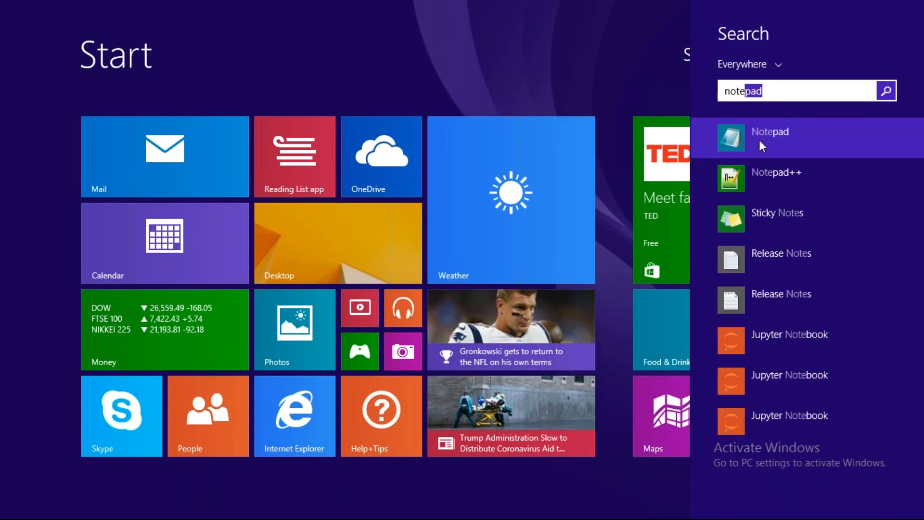
Step: Open Notepad with a blank document and maximize its window
left_click(761, 145)
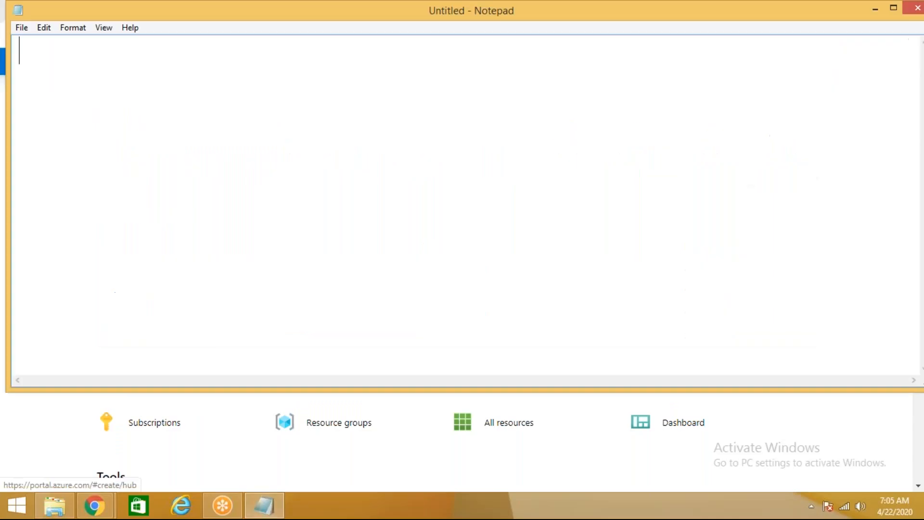
double_click(257, 10)
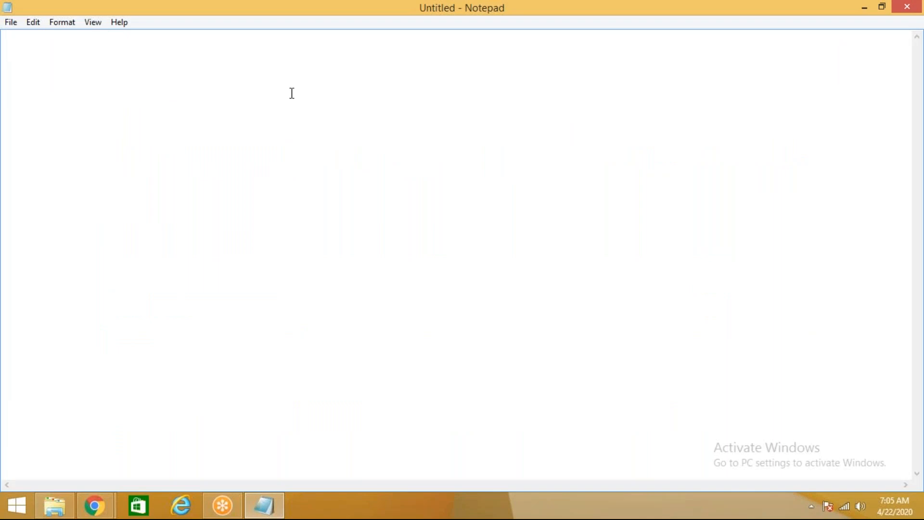
left_click(860, 506)
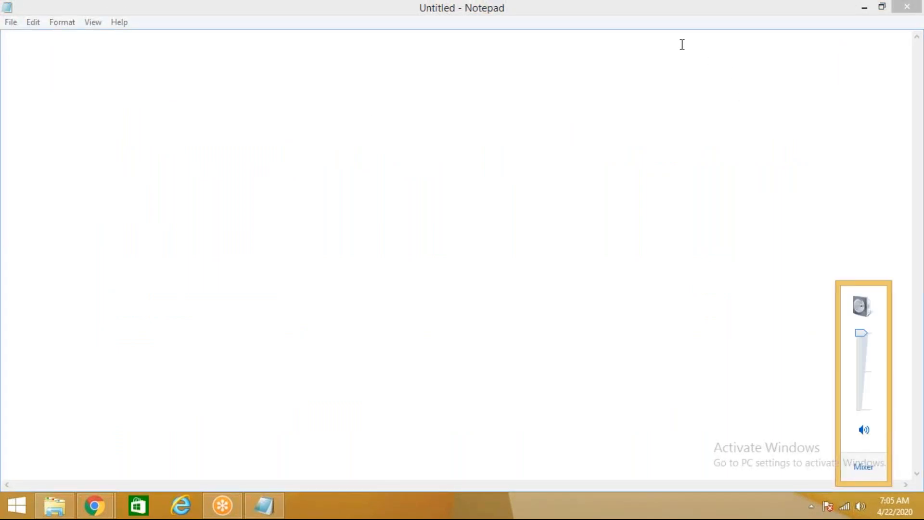
left_click(596, 133)
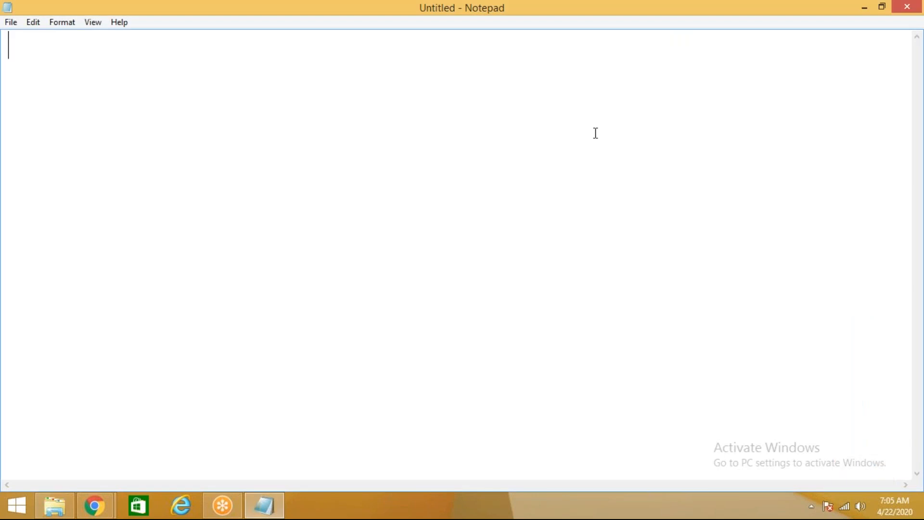
Step: Write "union" and "Dervied column" on two separate lines of the blank document
type("u")
key("BackSpace")
type("union")
key("Return")
type("Dervi")
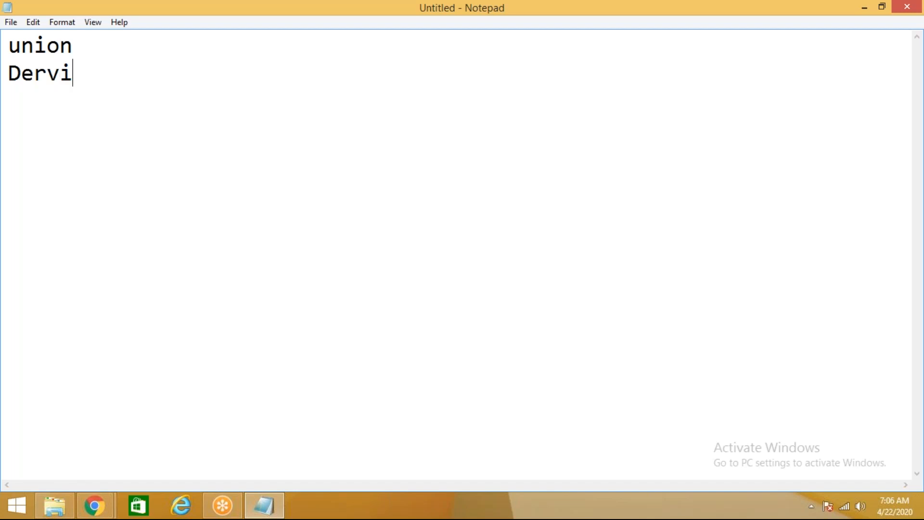
type("ed column")
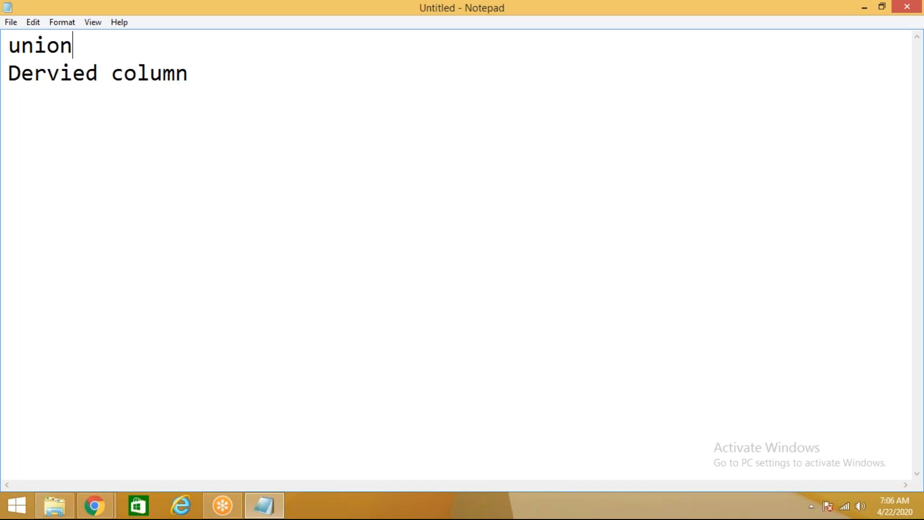
Step: Insert the heading line "transformations in Data Flow Activity" above "union"
key("Home")
key("Return")
key("Up")
type("t")
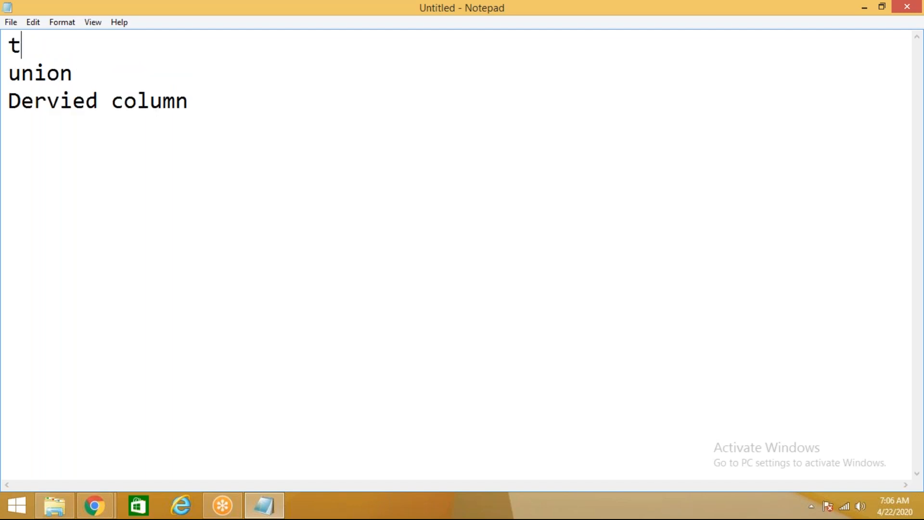
type("ransformatio")
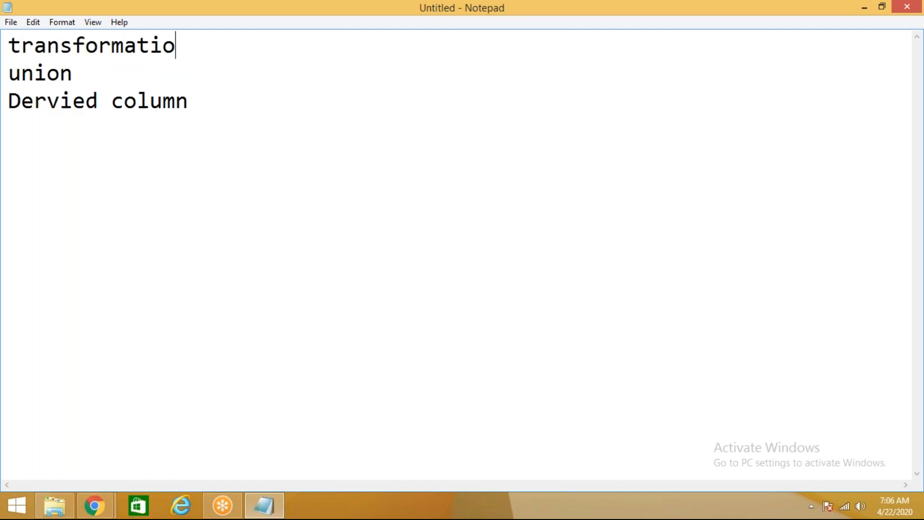
type("ns in Da")
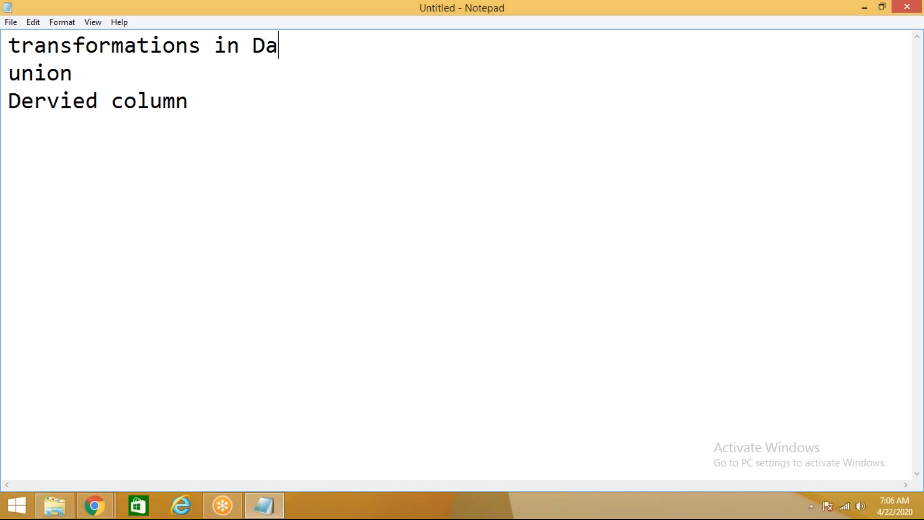
type("ta Flow A")
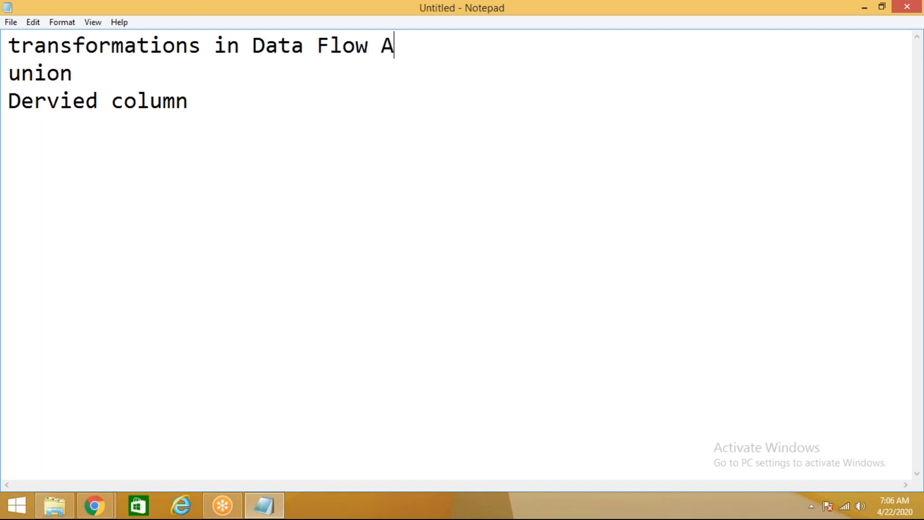
type("ctivity")
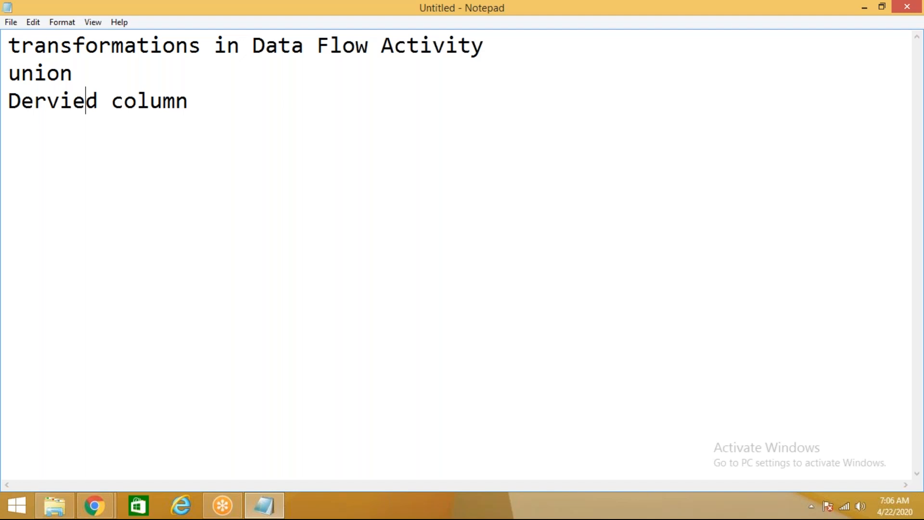
Step: Add the line "few moe transformations" below "Dervied column", leaving one blank line between them
key("Return")
key("Return")
key("BackSpace")
key("BackSpace")
key("Return")
key("Return")
type("few moe")
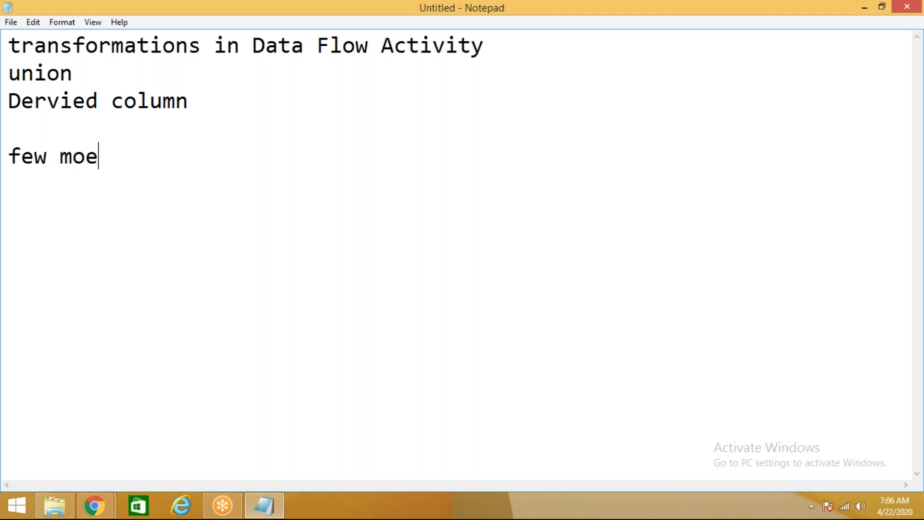
type(" transformations")
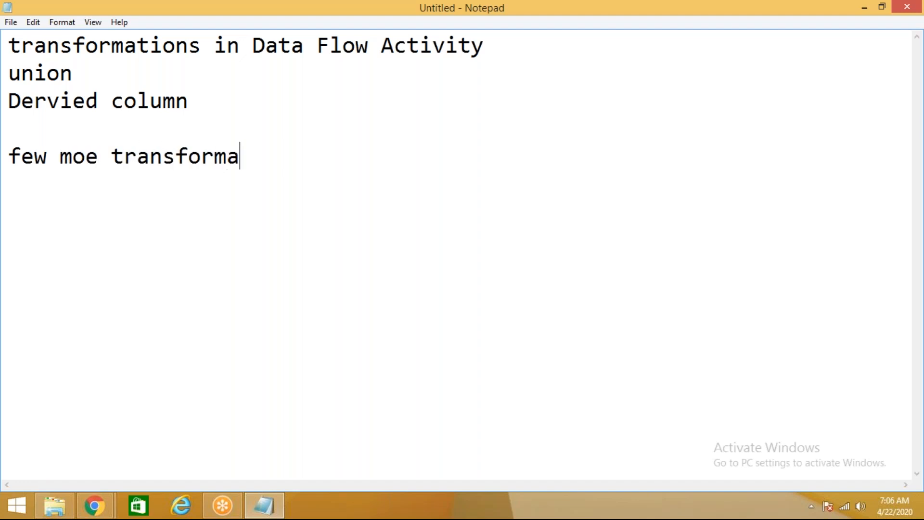
Step: Correct the misspelled word "moe" to "more" in the last line
key("Left")
key("Left")
key("Left")
key("Left")
key("Left")
key("Left")
key("Left")
key("Left")
key("Left")
key("Left")
key("Left")
key("Left")
key("Left")
key("Left")
key("Left")
key("Left")
type("r")
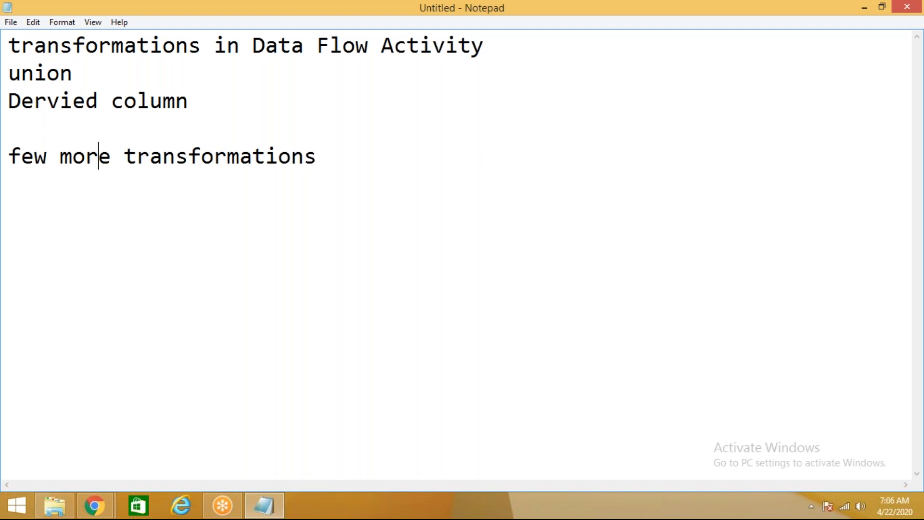
Step: Switch to the Azure portal in Chrome and start creating a Data Factory resource from the Analytics category
left_click(94, 506)
left_click(209, 396)
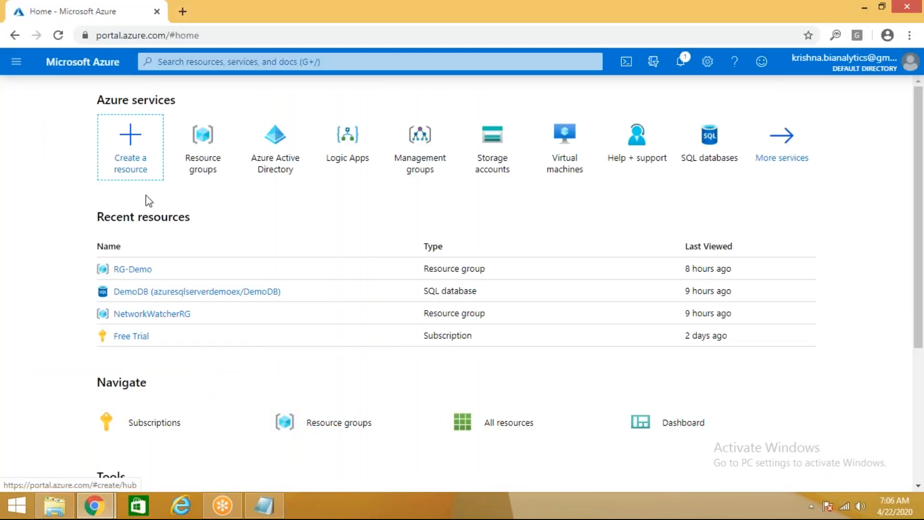
left_click(149, 147)
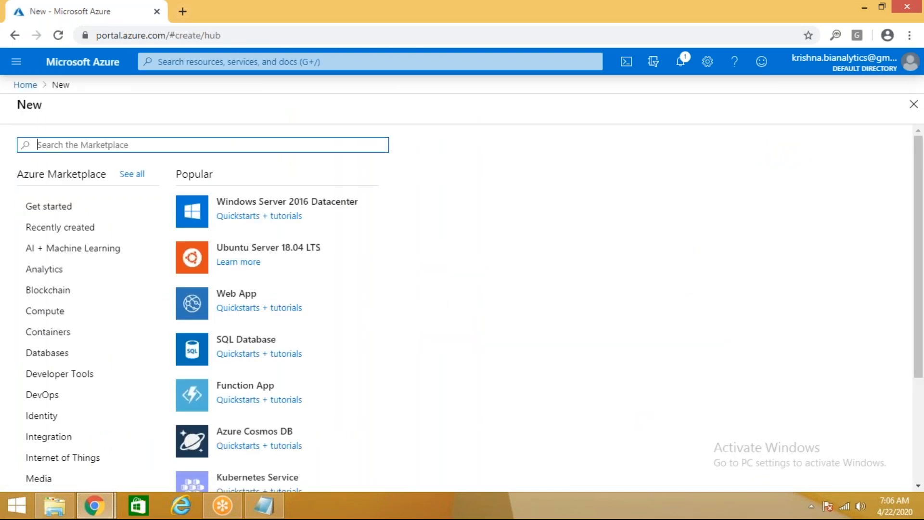
left_click(72, 272)
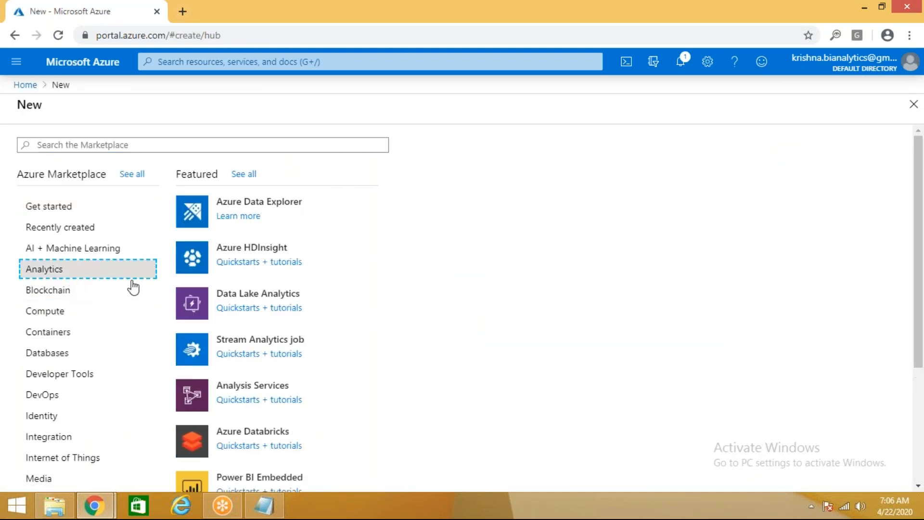
scroll(159, 289, "down", 1)
scroll(185, 294, "down", 3)
left_click(259, 444)
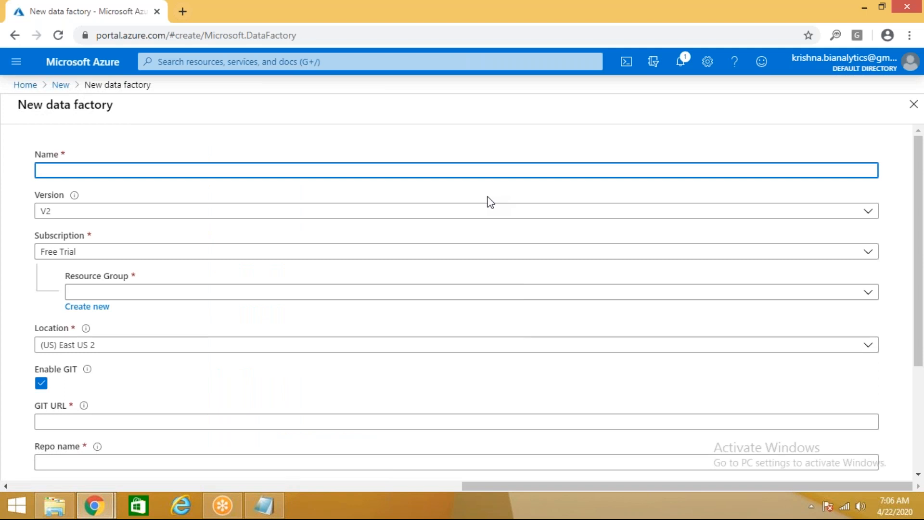
Step: Create the data factory as adfDataMovementDemoEx in resource group RG-Demo with GIT disabled
type("adfDataMovementDemoEx")
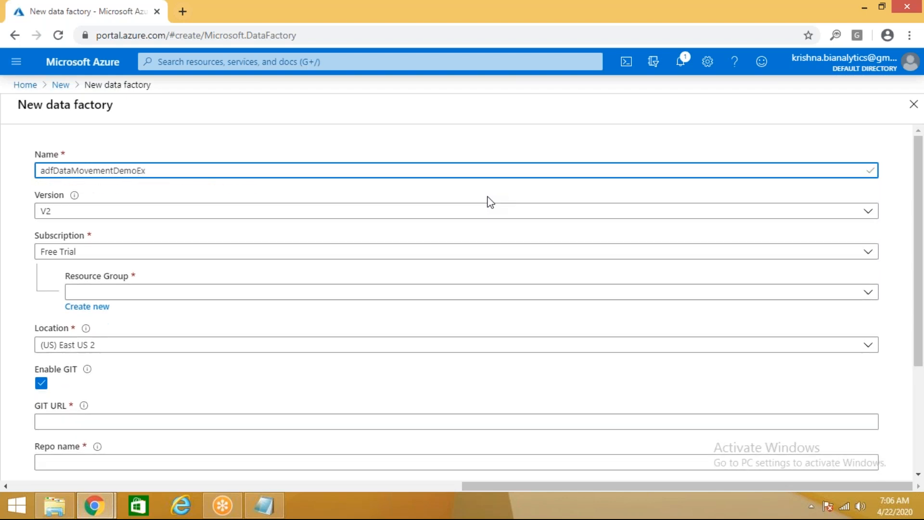
left_click(41, 383)
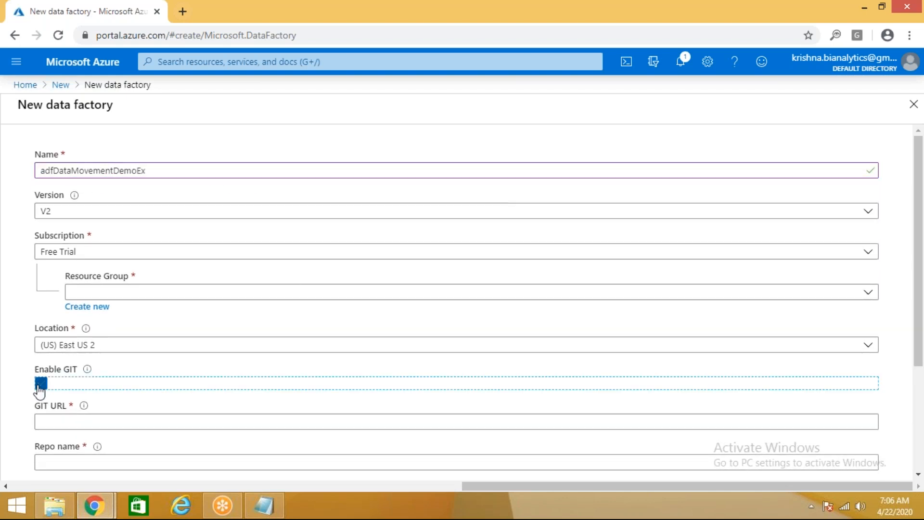
left_click(129, 296)
left_click(93, 360)
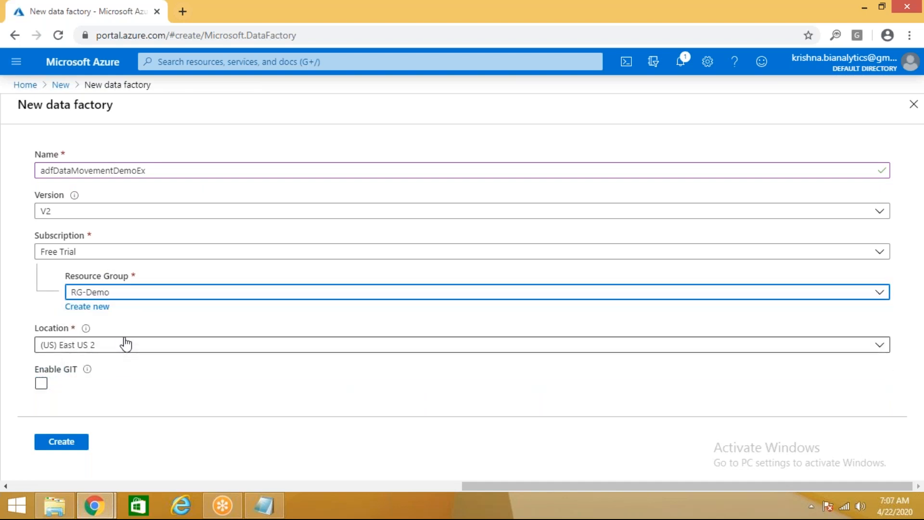
left_click(66, 445)
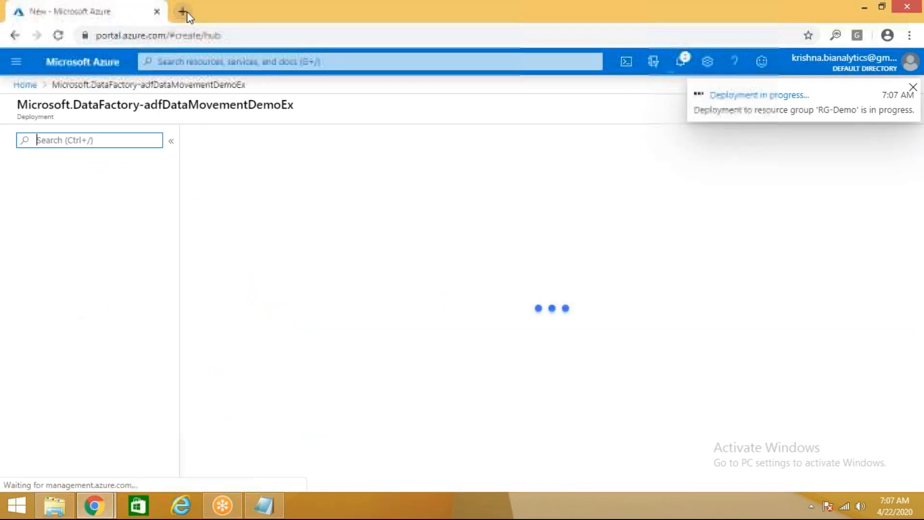
Step: Open the Azure portal home page in a second browser tab
left_click(184, 11)
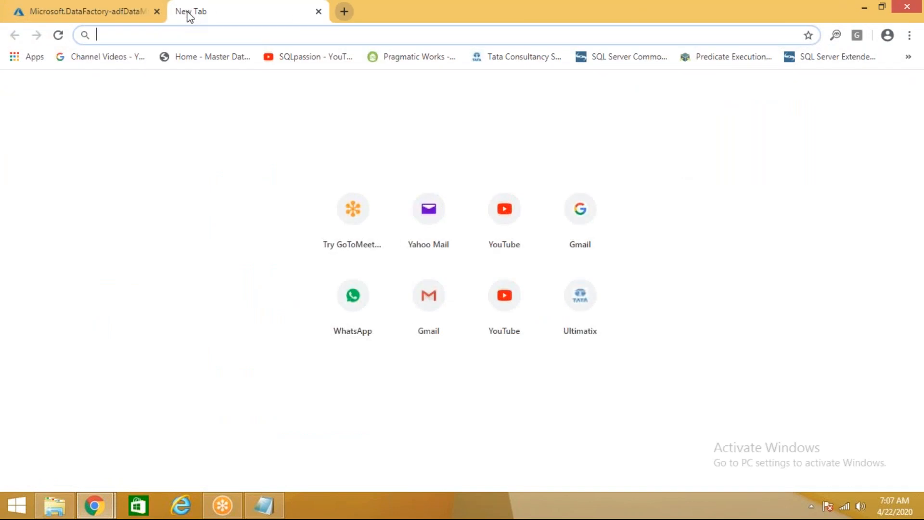
type("po")
key("Return")
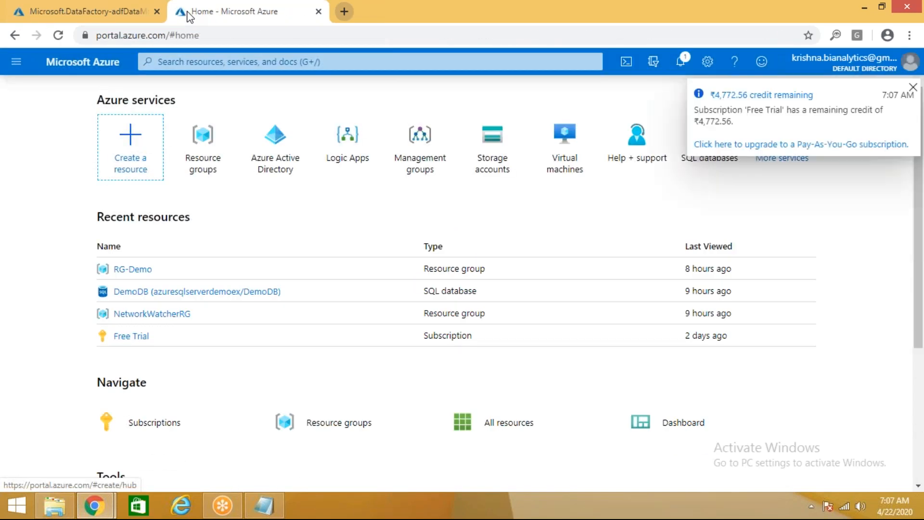
Step: Start creating a storage account (blob, file, table, queue) from the marketplace's Storage category
left_click(130, 165)
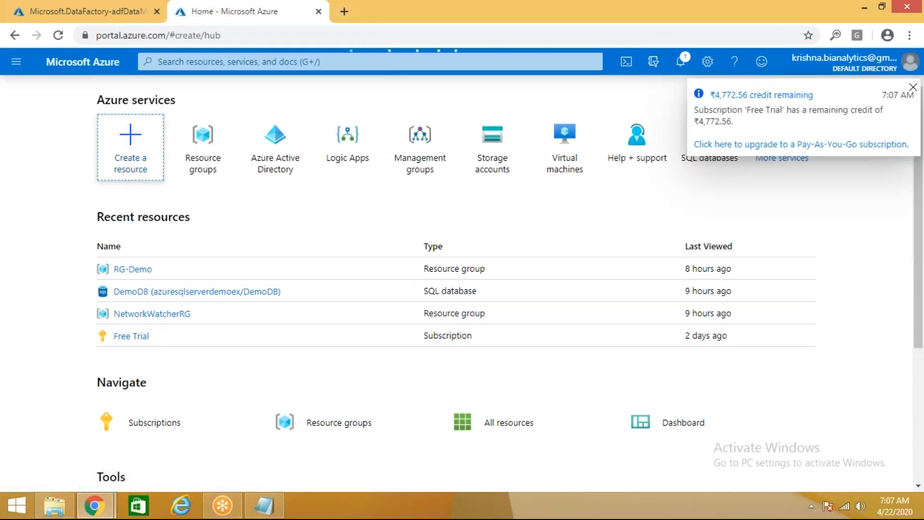
scroll(128, 241, "down", 3)
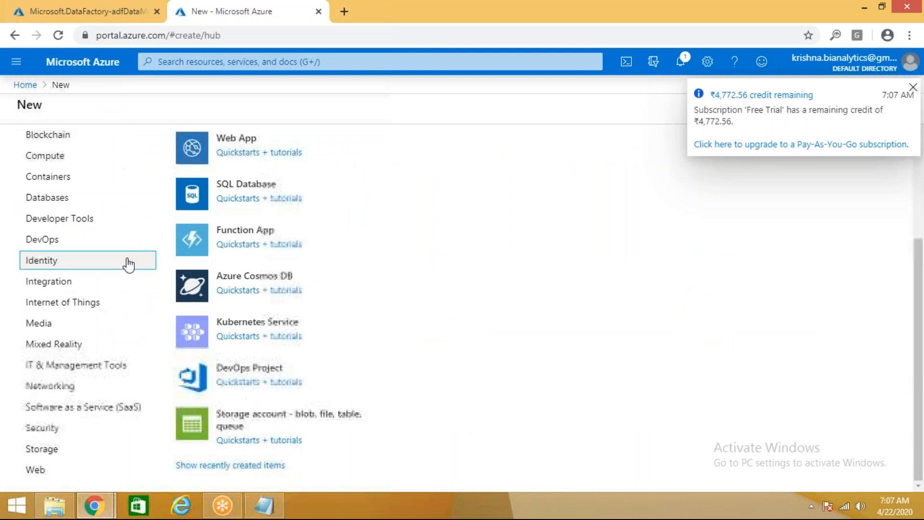
left_click(76, 455)
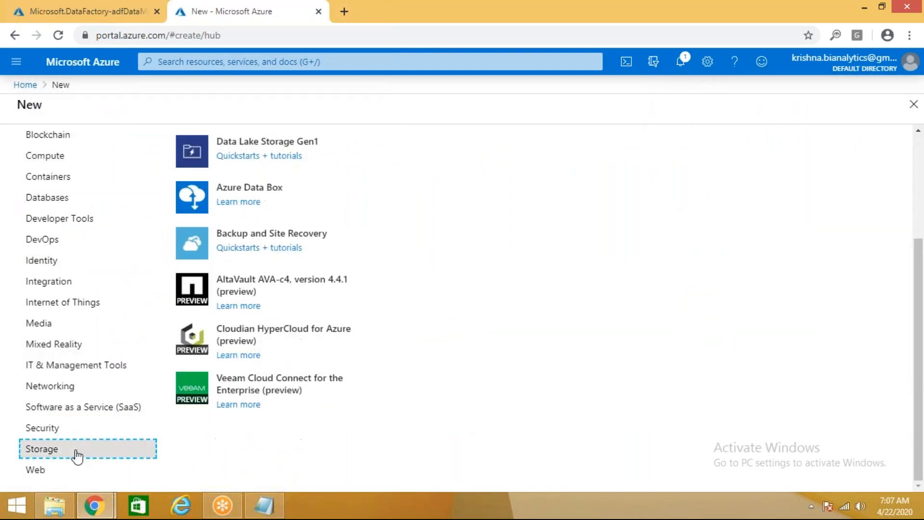
scroll(89, 427, "up", 3)
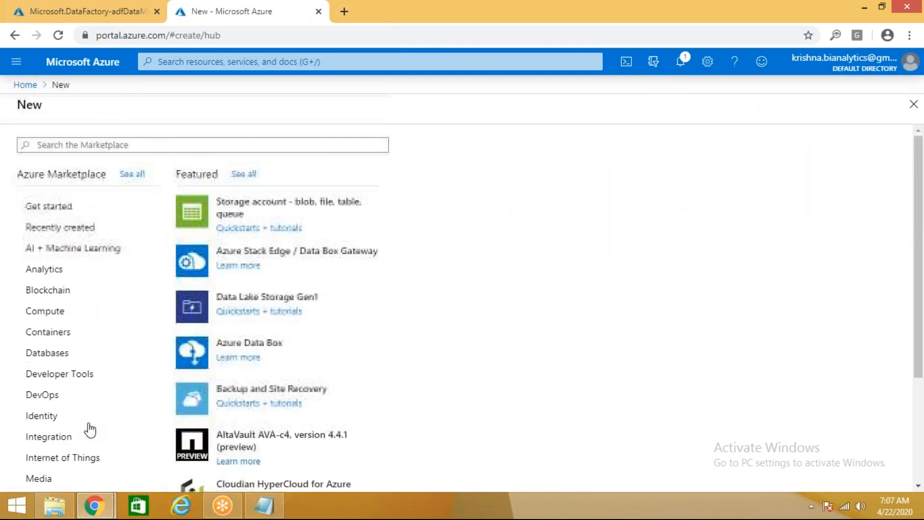
left_click(246, 212)
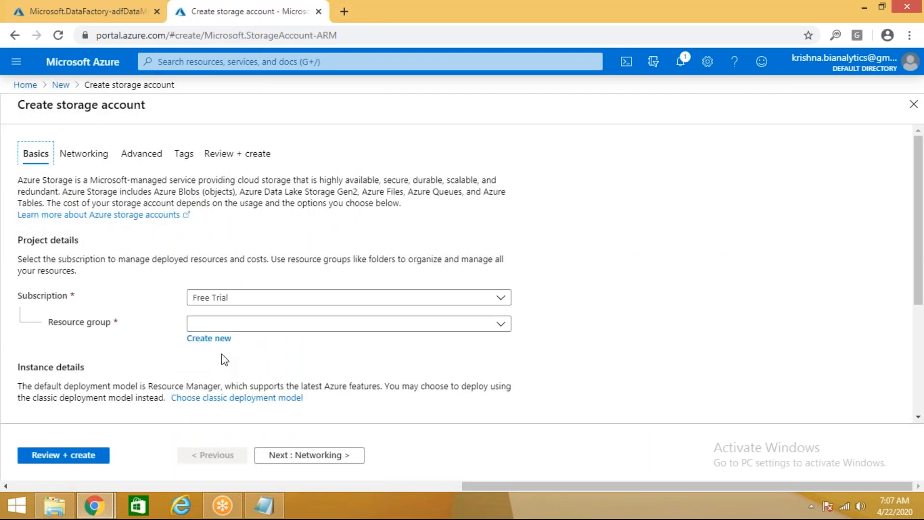
Step: Assign the storage account to resource group RG-Demo and name it azurestoragedemoex
scroll(223, 356, "down", 3)
left_click(255, 192)
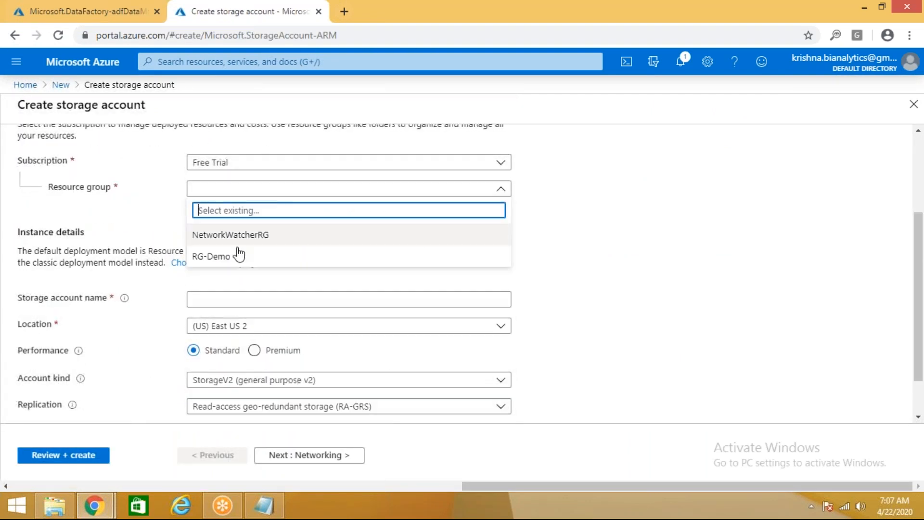
left_click(223, 258)
left_click(233, 300)
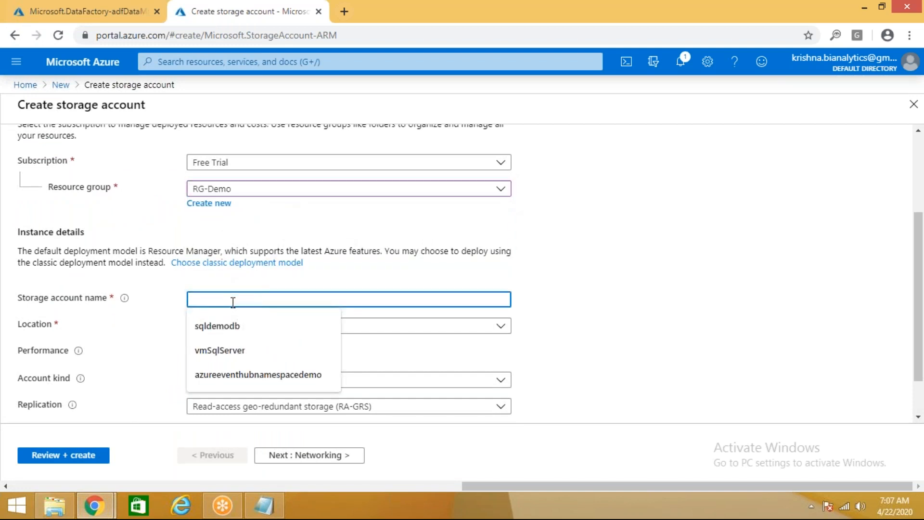
type("azuresto")
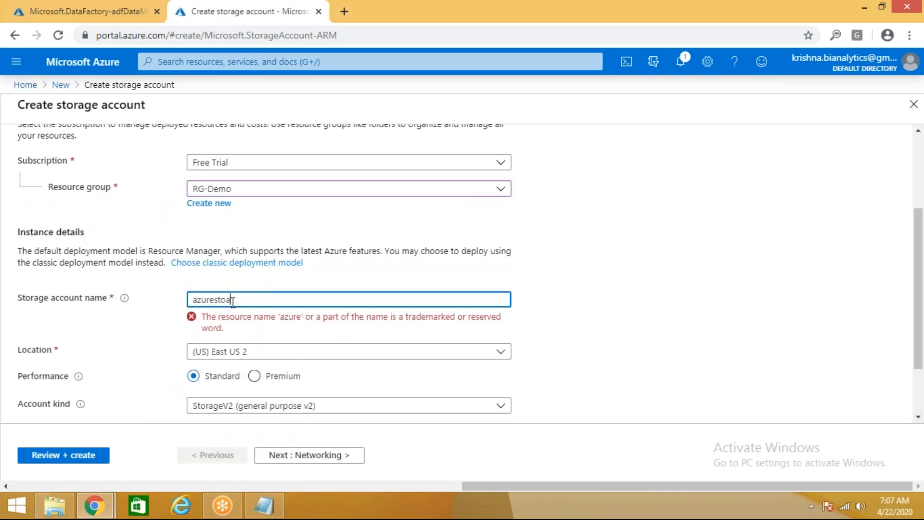
type("ragedemoe")
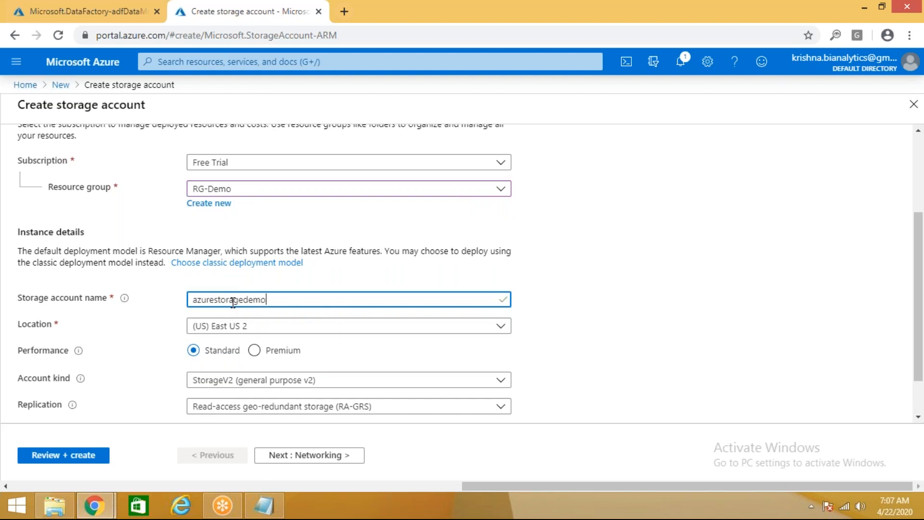
Step: Keep the default instance and networking options and proceed to the storage account's Advanced settings
scroll(233, 301, "down", 1)
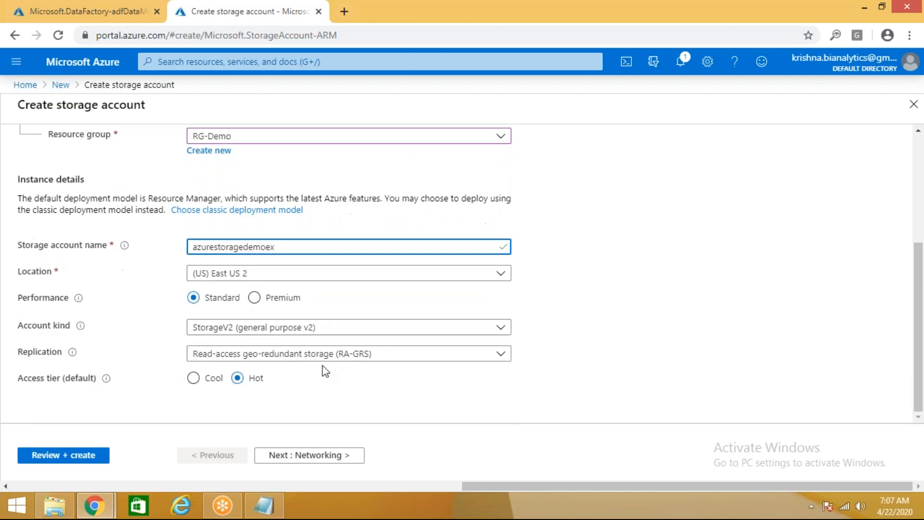
left_click(299, 457)
left_click(300, 458)
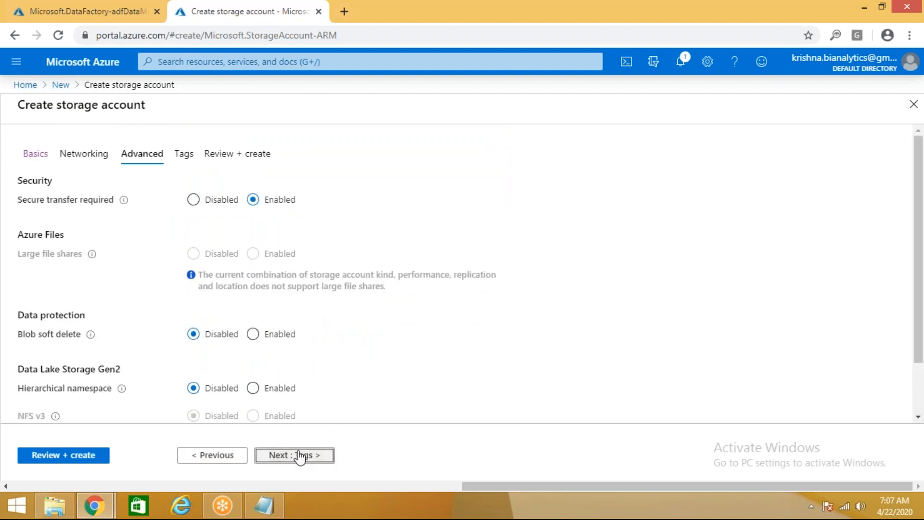
Step: Accept the default Advanced and Tags options, review the storage account azurestoragedemoex and create it
scroll(330, 407, "down", 2)
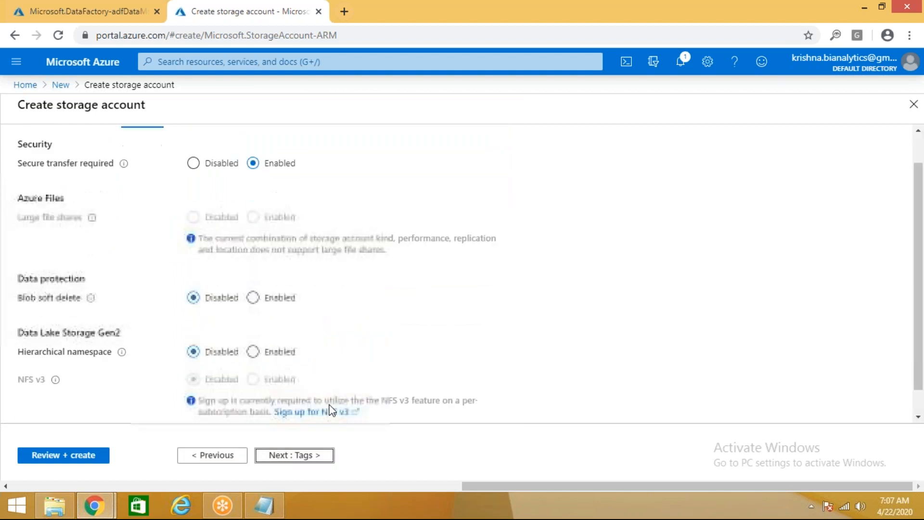
left_click(292, 459)
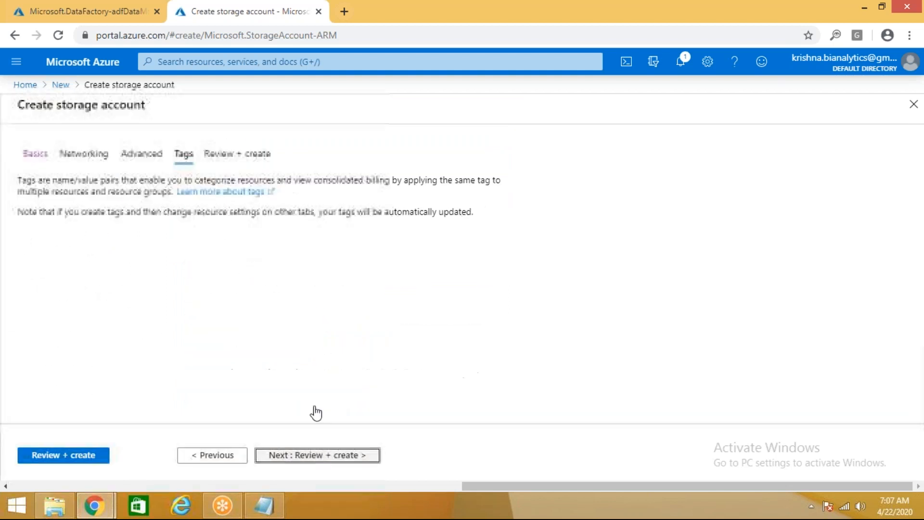
left_click(318, 458)
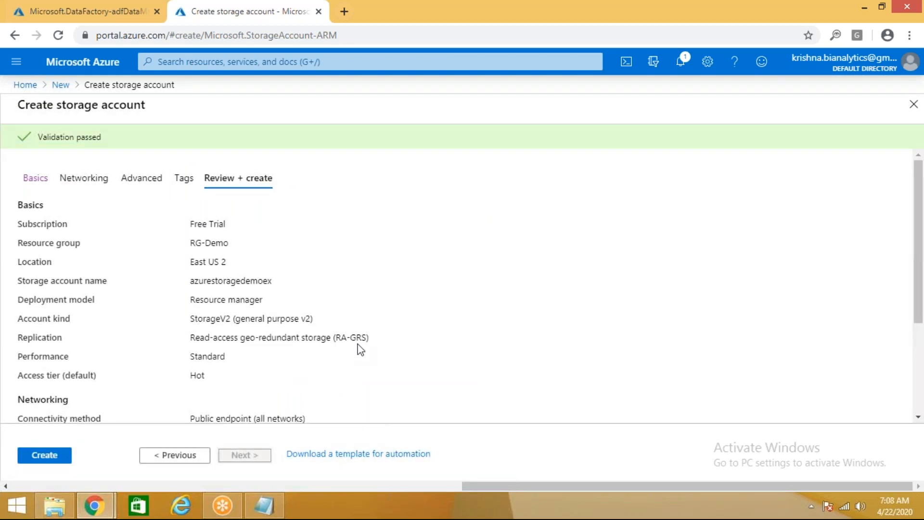
left_click(56, 461)
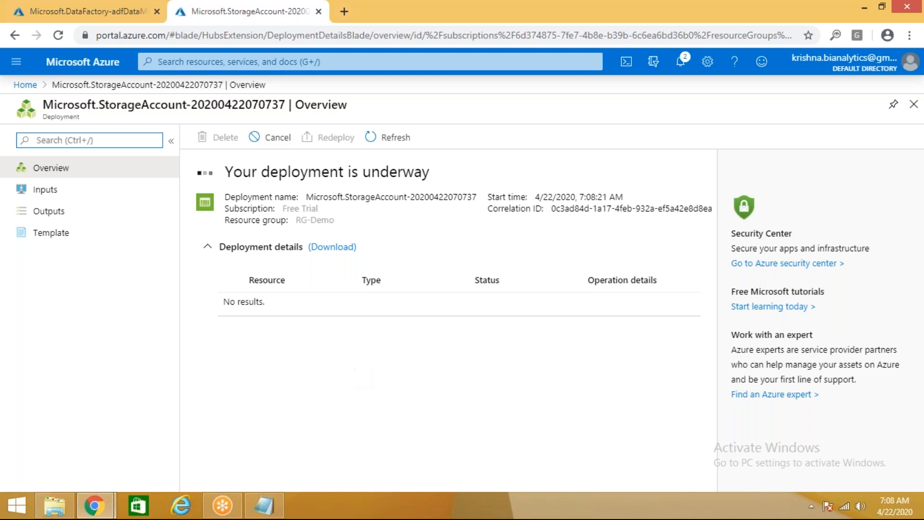
Step: Open the authoring site of the deployed data factory adfDataMovementDemoEx and create a new pipeline
left_click(80, 11)
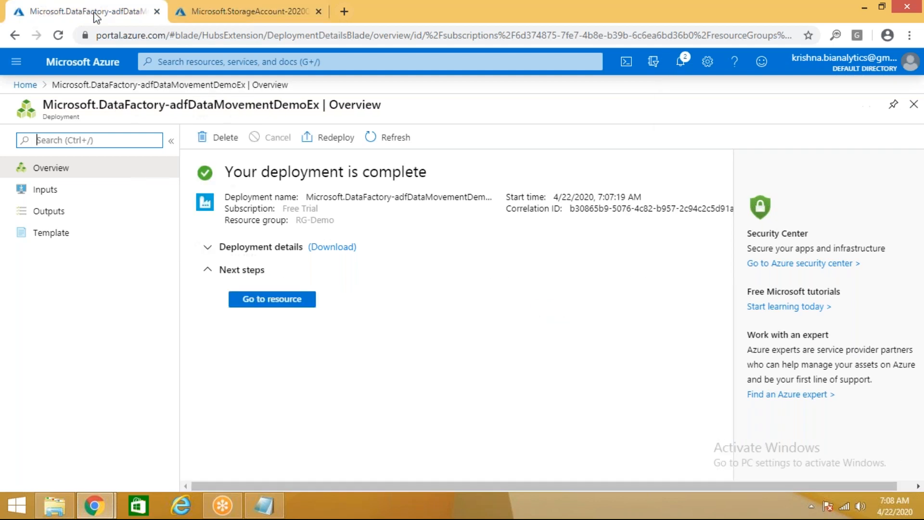
left_click(280, 301)
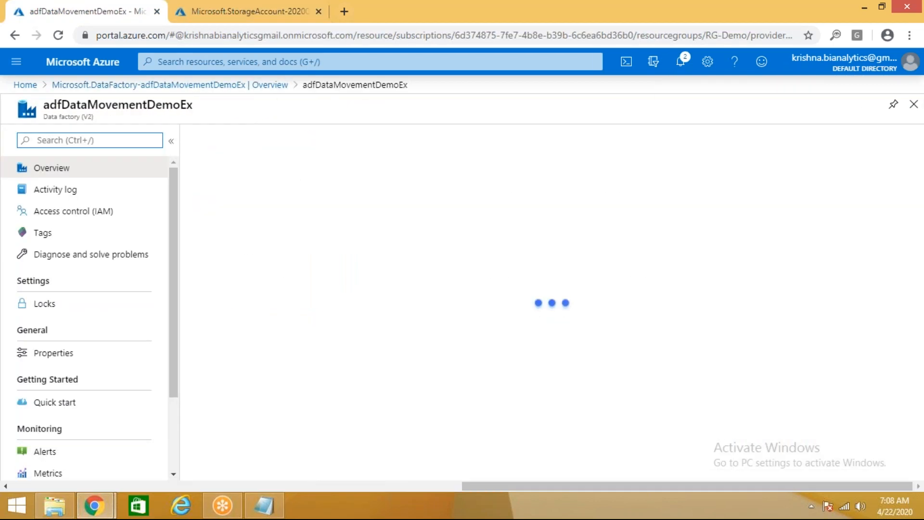
left_click(485, 317)
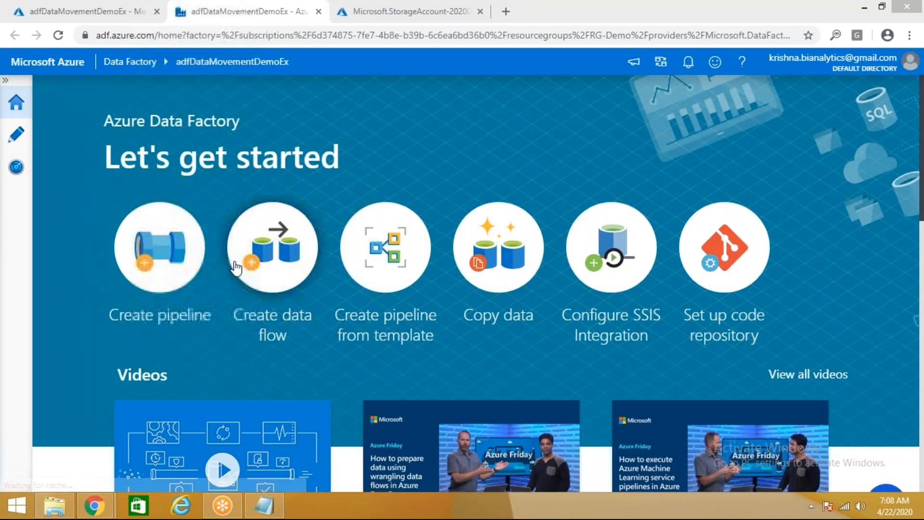
left_click(165, 248)
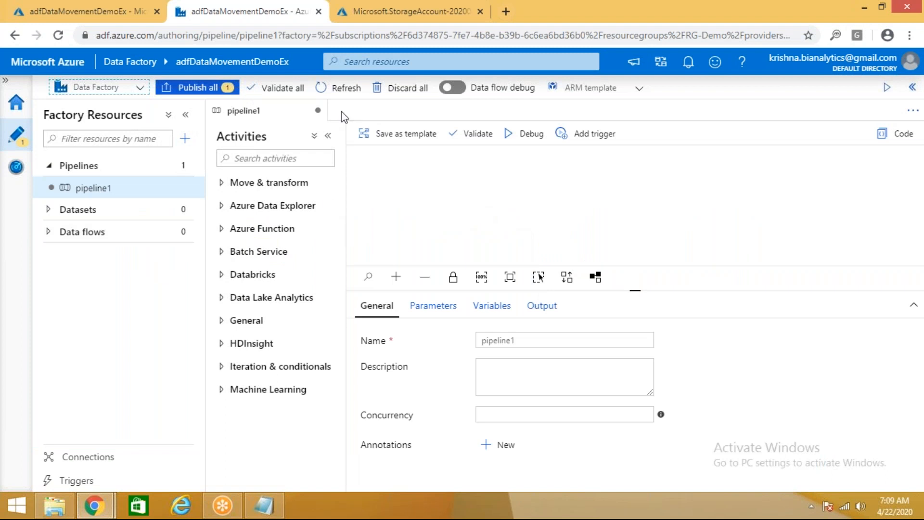
left_click(49, 234)
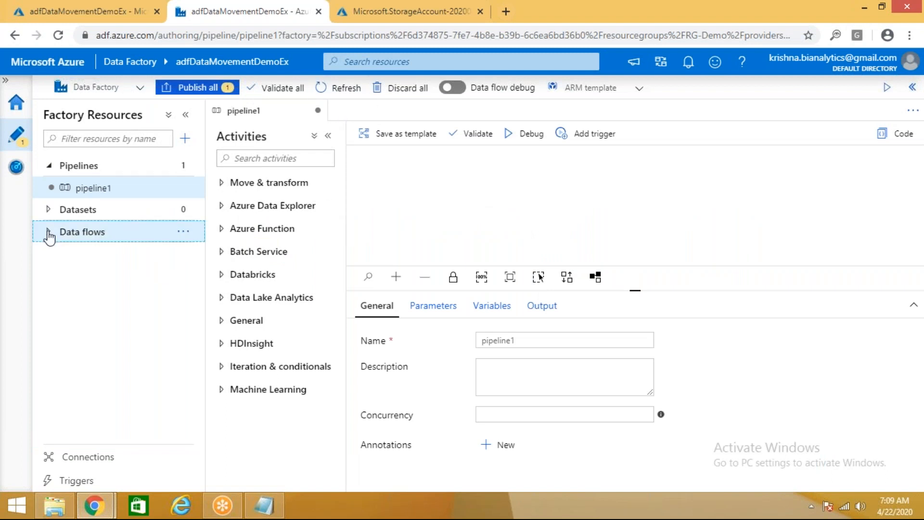
Step: Check the storage account's deployment and add the line "lookup transformation" to the transformation notes in Notepad
left_click(436, 14)
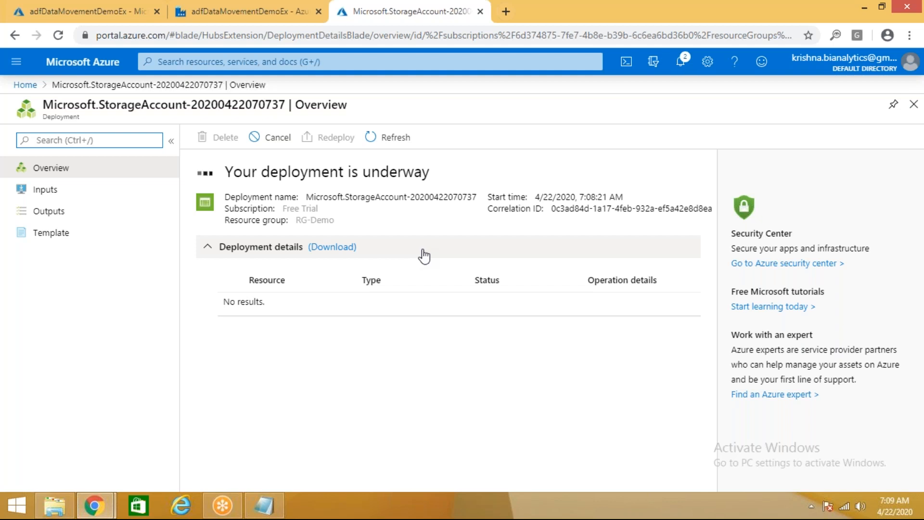
key("alt+Tab")
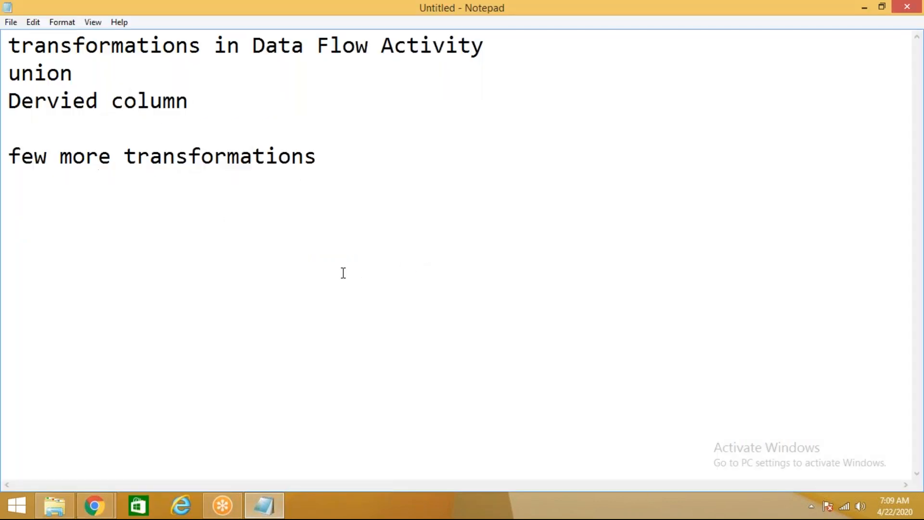
left_click(385, 167)
key("Return")
key("Return")
type("lookup f")
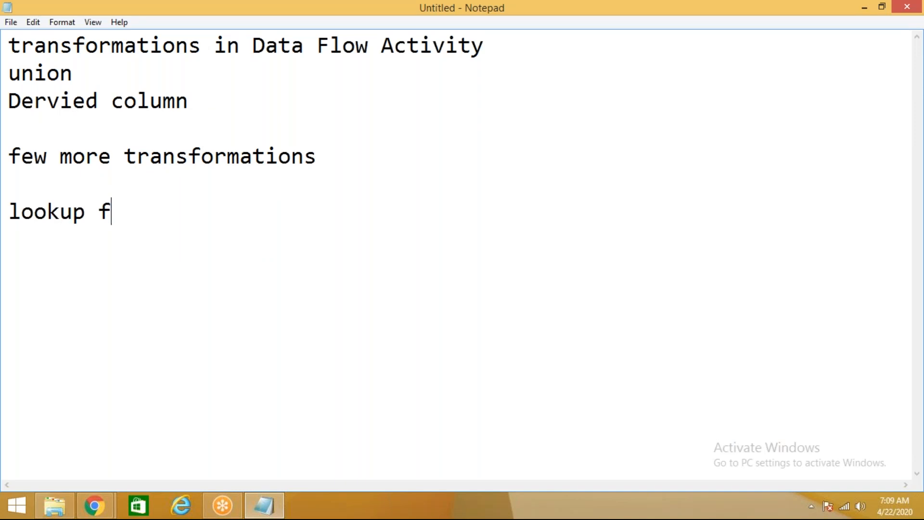
key("BackSpace")
type("trans")
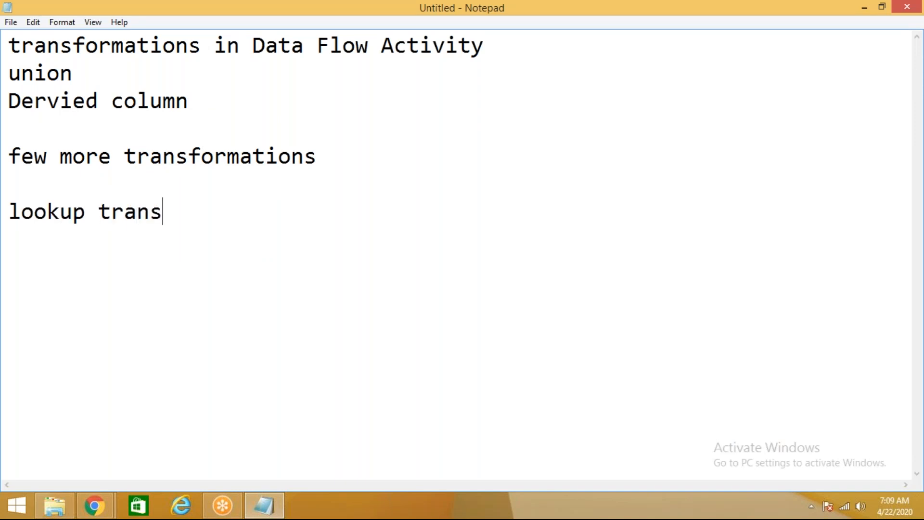
type("formation")
key("Return")
key("Return")
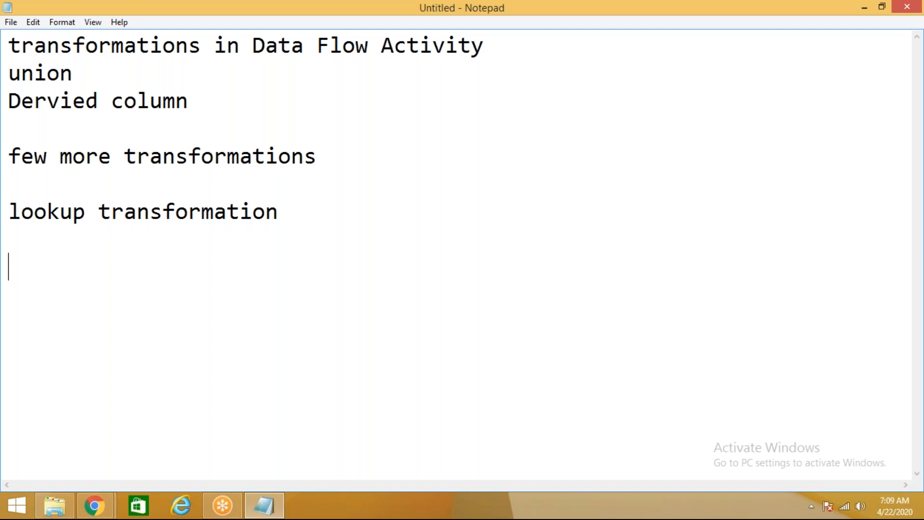
Step: Add the table definition "emp (id, name, sal, dno)" below the lookup transformation heading
type("emp (")
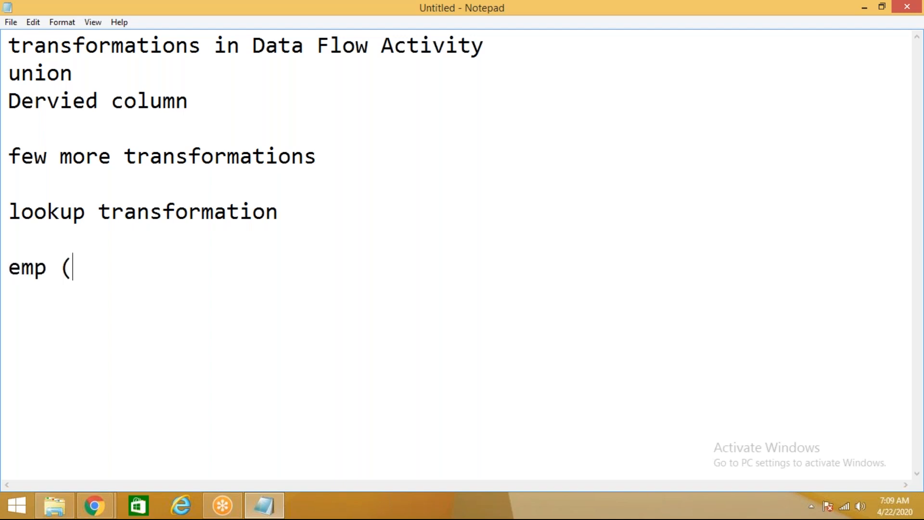
type("id, name")
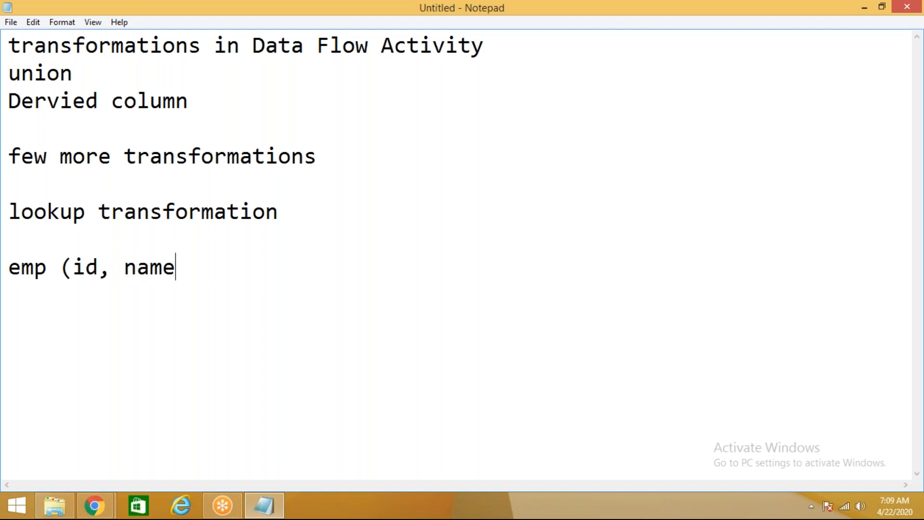
type(", sal, dno")
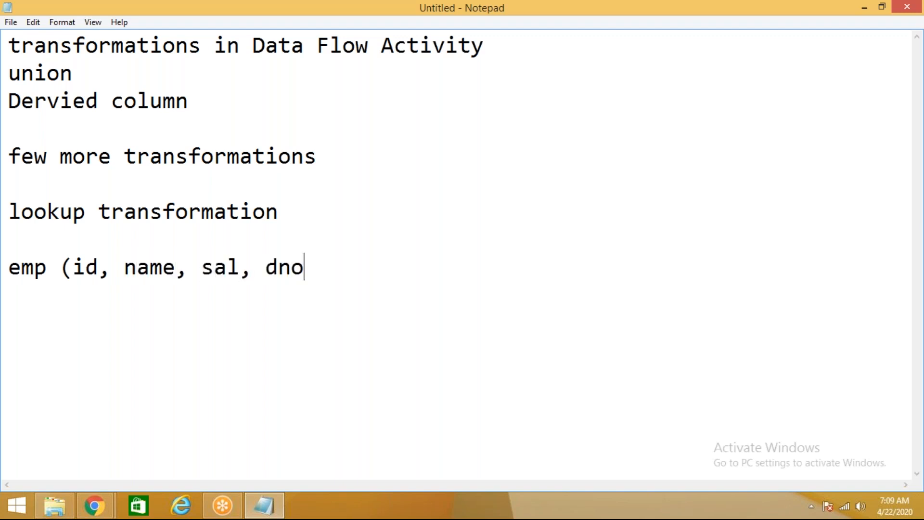
type(")")
key("Return")
key("Return")
Step: Add the table definition "dept (dno, dname)" below the emp line
type("dp")
key("BackSpace")
type("etp")
key("BackSpace")
key("BackSpace")
type("pt")
type(" (")
type("i")
key("BackSpace")
type("dno, dn")
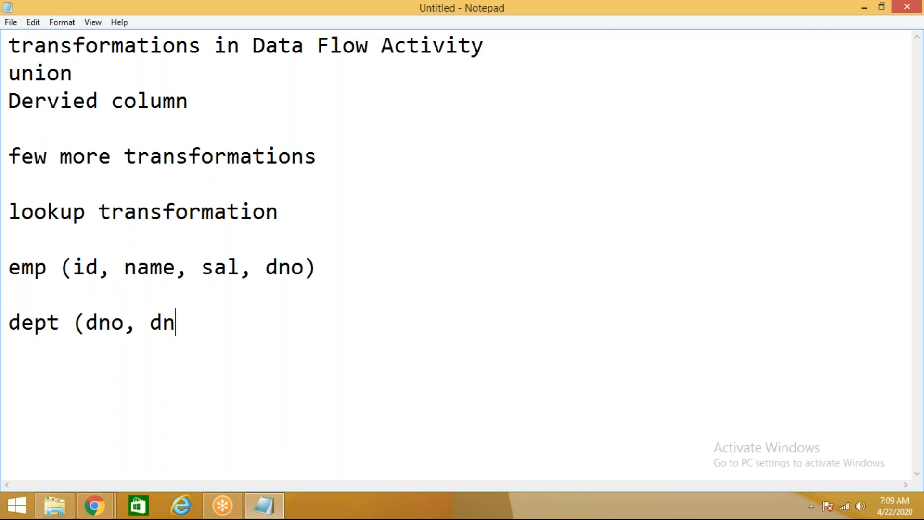
type("ame)")
key("Return")
key("Return")
Step: Add the table definition "deptloc (dno, dloc)" below the dept line, followed by several blank lines
type("deptloc")
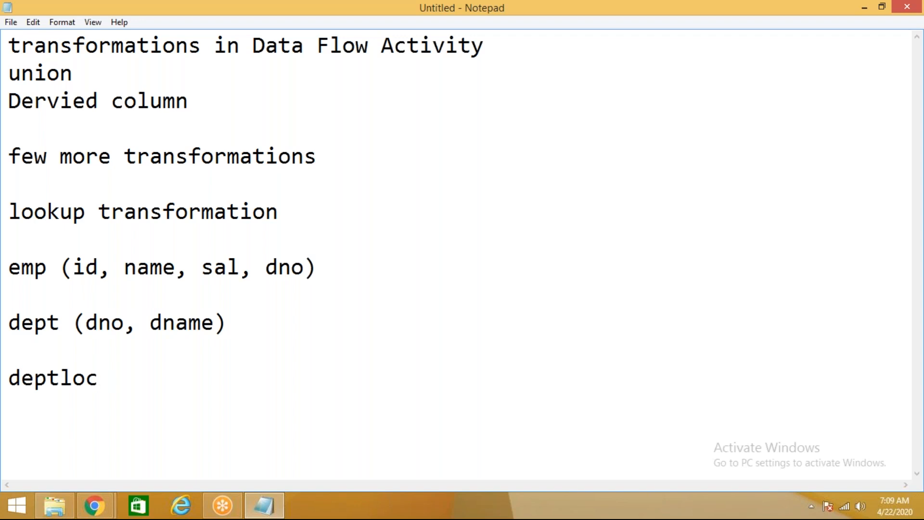
type(" (dno")
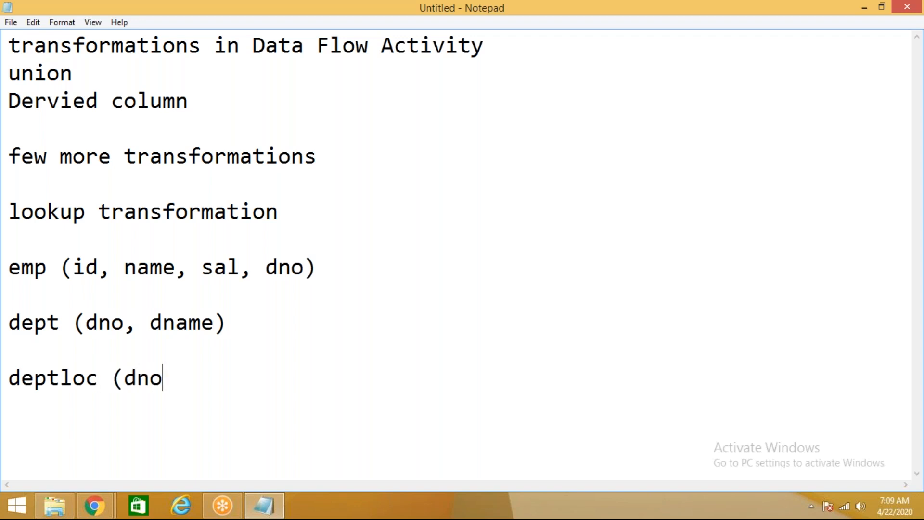
type(", dlo")
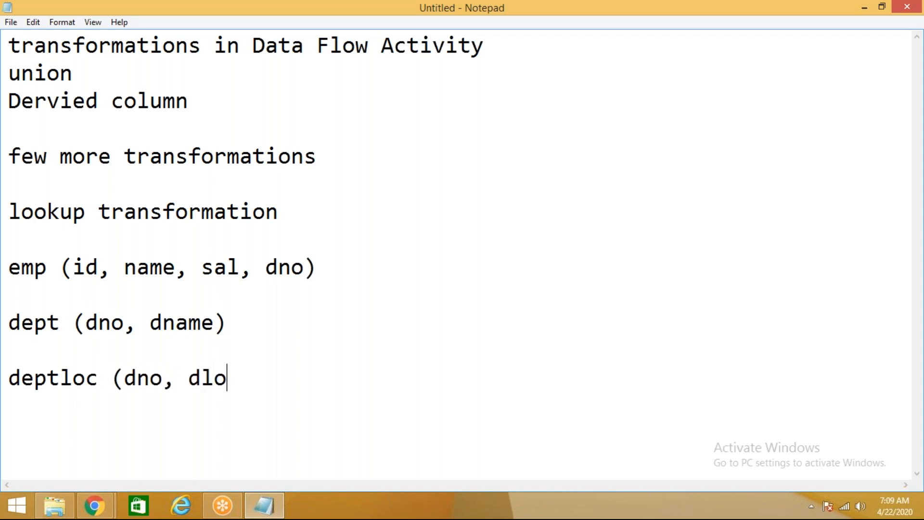
type("c)")
key("Return")
key("Return")
key("Return")
key("Return")
key("Return")
key("Return")
Step: Start a lookup example below the deptloc definition with "lookup (emp, dept) == emp.dno ="
key("Up")
key("Up")
key("Up")
key("Up")
key("Up")
key("Up")
key("Up")
key("Up")
key("Up")
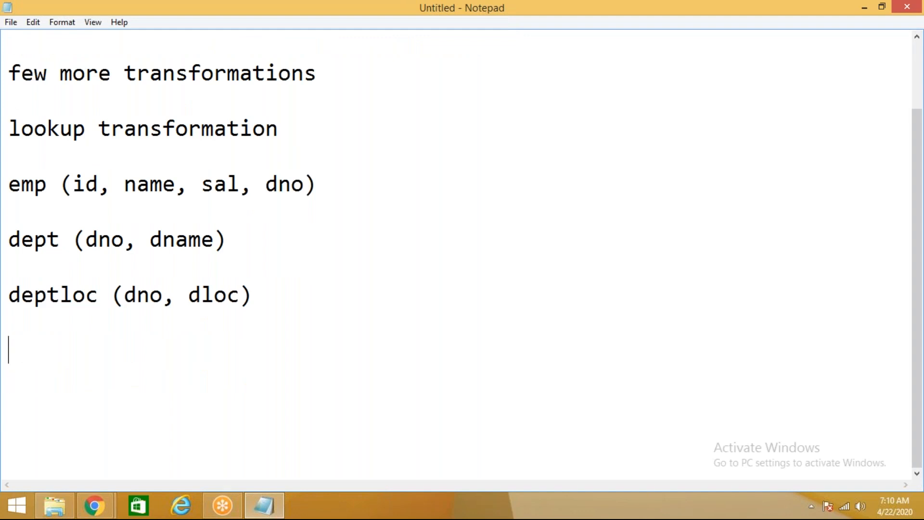
key("Down")
key("Down")
key("Down")
type("lookup (emp, d")
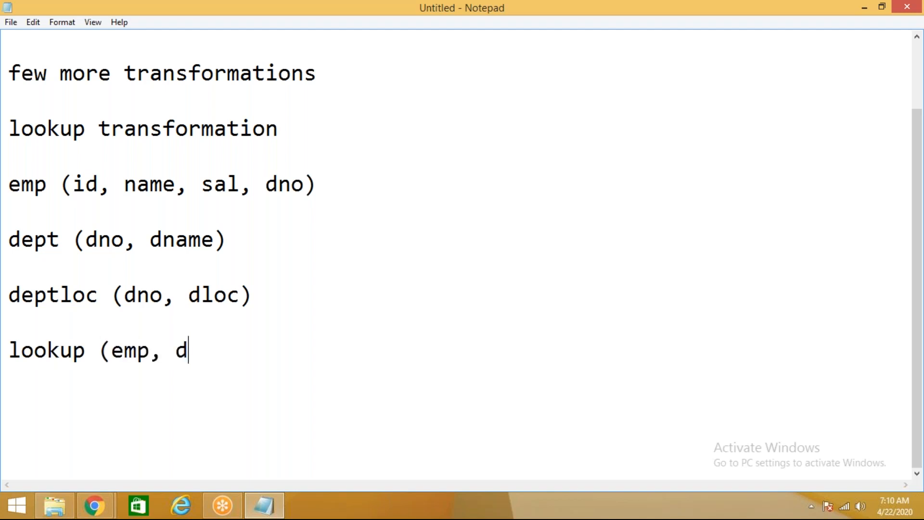
type("ept) == ")
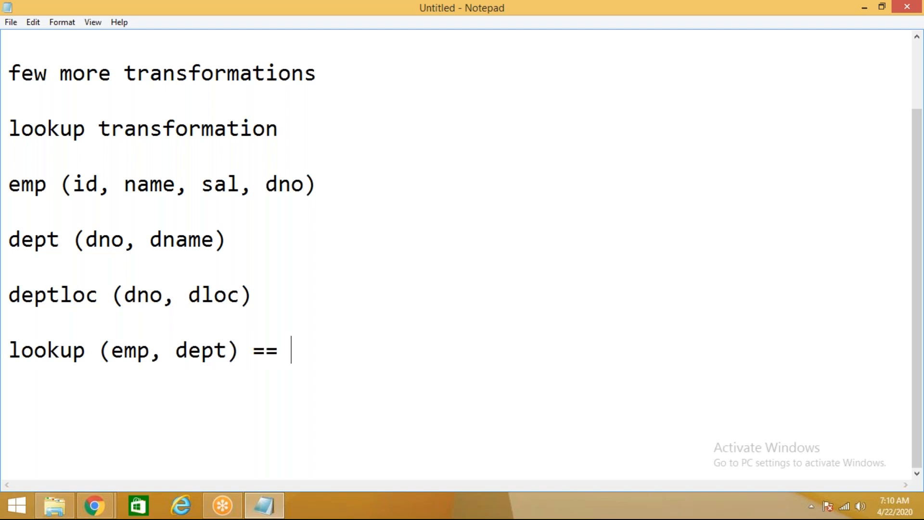
type("emp")
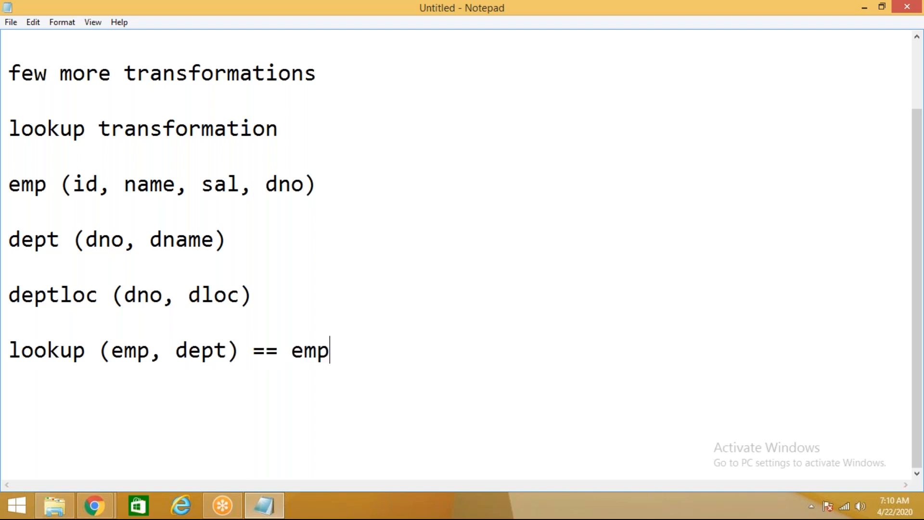
type(".dno ")
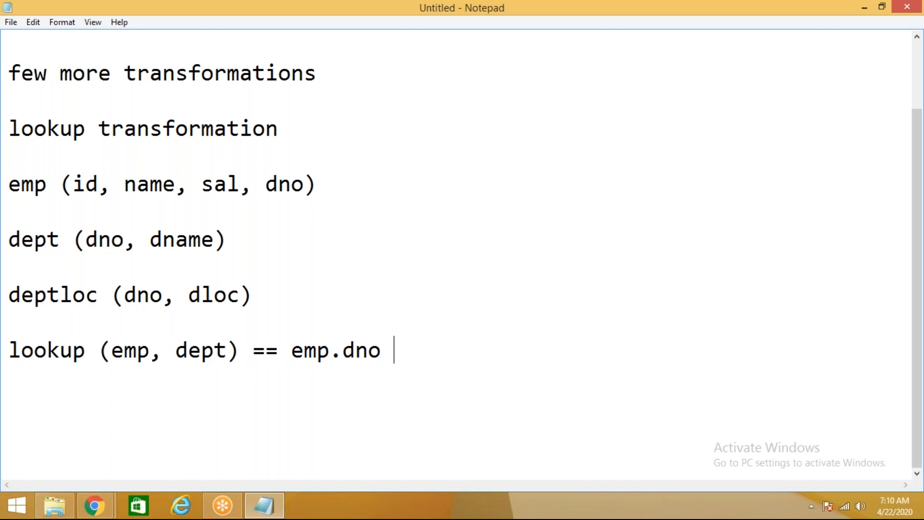
type("=")
Step: Replace the == in the lookup example with -> and complete its condition as "emp.dno = dept.dno"
key("Left")
key("Left")
key("Left")
key("Left")
key("Left")
key("Left")
key("Left")
key("Left")
key("Left")
key("Left")
key("BackSpace")
key("BackSpace")
type("=")
key("BackSpace")
type("-> emp.dno = dept.dno")
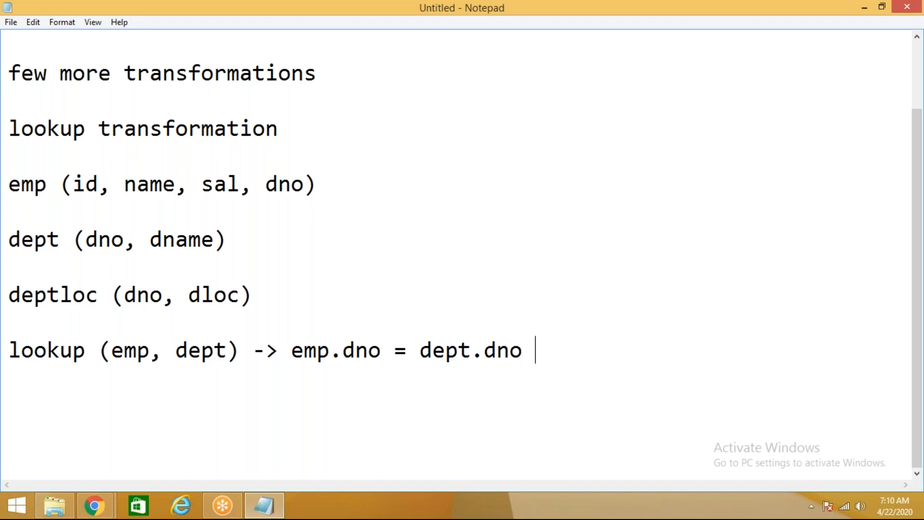
Step: Append the output columns "(id,name,sal,emp.dno,dept.dno," to the lookup example and start a new line
type("(id,name,")
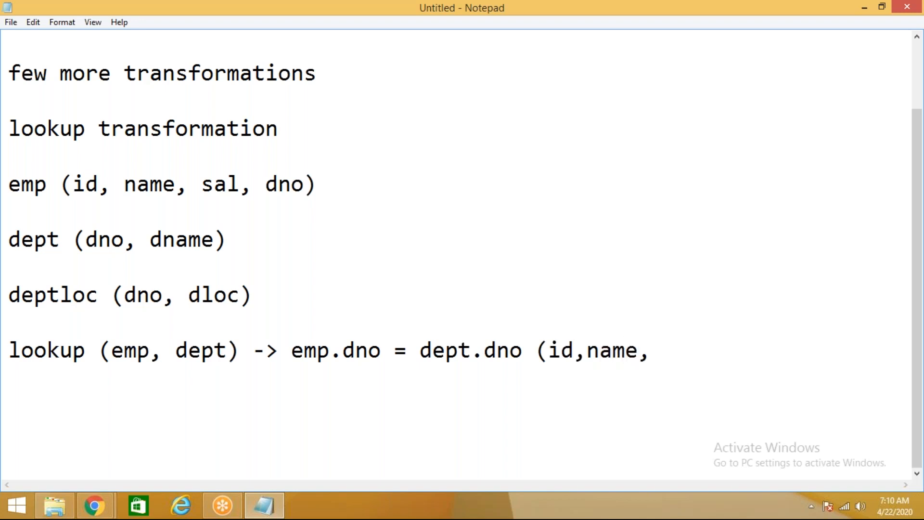
type("sal,emp.dno,")
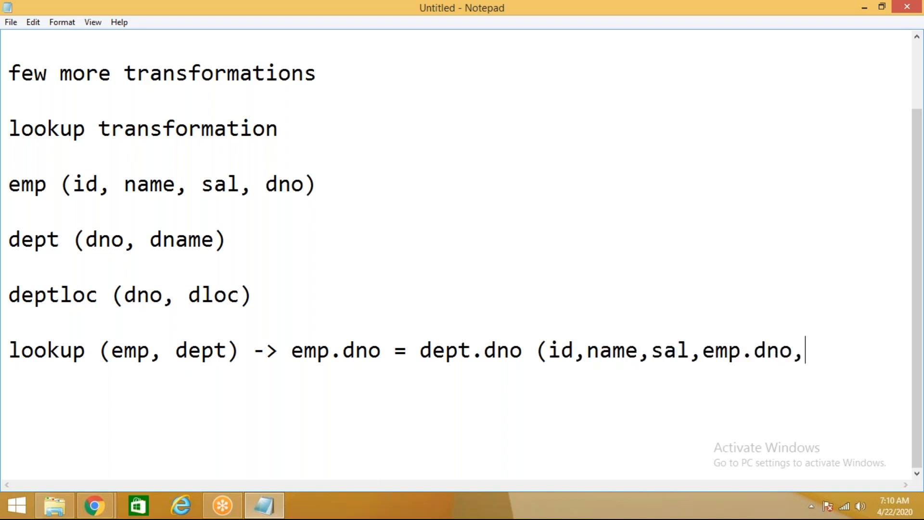
type("dept.dn")
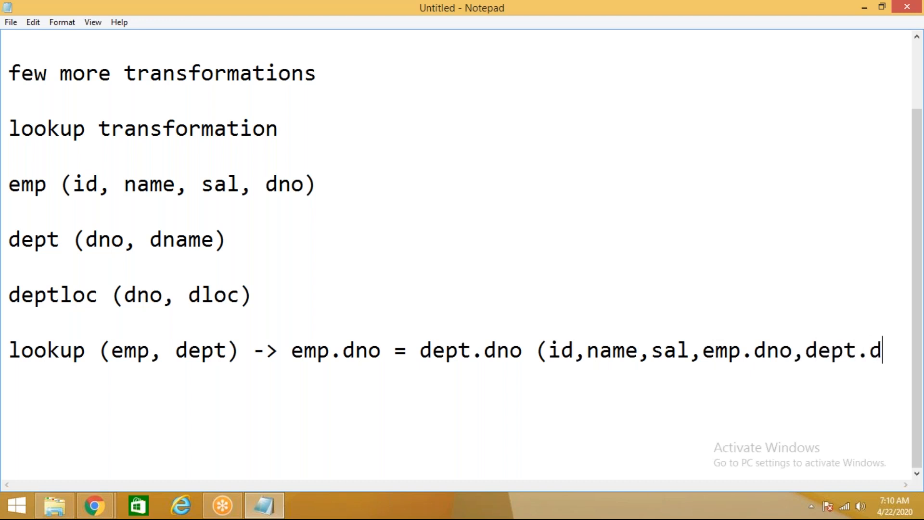
type("o,")
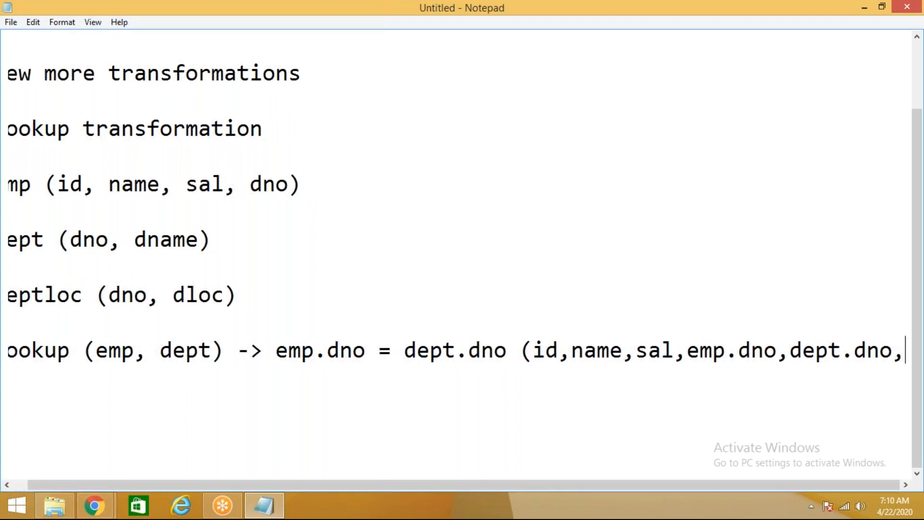
key("Return")
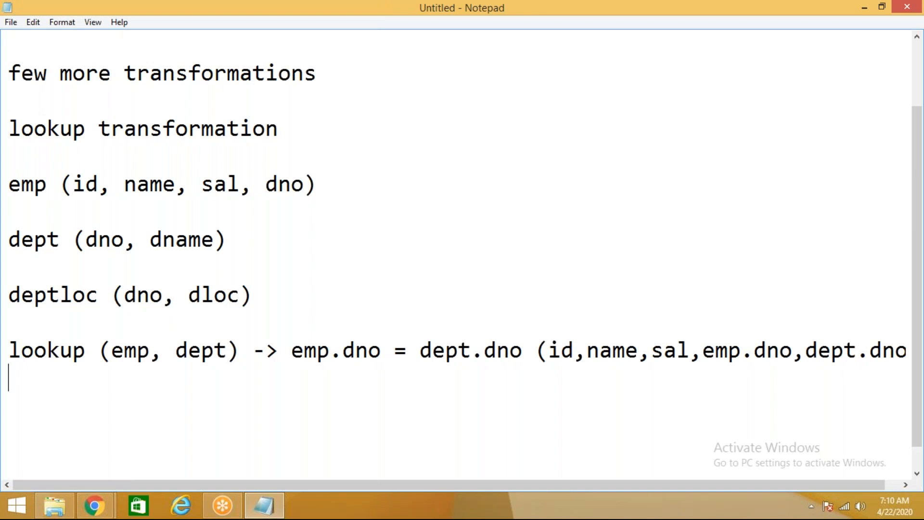
Step: Highlight dno in the emp and dept definitions, and place the cursor before dept.dno in the lookup's output columns
left_click_drag(267, 185, 301, 185)
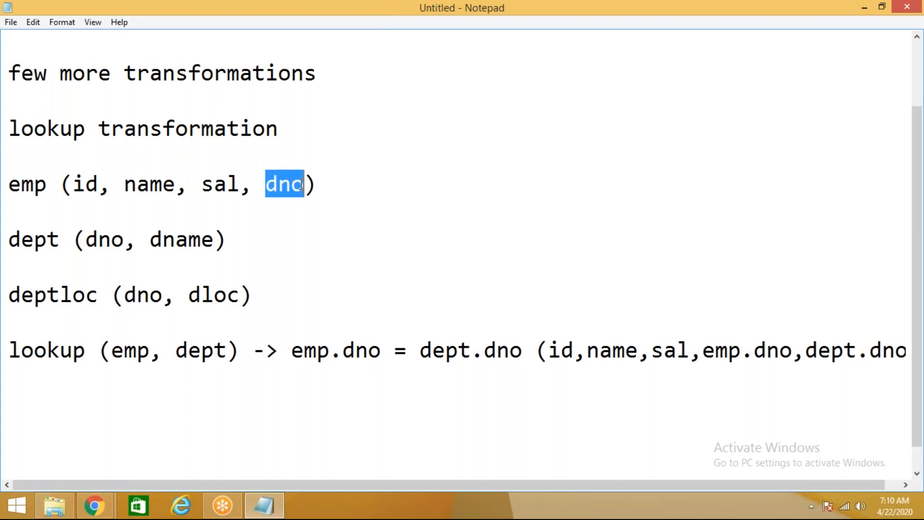
left_click_drag(90, 250, 111, 248)
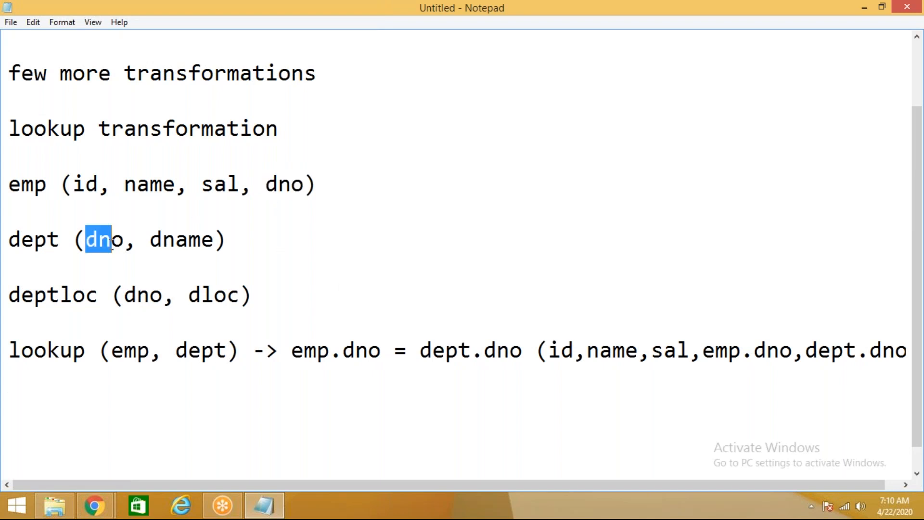
left_click(806, 351)
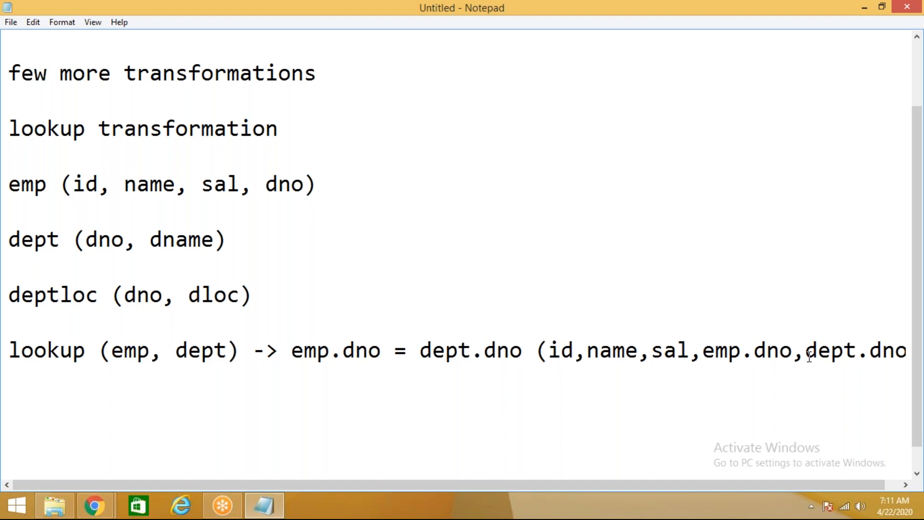
Step: Move dept.dno in the lookup's output columns to a new line and complete the list with "dname)" after it
key("Return")
type("dnam")
key("BackSpace")
type("ame")
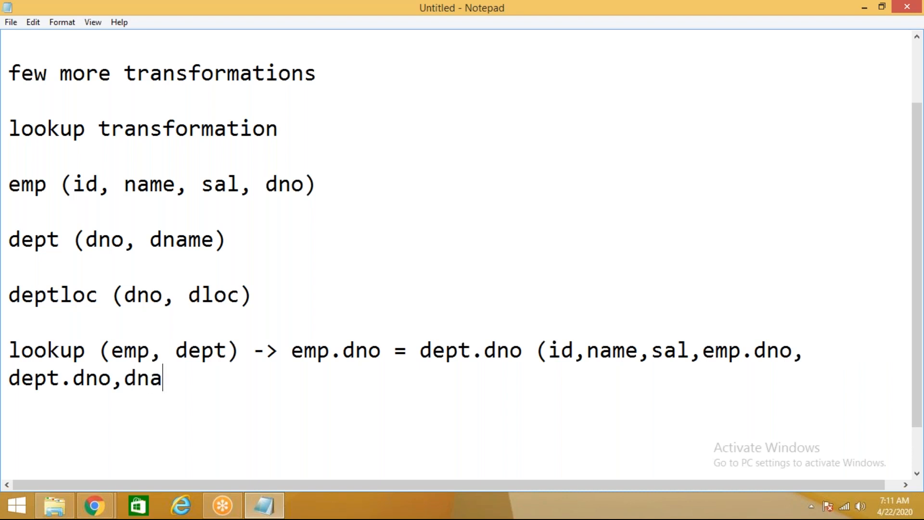
type(")")
key("Return")
key("Return")
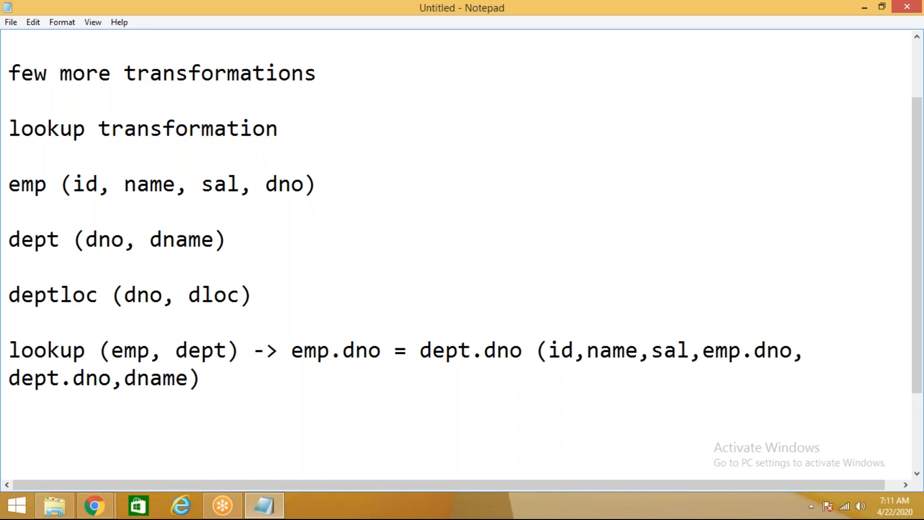
Step: Append the note "--dataset" after the first lookup's output columns
scroll(382, 320, "down", 2)
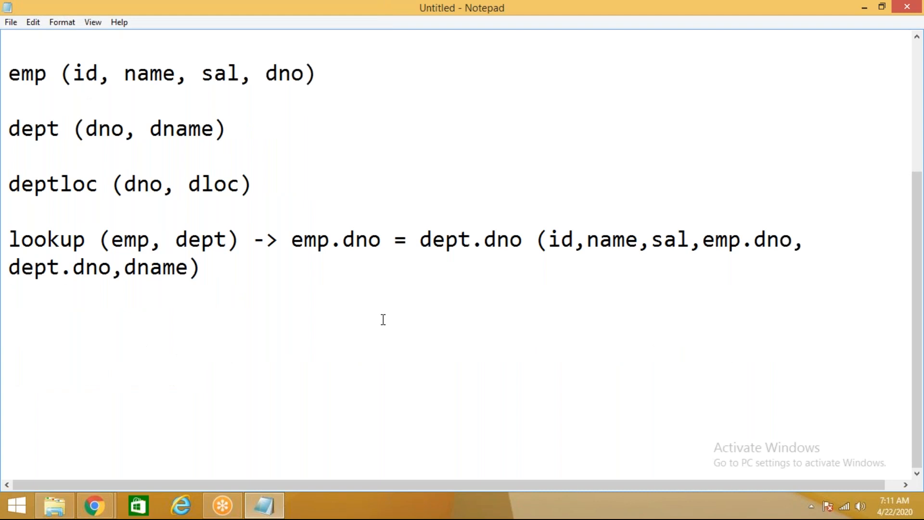
left_click(228, 273)
type("--dataset")
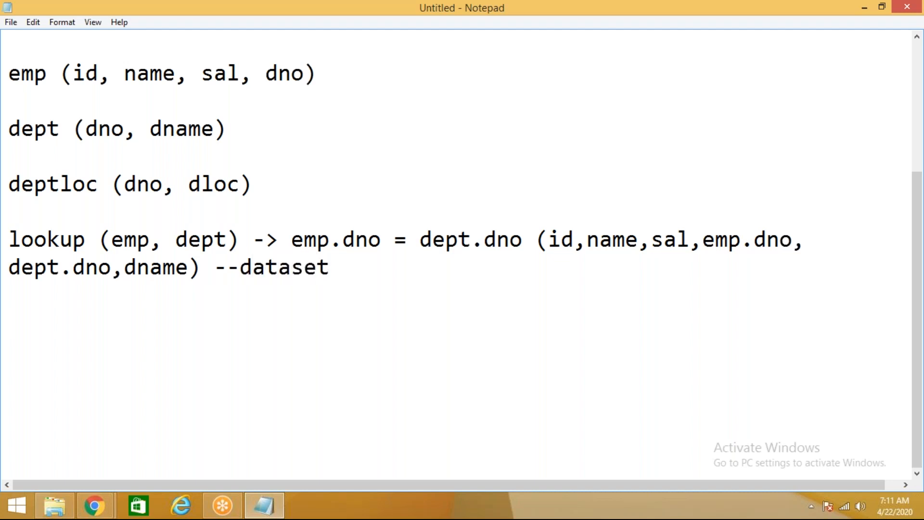
Step: Start a second lookup example a few lines below the first one with "lookup1(deptloc)"
key("Return")
key("Return")
key("Return")
type("lo")
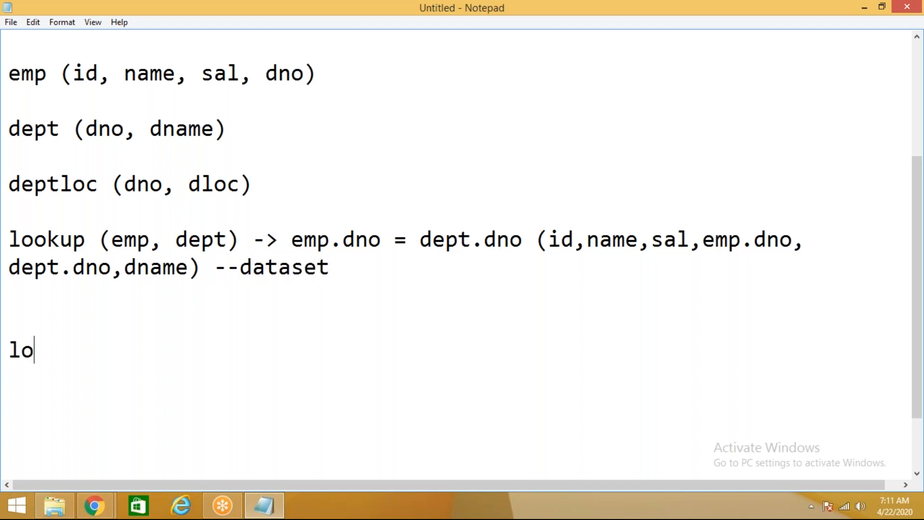
type("okup1")
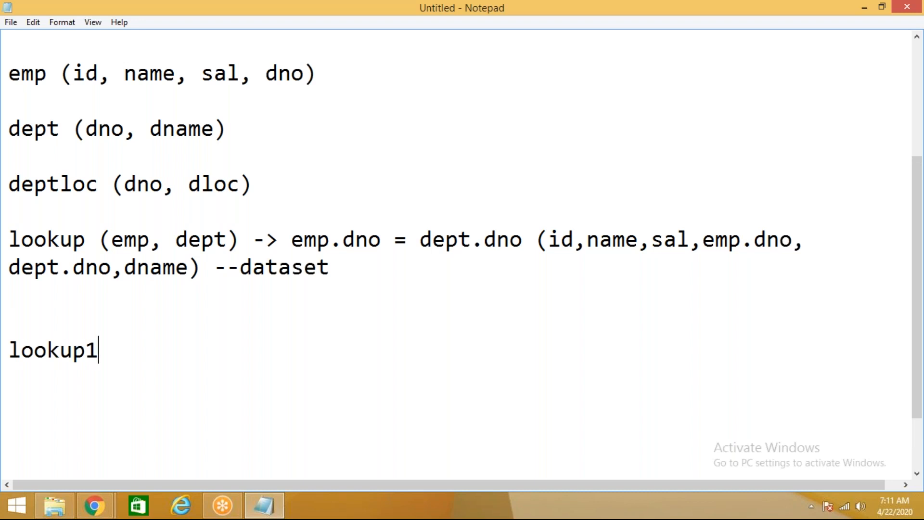
type("(deptlo")
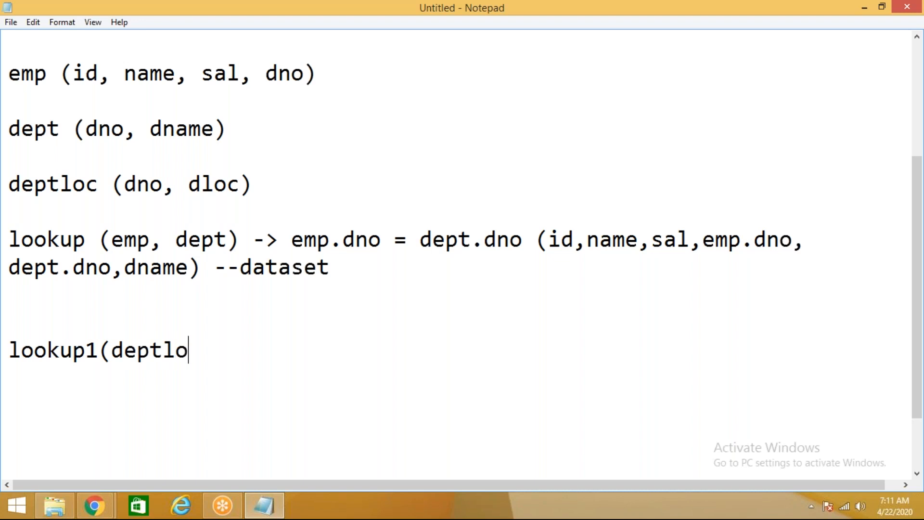
type("c)")
Step: Highlight the emp and dept definitions, the whole first lookup with its dataset note, and the deptloc definition for review
scroll(282, 269, "up", 1)
left_click_drag(86, 325, 10, 327)
left_click(60, 323)
left_click_drag(237, 215, 22, 156)
left_click_drag(350, 357, 7, 310)
left_click(287, 390)
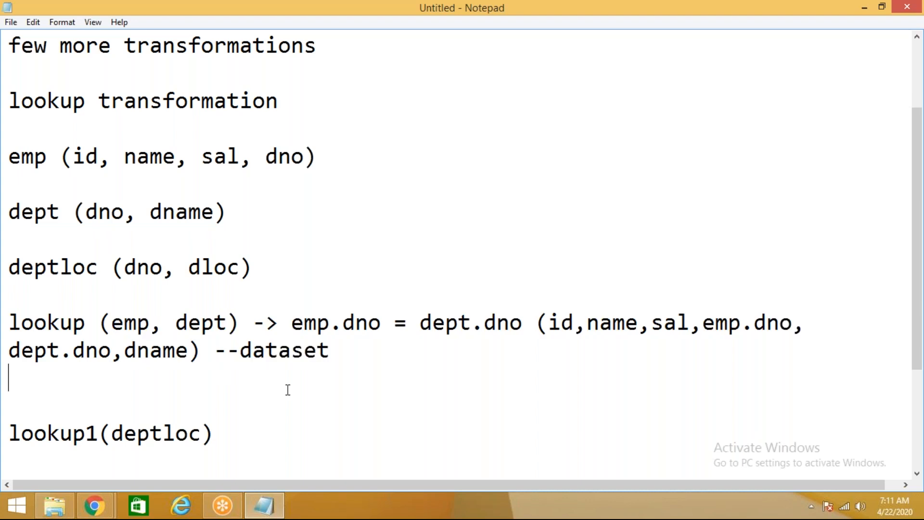
left_click_drag(345, 357, 6, 322)
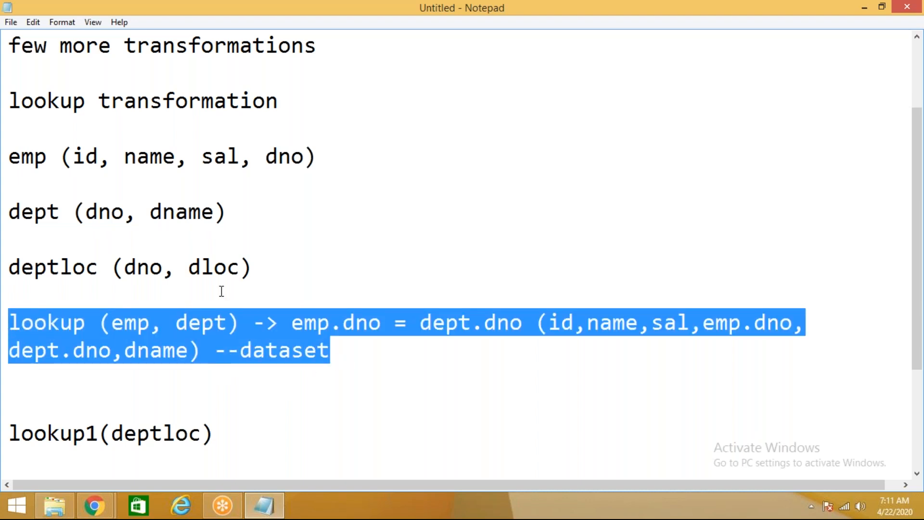
left_click_drag(253, 268, 10, 268)
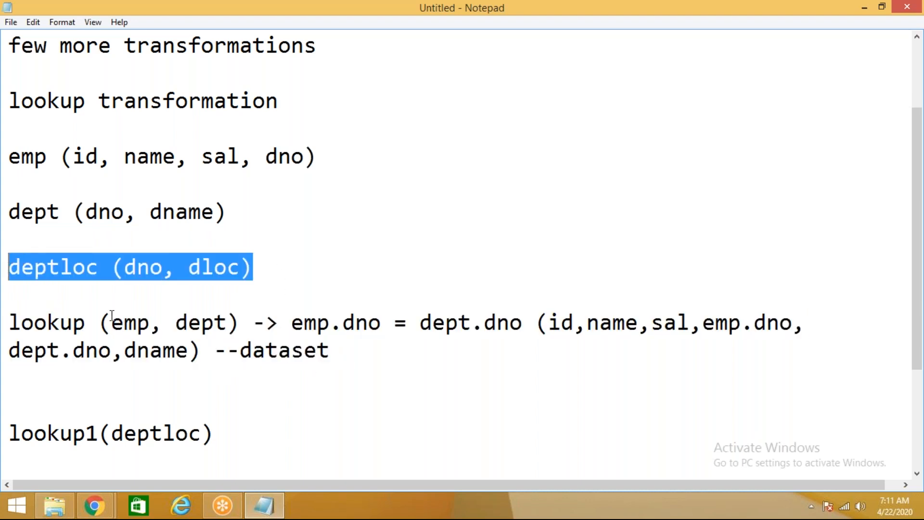
Step: Add the condition "-->dept.dno=deptloc.dno" after lookup1(deptloc), separated by a space
scroll(189, 341, "down", 1)
left_click(241, 350)
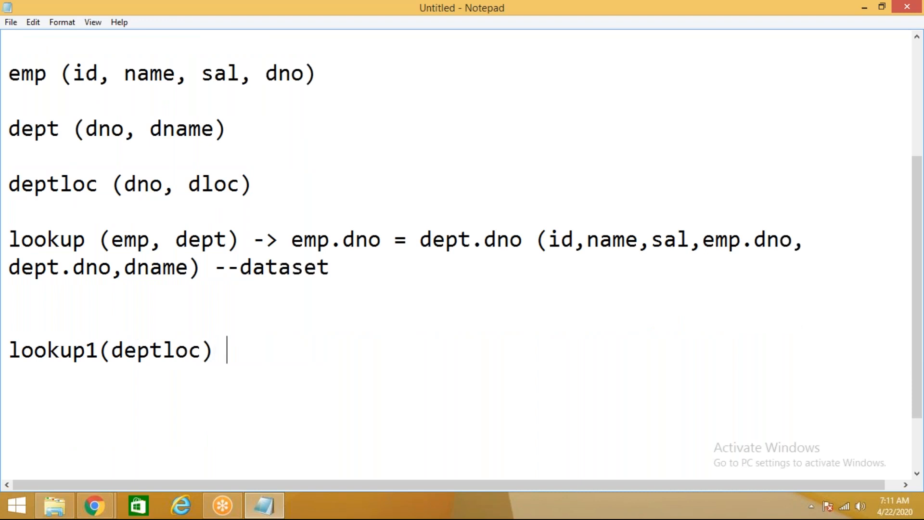
type("-->dept.")
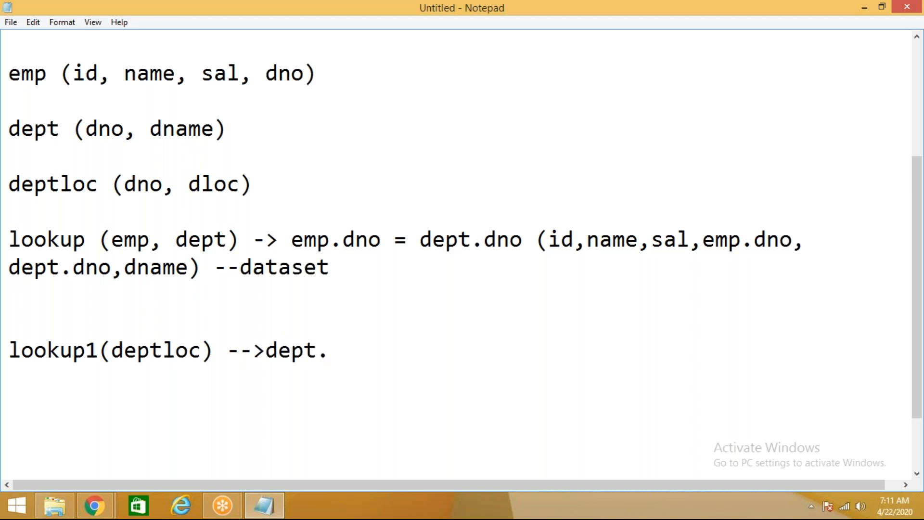
type("dno")
type("=")
type("dept")
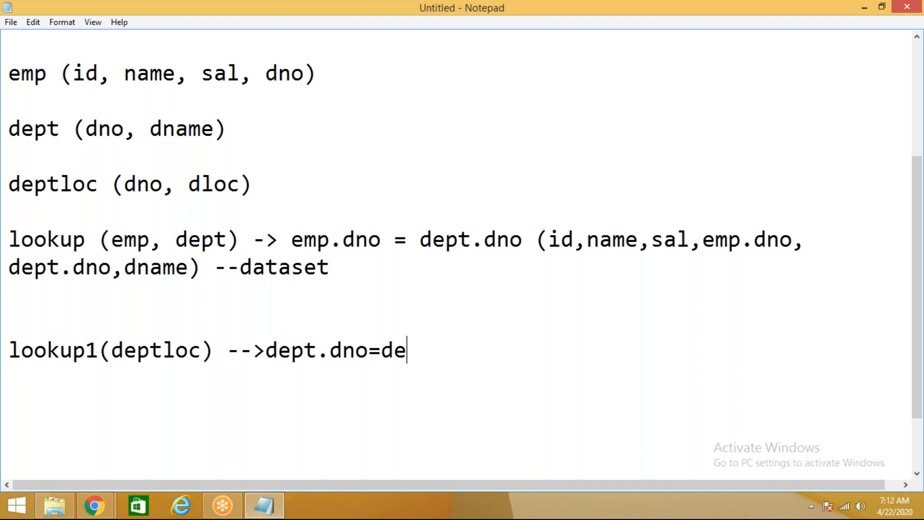
key("BackSpace")
key("BackSpace")
type("tloc.")
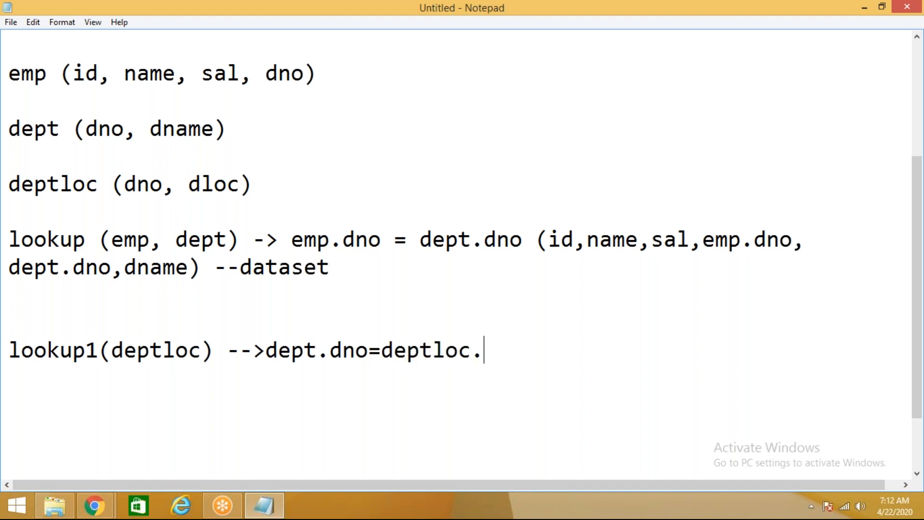
type("dno")
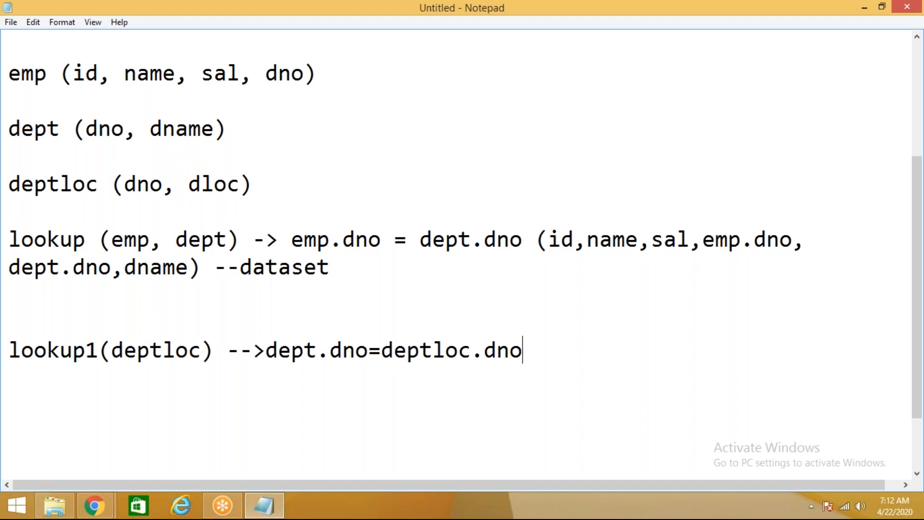
Step: Append the output columns "(id, name, sal,emp.dno," to lookup1 and continue them on a new line with "dept.dno,dname,"
type("(id, name, ")
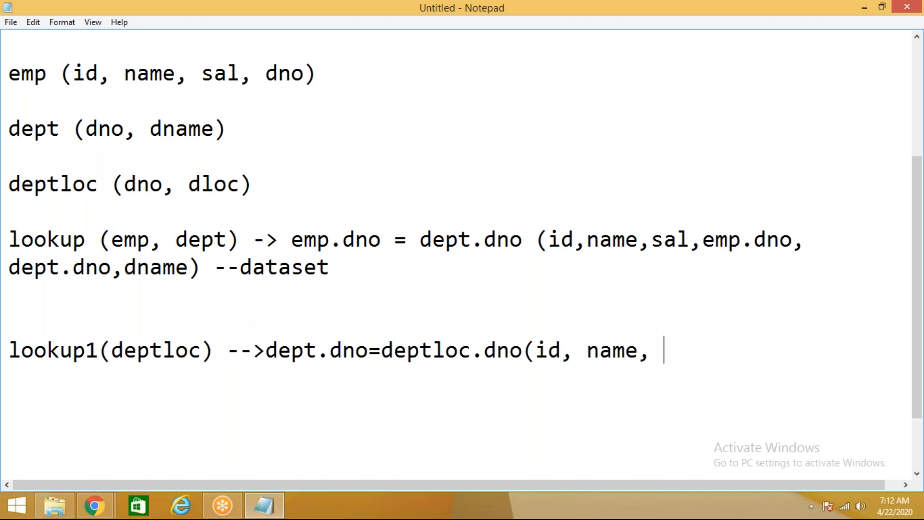
type("sal,emp.dno")
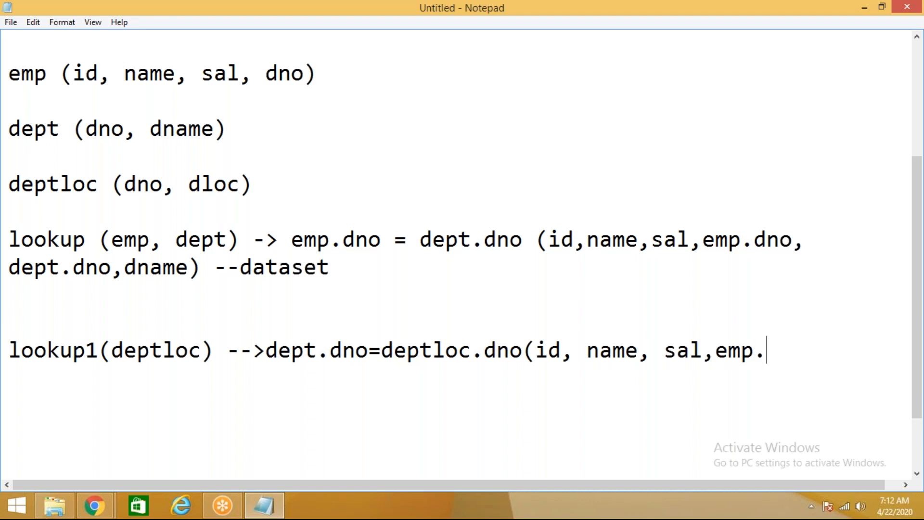
type("dept")
key("BackSpace")
key("BackSpace")
key("BackSpace")
key("BackSpace")
key("Return")
type("dept.dno,dname,")
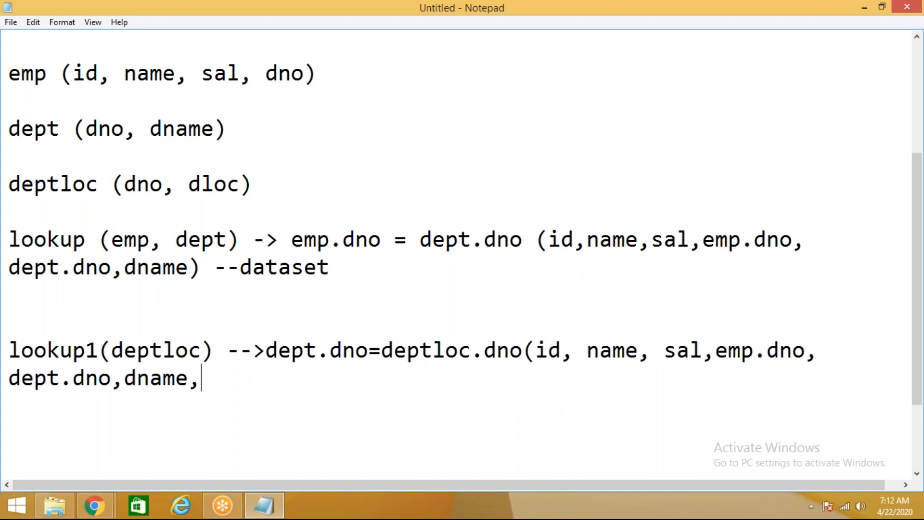
Step: Complete lookup1's output columns with "deptloc.dno,dloc)"
type("deptlo")
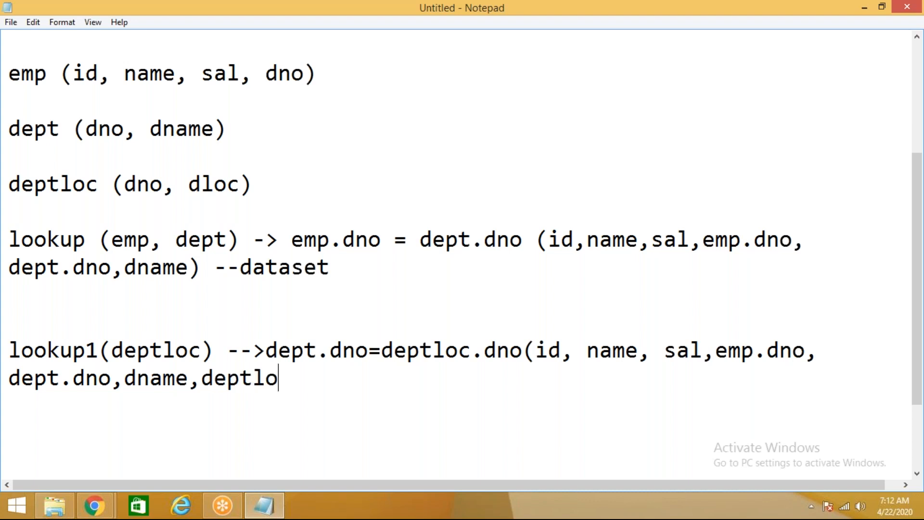
type("c.dno")
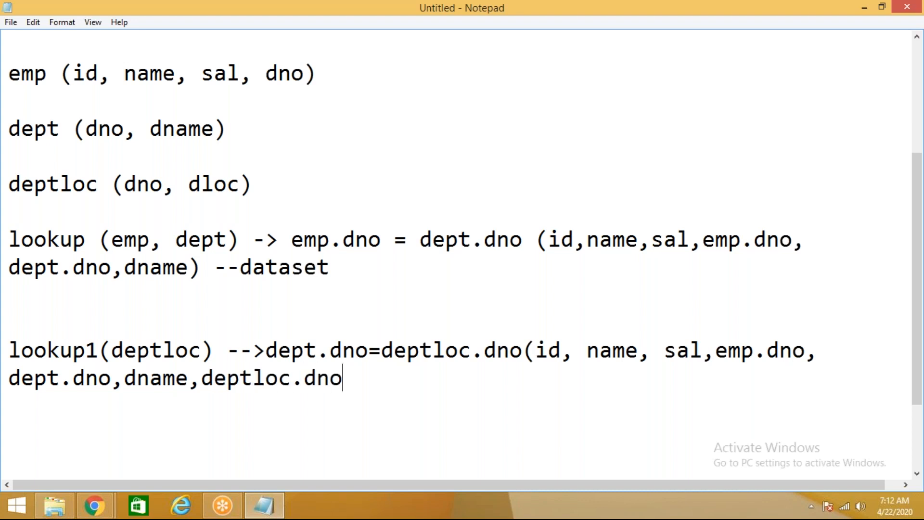
type(",deptlo")
key("BackSpace")
key("BackSpace")
key("BackSpace")
key("BackSpace")
key("BackSpace")
key("BackSpace")
type("dloc)")
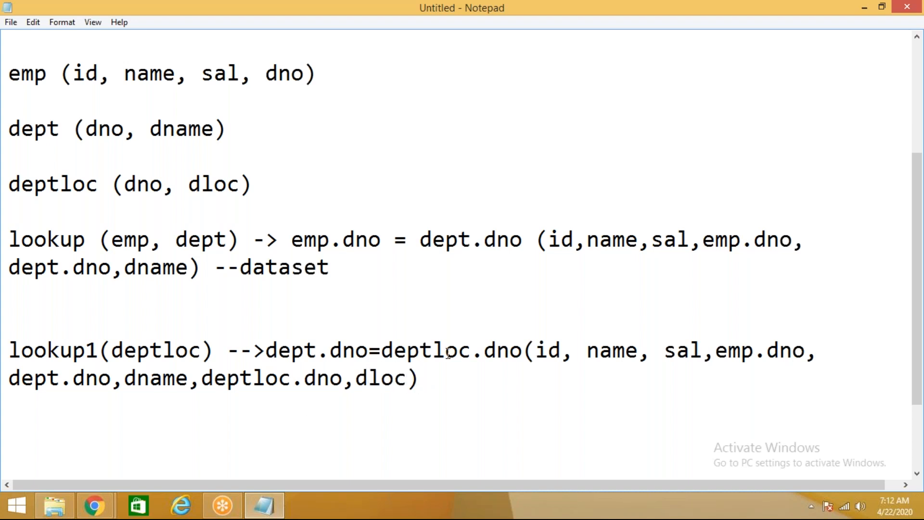
Step: Highlight emp.dno in lookup1's output columns, and the table names and dno columns in the emp, dept and deptloc definitions
left_click_drag(717, 350, 801, 352)
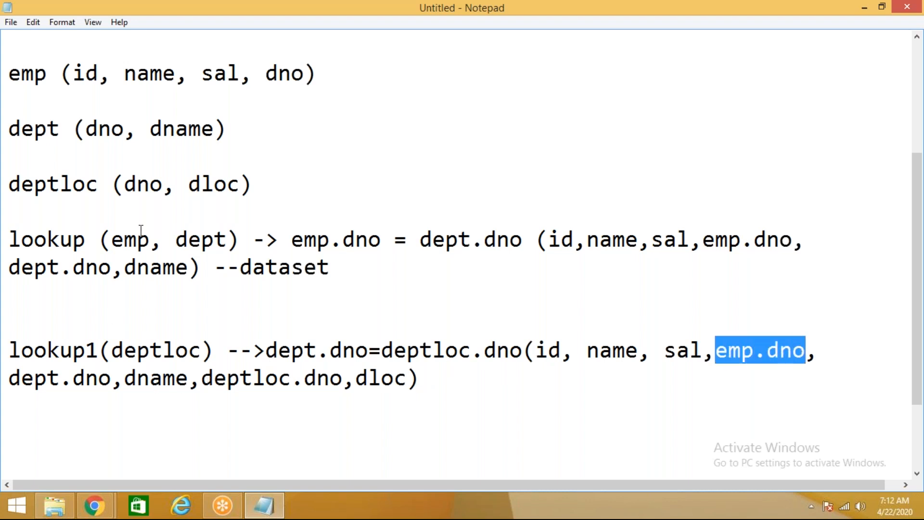
left_click_drag(266, 75, 304, 74)
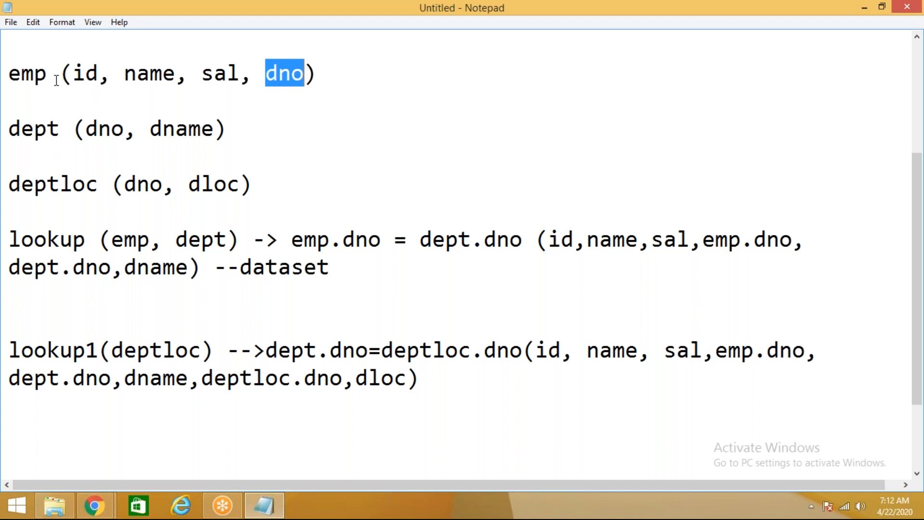
left_click_drag(47, 75, 13, 74)
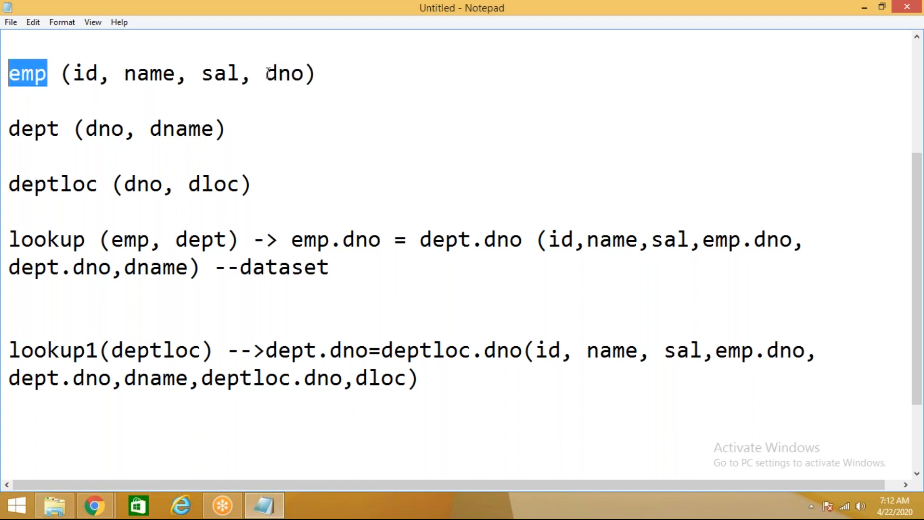
left_click_drag(265, 75, 304, 73)
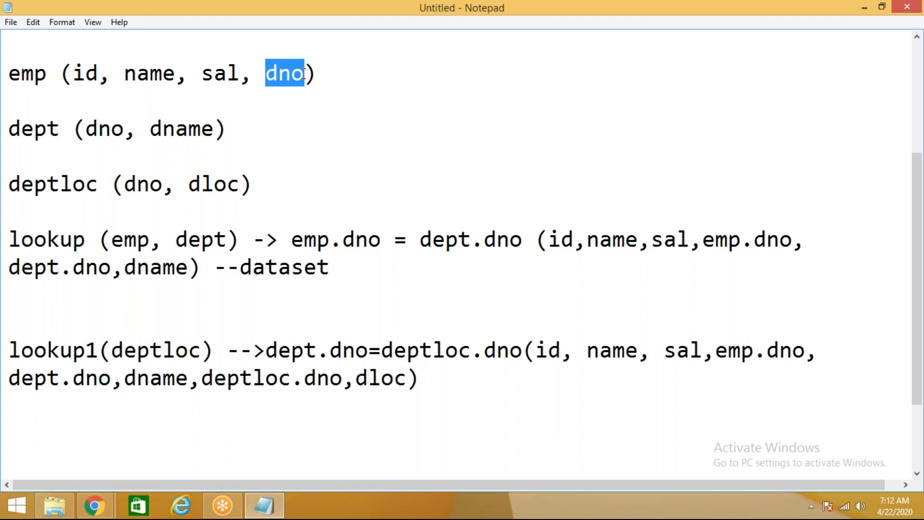
left_click_drag(124, 130, 9, 134)
left_click_drag(111, 187, 7, 187)
left_click_drag(123, 188, 164, 187)
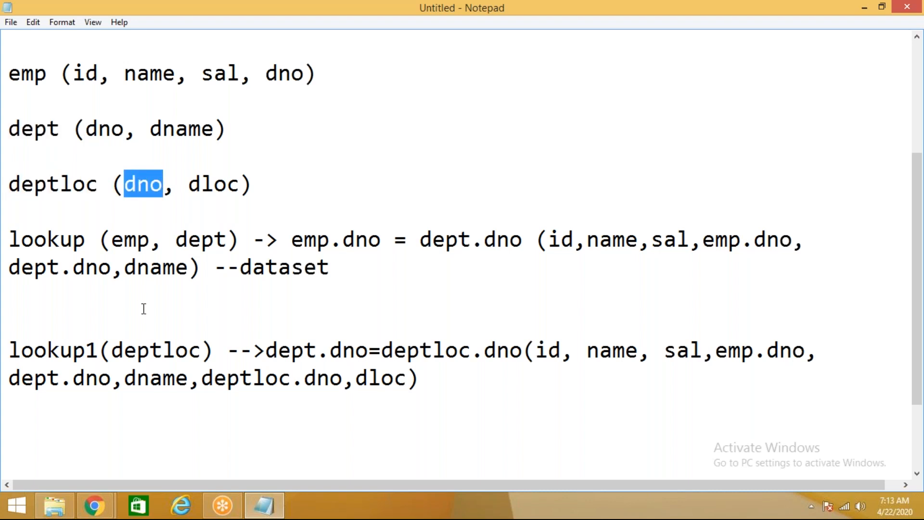
Step: Switch to the Azure portal in Chrome and open the newly deployed azurestoragedemoex storage account
left_click(94, 505)
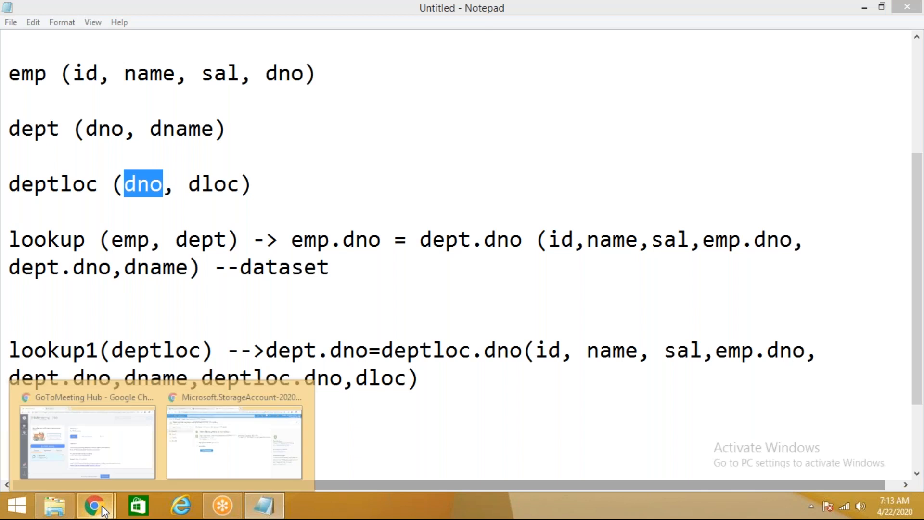
left_click(211, 400)
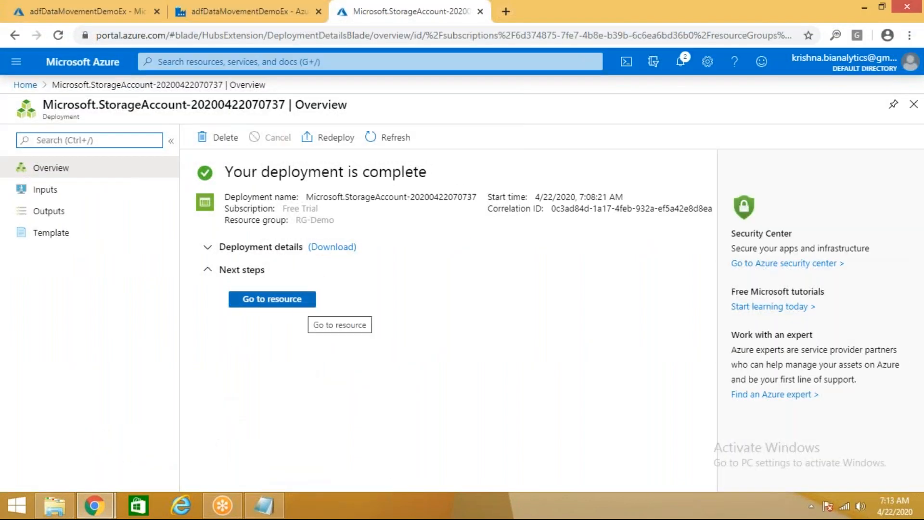
left_click(295, 303)
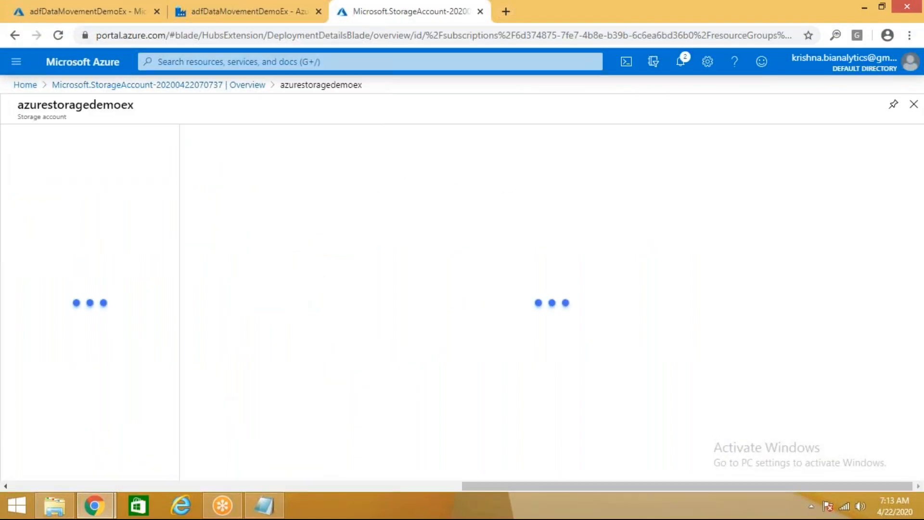
Step: Switch to File Explorer, browse to the Data Files folder on drive E: and open the Employee-2020-03-26 file from its subfolder
left_click(59, 512)
left_click(62, 332)
left_click(156, 218)
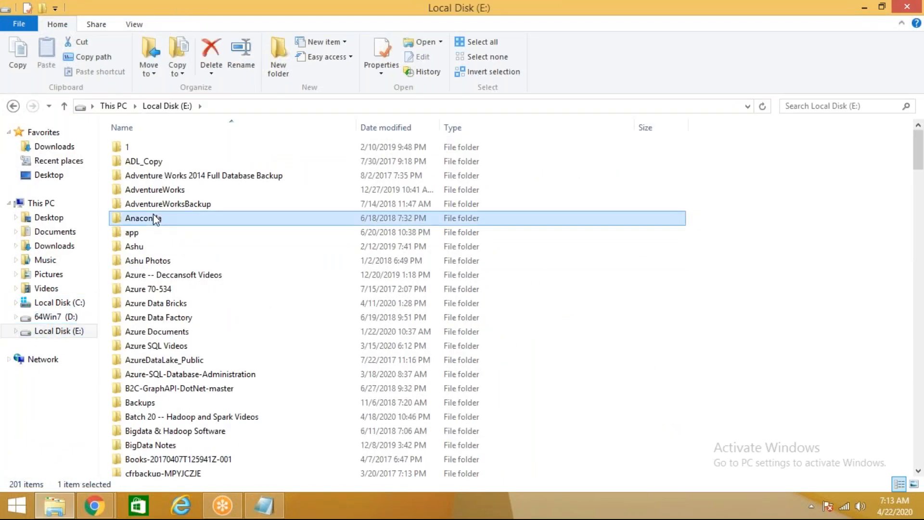
type("data")
double_click(161, 145)
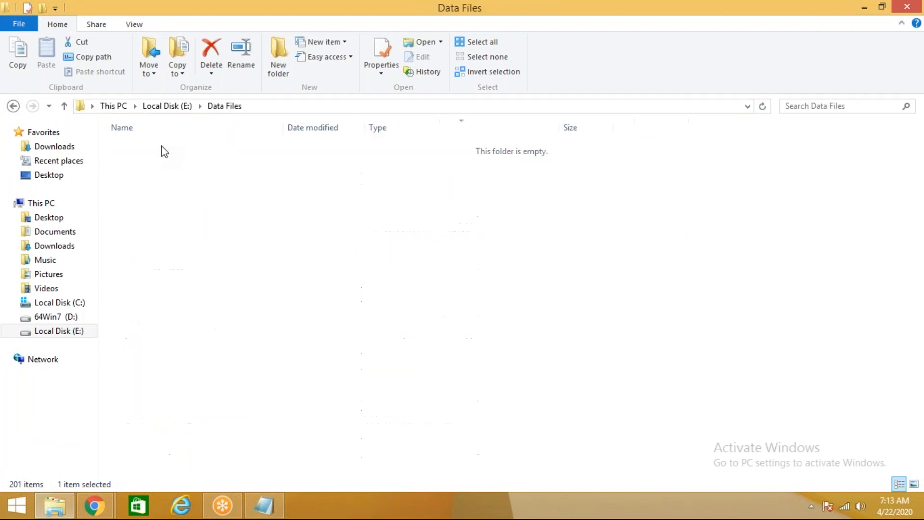
double_click(164, 179)
double_click(178, 148)
Step: Highlight the first employee record and the pipe delimiter after its id to examine the file's format
left_click_drag(20, 51, 217, 52)
left_click(225, 73)
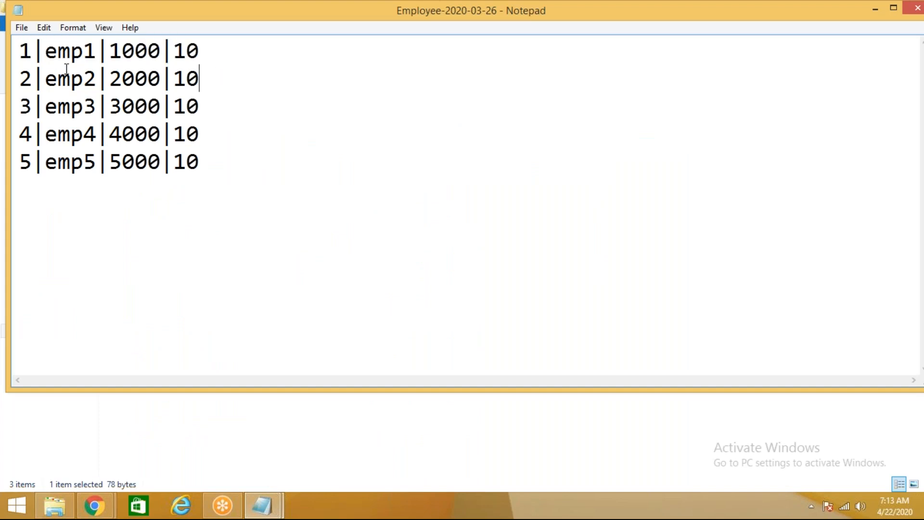
left_click_drag(20, 52, 233, 57)
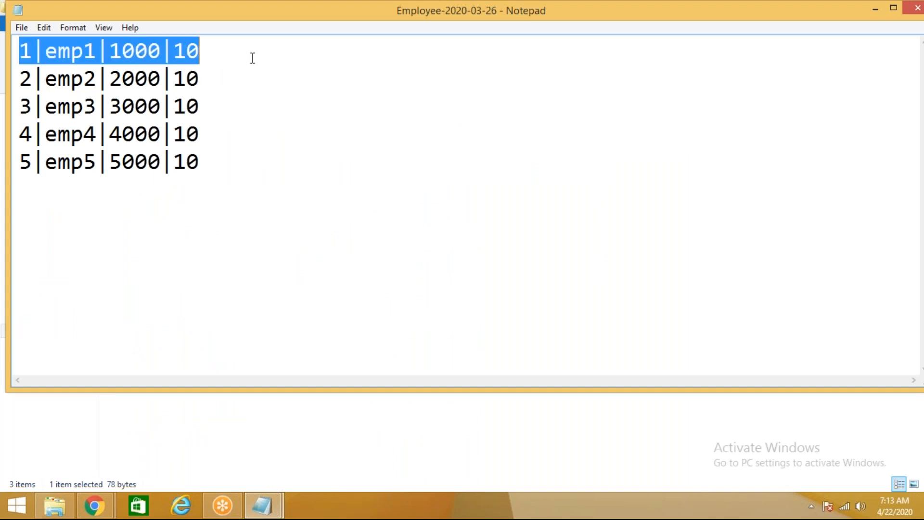
left_click(258, 73)
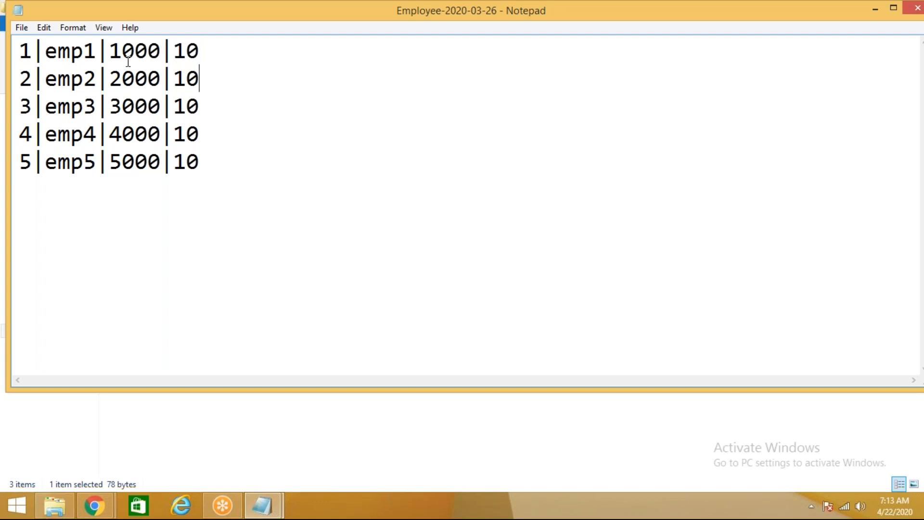
left_click(45, 51, "shift")
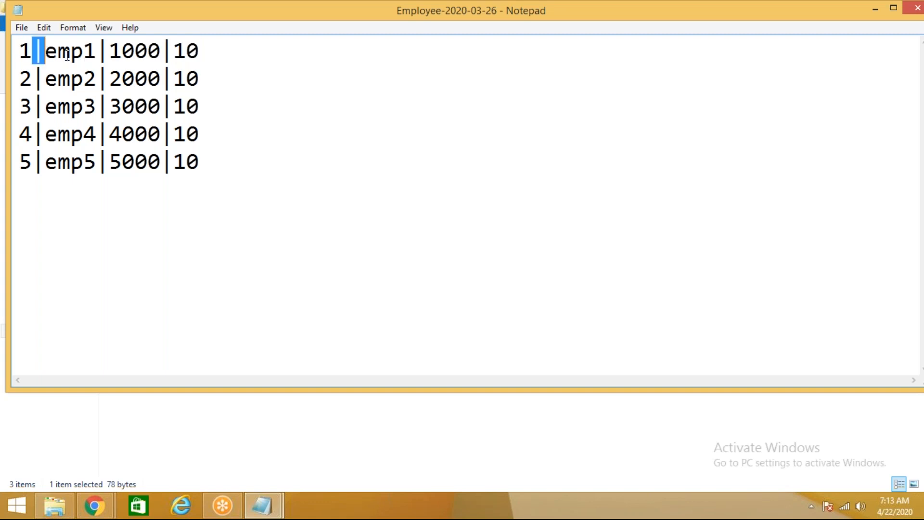
Step: Highlight the remaining pipe delimiters in the first employee record, after the name and the salary, and close the file
left_click(96, 51)
left_click(109, 51, "shift")
left_click(161, 51)
left_click(174, 51, "shift")
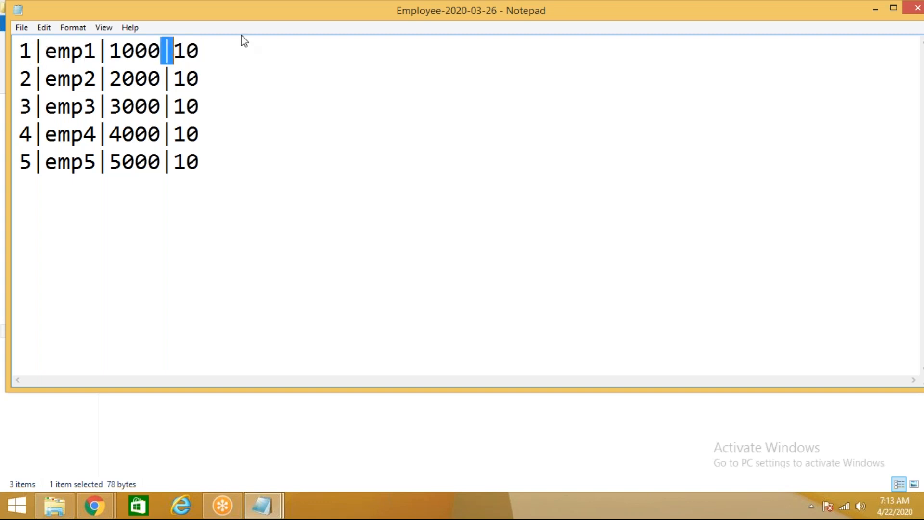
right_click(275, 13)
left_click(315, 99)
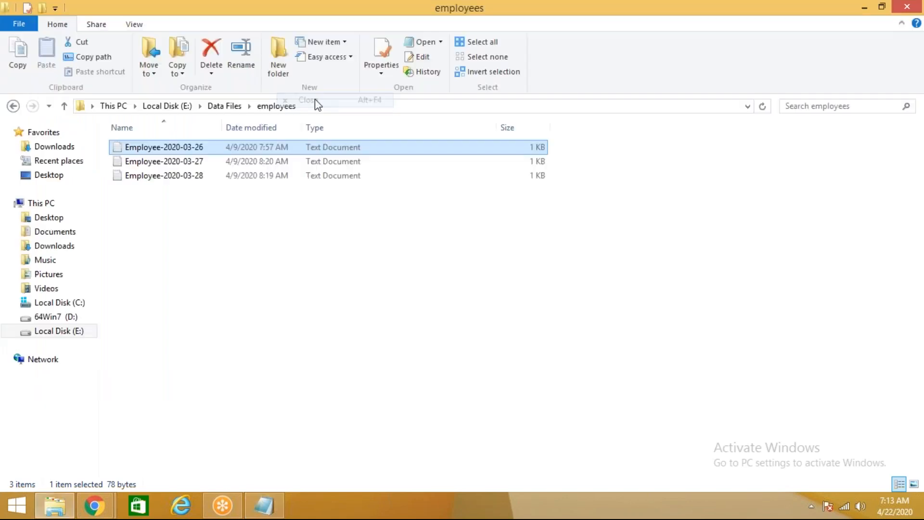
Step: Open the dept file from the Data Files folder, highlight its header row and the comma delimiter, and close it
left_click(226, 105)
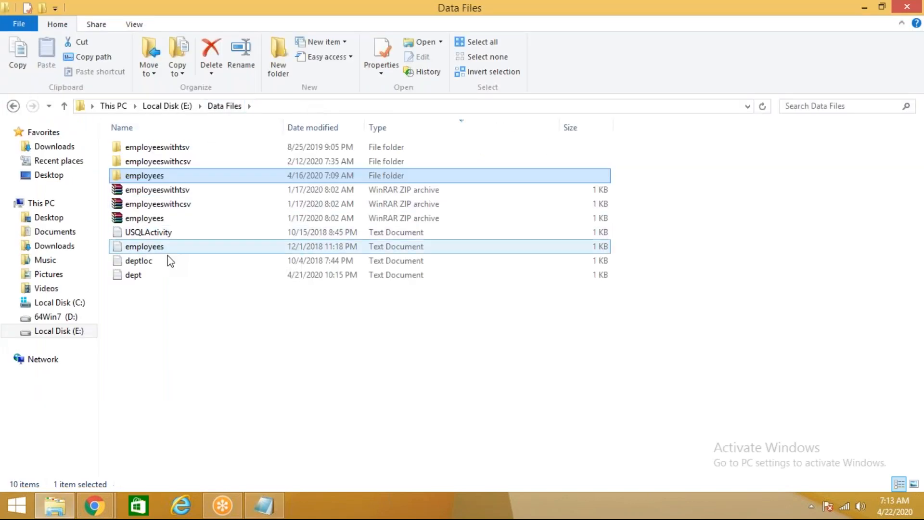
double_click(137, 276)
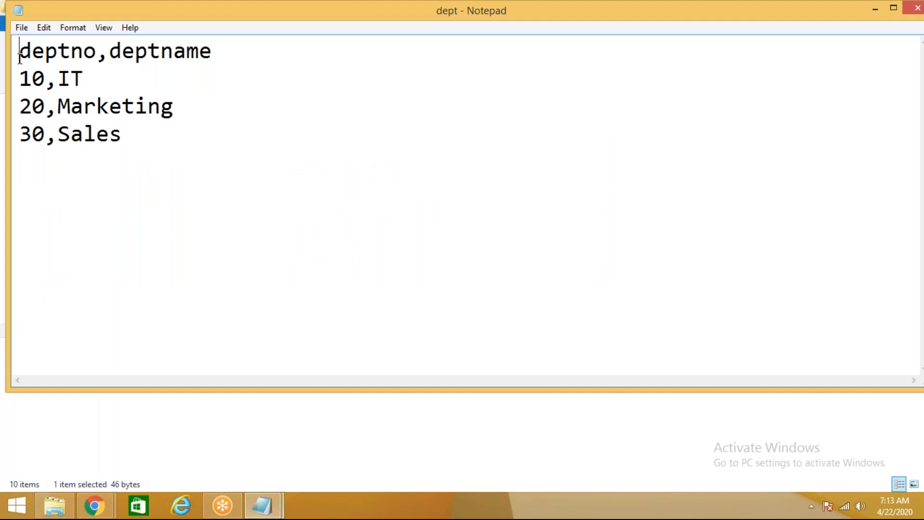
left_click_drag(19, 52, 212, 53)
left_click(116, 72)
left_click_drag(96, 52, 109, 52)
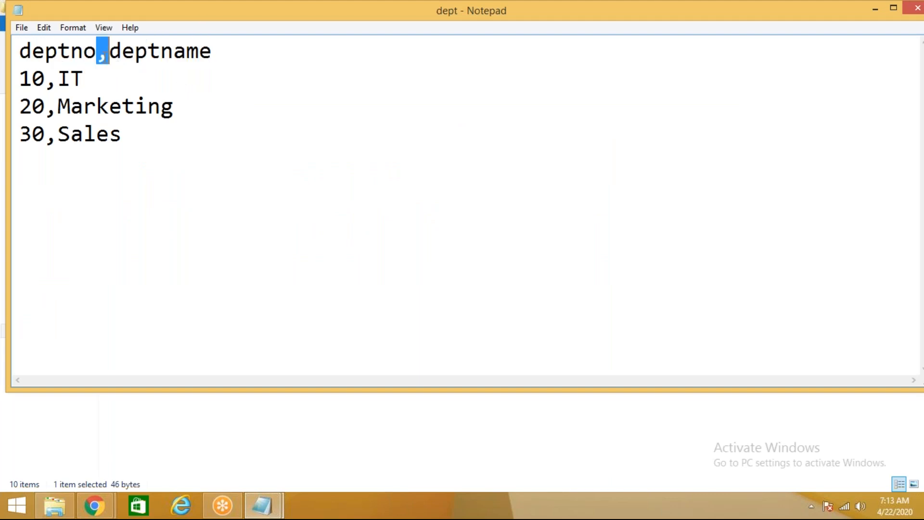
right_click(218, 18)
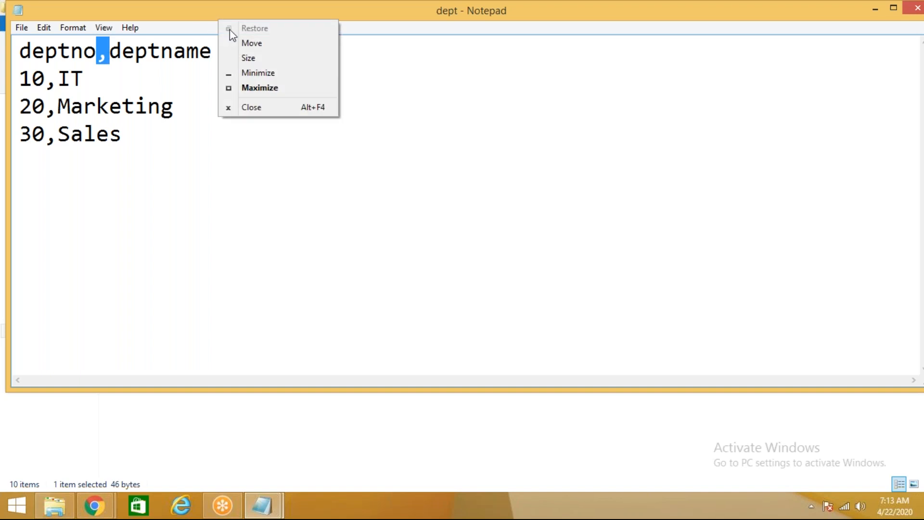
left_click(244, 107)
Step: Open the deptloc file, highlight its header and the comma delimiter in the first data row, and close it
double_click(166, 262)
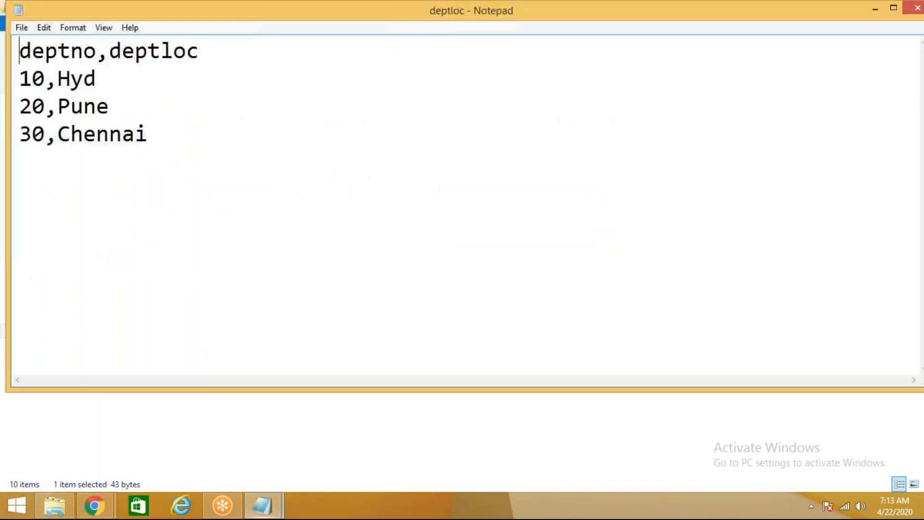
left_click_drag(49, 54, 215, 61)
left_click(185, 83)
left_click_drag(46, 86, 58, 85)
right_click(273, 18)
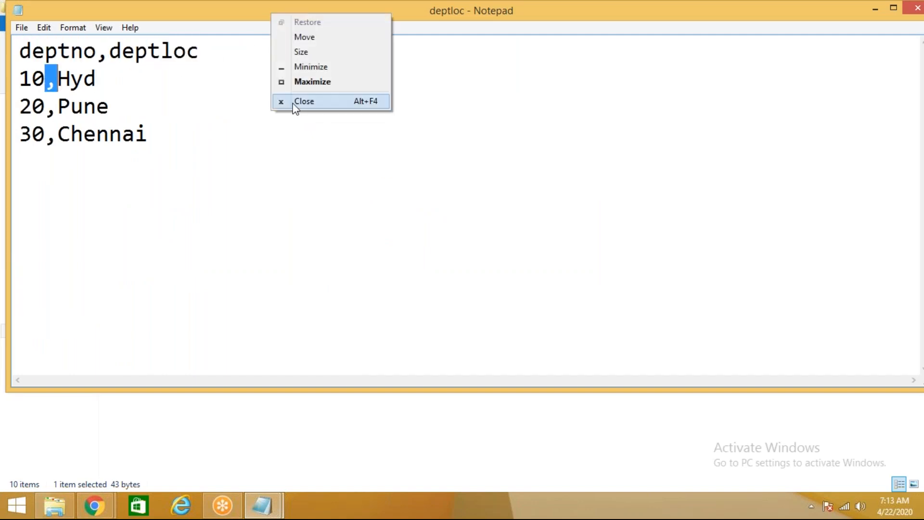
left_click(295, 103)
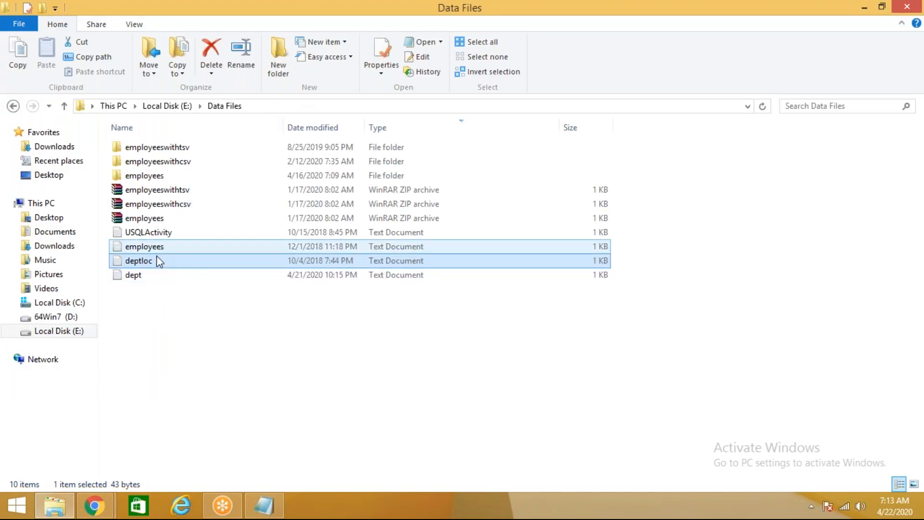
Step: Switch to the Azure portal in Chrome and open the container list of the azurestoragedemoex storage account
left_click(196, 458)
left_click(104, 498)
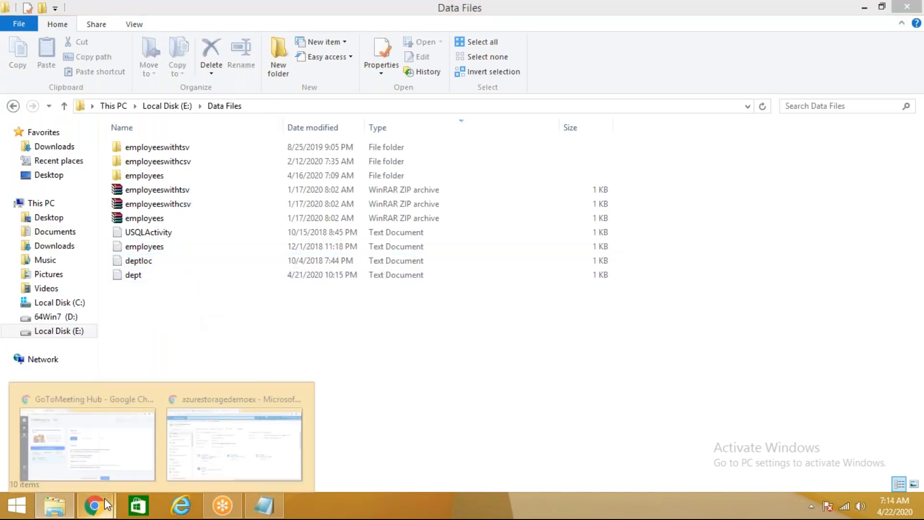
left_click(204, 386)
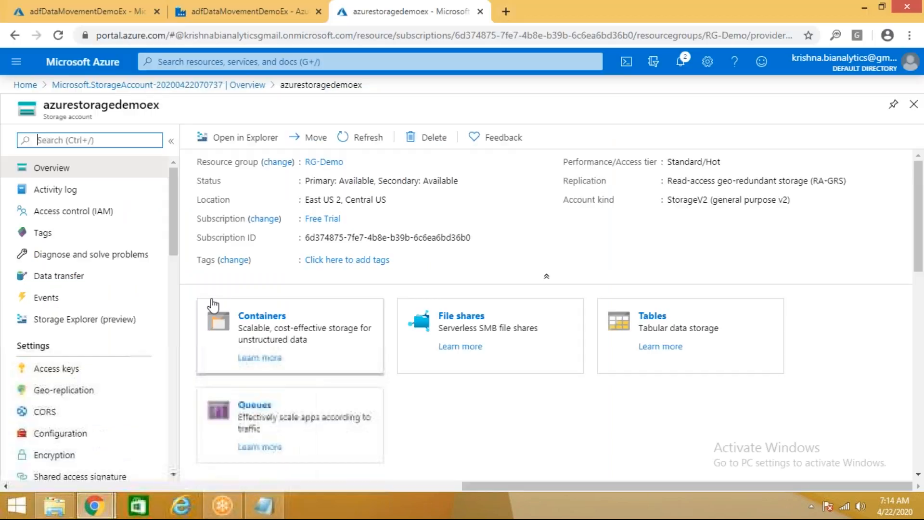
left_click(268, 318)
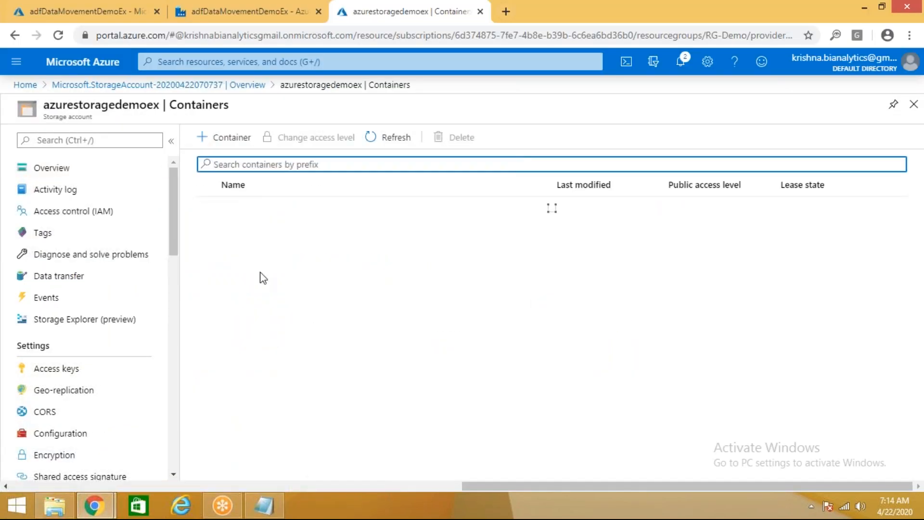
Step: Create a new blob container named development in the storage account
left_click(237, 138)
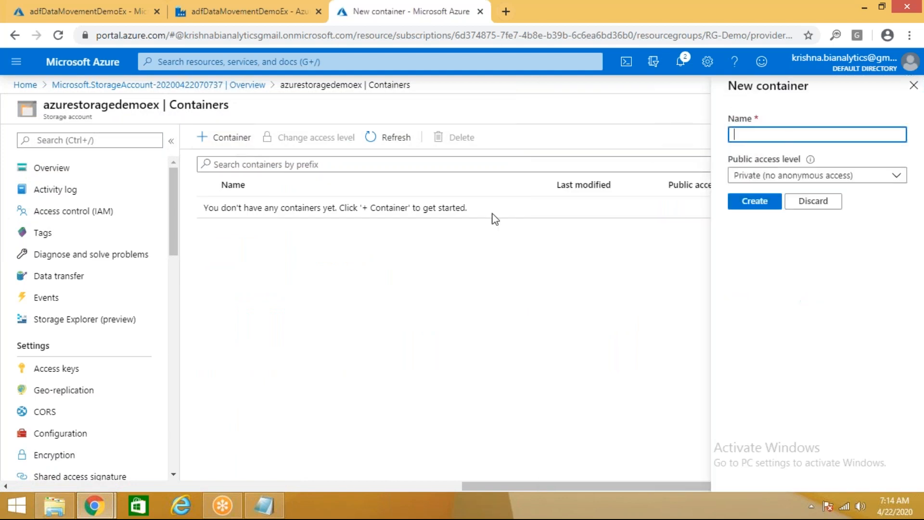
left_click(803, 137)
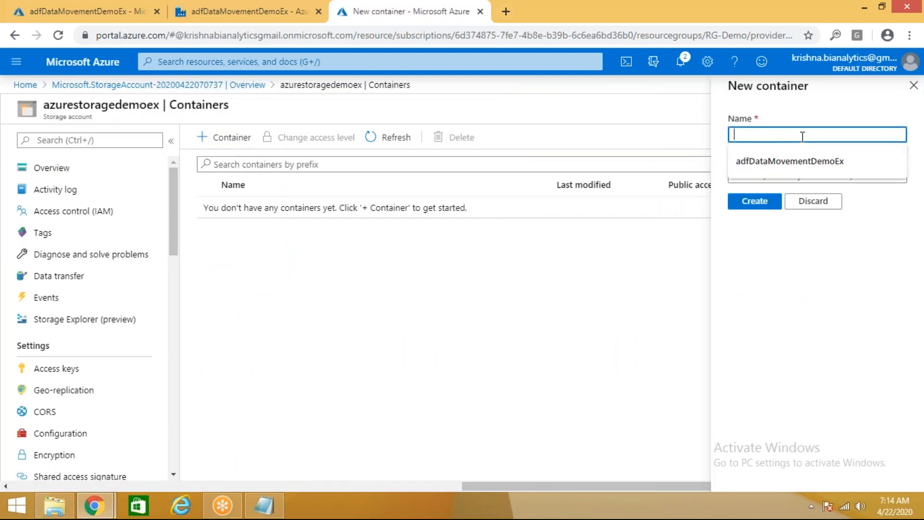
type("co")
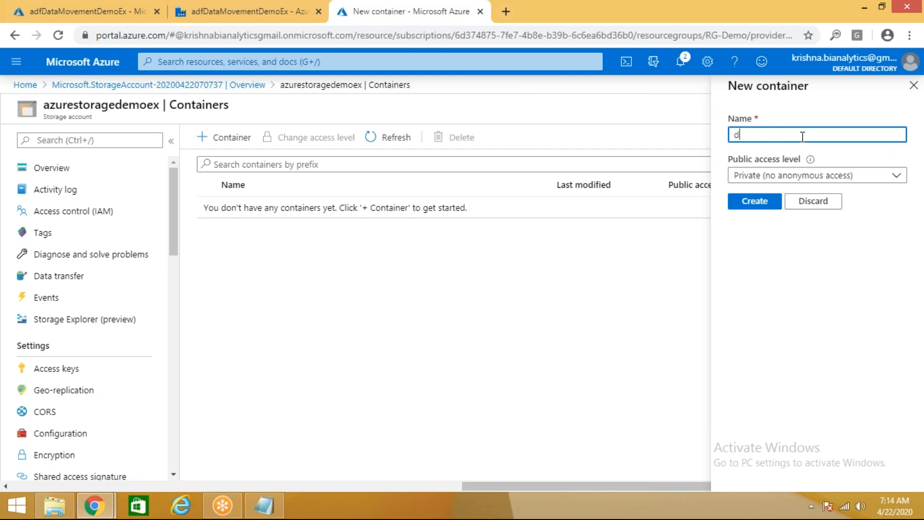
type("velopment")
left_click(755, 209)
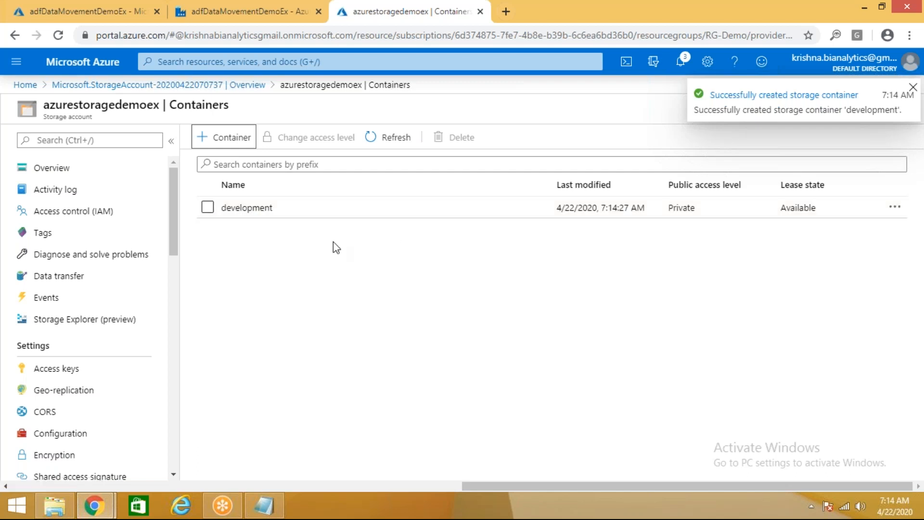
Step: Open the development container and choose all three Employee files from the employees folder in Data Files for upload
left_click(246, 208)
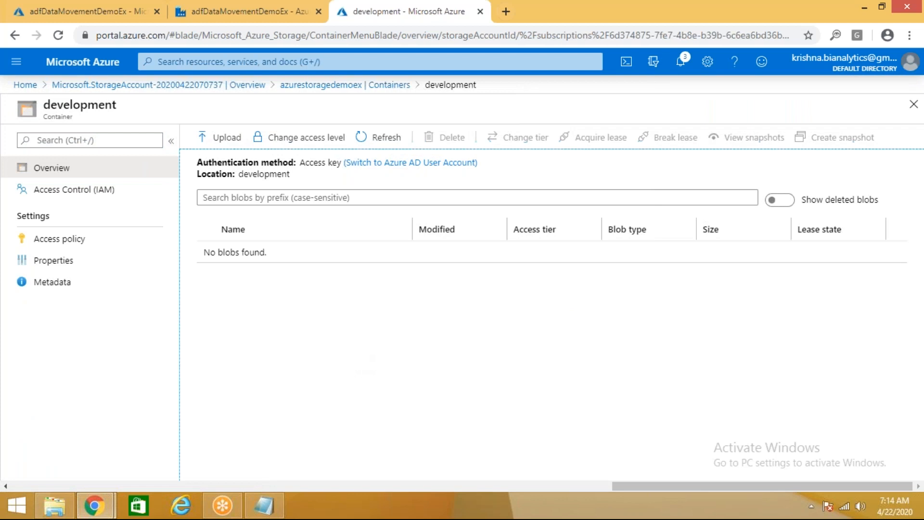
left_click(227, 141)
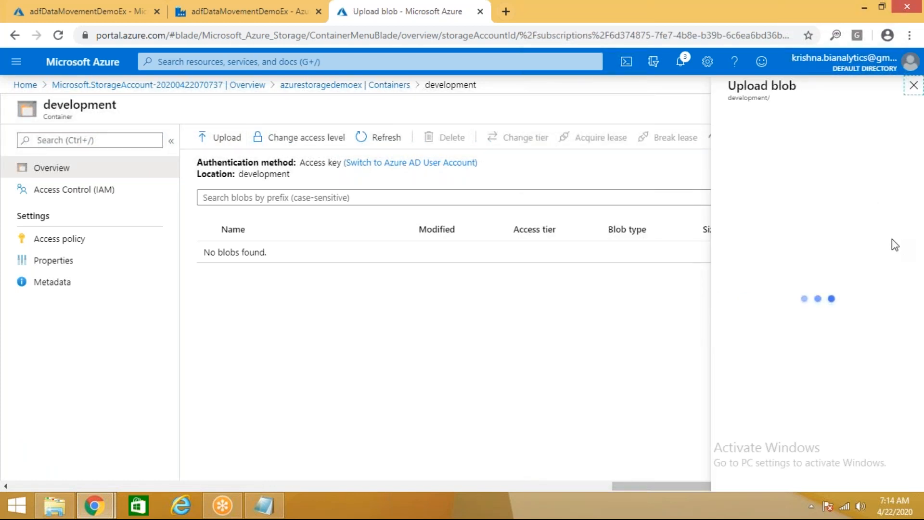
left_click(900, 135)
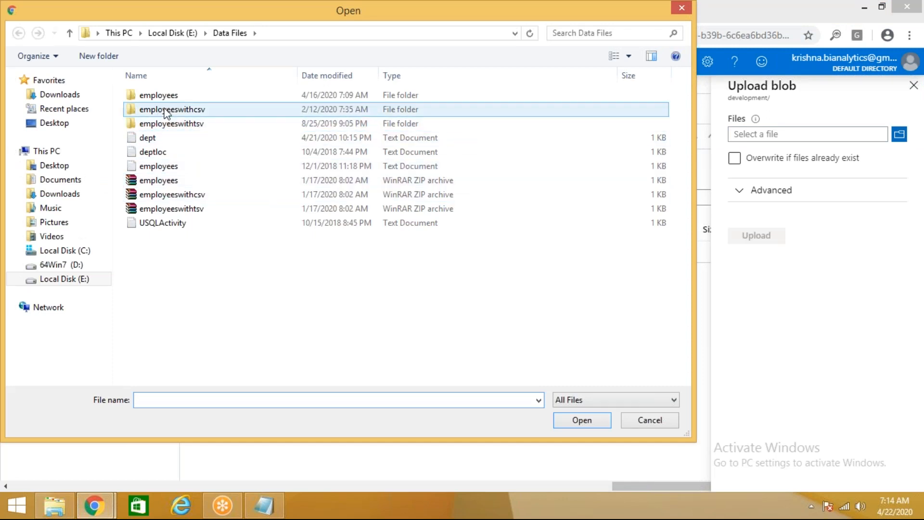
double_click(163, 98)
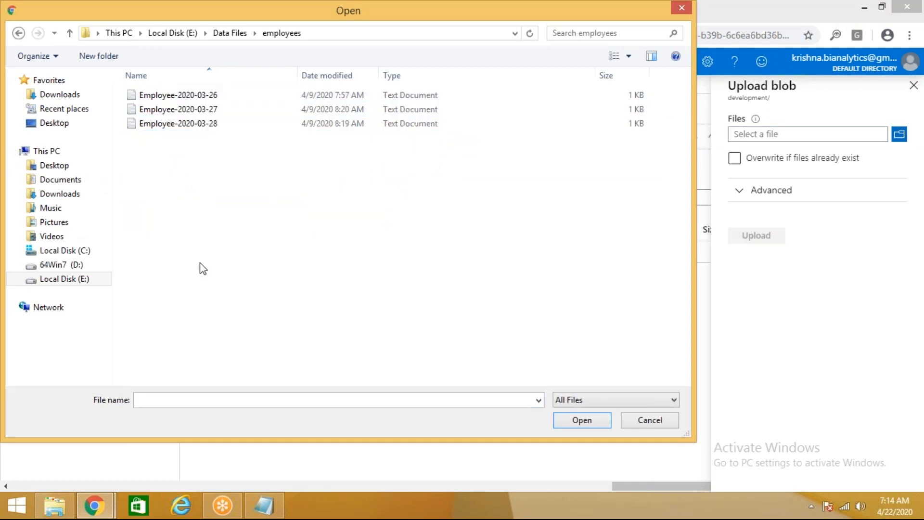
key("ctrl+a")
left_click(557, 424)
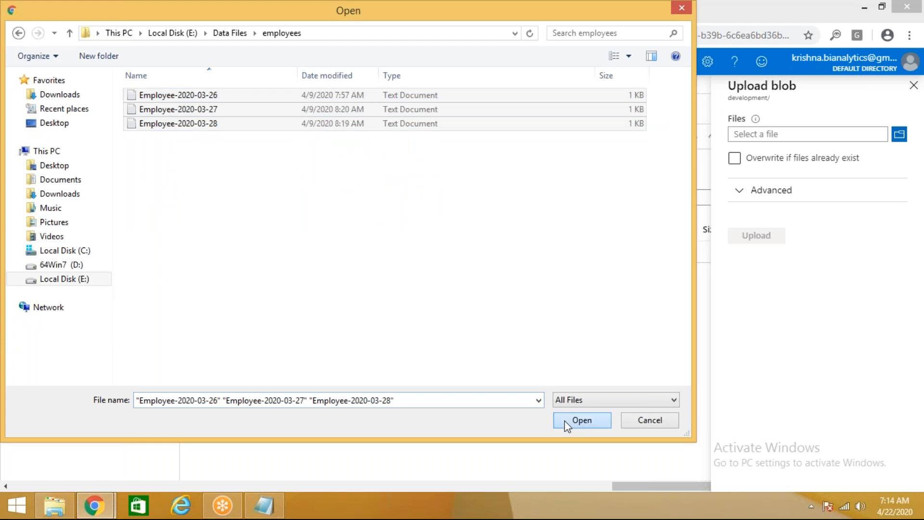
Step: Upload the employee files to the folder datafiles/employees with overwriting of existing files enabled, and dismiss the notifications and upload form
left_click(735, 158)
left_click(751, 190)
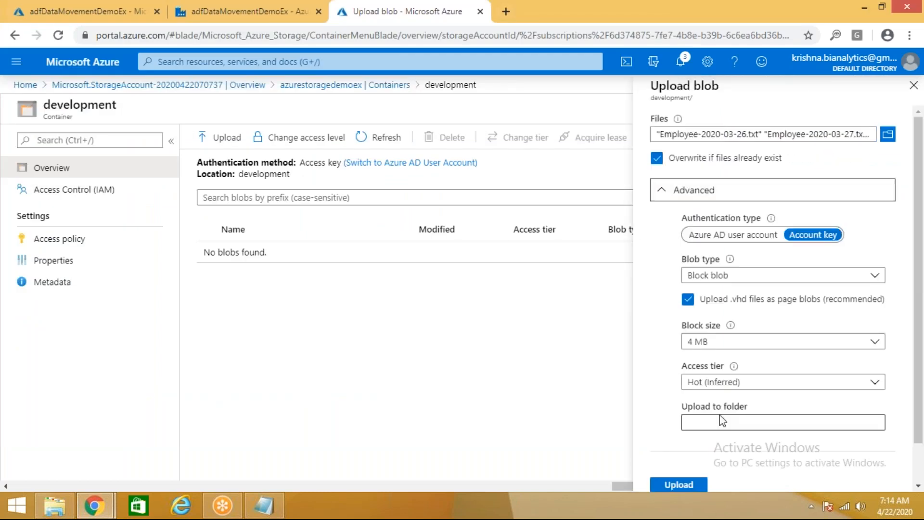
left_click(720, 421)
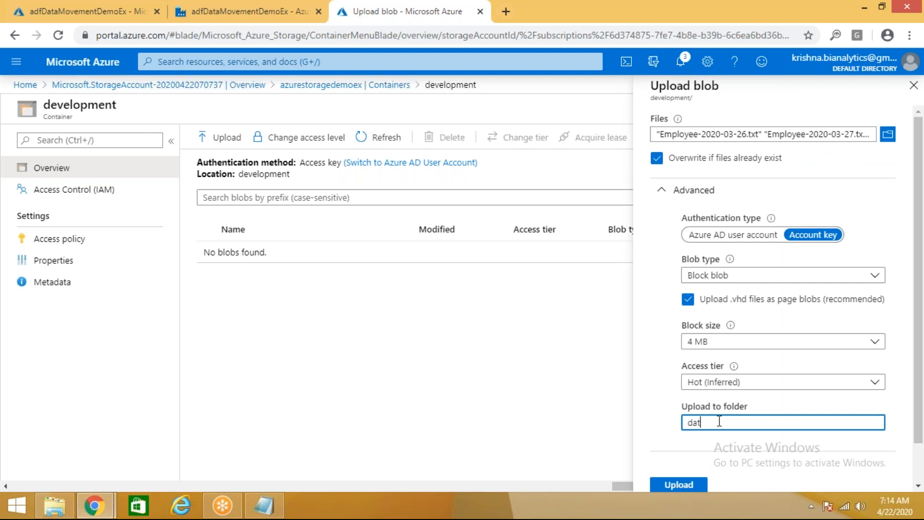
type("datafiles/employees")
left_click(679, 484)
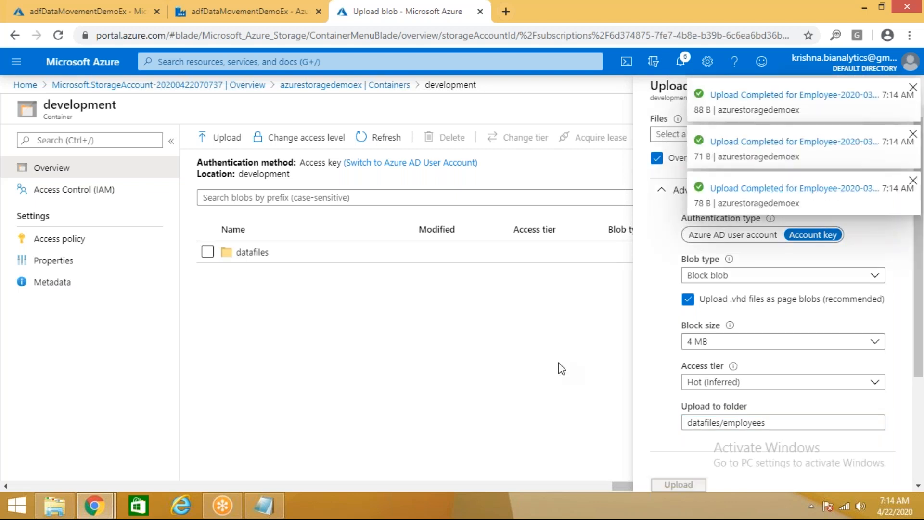
left_click(912, 88)
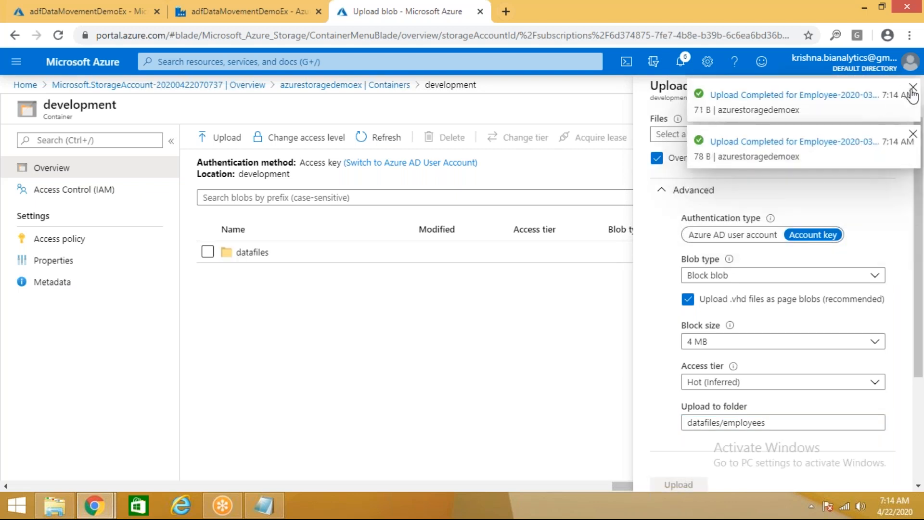
left_click(912, 89)
left_click(913, 89)
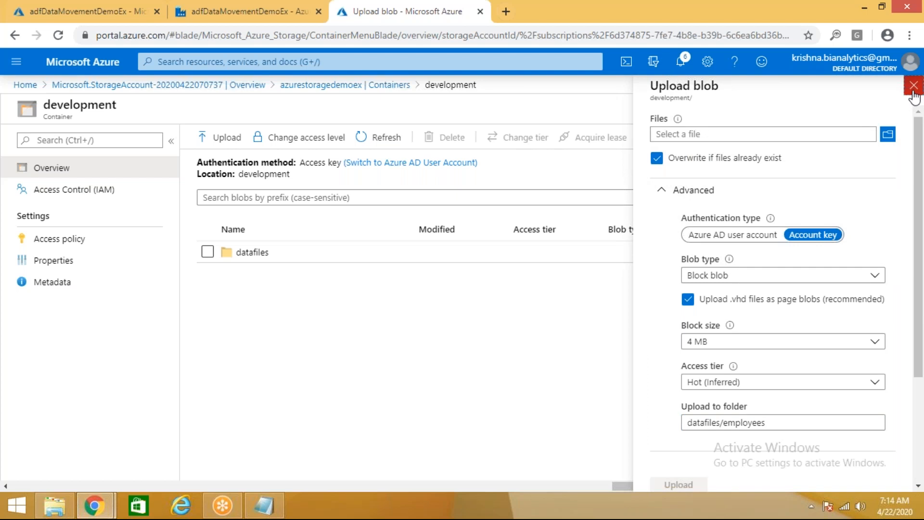
left_click(913, 87)
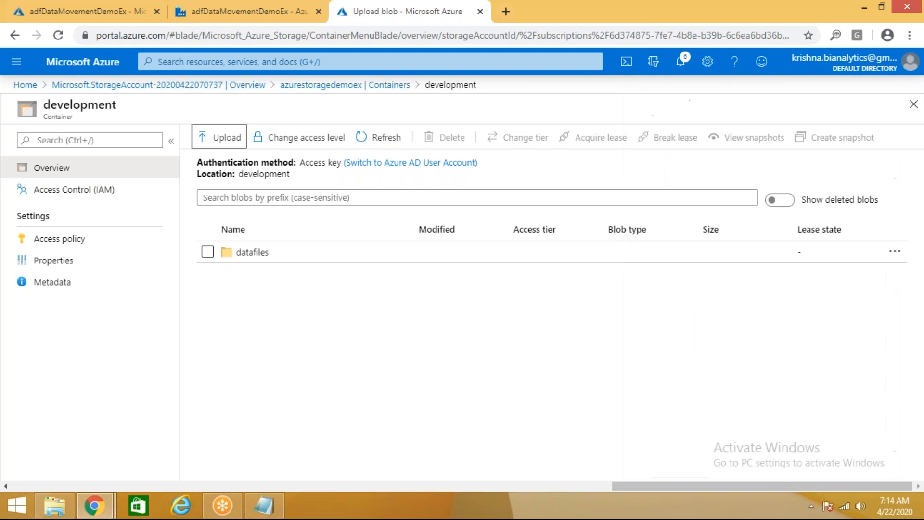
Step: Start another blob upload to the development container and choose dept.txt from the Data Files folder
left_click(227, 142)
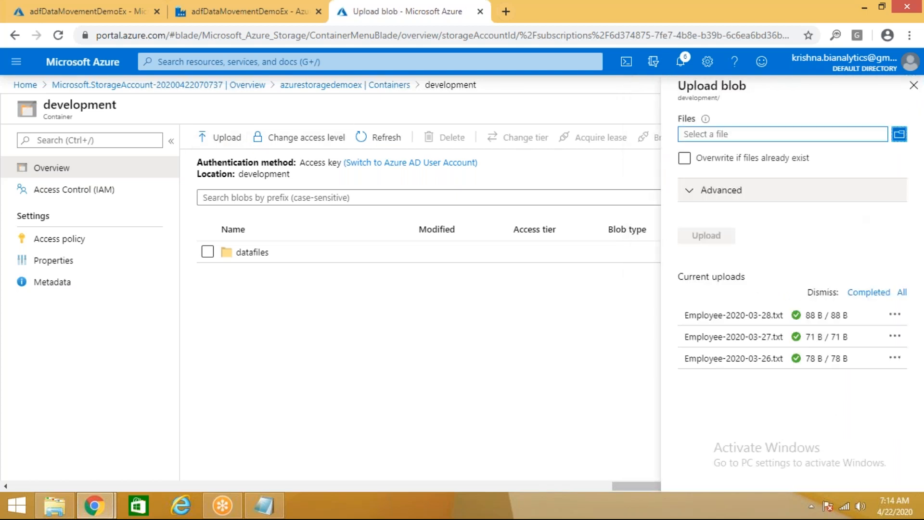
left_click(899, 135)
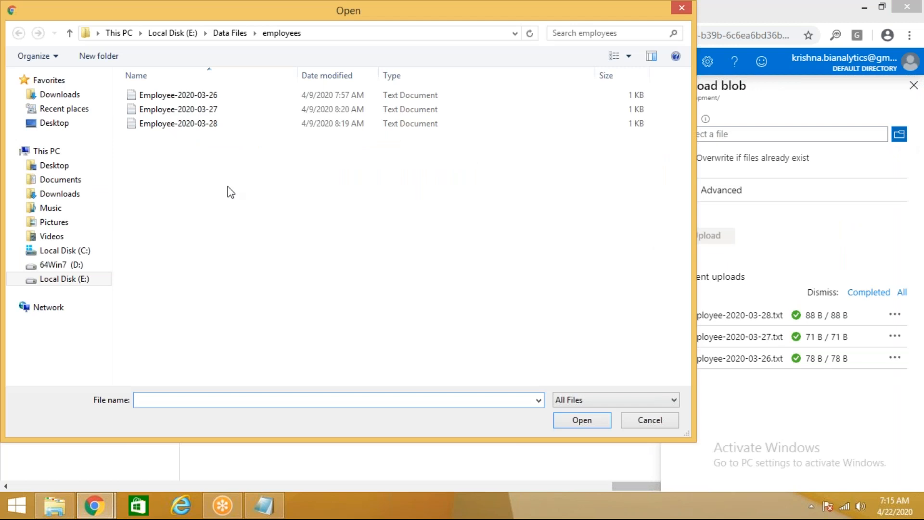
left_click(230, 32)
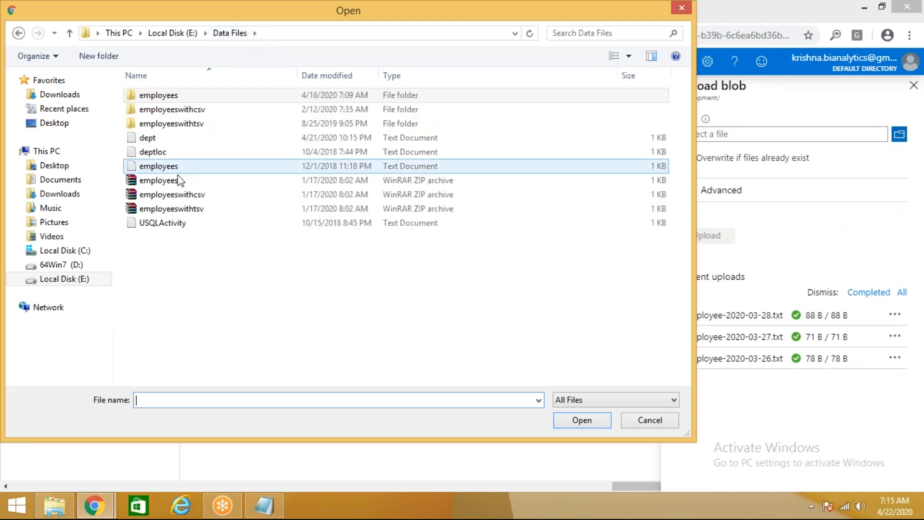
double_click(155, 140)
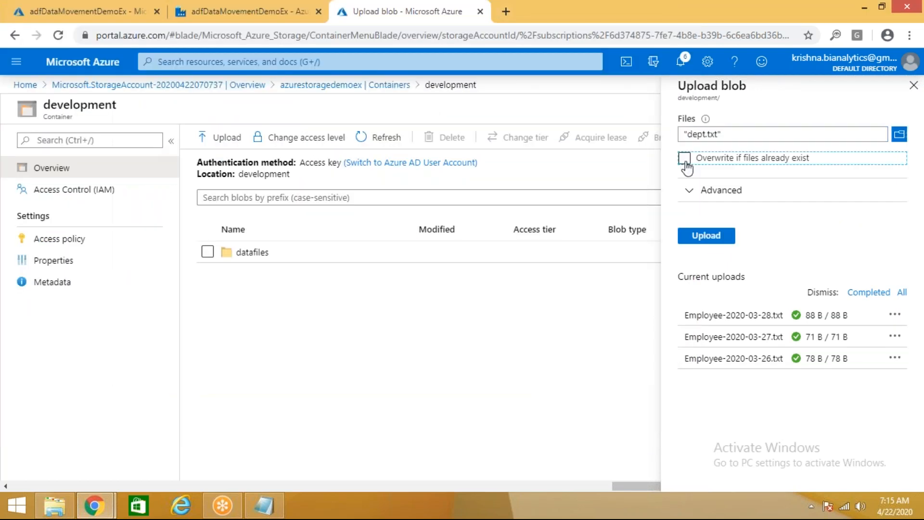
Step: Upload dept.txt to the folder datafiles/department with overwriting of existing files enabled, and dismiss the notification
left_click(685, 159)
left_click(689, 190)
left_click(722, 423)
type("da")
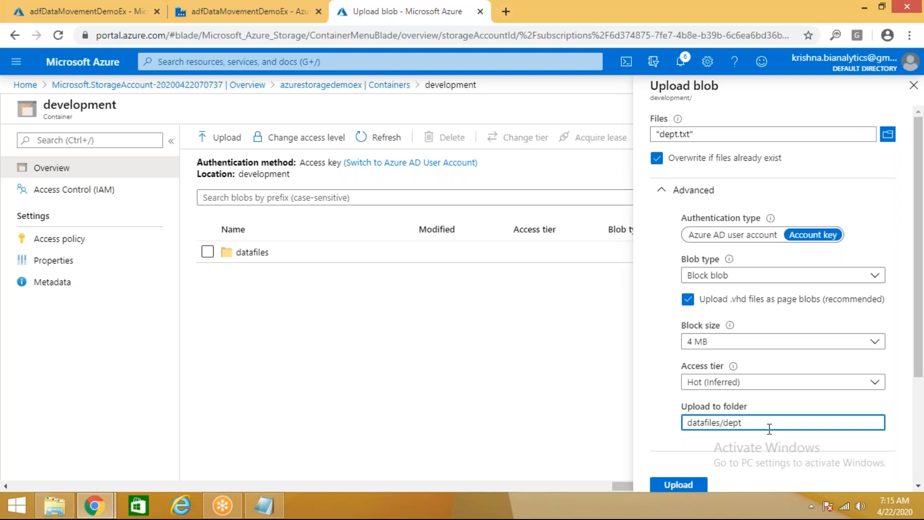
type("tafiles/department")
left_click(684, 485)
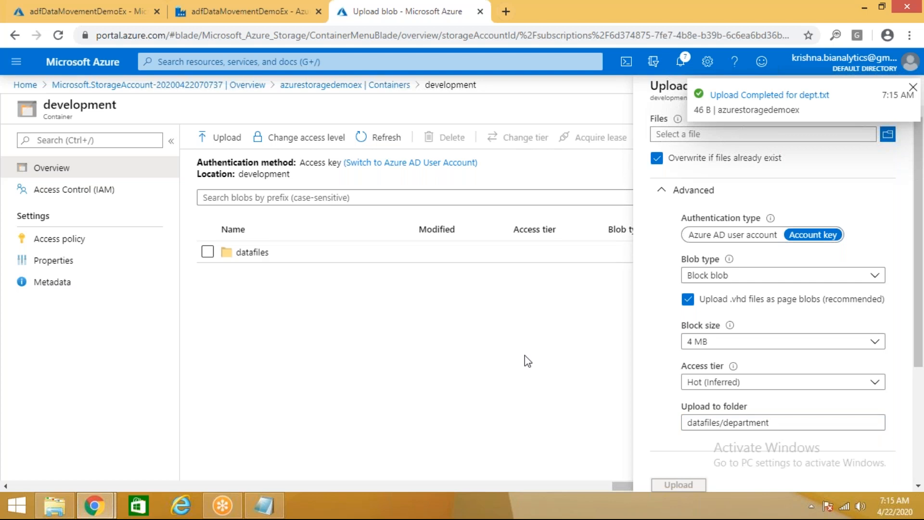
left_click(913, 87)
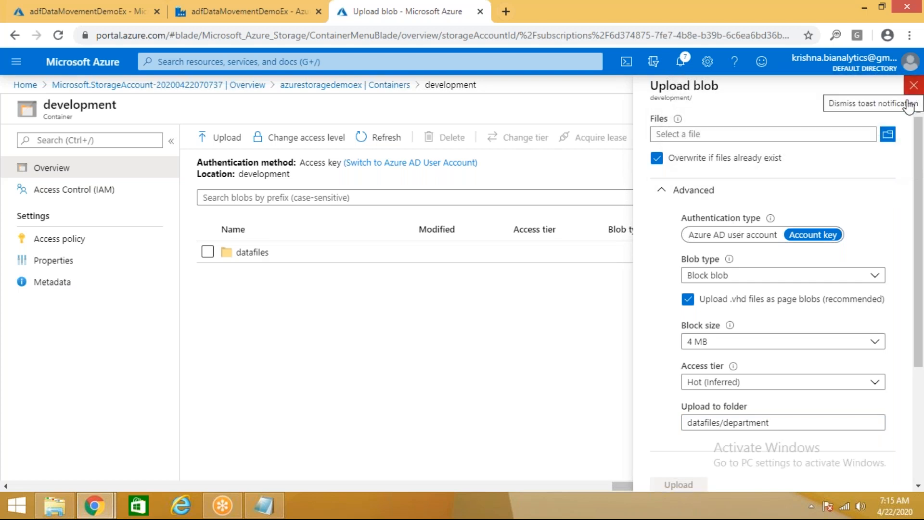
Step: Upload deptloc.txt from Data Files to the folder datafiles/deptlocation with overwriting enabled, and dismiss the notification and upload form
left_click(887, 136)
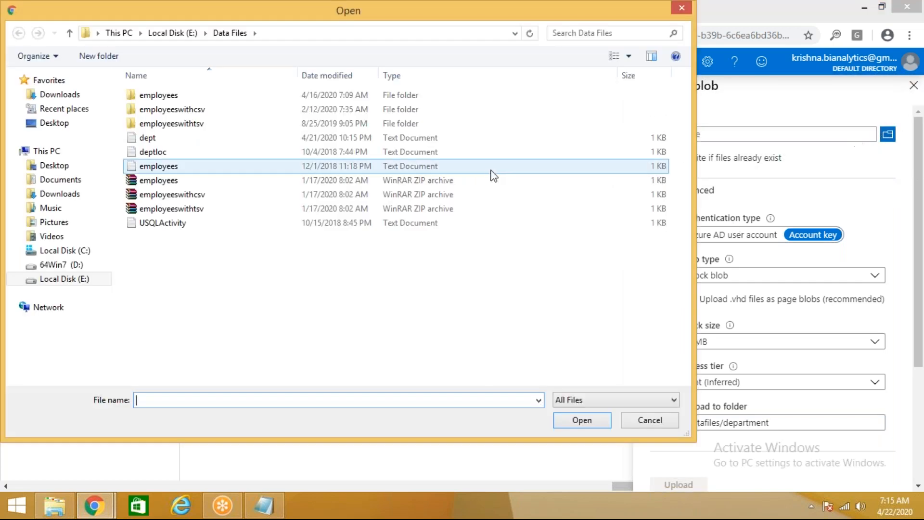
double_click(152, 152)
left_click(657, 158)
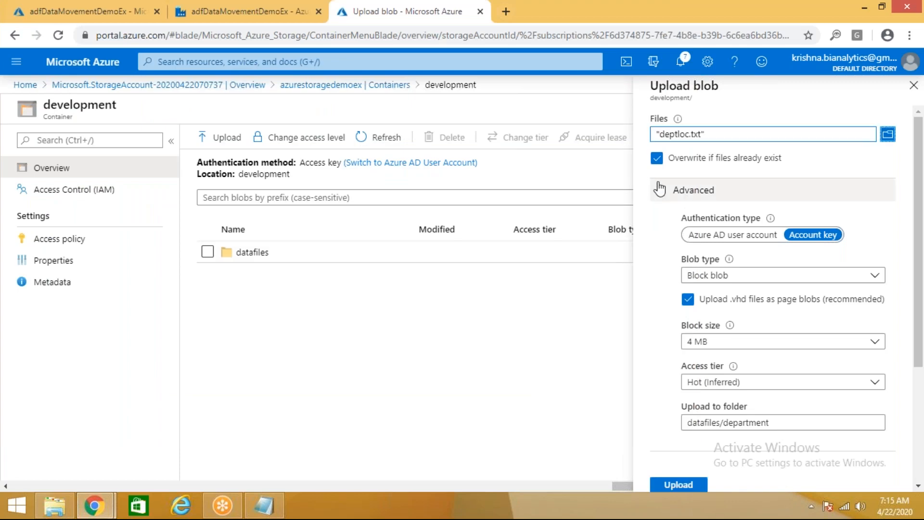
left_click(768, 419)
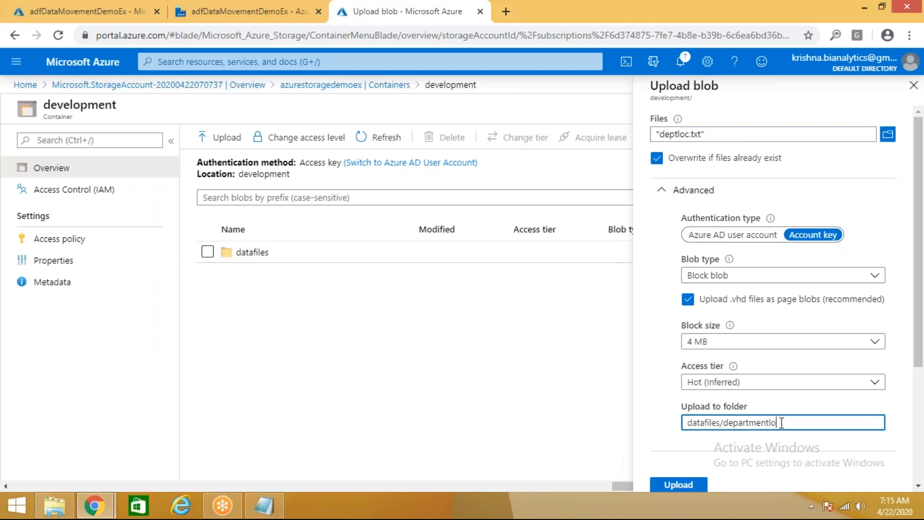
key("BackSpace")
key("BackSpace")
key("BackSpace")
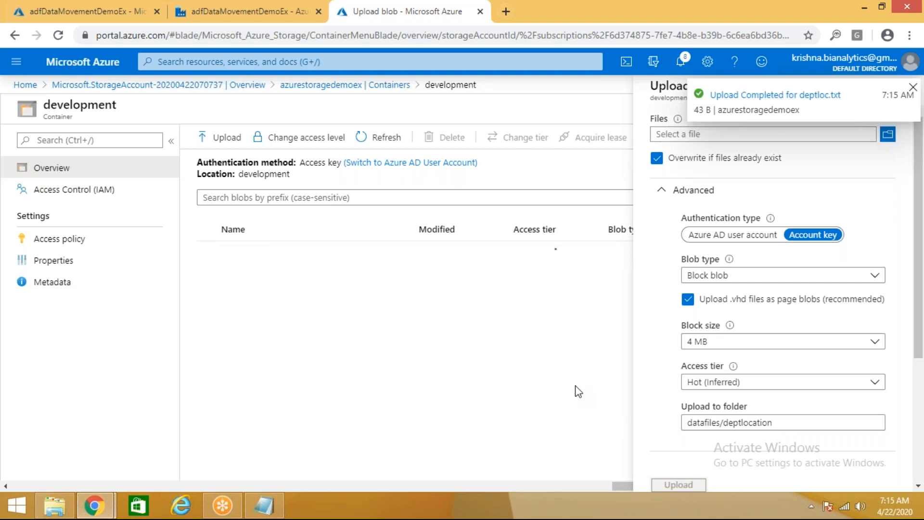
left_click(911, 87)
left_click(907, 88)
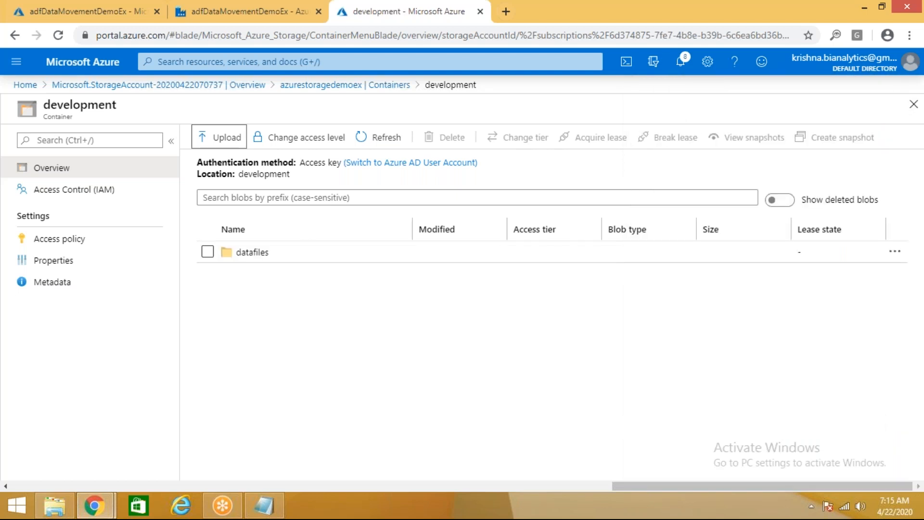
Step: Check the uploaded files in the department, deptlocation and employees subfolders of the datafiles folder
left_click(255, 251)
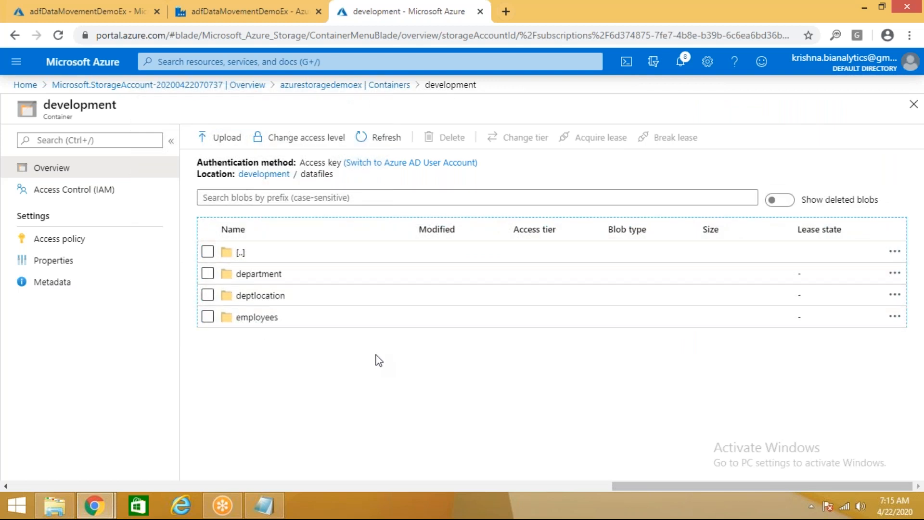
left_click(272, 279)
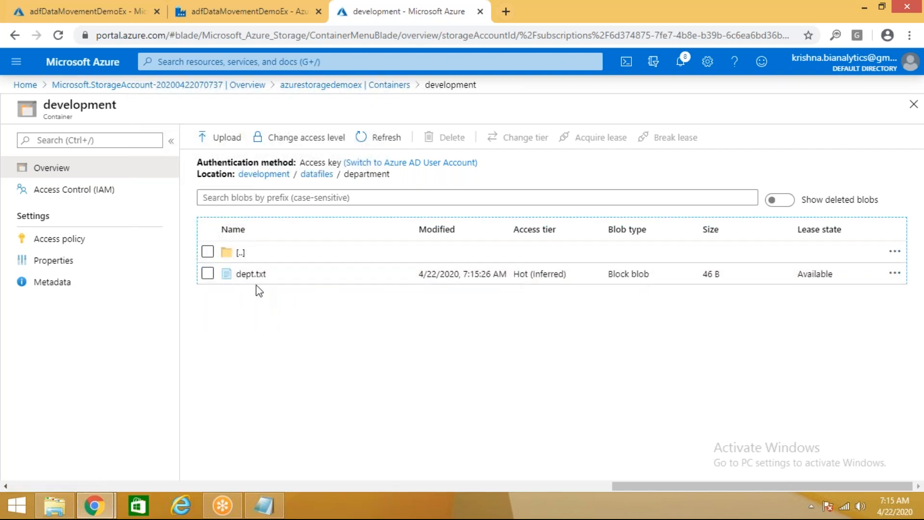
left_click(315, 174)
left_click(268, 297)
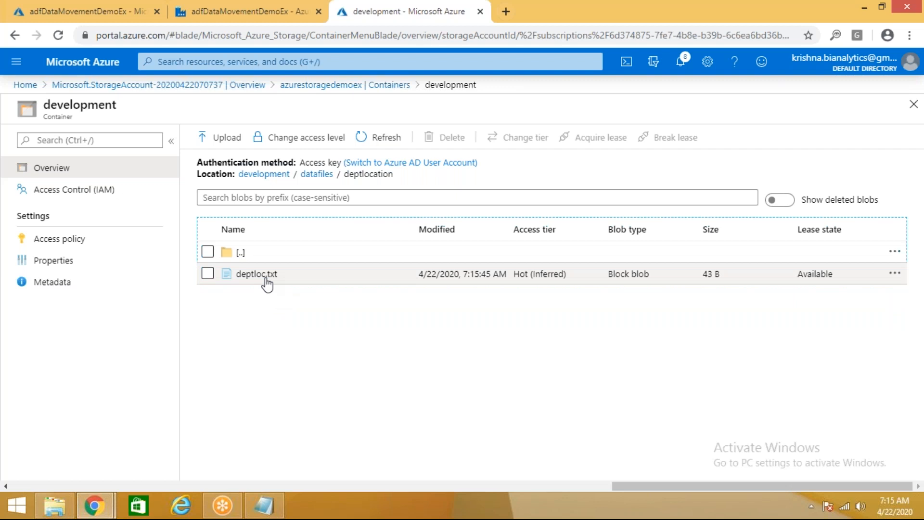
left_click(317, 174)
left_click(255, 318)
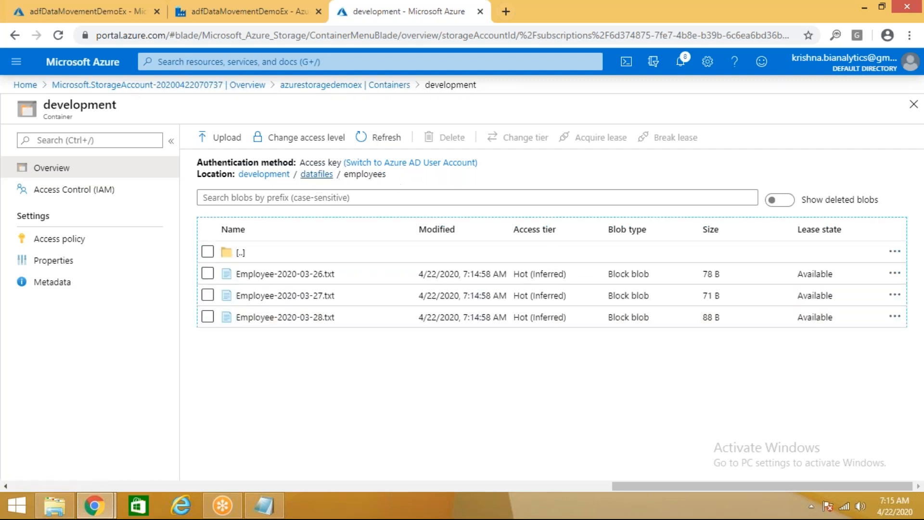
left_click(317, 174)
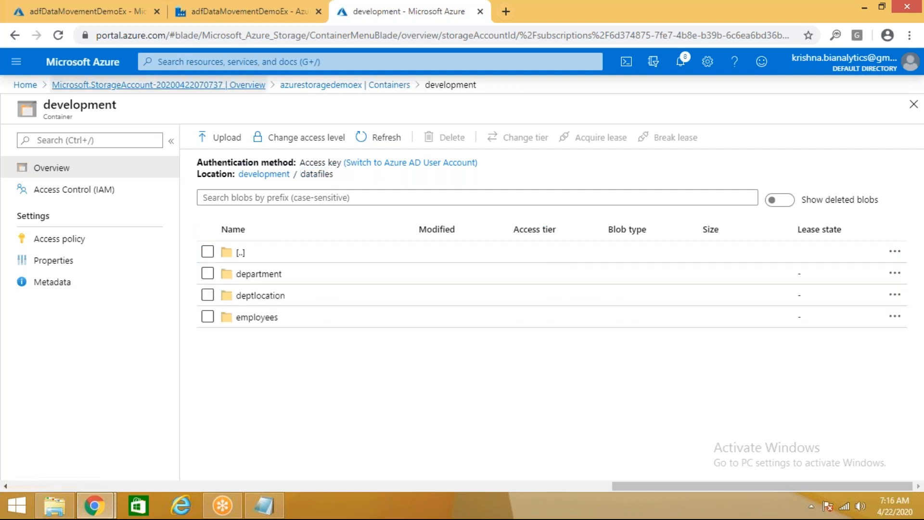
Step: Switch to the adfDataMovementDemoEx authoring page and close the unsaved pipeline1, discarding its changes
left_click(242, 15)
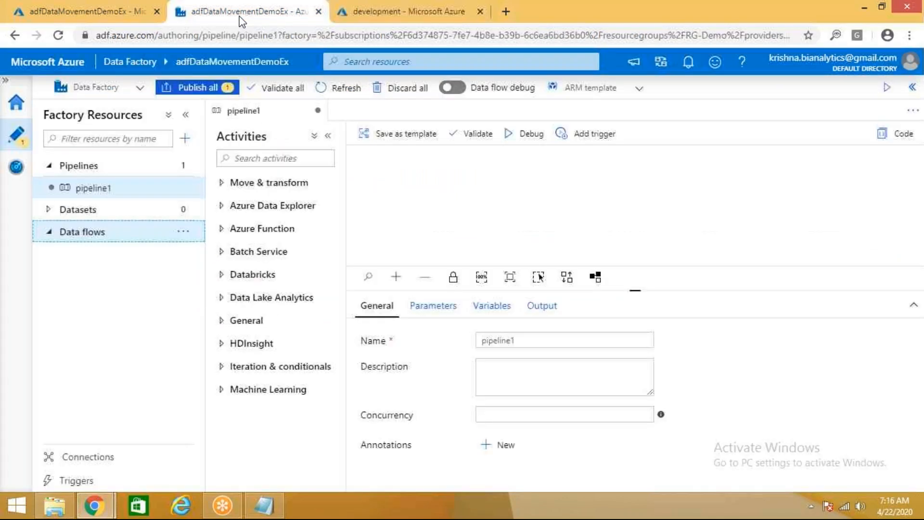
left_click(480, 223)
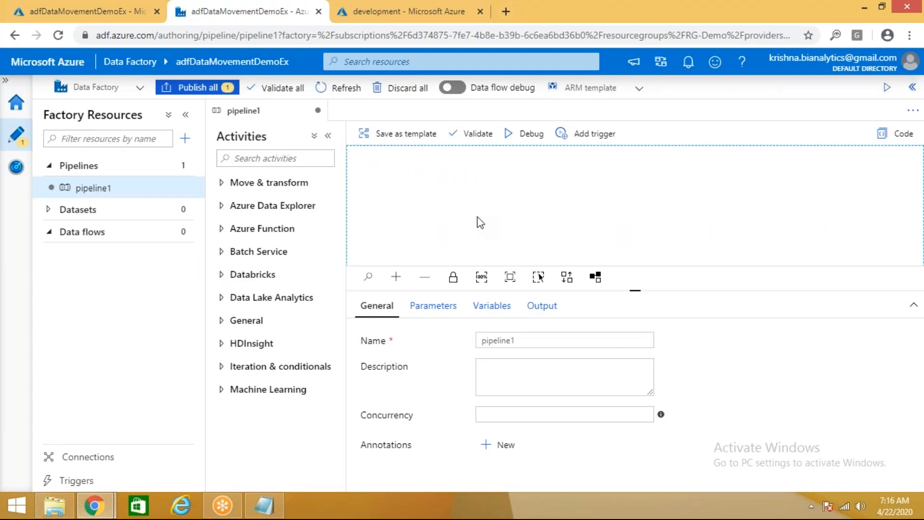
left_click(186, 233)
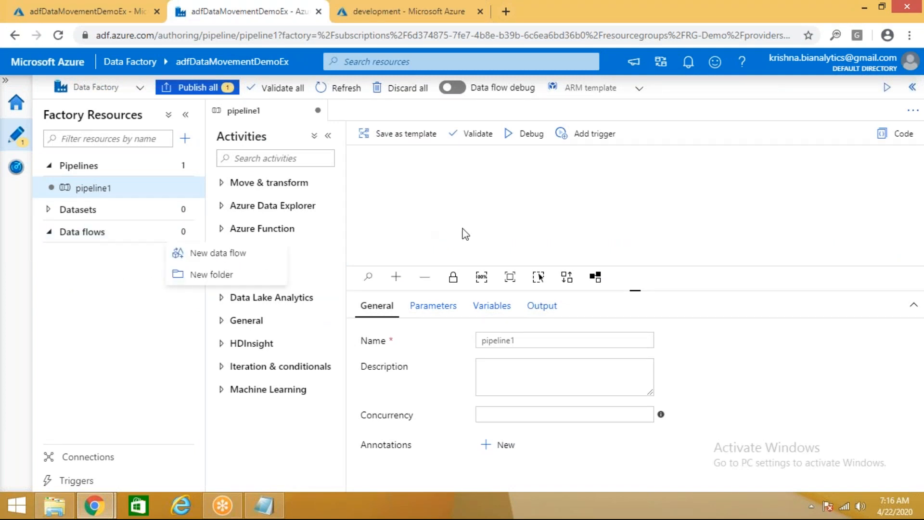
left_click(440, 227)
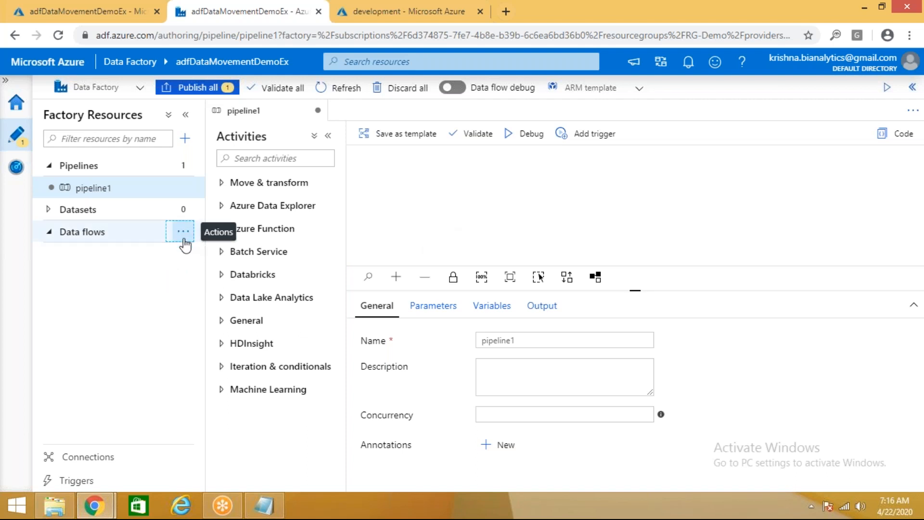
left_click(103, 189)
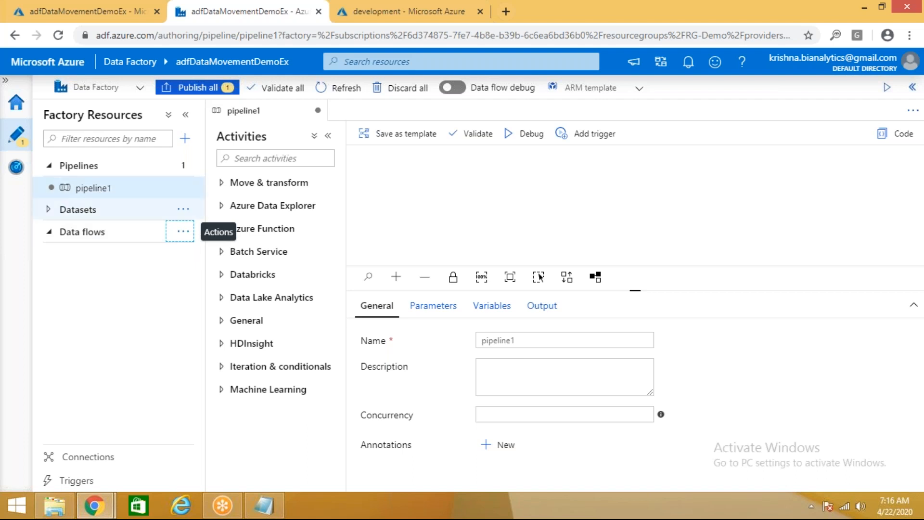
left_click(317, 111)
left_click(398, 308)
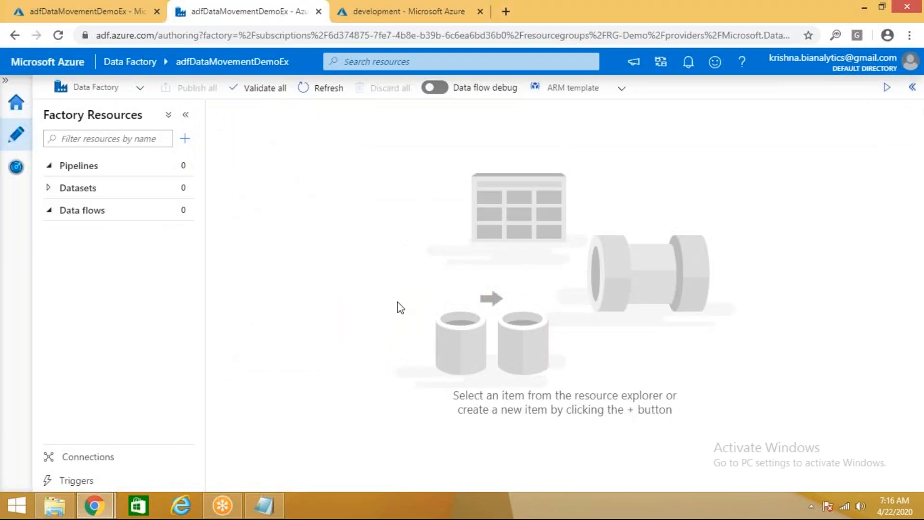
Step: Create a new data flow of type Mapping Data Flow and dismiss the introductory tip
left_click(49, 166)
left_click(48, 189)
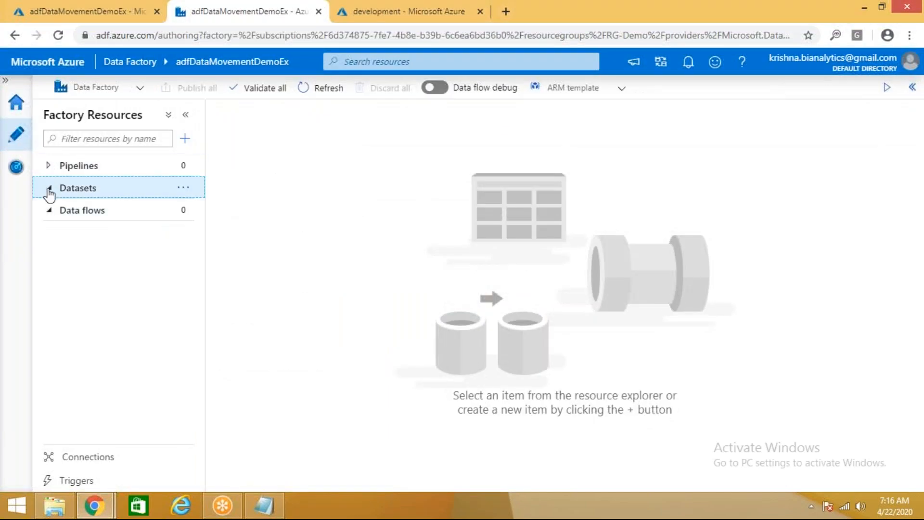
left_click(48, 210)
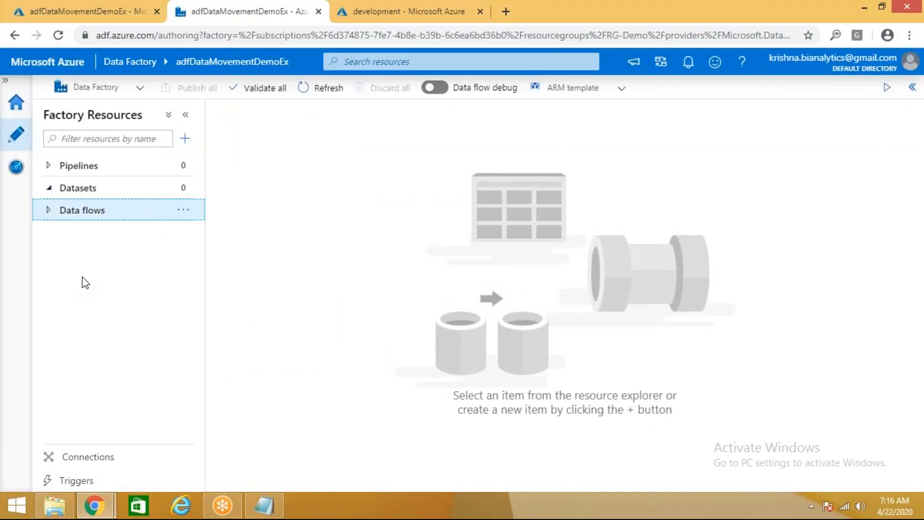
left_click(185, 210)
left_click(183, 210)
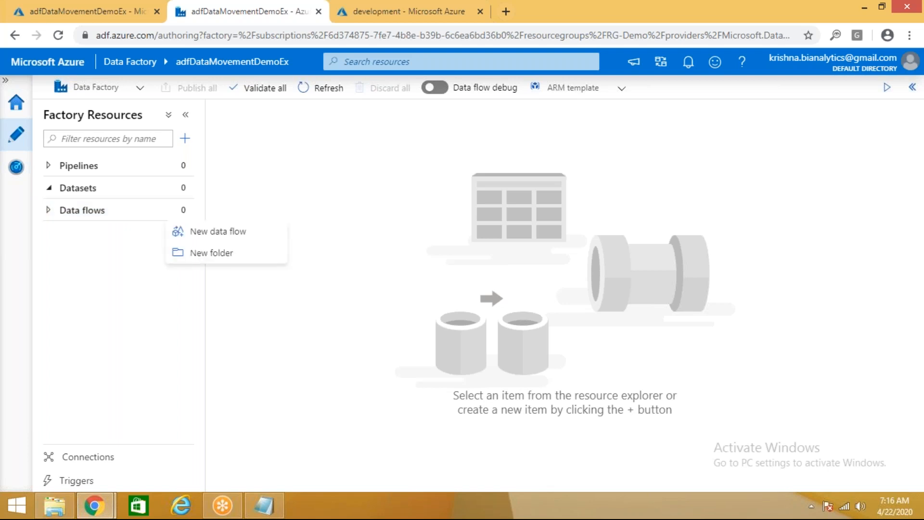
left_click(190, 232)
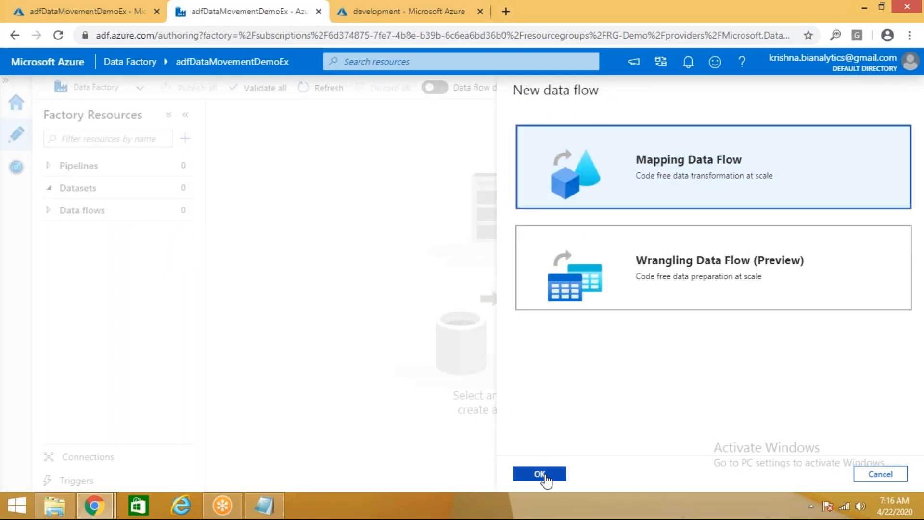
left_click(541, 474)
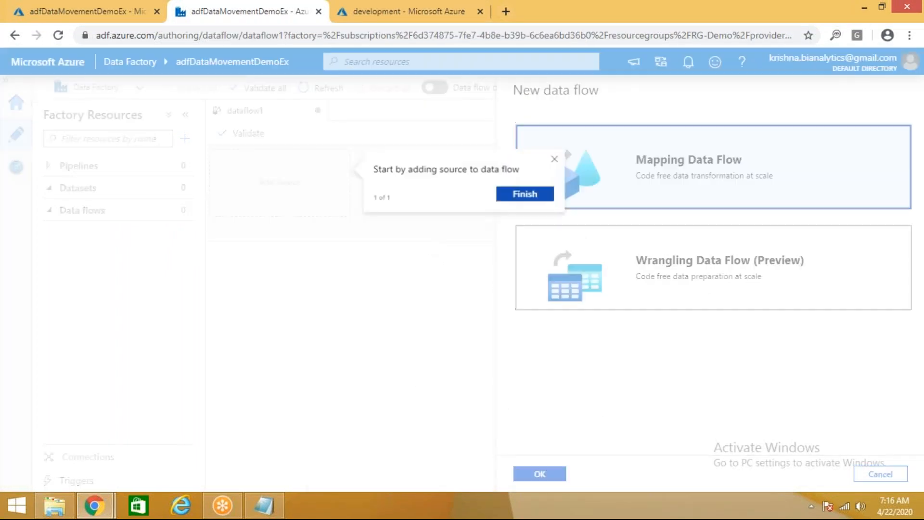
left_click(556, 160)
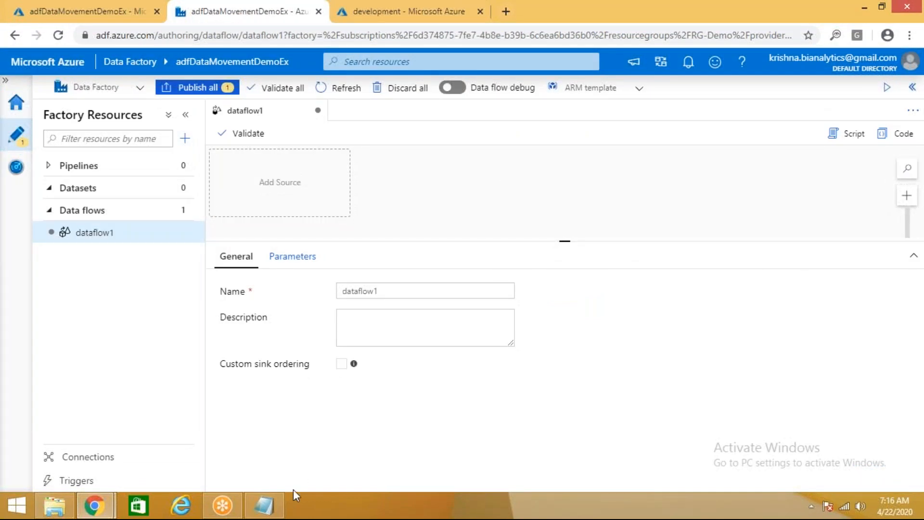
Step: Review the emp, dept and deptloc column lists in the Notepad notes and return to the data flow in the browser
left_click(263, 506)
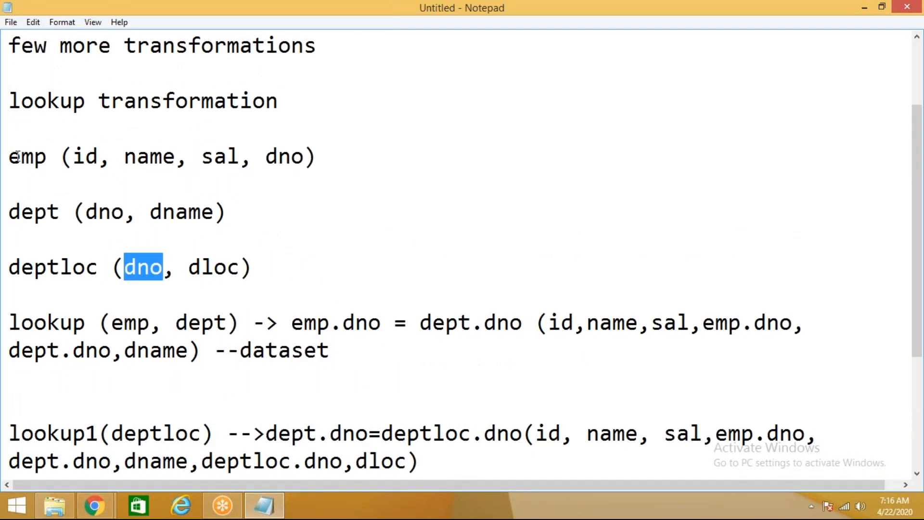
left_click_drag(9, 156, 333, 158)
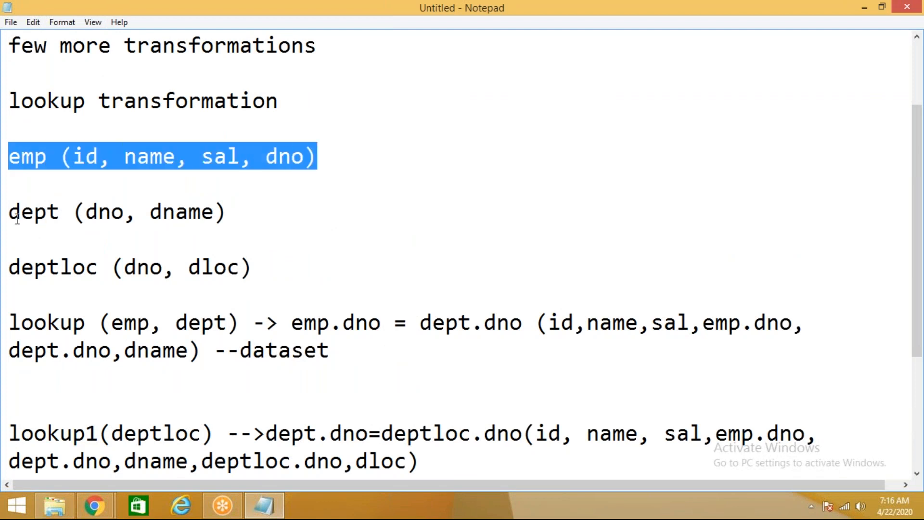
left_click_drag(9, 212, 237, 213)
left_click_drag(11, 268, 267, 283)
left_click(248, 219)
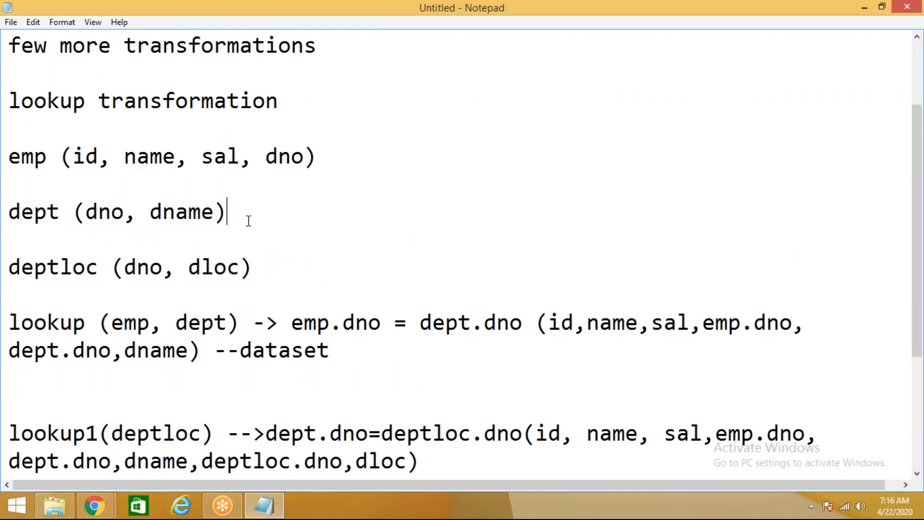
left_click(94, 505)
left_click(220, 411)
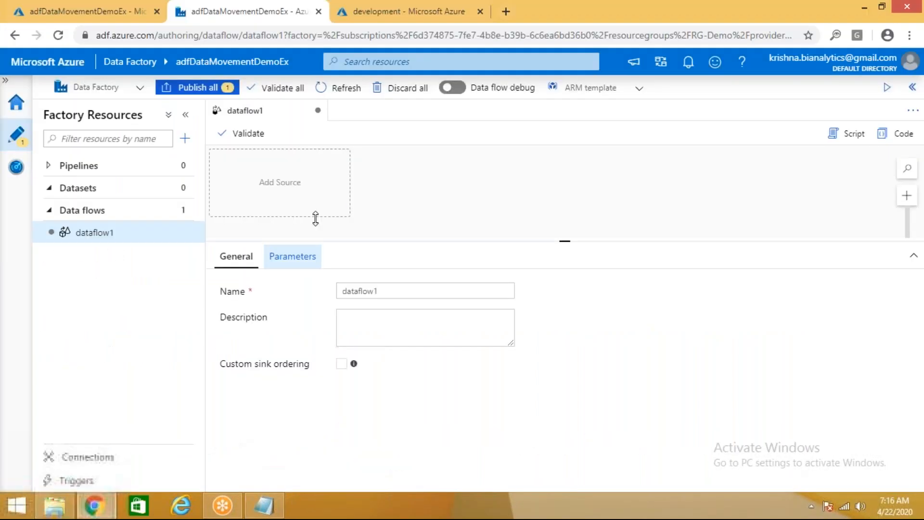
Step: Add a source to dataflow1, dismiss the guidance tip and name its output stream employee
left_click(337, 188)
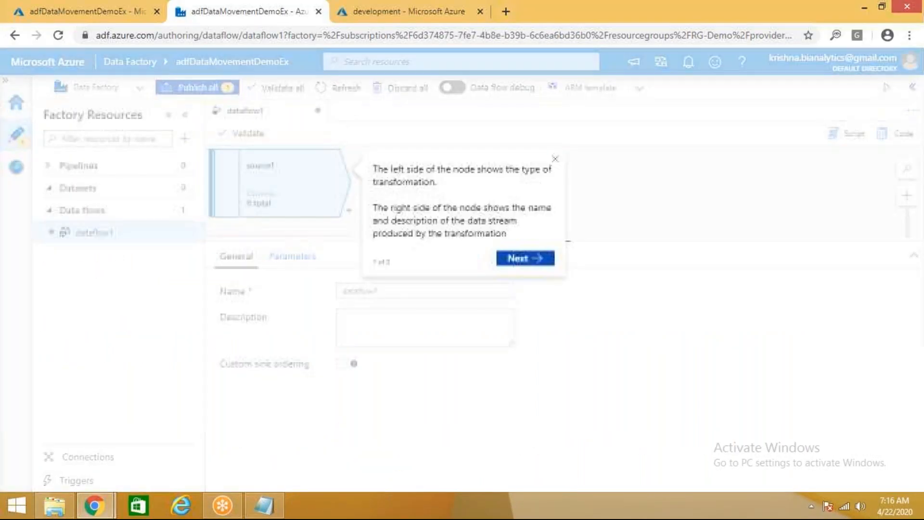
left_click(555, 159)
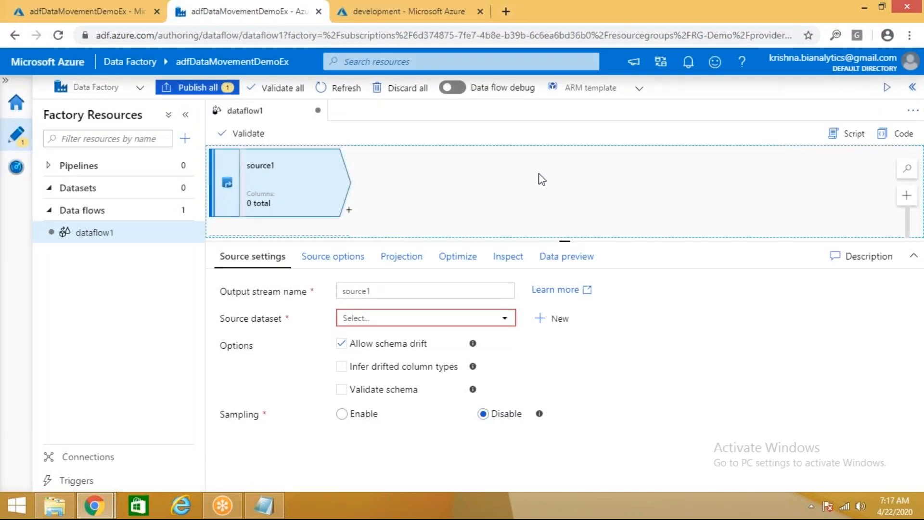
double_click(447, 292)
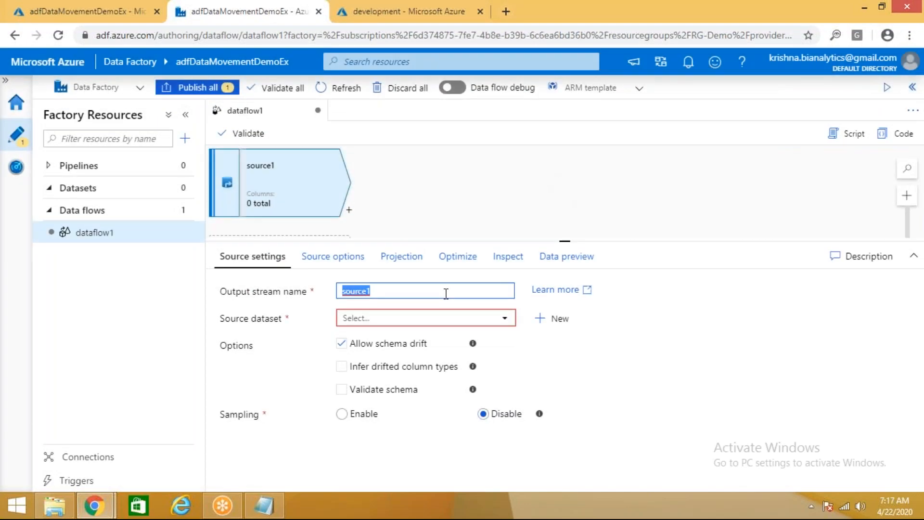
type("employee")
left_click(482, 190)
left_click(320, 202)
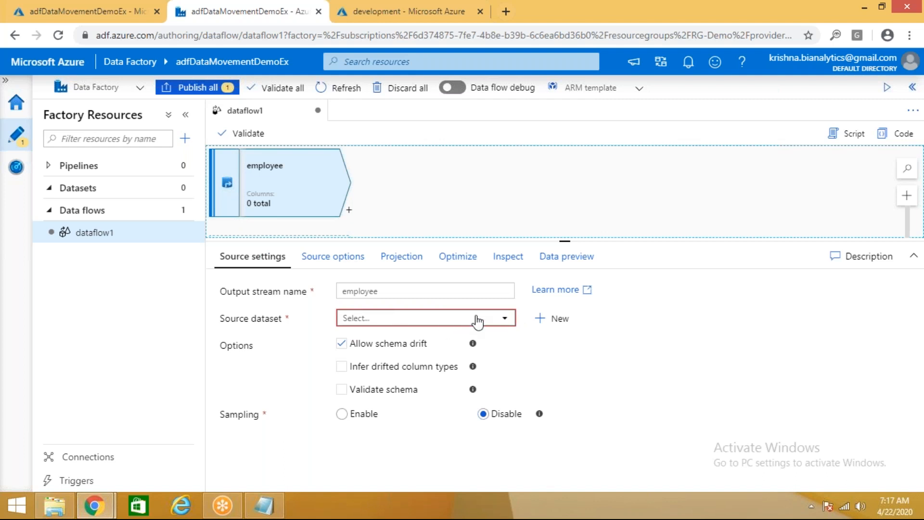
Step: Start a new source dataset for the employee source, choosing Azure Blob Storage as data store and DelimitedText as format
left_click(560, 319)
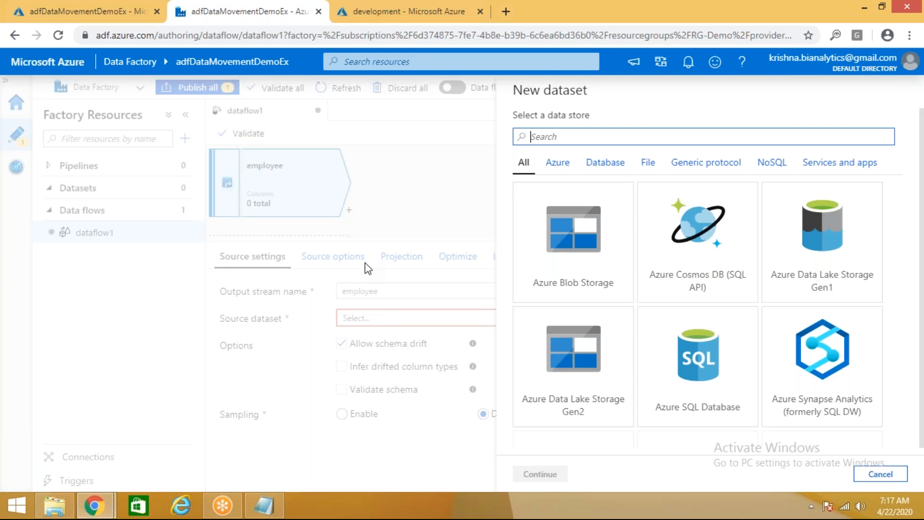
left_click(558, 164)
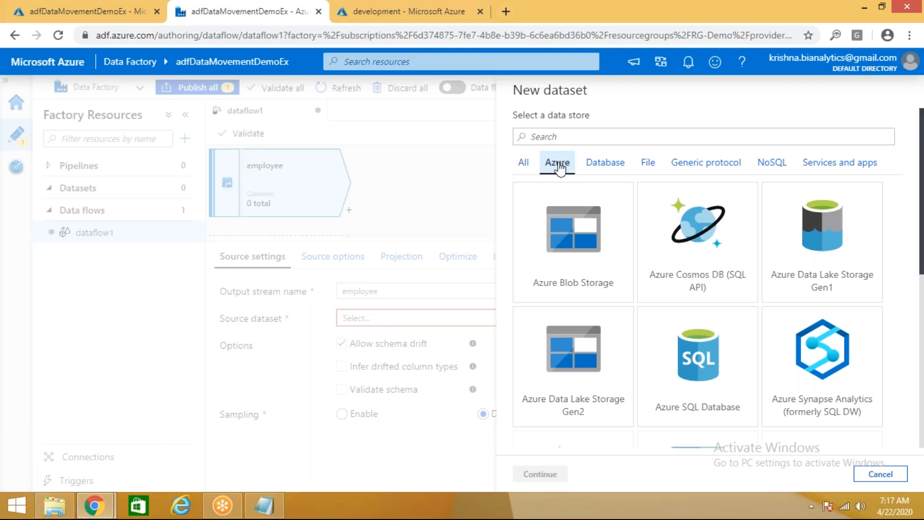
left_click(566, 229)
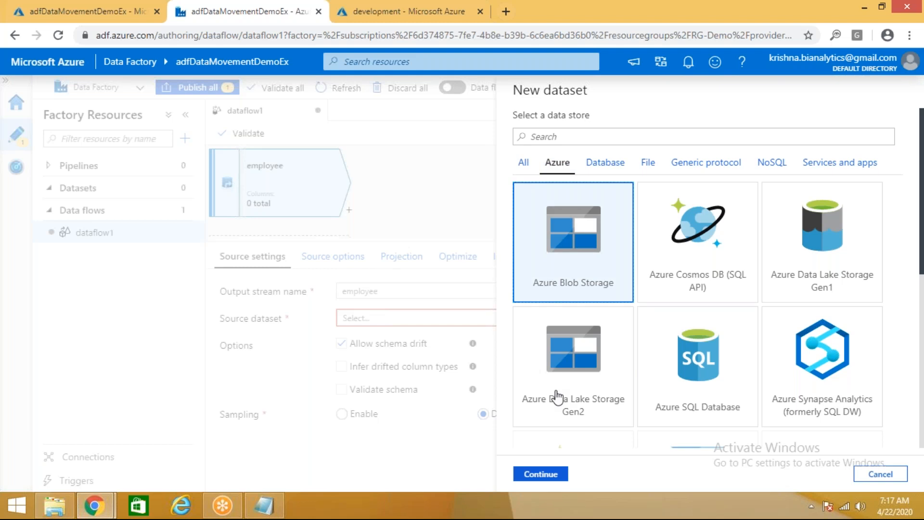
left_click(540, 473)
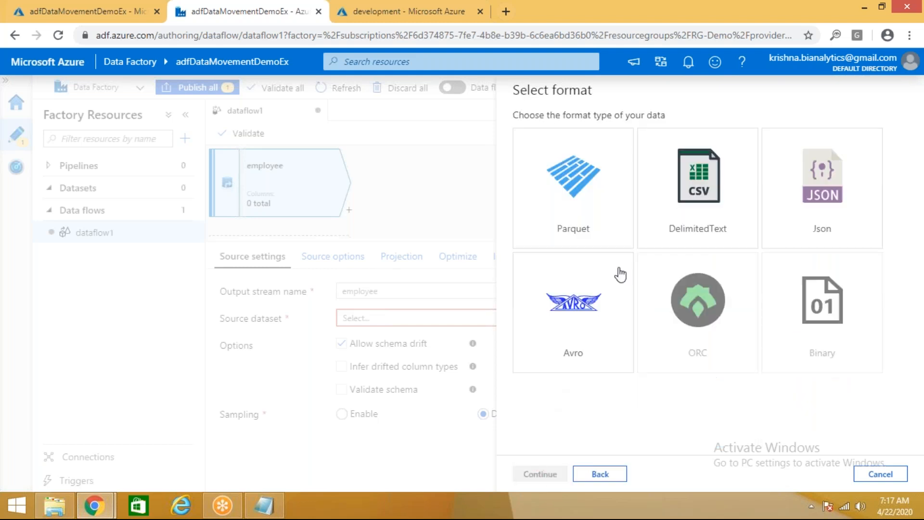
left_click(712, 224)
left_click(535, 475)
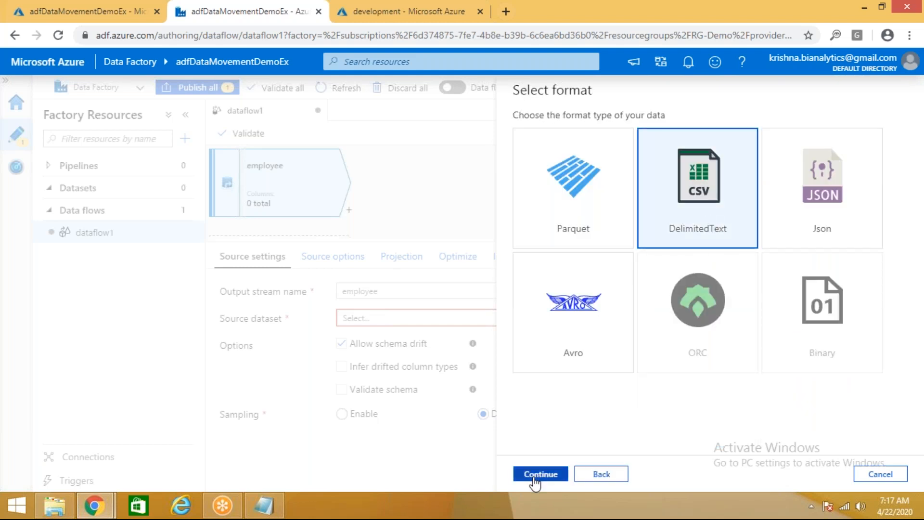
Step: Create a new Azure Blob Storage linked service with the Free Trial subscription and storage account azurestoragedemoex, testing its connection before saving
left_click(568, 174)
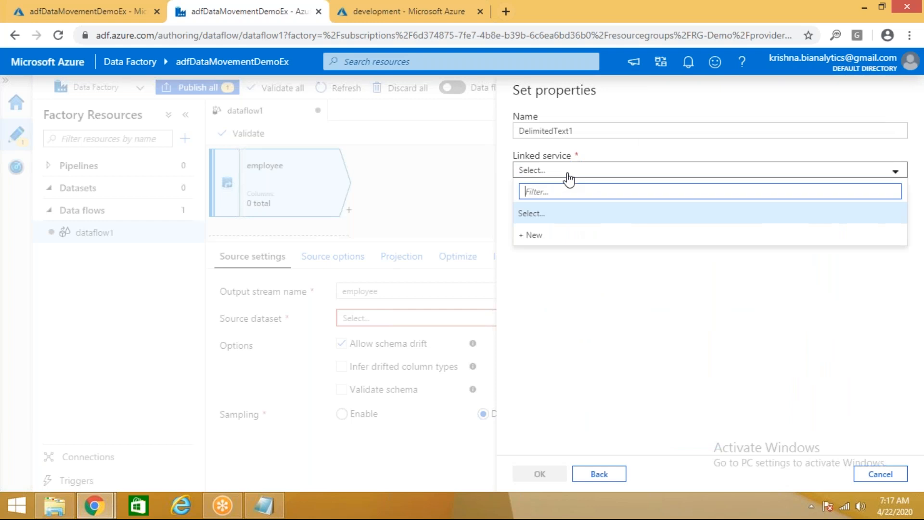
left_click(534, 235)
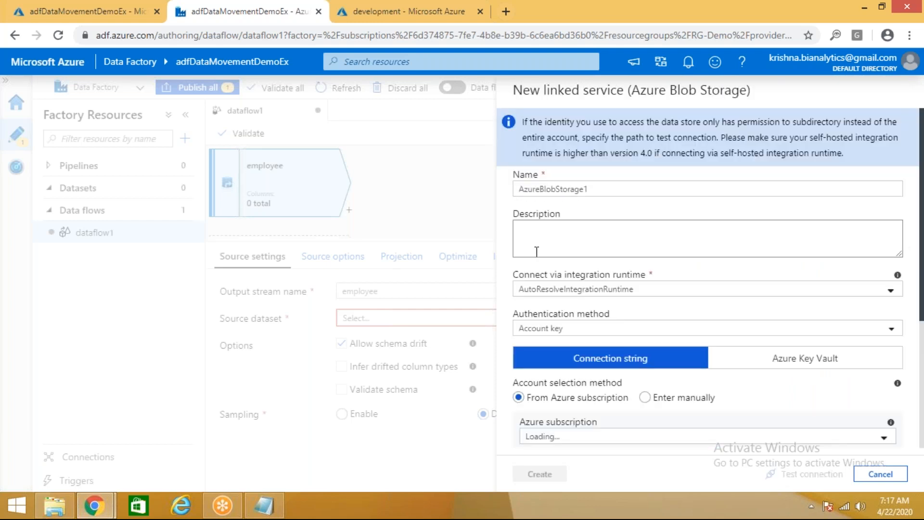
scroll(645, 318, "down", 2)
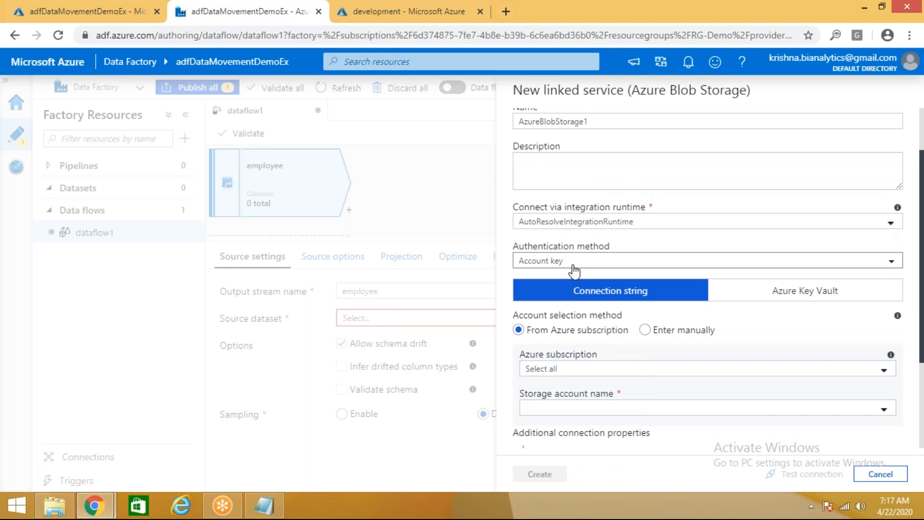
scroll(574, 269, "down", 2)
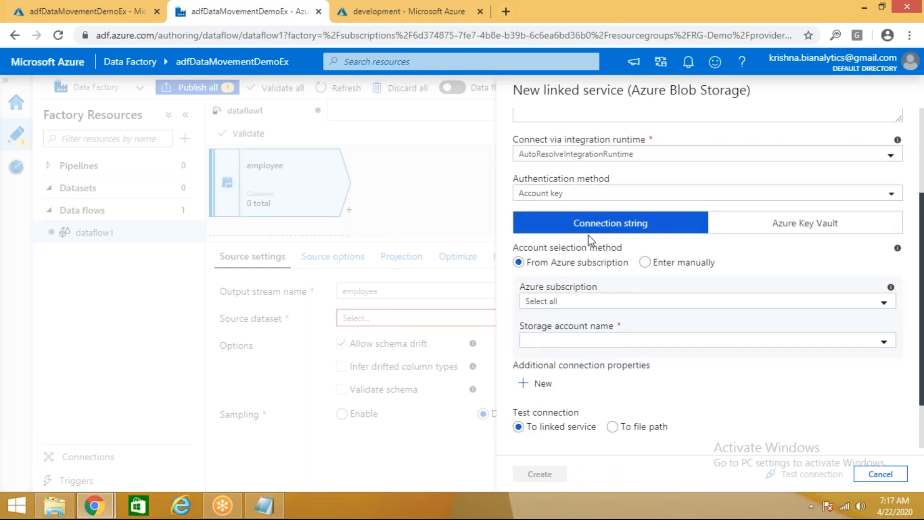
left_click(588, 303)
left_click(585, 342)
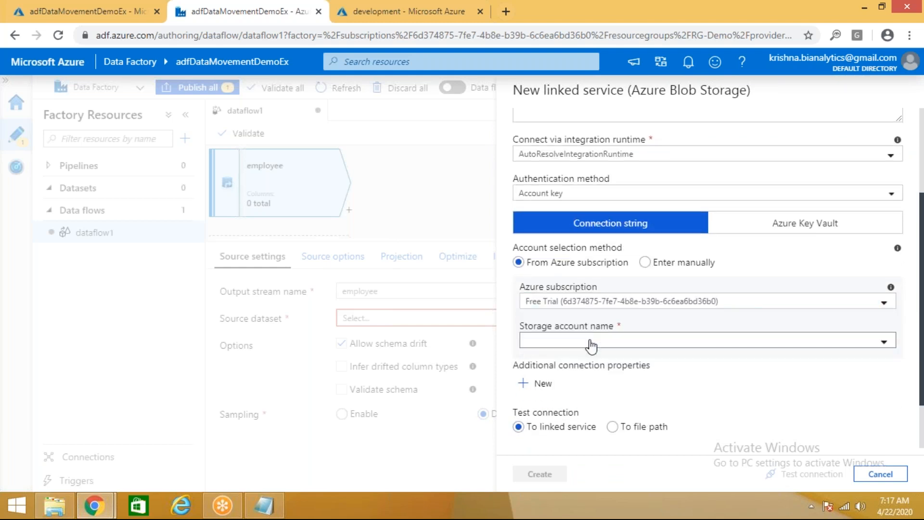
left_click(591, 343)
left_click(597, 362)
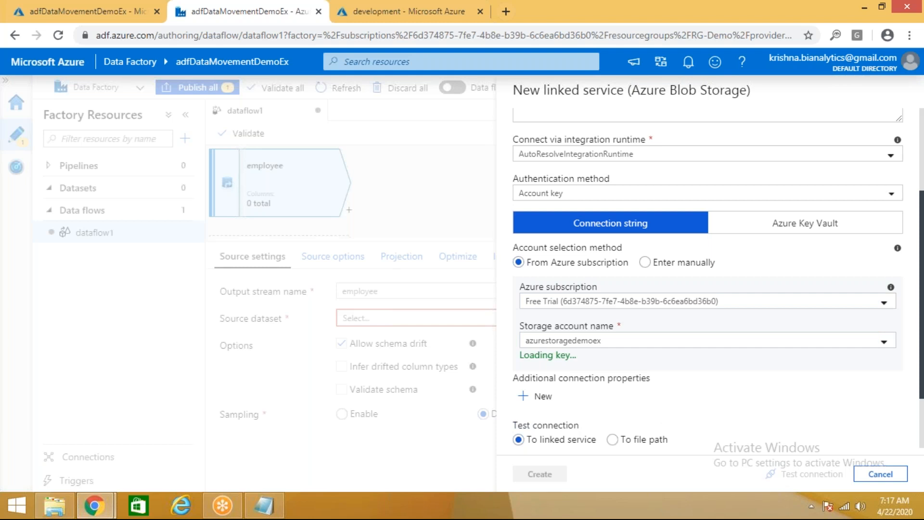
scroll(584, 362, "down", 2)
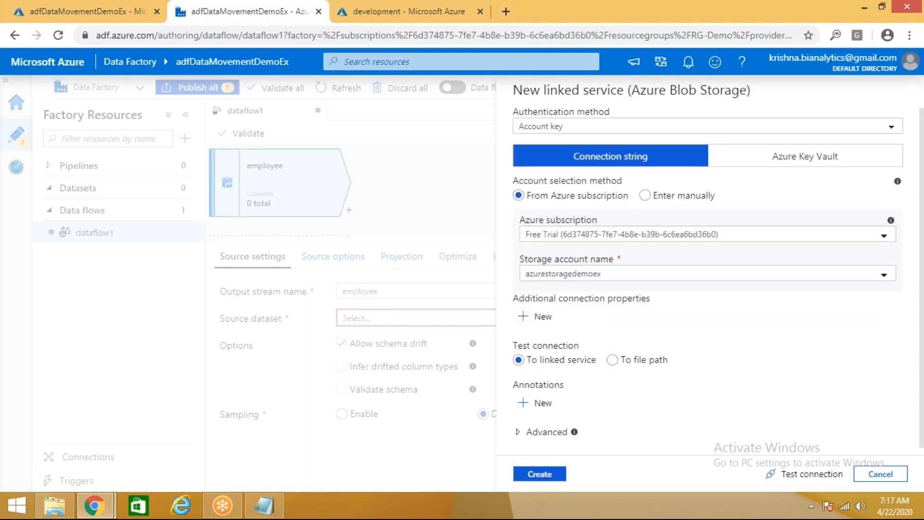
left_click(791, 476)
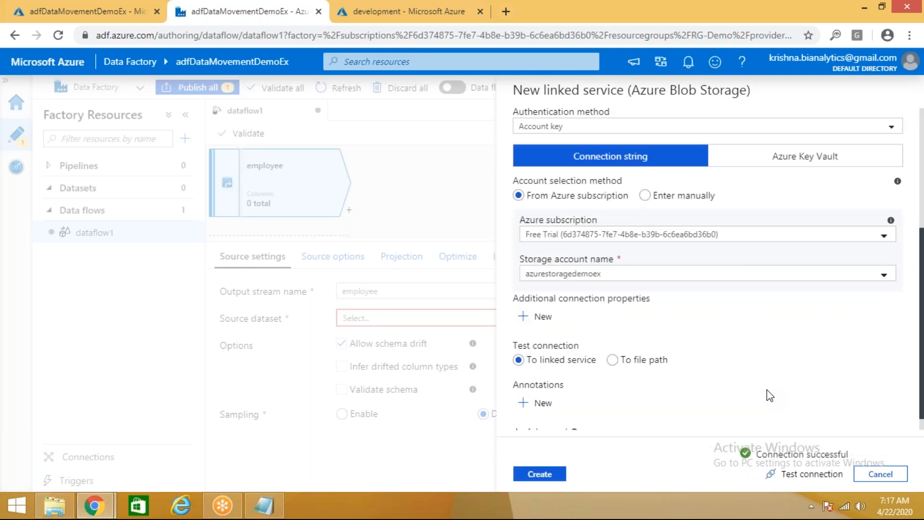
left_click(552, 475)
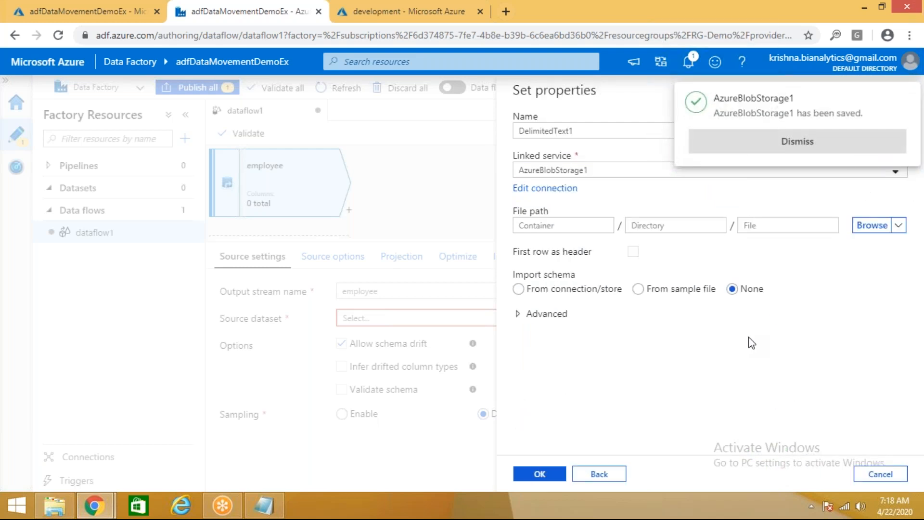
Step: Set the dataset's file path to the development/datafiles/employees folder and finish creating the source dataset
left_click(871, 225)
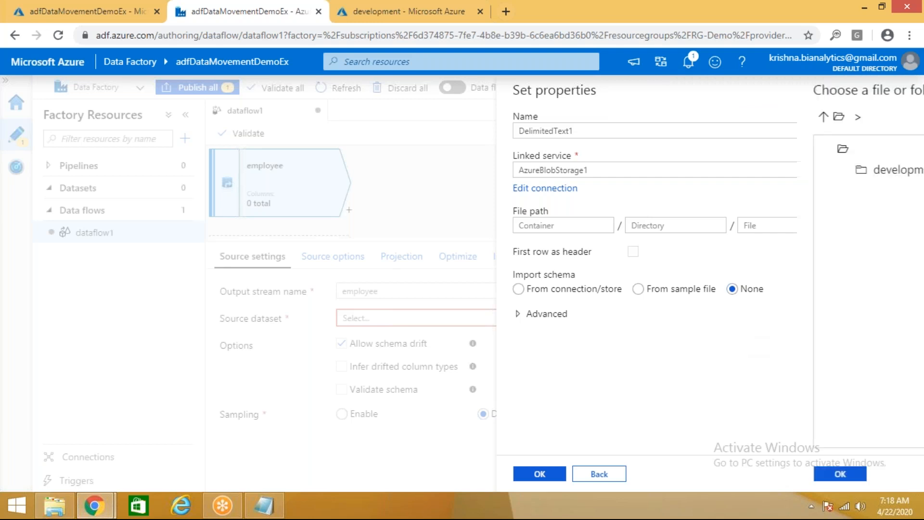
double_click(607, 170)
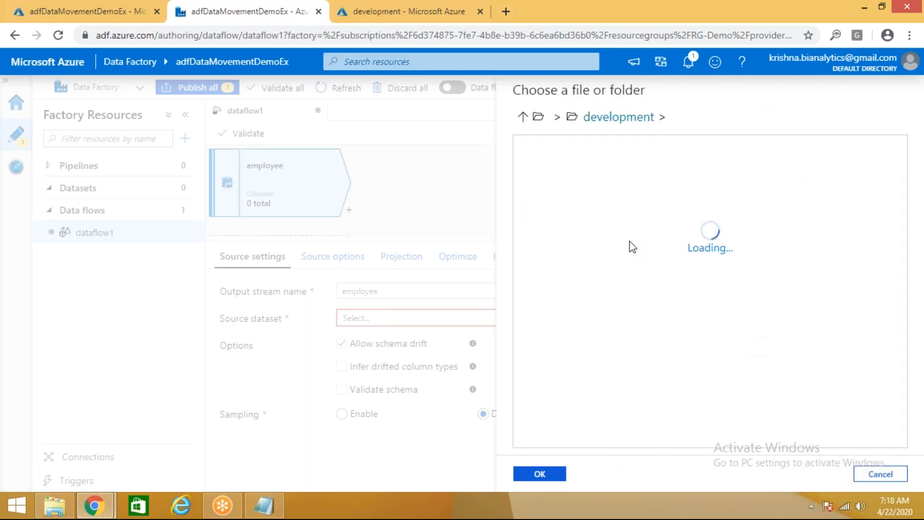
double_click(595, 172)
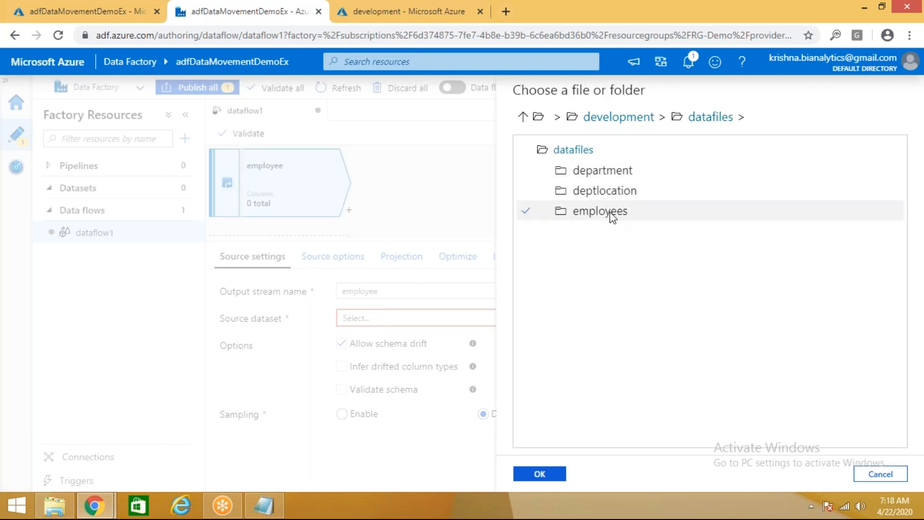
left_click(595, 212)
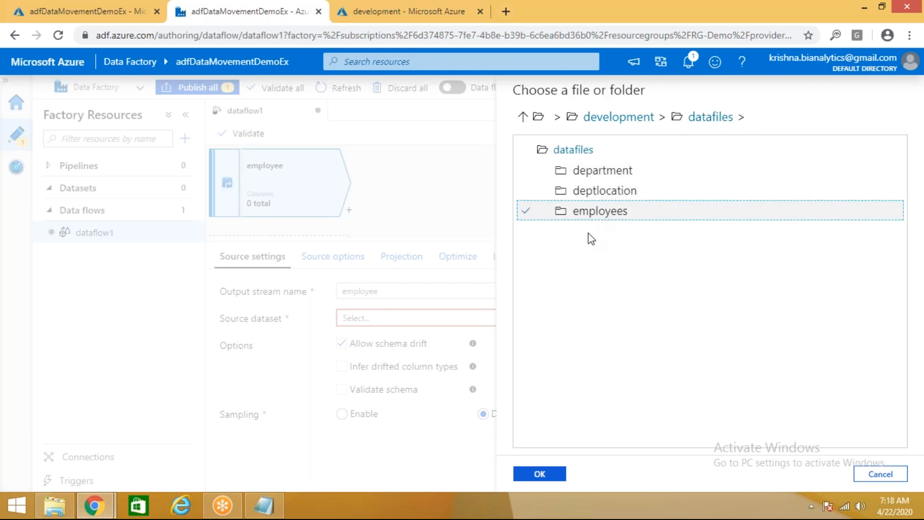
left_click(542, 472)
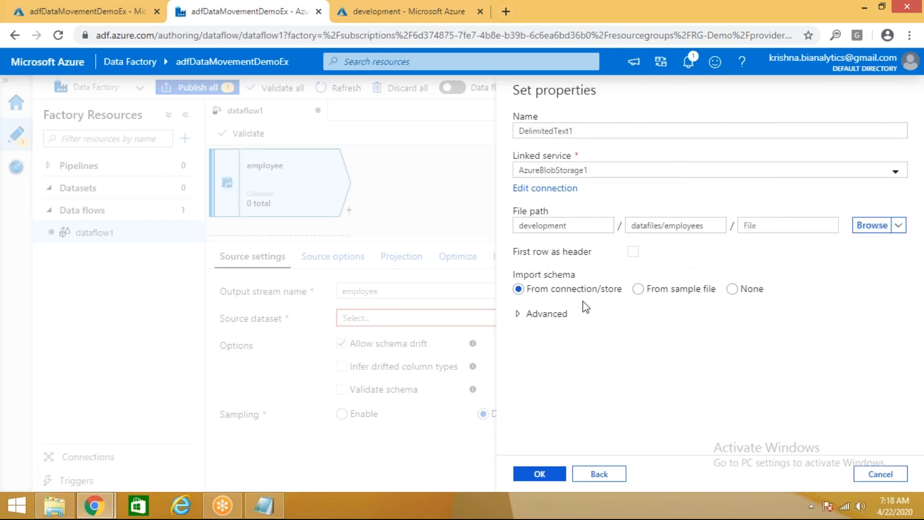
left_click(558, 476)
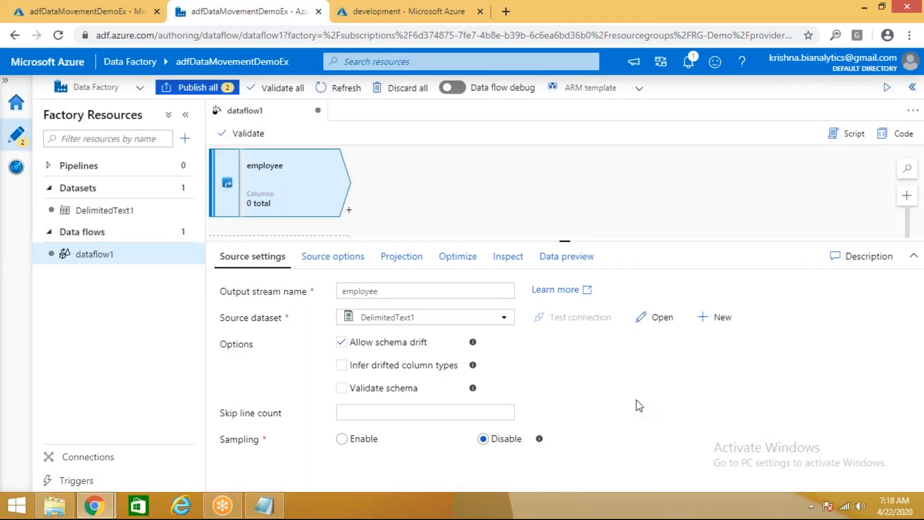
Step: Open the expression builder for the wildcard path in the employee source's options
left_click(342, 260)
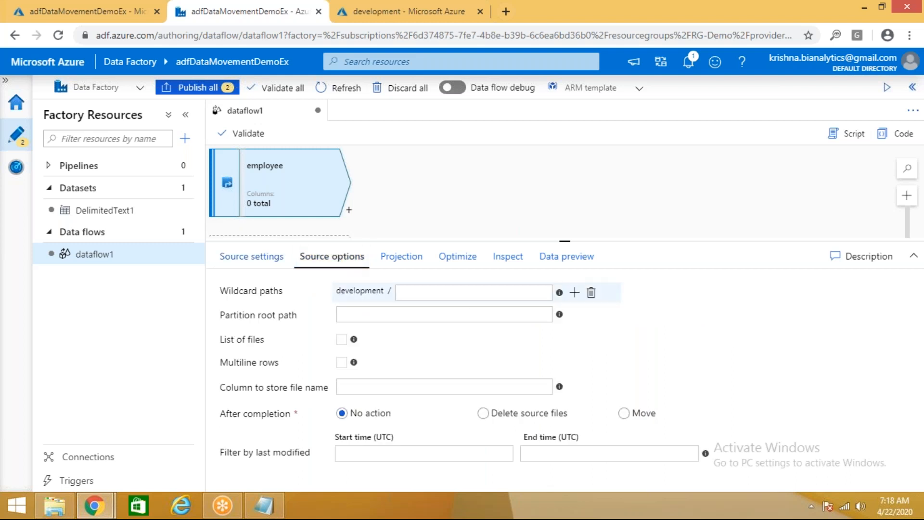
left_click(486, 292)
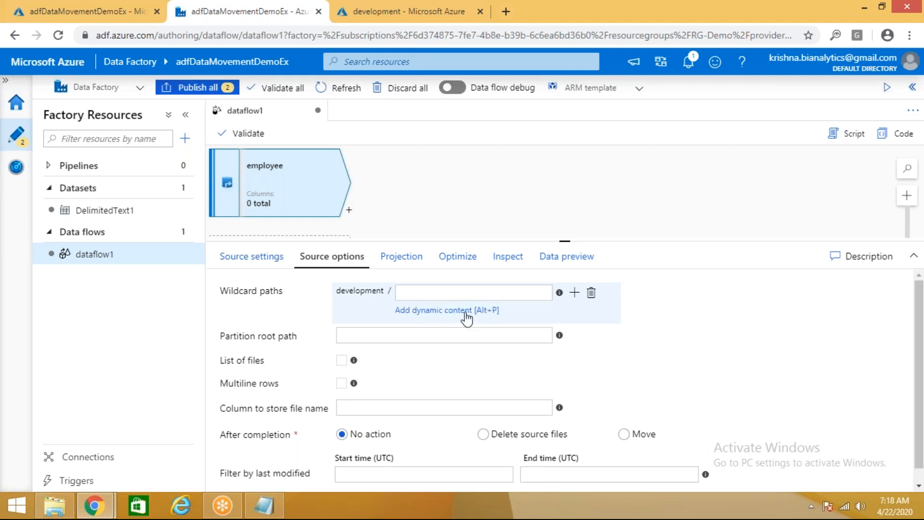
left_click(466, 311)
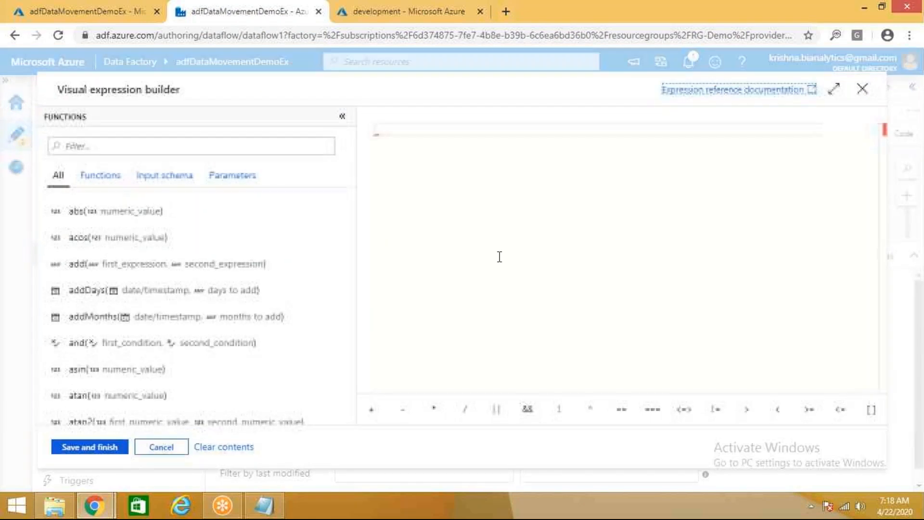
Step: Open the employees folder in the development container page and copy its datafiles / employees location path
left_click(47, 11)
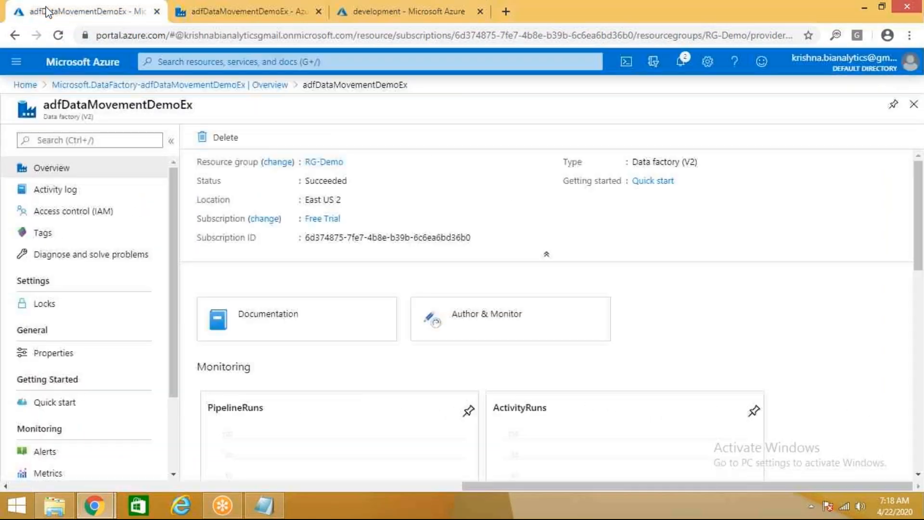
left_click(398, 12)
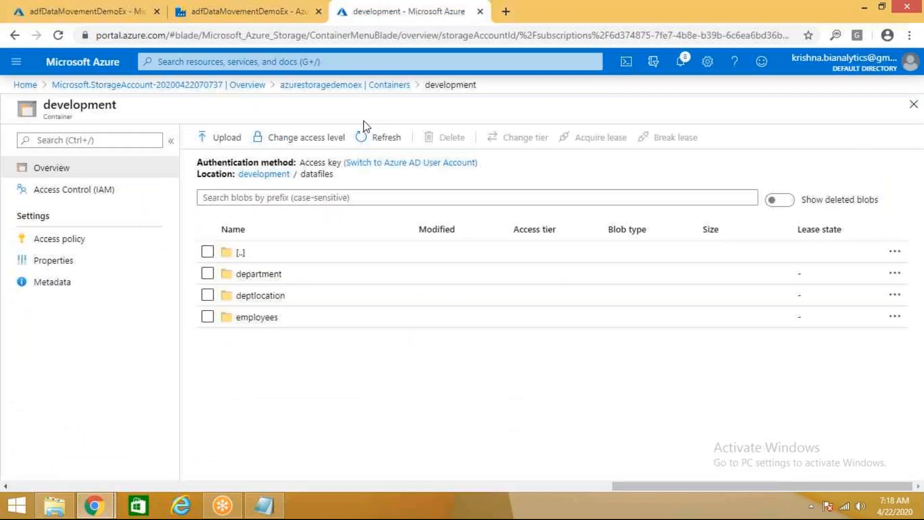
left_click(260, 322)
left_click_drag(398, 177, 303, 181)
key("ctrl+c")
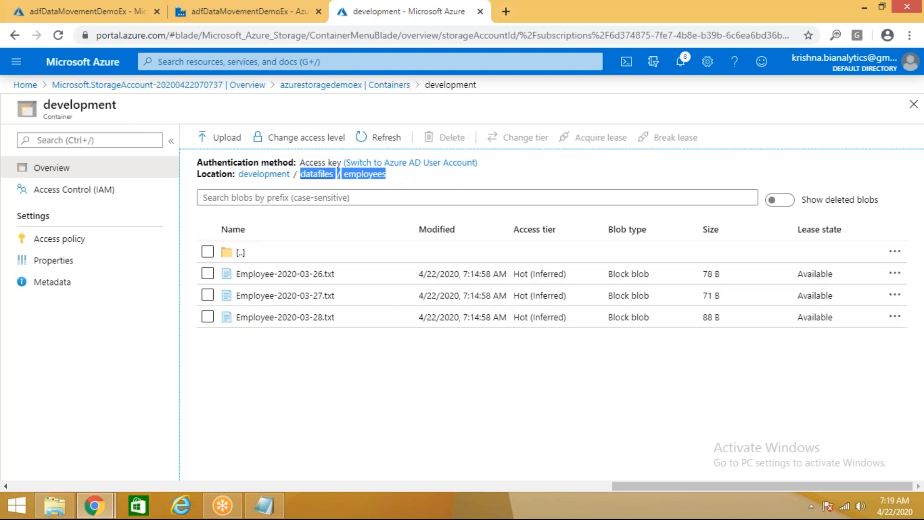
Step: Return to the expression builder and save "datafiles/employees/*.txt" as the employee source's wildcard path, without spaces around the slashes
left_click(200, 12)
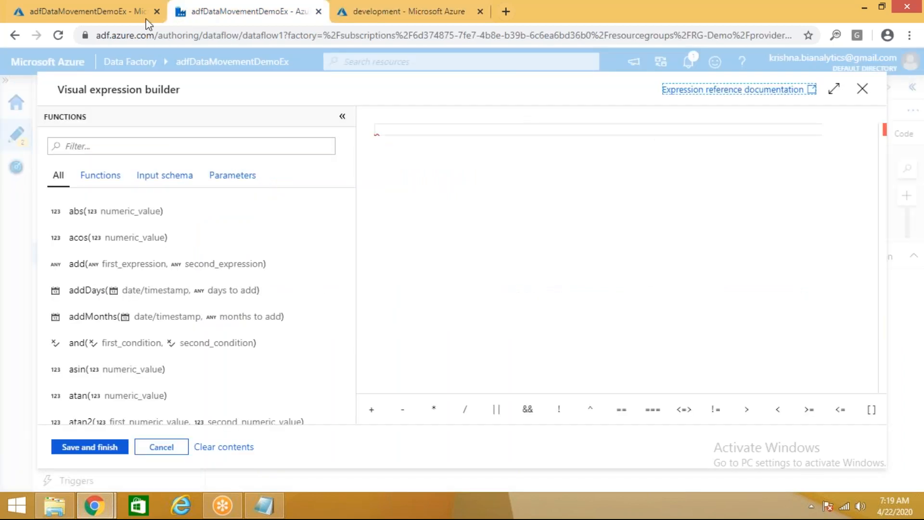
left_click(427, 141)
type("\"")
key("ctrl+v")
key("shift+Left")
key("shift+Left")
key("shift+Left")
key("shift+Left")
key("shift+Left")
key("shift+Left")
key("shift+Left")
key("shift+Left")
key("shift+Left")
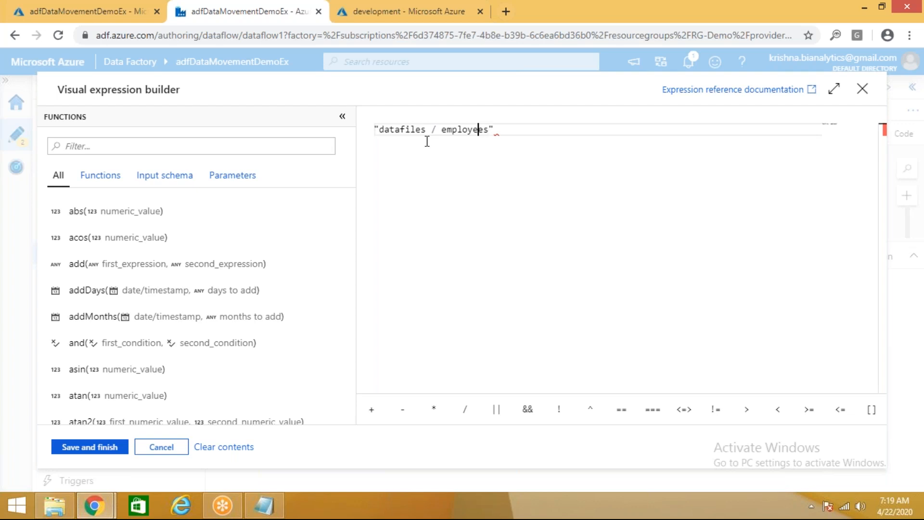
key("BackSpace")
key("Left")
key("BackSpace")
key("End")
key("Left")
key("ctrl+shift+Left")
key("Right")
type("/*.txt")
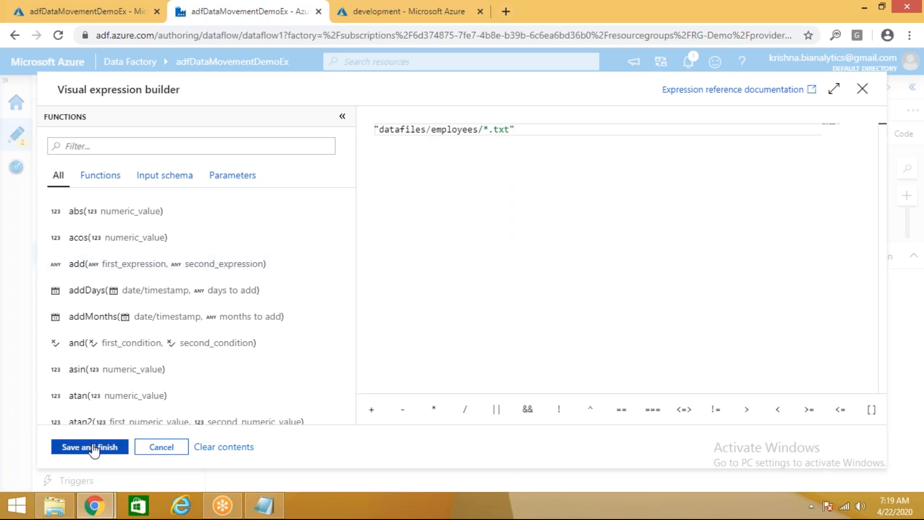
left_click(93, 448)
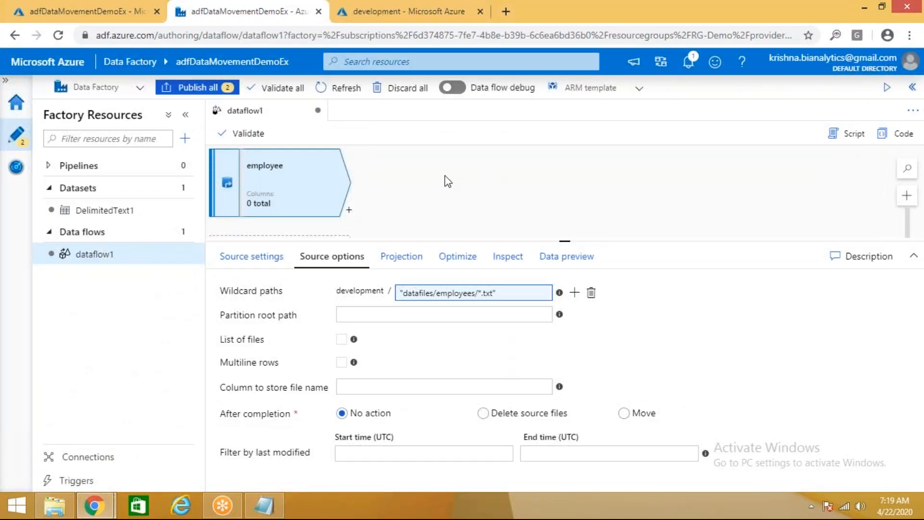
Step: Open the connection settings of the DelimitedText1 dataset
left_click(253, 262)
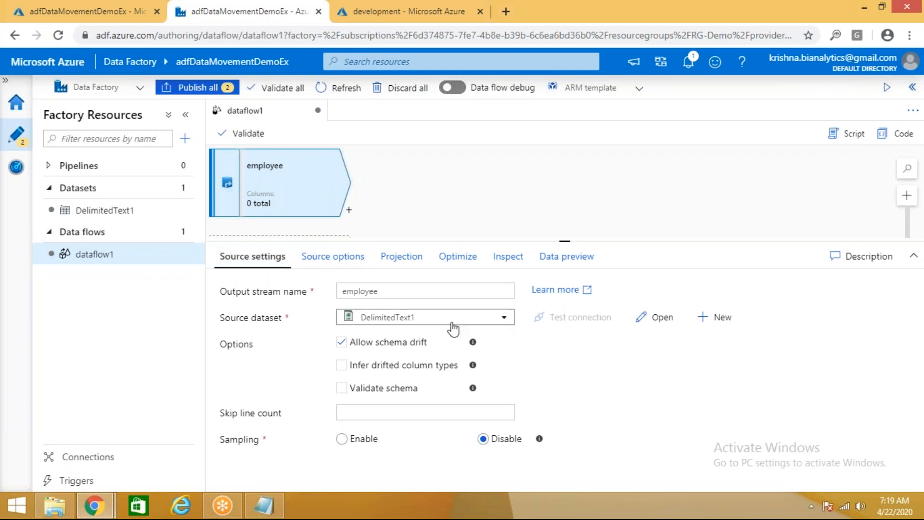
left_click(121, 213)
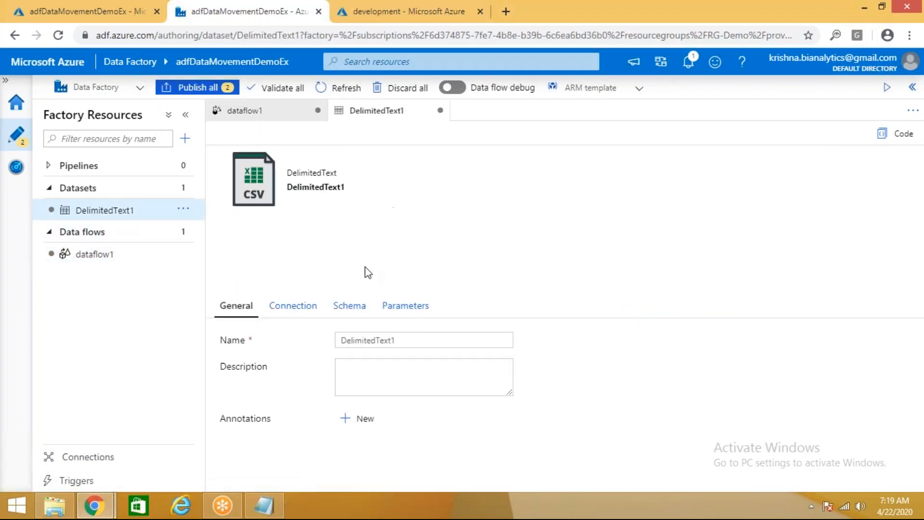
left_click(308, 318)
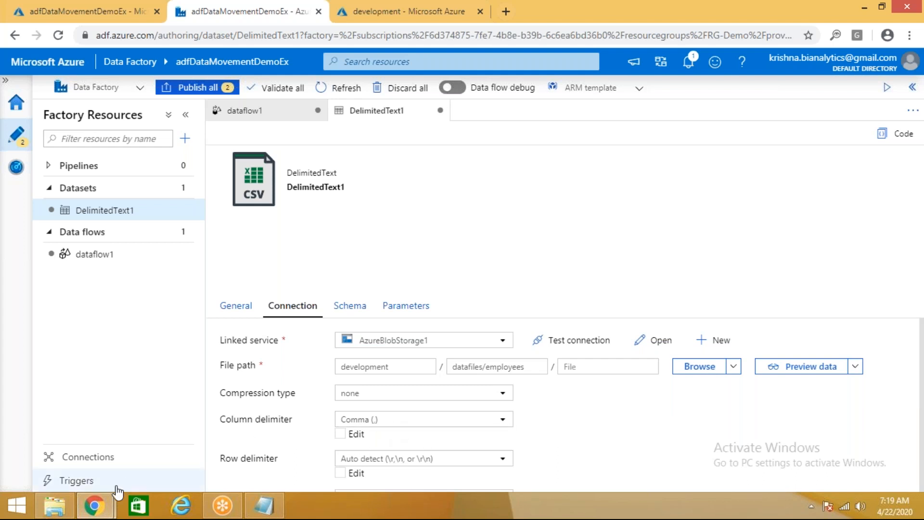
Step: Open Employee-2020-03-26 from the local employees folder in File Explorer, check its column separator and close the file
left_click(55, 507)
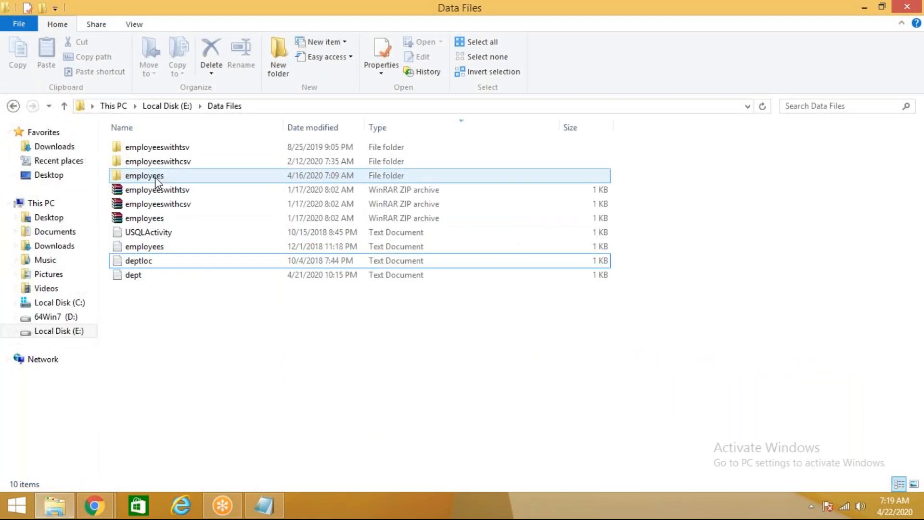
double_click(158, 181)
double_click(159, 146)
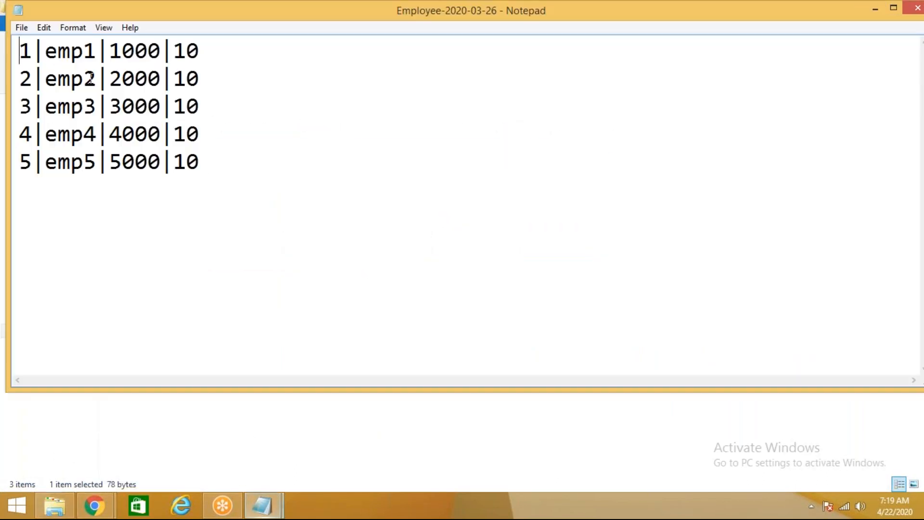
double_click(39, 54)
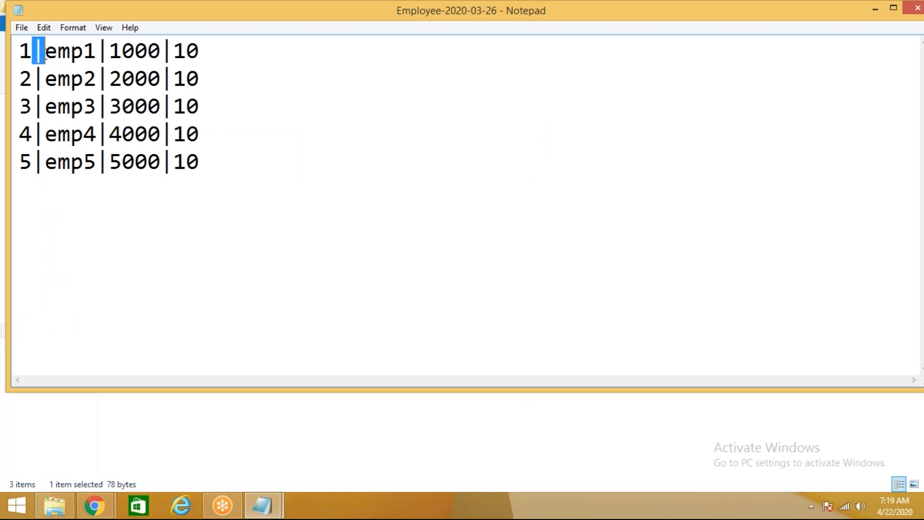
right_click(222, 11)
left_click(263, 97)
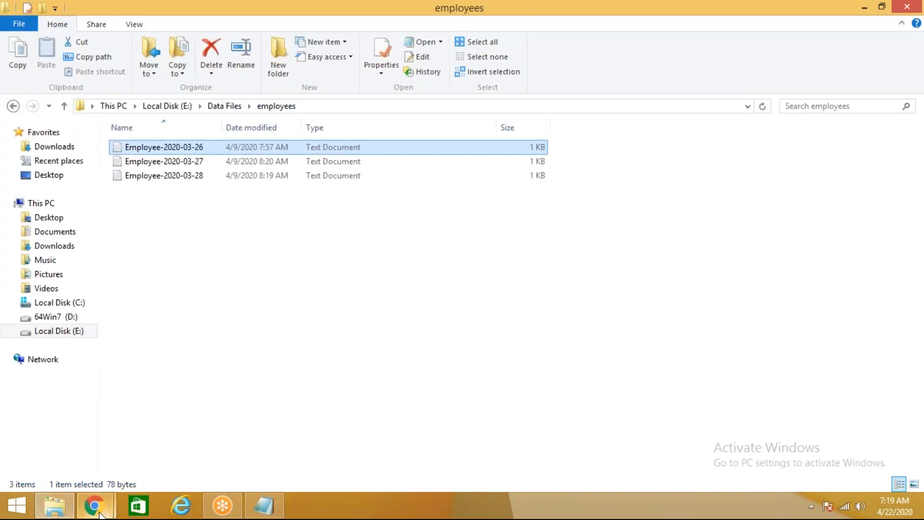
Step: Switch back to Data Factory in the browser and set the DelimitedText1 dataset's column delimiter to Pipe (|)
mouse_move(100, 514)
left_click(238, 412)
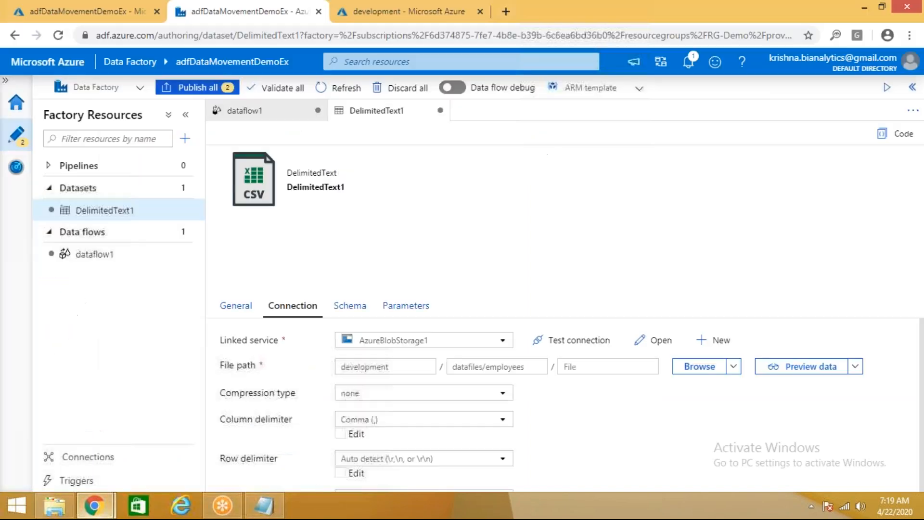
left_click(432, 425)
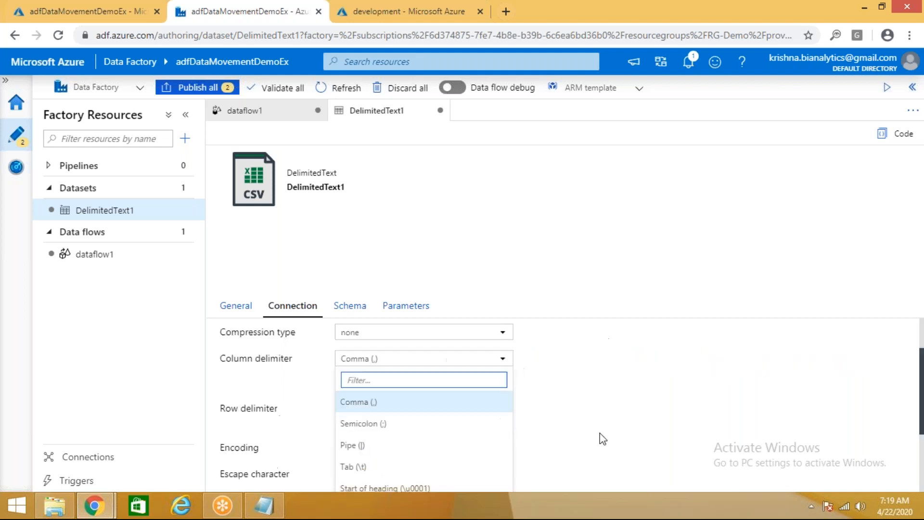
left_click(359, 378)
scroll(562, 440, "up", 3)
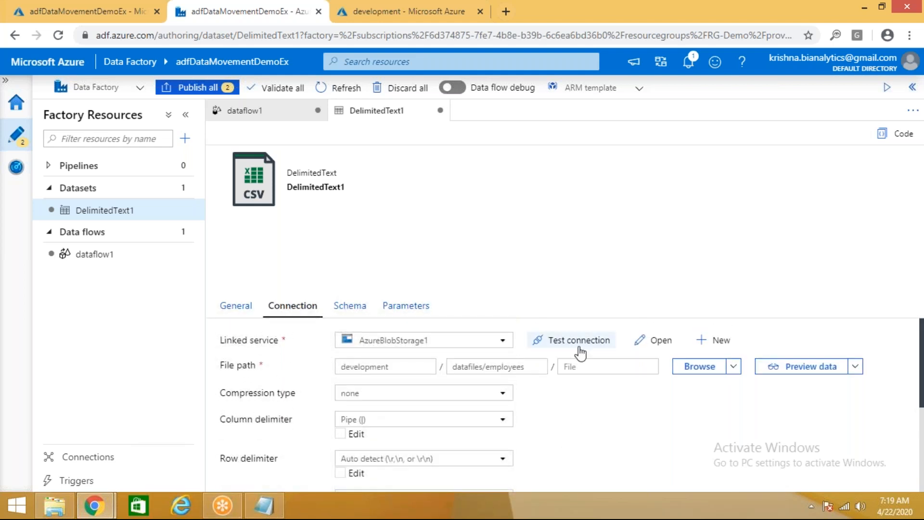
Step: Test the DelimitedText1 dataset's connection to AzureBlobStorage1 and preview its data
left_click(581, 353)
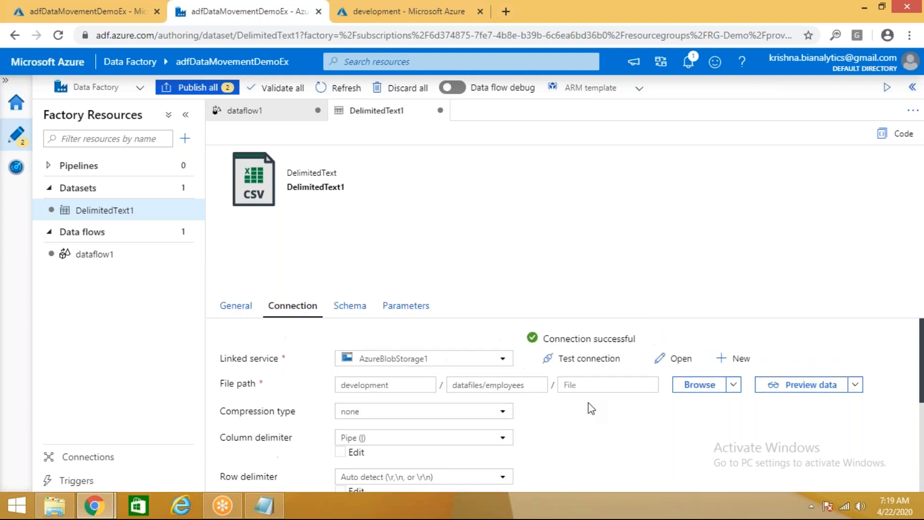
left_click(788, 392)
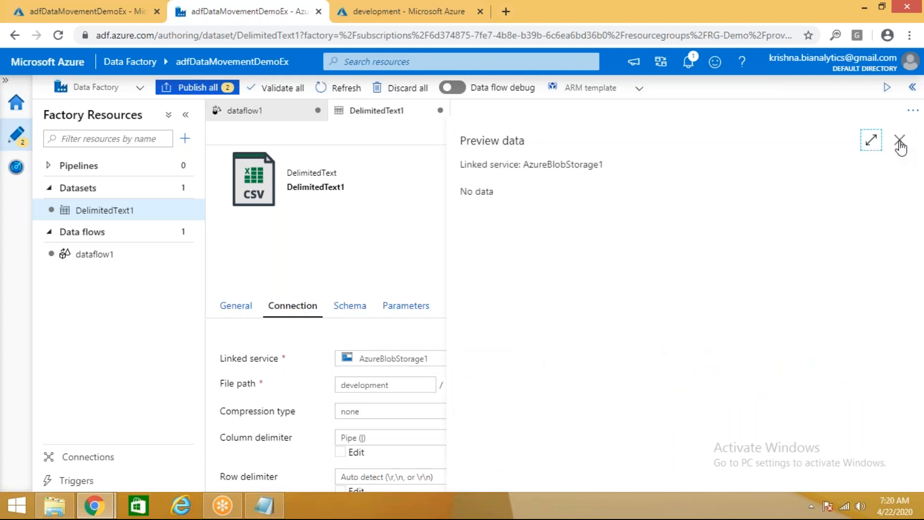
left_click(901, 143)
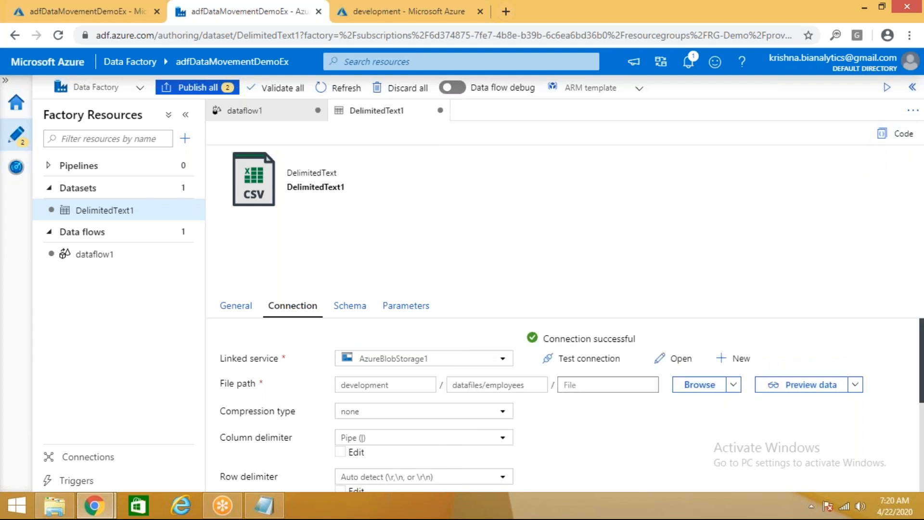
left_click(592, 385)
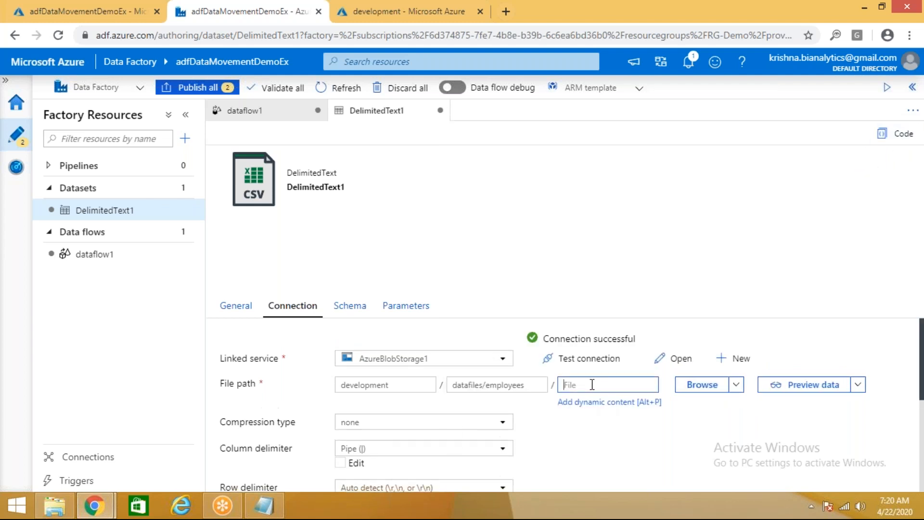
Step: Return to dataflow1 and check the wildcard path in the employee source's options
left_click(267, 113)
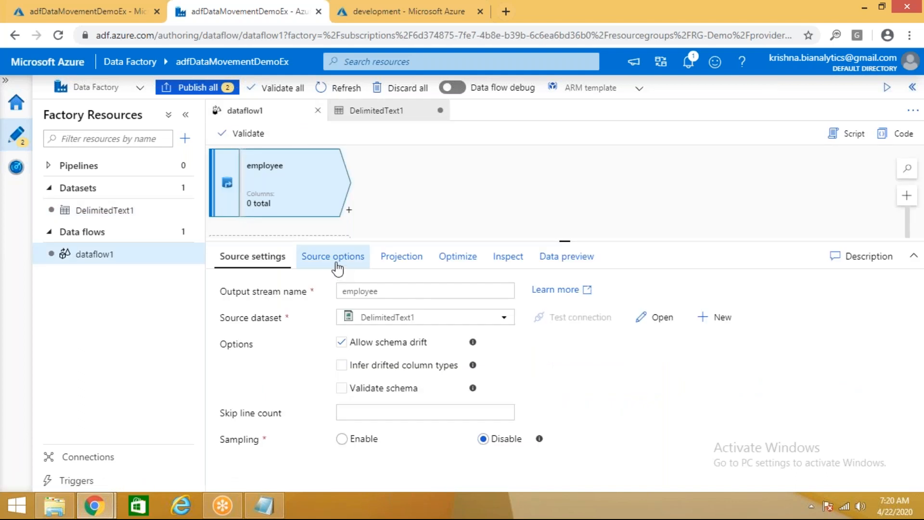
left_click(337, 269)
left_click(482, 293)
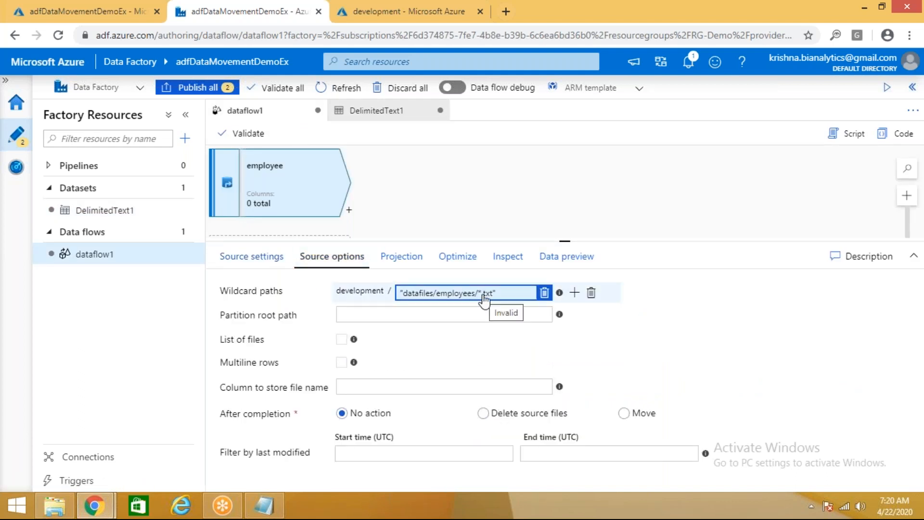
left_click(409, 266)
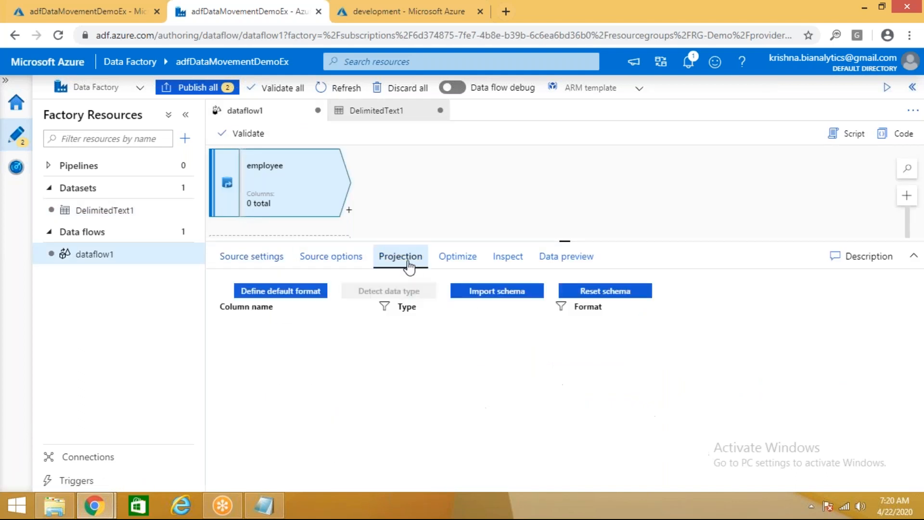
left_click(495, 292)
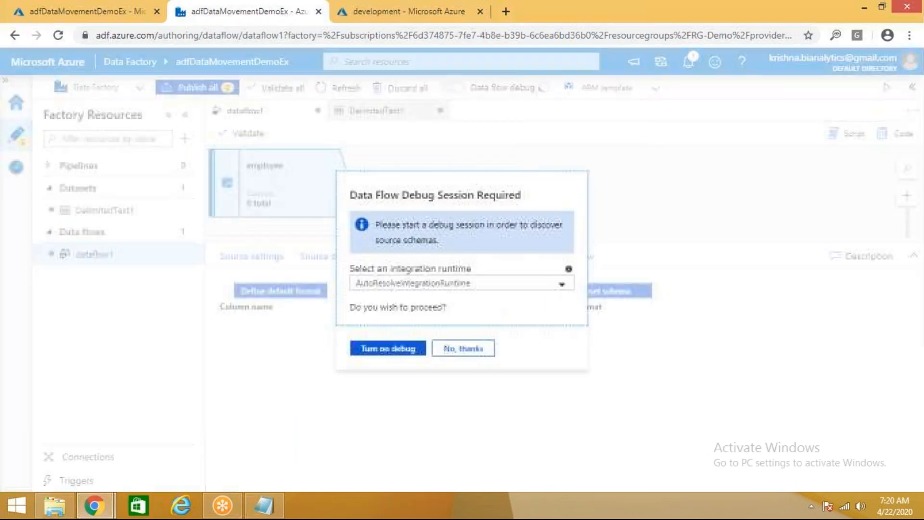
left_click(465, 354)
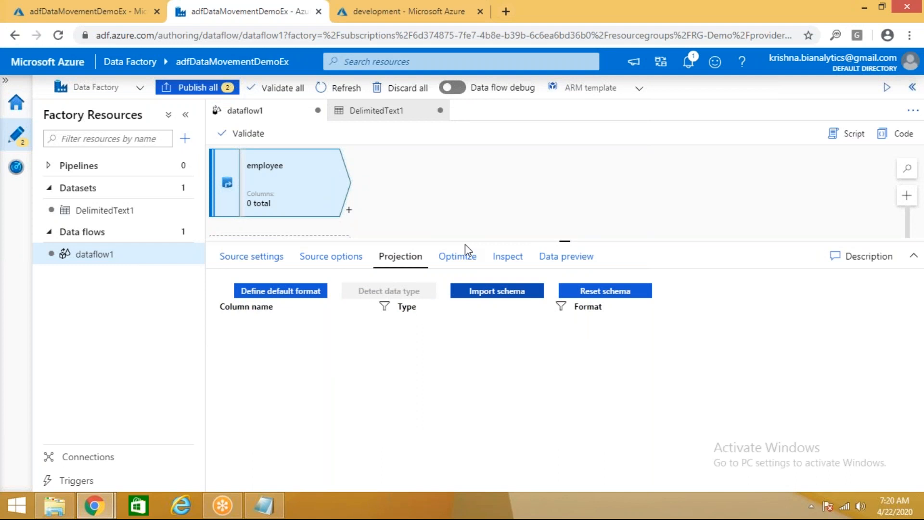
Step: Examine the employee source's projection, optimize, inspect and data preview settings and what they require from data flow debug
left_click_drag(473, 89, 535, 89)
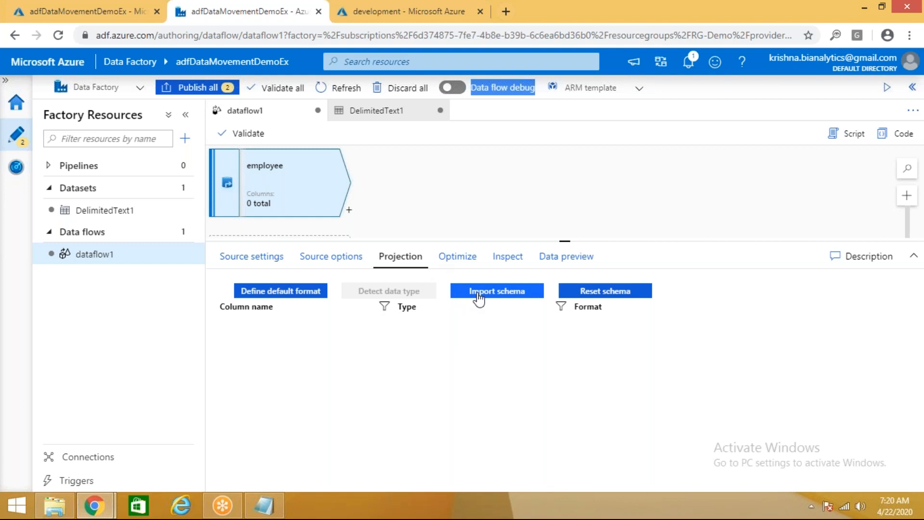
left_click(555, 261)
left_click(554, 260)
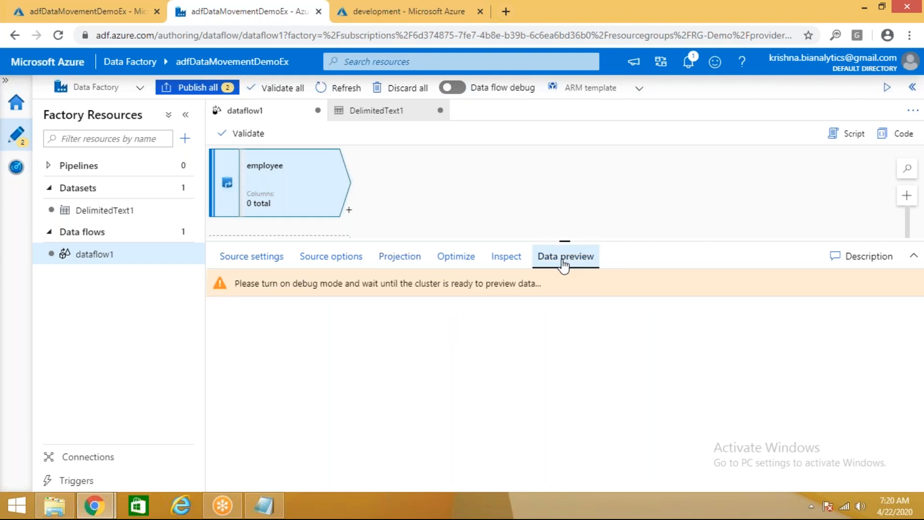
left_click(402, 262)
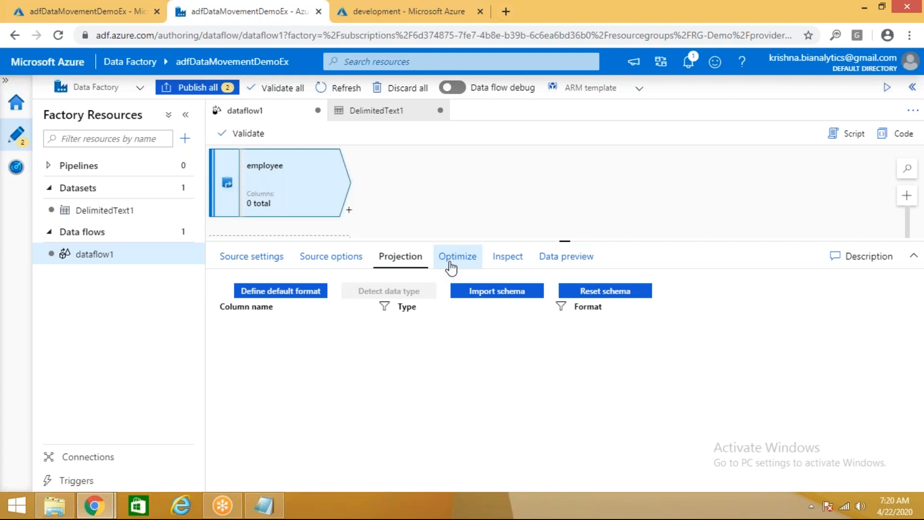
left_click(450, 267)
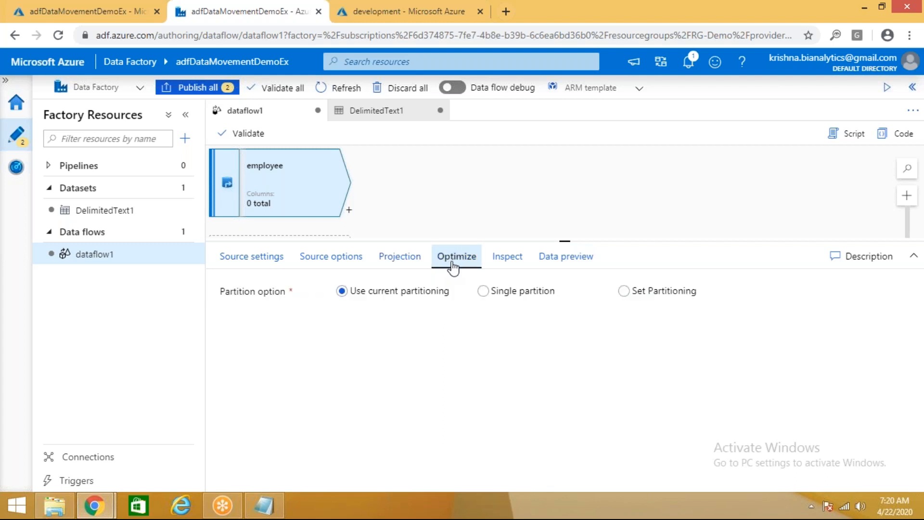
left_click(511, 267)
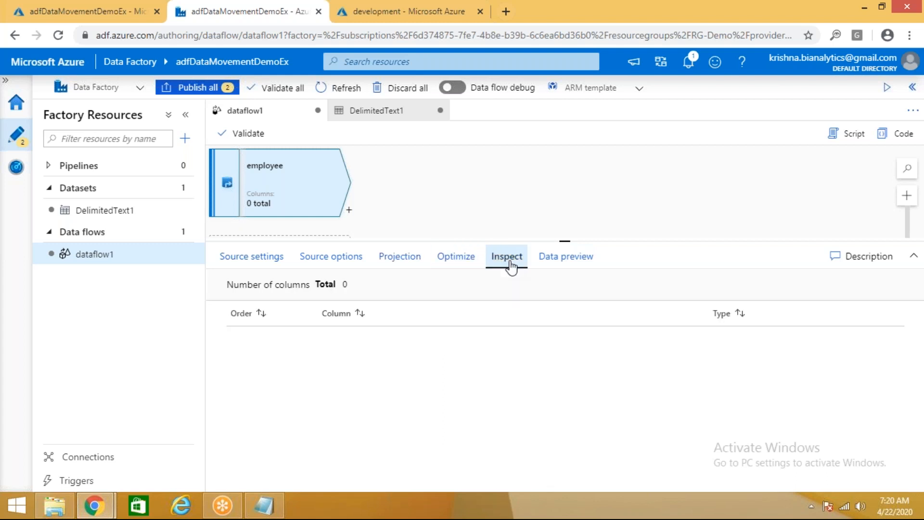
left_click(406, 264)
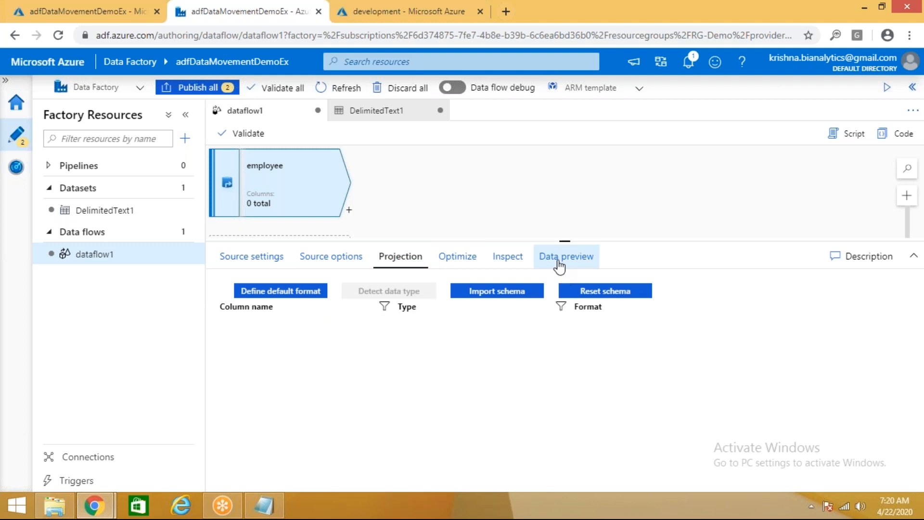
left_click(560, 266)
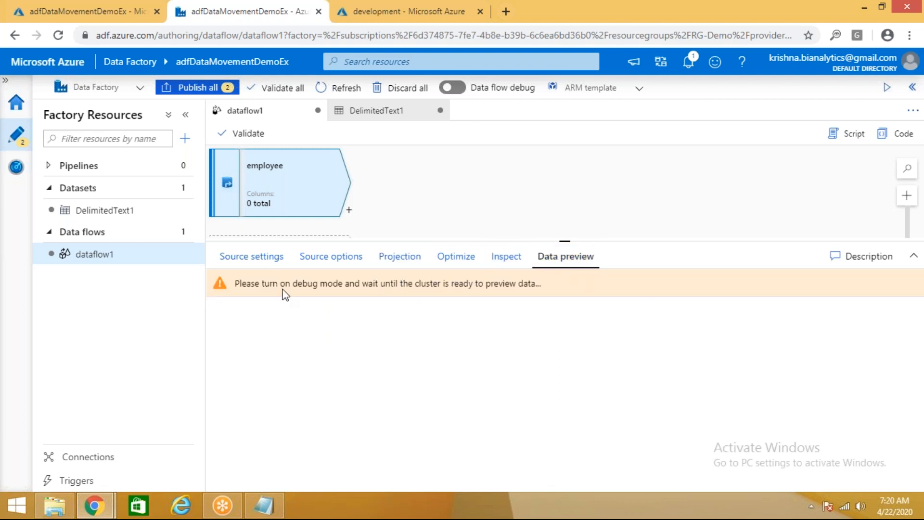
left_click_drag(291, 284, 552, 291)
left_click(575, 180)
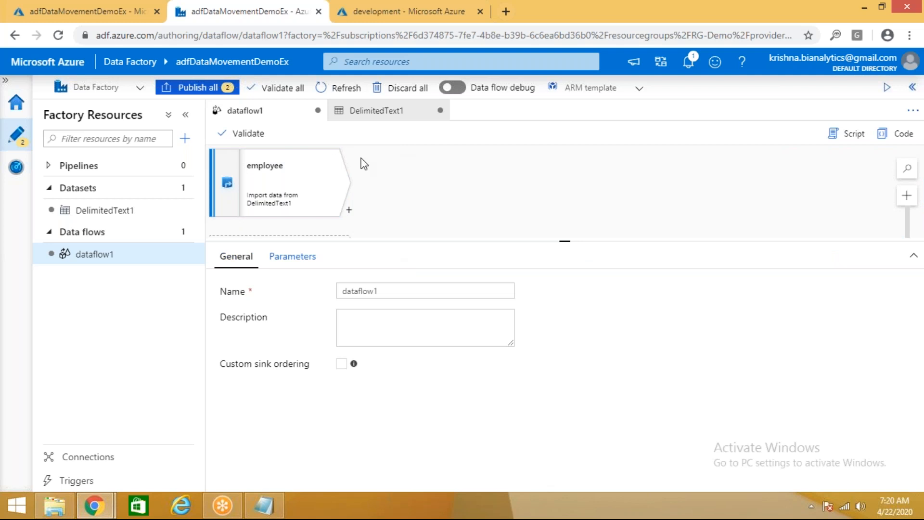
left_click(337, 183)
left_click(392, 260)
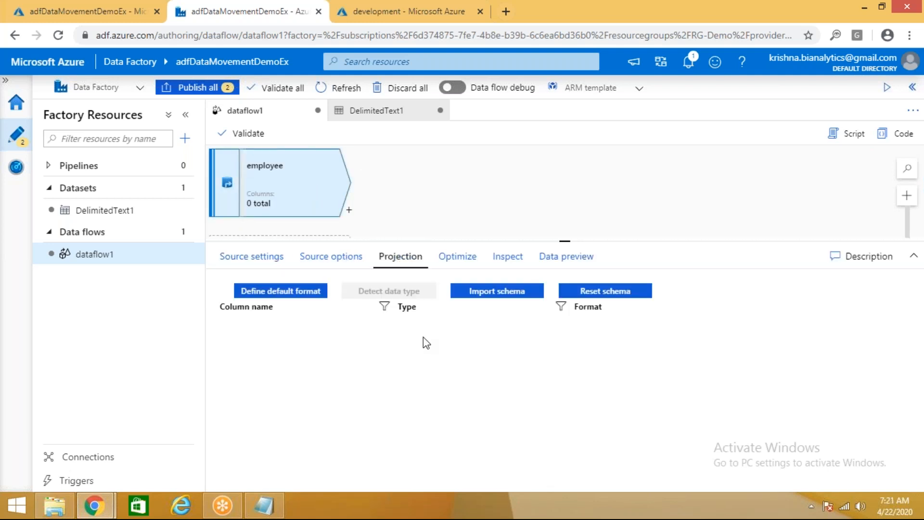
left_click(577, 260)
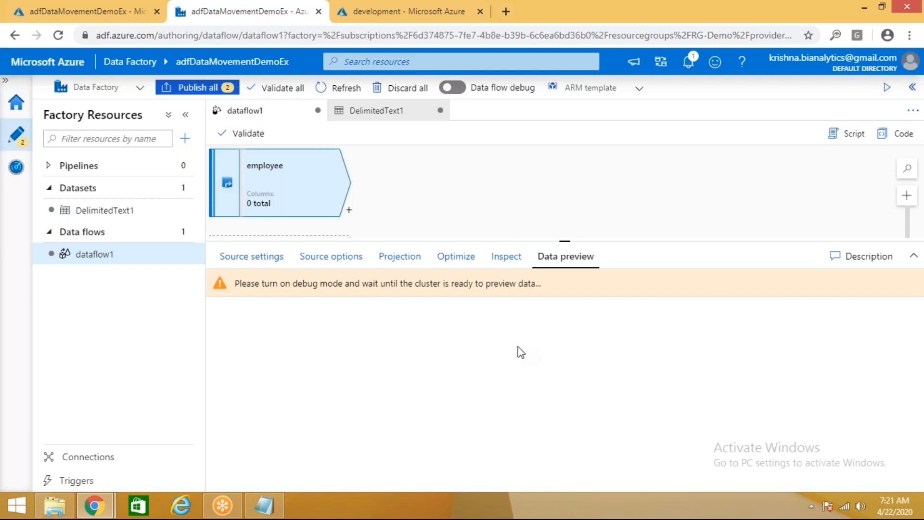
Step: Request the employee source's schema import, turn on data flow debug with AutoResolveIntegrationRuntime and check the cluster's progress in the notifications
left_click(401, 257)
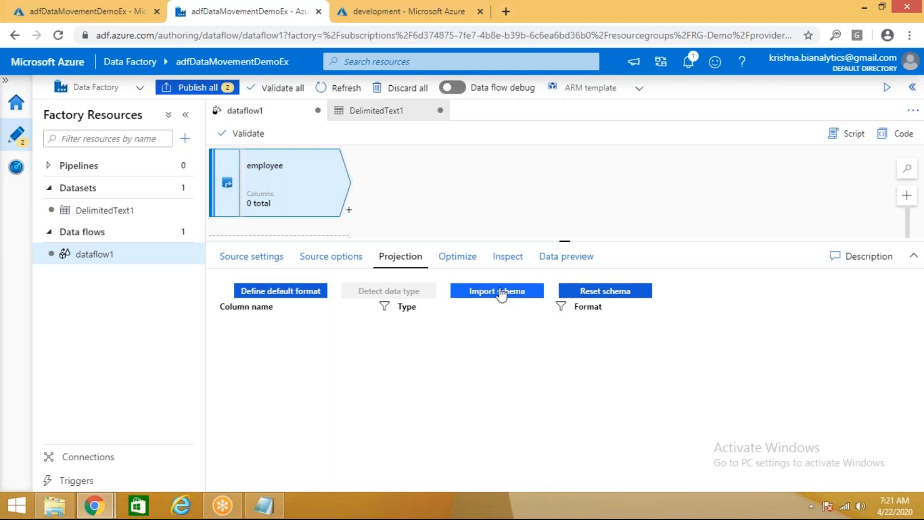
left_click(497, 291)
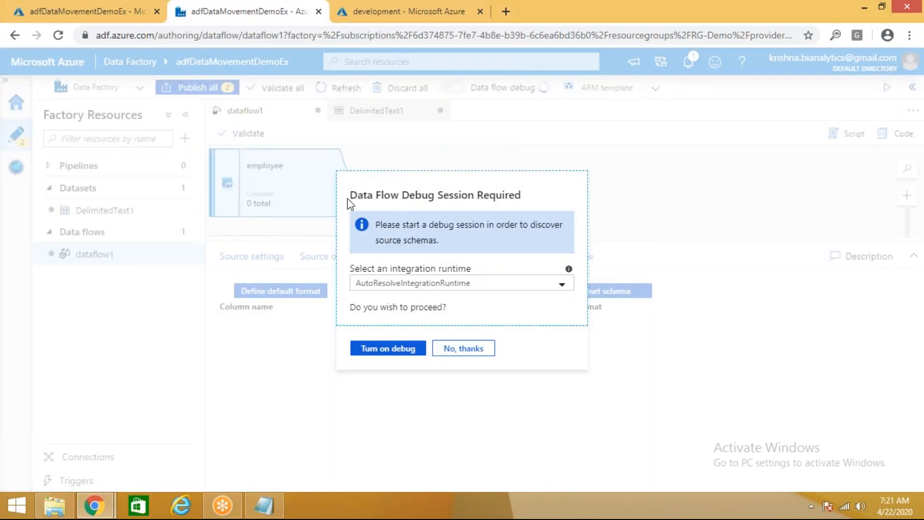
left_click_drag(349, 199, 520, 196)
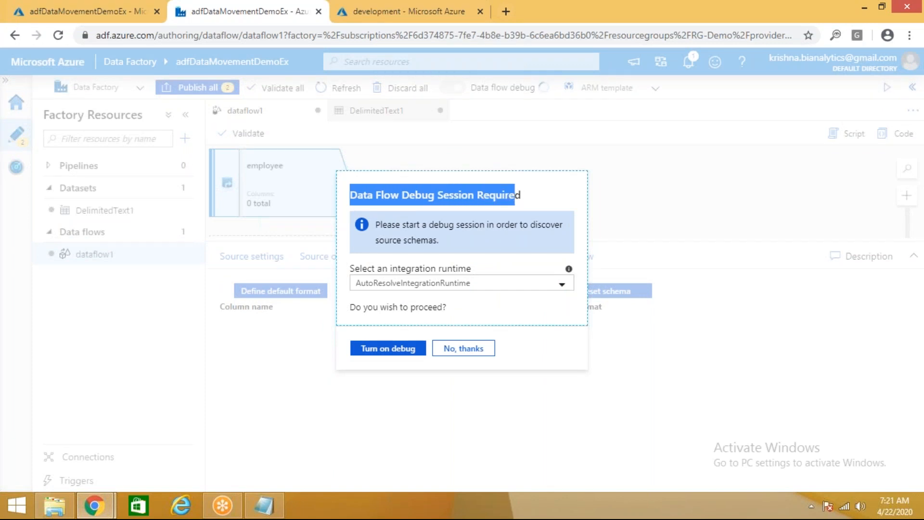
left_click(392, 356)
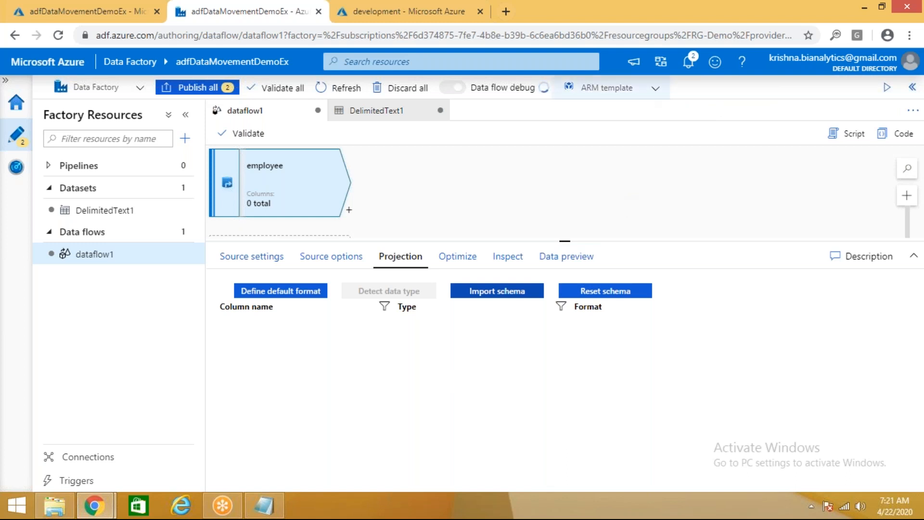
left_click(689, 62)
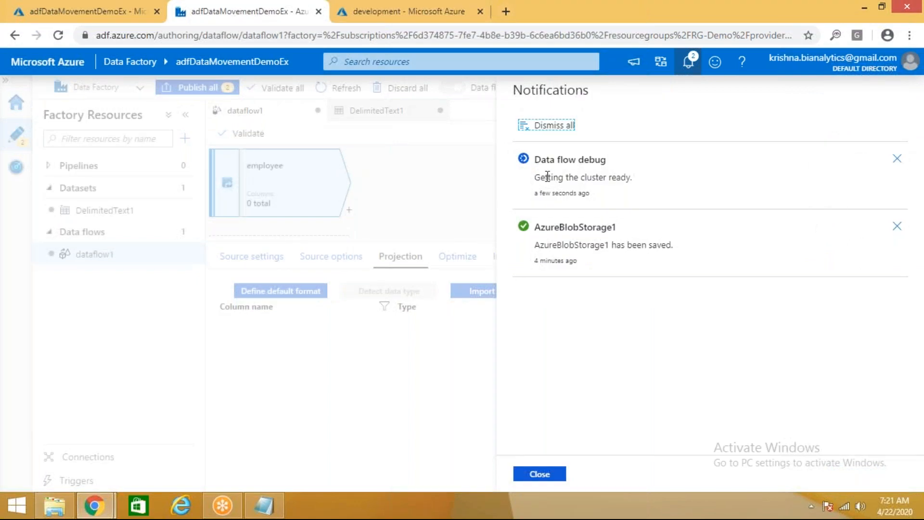
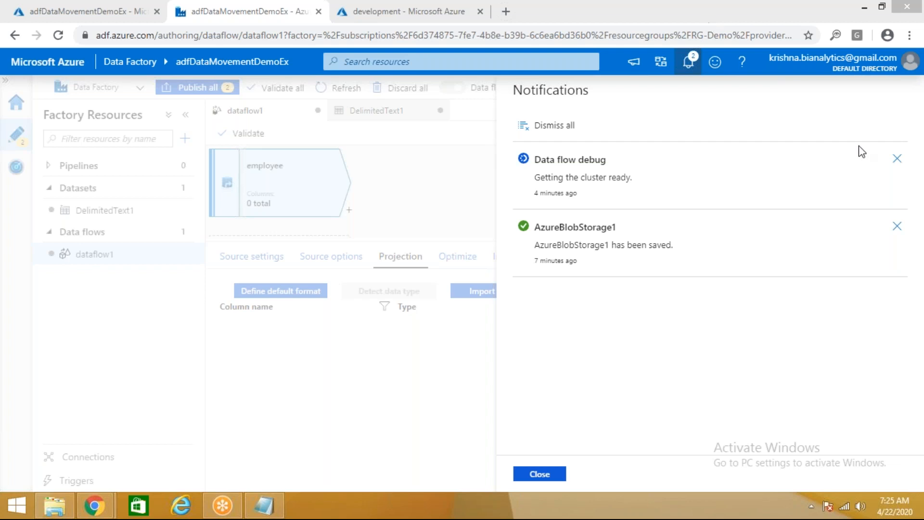
left_click(540, 474)
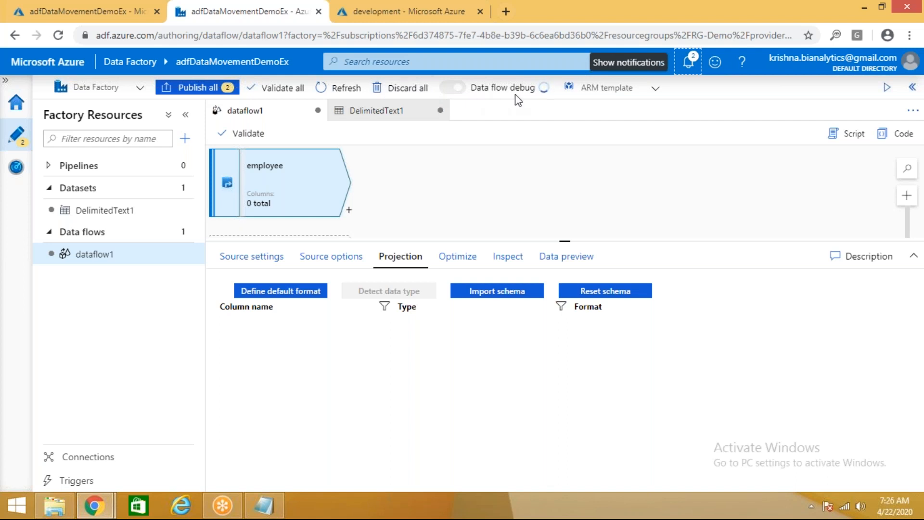
Step: Examine the integration runtime listed in the factory's connections, then close the connections page
left_click(89, 457)
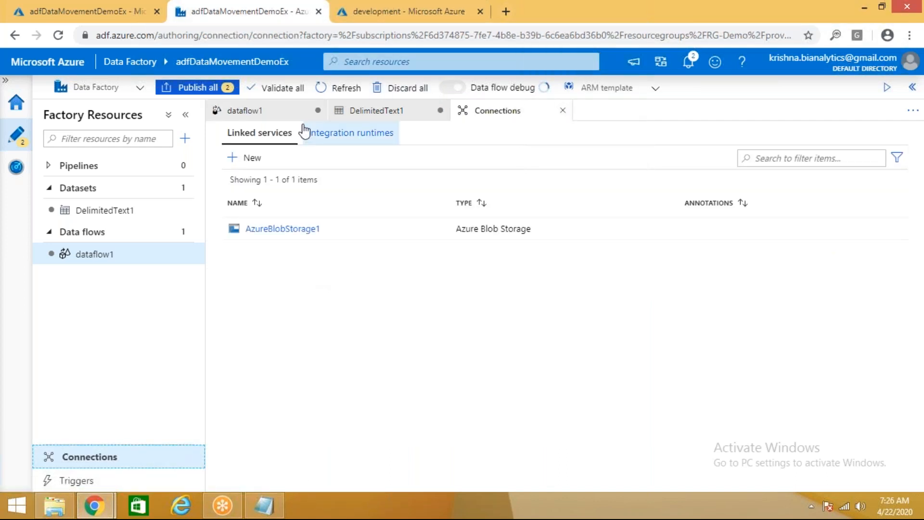
left_click(332, 141)
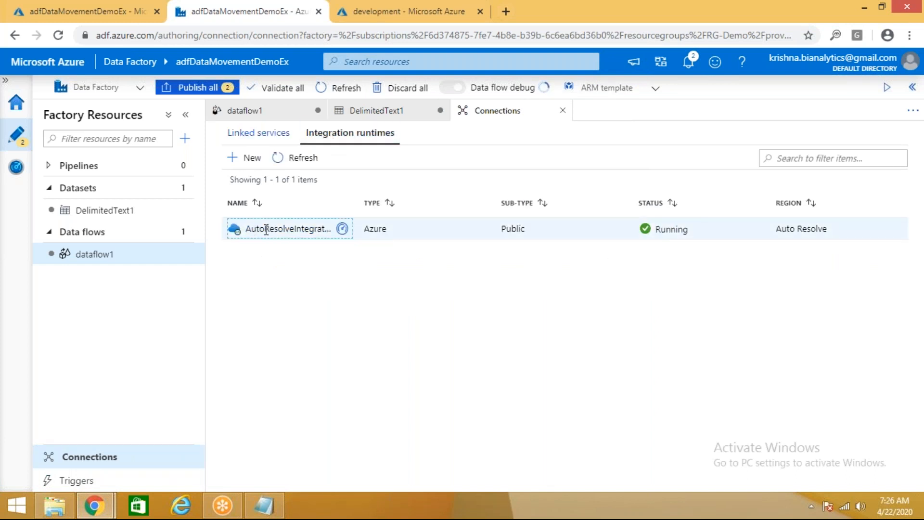
left_click_drag(251, 229, 337, 230)
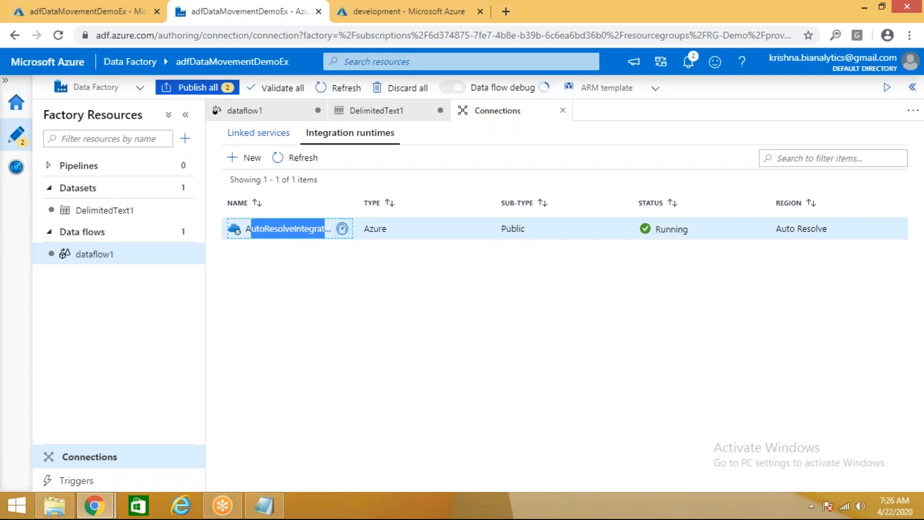
left_click(392, 396)
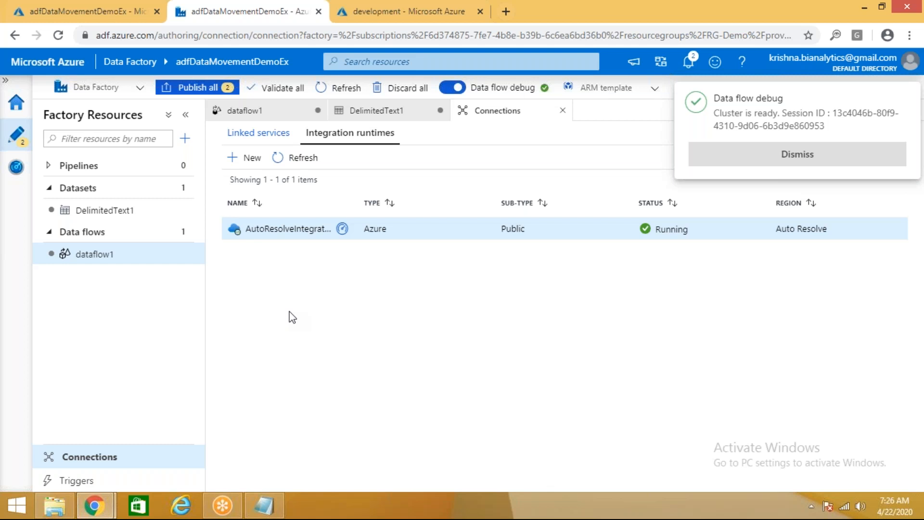
left_click(562, 112)
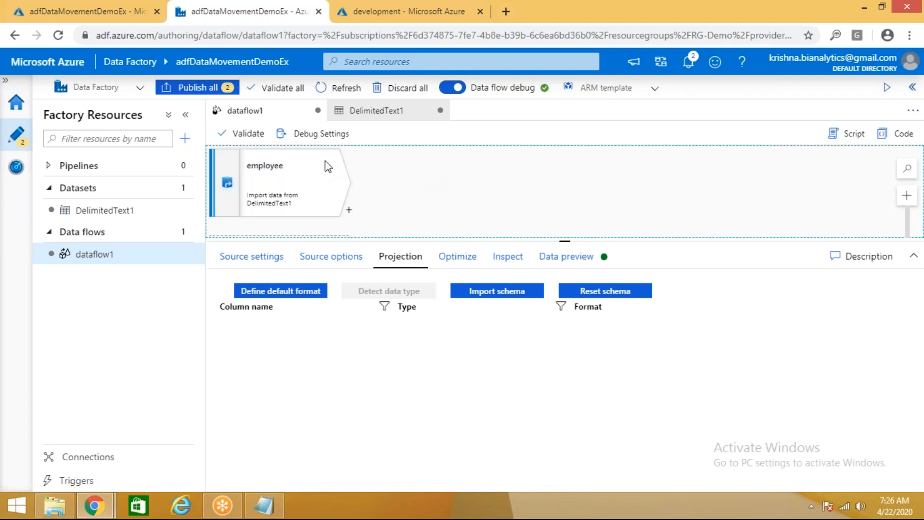
Step: Import the employee source's schema in dataflow1 and rename its first column to empid
left_click(264, 118)
left_click(282, 182)
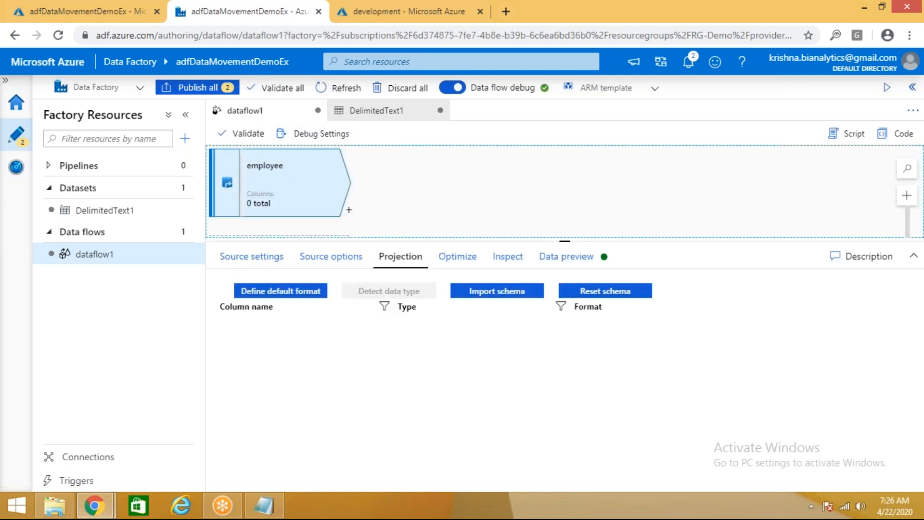
left_click(480, 294)
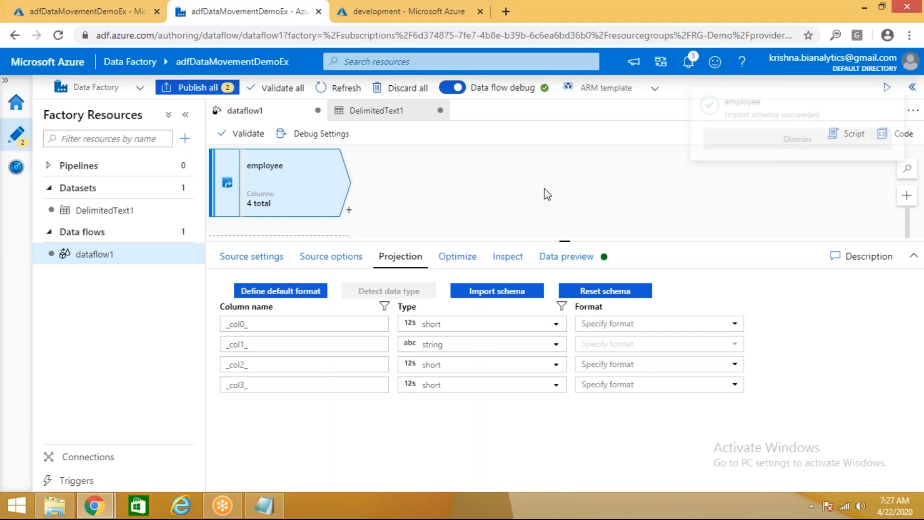
double_click(238, 324)
type("empid")
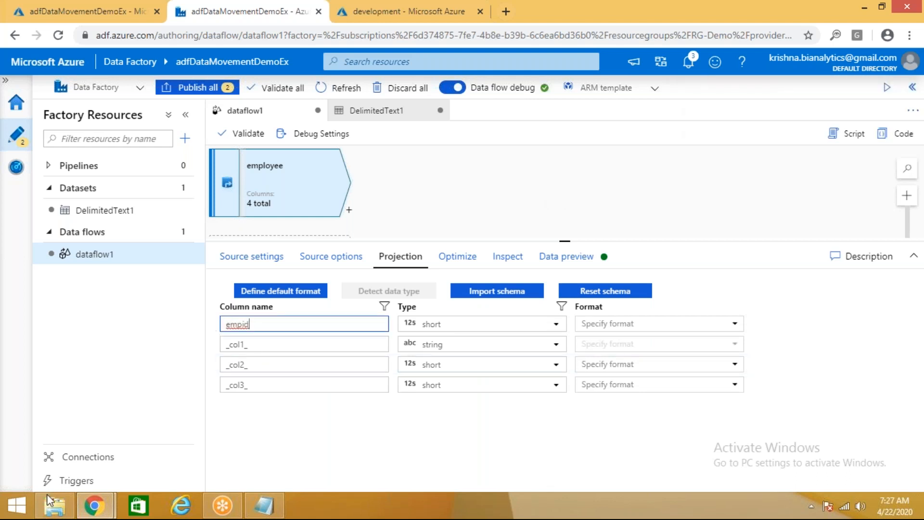
Step: Open Employee-2020-03-27 from the local employees folder in File Explorer, check its column contents and close the file
left_click(56, 506)
left_click(164, 161)
double_click(164, 161)
left_click_drag(20, 50, 97, 58)
right_click(392, 13)
left_click(422, 101)
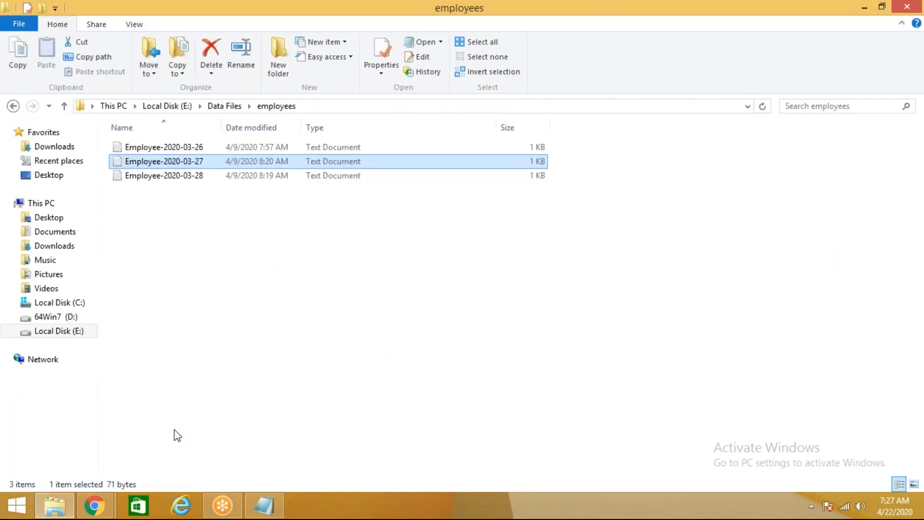
Step: Switch back to the data flow in Chrome and rename the employee source's second column to empname
mouse_move(105, 501)
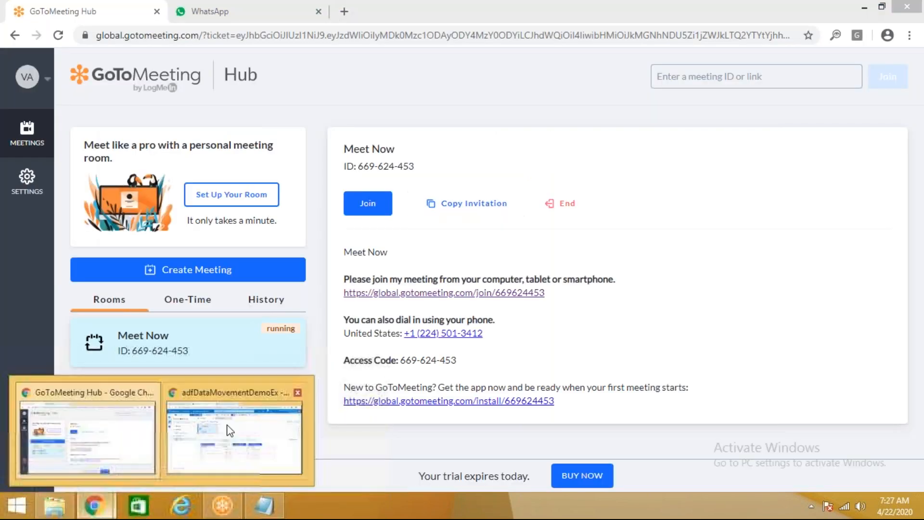
left_click(234, 424)
type("empname")
key("Tab")
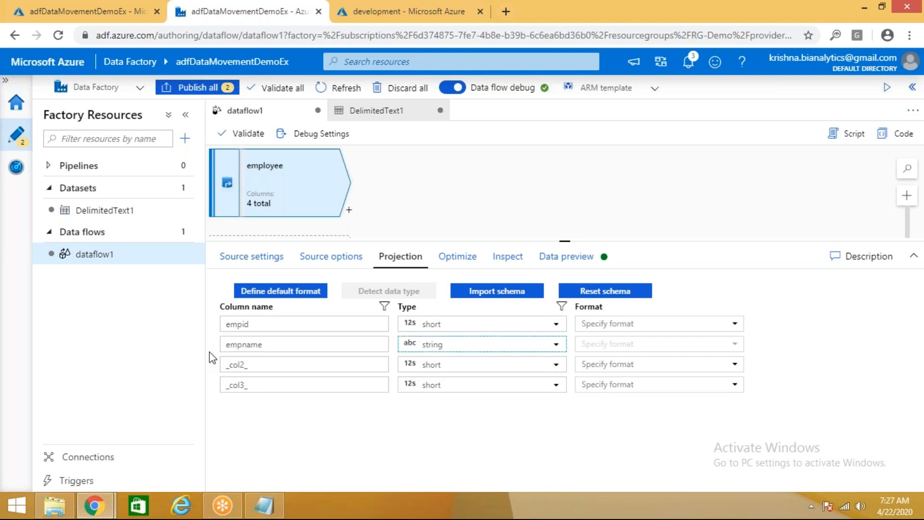
Step: Check the local employees folder in File Explorer again, then rename the employee source's last two columns to empsal and empdeptno
left_click(55, 505)
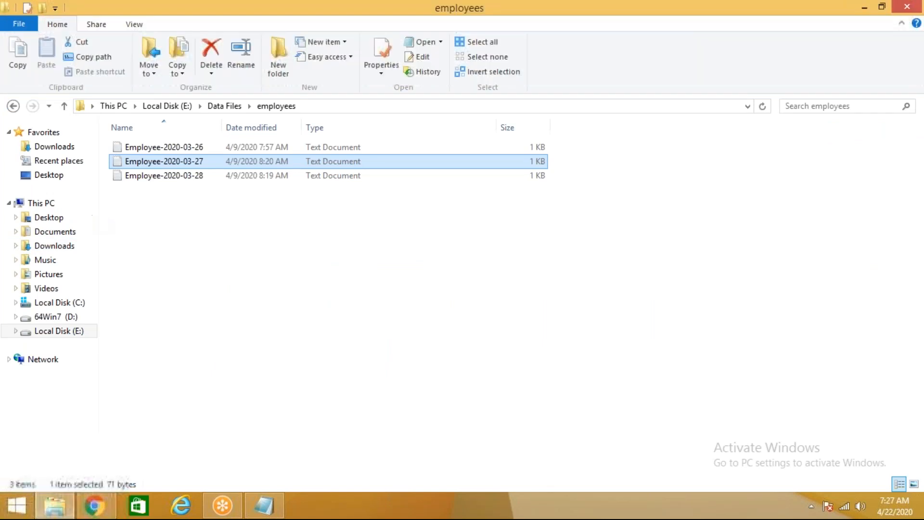
left_click(144, 178, "shift")
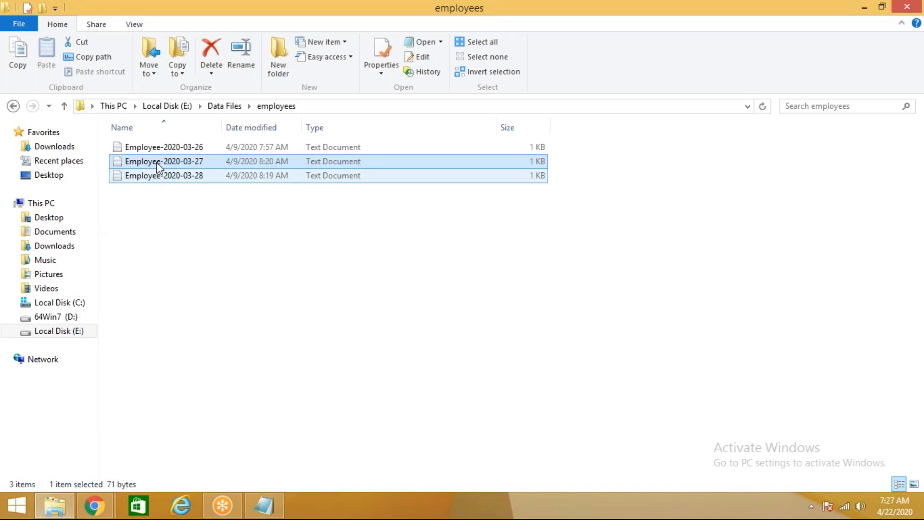
double_click(157, 163)
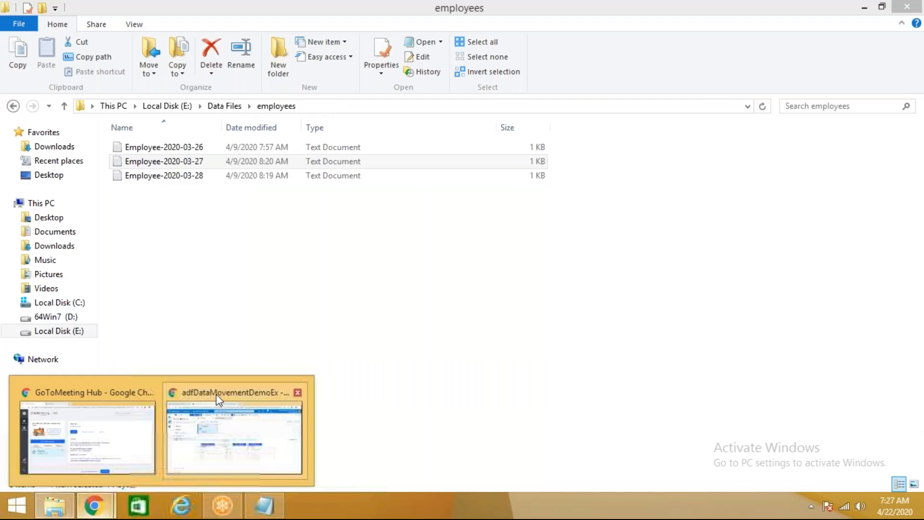
left_click(216, 394)
left_click(261, 385)
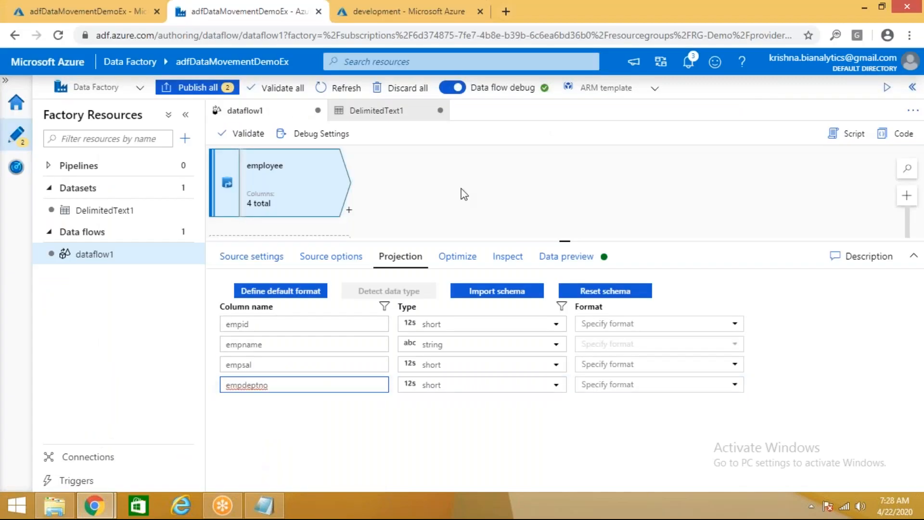
Step: Select Set Partitioning with the Round Robin type for the employee source and inspect its column list
left_click(317, 233)
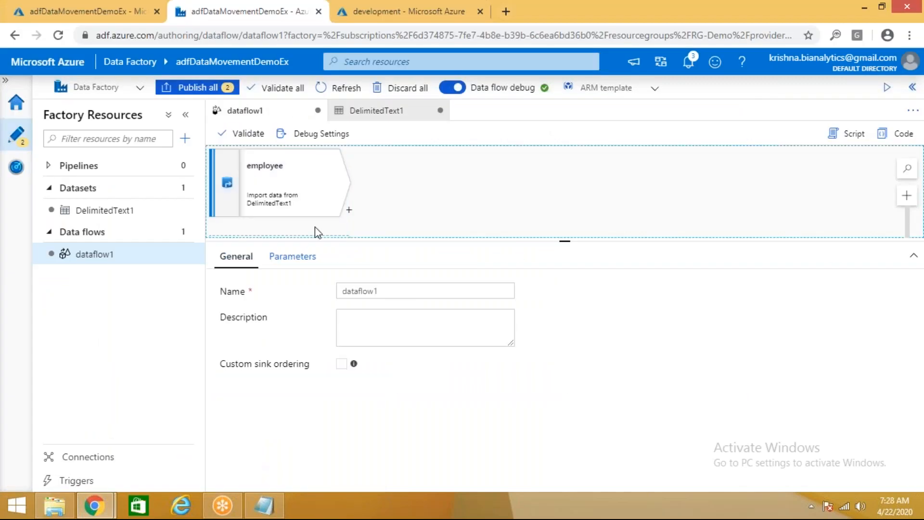
left_click(311, 193)
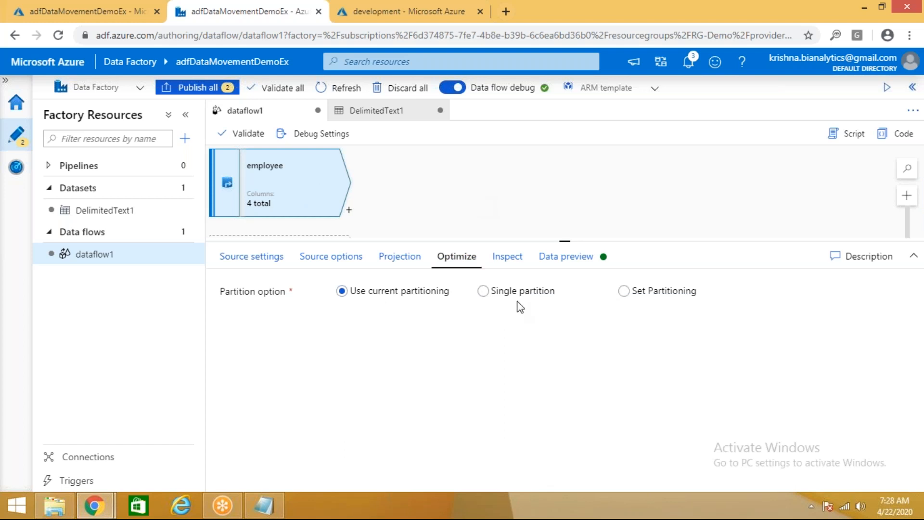
left_click(625, 292)
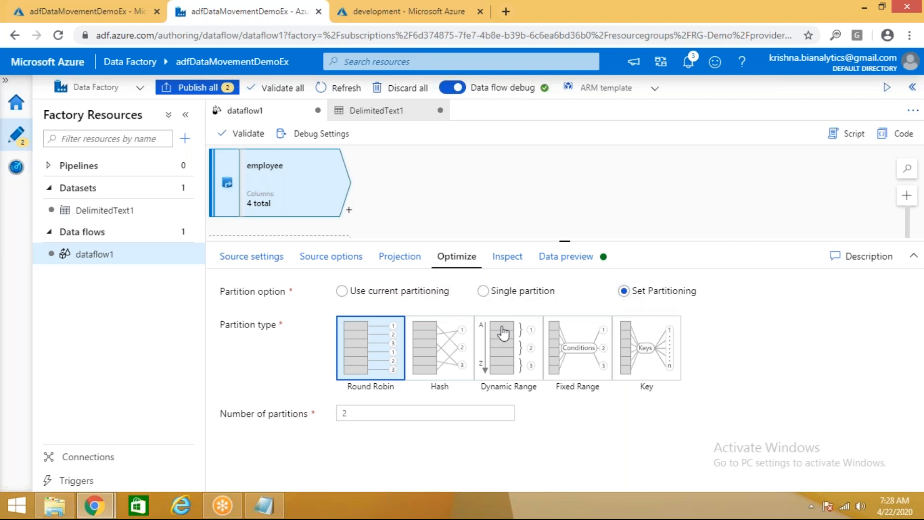
left_click(510, 260)
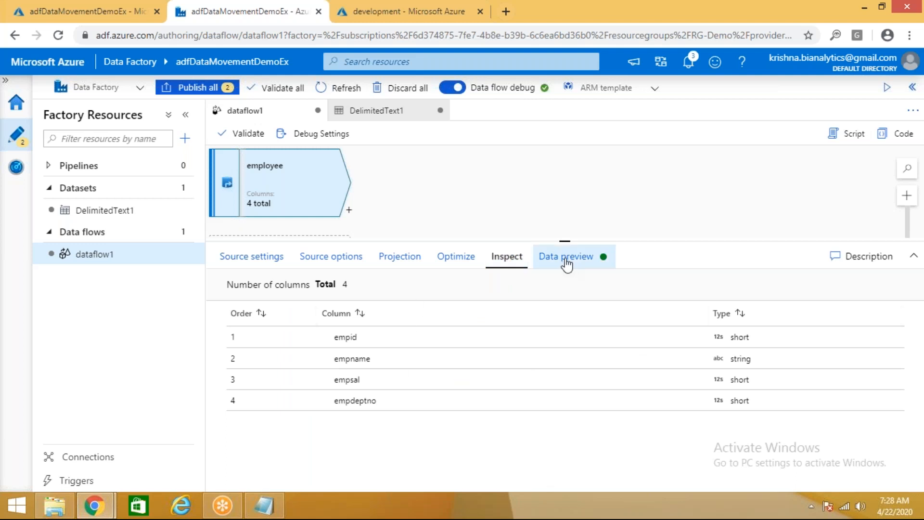
Step: Set the empid column's data type to integer in the employee source's projection
left_click(404, 260)
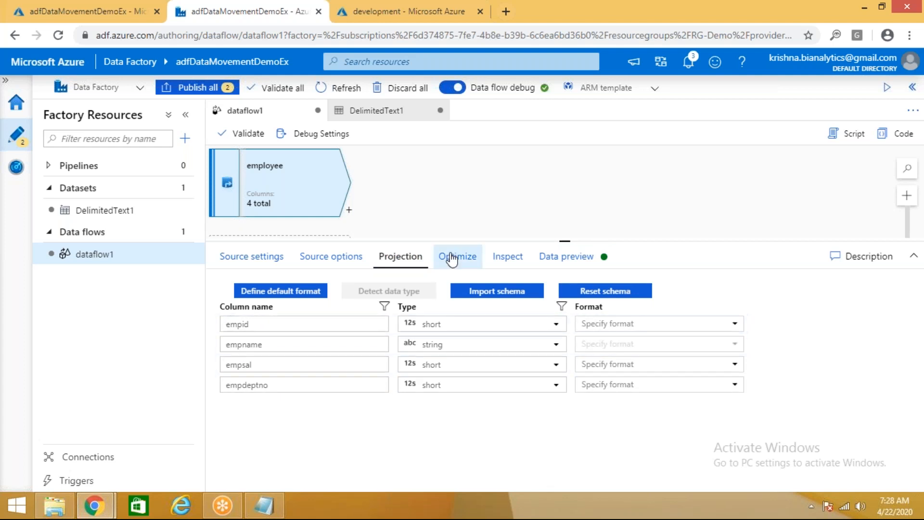
left_click(547, 324)
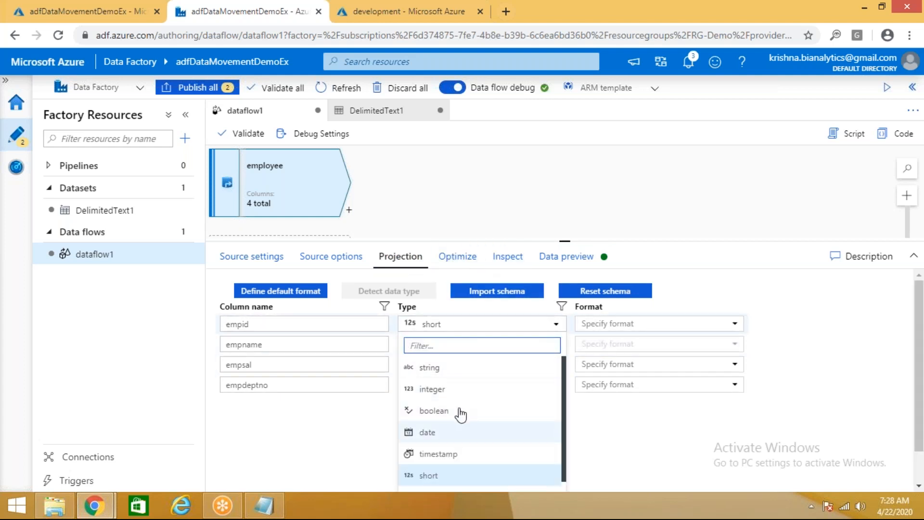
left_click(636, 433)
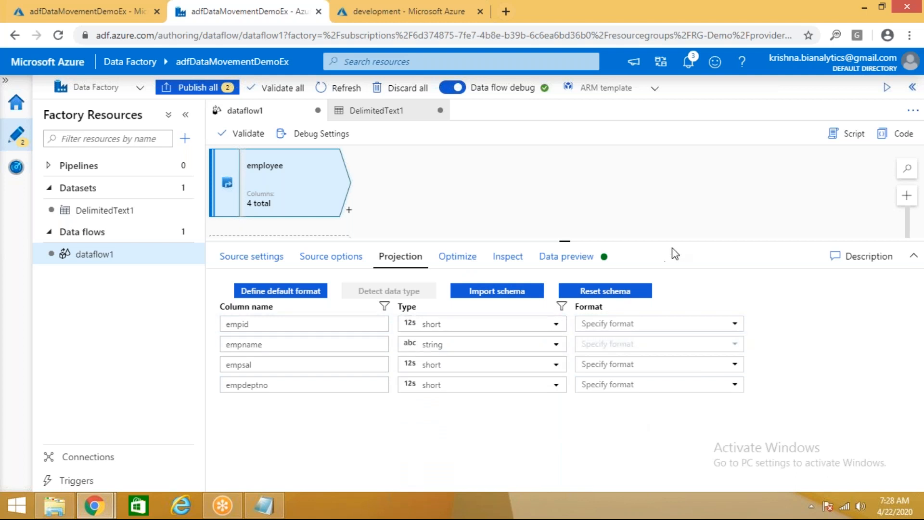
scroll(650, 313, "down", 1)
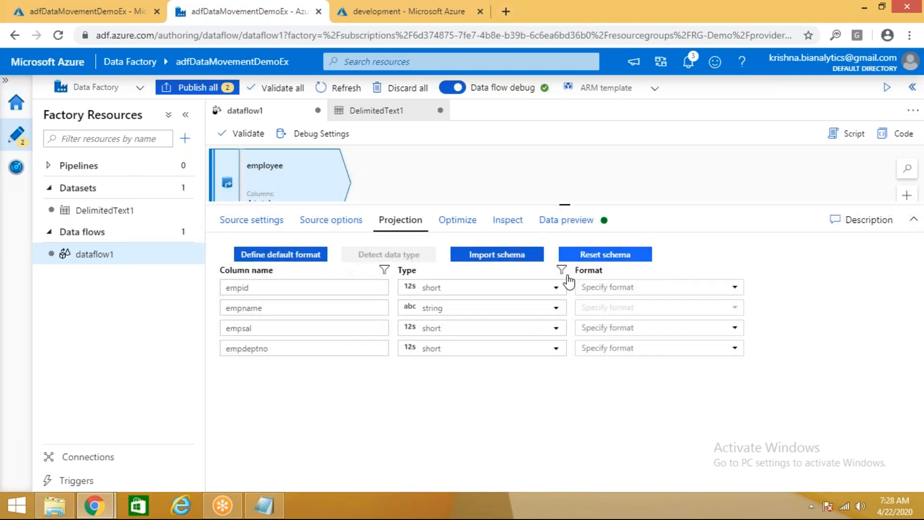
left_click(557, 289)
scroll(480, 404, "down", 2)
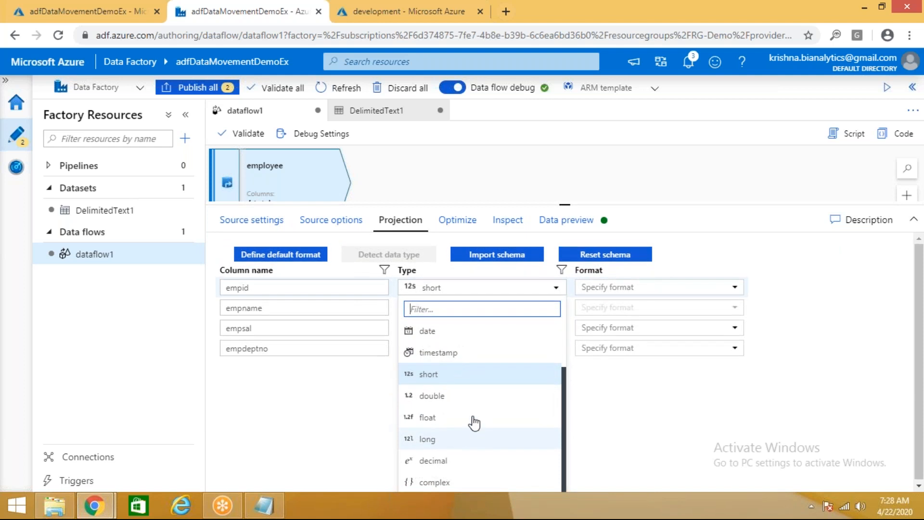
scroll(474, 409, "up", 1)
scroll(462, 381, "up", 1)
left_click(441, 355)
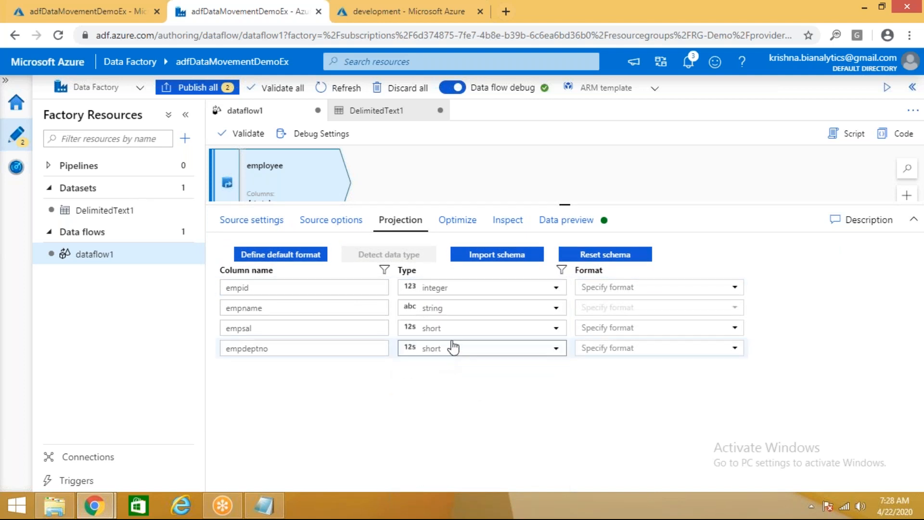
Step: Set the empsal column's type to decimal and the empdeptno column's type to integer
left_click(456, 317)
left_click(457, 317)
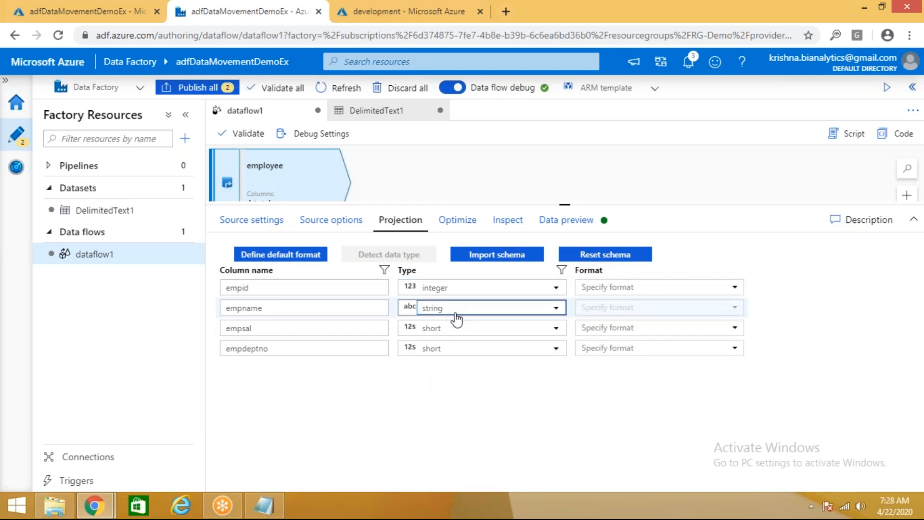
left_click(449, 327)
scroll(456, 355, "down", 1)
scroll(454, 398, "down", 2)
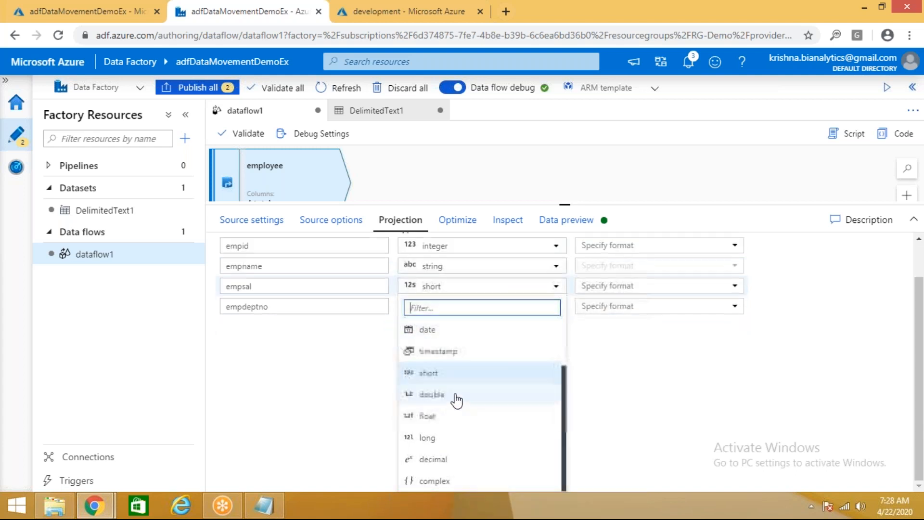
left_click(439, 464)
left_click(456, 353)
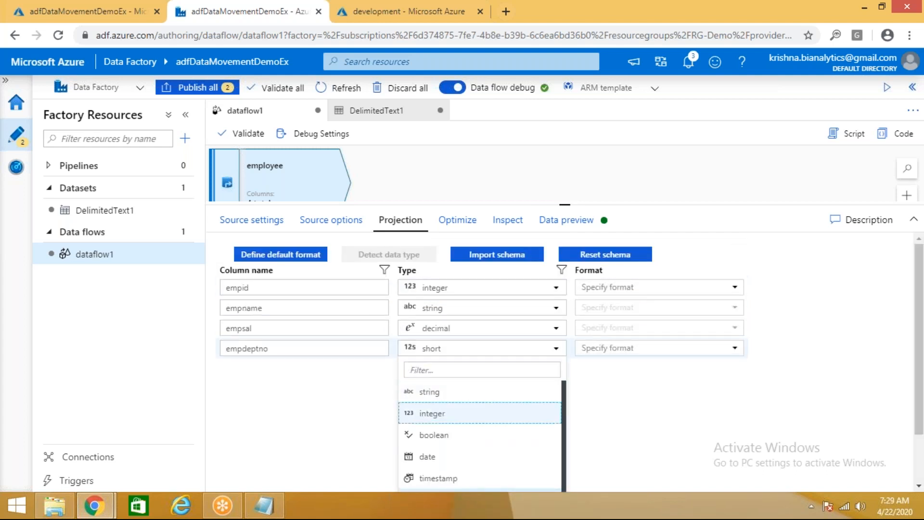
left_click(444, 414)
Step: Load the employee source's data preview and look through the rows
left_click_drag(706, 204, 706, 244)
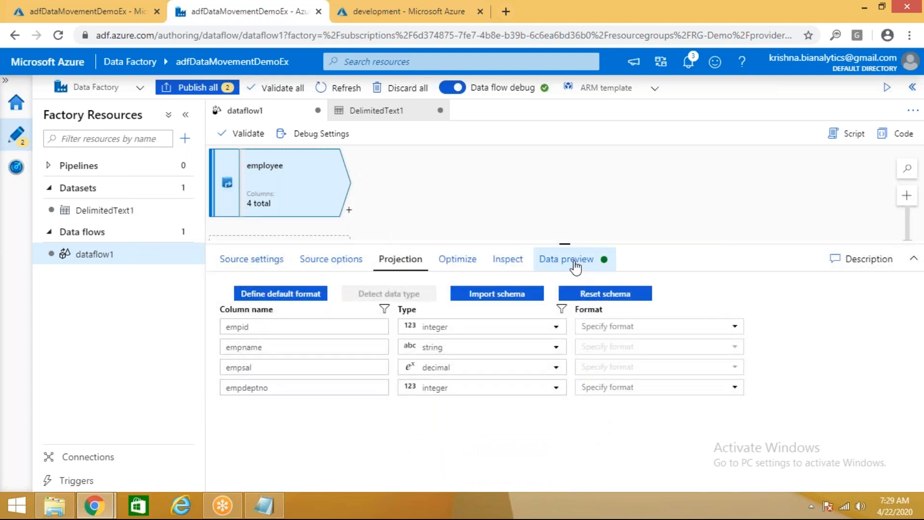
left_click(576, 266)
left_click(249, 319)
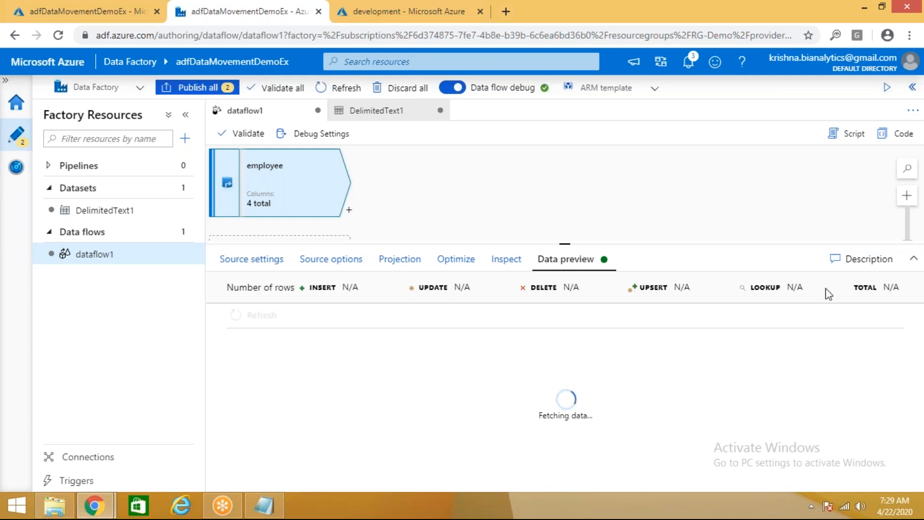
left_click_drag(660, 244, 660, 253)
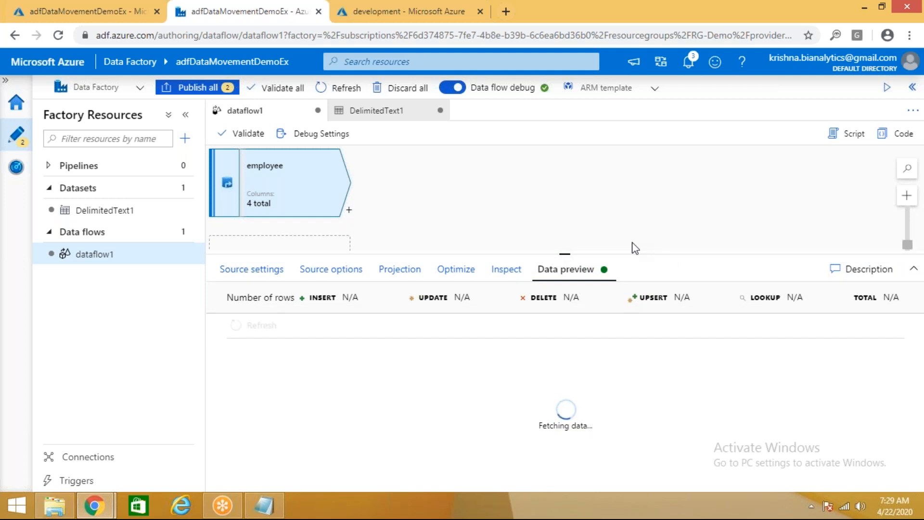
left_click_drag(637, 253, 640, 213)
scroll(593, 351, "down", 2)
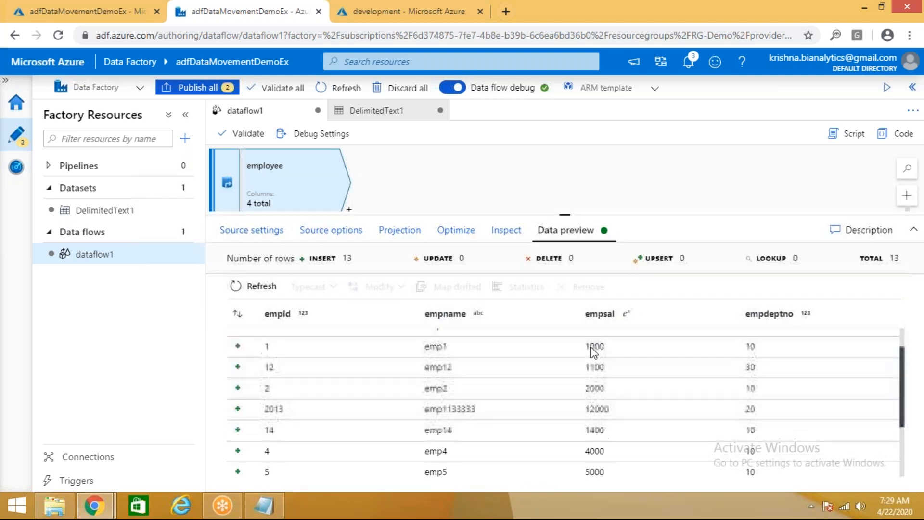
scroll(428, 433, "down", 3)
scroll(418, 417, "up", 5)
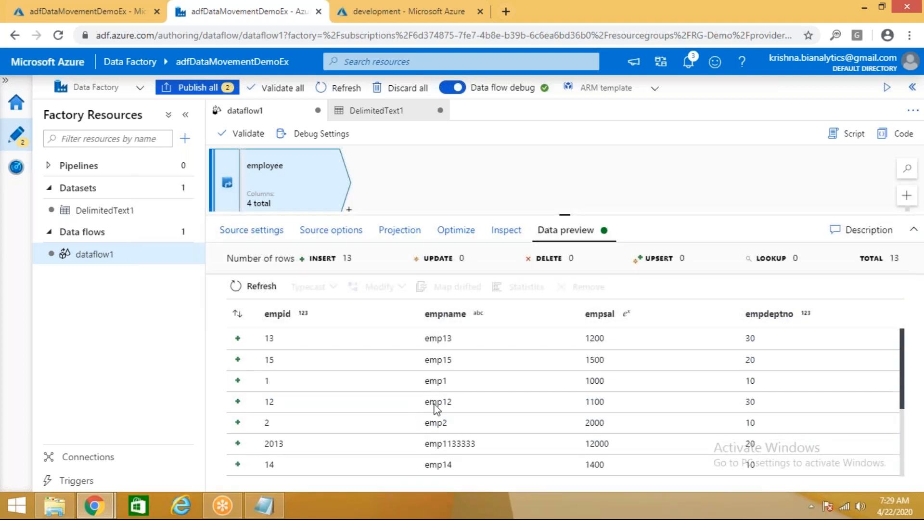
Step: Enlarge the data flow canvas and add a second source below the employee source
left_click_drag(524, 214, 518, 279)
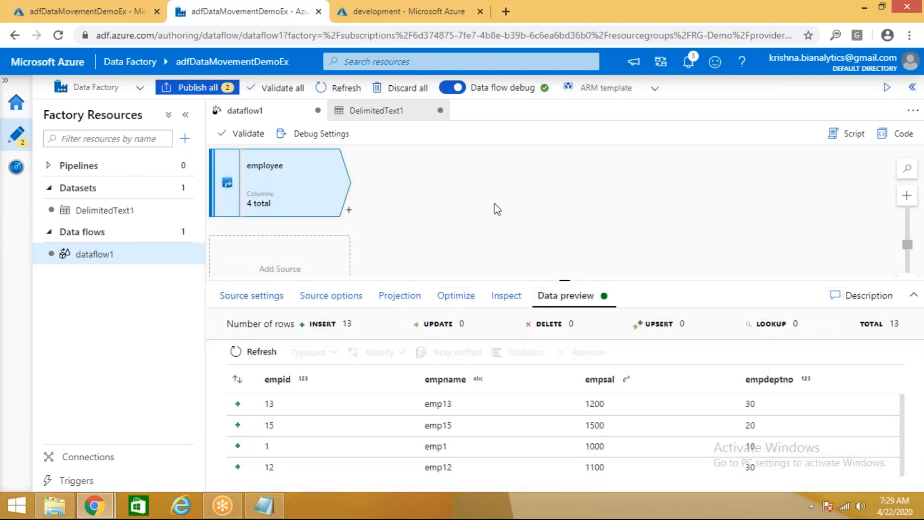
left_click_drag(503, 281, 503, 321)
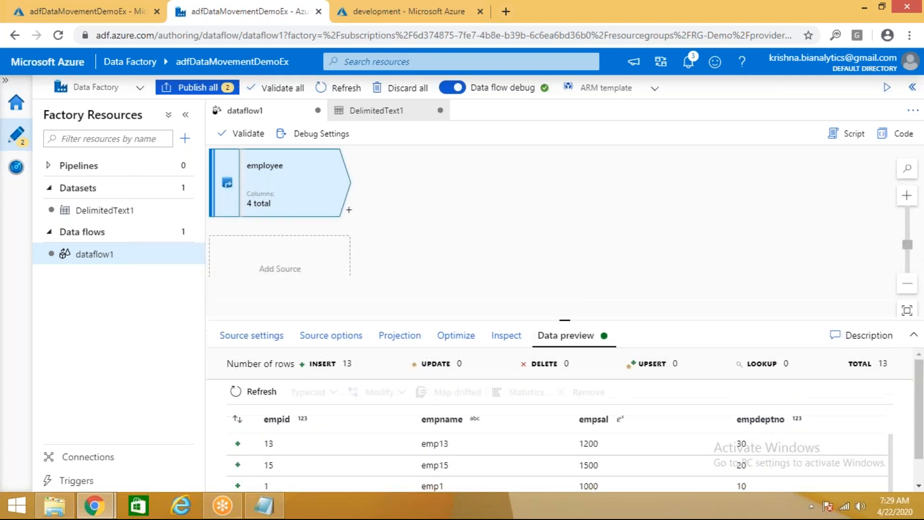
left_click(491, 233)
left_click(288, 283)
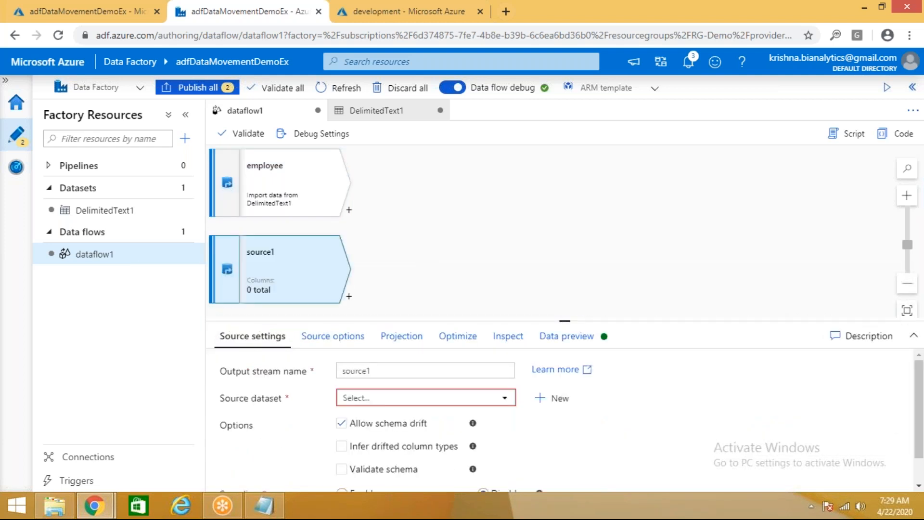
Step: Check which folders the development container's datafiles directory holds, then return to the data flow
left_click(367, 11)
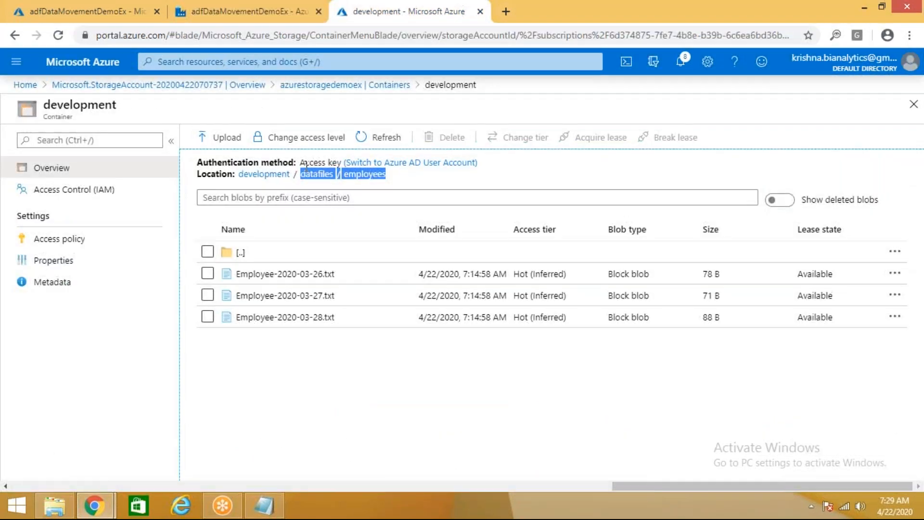
left_click(315, 175)
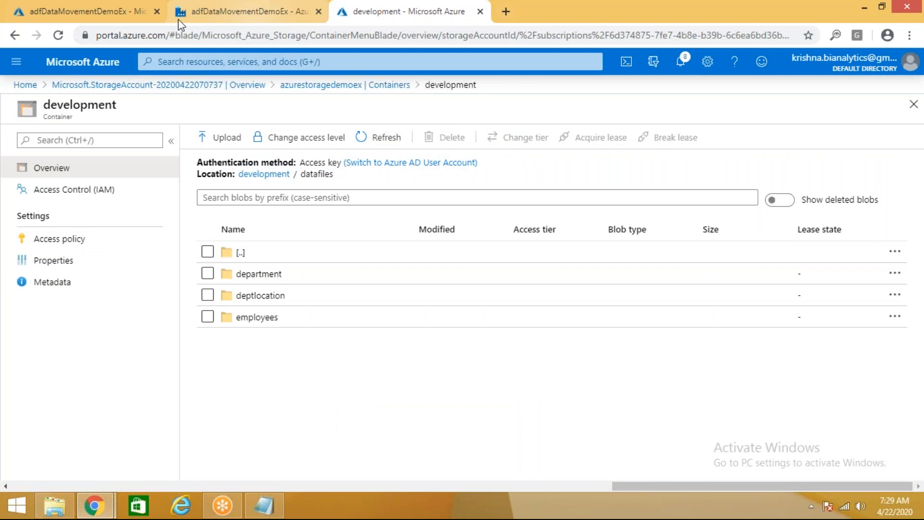
left_click(221, 17)
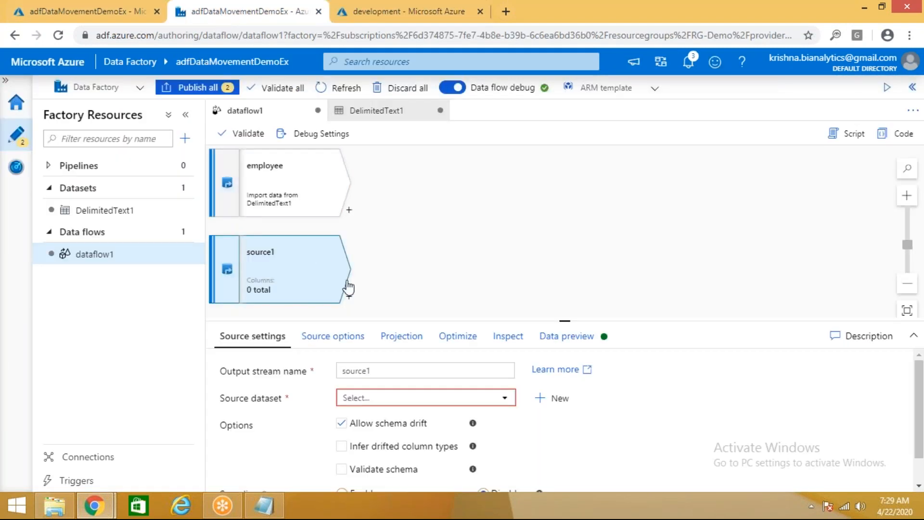
Step: Set the new source's output stream name to department
left_click(349, 297)
left_click(538, 204)
double_click(424, 371)
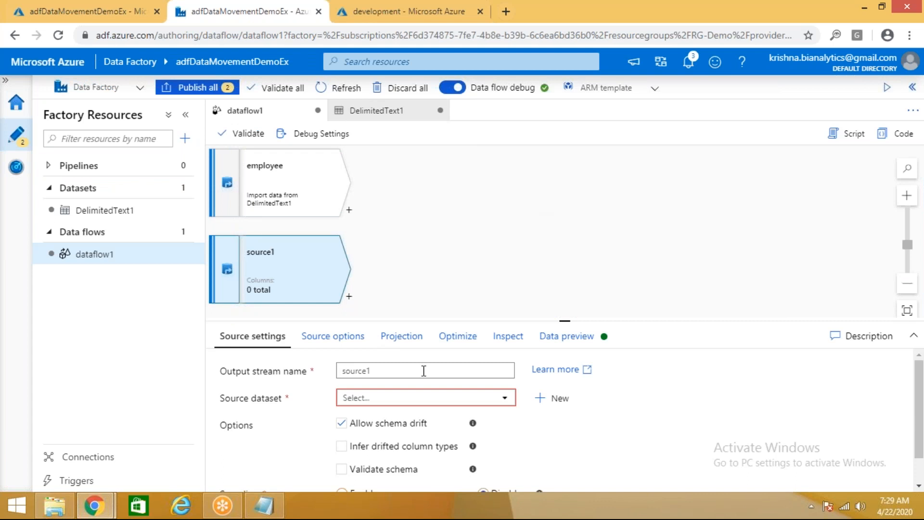
type("department")
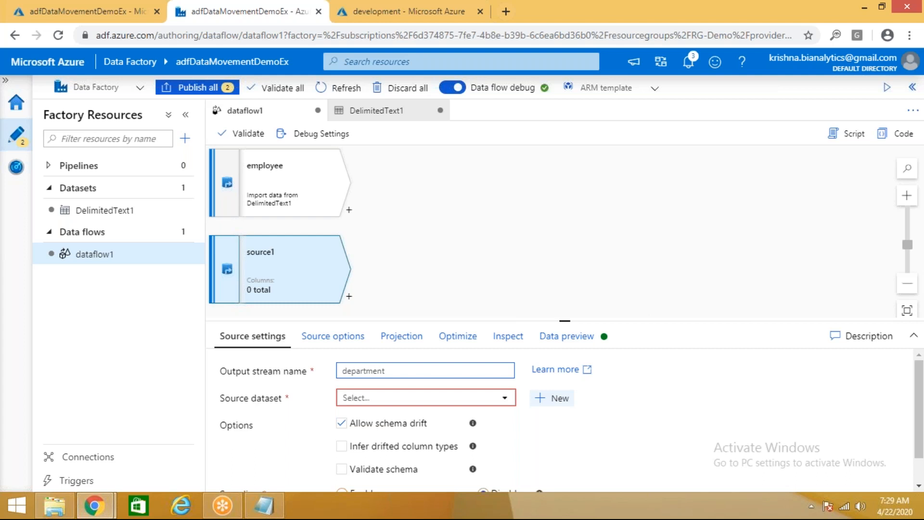
Step: Start a new Azure Blob Storage dataset in DelimitedText format for the department source, using the AzureBlobStorage1 linked service
left_click(552, 397)
left_click(559, 166)
left_click(564, 245)
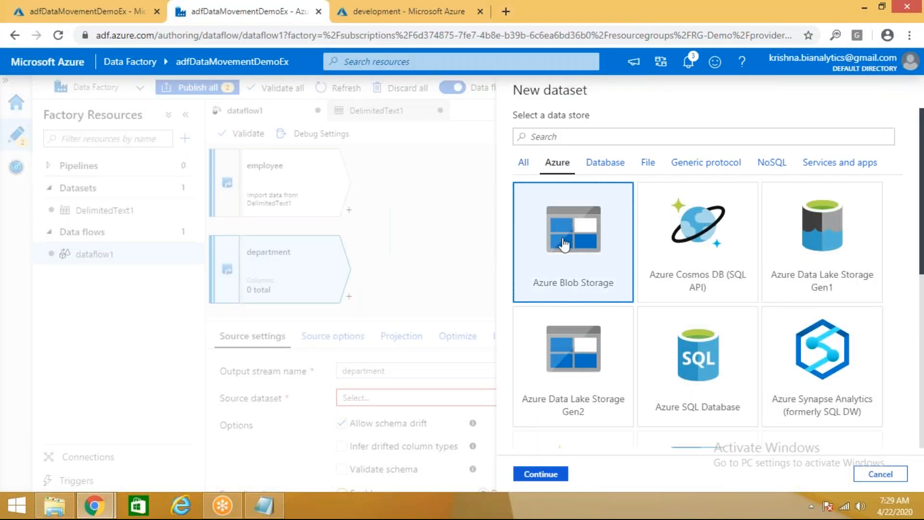
left_click(550, 475)
left_click(678, 207)
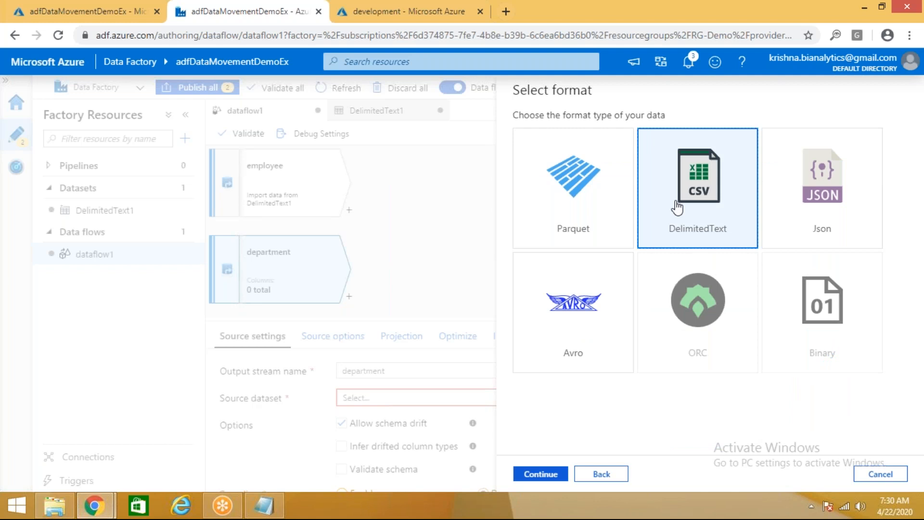
left_click(541, 475)
left_click(559, 170)
left_click(557, 255)
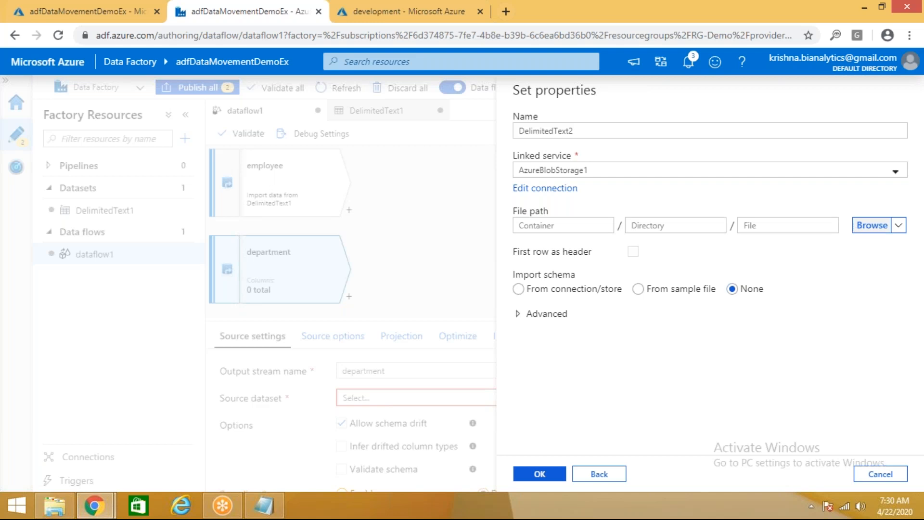
Step: Point the dataset's file path to development/datafiles/department and treat the first row as header
left_click(872, 224)
double_click(609, 175)
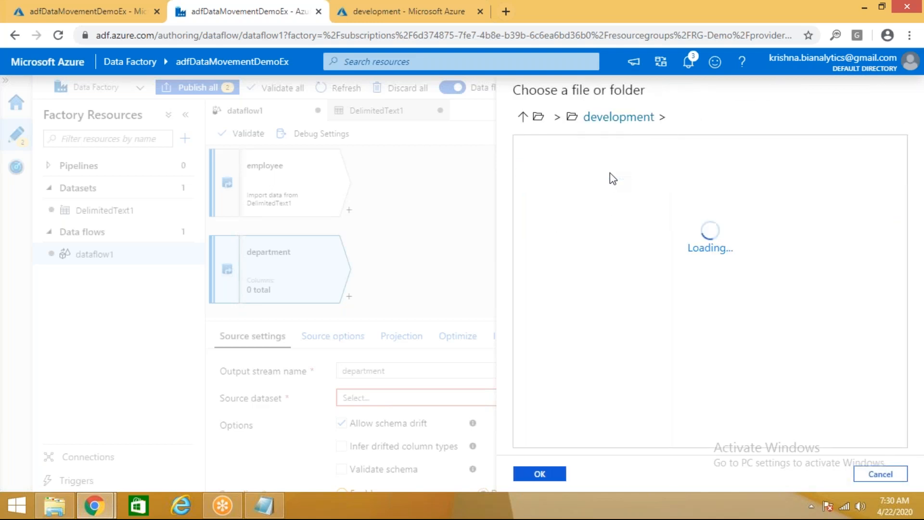
double_click(611, 174)
left_click(611, 174)
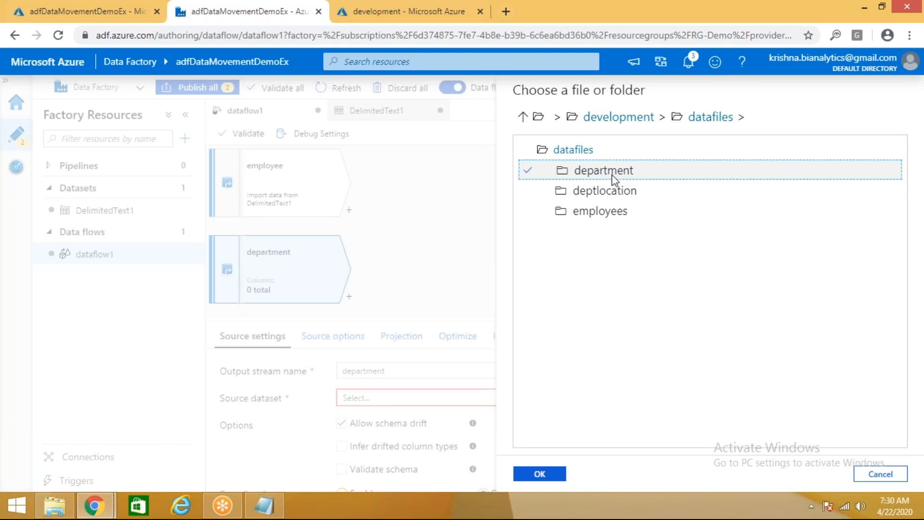
left_click(539, 474)
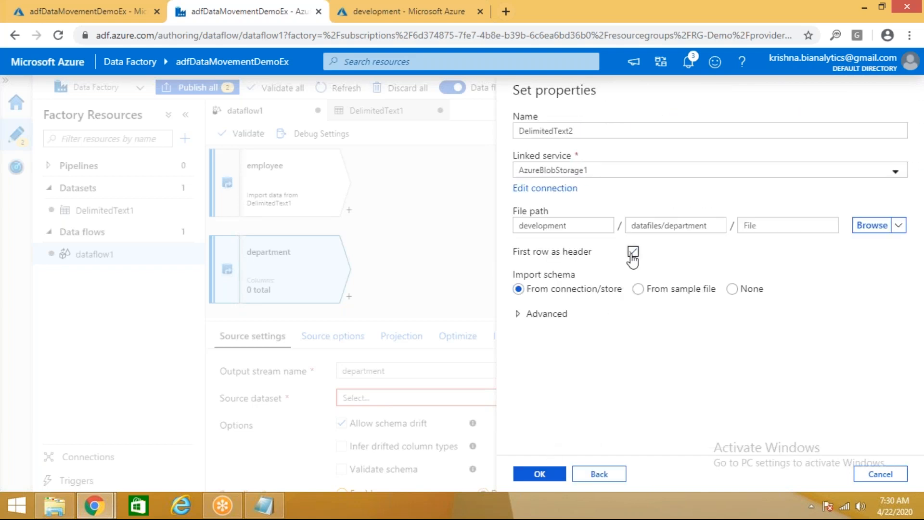
Step: Check the header row and delimiter in the local dept text file, then return to Data Factory and create the dataset
left_click(54, 506)
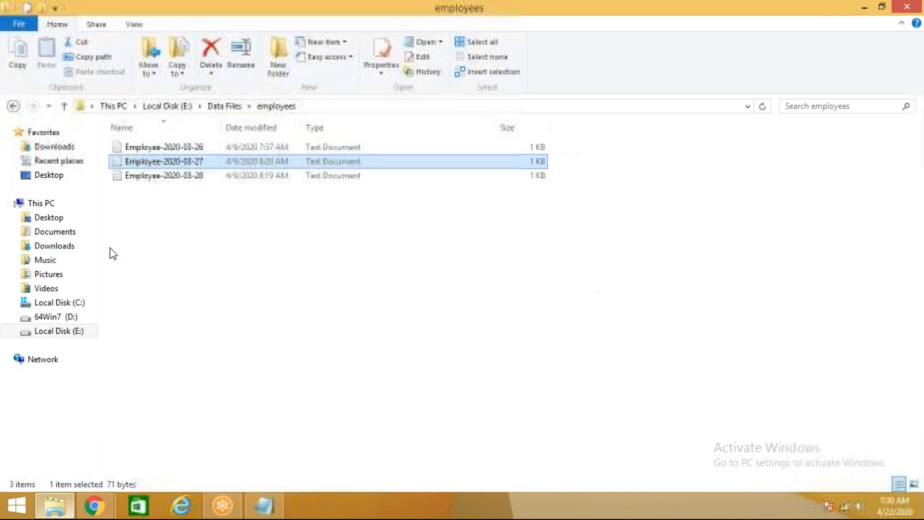
left_click(230, 111)
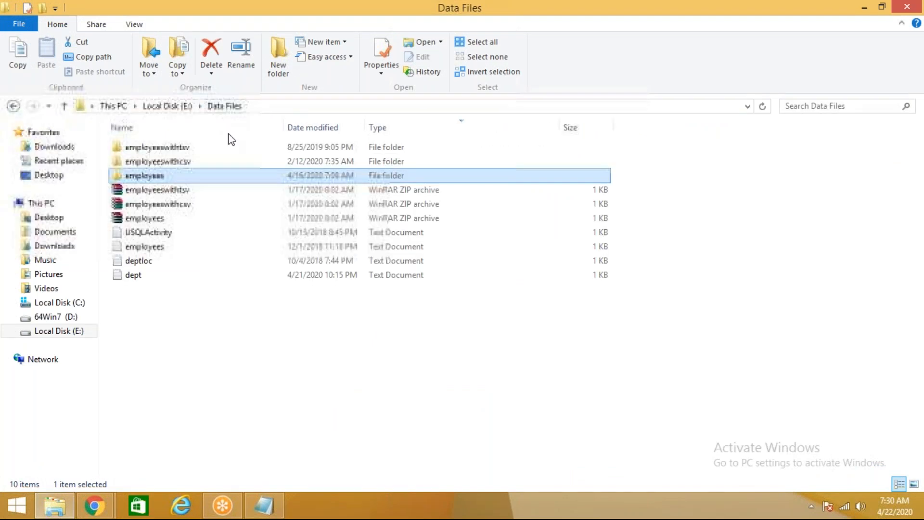
double_click(135, 271)
left_click_drag(20, 50, 217, 57)
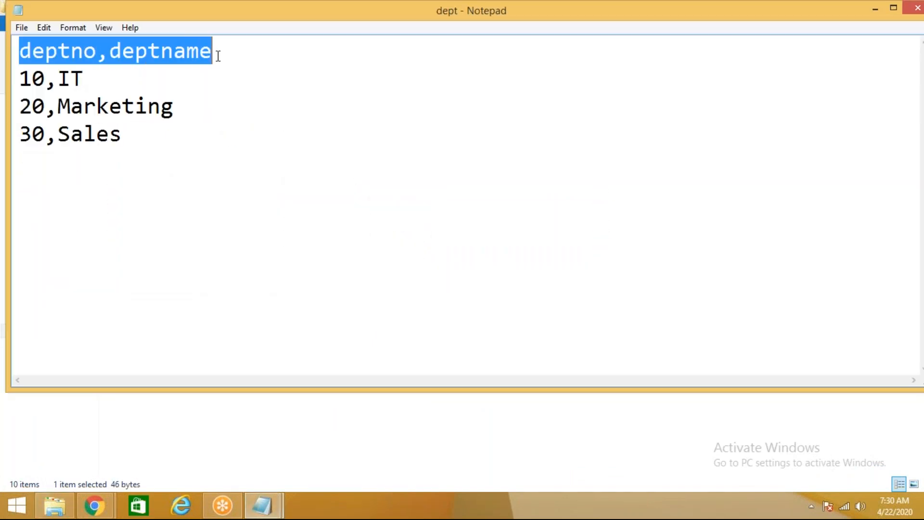
left_click_drag(55, 87, 50, 86)
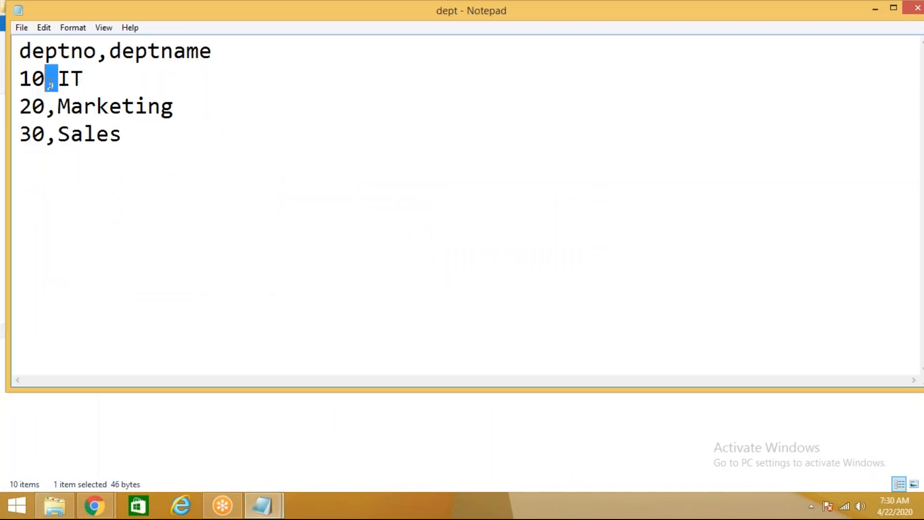
right_click(301, 13)
left_click(337, 96)
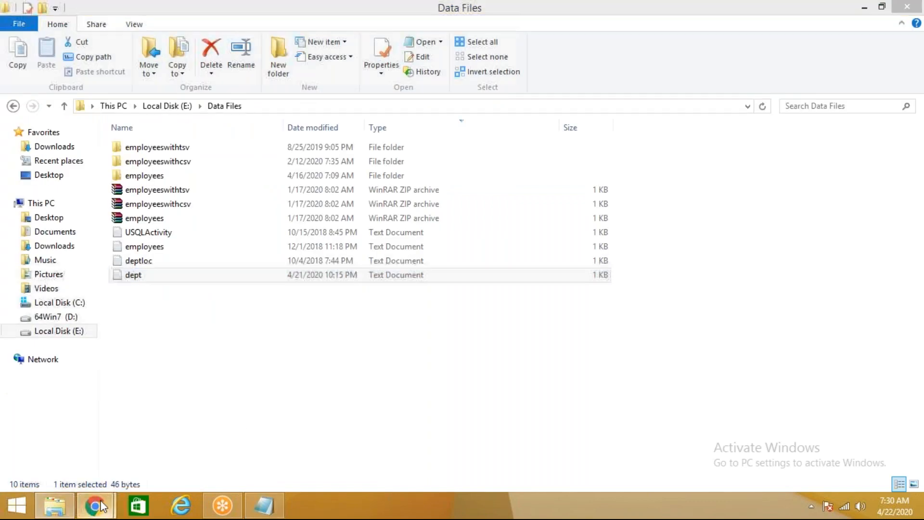
mouse_move(102, 507)
left_click(236, 430)
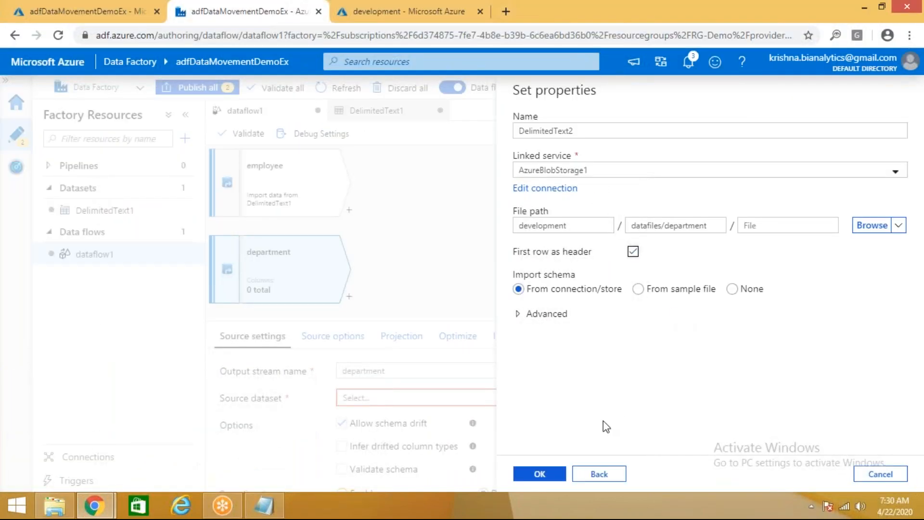
left_click(549, 474)
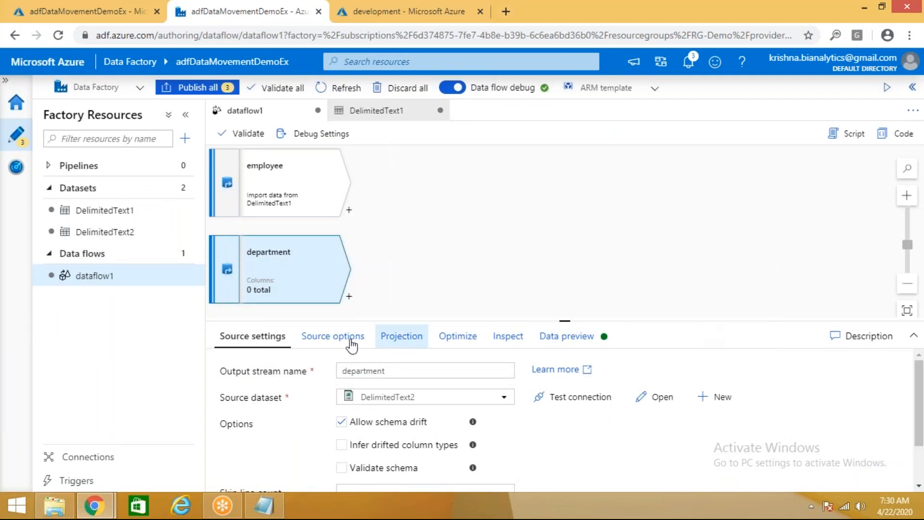
Step: Go to the department source's wildcard path setting and check which file the container's datafiles/department folder holds
left_click(348, 345)
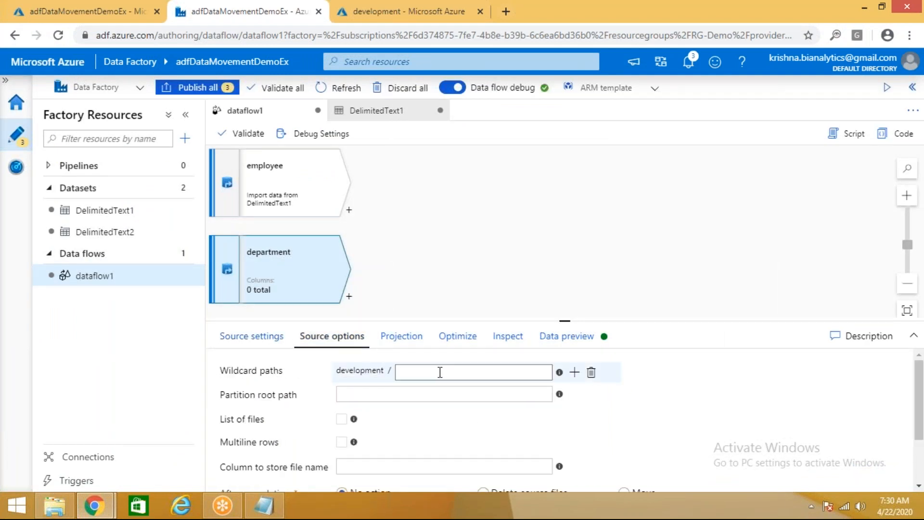
left_click(443, 372)
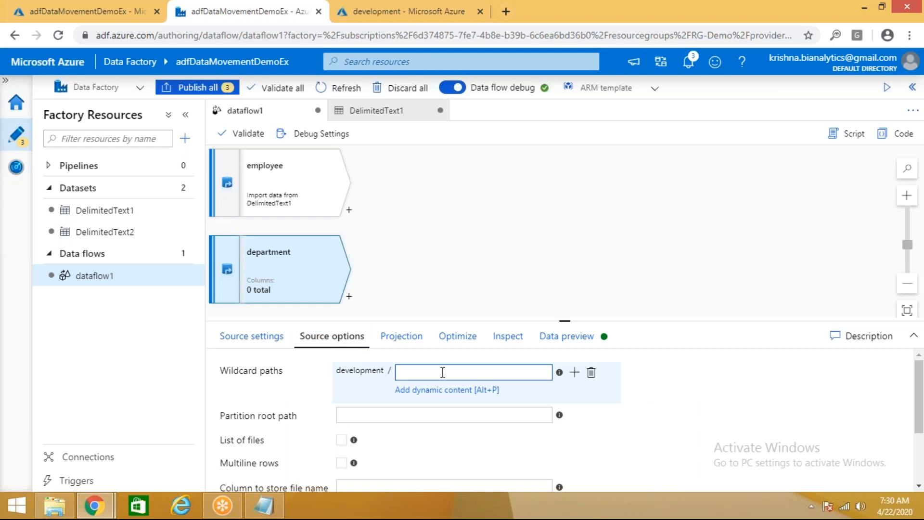
left_click(55, 505)
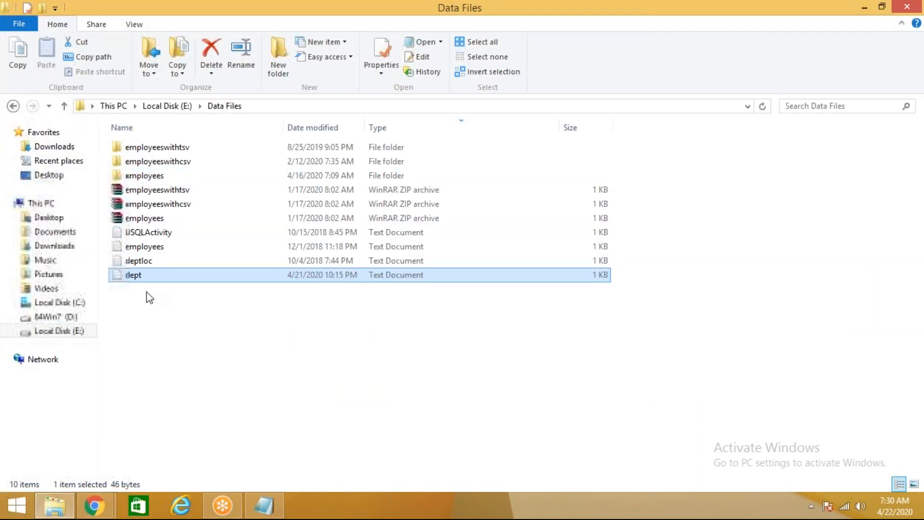
left_click(94, 505)
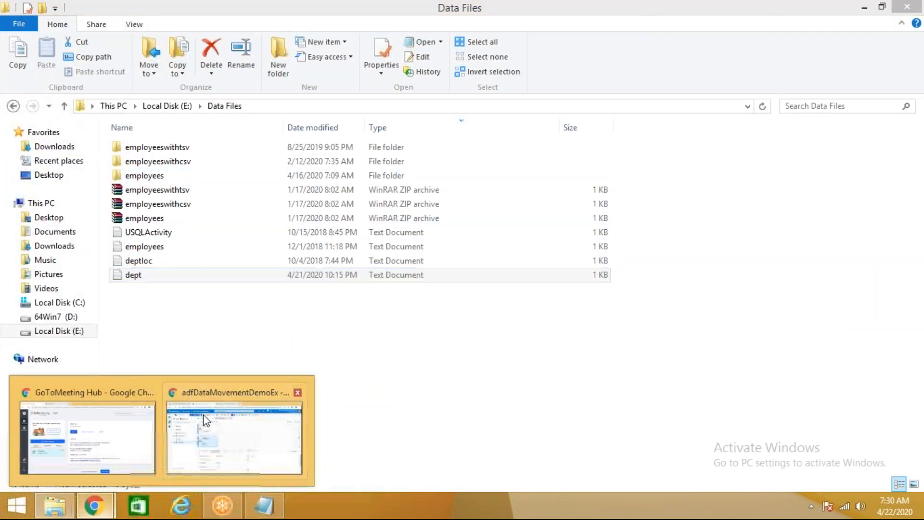
left_click(218, 393)
left_click(352, 19)
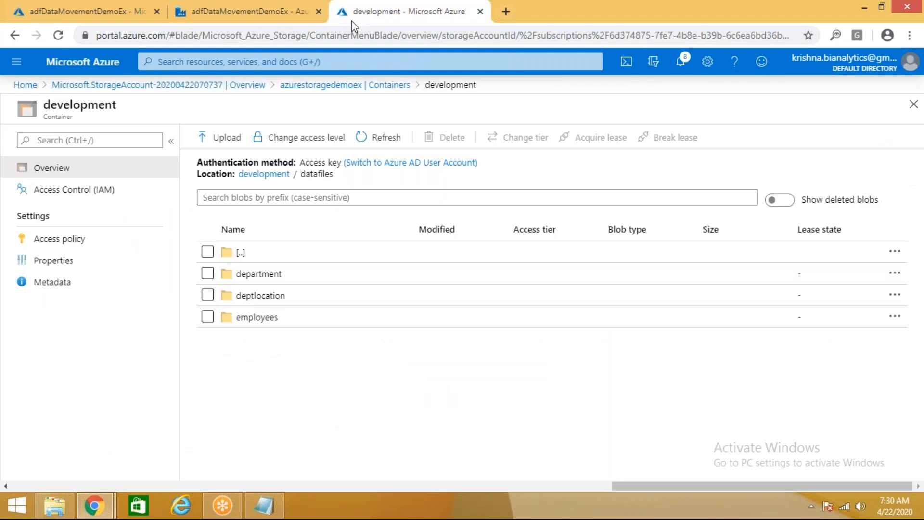
left_click(264, 278)
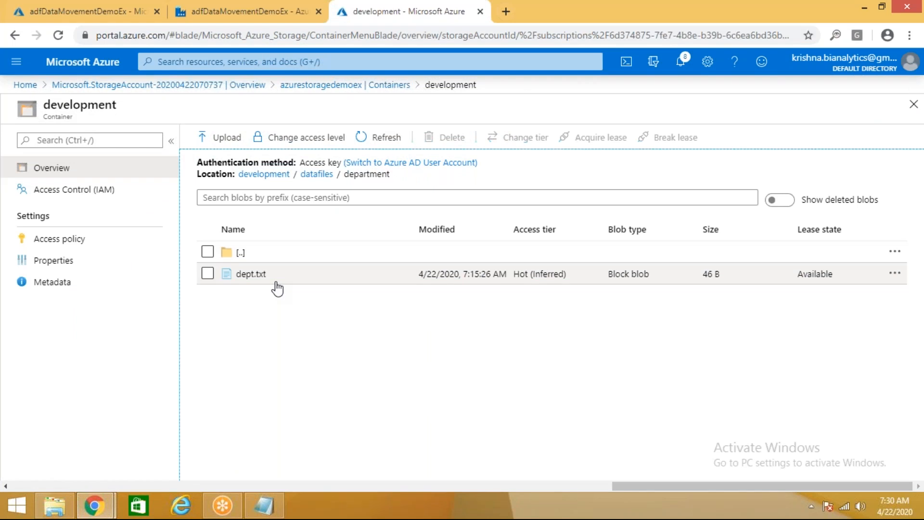
left_click(270, 15)
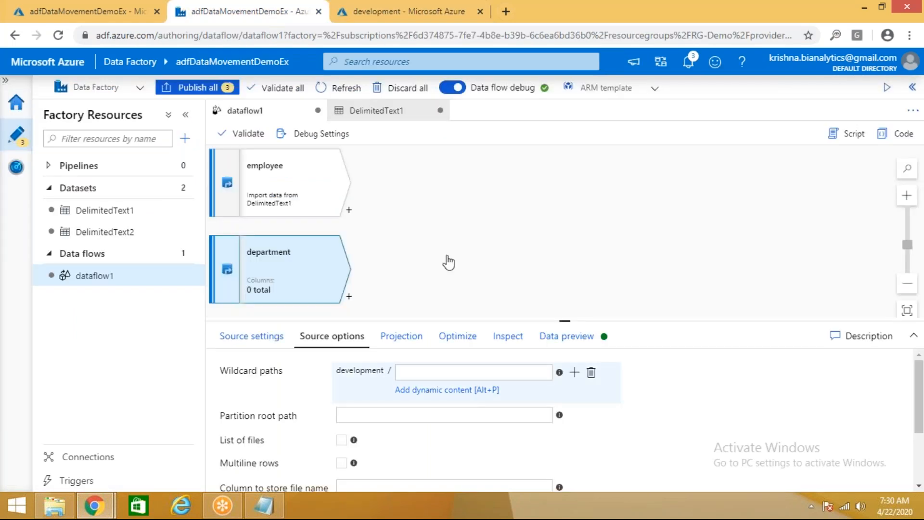
Step: Copy the datafiles / department part of the location path from the development container
left_click(369, 16)
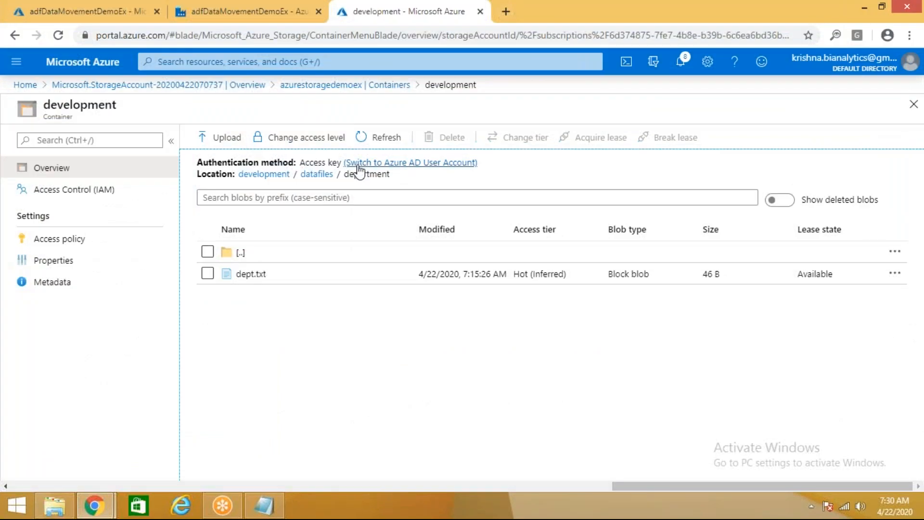
left_click_drag(389, 174, 304, 179)
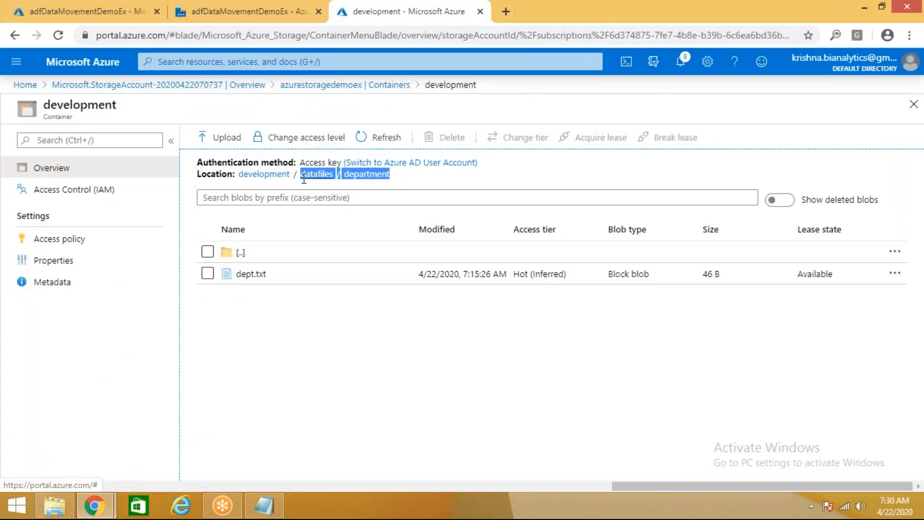
right_click(304, 179)
left_click(327, 280)
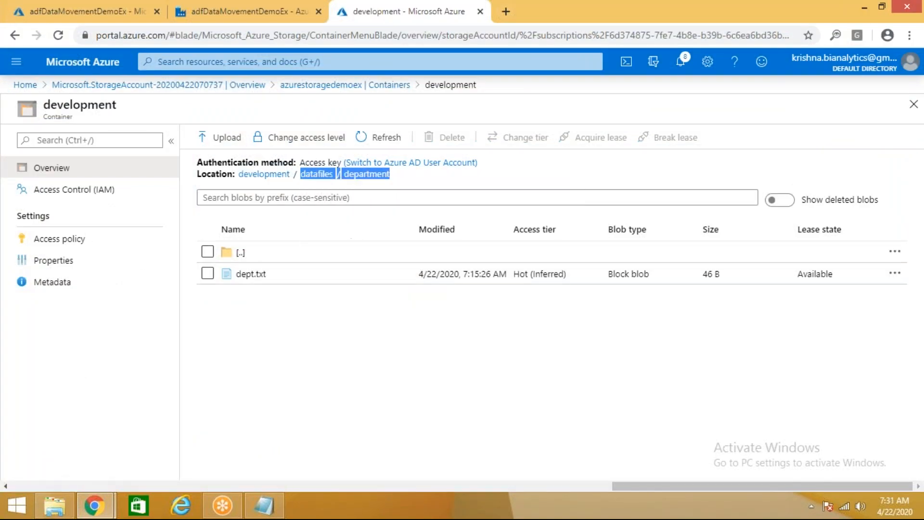
Step: Set the department source's wildcard path to the expression "datafiles/department/*.txt" in the data flow and save it
left_click(275, 18)
right_click(450, 149)
left_click(417, 145)
key("ctrl+v")
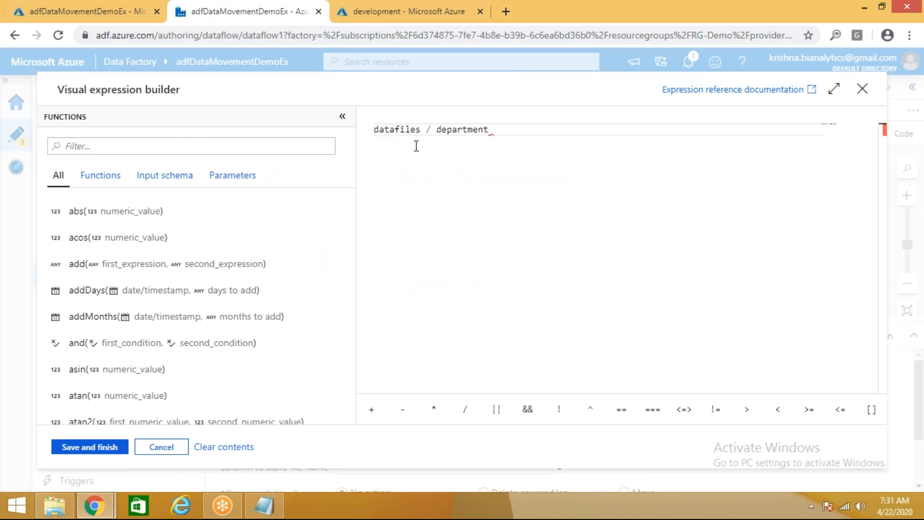
type("\"")
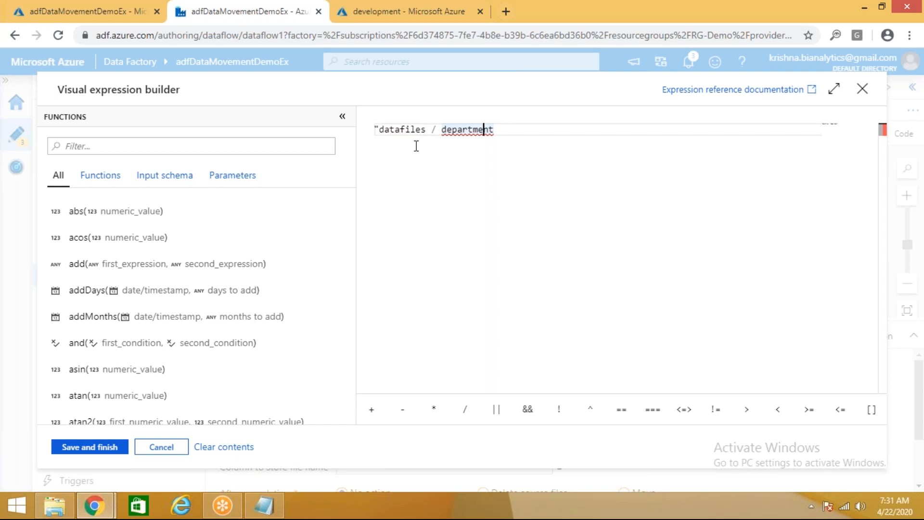
key("BackSpace")
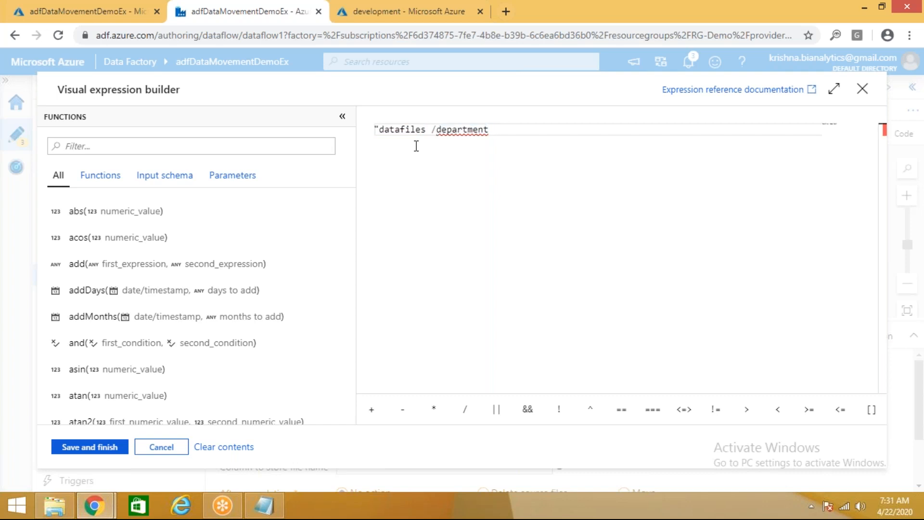
key("BackSpace")
type("/*.txt")
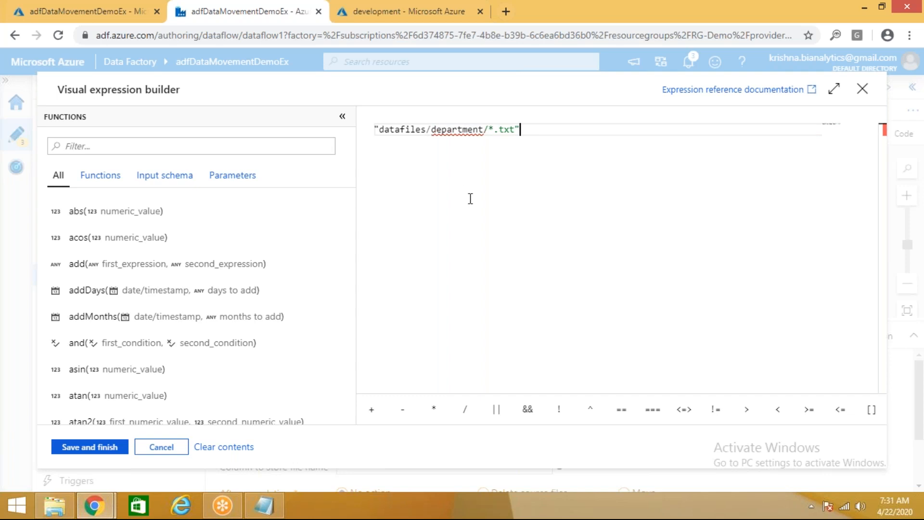
left_click(90, 447)
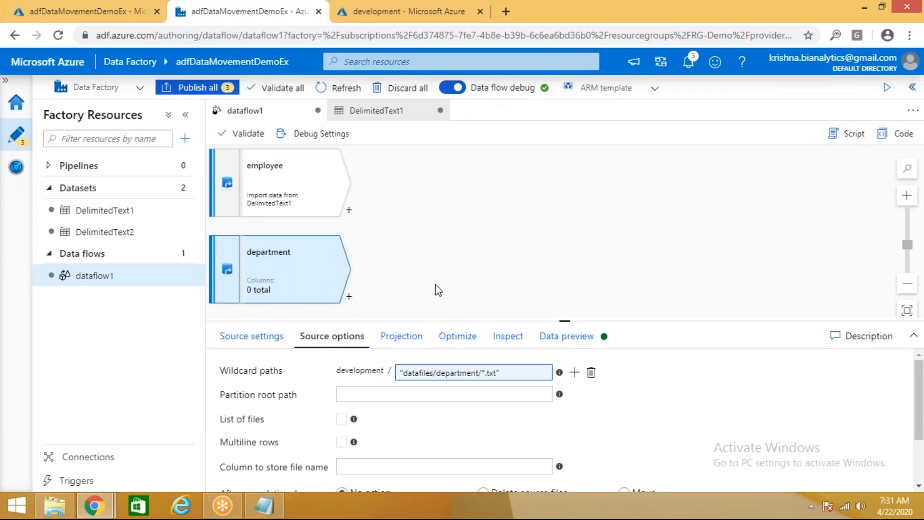
Step: Enlarge the settings area and import the schema into the department source's projection
left_click(412, 343)
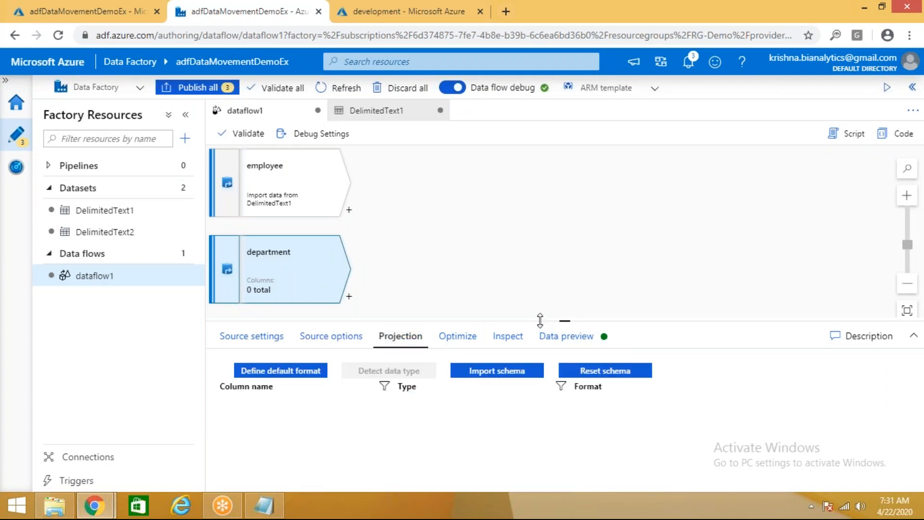
left_click_drag(540, 322, 539, 276)
left_click(504, 332)
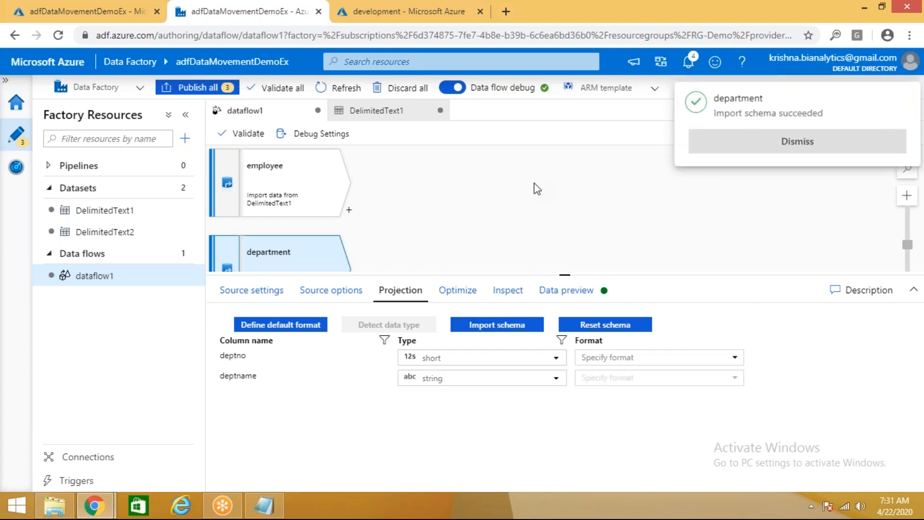
Step: Give the canvas slightly more height and reselect the department source to review its projected columns and types
left_click(537, 189)
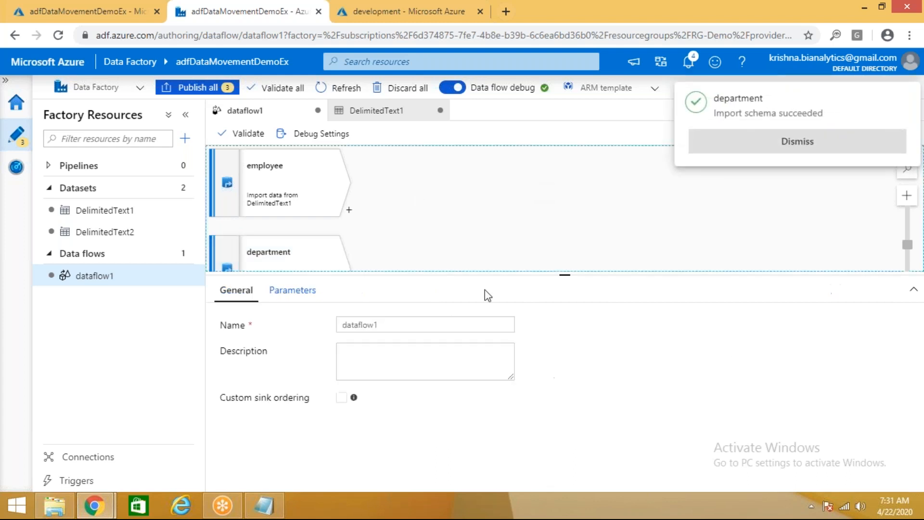
left_click(324, 254)
left_click_drag(654, 273, 655, 301)
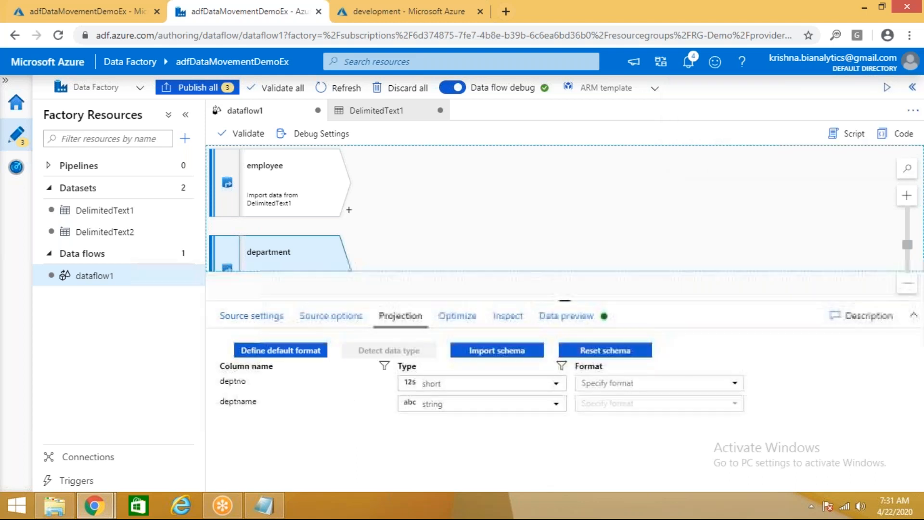
left_click(488, 188)
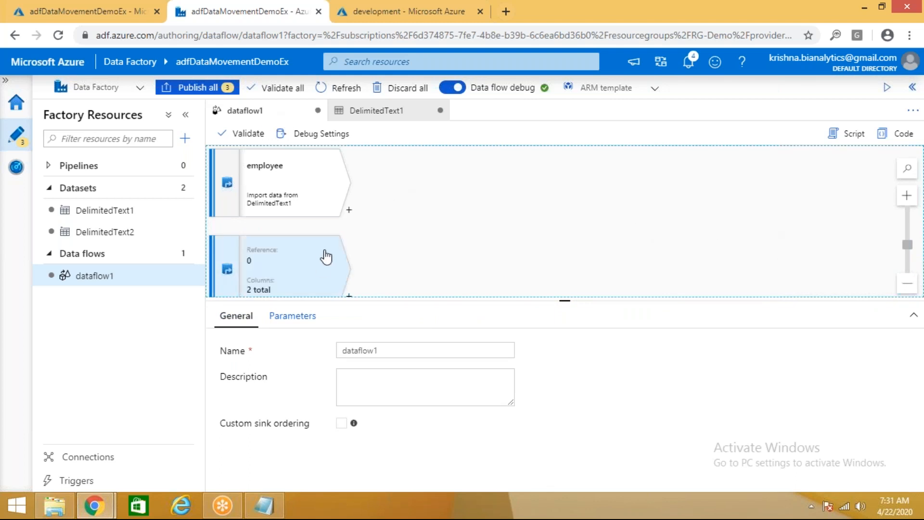
left_click(305, 258)
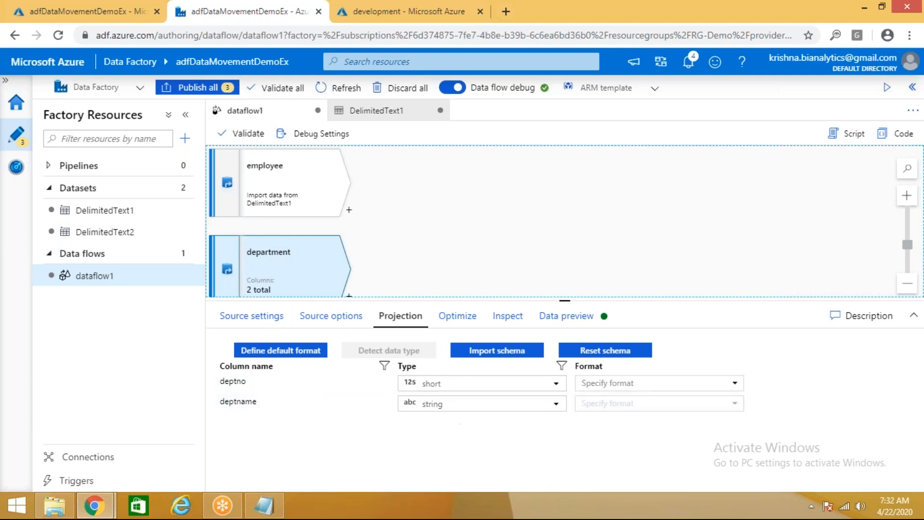
Step: Change the deptno column type to integer in the department source's projection
left_click_drag(514, 300, 513, 268)
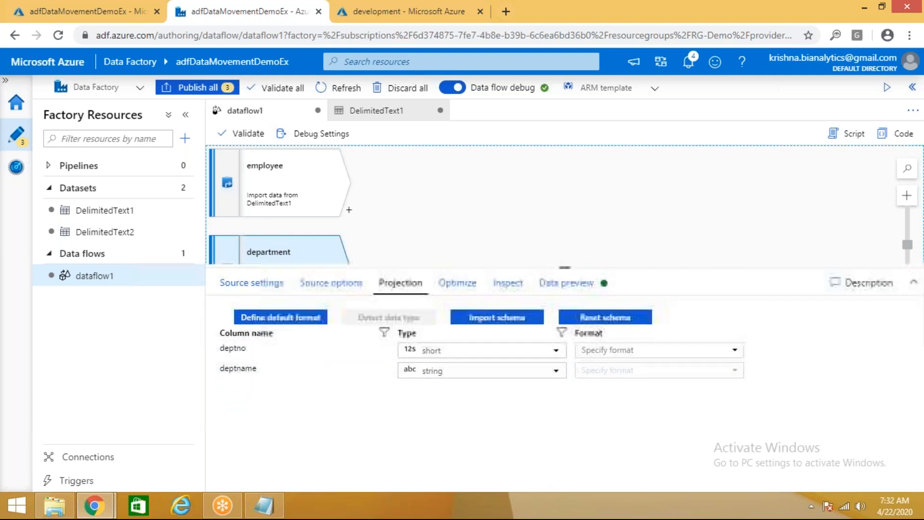
left_click(484, 350)
left_click(446, 419)
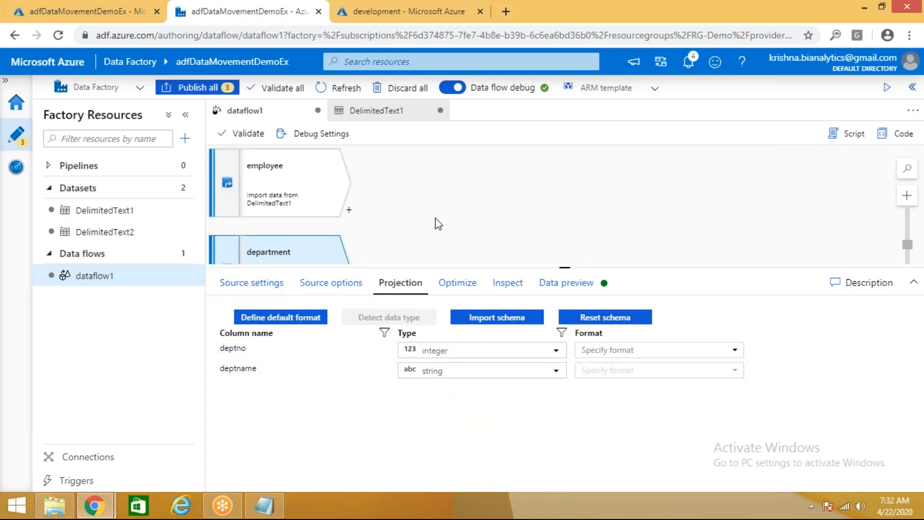
Step: Add a third source to the data flow below department and name its output stream deptlocation
left_click_drag(525, 267, 521, 333)
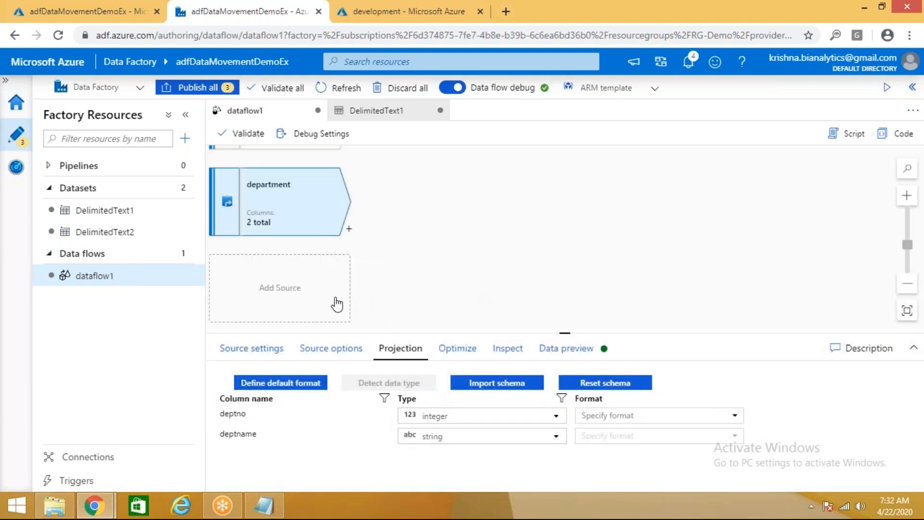
left_click(338, 301)
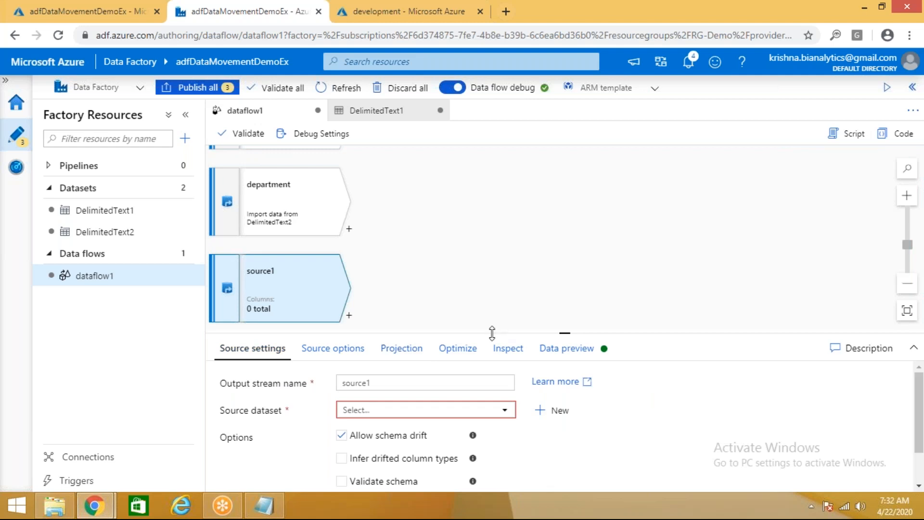
left_click_drag(495, 316, 494, 261)
double_click(356, 328)
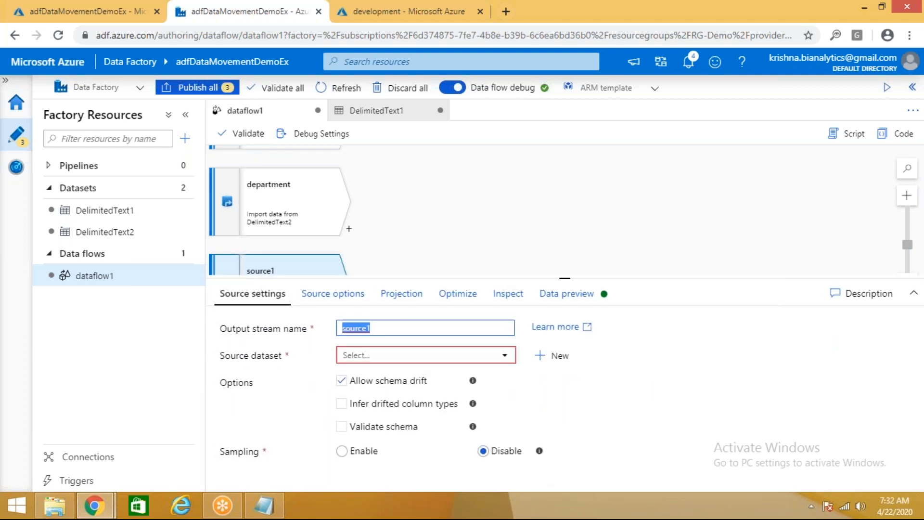
type("deptlocation")
Step: Start a new source dataset for deptlocation on Azure Blob Storage in DelimitedText format
left_click(551, 358)
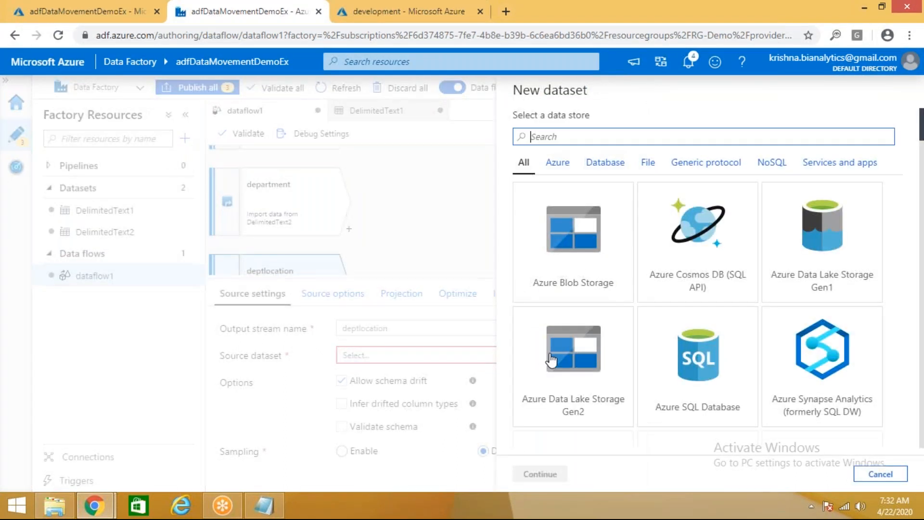
left_click(541, 474)
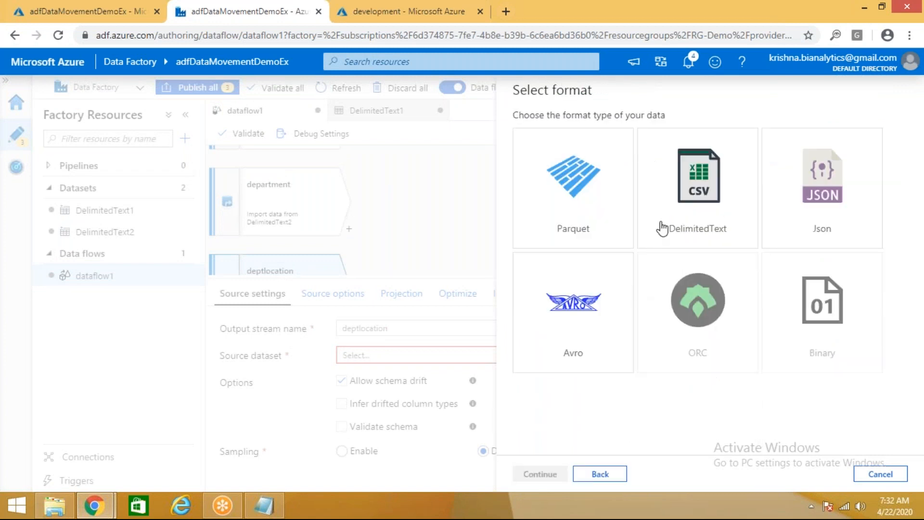
left_click(654, 236)
left_click(534, 474)
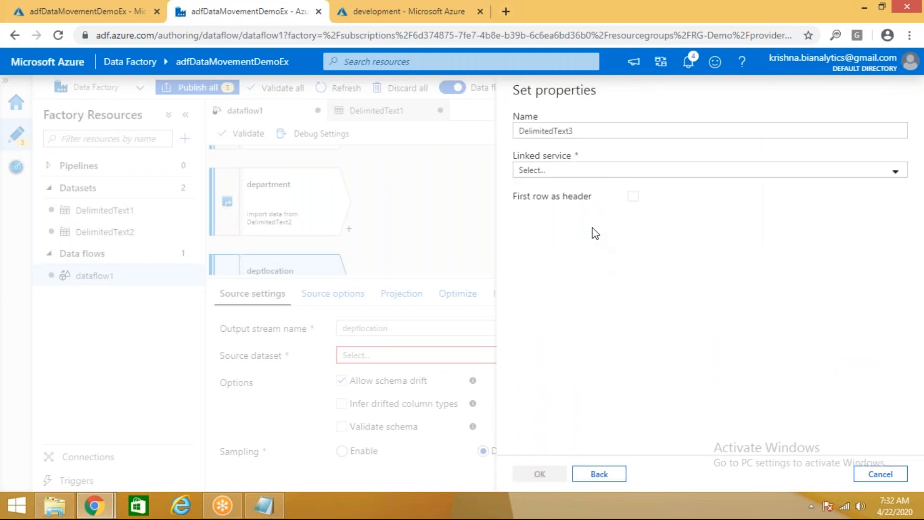
Step: Set the new dataset's linked service to AzureBlobStorage1 and treat the first row as header
left_click(591, 172)
left_click(569, 255)
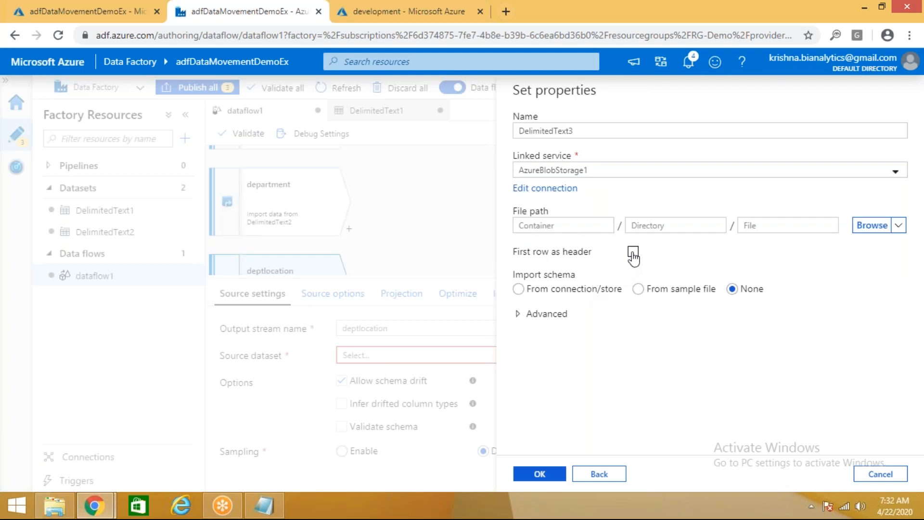
left_click(633, 252)
Step: Switch to File Explorer and check the header row of the deptloc text file in the Data Files folder
left_click(74, 506)
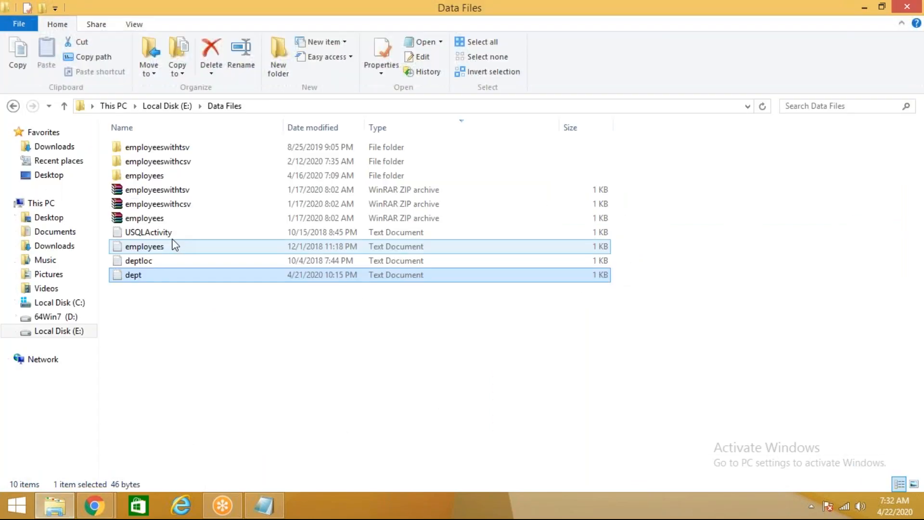
double_click(156, 262)
left_click_drag(201, 51, 20, 51)
right_click(266, 18)
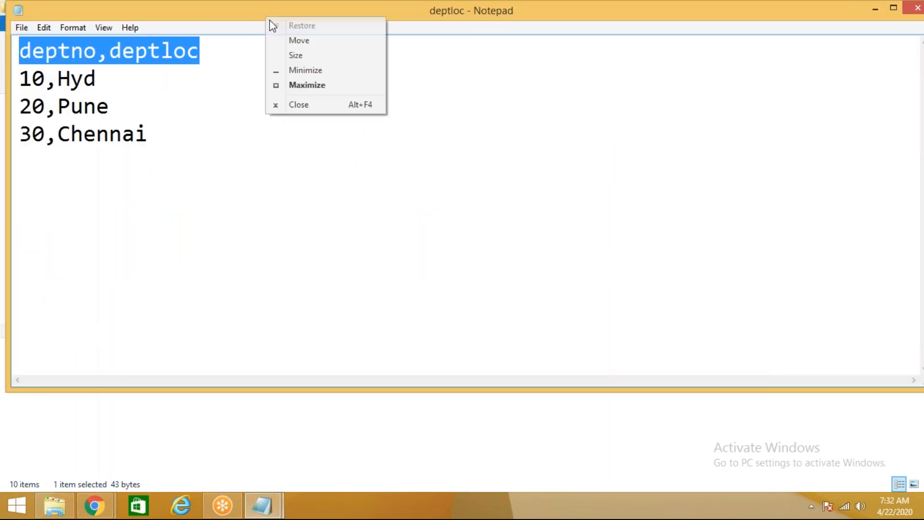
left_click(298, 104)
Step: Return to Data Factory in Chrome, set the dataset's file path to development/datafiles/deptlocation, and create the dataset
mouse_move(95, 505)
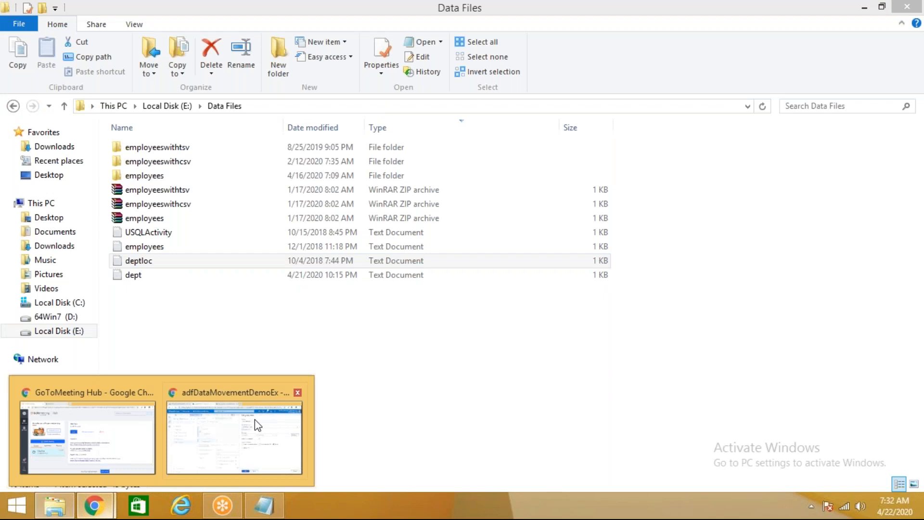
left_click(255, 419)
left_click(869, 227)
left_click(585, 170)
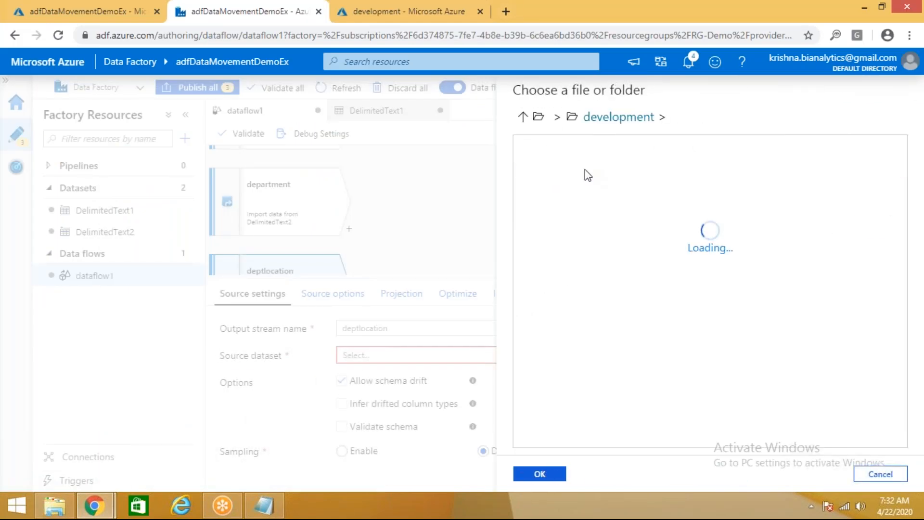
left_click(586, 172)
left_click(596, 193)
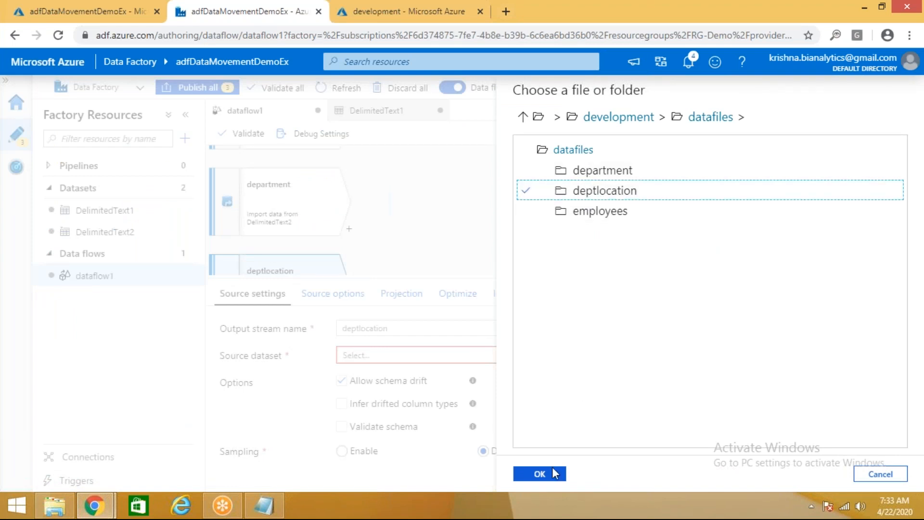
left_click(554, 476)
left_click(554, 475)
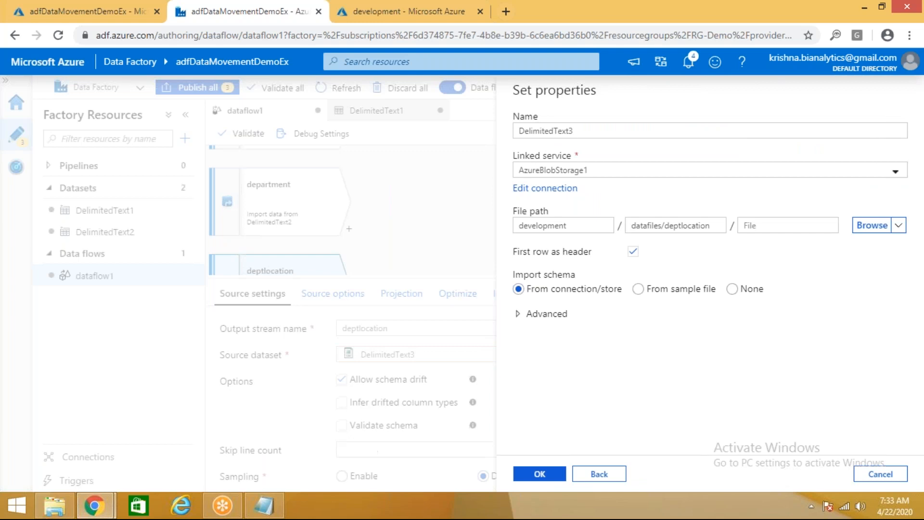
Step: Open the expression builder for the deptlocation source's wildcard path
left_click(337, 299)
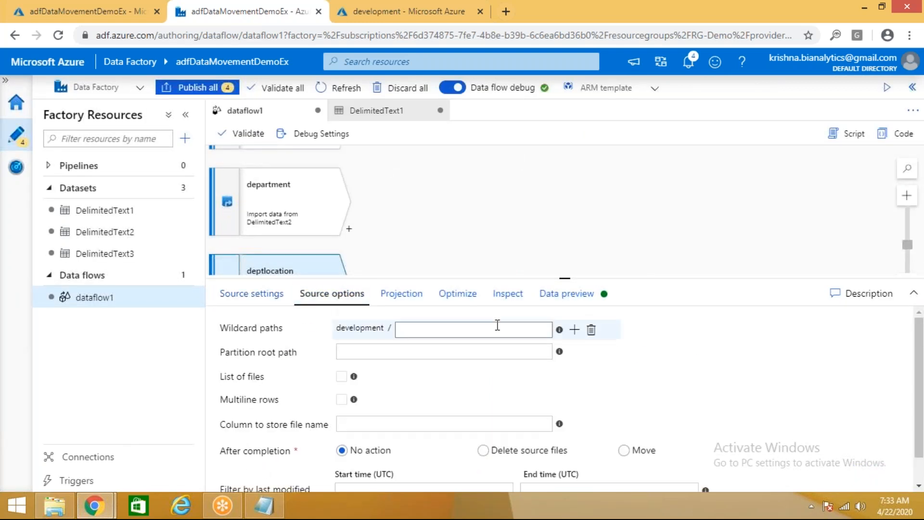
left_click(474, 330)
left_click(469, 348)
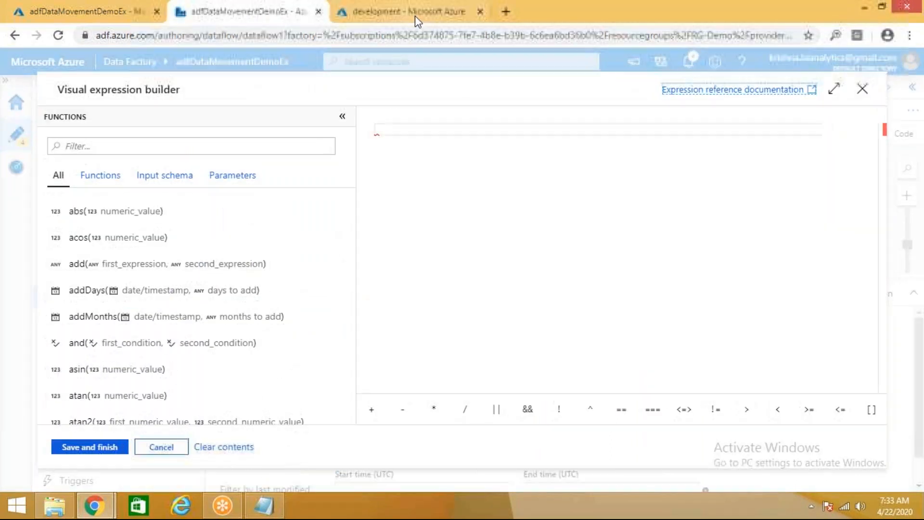
Step: In the storage portal's development container, go to the deptlocation folder and copy its datafiles / deptlocation path
left_click(415, 15)
left_click_drag(391, 174, 311, 188)
left_click(315, 175)
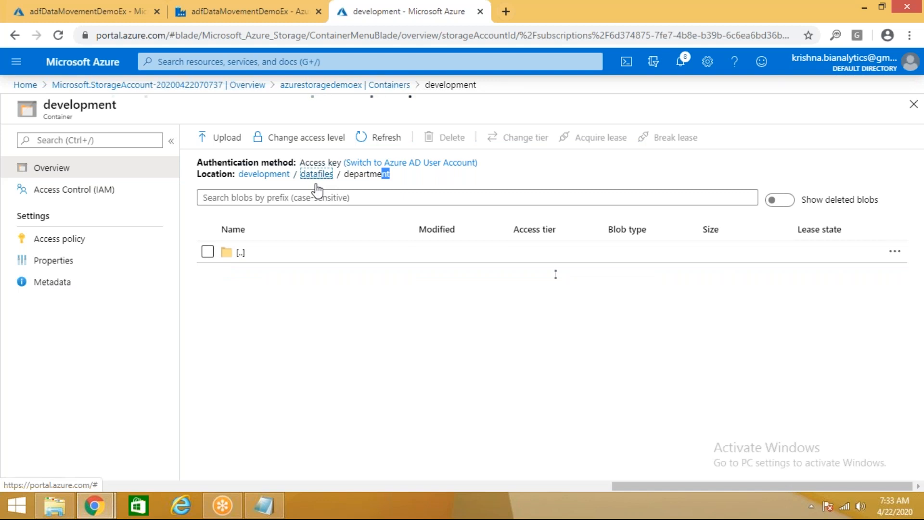
left_click(260, 296)
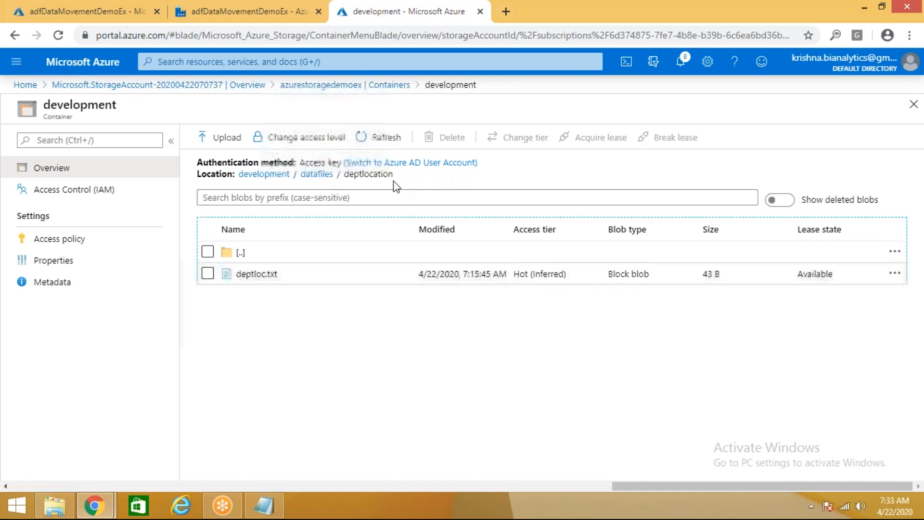
left_click_drag(393, 174, 300, 174)
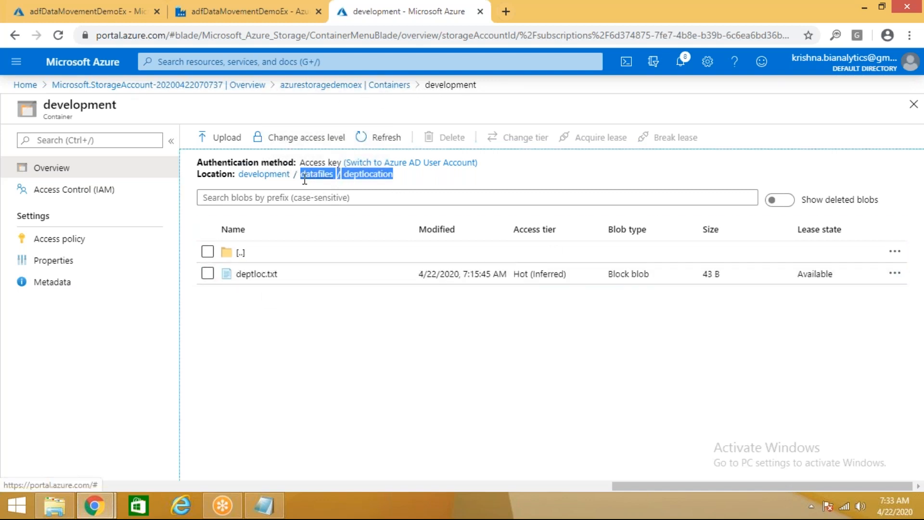
right_click(372, 174)
left_click(398, 184)
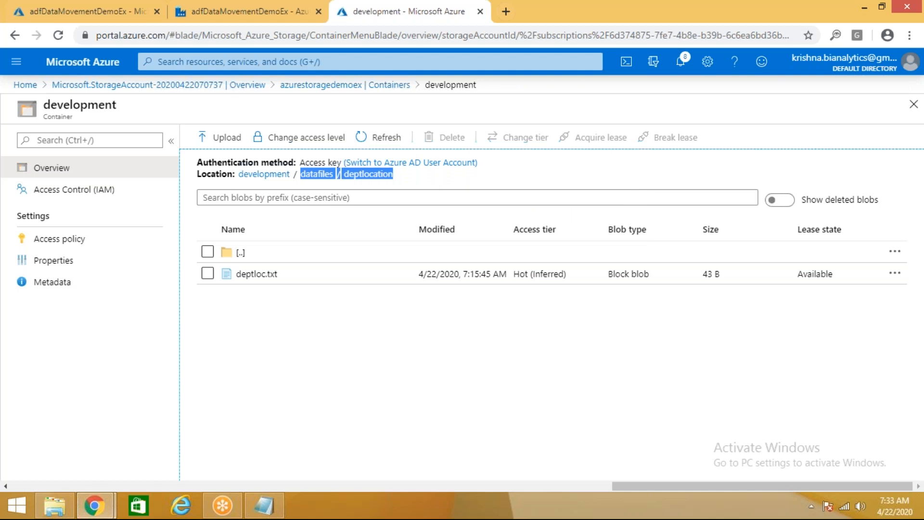
Step: Back in Data Factory, set the wildcard path expression to "datafiles/deptlocation/*.txt" using the copied path without spaces, and save it
key("ctrl+shift+Tab")
left_click(405, 165)
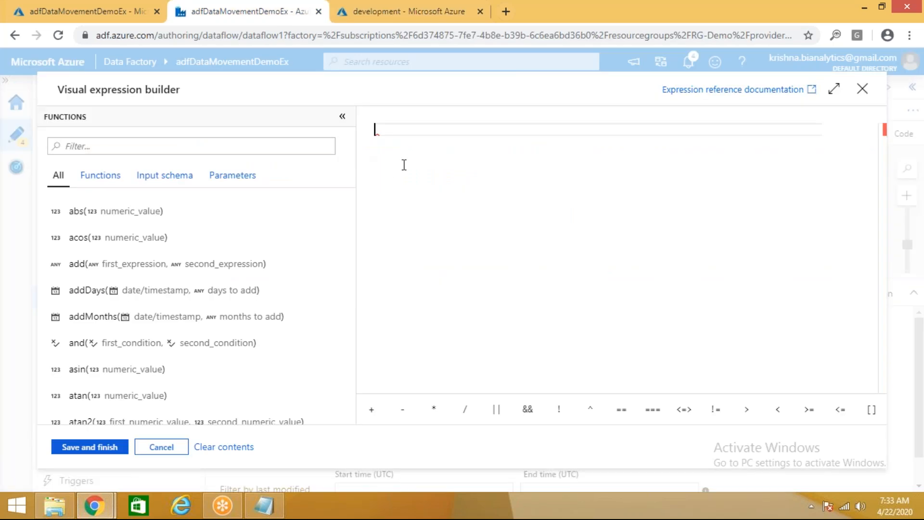
key("ctrl+v")
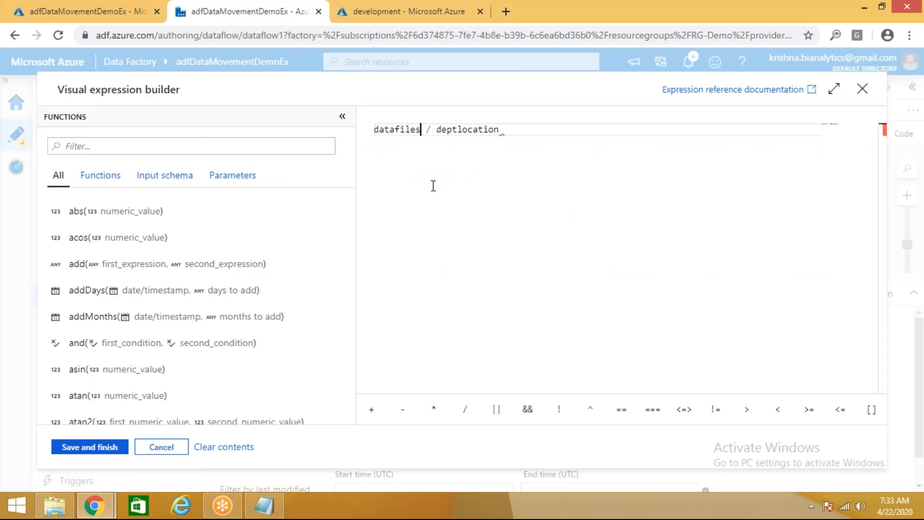
key("Delete")
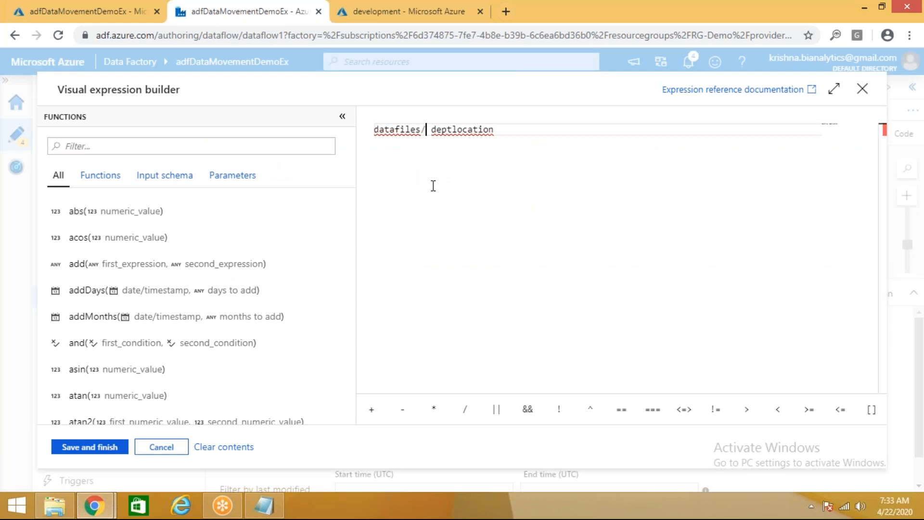
key("Delete")
key("Home")
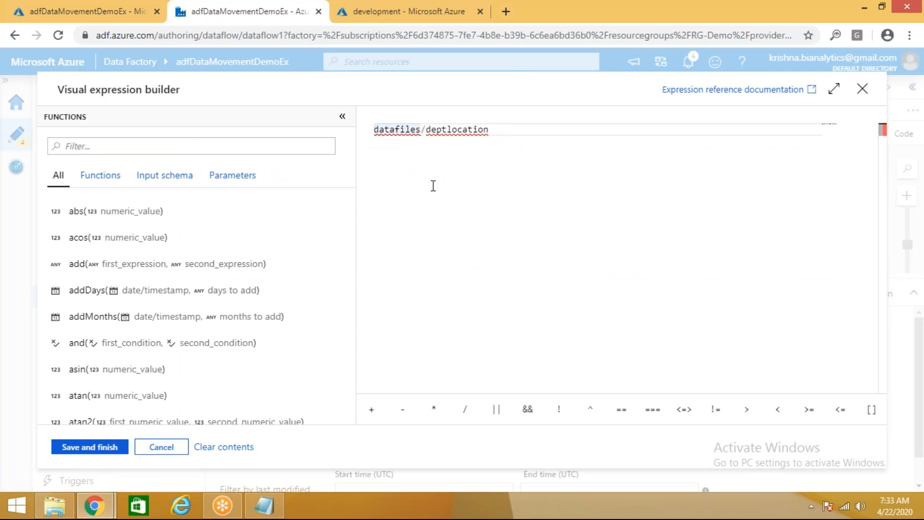
type("\"")
key("End")
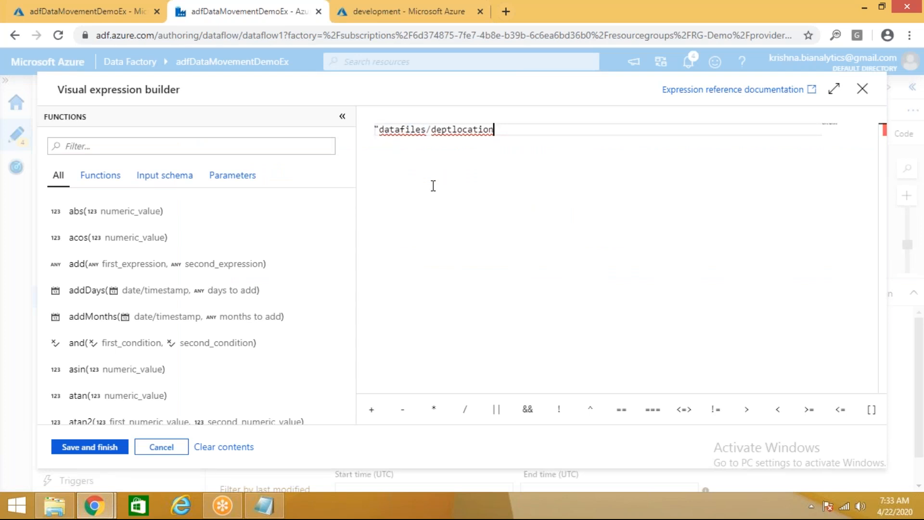
type("/*.txt\"")
left_click(105, 449)
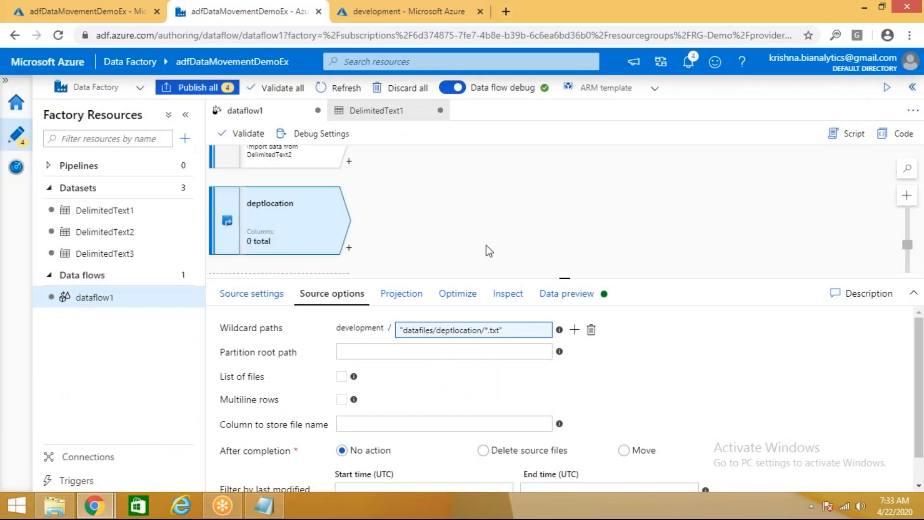
Step: Import the deptlocation source's schema and change its deptno column type to integer
left_click(404, 299)
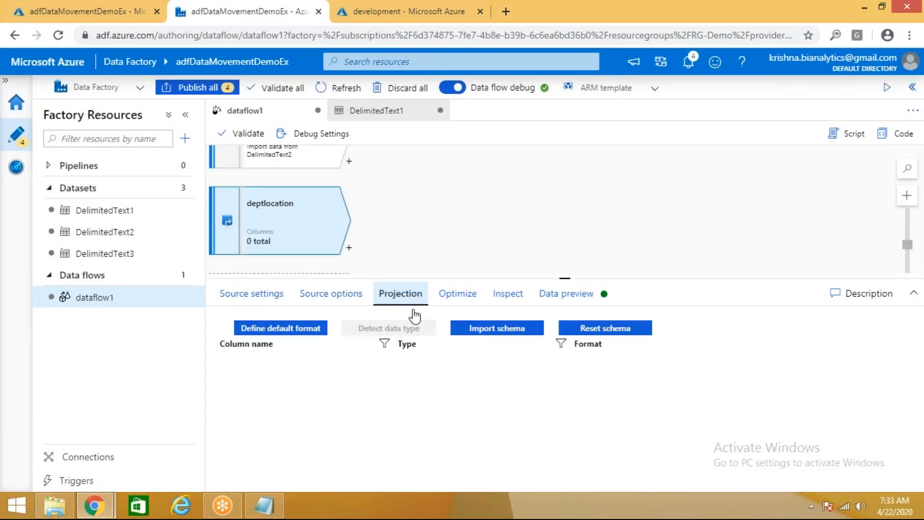
left_click(484, 329)
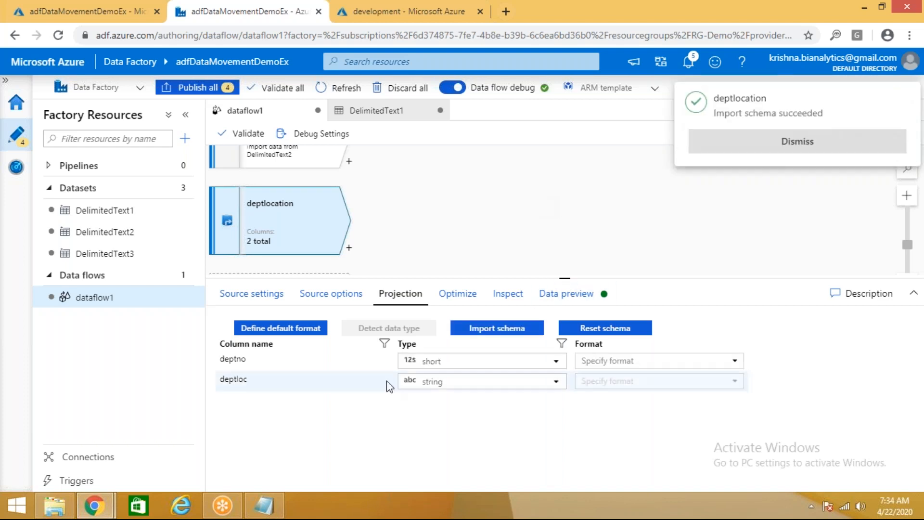
left_click(475, 362)
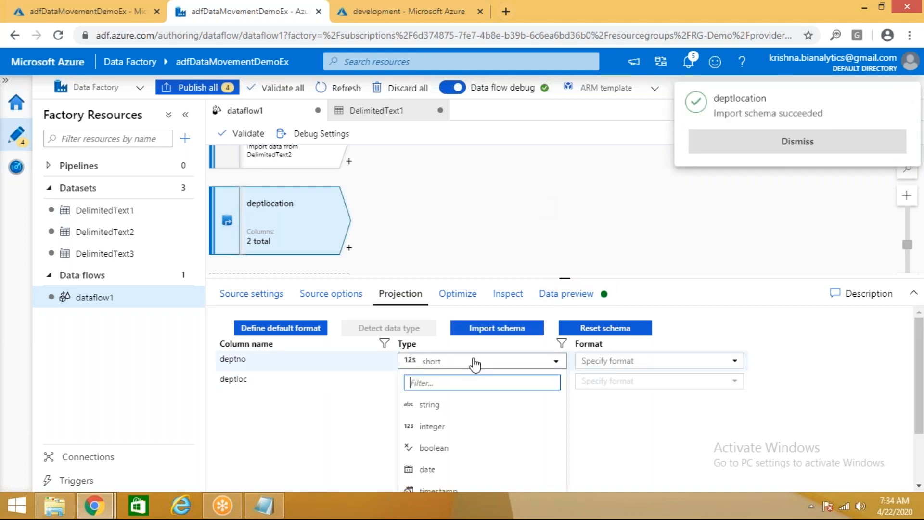
left_click(442, 428)
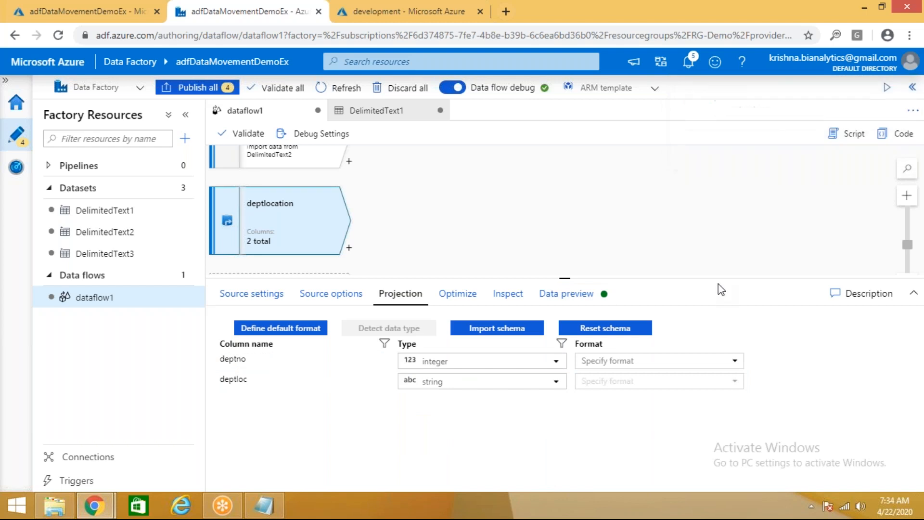
Step: Review the deptlocation source's Optimize and Inspect settings and refresh its data preview
left_click_drag(721, 277, 721, 300)
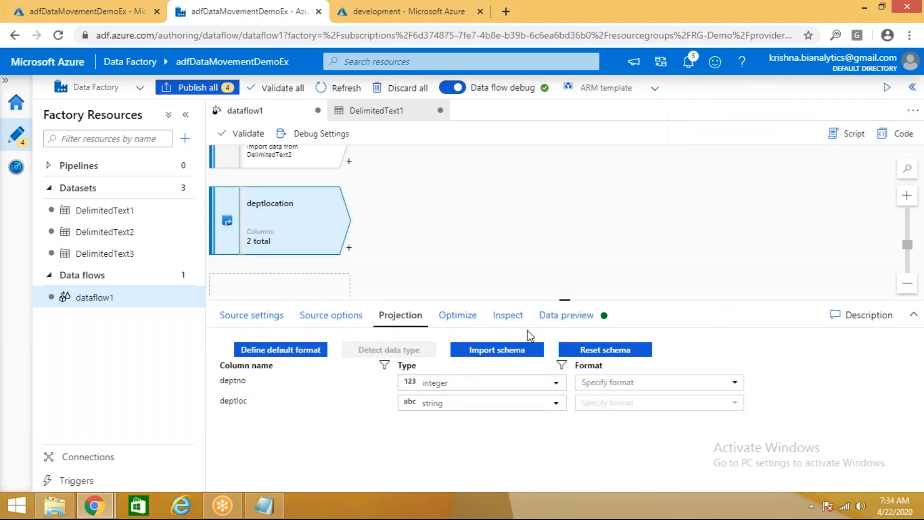
left_click(461, 320)
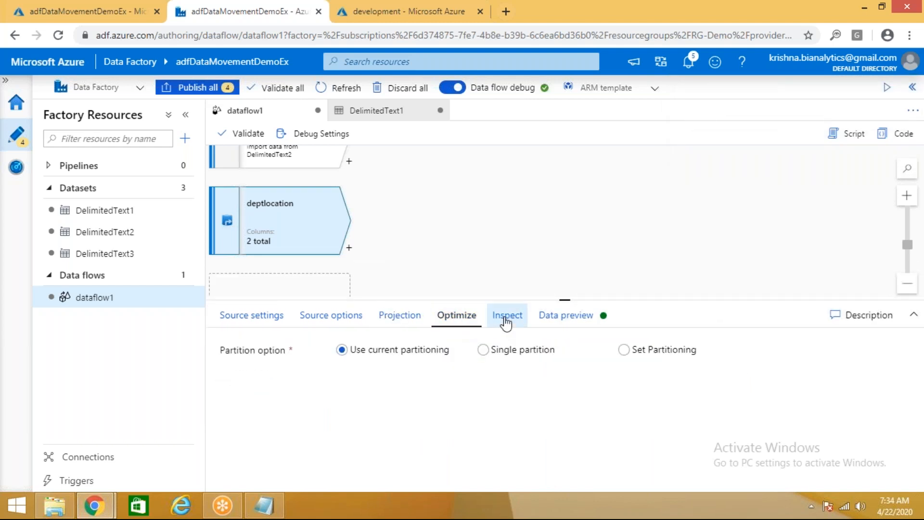
left_click(506, 321)
left_click(547, 320)
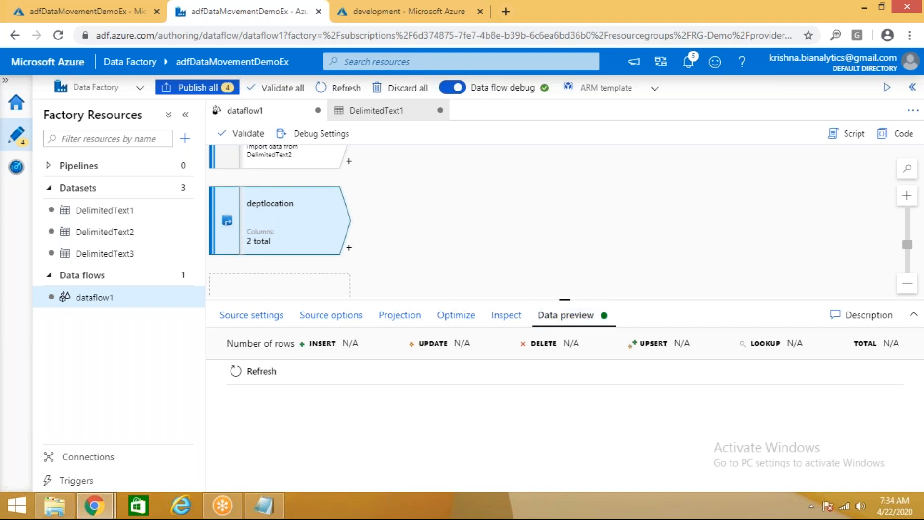
left_click(255, 371)
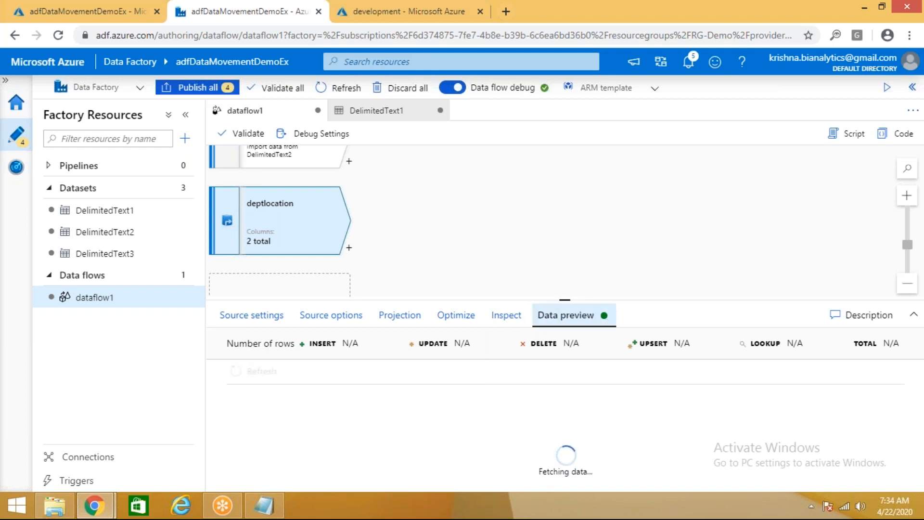
Step: Add a Lookup transformation after the employee source and enlarge the settings area to show its lookup settings
left_click_drag(632, 301, 633, 281)
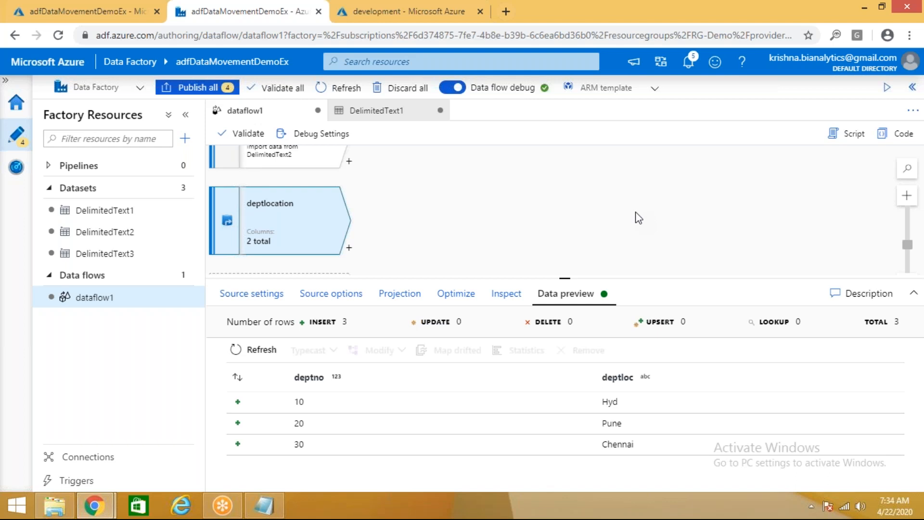
left_click_drag(662, 278, 654, 335)
scroll(599, 260, "up", 3)
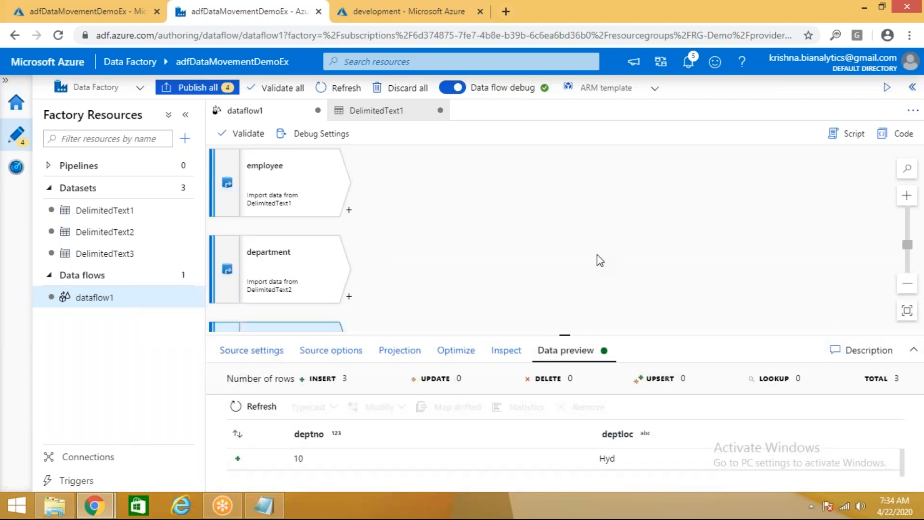
left_click_drag(630, 335, 635, 407)
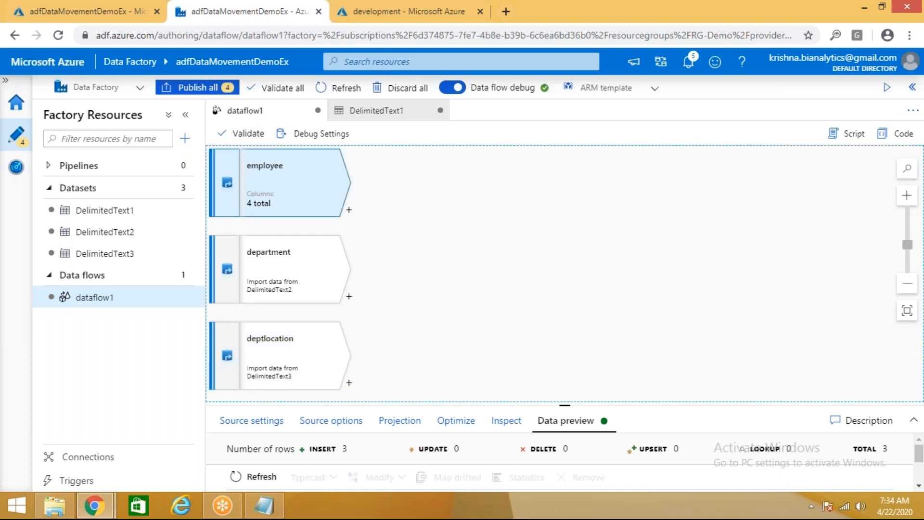
left_click(349, 211)
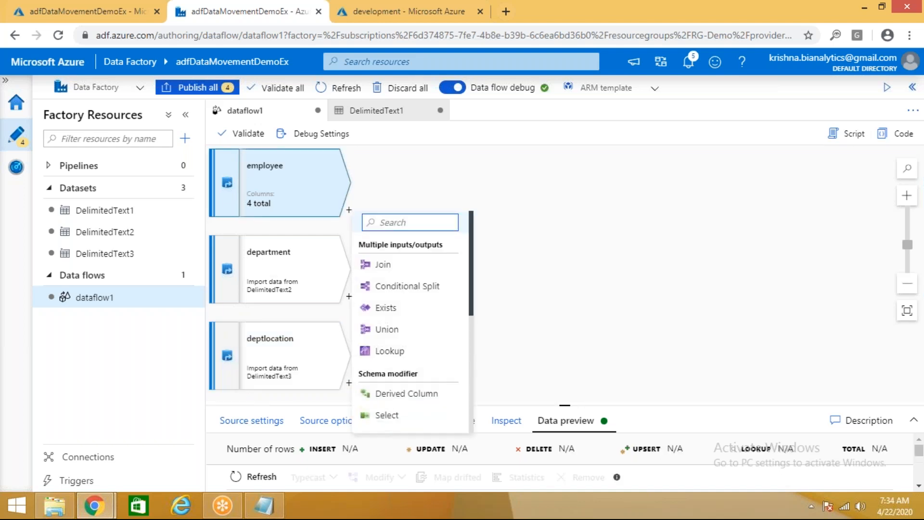
left_click(395, 351)
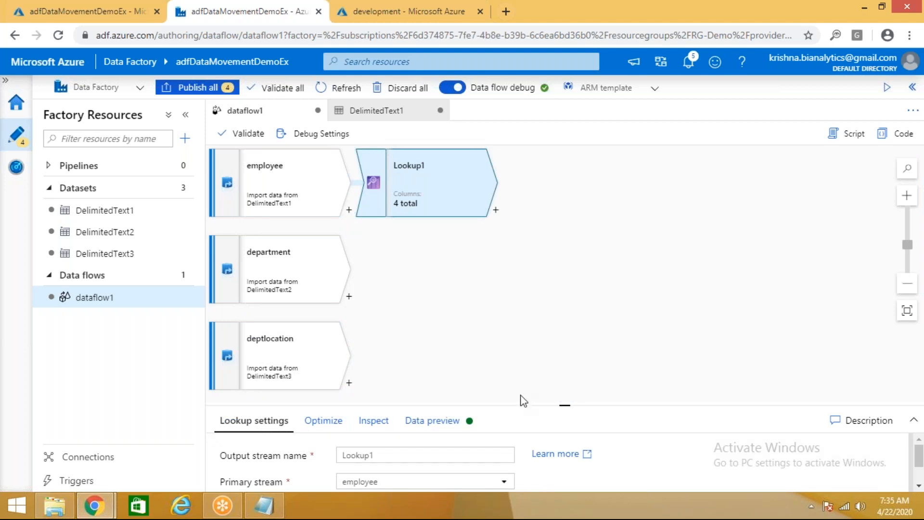
left_click_drag(531, 351, 531, 301)
left_click(454, 204)
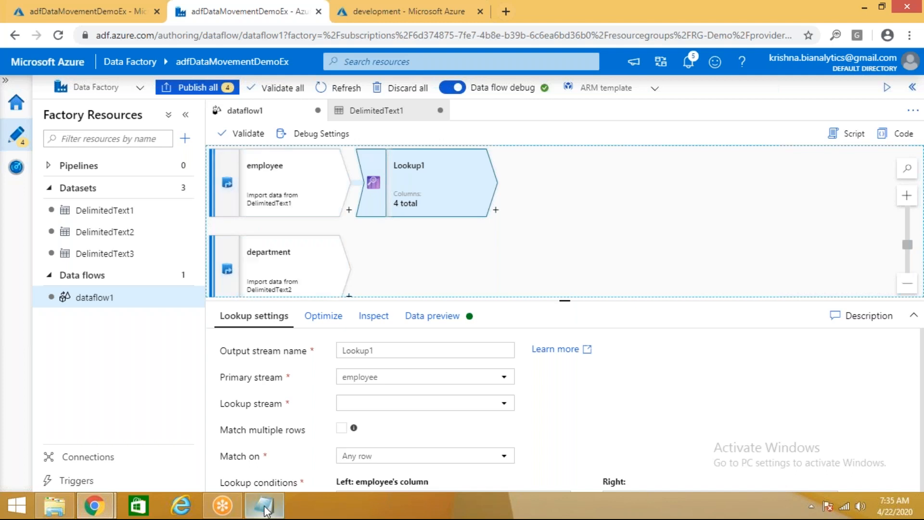
Step: Switch to Notepad and review the emp and dept column lists, highlighting the dno column in each
key("alt+Tab")
left_click_drag(8, 156, 241, 213)
left_click(243, 213)
left_click_drag(265, 157, 301, 158)
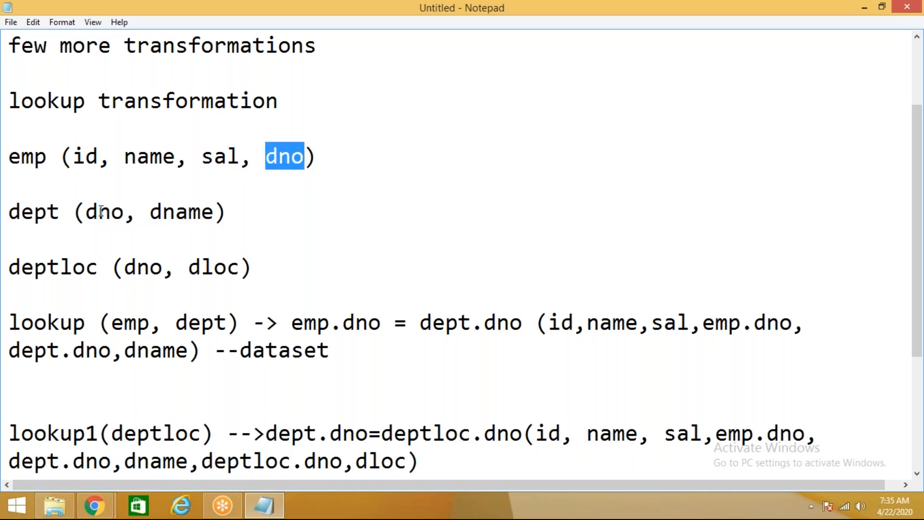
left_click_drag(86, 212, 124, 213)
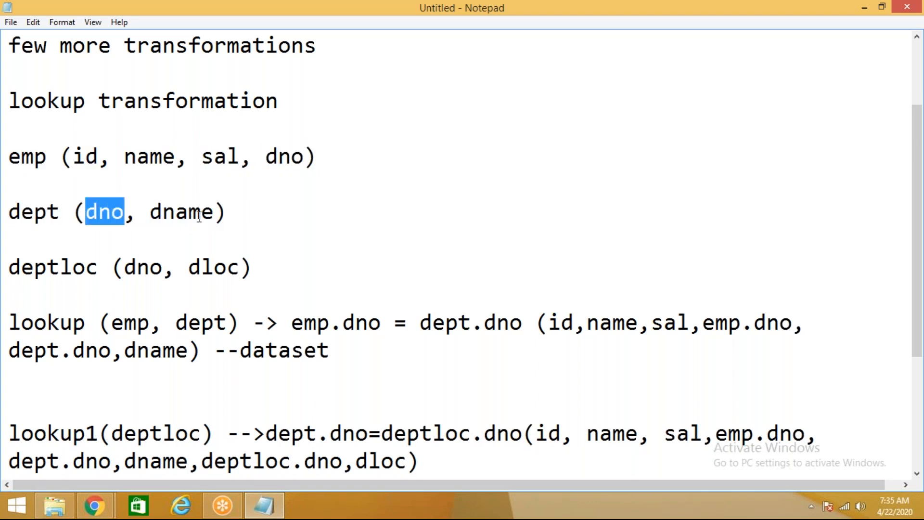
left_click_drag(237, 212, 10, 159)
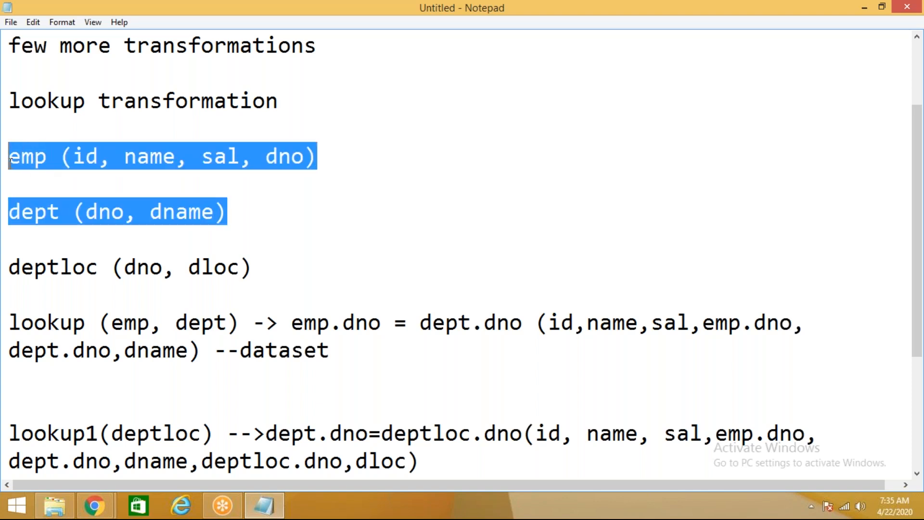
left_click(129, 187)
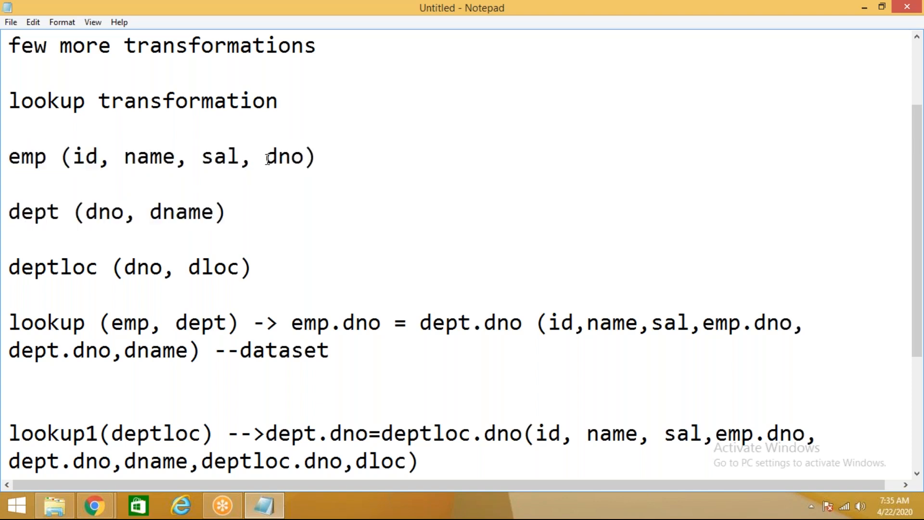
Step: Append "10,20,30,40,50 -- employees" to the emp line and "-- 10,20,30" to the dept line
left_click(350, 154)
type("10,20,30,40,")
type("50")
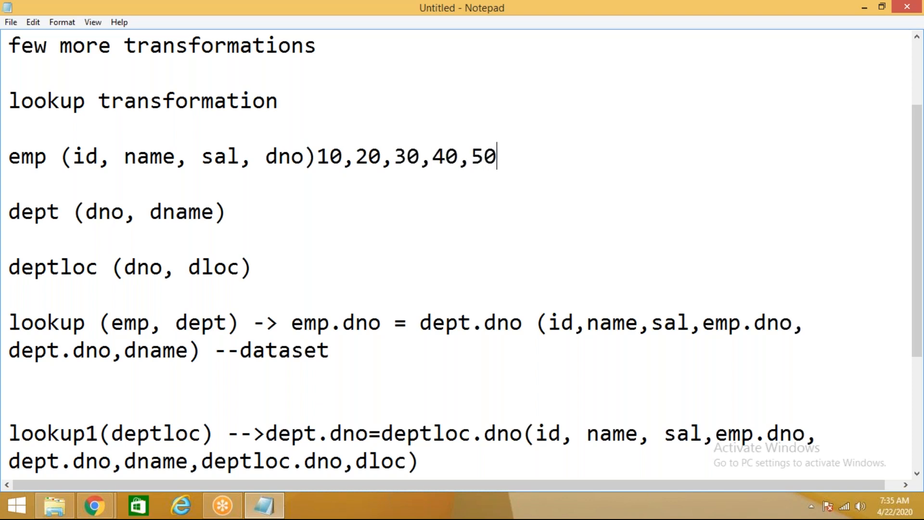
type(" -- employees")
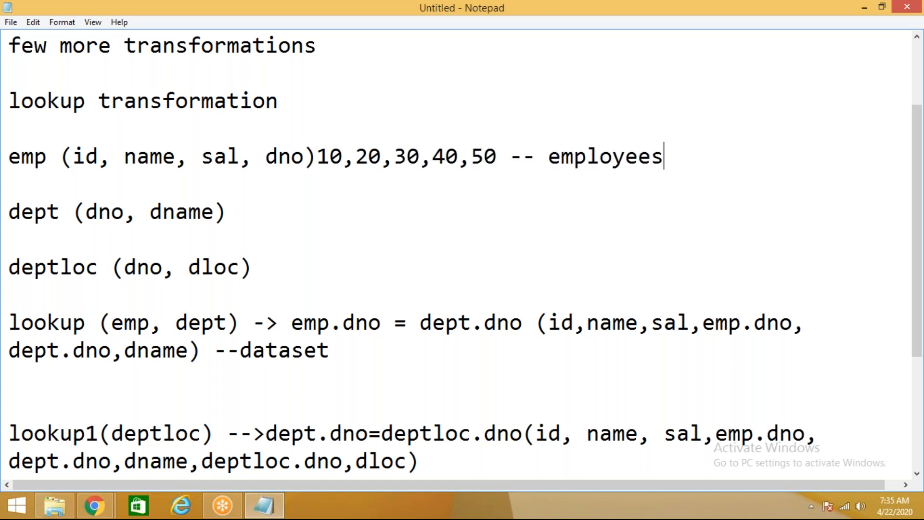
key("Down")
type("-- 10,20,30")
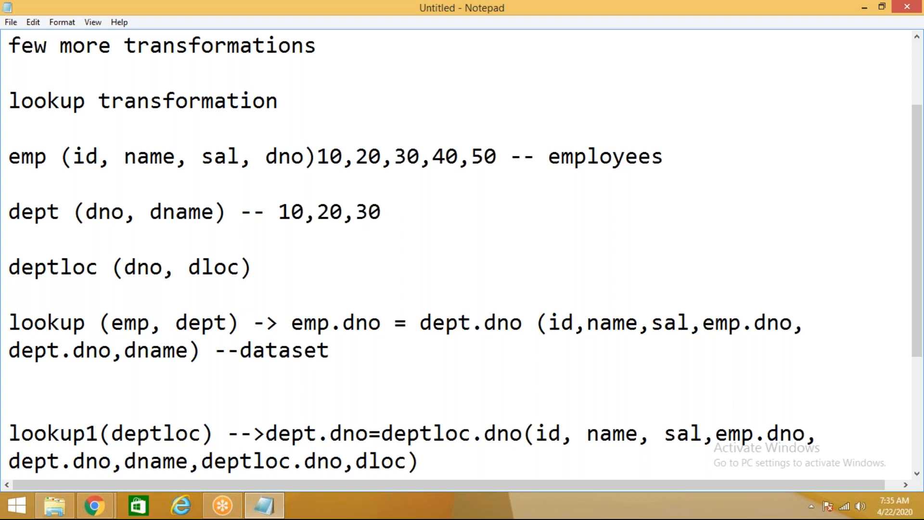
Step: Compare the emp and dept department numbers in the notes, highlighting the common values and the emp-only values 40,50
left_click_drag(268, 163, 300, 158)
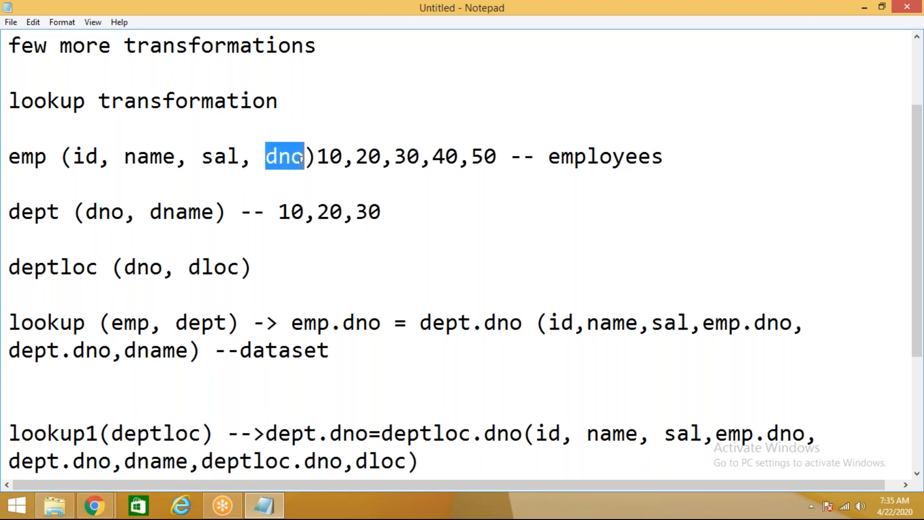
left_click_drag(87, 215, 127, 215)
left_click_drag(276, 217, 384, 213)
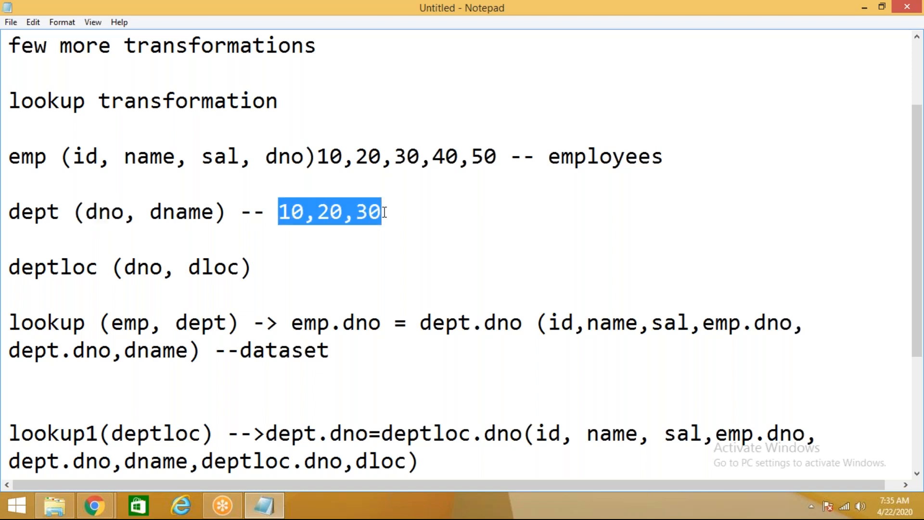
left_click(386, 214)
double_click(301, 213)
left_click(300, 213)
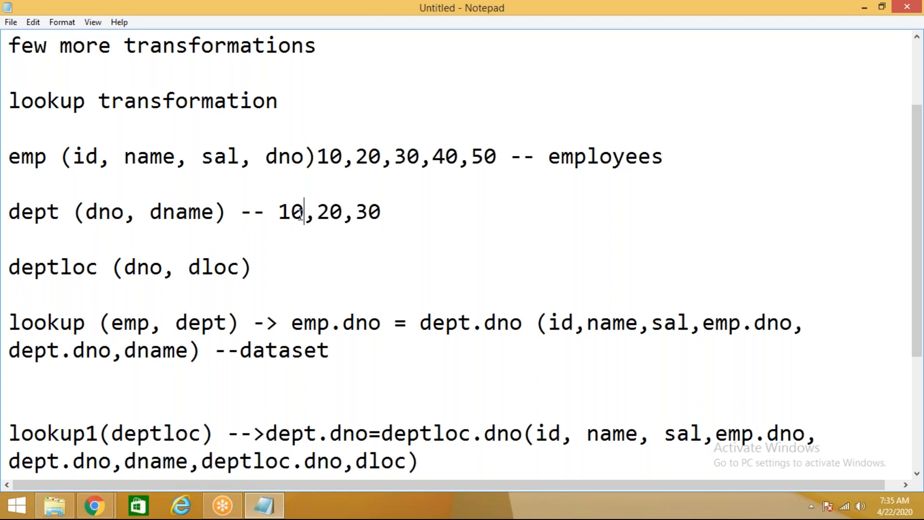
left_click_drag(316, 155, 419, 157)
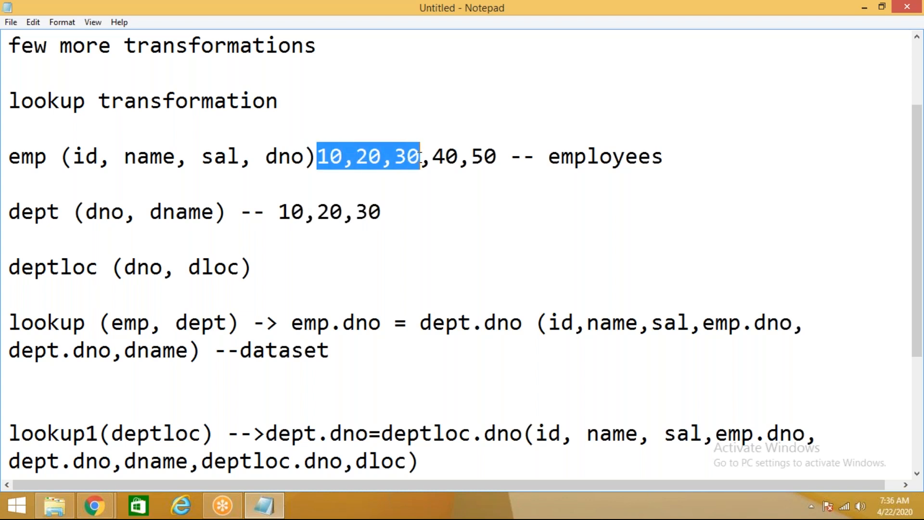
left_click(410, 213)
left_click_drag(433, 156, 493, 157)
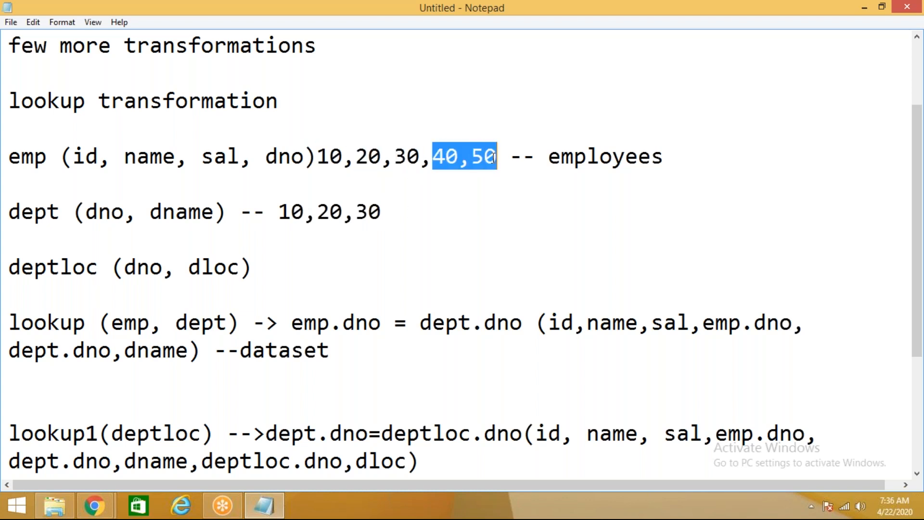
left_click(475, 189)
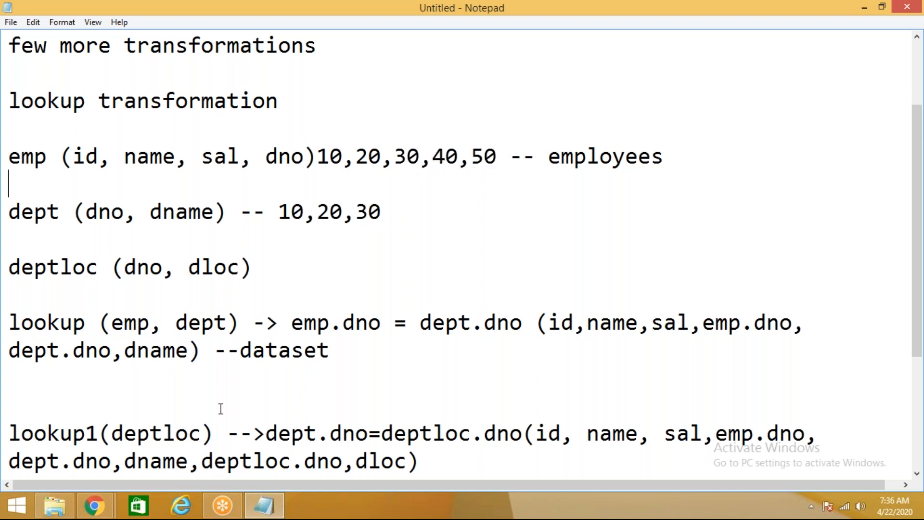
Step: Look at the lookup settings in Data Factory, return to Notepad and highlight emp's 40,50 and dept's 10,20,30
left_click(94, 505)
left_click(223, 402)
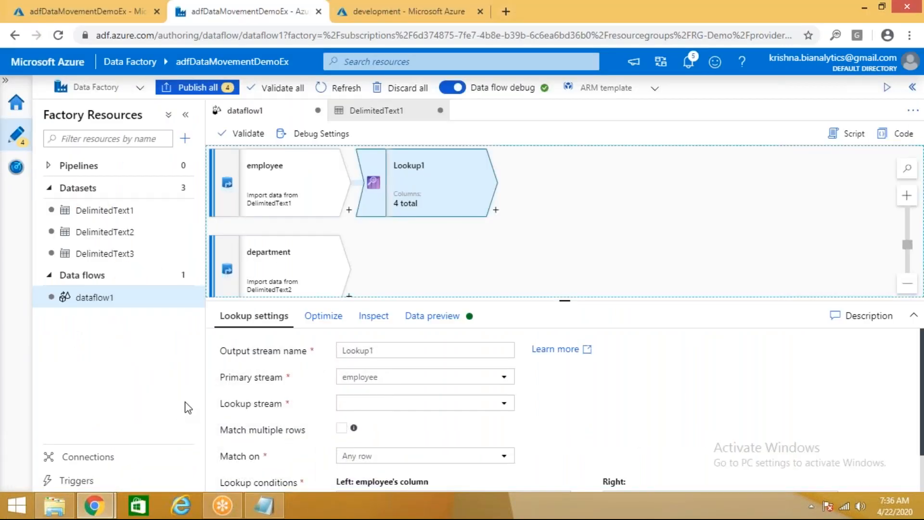
left_click(264, 505)
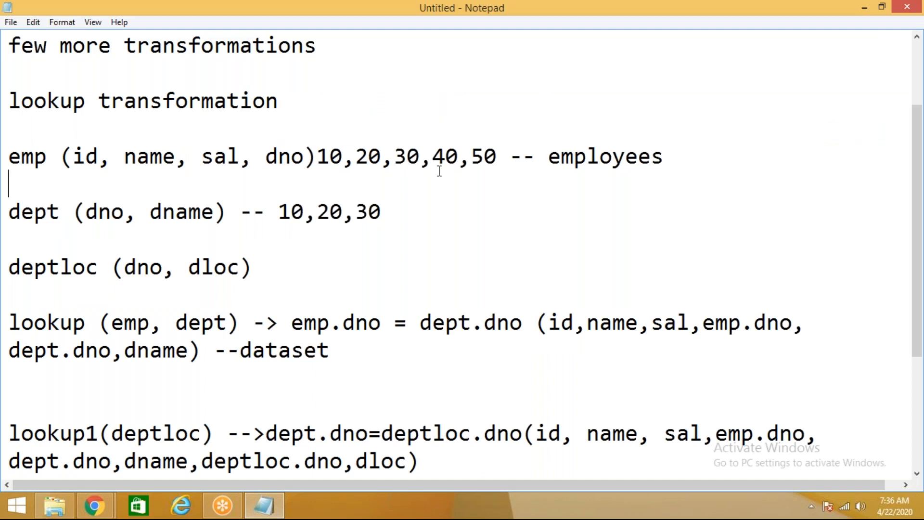
left_click_drag(442, 158, 501, 158)
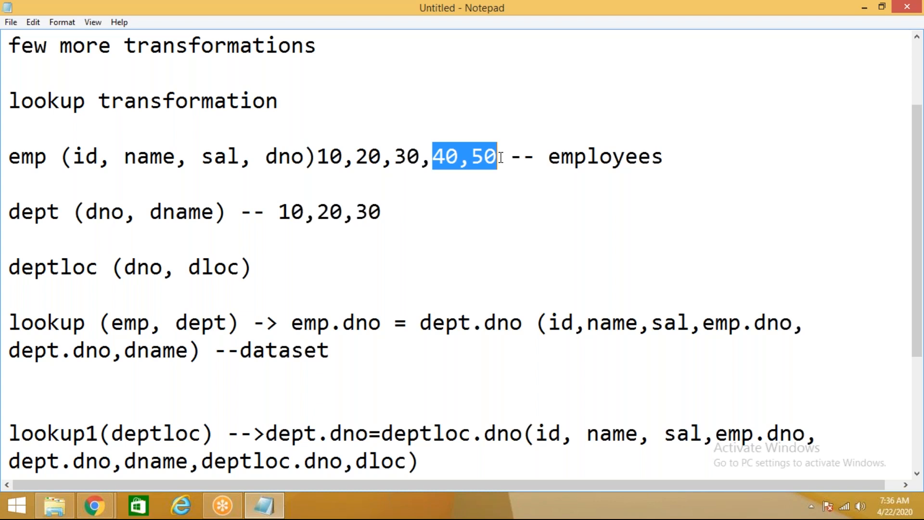
left_click(449, 208)
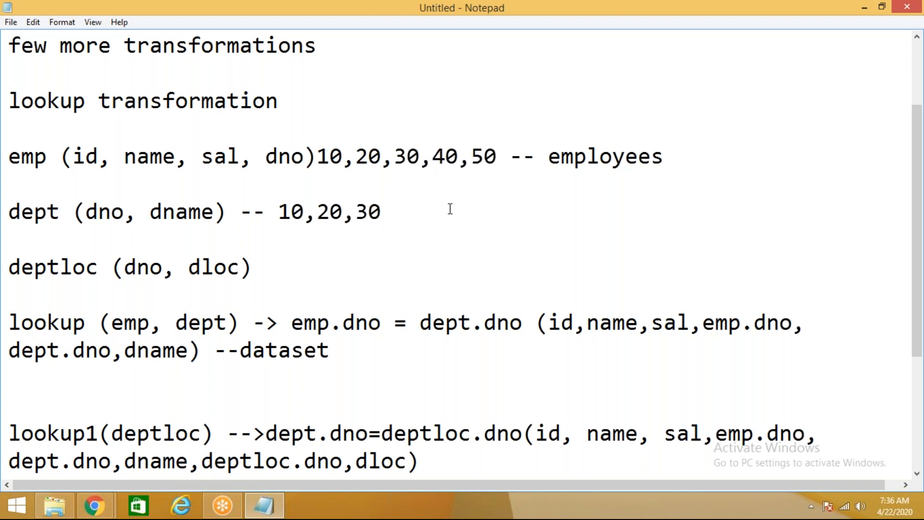
left_click_drag(390, 213, 278, 212)
Step: Below the lookup1 note, leave a blank line and add the header "empid,empname,empsal,empdeptno"
scroll(429, 244, "down", 3)
left_click(446, 279)
key("Return")
key("Return")
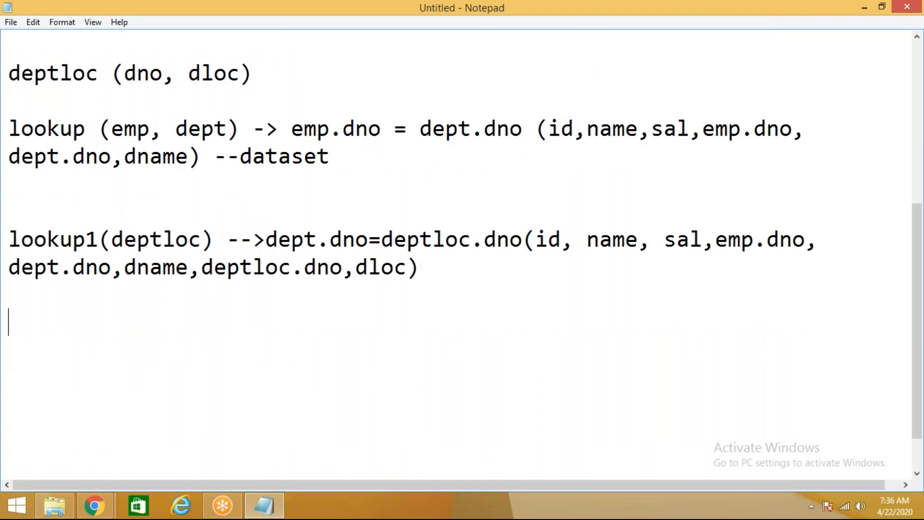
type("empid")
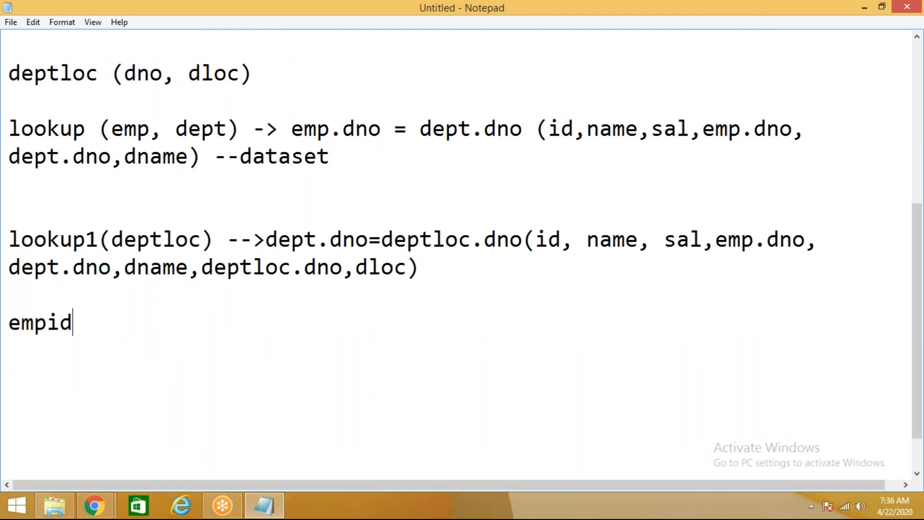
type(",empnam")
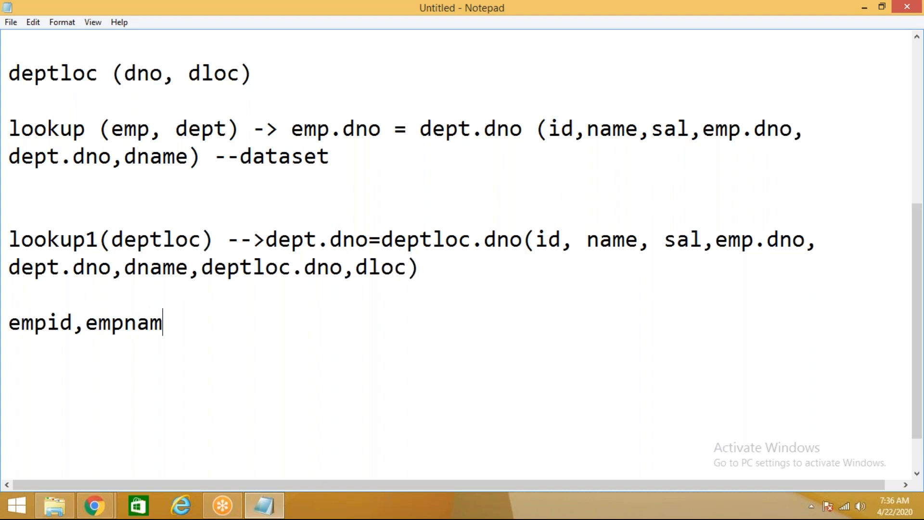
type("e,empsal,")
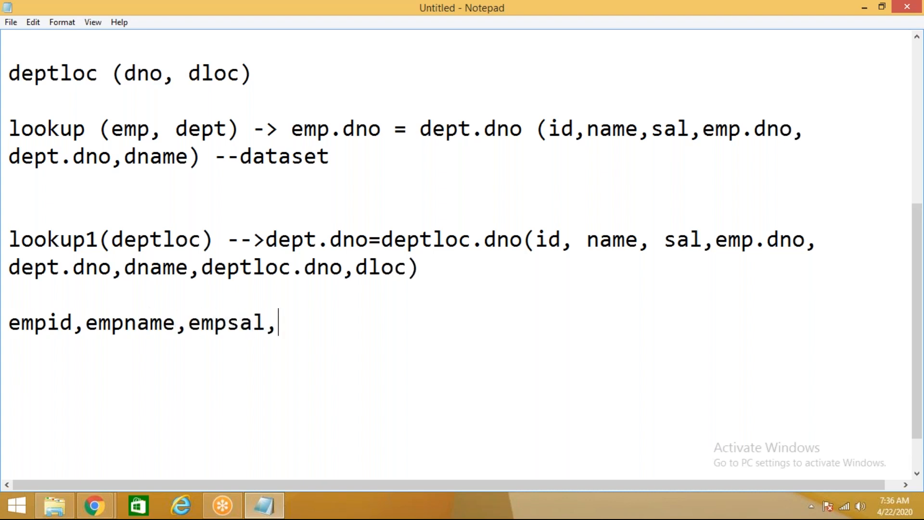
type("empdet")
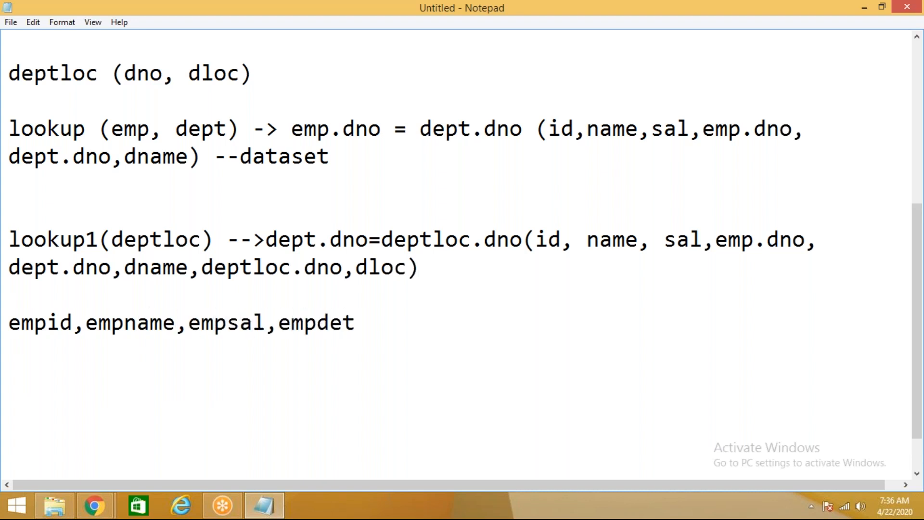
key("BackSpace")
type("ptno")
Step: Add two comma-separated sample employee rows with names: id 1, salary 1000, department 10, and id 2, salary 2000, department 20
key("Return")
type("1")
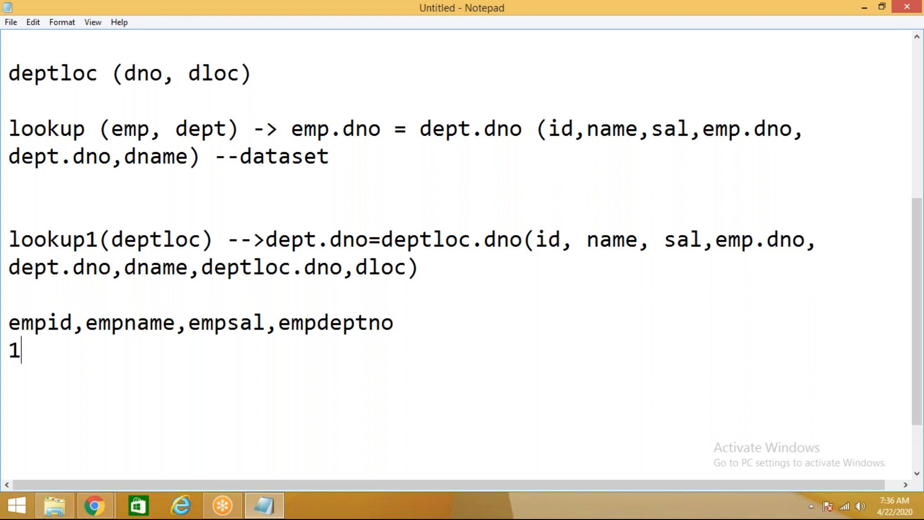
type(",srikanth,")
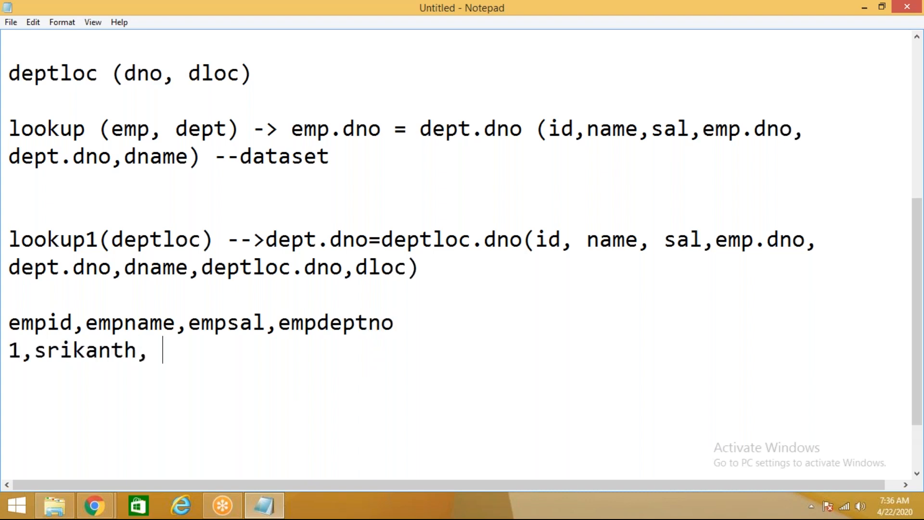
key("BackSpace")
type("1000,10")
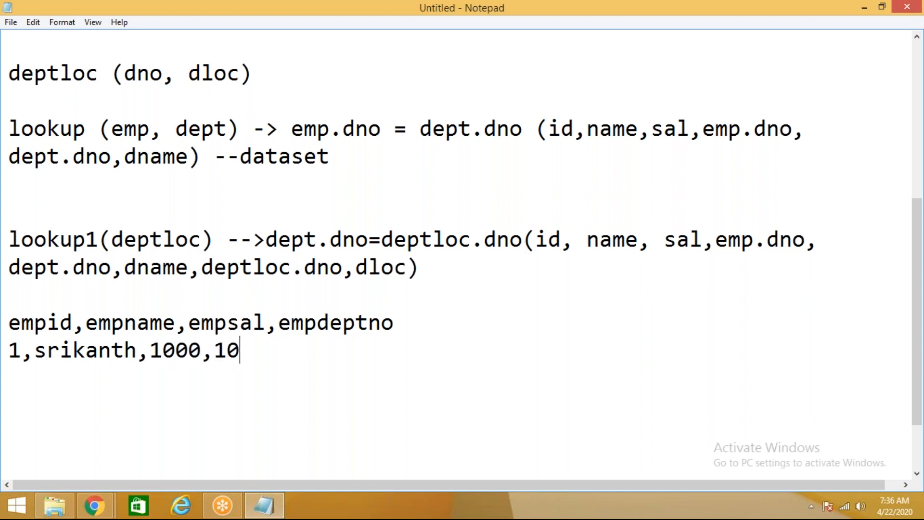
key("Return")
type("2,krishna,")
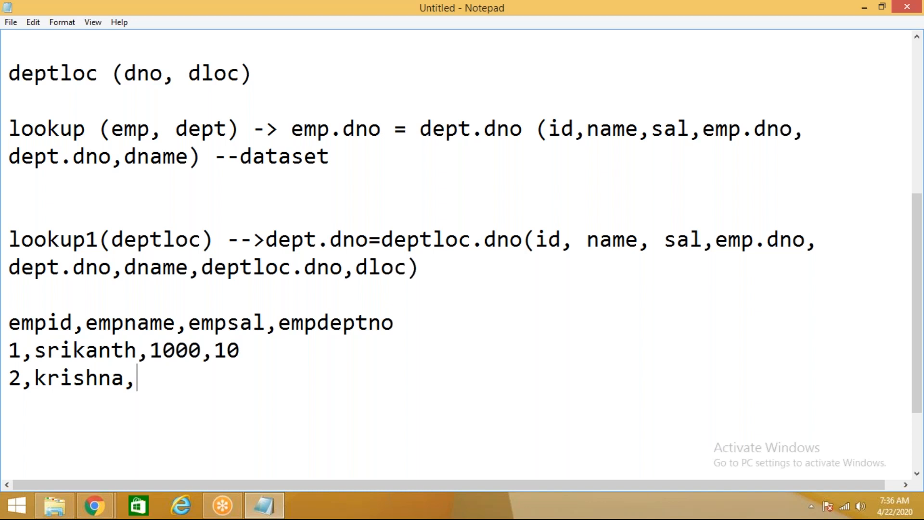
type("2000,")
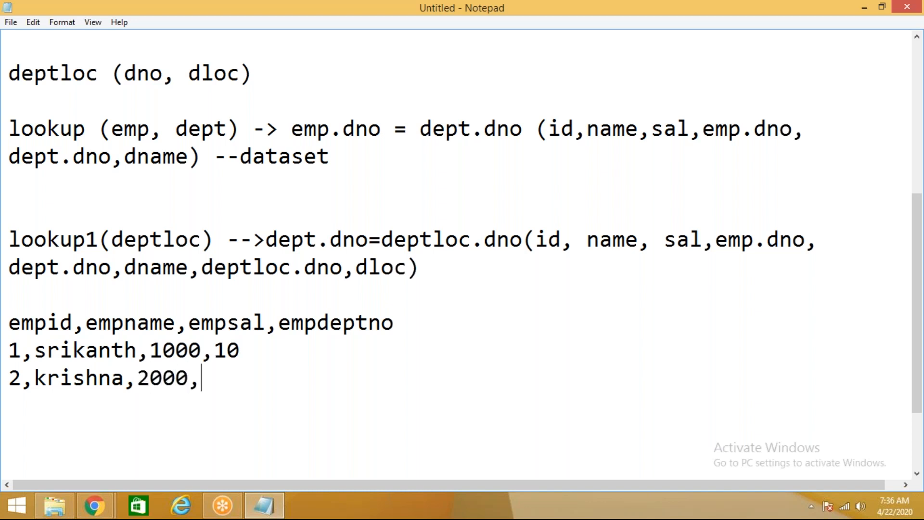
type("20")
Step: Add two more employee rows with names: id 3, salary 3000, department 30, and id 4, salary 4000, department 40
key("Return")
type("3,ravi,")
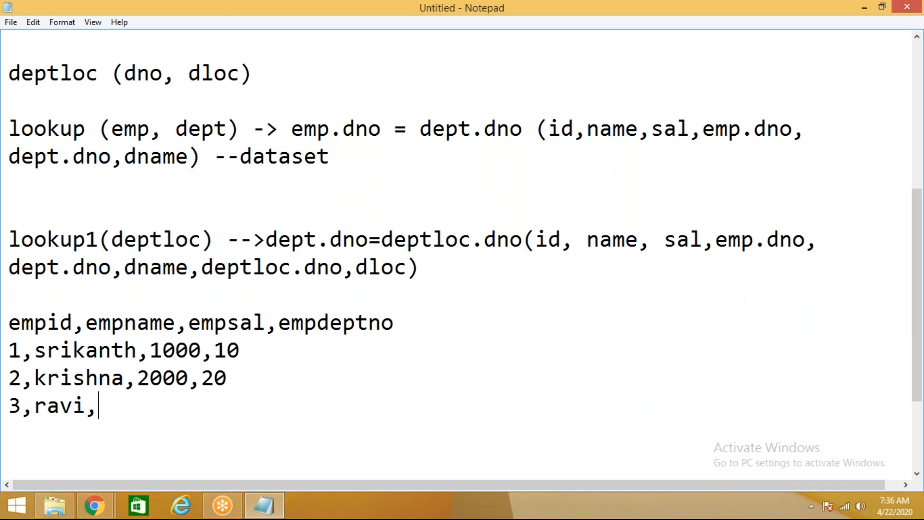
type("3000")
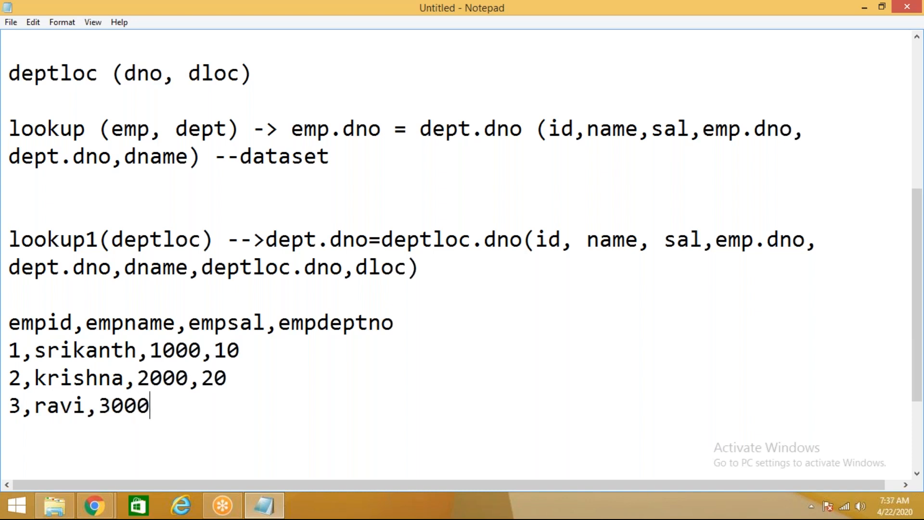
type(",30")
key("Return")
type("4,gow")
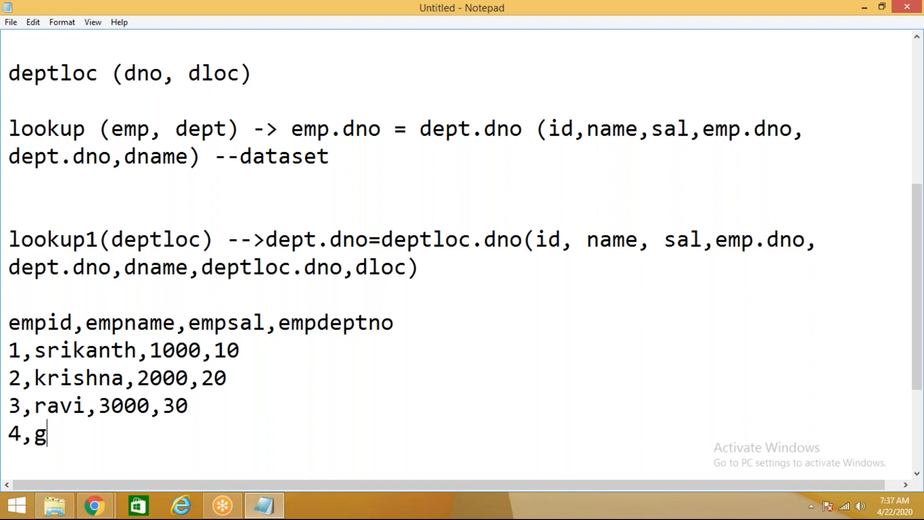
key("BackSpace")
key("BackSpace")
key("BackSpace")
type("gowri,")
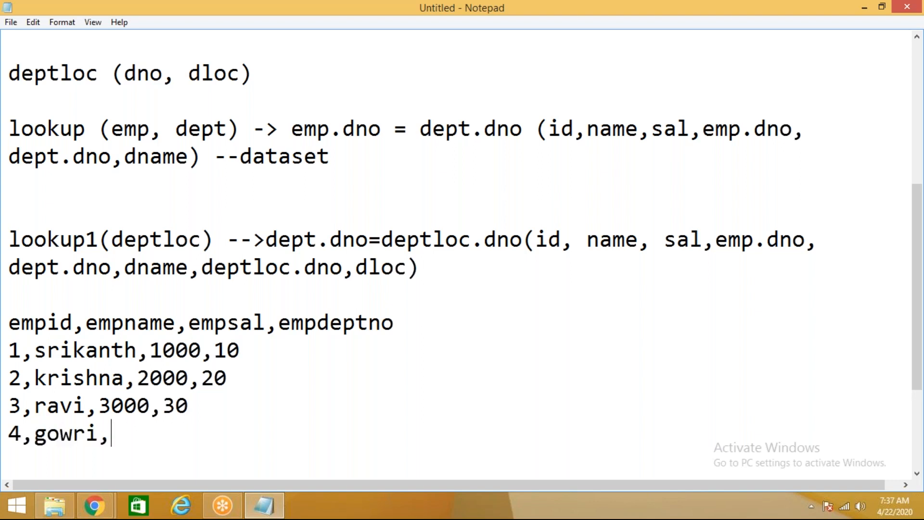
type("4000,")
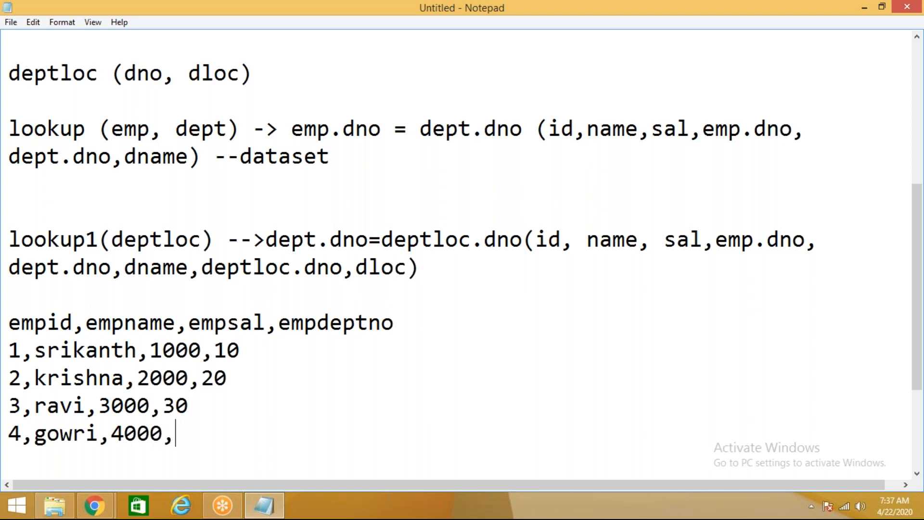
type("40")
scroll(458, 318, "down", 2)
Step: Below the employee rows, leave a blank line and add the header "deptno,deptname"
key("Return")
key("Return")
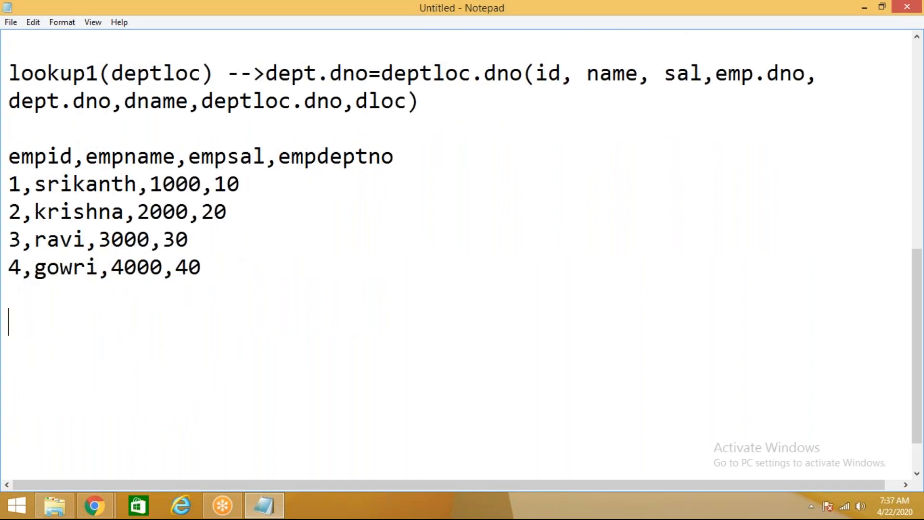
type("deptno,d")
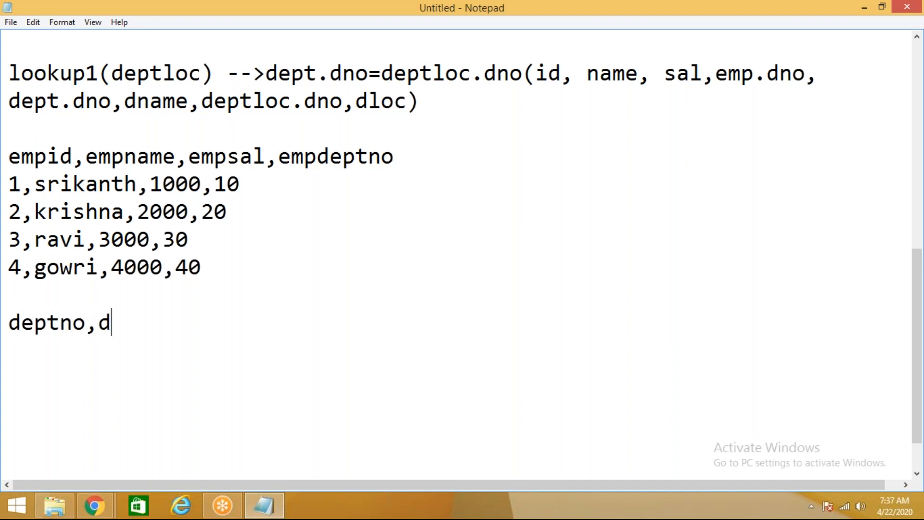
type("eptnam")
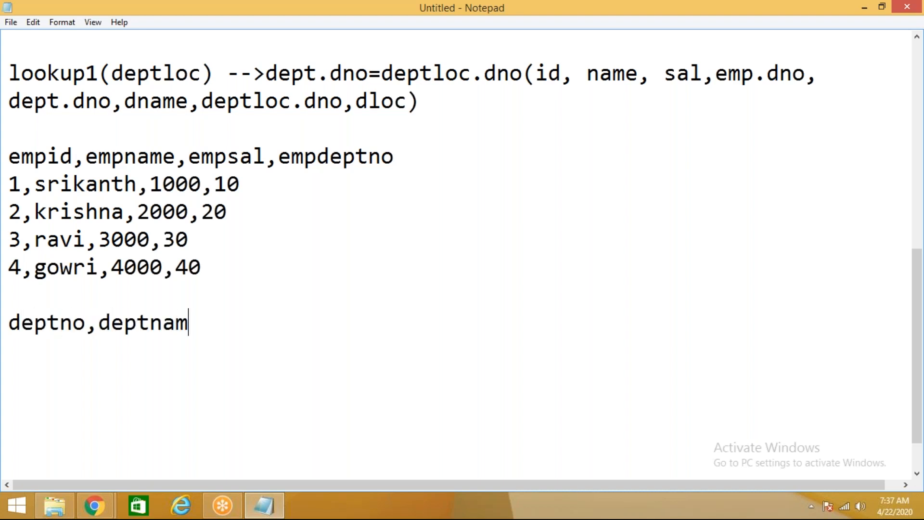
type("e")
Step: Add the department rows "10,IT", "20,sales" and "30,marketing" under the deptno,deptname header
key("Return")
type("10,IT")
key("Return")
type("20,sales")
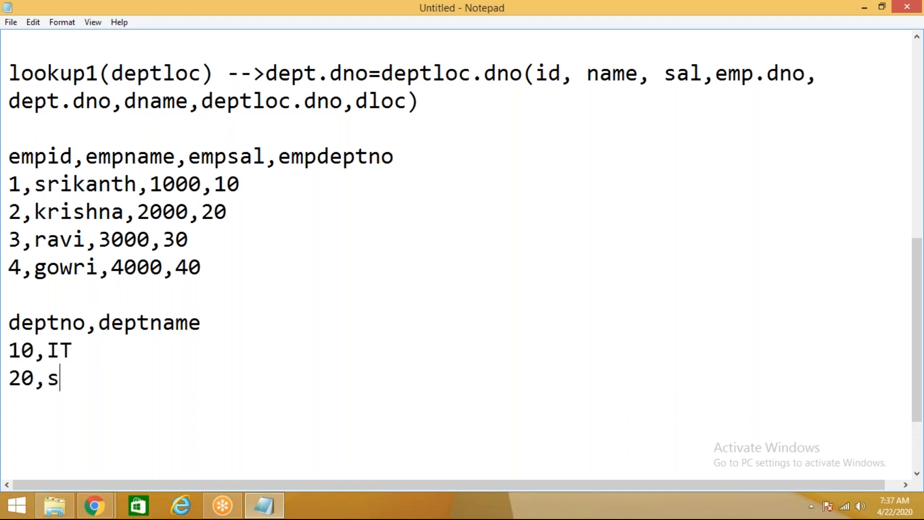
key("Return")
type("30,marc")
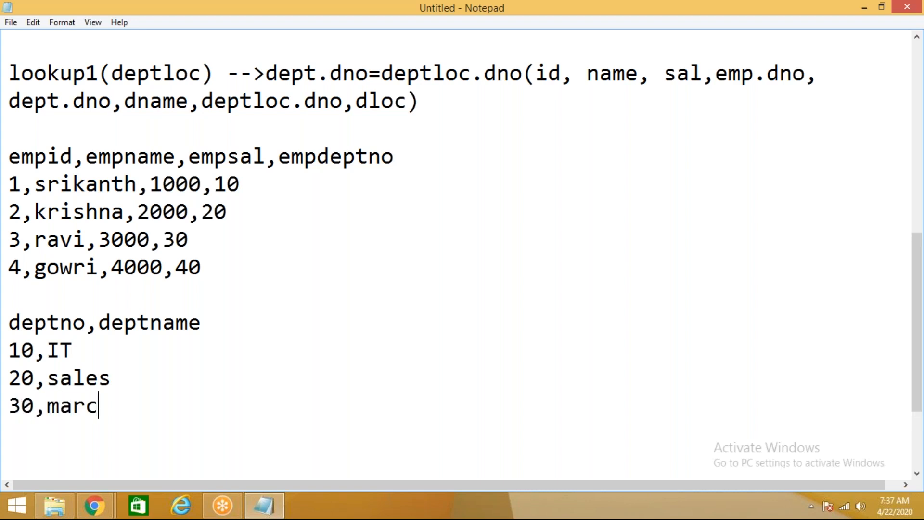
key("BackSpace")
type("keting")
Step: Add a fourth department row "40,Auditing and Tax" below the marketing row
key("Return")
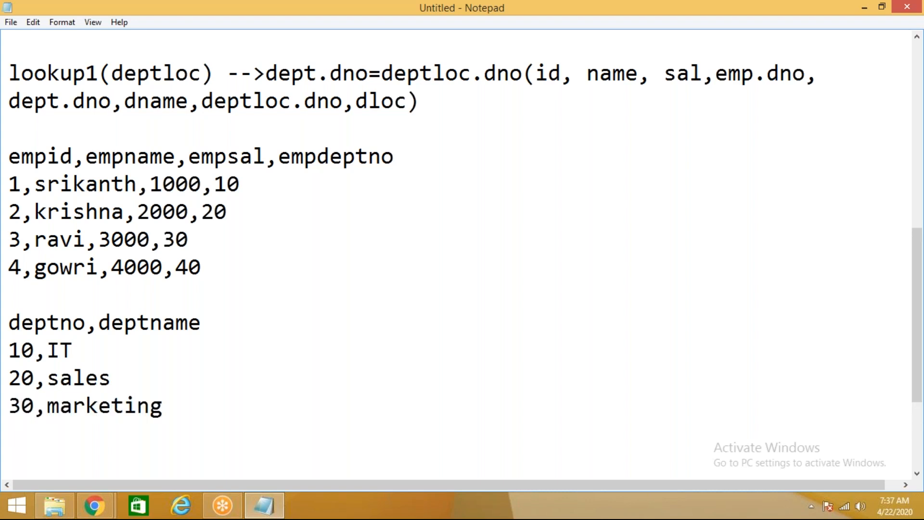
type("0,Auditing")
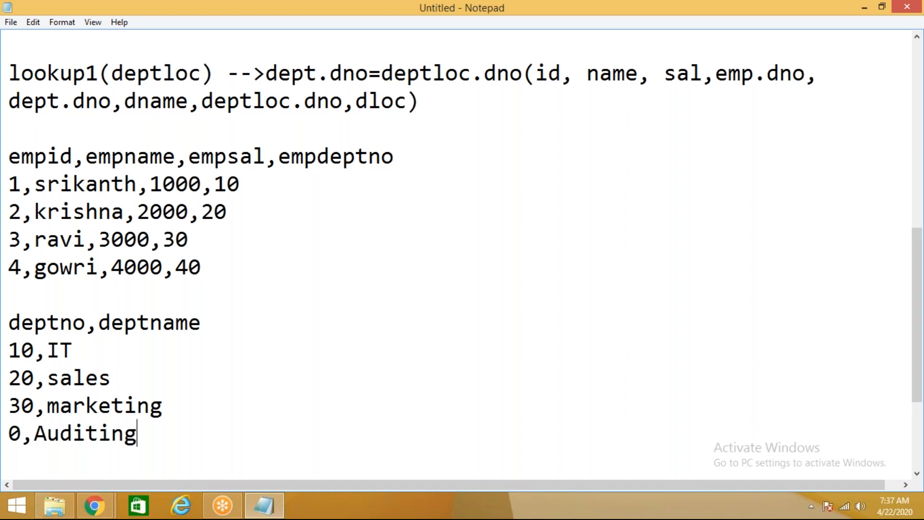
type(" and Taz")
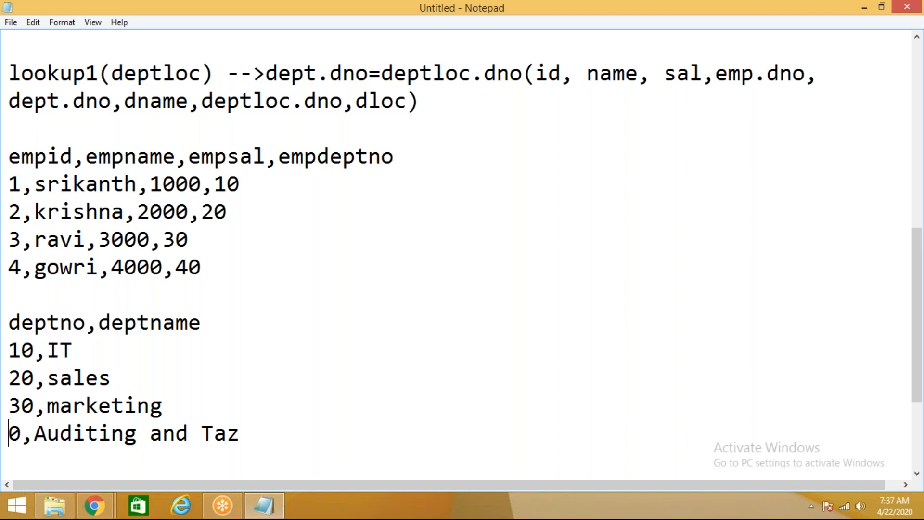
type("4")
key("Right")
key("Right")
key("Right")
key("Right")
key("Right")
key("Right")
key("Right")
key("Right")
key("Right")
key("Right")
key("Right")
key("Right")
key("Right")
key("Right")
key("Right")
key("Right")
key("Right")
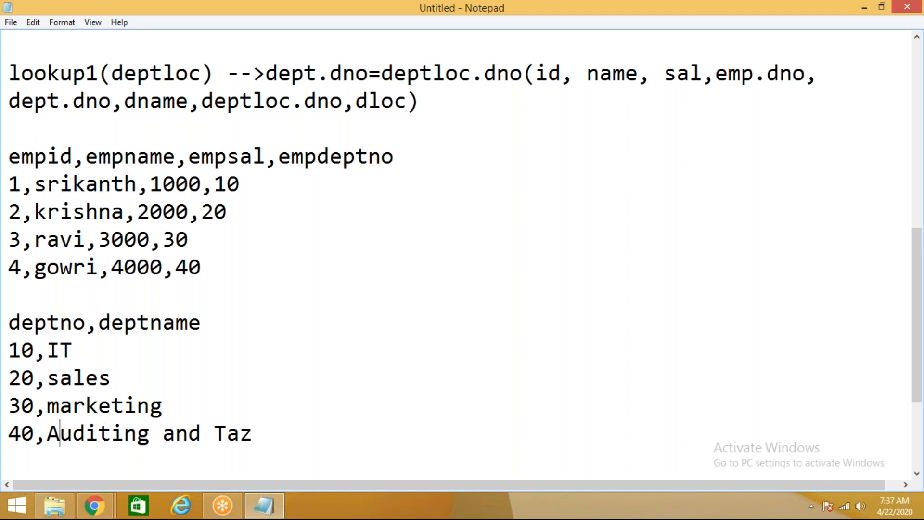
key("Delete")
type("x")
Step: Delete the department 40 row from the department list
scroll(334, 356, "down", 1)
left_click_drag(260, 358, 188, 351)
left_click(6, 364)
left_click_drag(7, 365, 7, 360)
key("BackSpace")
key("BackSpace")
Step: Below the department rows, leave a blank line and add the join condition "emp.empdeptno=dept.deptno"
key("Return")
key("Return")
type("emp.empt")
key("BackSpace")
type("d")
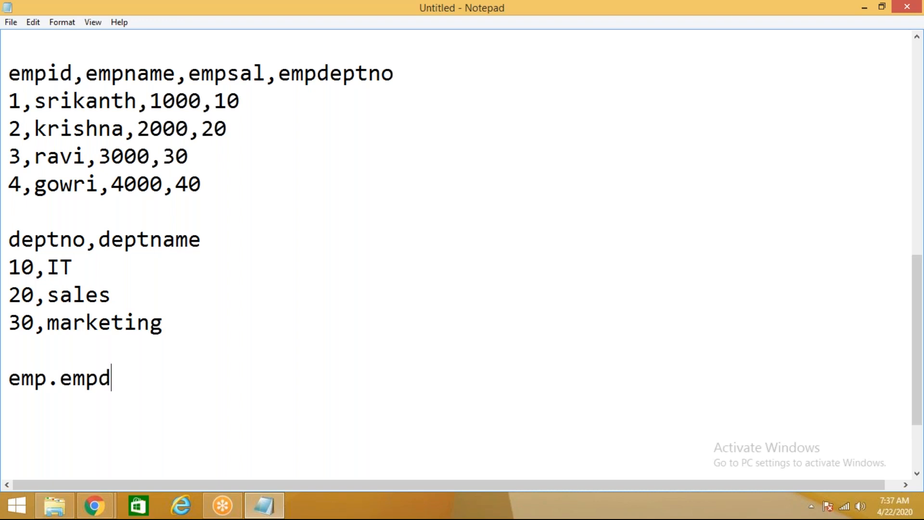
type("eptno=")
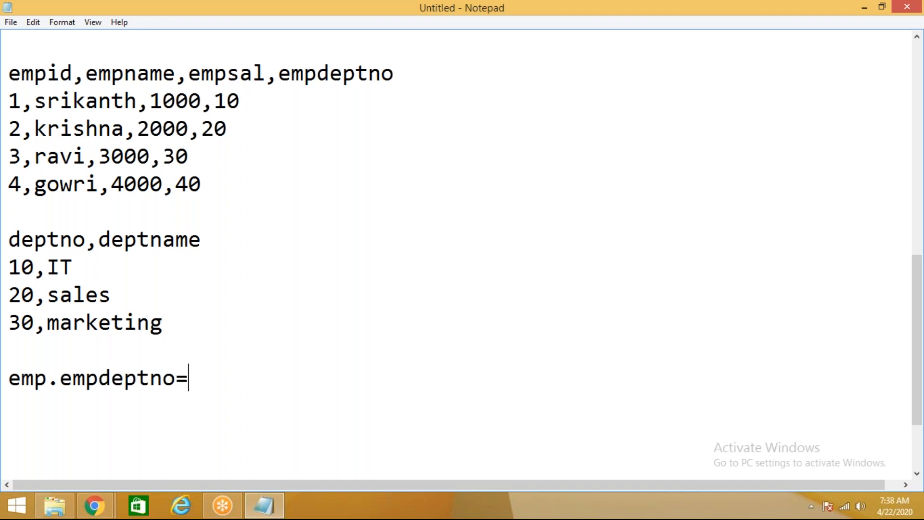
type("dept.deptno")
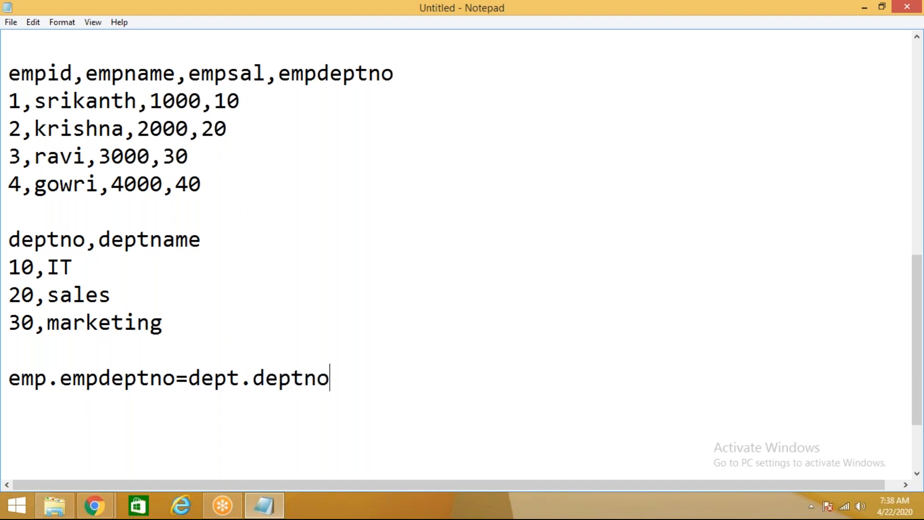
Step: Copy the four sample employee rows and paste them below the emp.empdeptno=dept.deptno condition
key("Return")
key("Return")
key("Return")
key("Return")
key("Return")
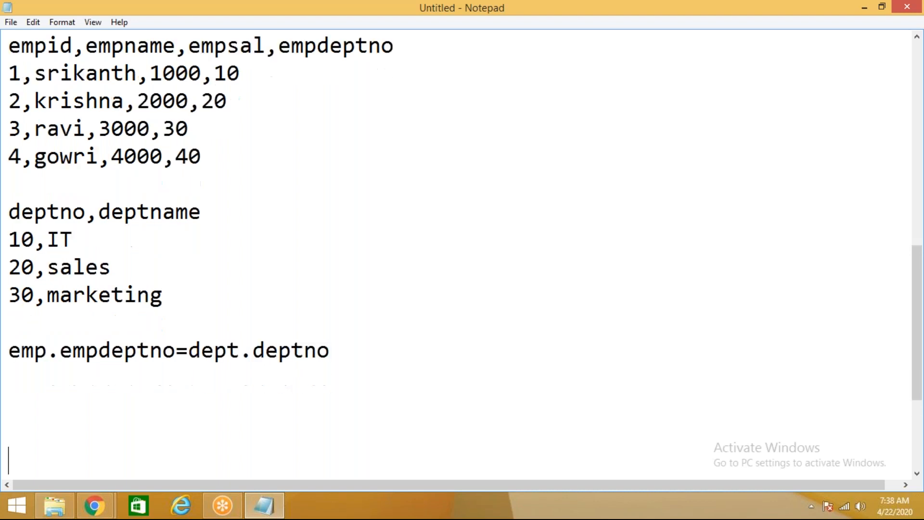
key("Up")
key("Up")
key("Up")
key("Up")
key("Up")
key("Up")
key("Up")
key("Up")
key("Up")
key("Up")
key("Up")
key("Up")
key("Up")
key("Up")
key("Up")
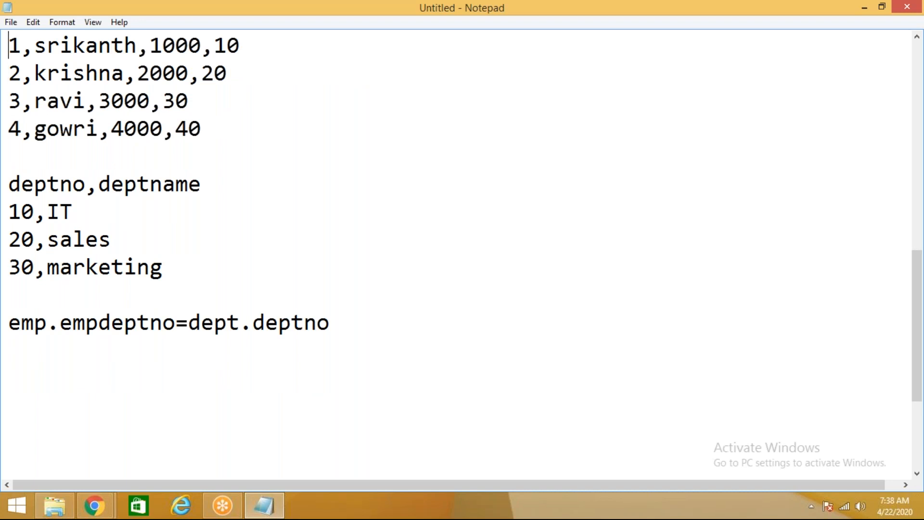
key("shift+Down")
key("shift+Down")
key("shift+Down")
key("shift+Down")
key("ctrl+c")
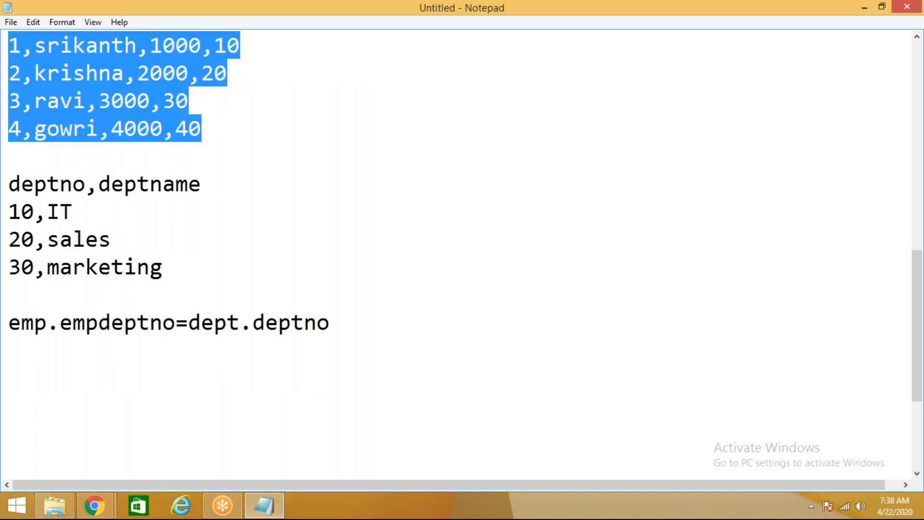
key("Down")
key("Down")
key("Down")
key("Down")
key("Down")
key("Down")
key("Down")
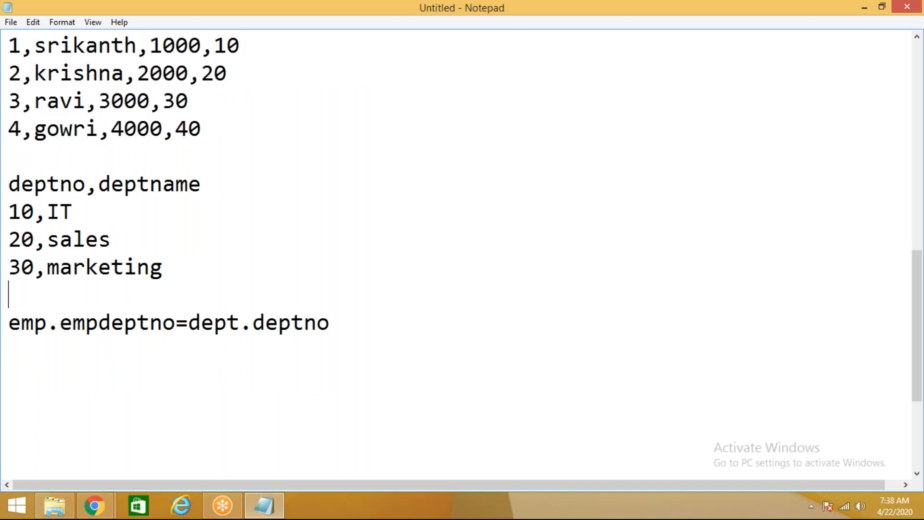
key("ctrl+v")
Step: Append ",10,IT" to the first copied employee row and ",20,sales" to the second
key("Up")
key("Up")
key("Up")
key("Up")
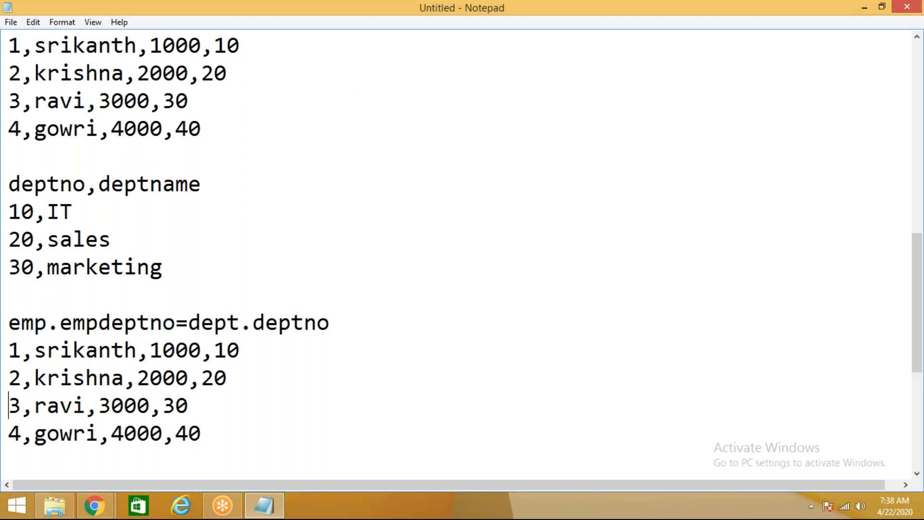
key("End")
type(",10,IT")
left_click(227, 378)
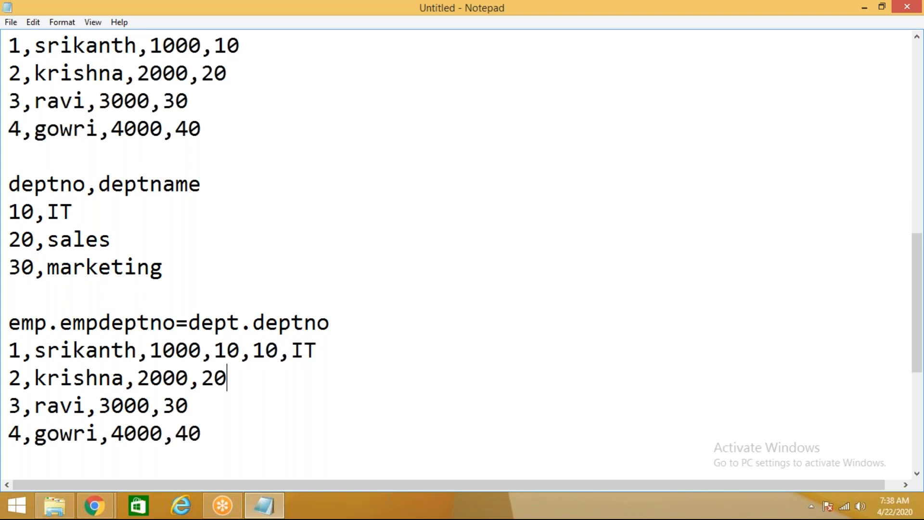
type(",20,sales")
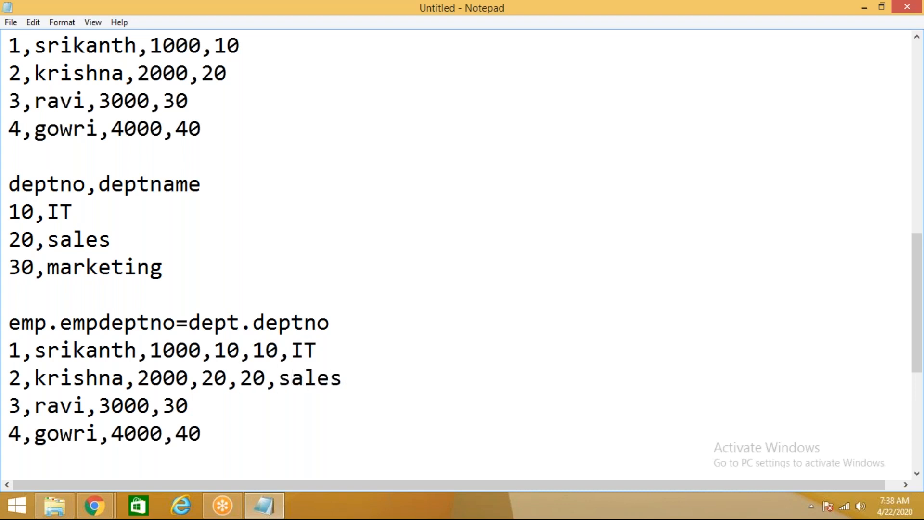
Step: Append ",30,marketing" to the third copied employee row and ",null,null" to the fourth
left_click(189, 405)
type(",30,")
type("mar")
type("keting 4")
type(",gowri,4000,40,")
type("null.")
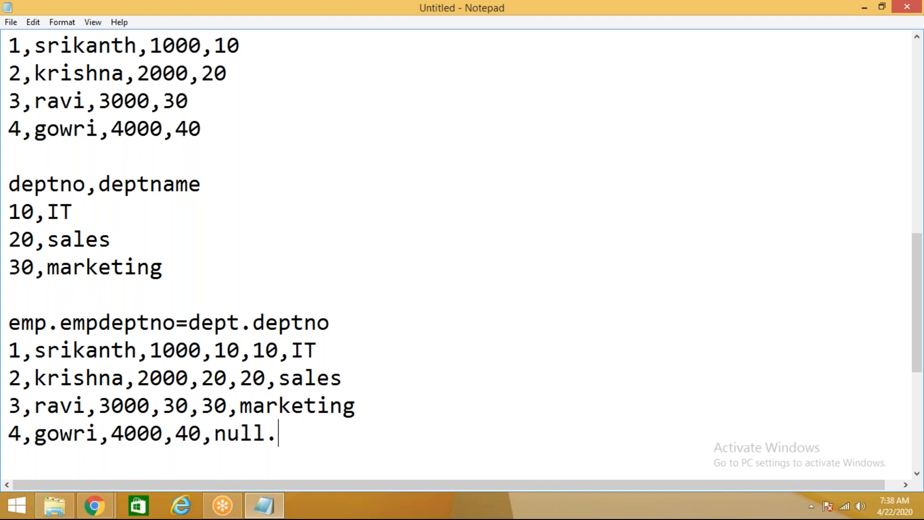
key("BackSpace")
type(",null")
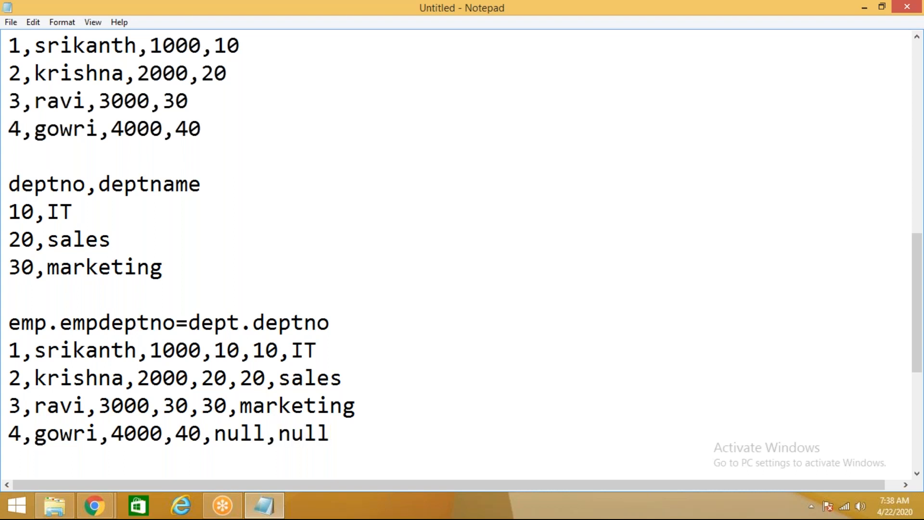
Step: Insert the department row "50,Auditing" below "30,marketing", keeping a blank line before the join condition
key("Up")
key("Up")
key("Up")
key("Up")
key("Up")
key("Up")
key("Up")
key("Up")
key("Down")
key("Down")
key("Down")
key("Down")
key("Down")
type("50")
key("Return")
key("Left")
type(",Auditing")
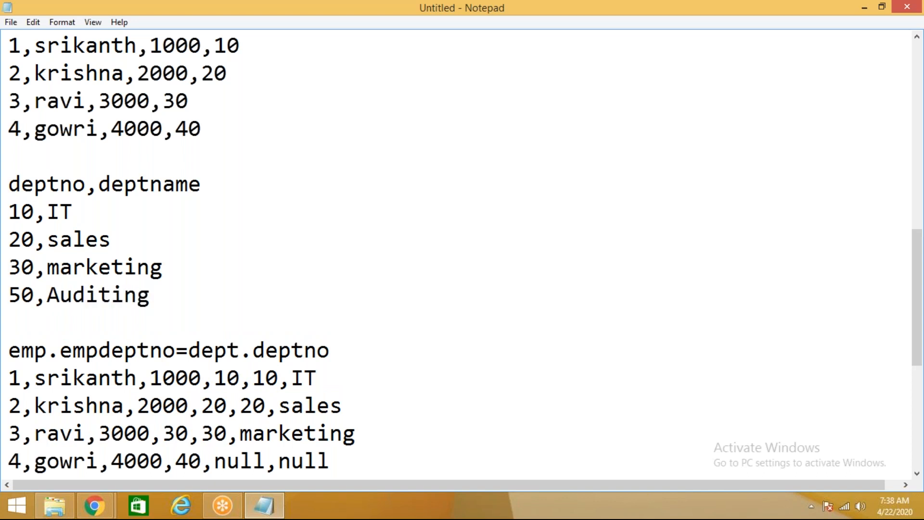
Step: Highlight the sample employee rows, and add the row "null,null,null,null,50,auditing" at the end of the joined rows
scroll(182, 174, "up", 1)
left_click_drag(202, 212, 8, 128)
scroll(193, 254, "down", 2)
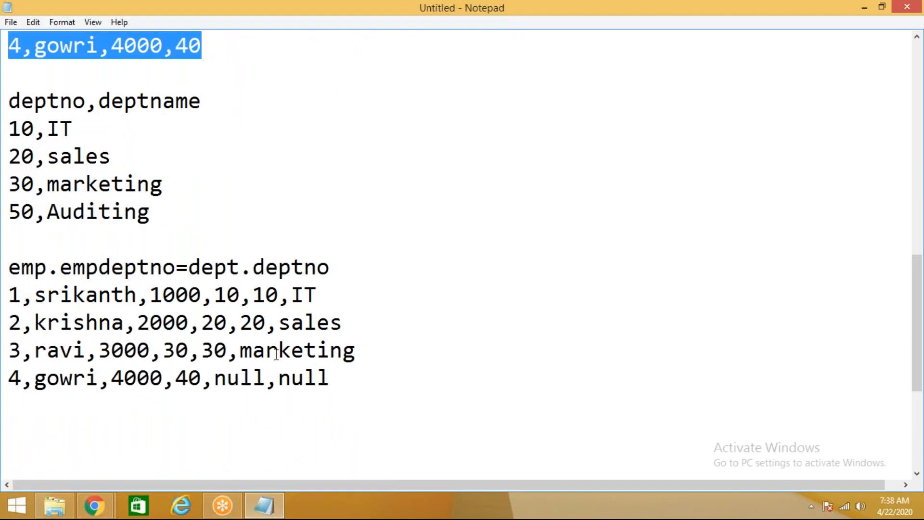
left_click(340, 379)
key("Return")
type("n")
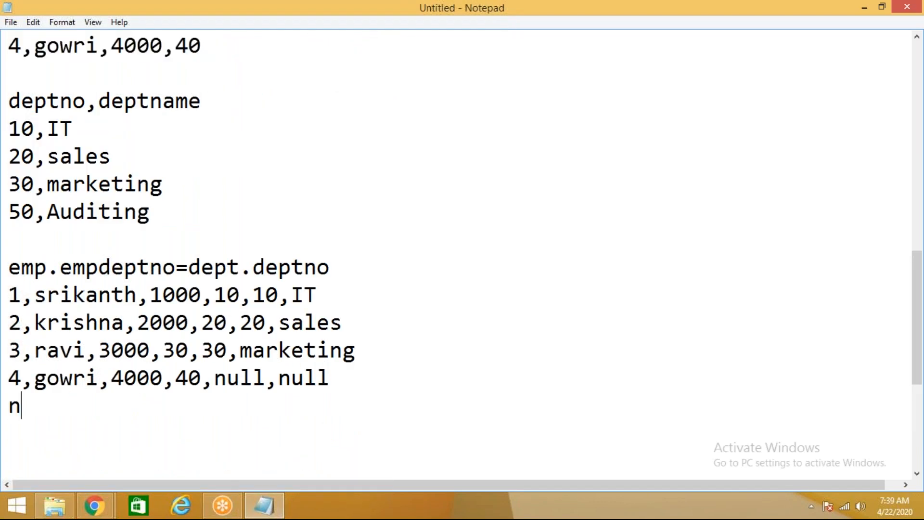
type("ull,null,null,")
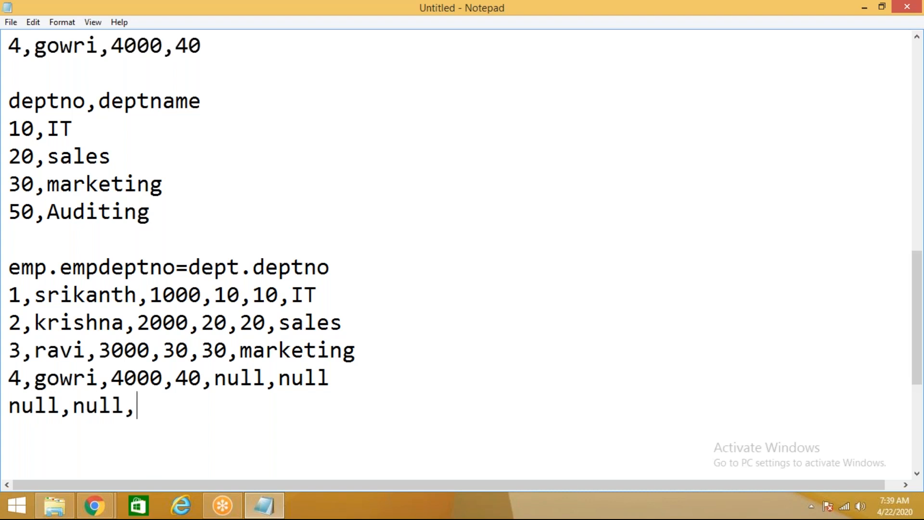
type("null,n")
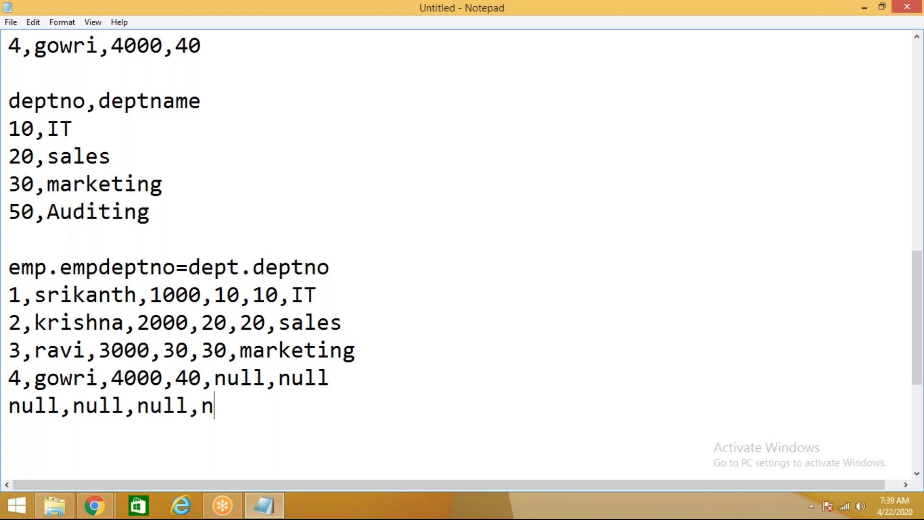
type("ull,50,")
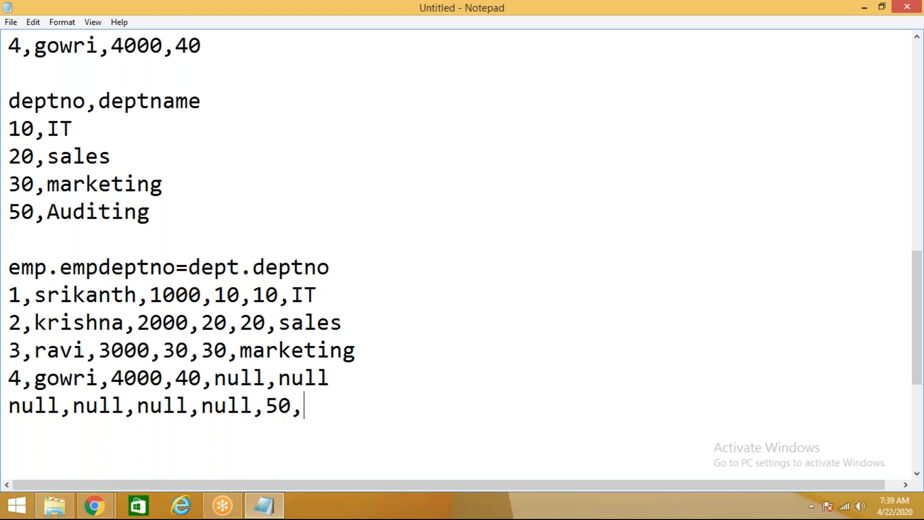
type("auditing")
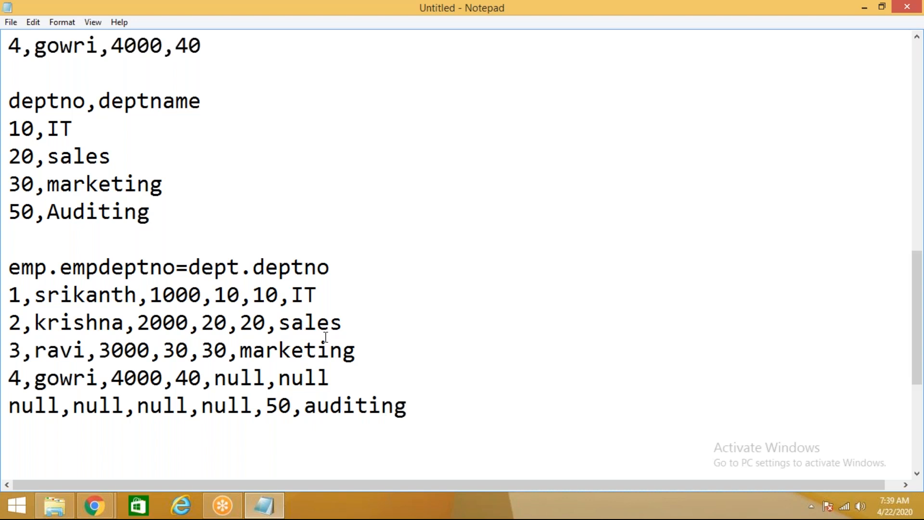
Step: Highlight the three joined rows that have matching departments 10, 20 and 30
scroll(326, 337, "up", 1)
scroll(253, 176, "down", 2)
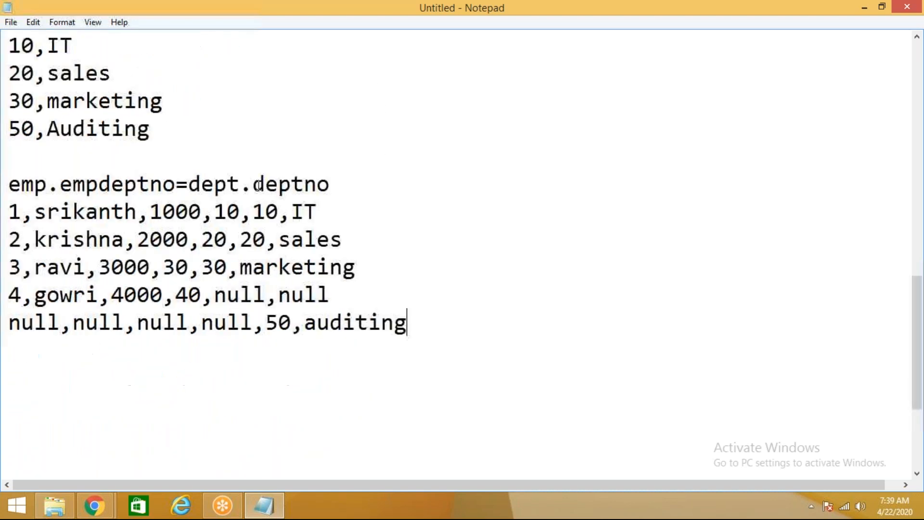
left_click_drag(9, 213, 364, 268)
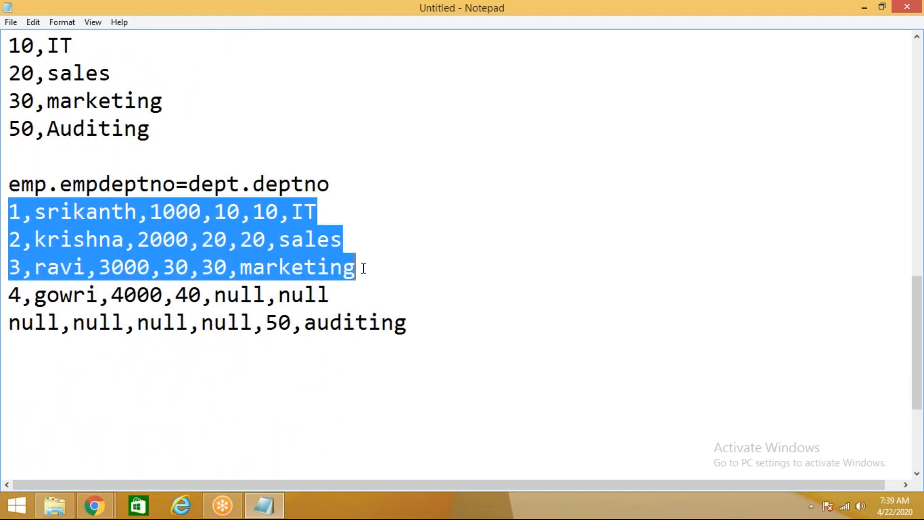
Step: Highlight the fourth employee row, the "null,null" values in its joined row, and the "50,Auditing" department row
scroll(309, 239, "up", 1)
left_click_drag(217, 45, 7, 50)
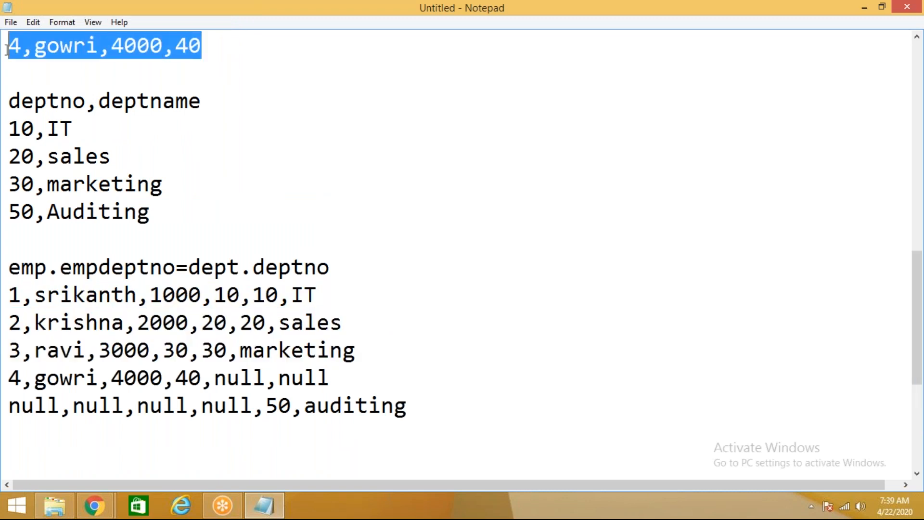
left_click(148, 212)
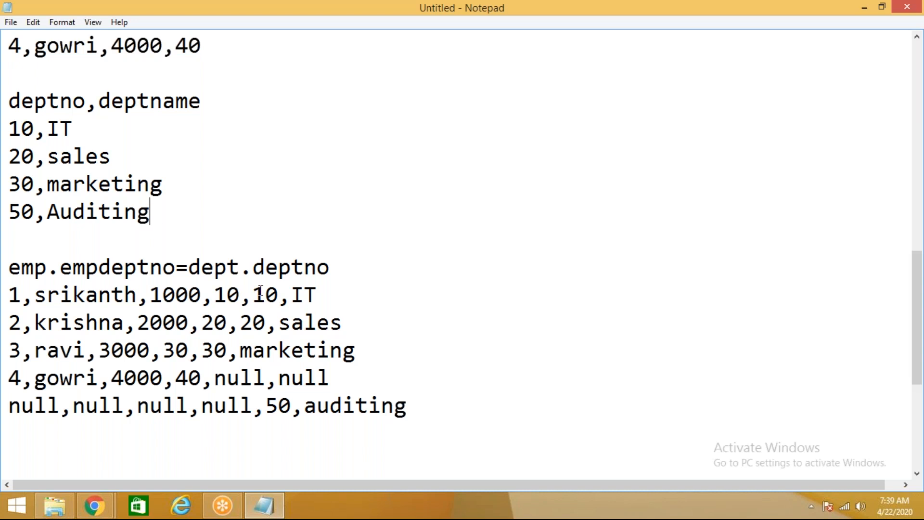
left_click_drag(217, 377, 351, 379)
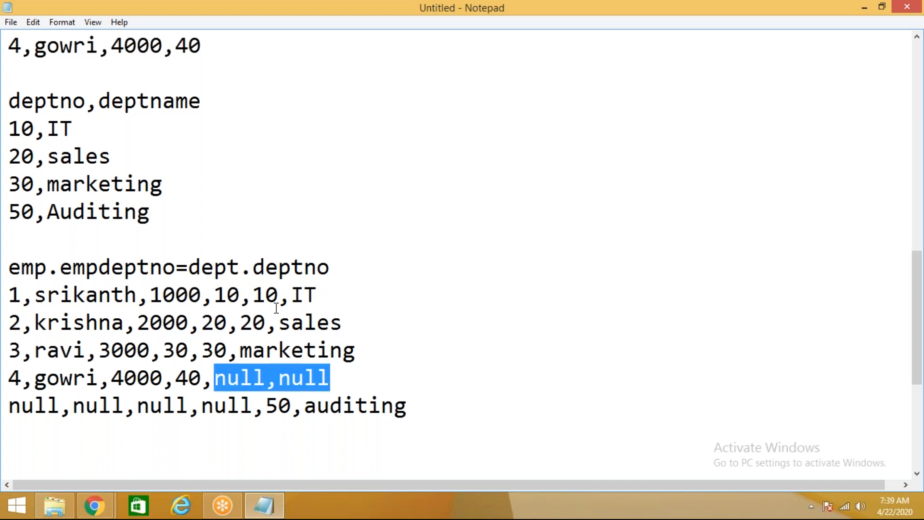
left_click_drag(178, 222, 7, 216)
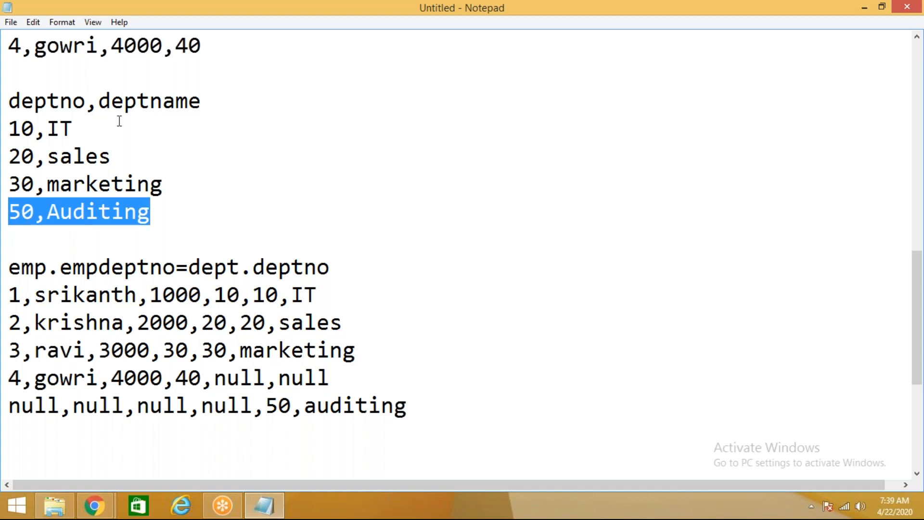
Step: Highlight the sample employee rows, and the four null employee values in the last joined row
scroll(117, 120, "up", 2)
left_click(195, 211)
left_click_drag(195, 211, 8, 102)
scroll(175, 223, "down", 2)
left_click_drag(252, 404, 7, 400)
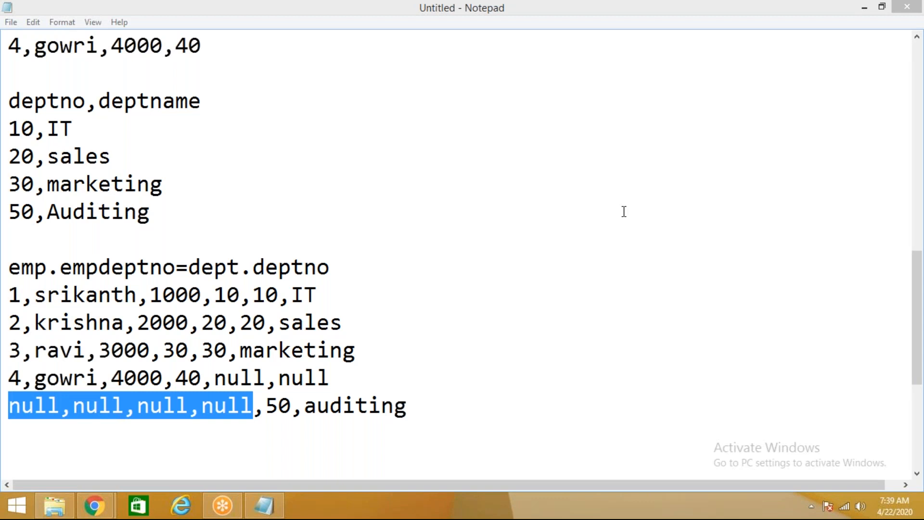
left_click(464, 365)
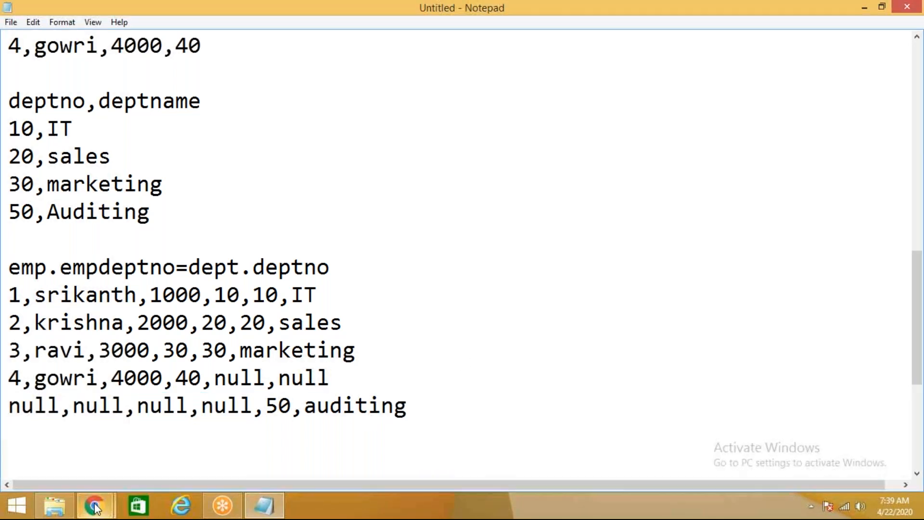
Step: Switch to the Data Factory browser window and set Lookup1's lookup stream to department
mouse_move(94, 506)
left_click(237, 435)
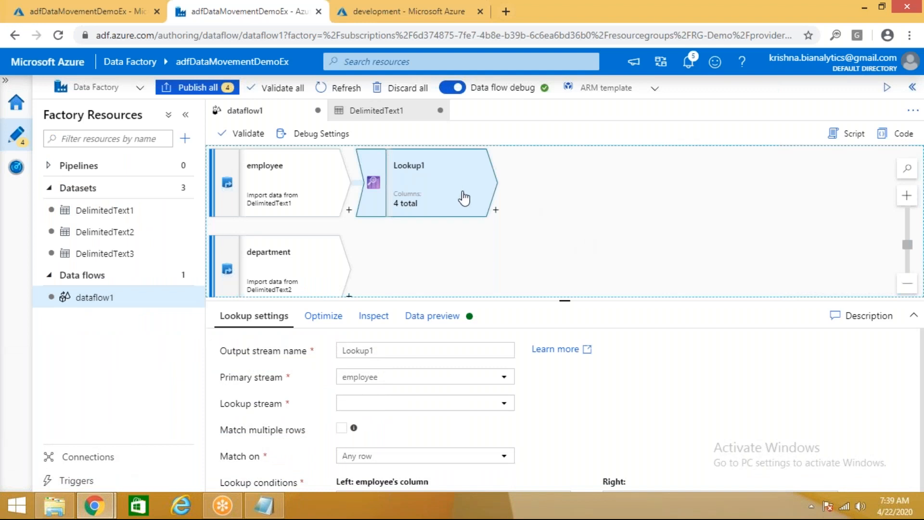
left_click_drag(575, 300, 586, 260)
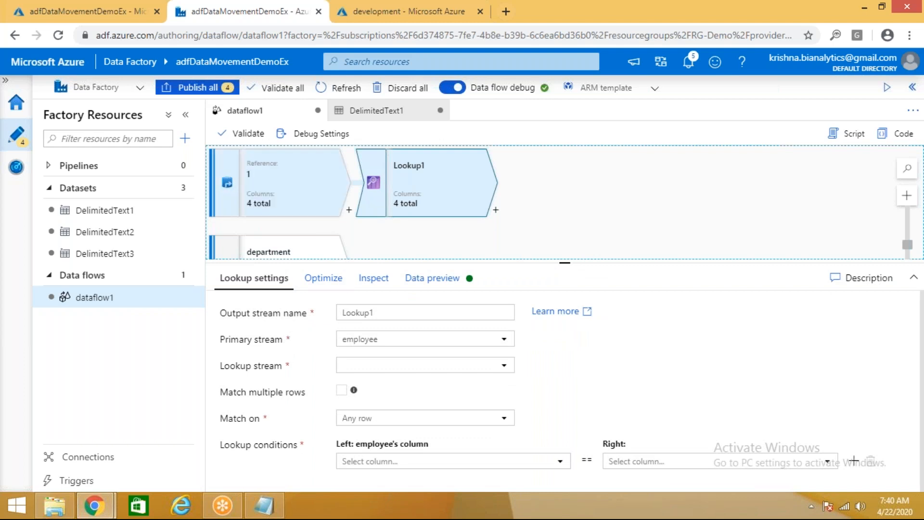
left_click(384, 375)
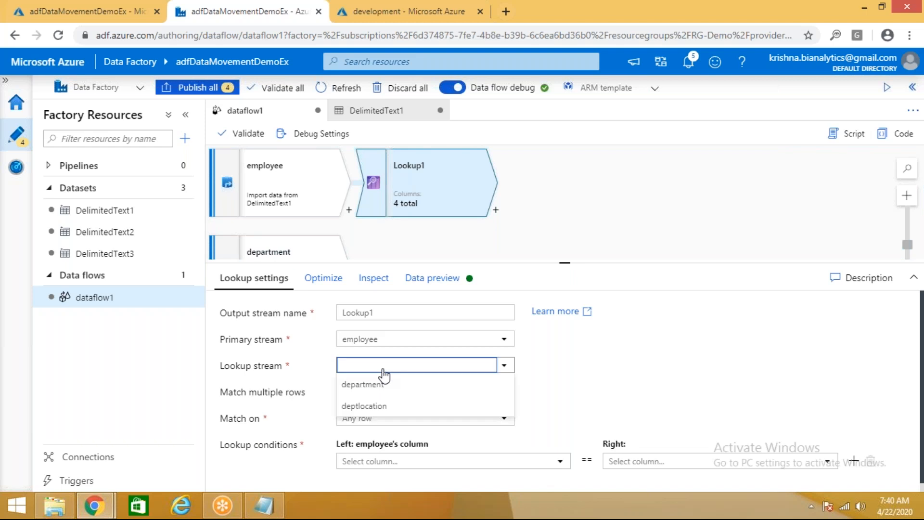
left_click(382, 383)
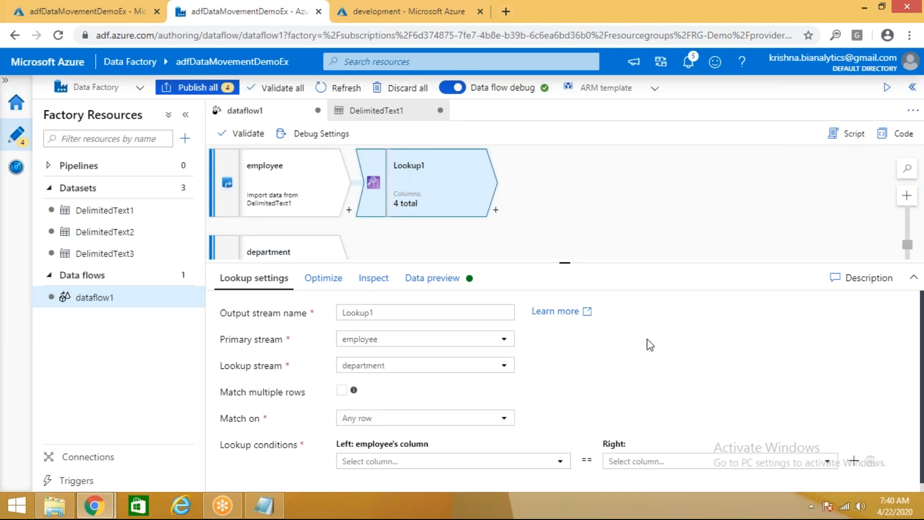
Step: Set Lookup1's lookup condition to employee column empdeptno == department column deptno
left_click_drag(662, 263, 660, 227)
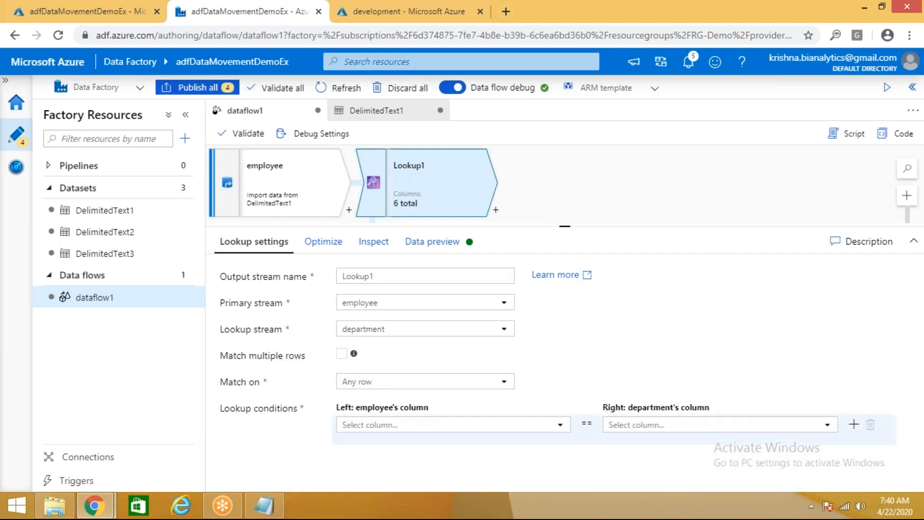
left_click_drag(681, 226, 681, 203)
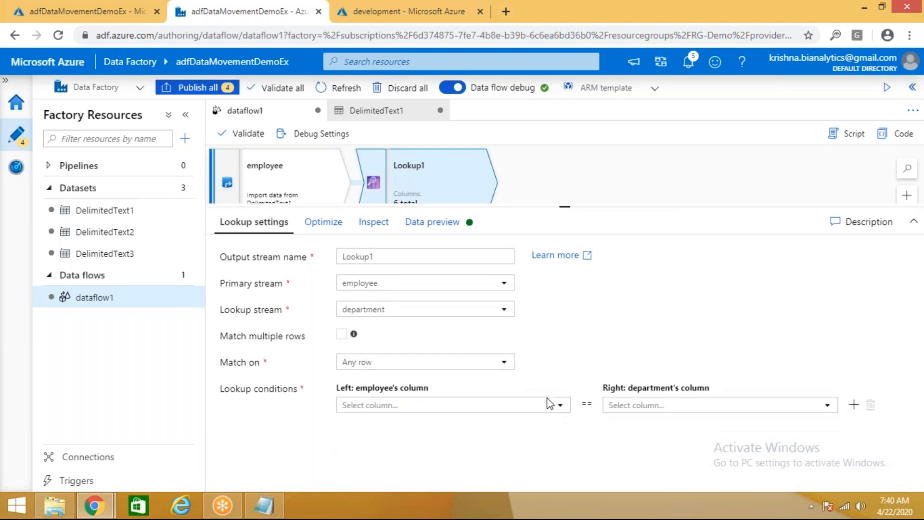
left_click_drag(360, 388, 429, 388)
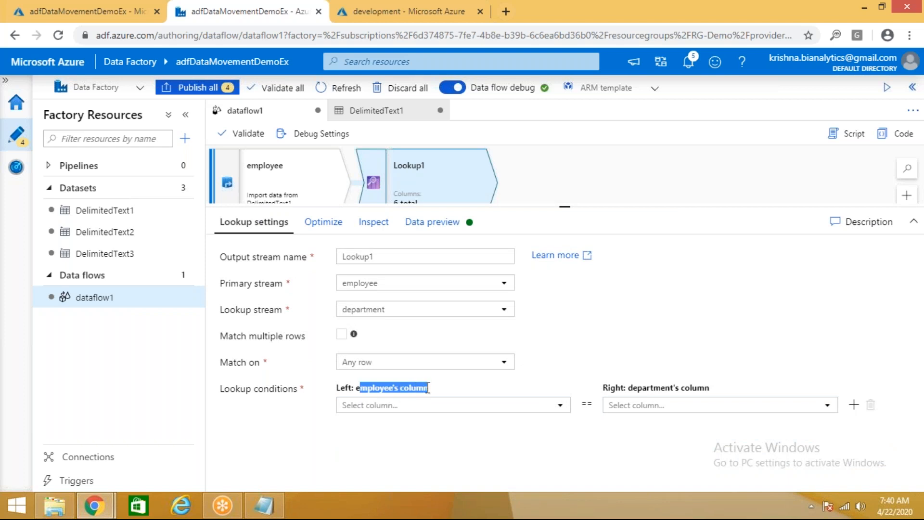
left_click_drag(628, 388, 710, 385)
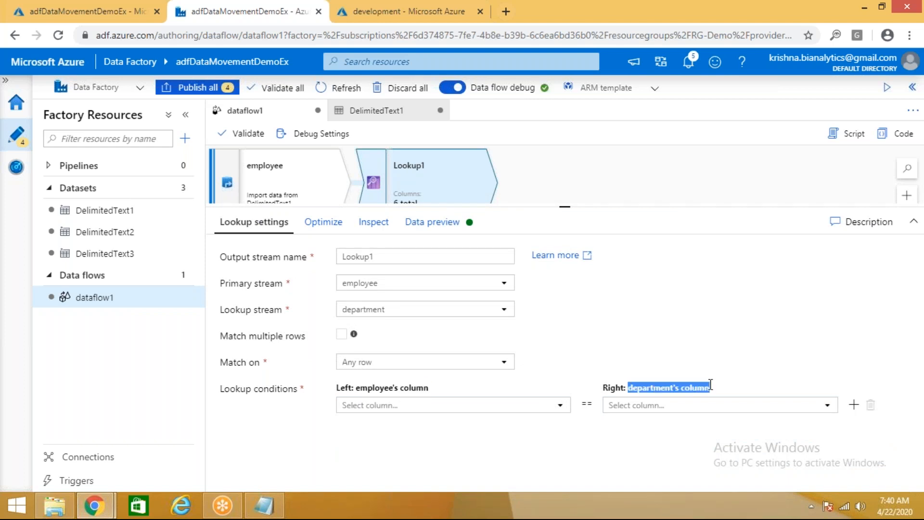
left_click(561, 406)
scroll(500, 444, "down", 1)
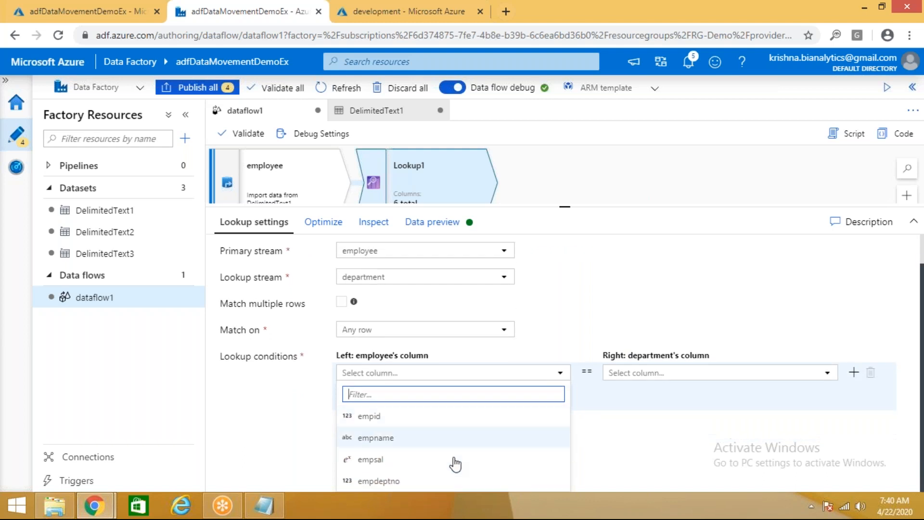
left_click(410, 482)
left_click(663, 407)
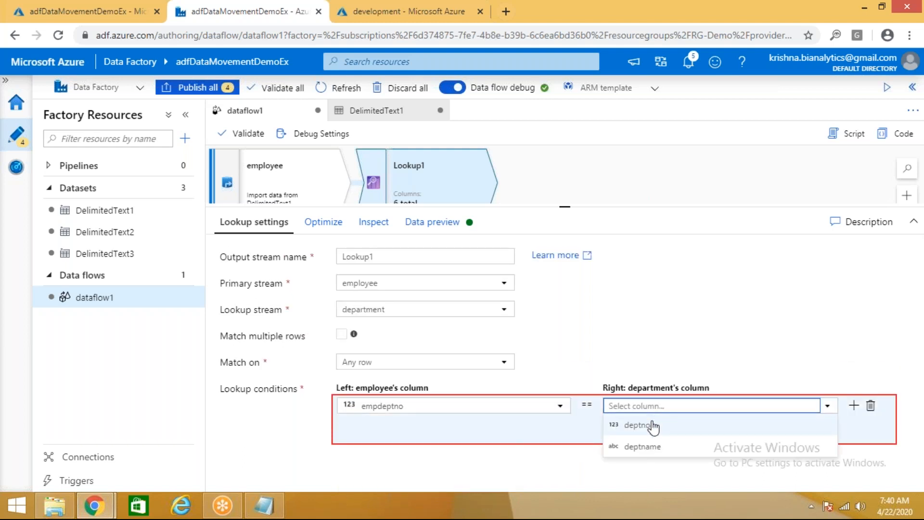
left_click(648, 425)
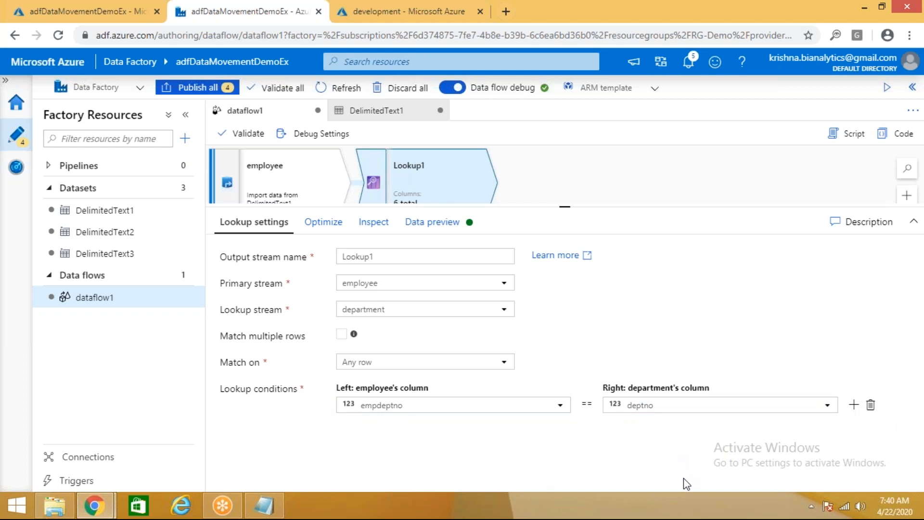
Step: Review Lookup1's optimization options and inspect its output columns, highlighting those supplied by employee and department
left_click(332, 231)
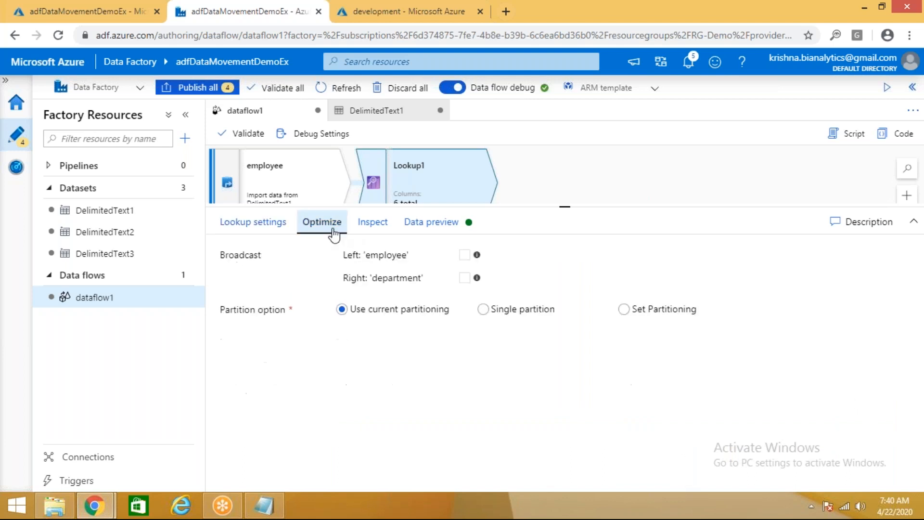
left_click(372, 226)
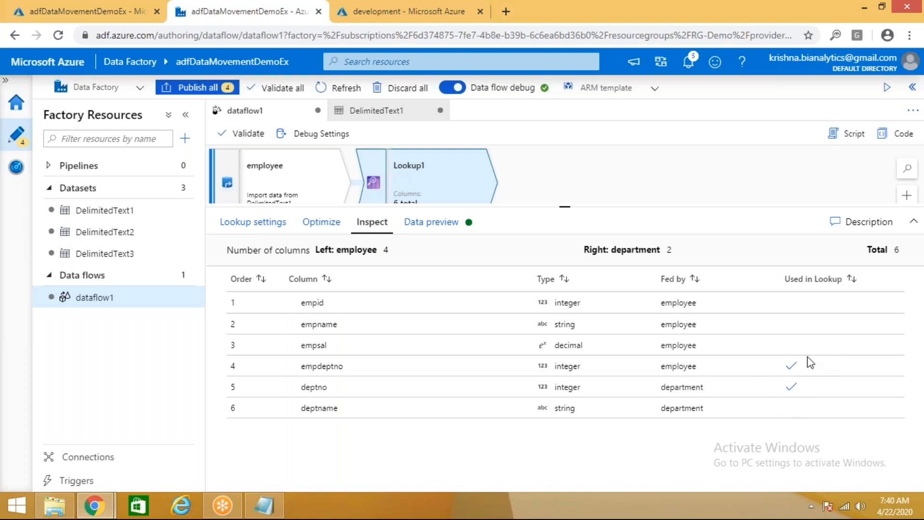
left_click_drag(343, 366, 307, 305)
left_click_drag(301, 386, 326, 408)
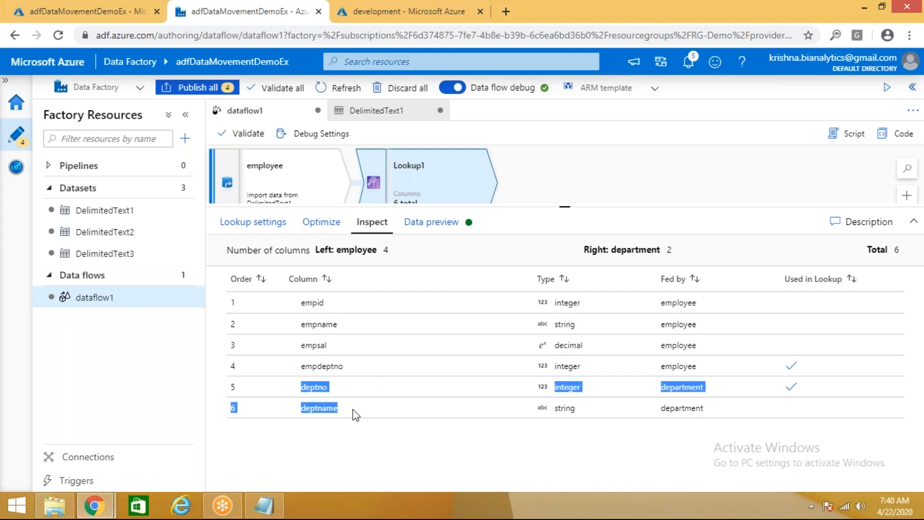
Step: Refresh Lookup1's data preview and look through the returned rows
left_click(421, 226)
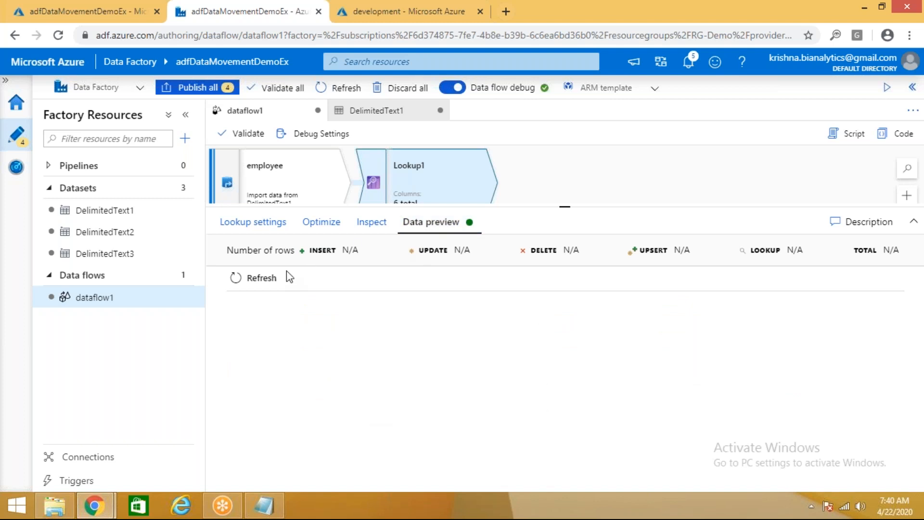
left_click(269, 279)
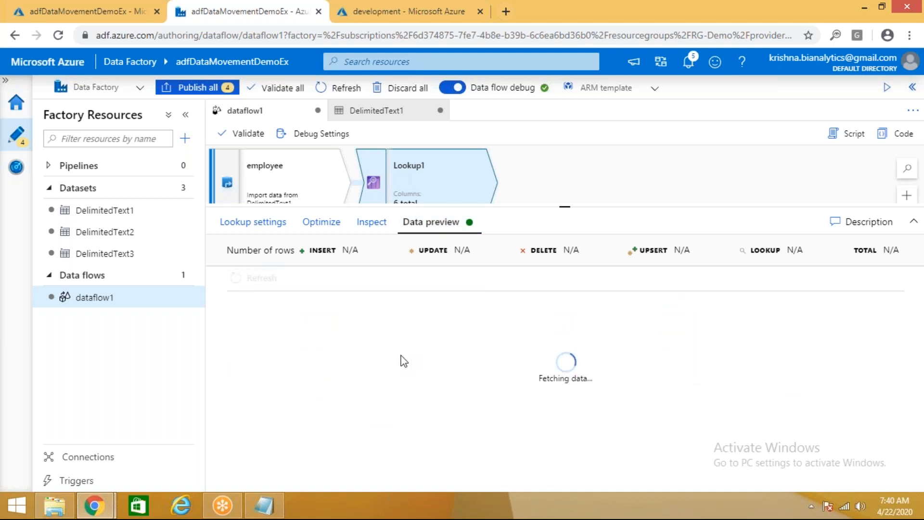
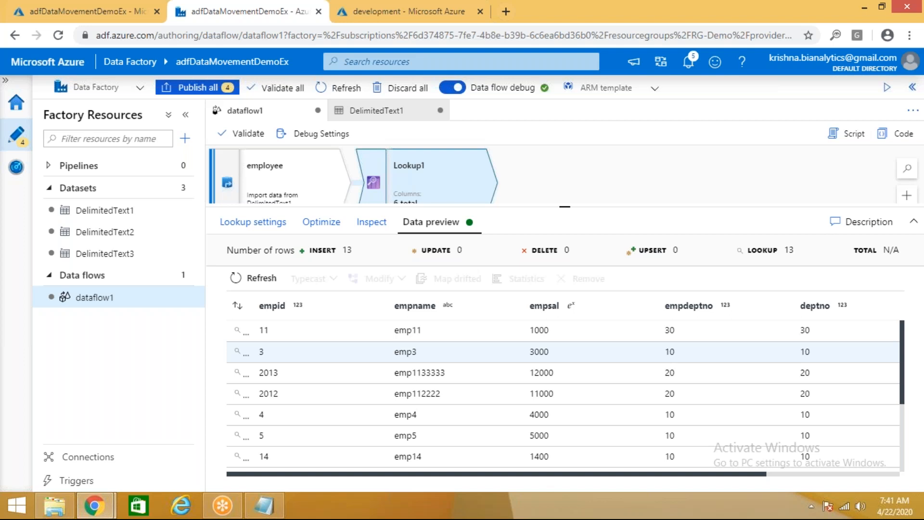
scroll(479, 369, "down", 3)
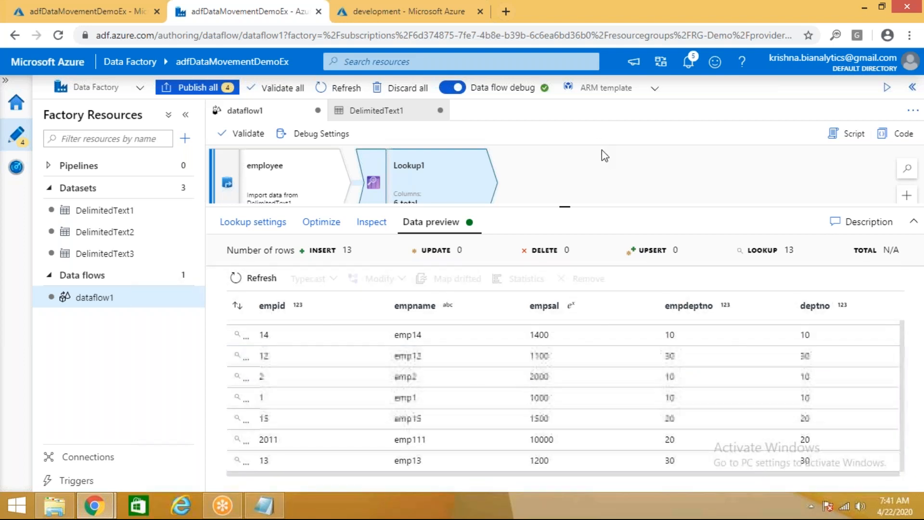
Step: Enlarge the data flow canvas and review how the employee and department sources connect to Lookup1
left_click(605, 166)
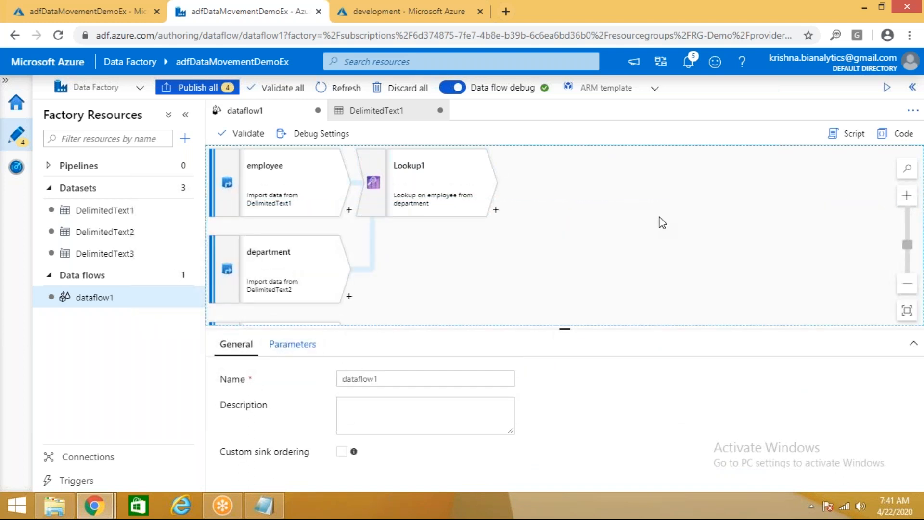
left_click_drag(738, 330, 745, 359)
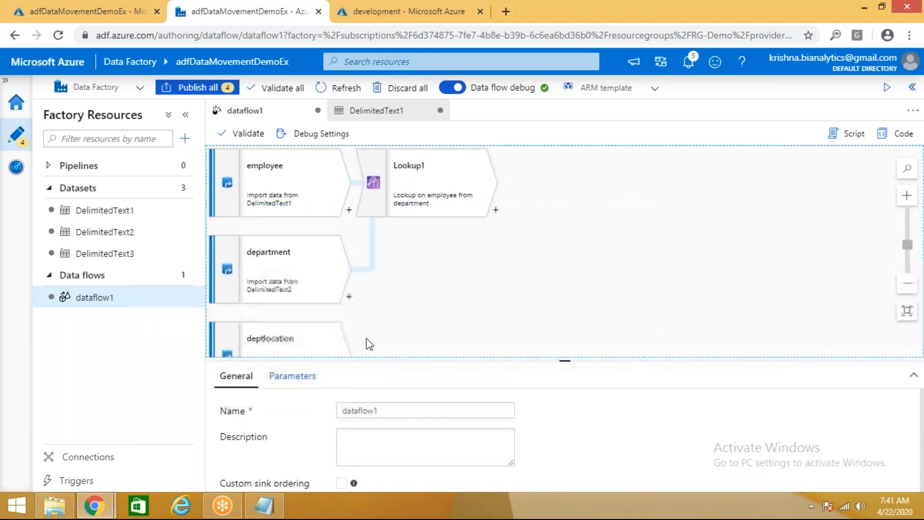
left_click(301, 186)
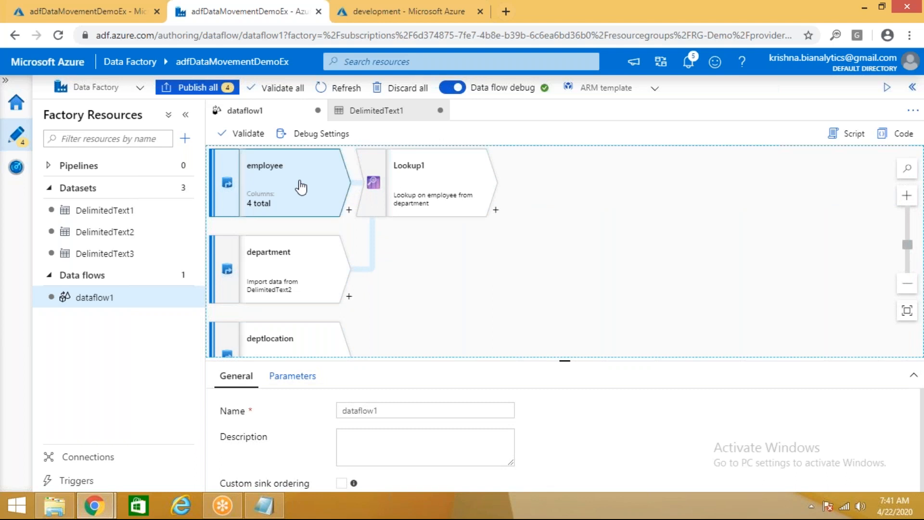
left_click(299, 258)
left_click(430, 202)
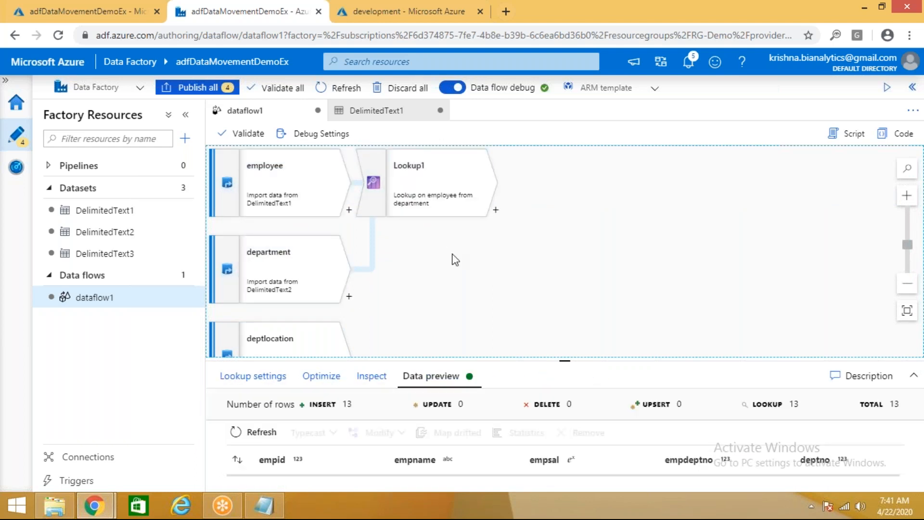
left_click(447, 233)
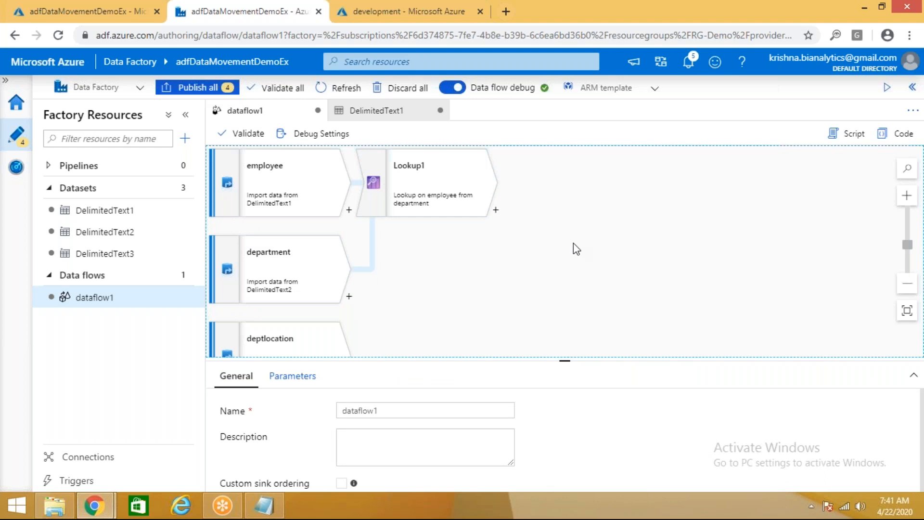
Step: Add a second Lookup transformation after Lookup1 in the data flow
scroll(574, 243, "down", 1)
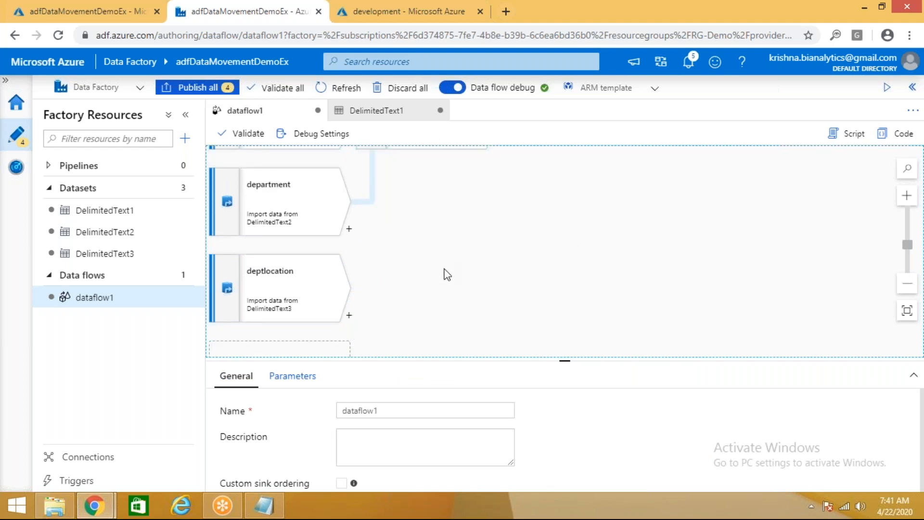
scroll(400, 319, "up", 1)
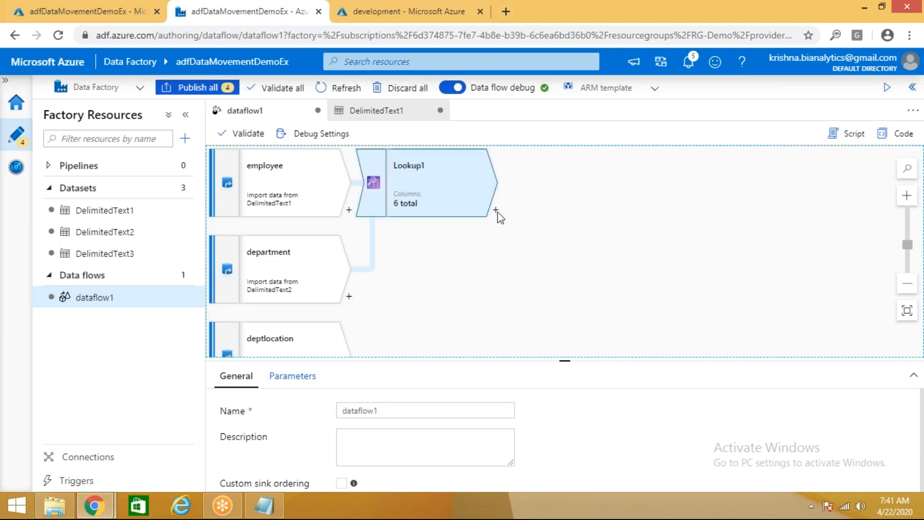
left_click(497, 212)
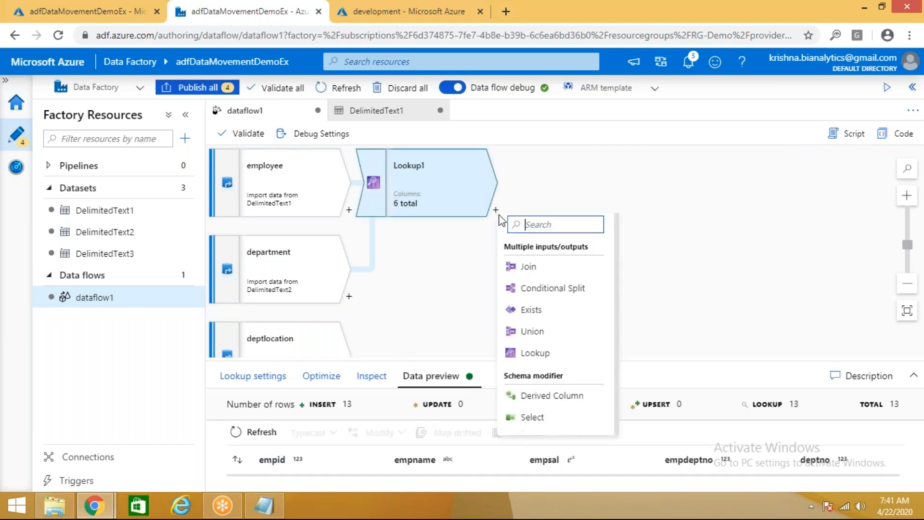
left_click(530, 355)
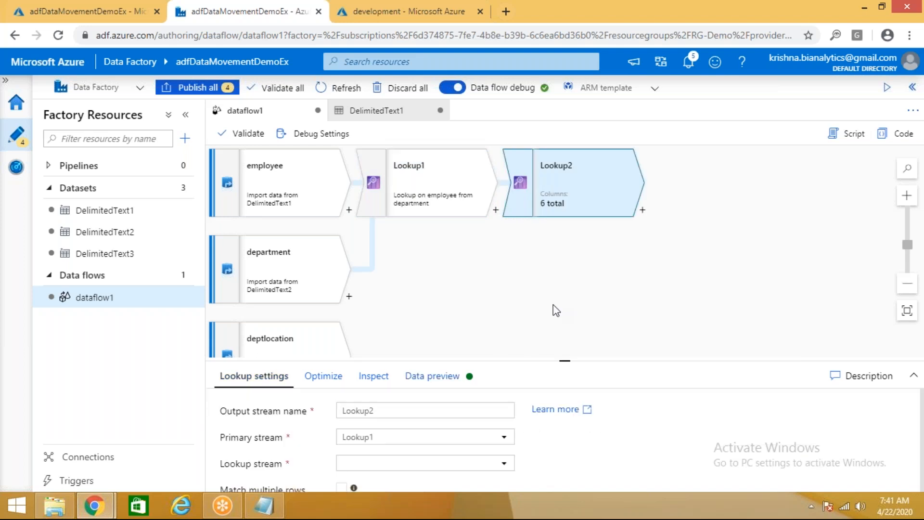
scroll(556, 310, "down", 1)
scroll(555, 309, "up", 3)
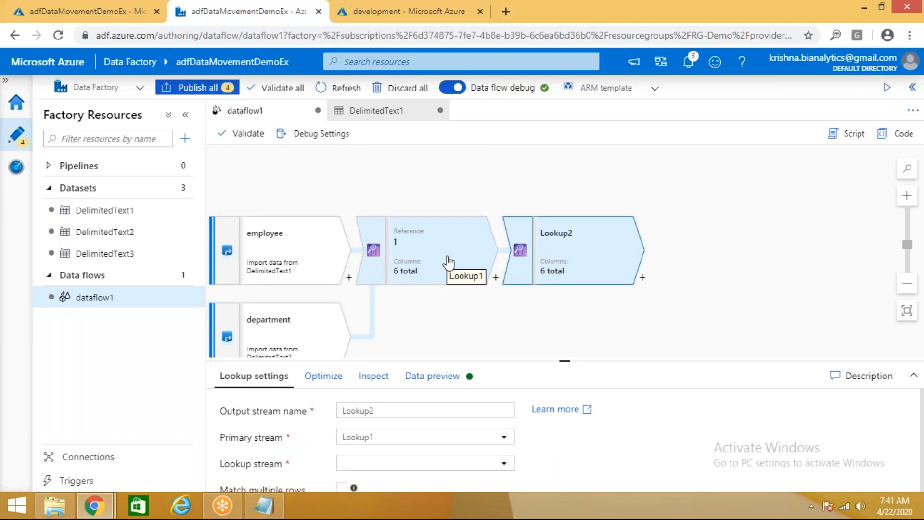
scroll(582, 260, "down", 1)
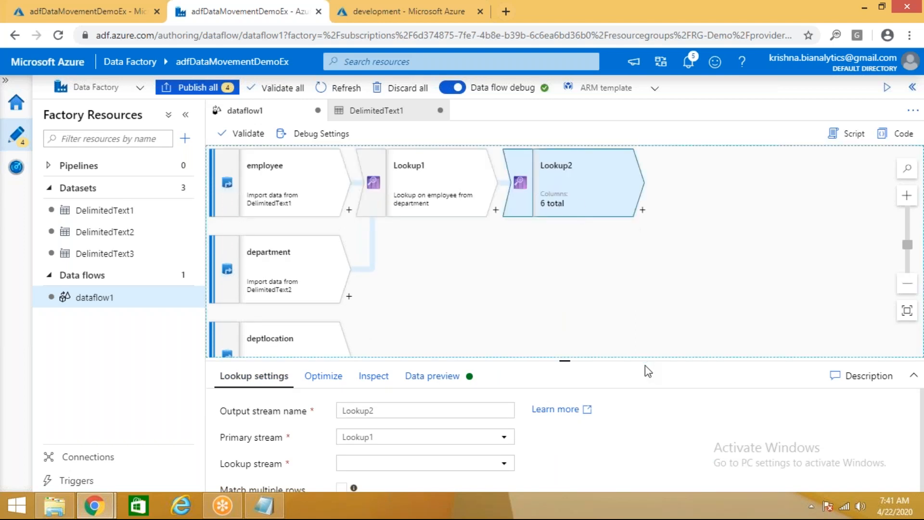
Step: Set Lookup2's lookup stream to deptlocation and dismiss the reference-node tip
left_click_drag(645, 357, 650, 318)
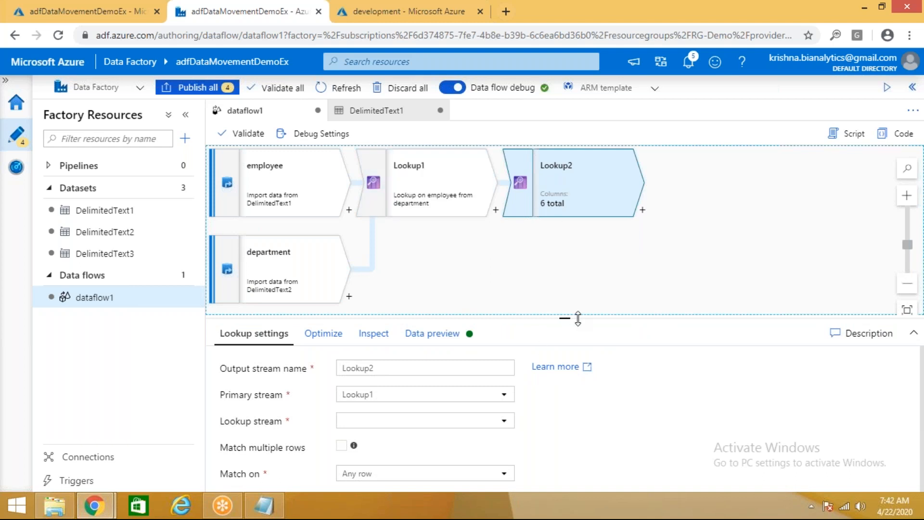
left_click_drag(578, 306, 580, 277)
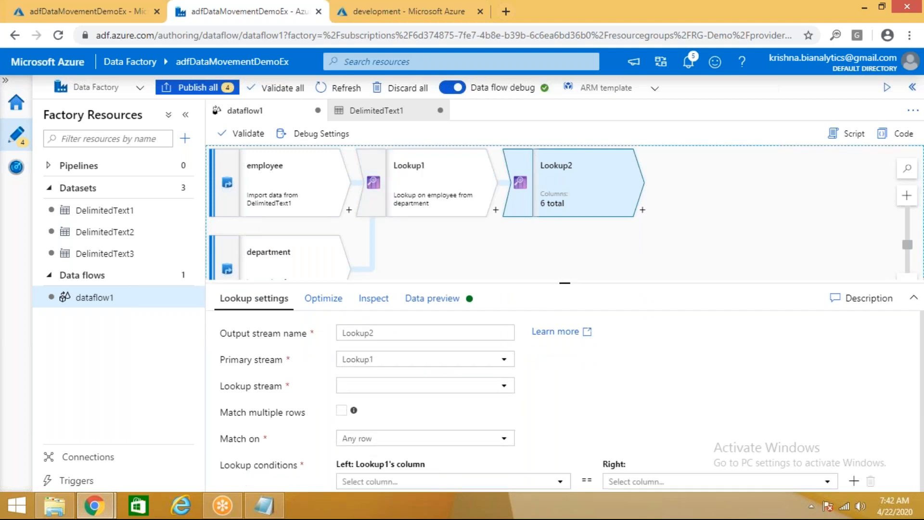
left_click(409, 379)
left_click(383, 441)
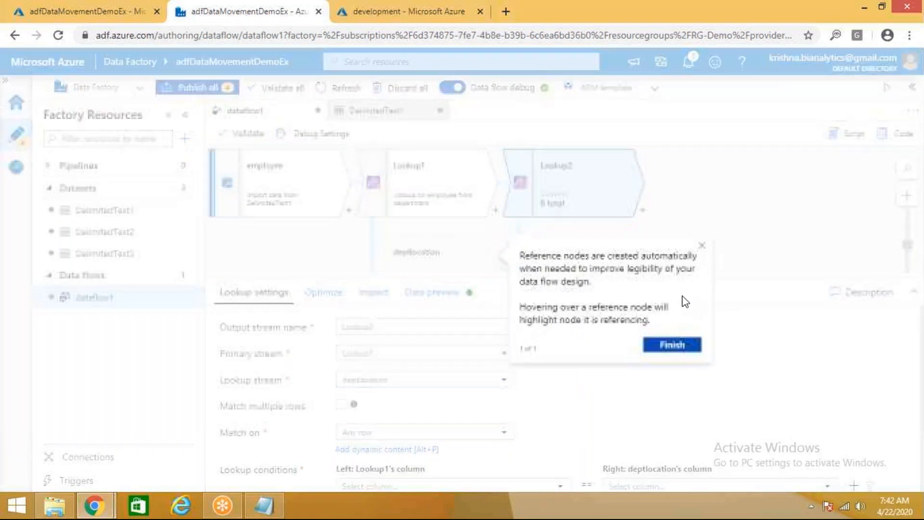
left_click(672, 344)
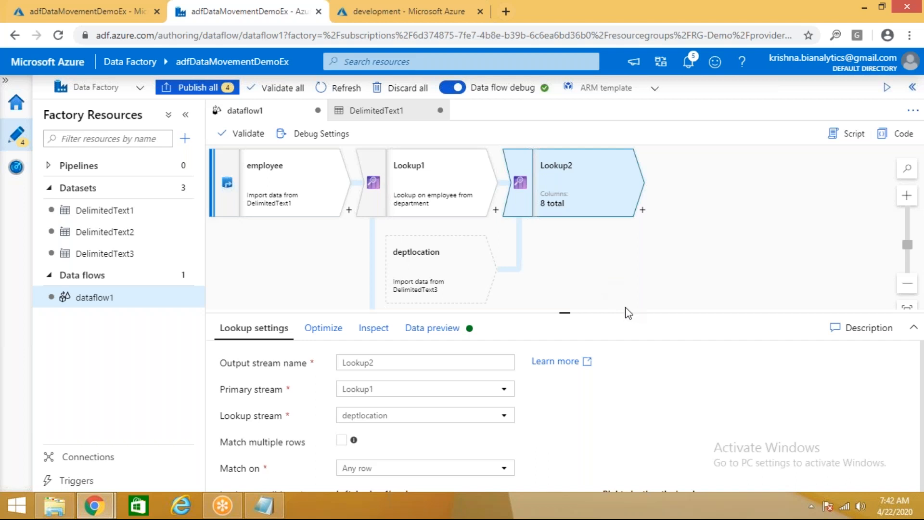
Step: Set Lookup2's condition to match Lookup1's deptno column with deptlocation's deptno column
left_click_drag(629, 297, 657, 179)
left_click(454, 439)
scroll(577, 337, "down", 1)
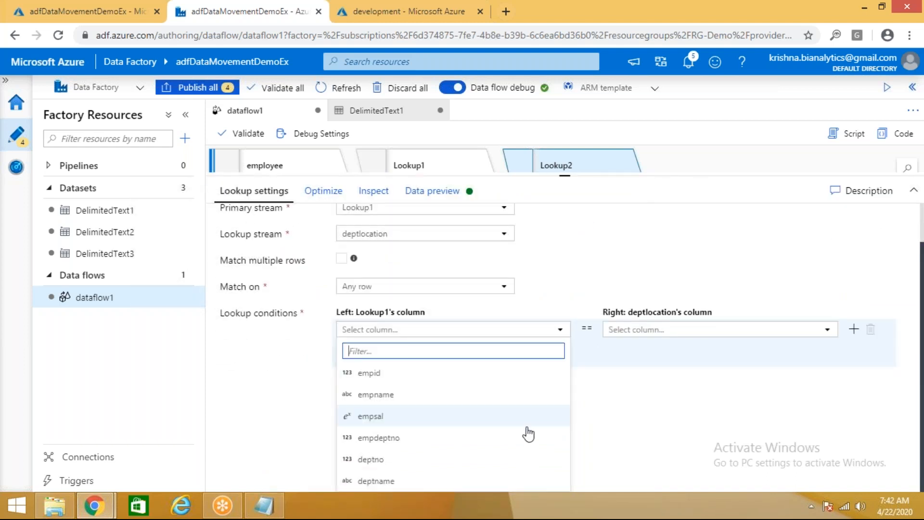
left_click(383, 461)
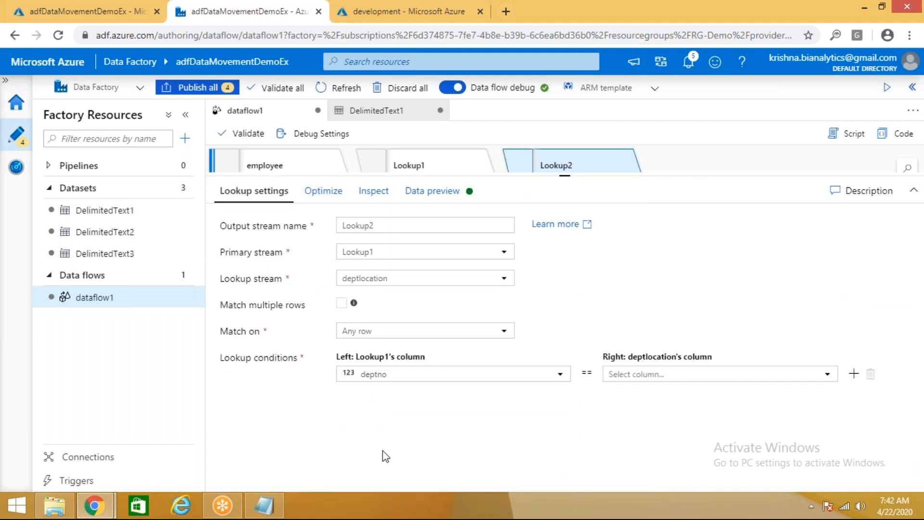
left_click(670, 378)
left_click(648, 395)
Step: Review Lookup2's optimization options and inspect its columns, highlighting the deptno rows fed by department and deptlocation
left_click_drag(730, 183, 732, 267)
left_click(322, 282)
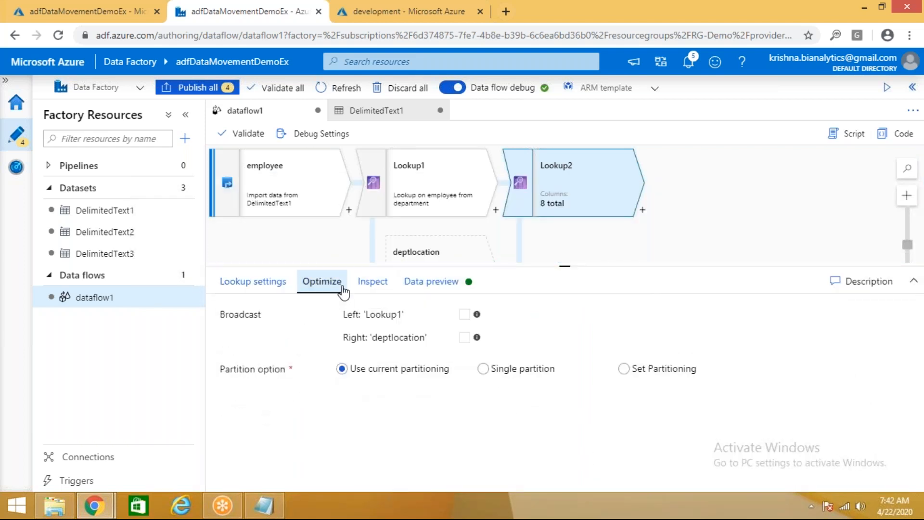
left_click(371, 284)
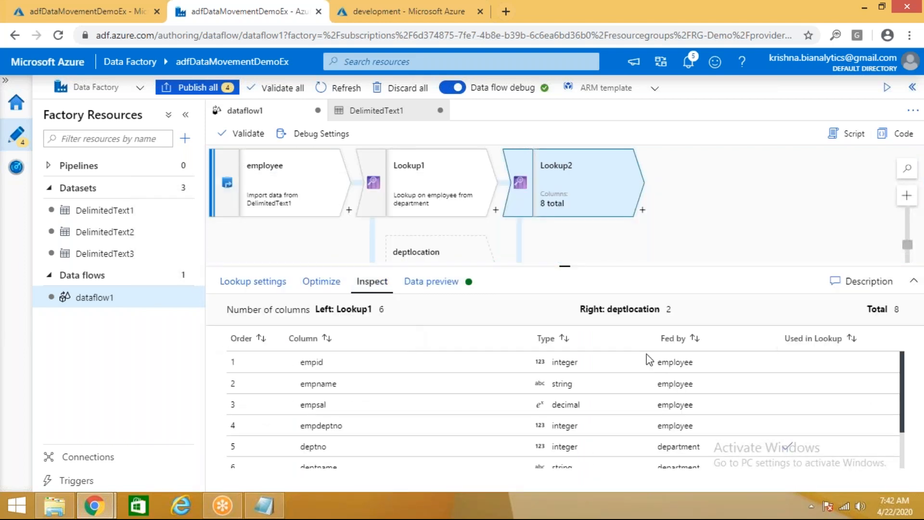
scroll(646, 356, "down", 1)
left_click_drag(532, 397, 807, 399)
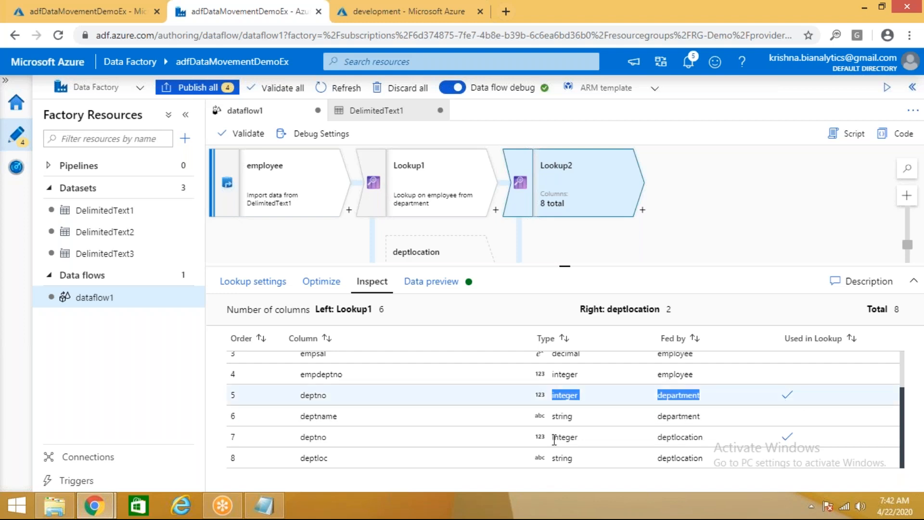
left_click_drag(554, 439, 787, 440)
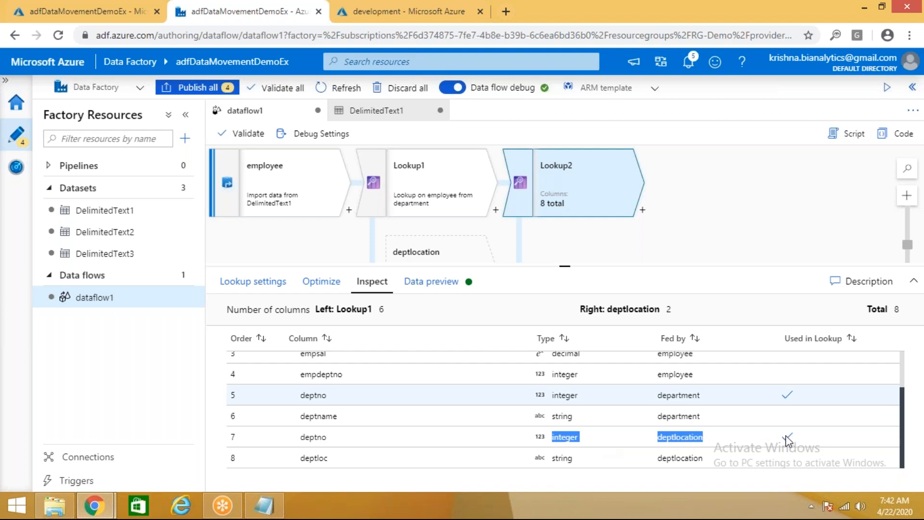
Step: Refresh Lookup2's data preview and look through the rows across all columns, including deptname and deptloc
left_click(431, 283)
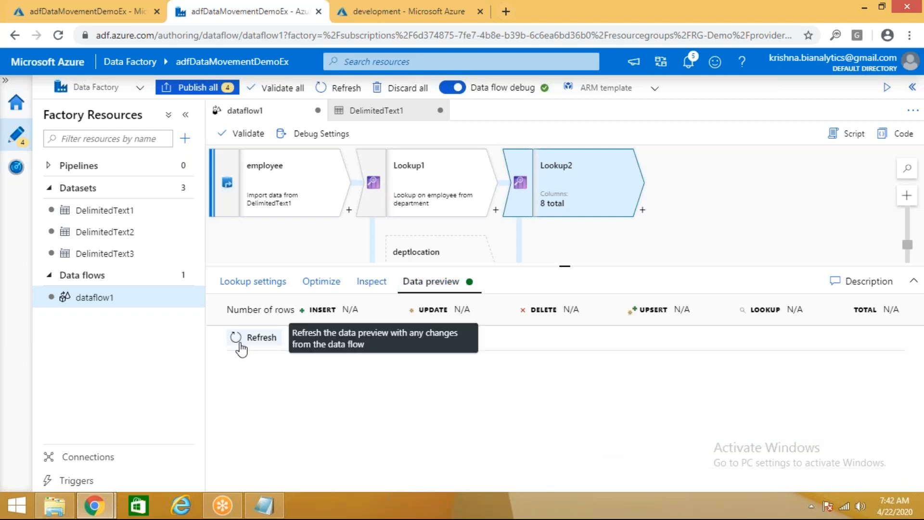
left_click(241, 337)
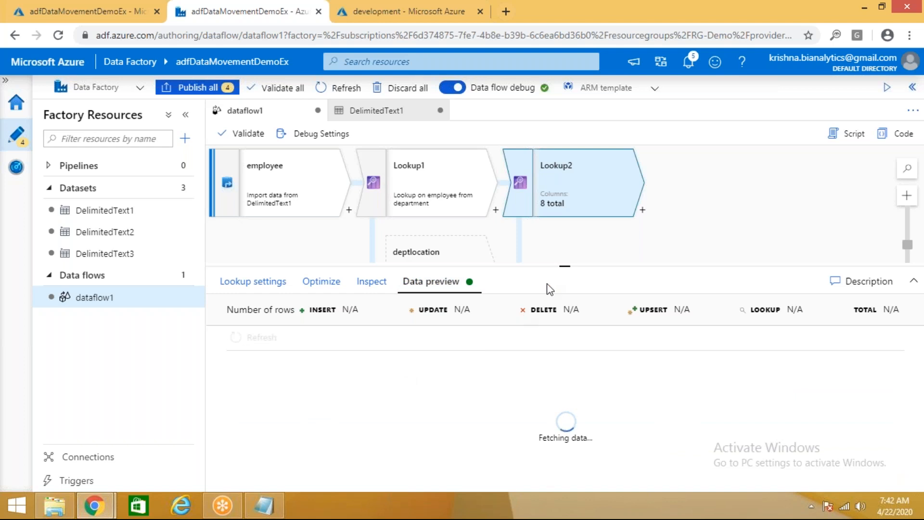
left_click_drag(593, 262, 596, 221)
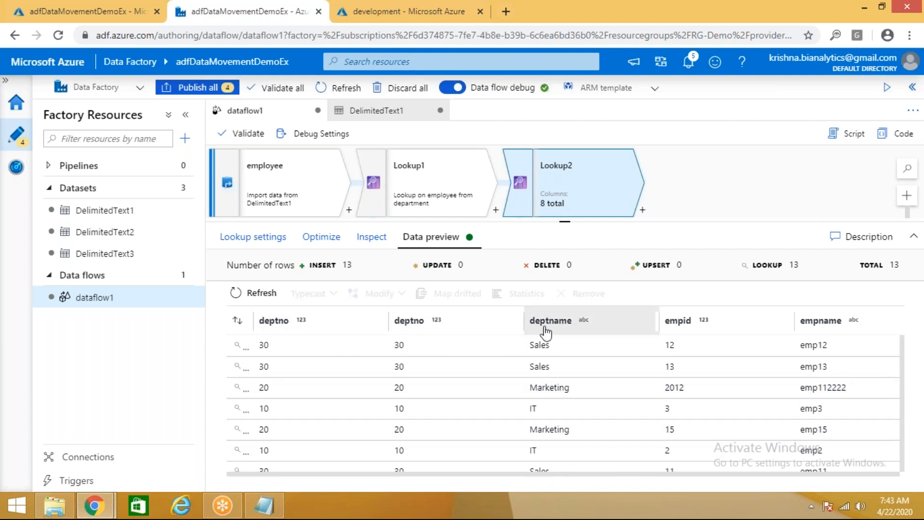
left_click_drag(553, 474, 648, 474)
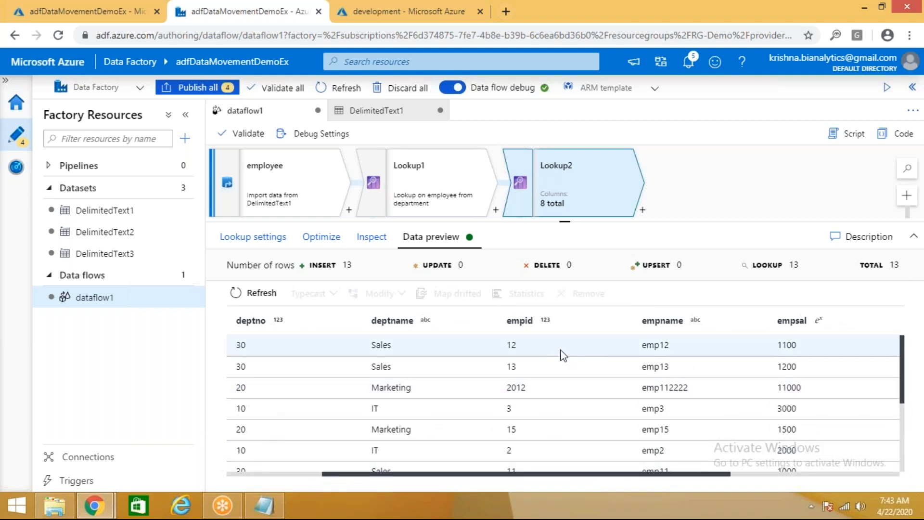
left_click_drag(715, 476, 850, 477)
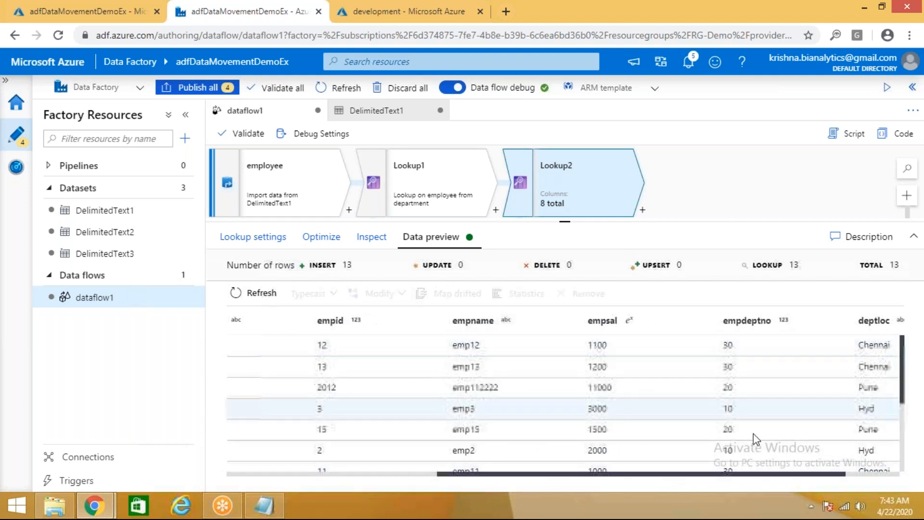
scroll(770, 433, "right", 3)
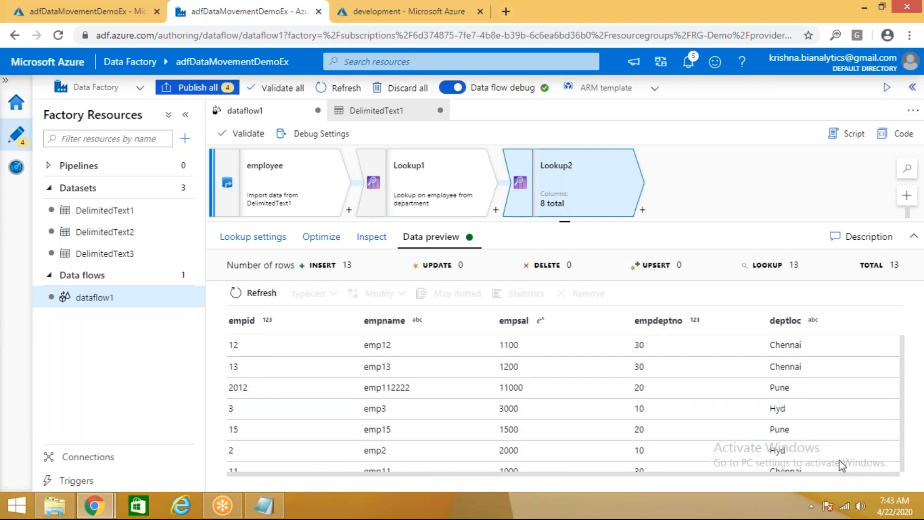
scroll(763, 423, "down", 3)
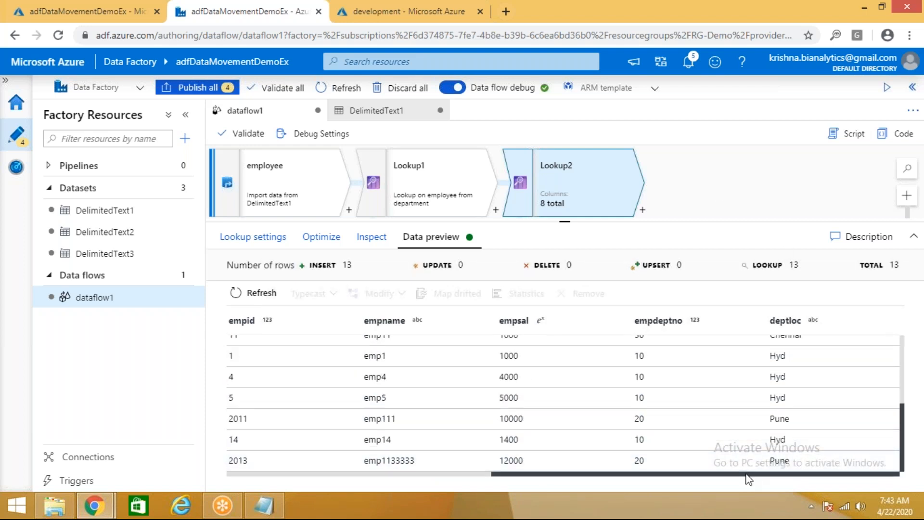
left_click_drag(717, 476, 433, 488)
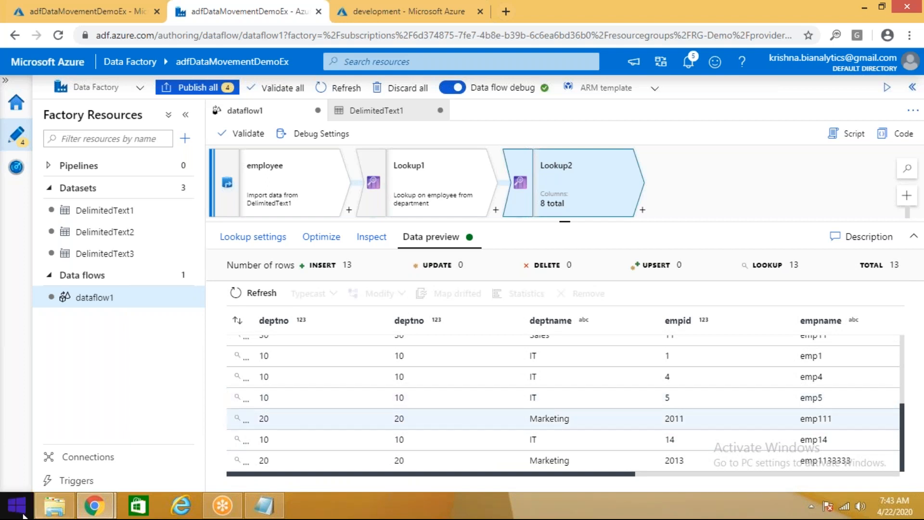
left_click(52, 505)
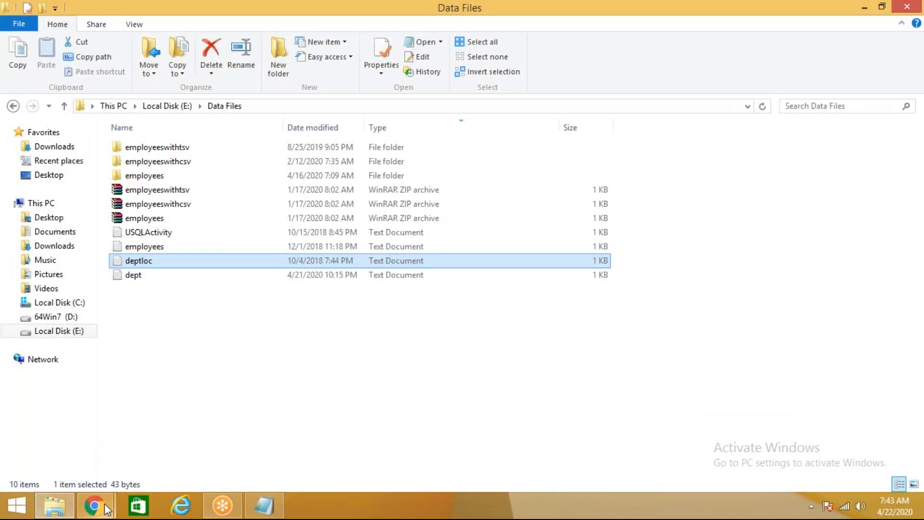
mouse_move(95, 506)
left_click(237, 402)
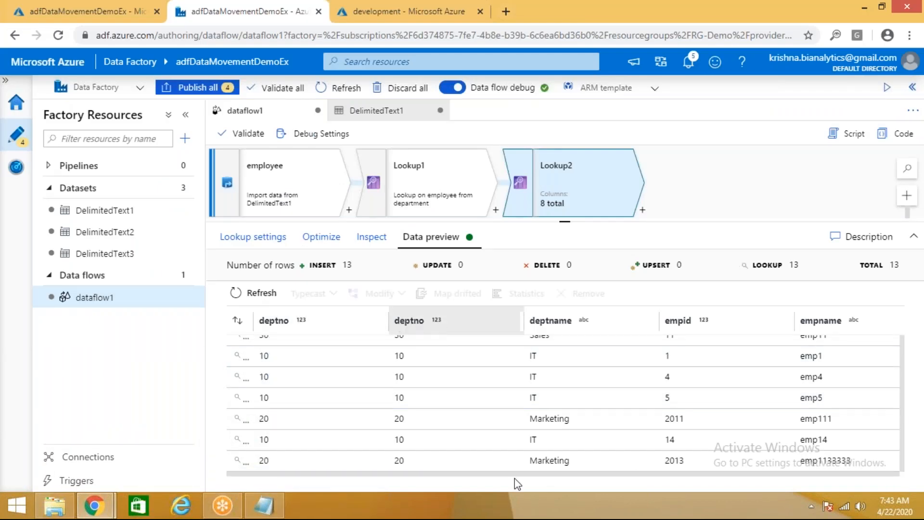
Step: Compare Lookup2's preview columns from the two deptno columns across to empdeptno and deptloc
left_click_drag(525, 475, 740, 503)
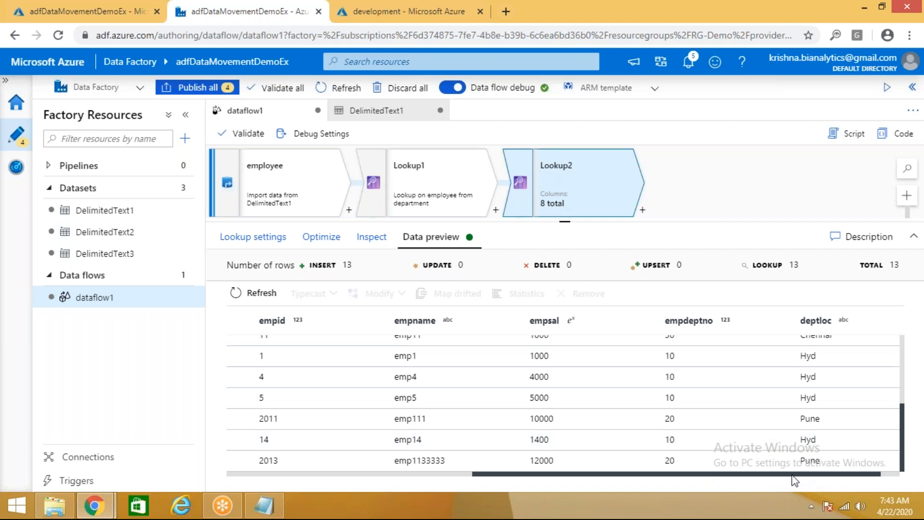
left_click_drag(801, 479, 496, 487)
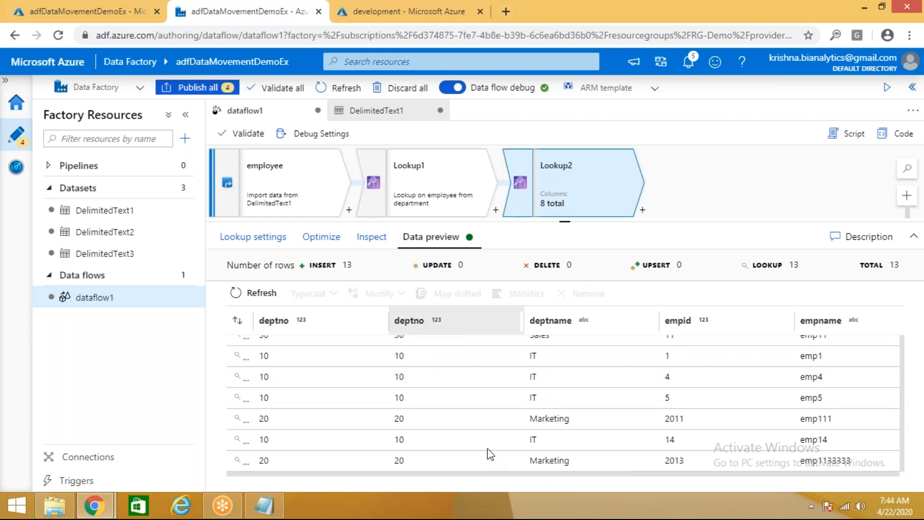
left_click_drag(602, 480, 636, 477)
left_click(580, 477)
left_click_drag(704, 490, 804, 488)
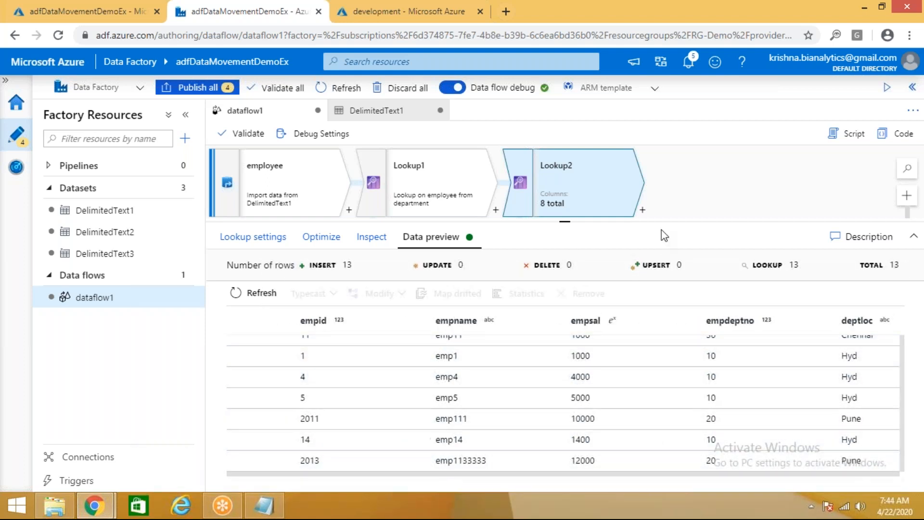
Step: Enlarge the data flow canvas and add a Select transformation after Lookup2
left_click_drag(664, 233, 667, 260)
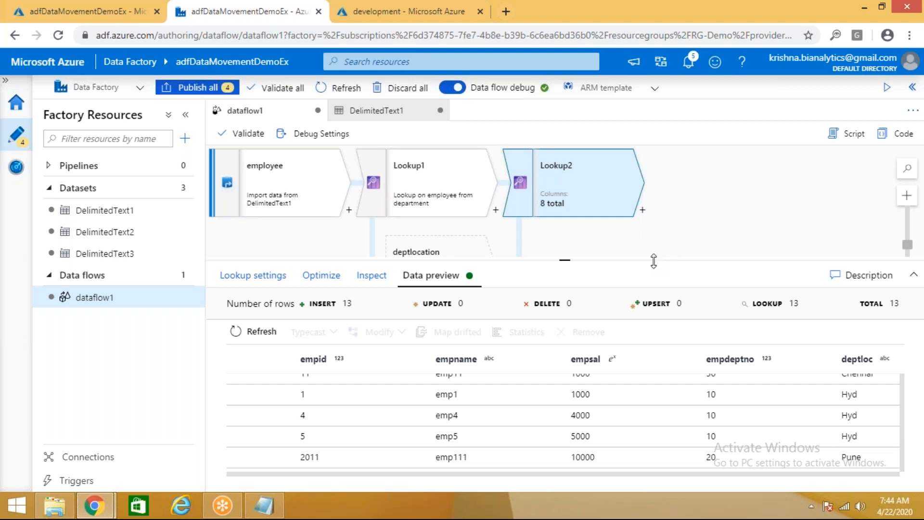
left_click_drag(654, 261, 653, 342)
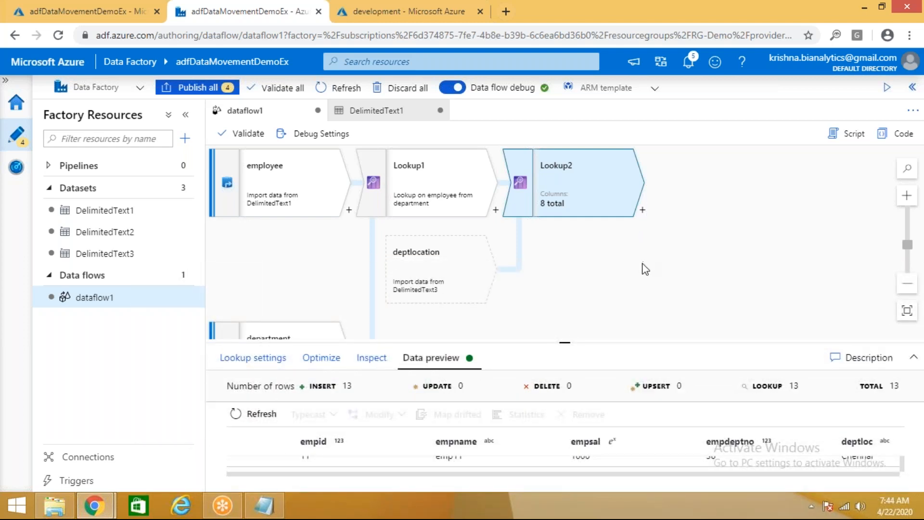
left_click(642, 211)
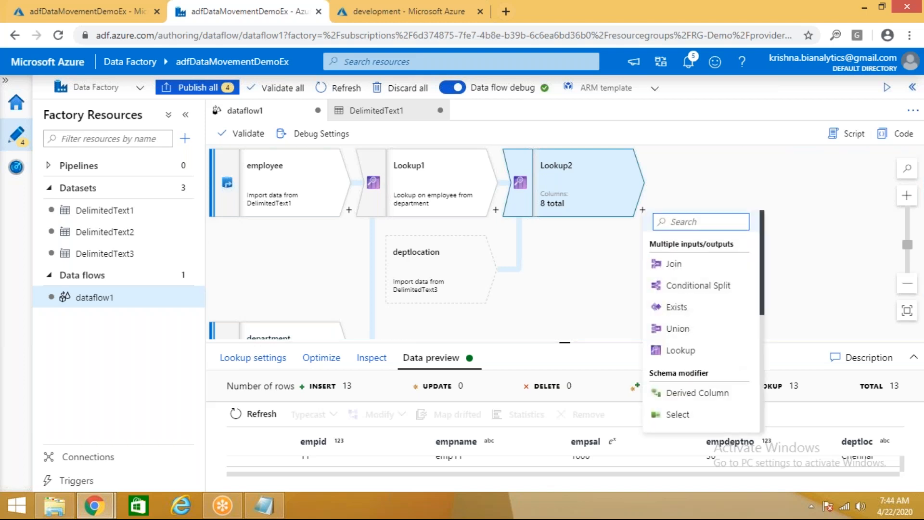
scroll(664, 296, "down", 2)
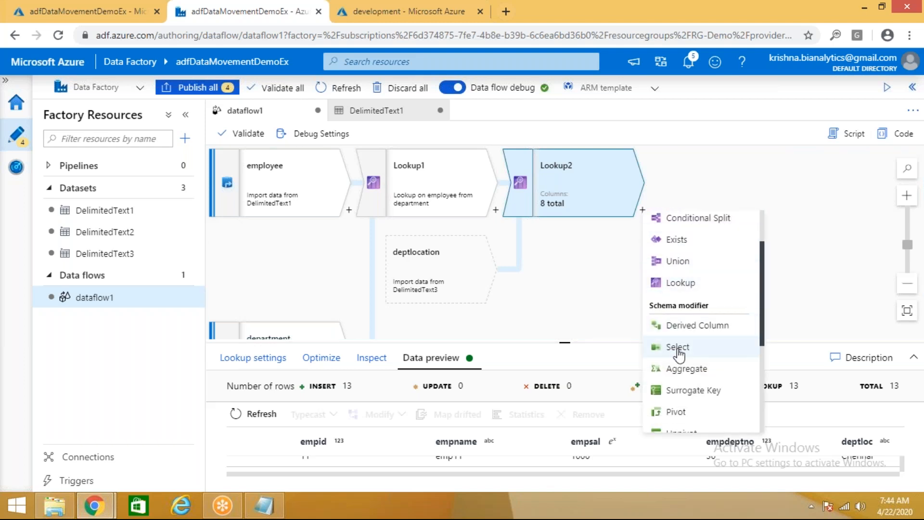
scroll(676, 337, "up", 2)
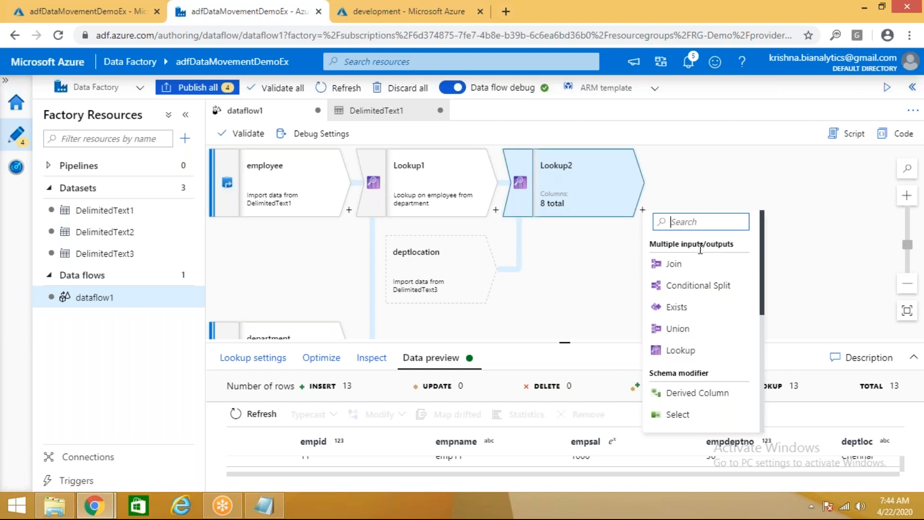
scroll(699, 265, "down", 2)
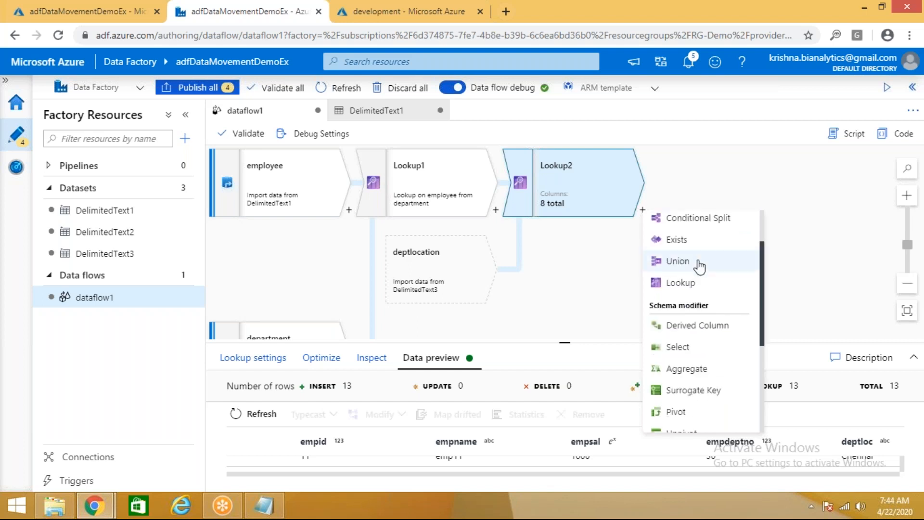
left_click(679, 348)
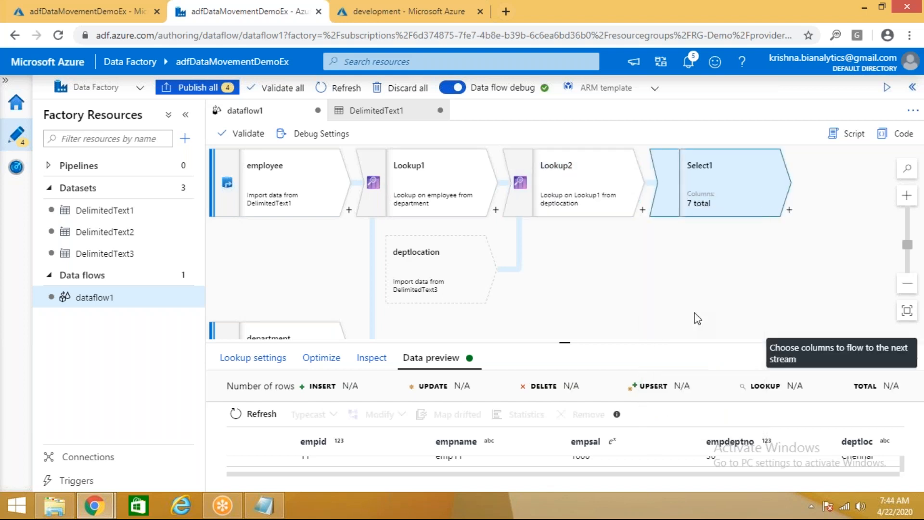
Step: Open Select1's settings and delete the department@deptno column mapping
left_click(719, 198)
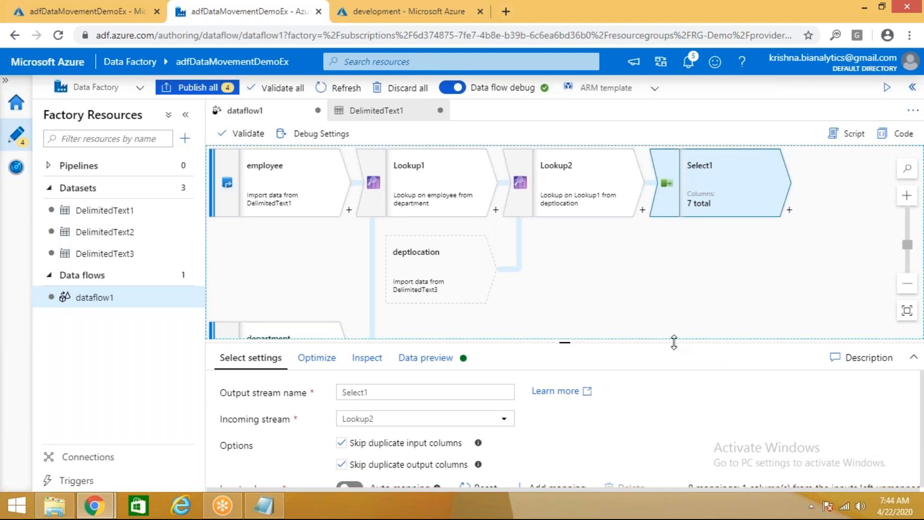
left_click_drag(674, 340, 688, 208)
scroll(708, 326, "down", 3)
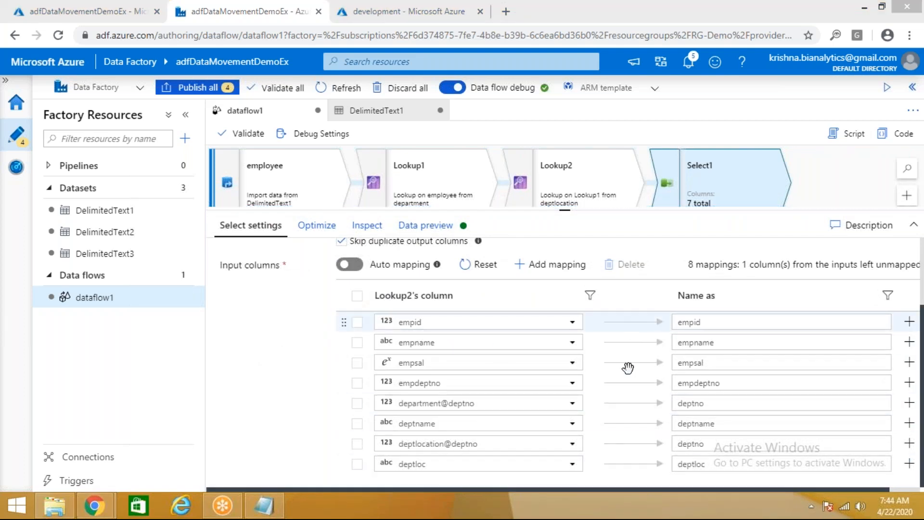
left_click_drag(715, 490, 769, 495)
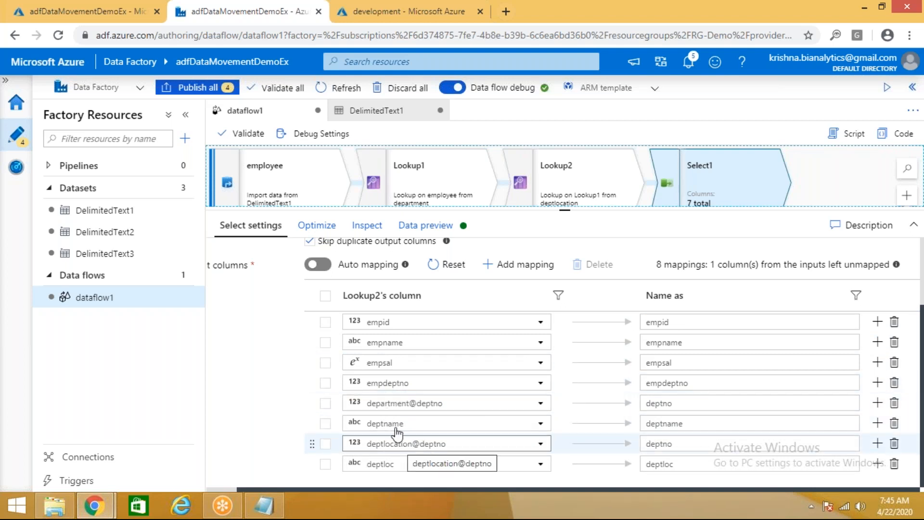
left_click(326, 403)
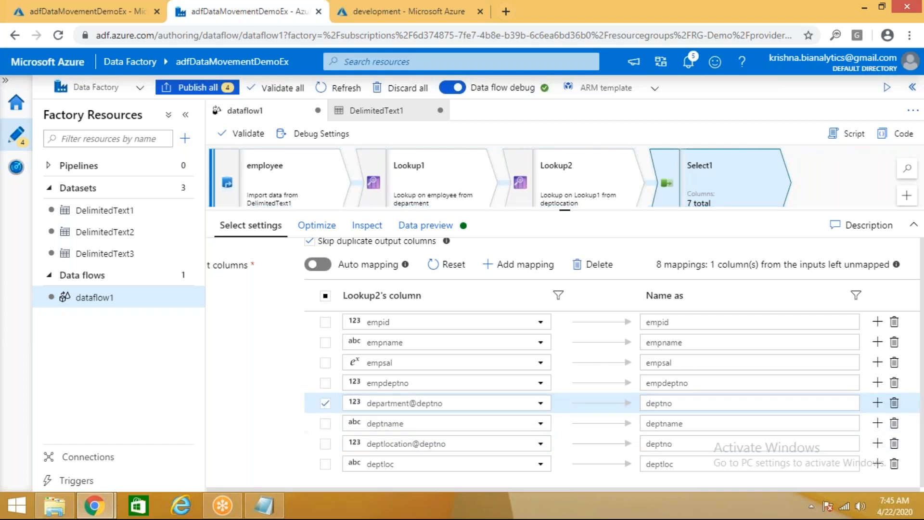
left_click(894, 404)
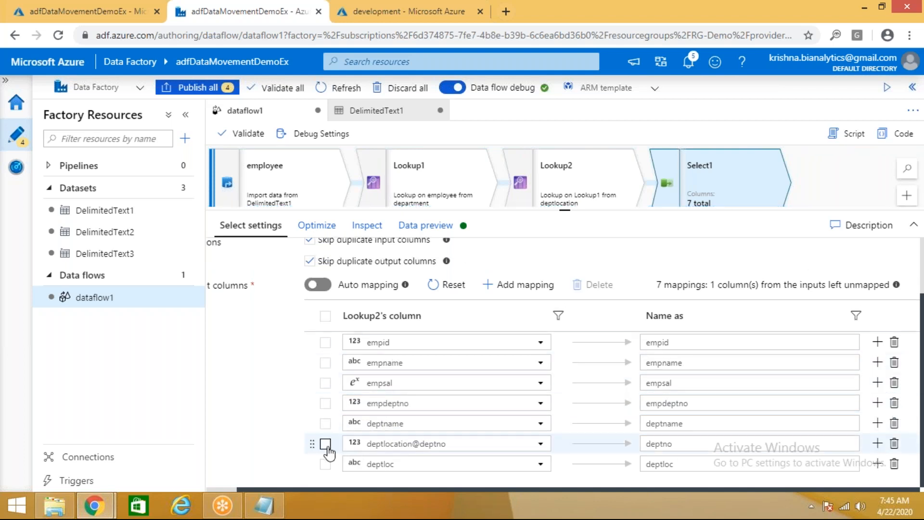
Step: Delete the deptlocation@deptno column mapping from Select1
left_click(894, 444)
scroll(564, 409, "up", 2)
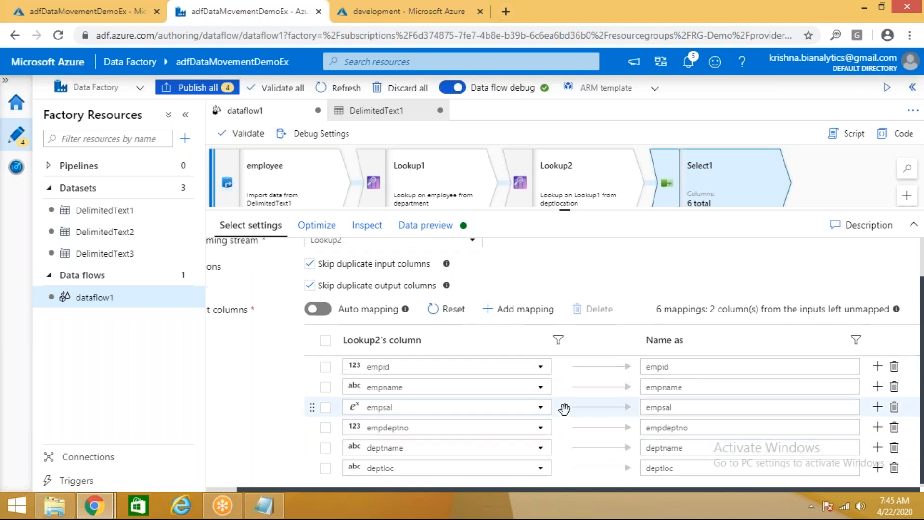
scroll(621, 332, "down", 2)
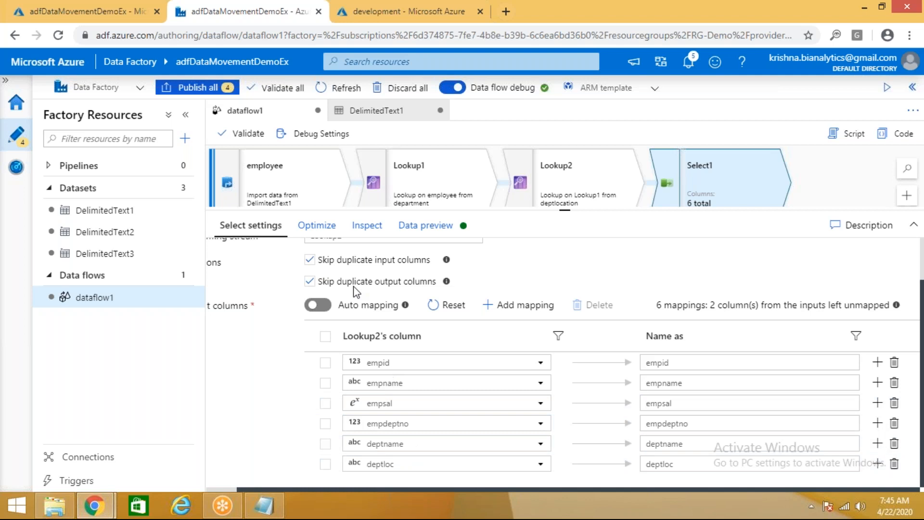
Step: Inspect Select1's output schema, and refresh its data preview to look through the employee rows
left_click(375, 229)
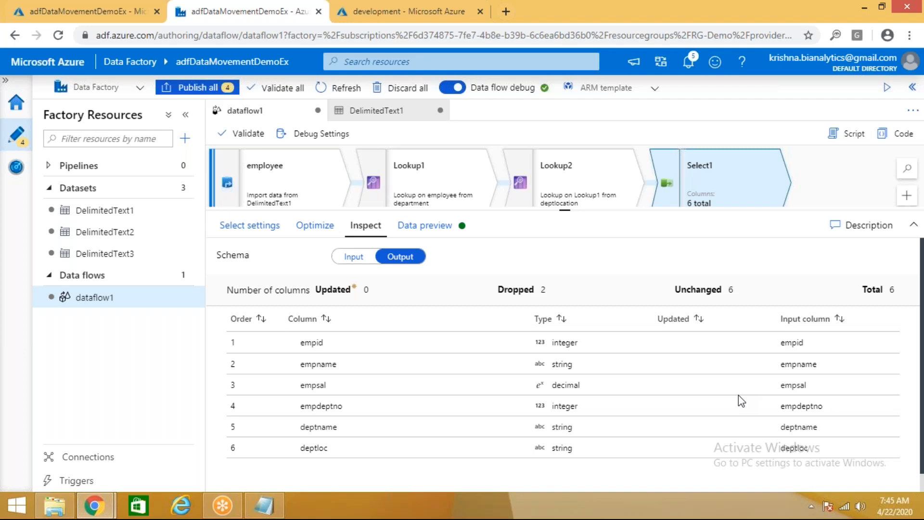
left_click(434, 232)
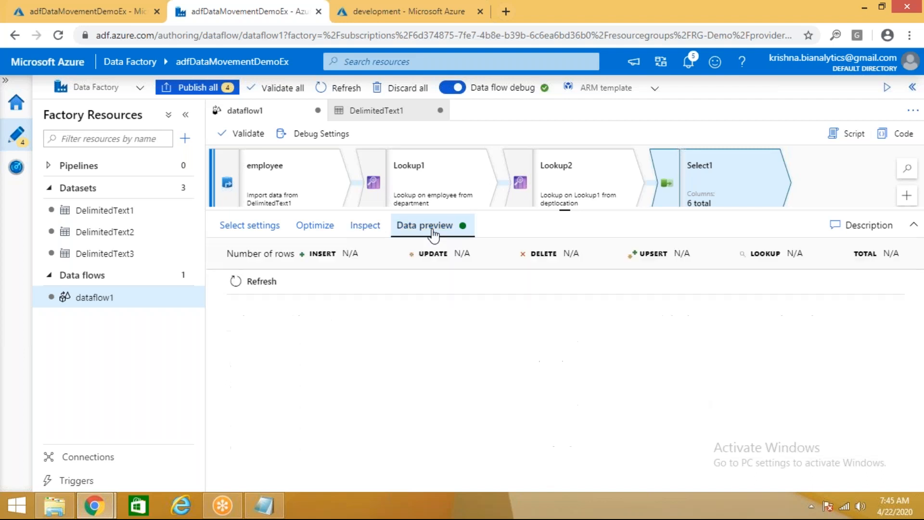
left_click(248, 281)
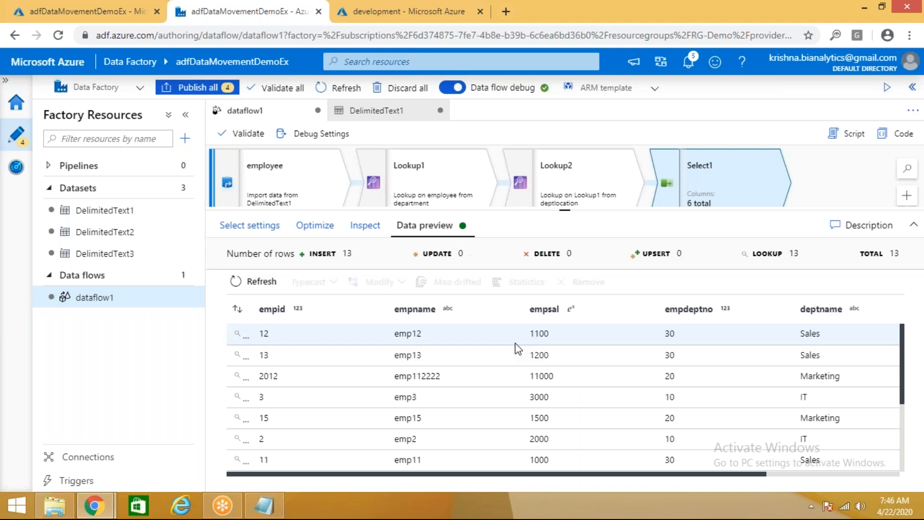
left_click_drag(641, 475, 438, 446)
scroll(440, 385, "down", 3)
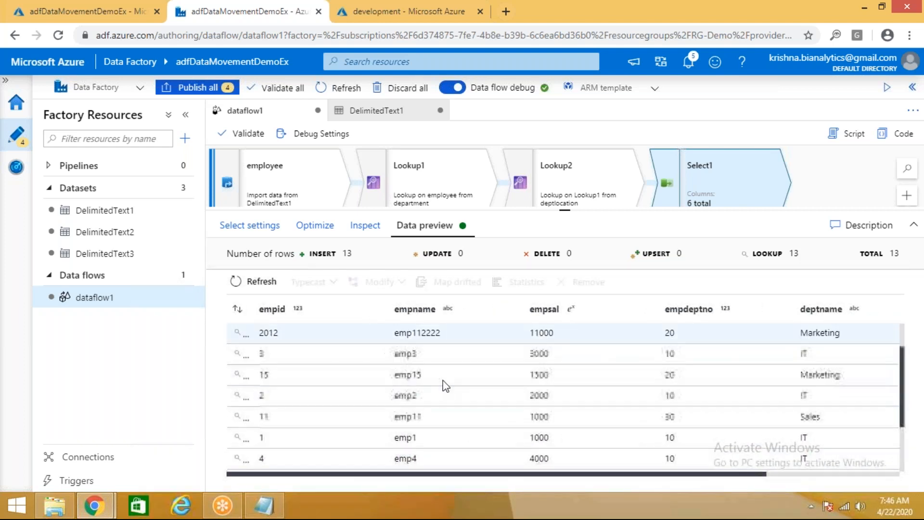
scroll(441, 383, "up", 3)
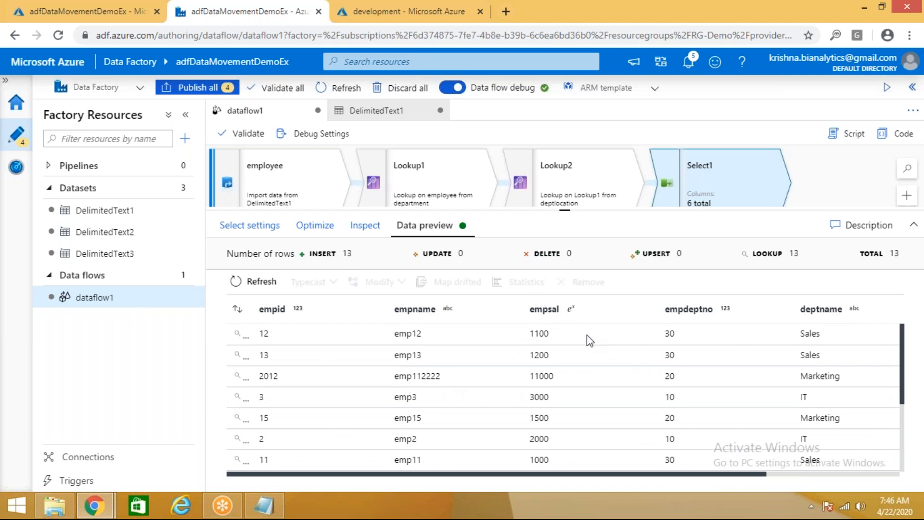
Step: Review Select1's duplicate-column options and its remaining column mappings in the select settings
left_click(712, 172)
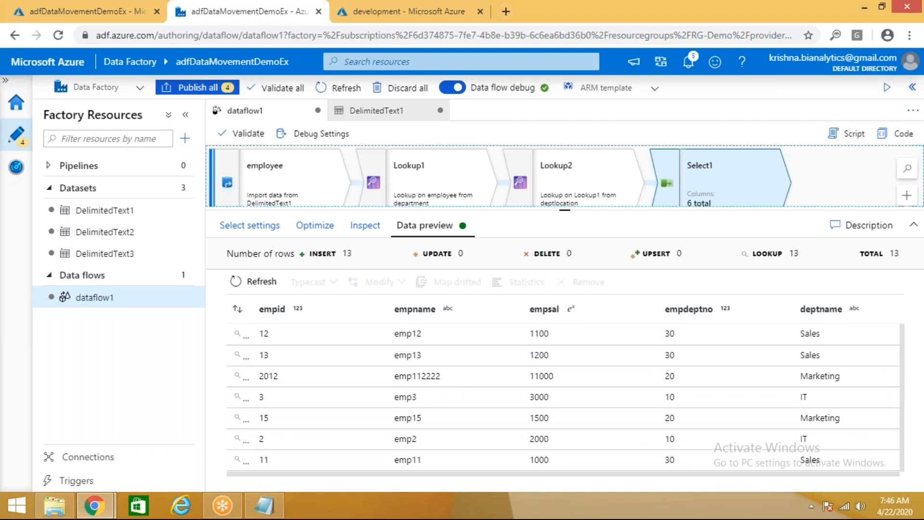
left_click(308, 229)
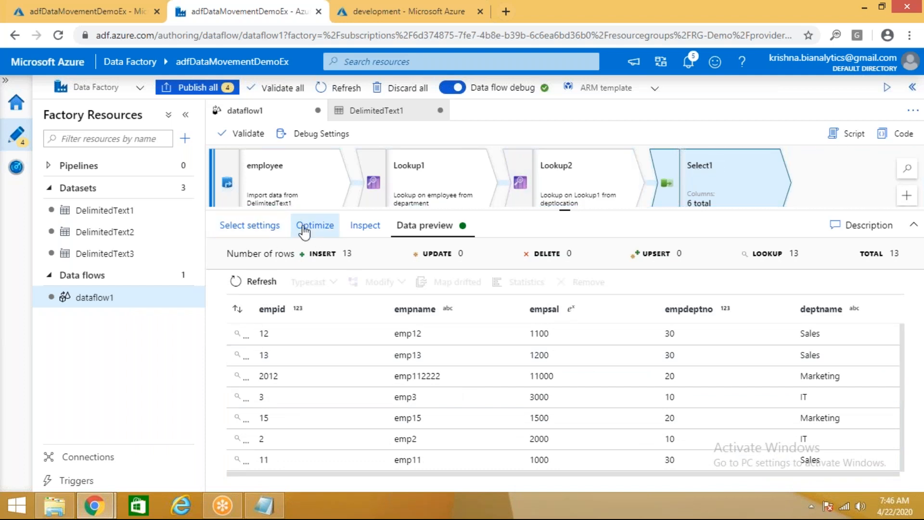
left_click(261, 233)
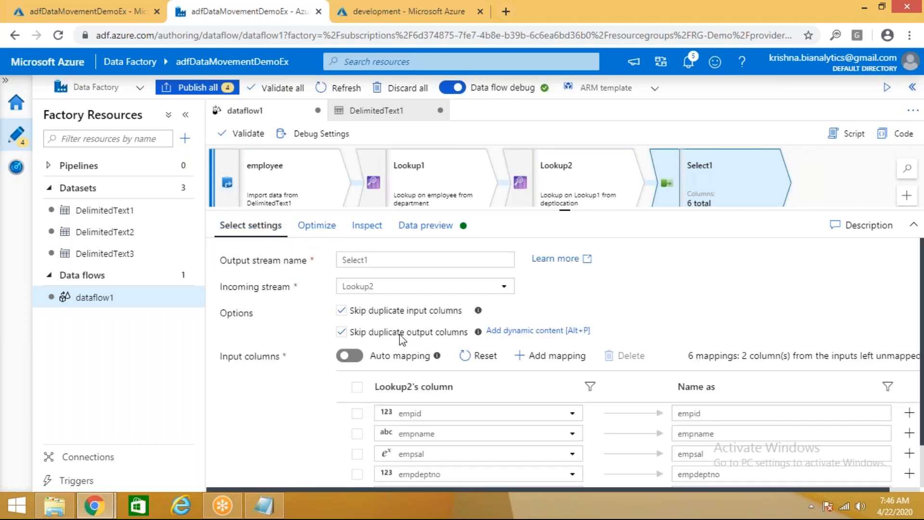
scroll(530, 385, "down", 1)
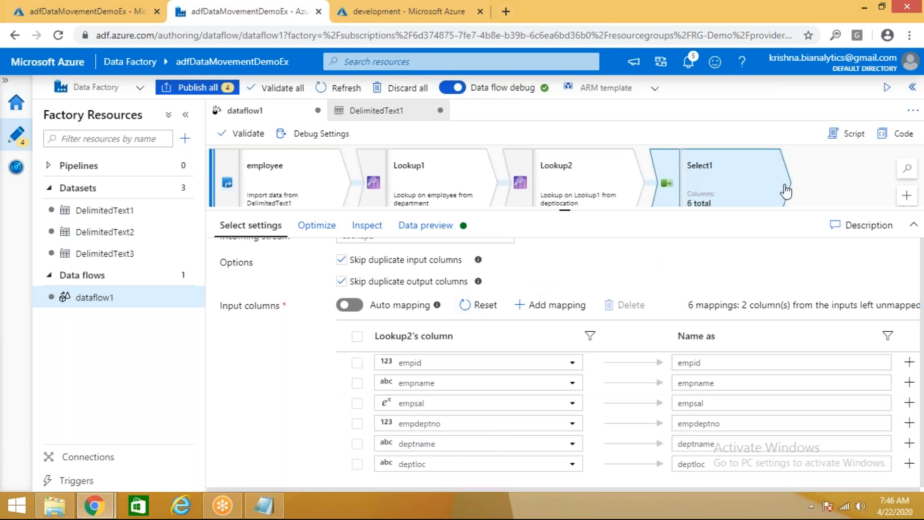
Step: Check Select1's preview rows across to the deptloc column, resizing the canvas to show the flow as well
left_click_drag(751, 211, 745, 314)
left_click(431, 330)
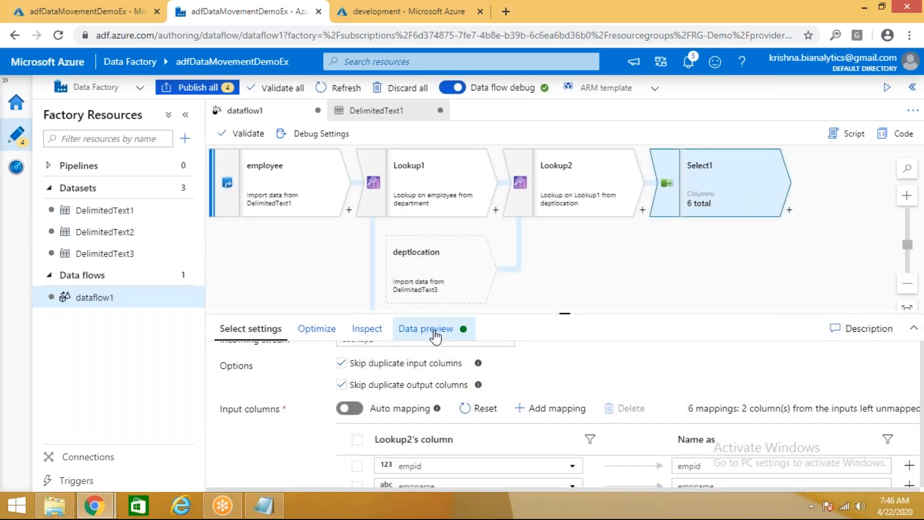
left_click_drag(517, 313, 520, 271)
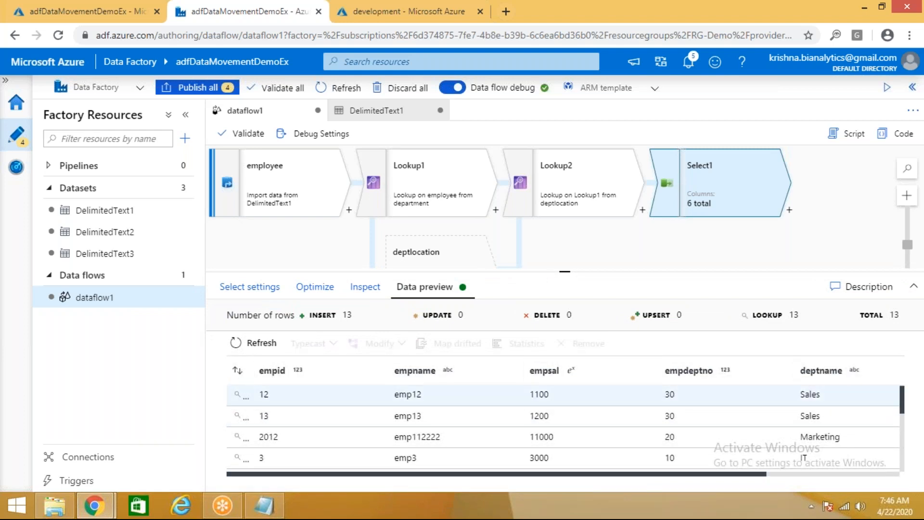
left_click_drag(773, 478, 853, 474)
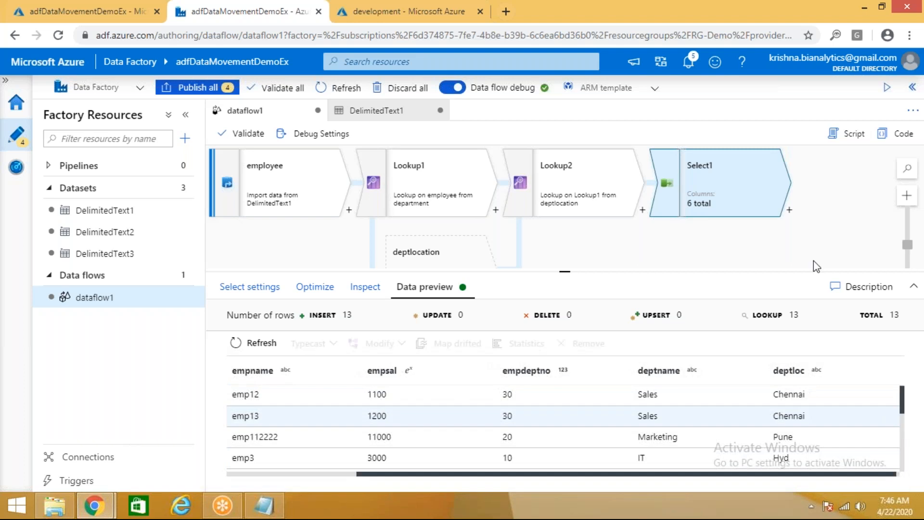
left_click_drag(788, 273, 788, 324)
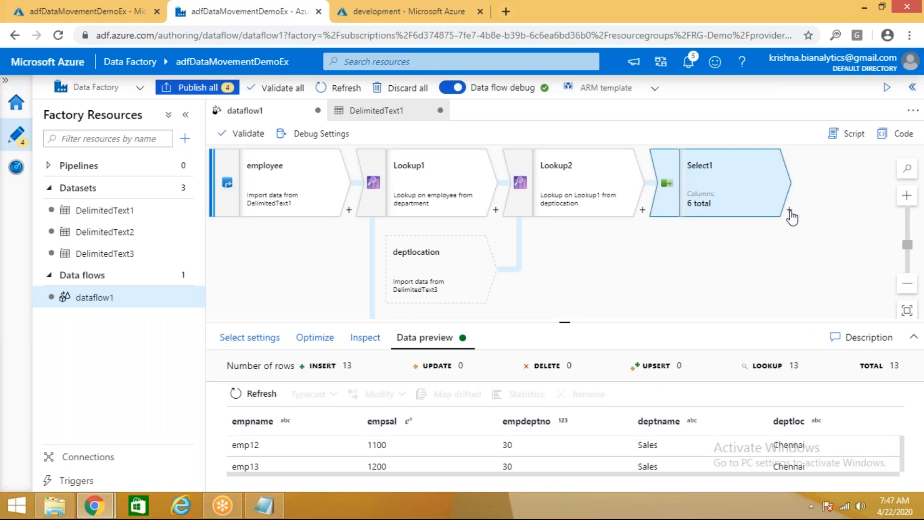
Step: Switch to Notepad and add the note "lookup transformtions -- will take only two input sources" below the sample rows
left_click(264, 506)
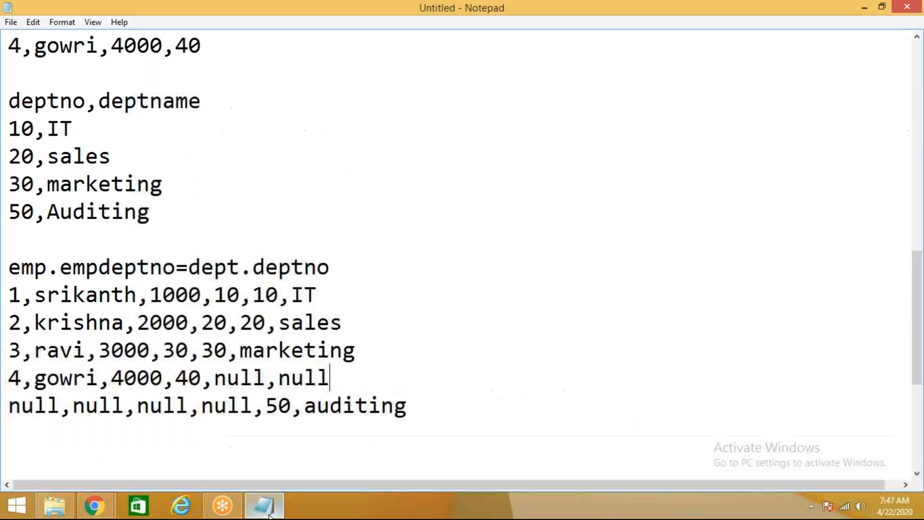
scroll(454, 221, "down", 1)
left_click(469, 165)
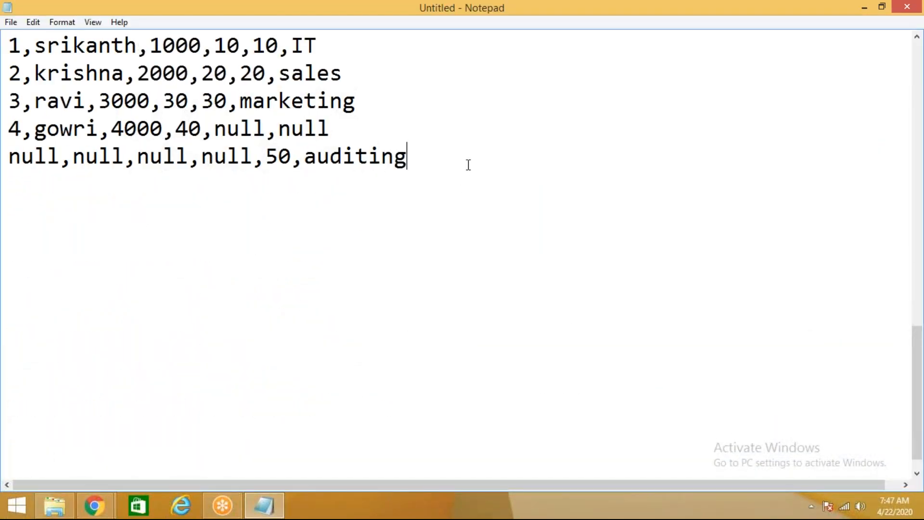
key("Return")
key("Return")
type("lookup transformtion")
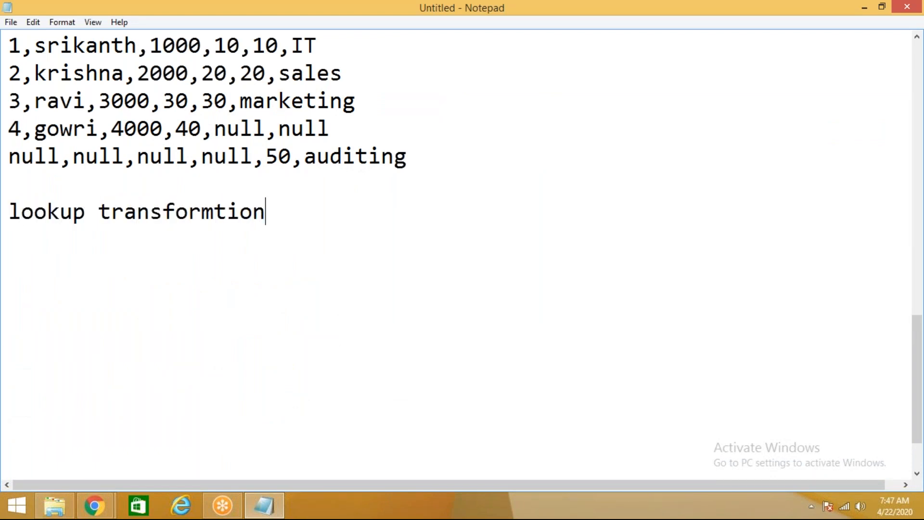
type("s -- will take only two input i")
key("BackSpace")
type("sources")
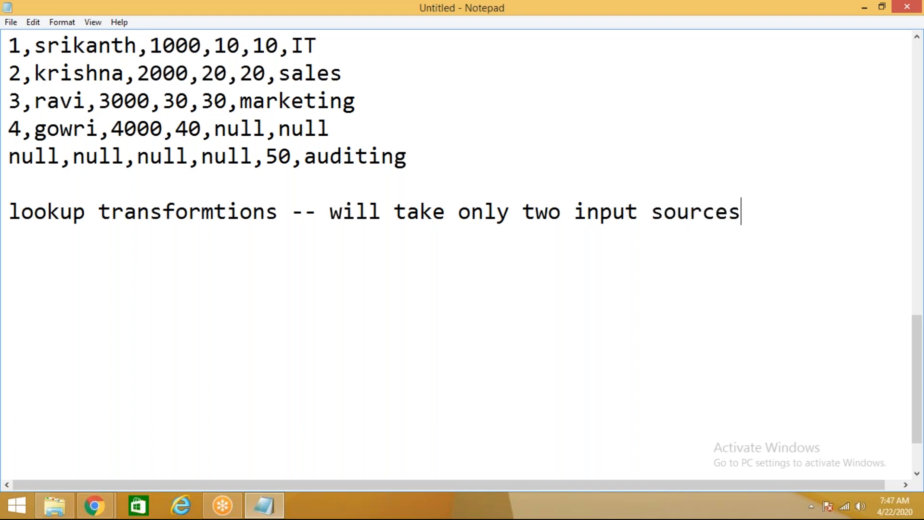
Step: Switch back to the data flow in Chrome and examine the primary and lookup streams in Lookup1's settings
mouse_move(95, 505)
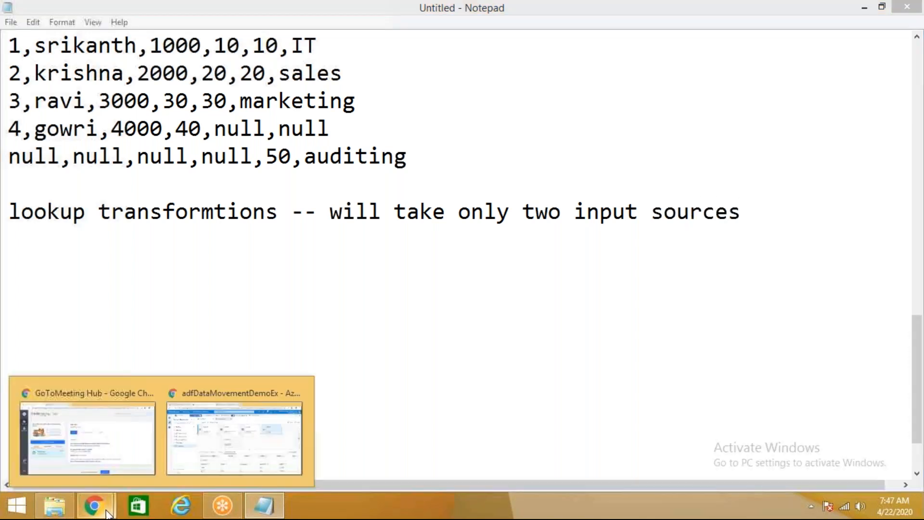
left_click(221, 396)
left_click(397, 189)
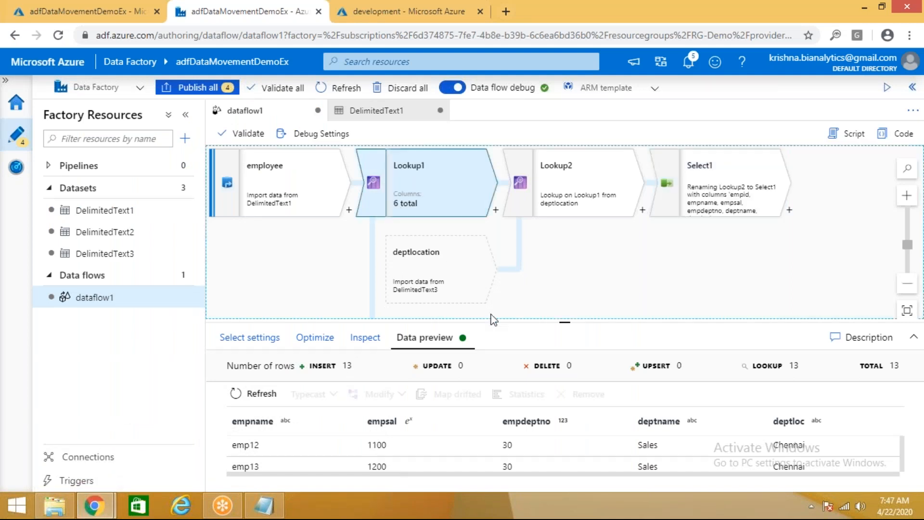
left_click_drag(517, 325, 519, 237)
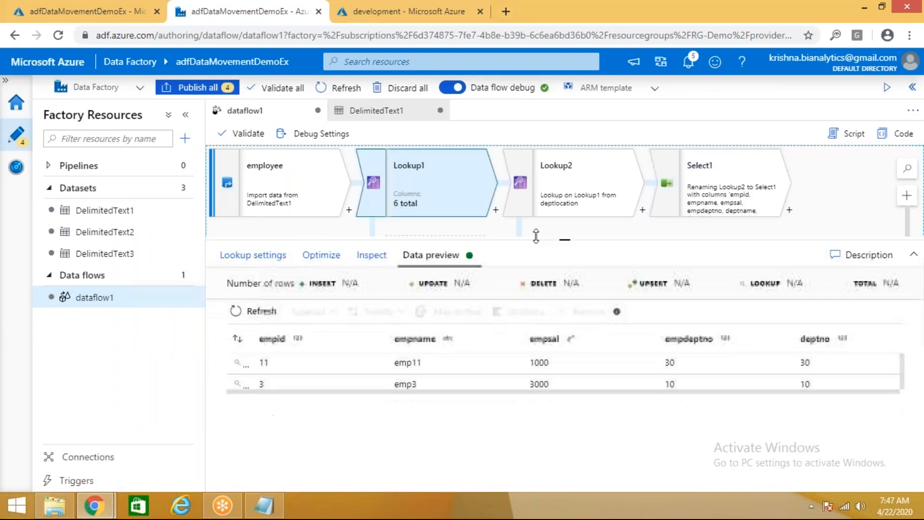
left_click(260, 258)
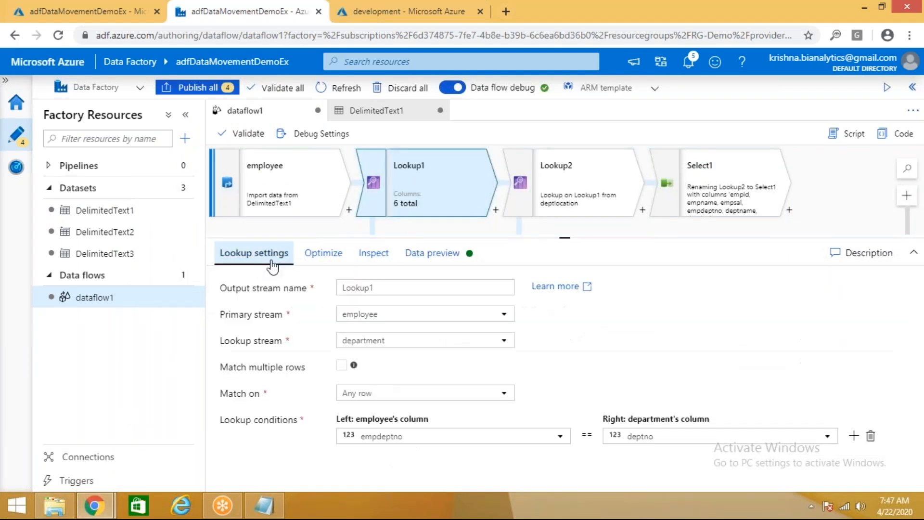
left_click_drag(226, 314, 277, 317)
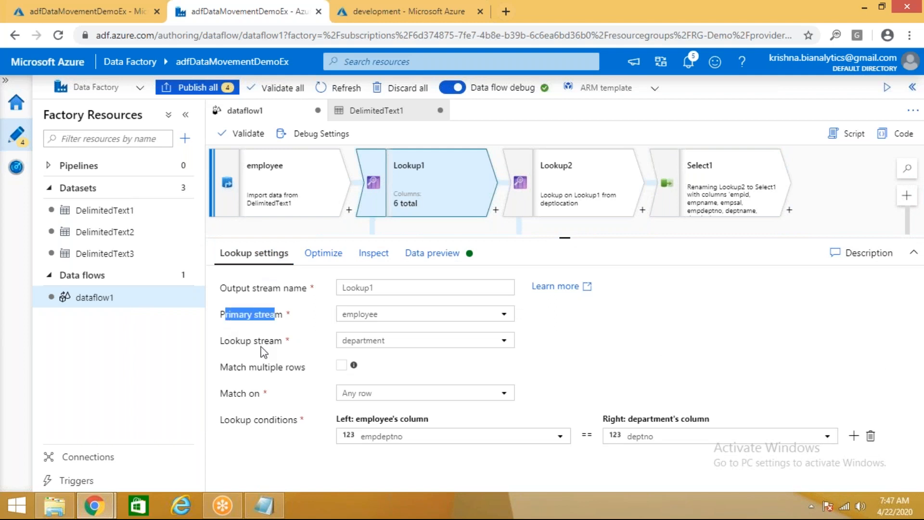
left_click(226, 354)
left_click_drag(292, 316, 225, 316)
left_click(248, 346)
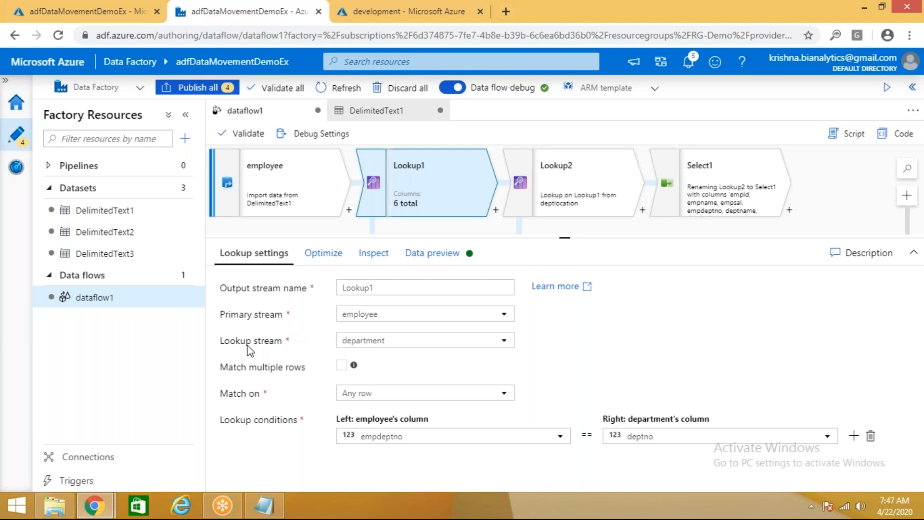
Step: Switch to Notepad and add the note "union transformation -- atleast two or more input sources" under the lookup note
left_click(263, 506)
key("Return")
key("Return")
type("union transforma")
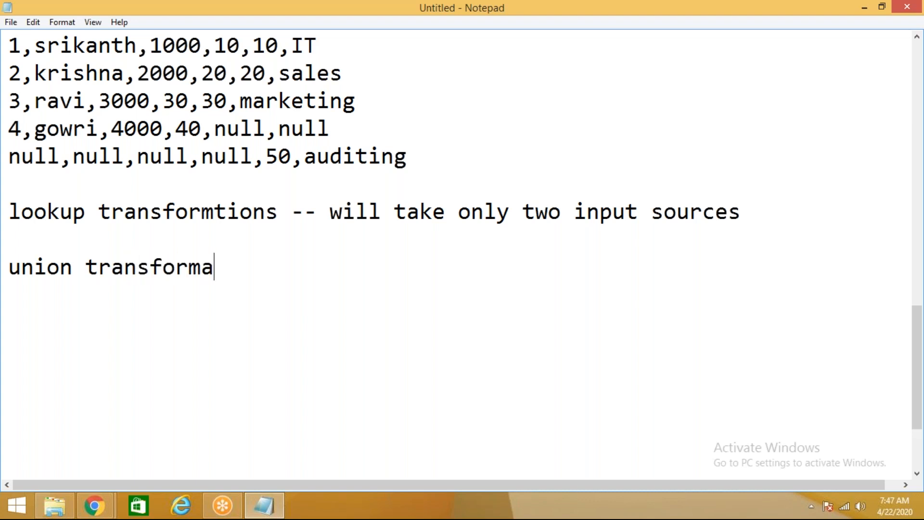
type("tion -- a")
key("BackSpace")
type("atlea")
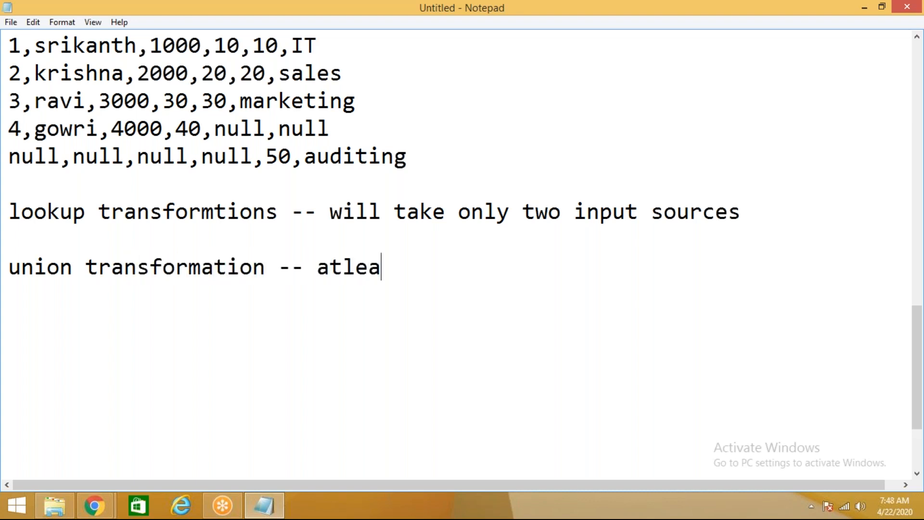
type("st two ")
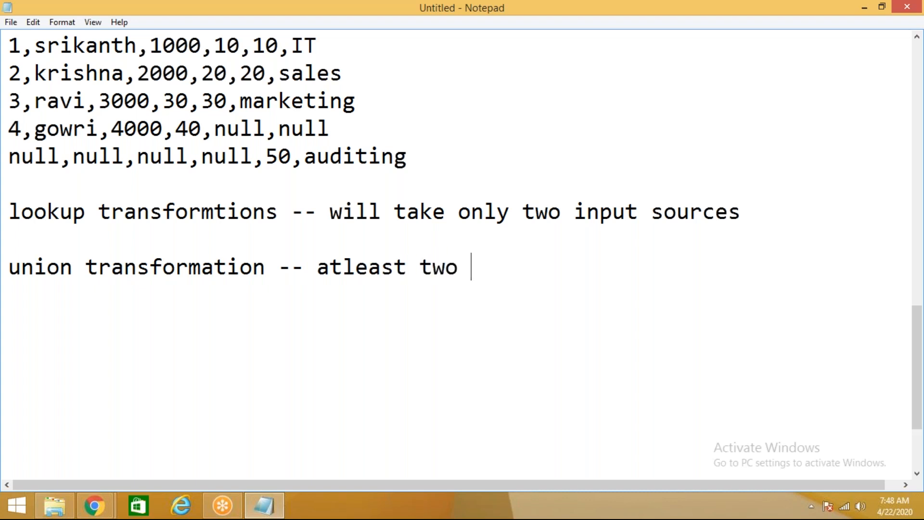
type("or more input sour")
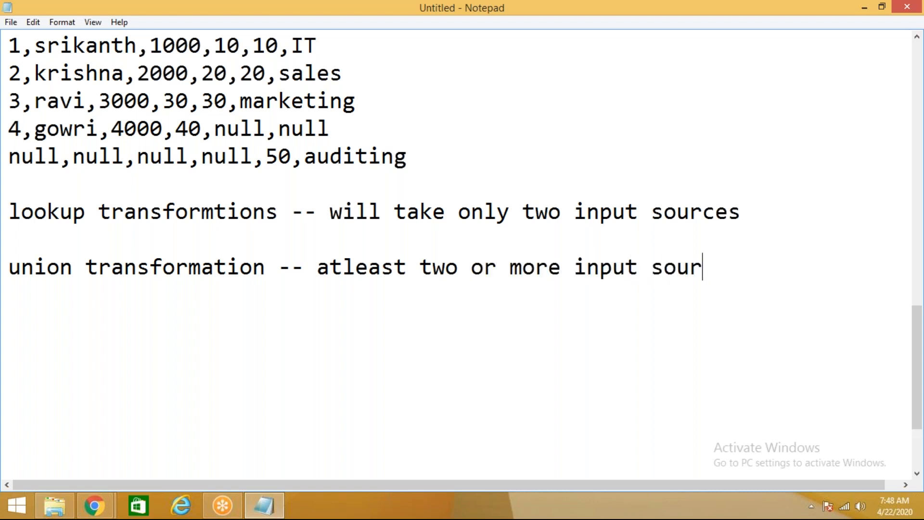
type("ces")
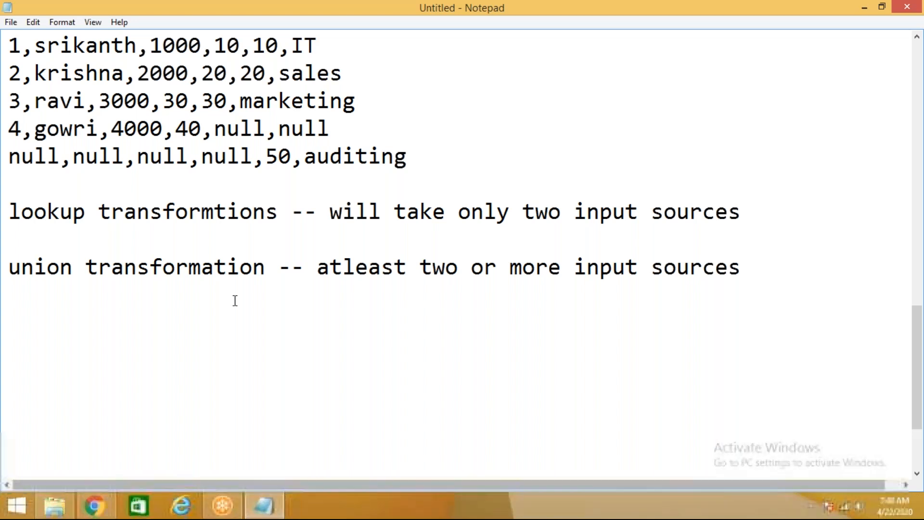
Step: Add the note "union trnsforamtion -- schema should be same" as a new paragraph below the union input sources note
key("Return")
key("Return")
type("union")
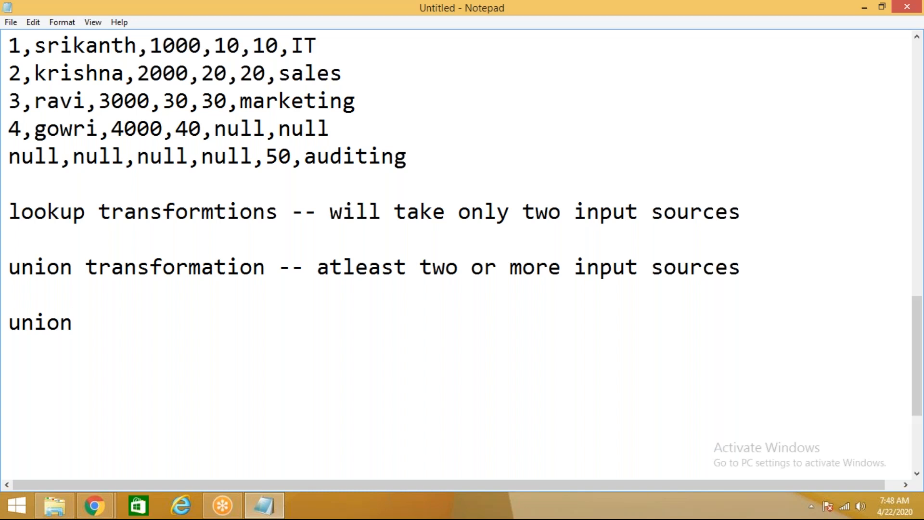
type(" trnsfo")
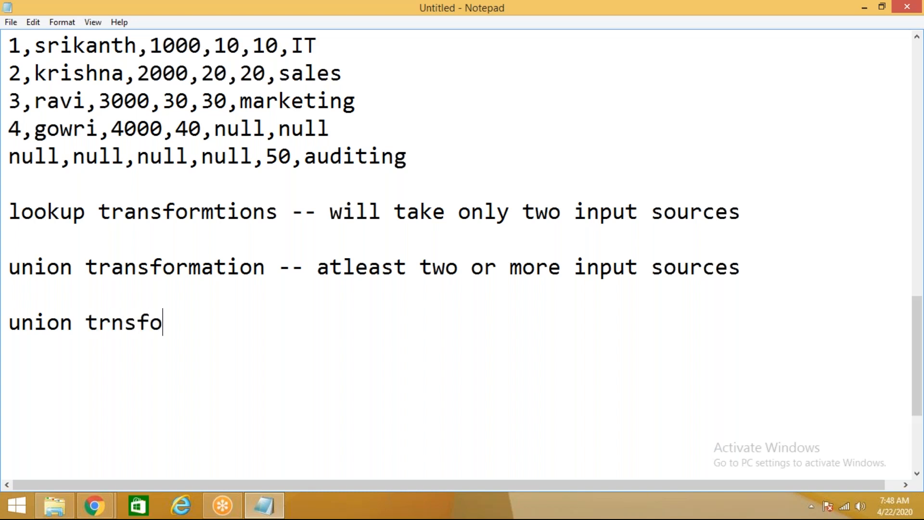
type("ramtion")
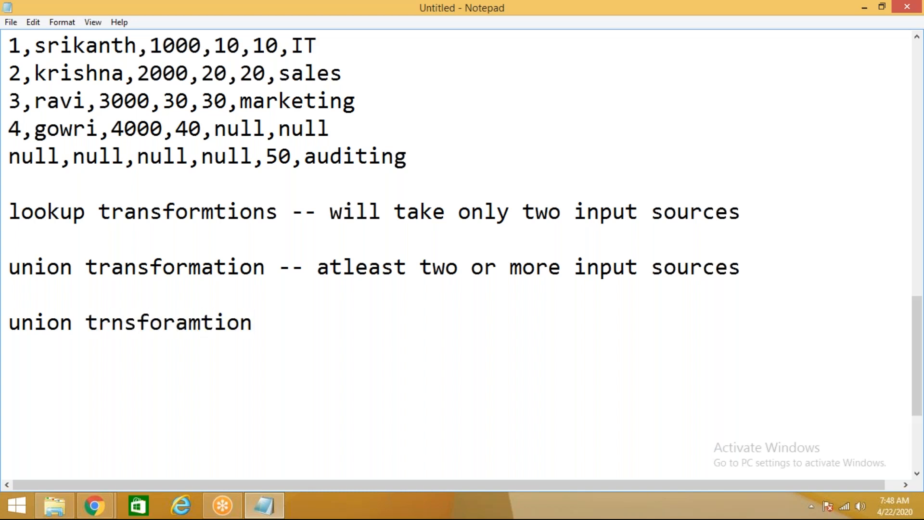
type(" -- schema")
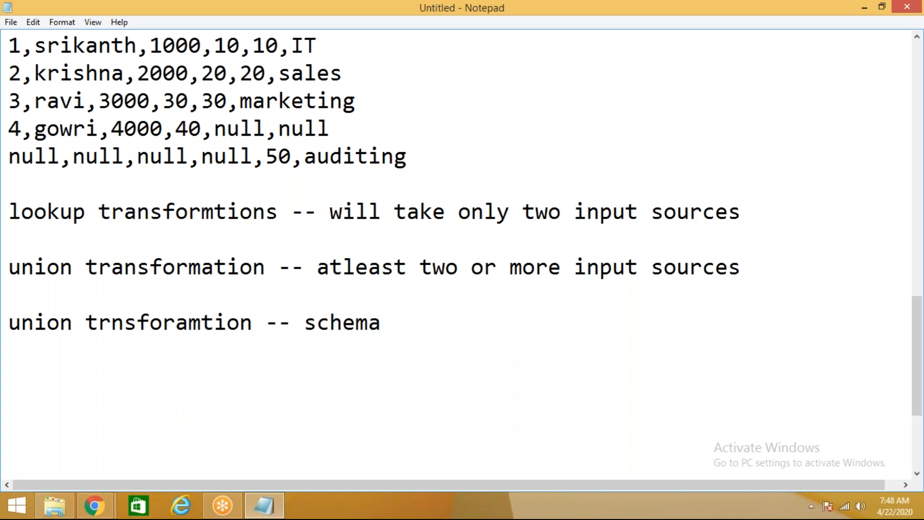
type(" should")
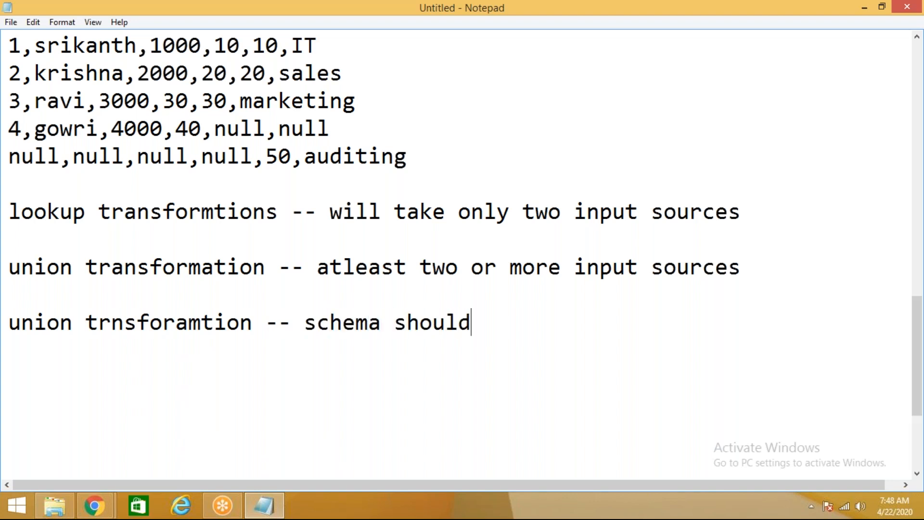
type(" be same")
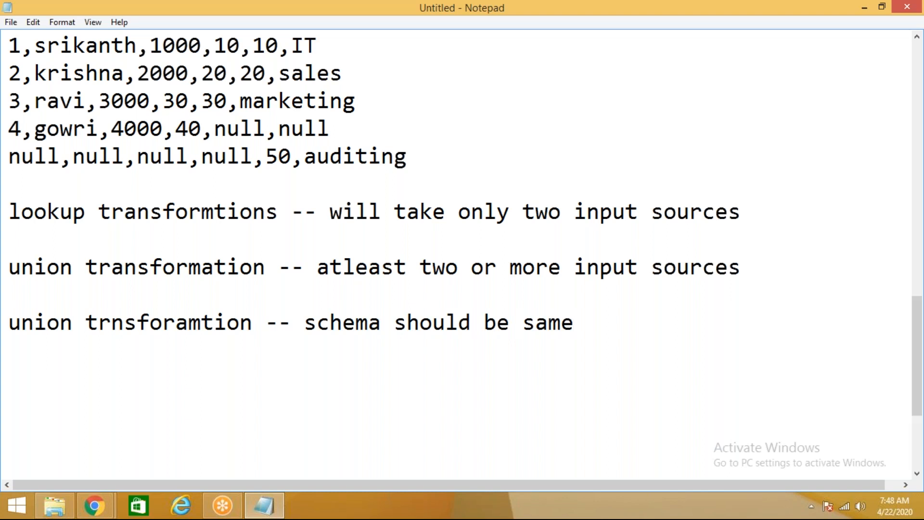
Step: Add the line "1 source cannot have 5 cols" directly under the union schema note
key("Return")
type("sourc")
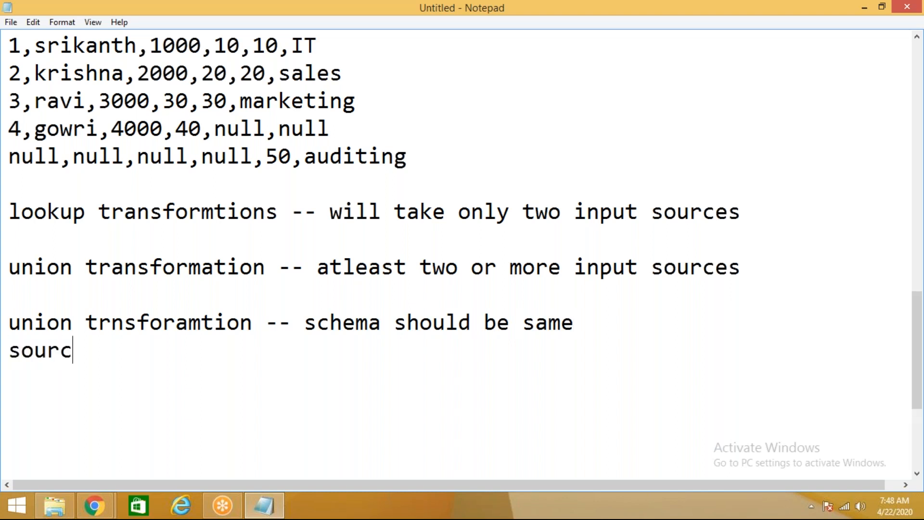
type("e canno")
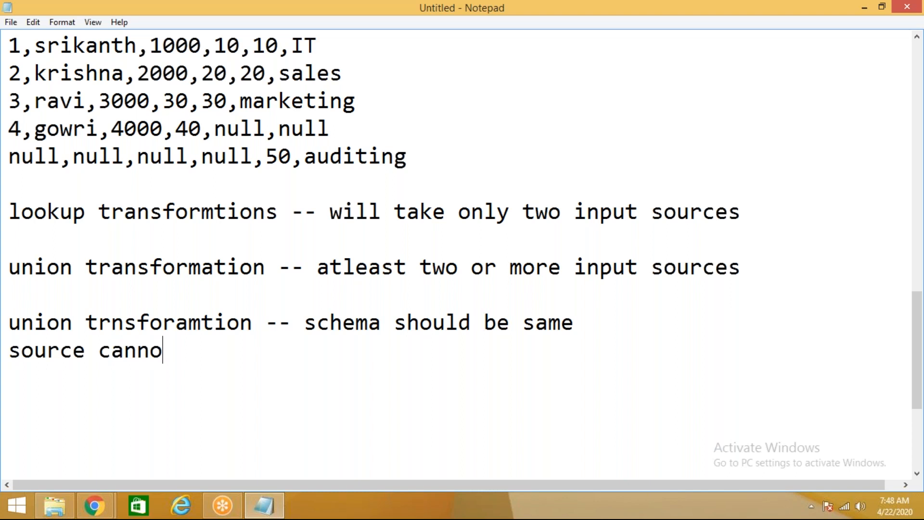
type("t have 5")
key("Home")
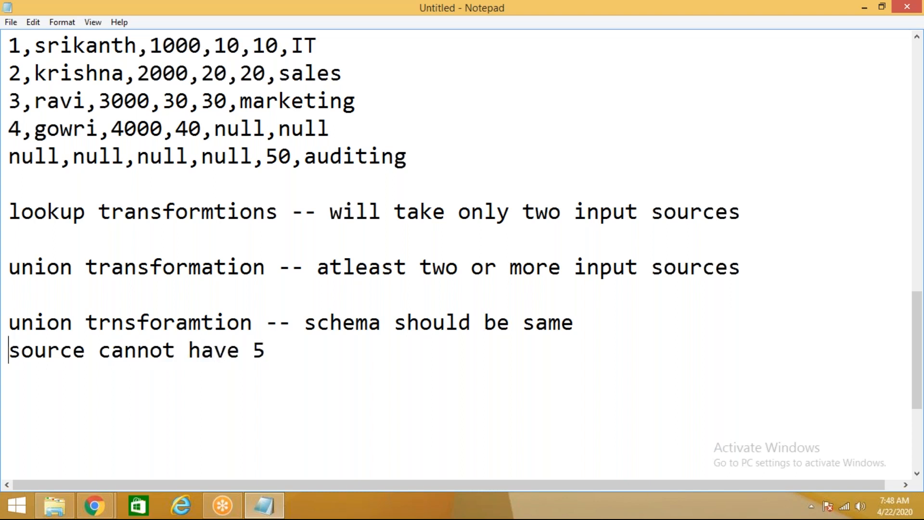
type("1 ")
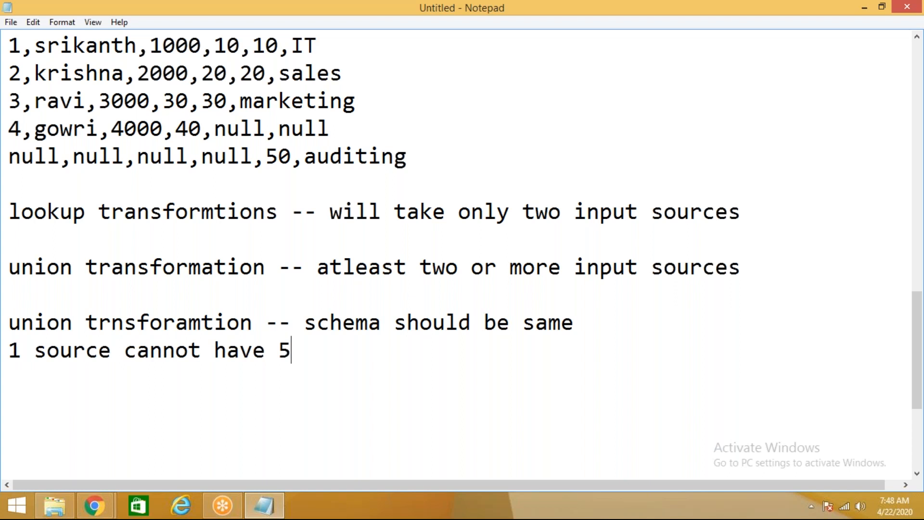
type("cols")
Step: Add the lines "2 source cannot have 2" and "3 source cannot have 4" under the first source line, followed by blank lines
key("Return")
type("2 source cannot")
type("h")
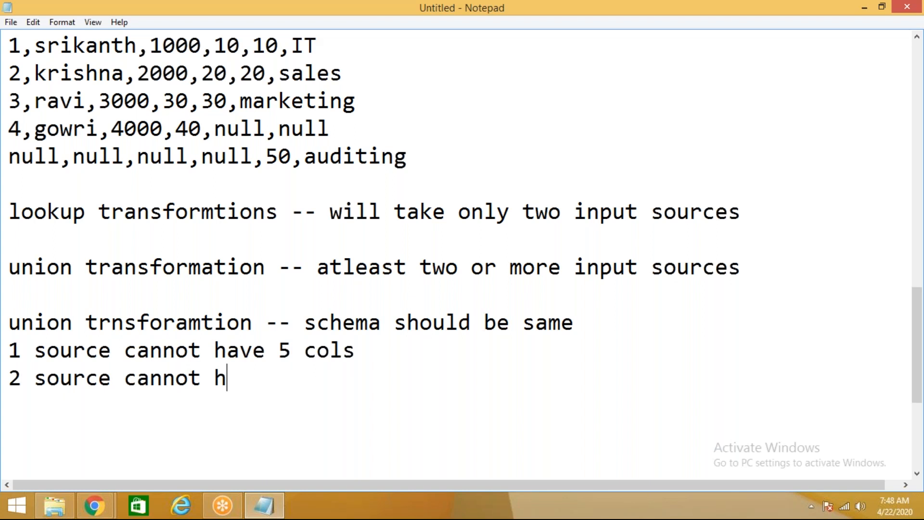
type("ave 2")
key("Return")
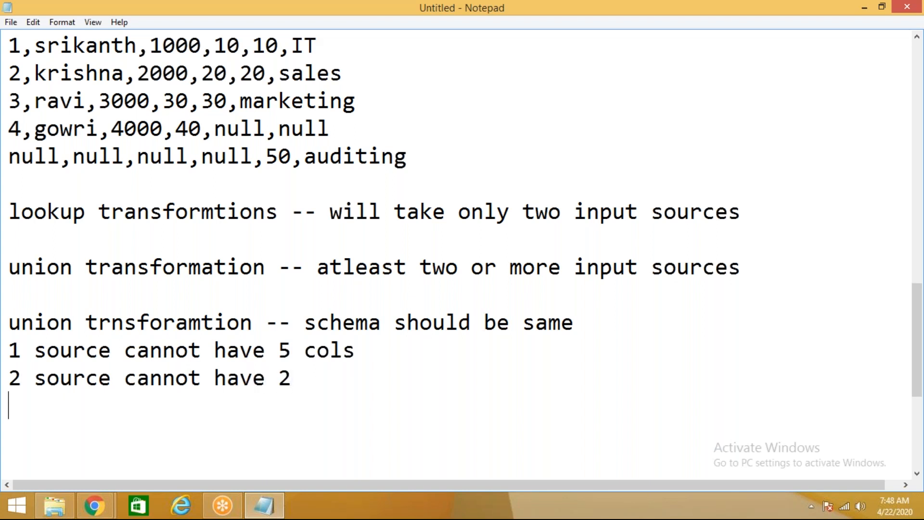
type("3 sou")
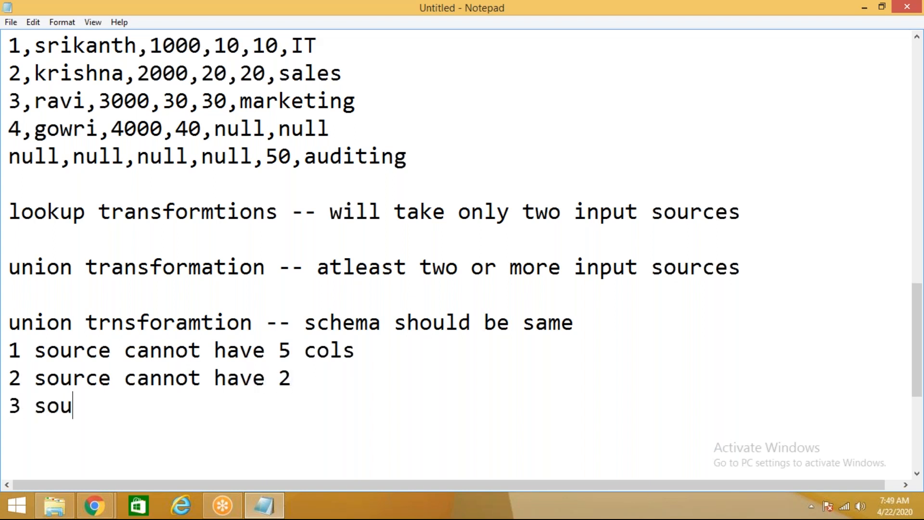
type("rce canno")
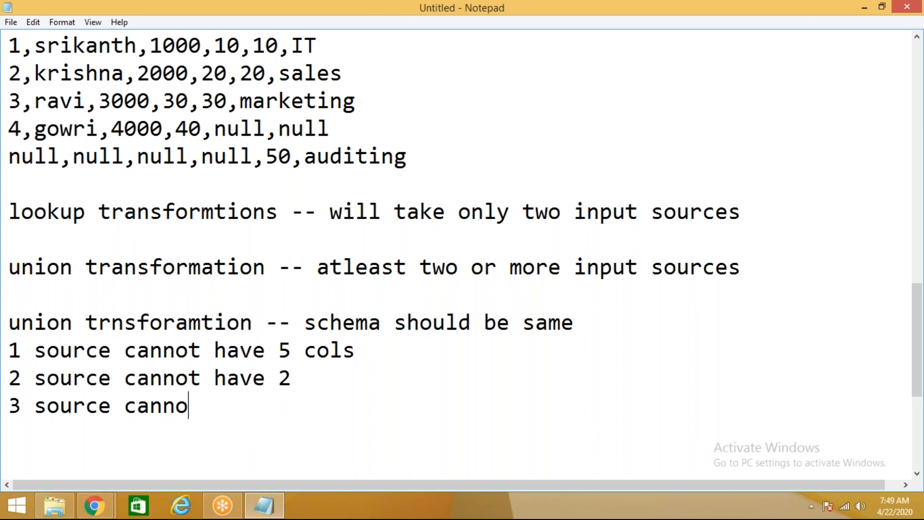
type("t have 4")
key("Return")
key("Return")
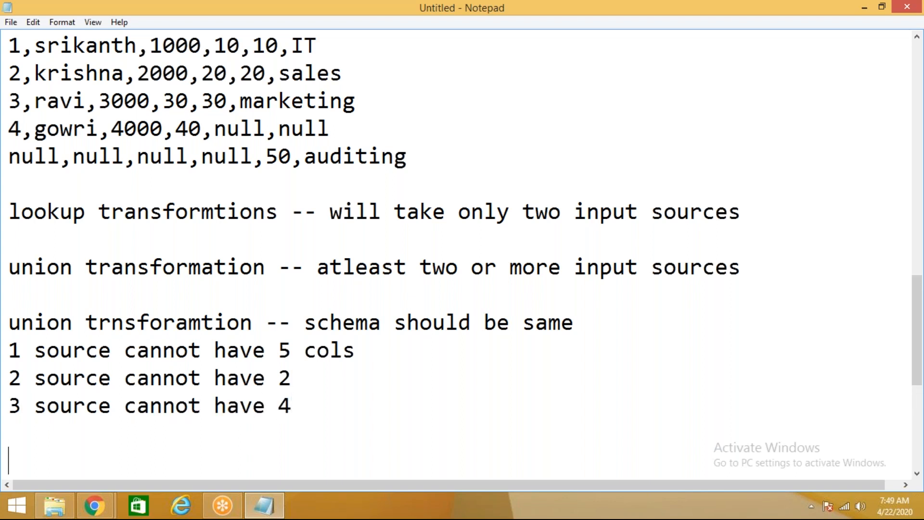
key("Return")
key("Return")
Step: Highlight the three "source cannot have" lines under the union schema note to review their column counts
key("Up")
key("Up")
key("Up")
key("Up")
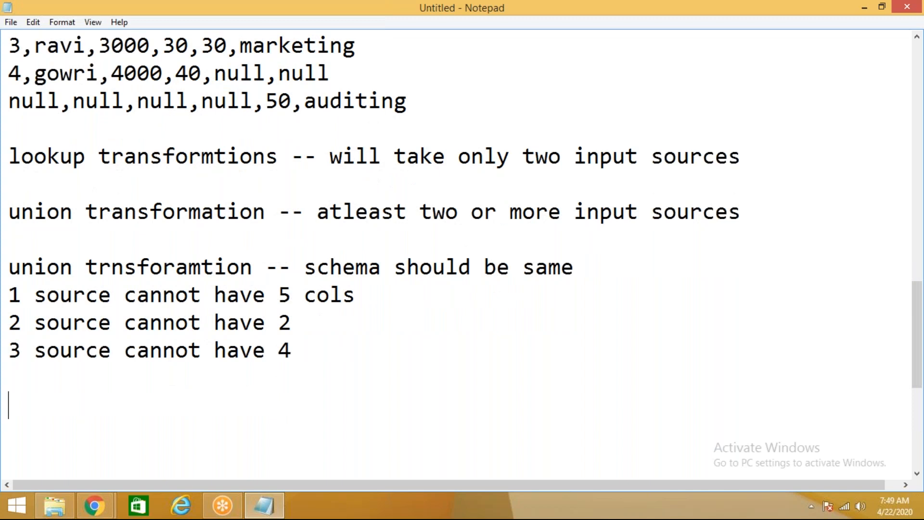
key("Up")
key("Up")
key("Up")
key("Down")
key("shift+Down")
key("shift+Down")
key("shift+Down")
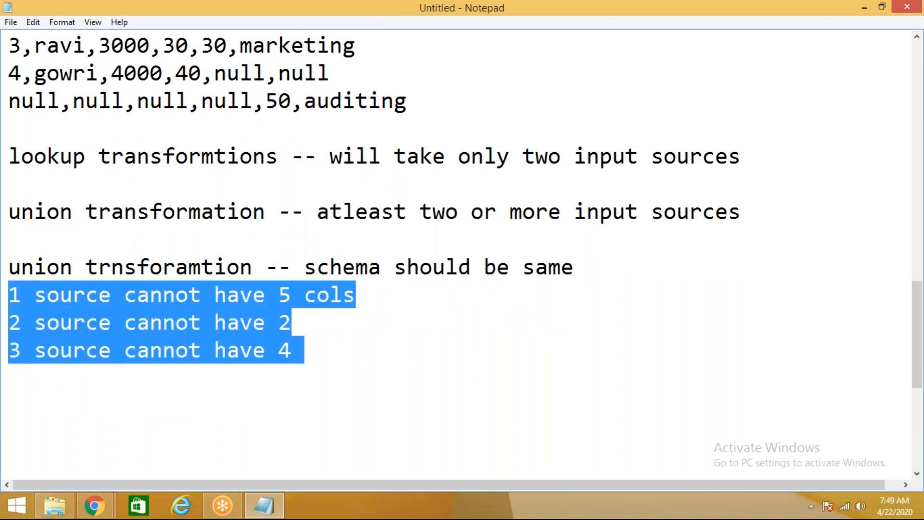
Step: Add the note "union (3 sources) -- 3 cols" below the three source lines, separated by a blank line
key("Down")
type("un")
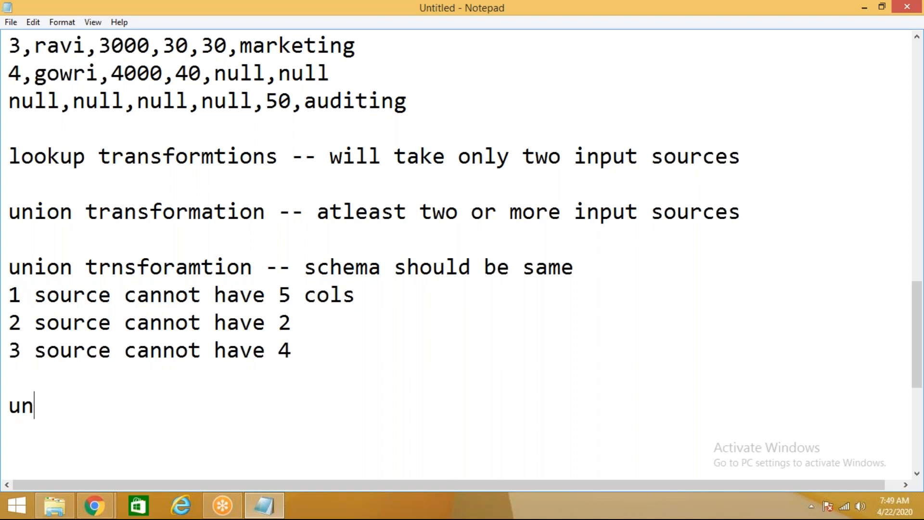
type("ion (")
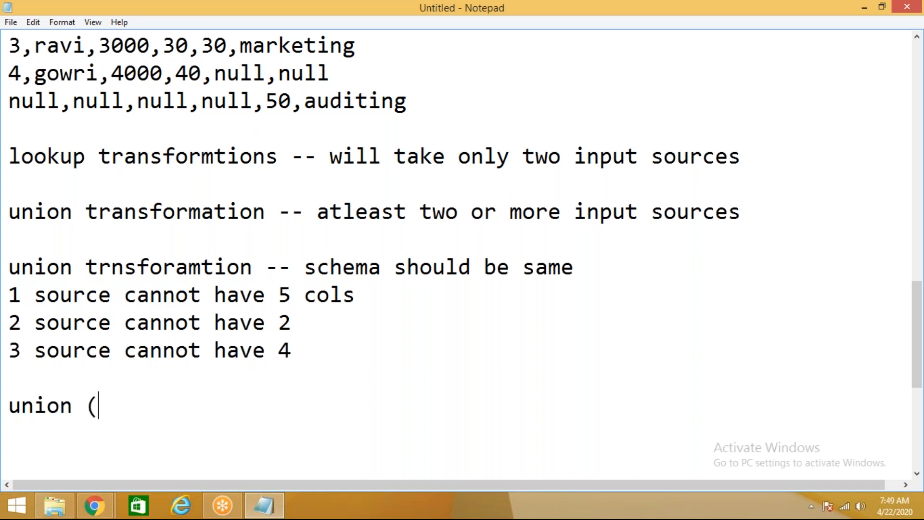
type("2")
key("BackSpace")
type("3 sour")
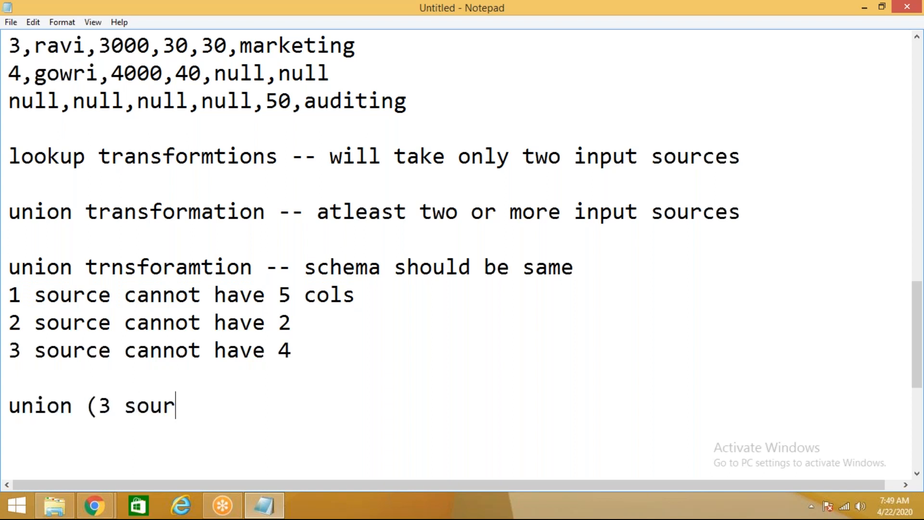
type("ces)")
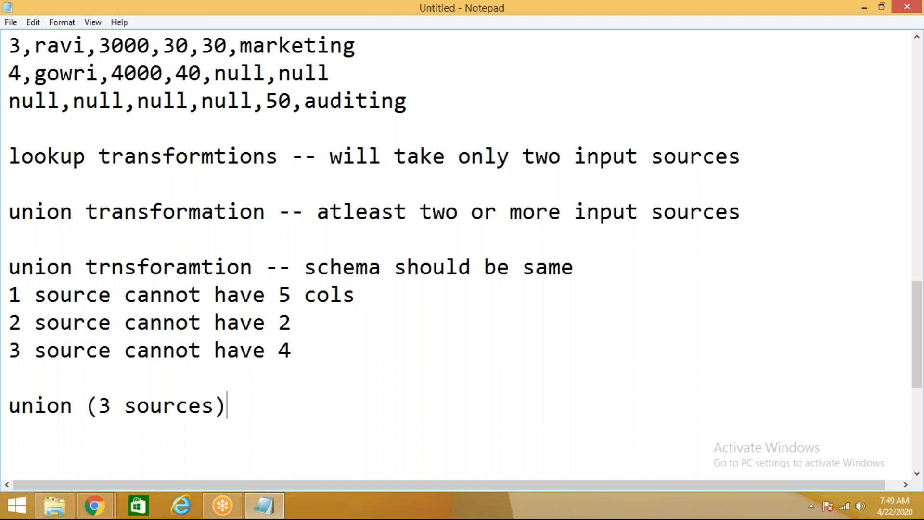
type(" -- 3 cols")
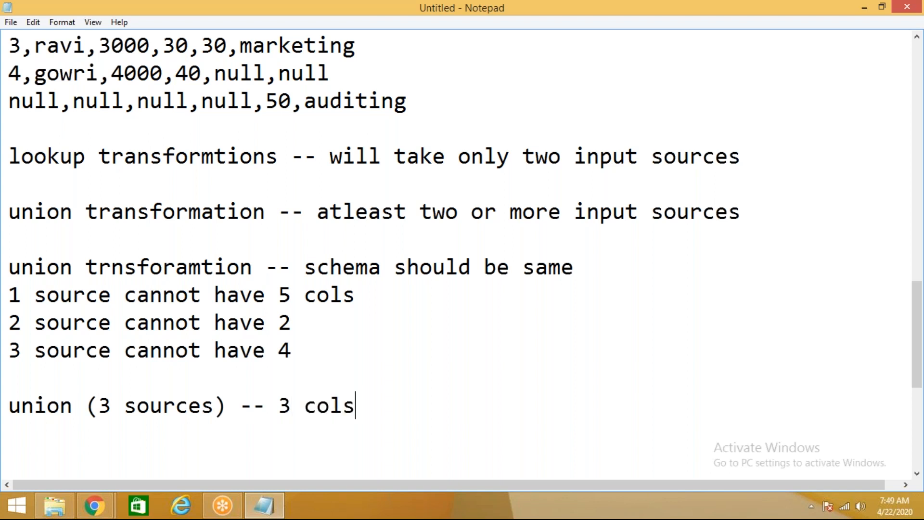
Step: Append the column list "(empid, empname,empsal,empdeptno,empdloc)" to the end of the "1 source" line
key("Up")
key("Up")
key("Up")
key("Up")
key("End")
type("(empid, e")
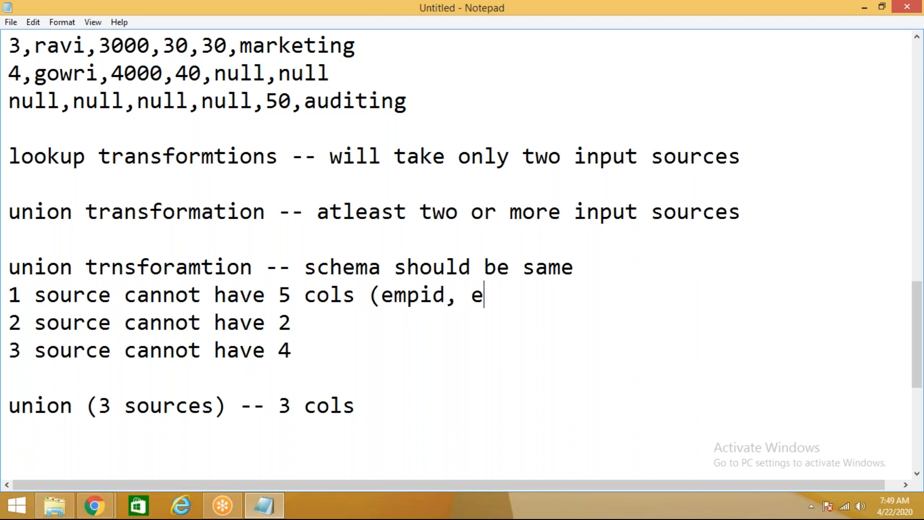
type("mpname")
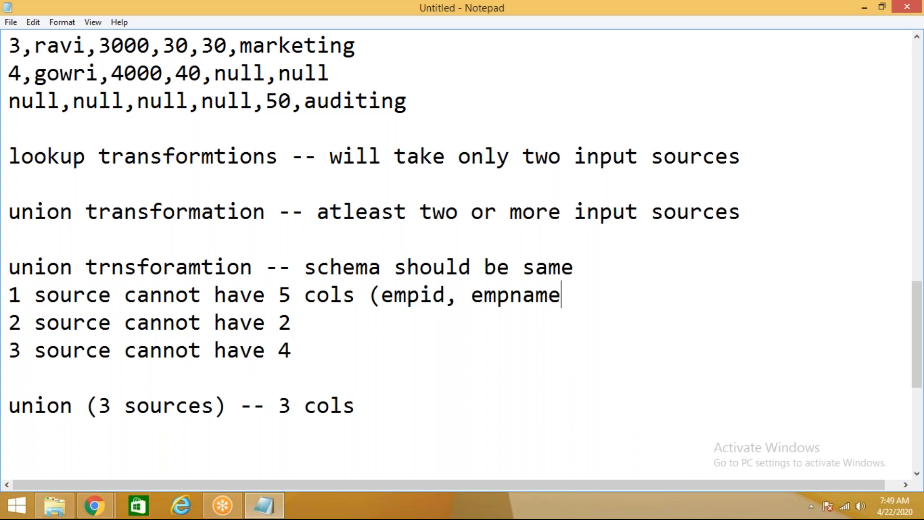
type(",emps")
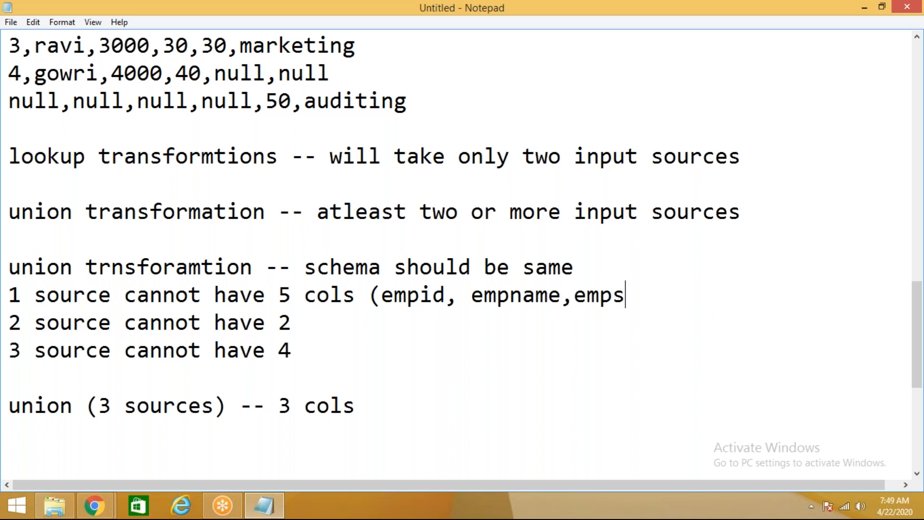
type("al,empdep")
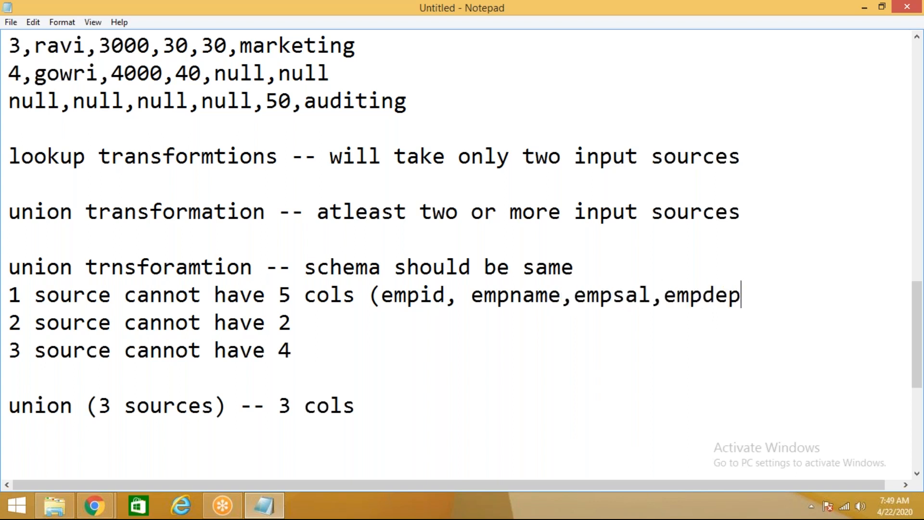
type("tno,de")
key("BackSpace")
key("BackSpace")
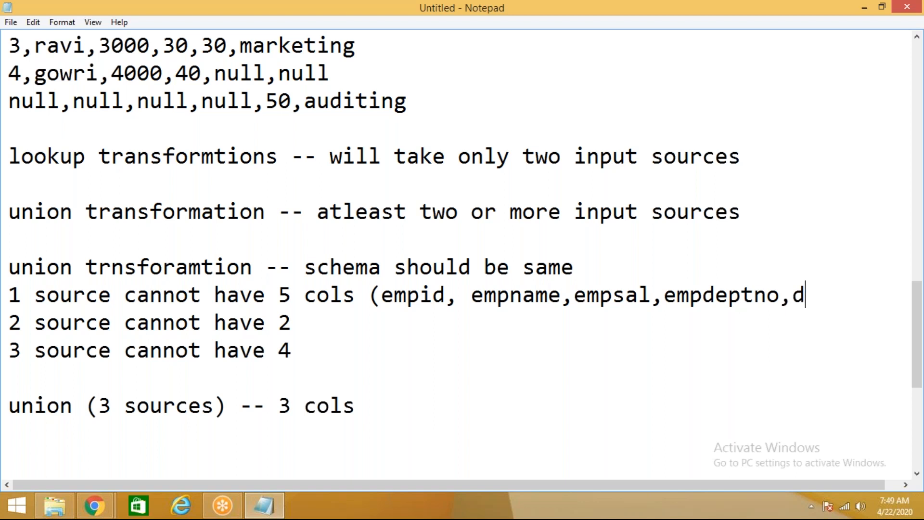
type("d")
key("BackSpace")
type("empdloc) 2")
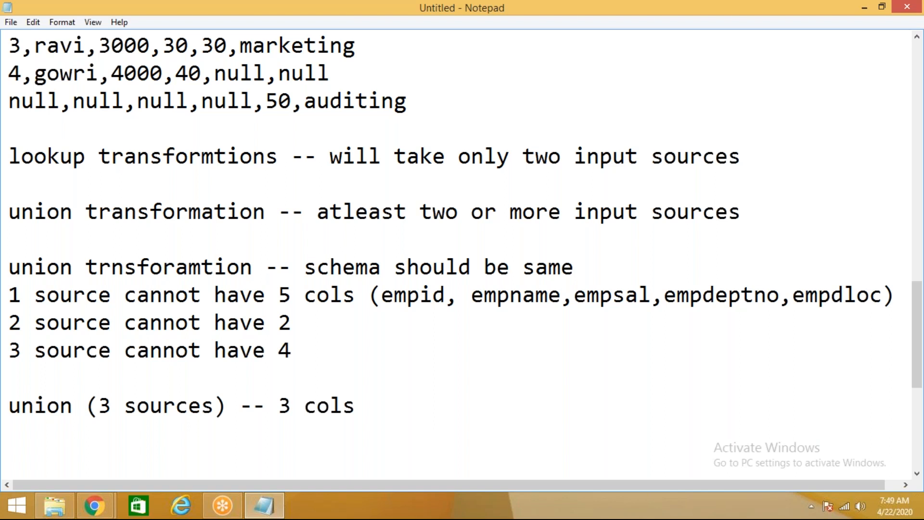
Step: Append "(empid,empname,empsal)" to the "2 source" line and "(empid,empname,empsal,empdeptno)" to the "3 source" line
type(" source cannot have 2 (empid,em")
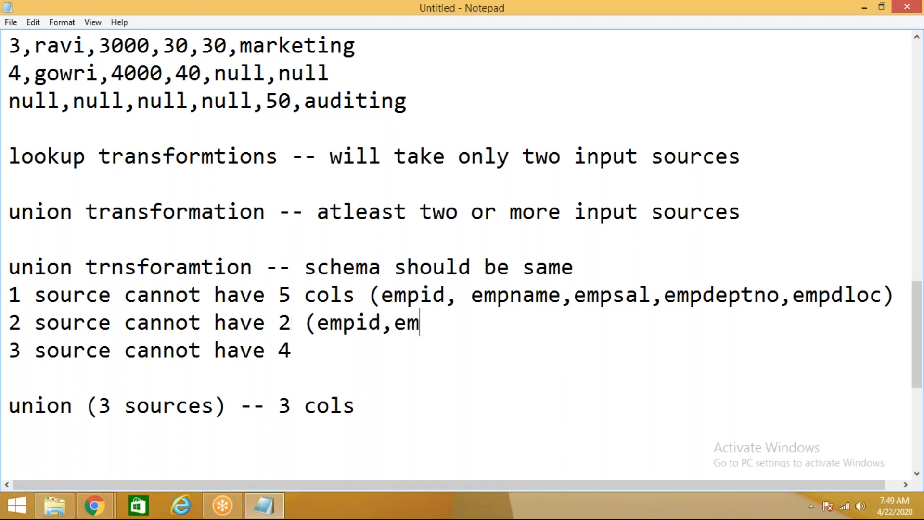
type("pname,empsal,")
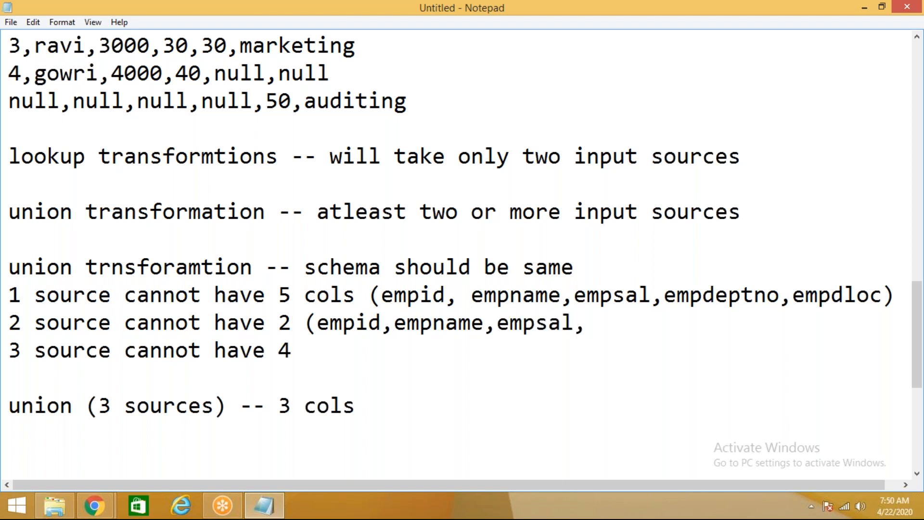
type("emp")
key("BackSpace")
key("BackSpace")
key("BackSpace")
key("BackSpace")
type(") (empid,")
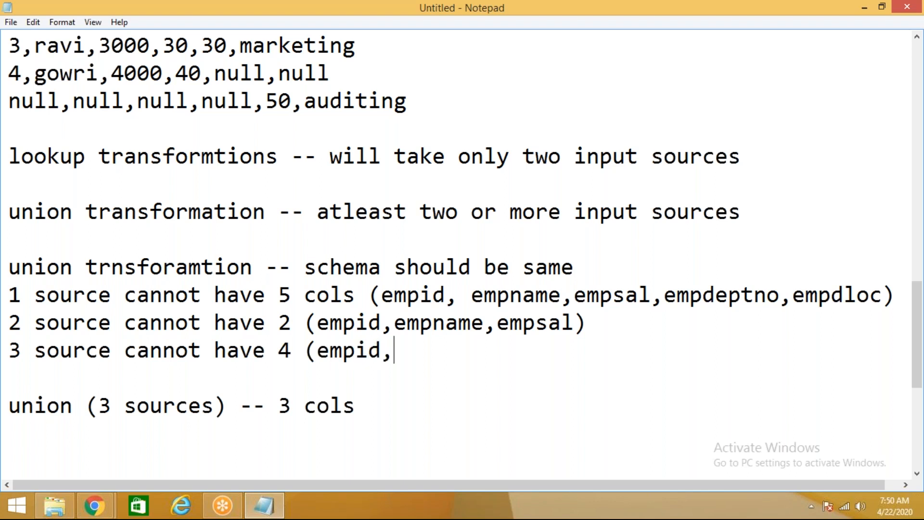
type("empnam")
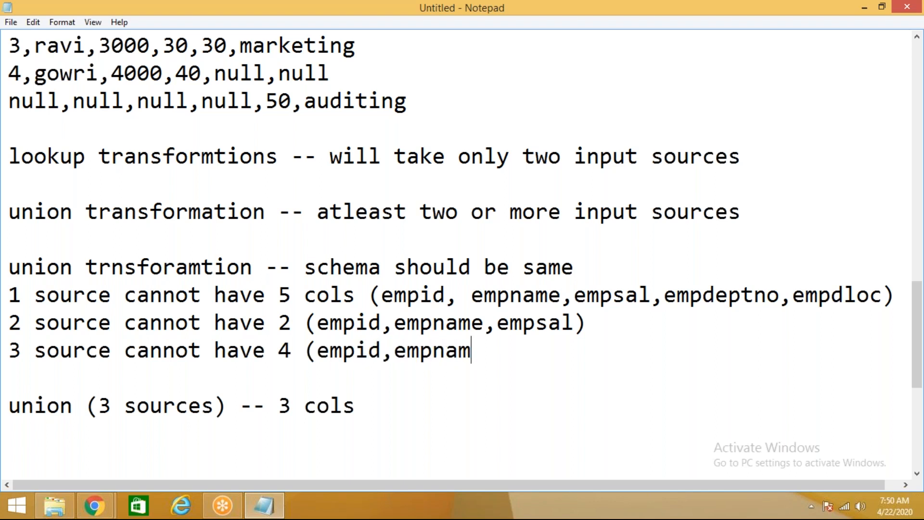
type("e,empsal")
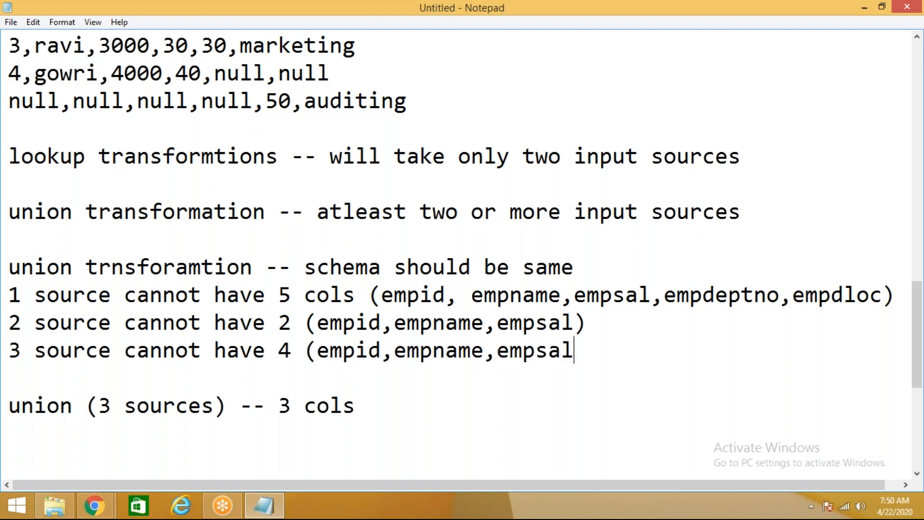
type(",empdeptno")
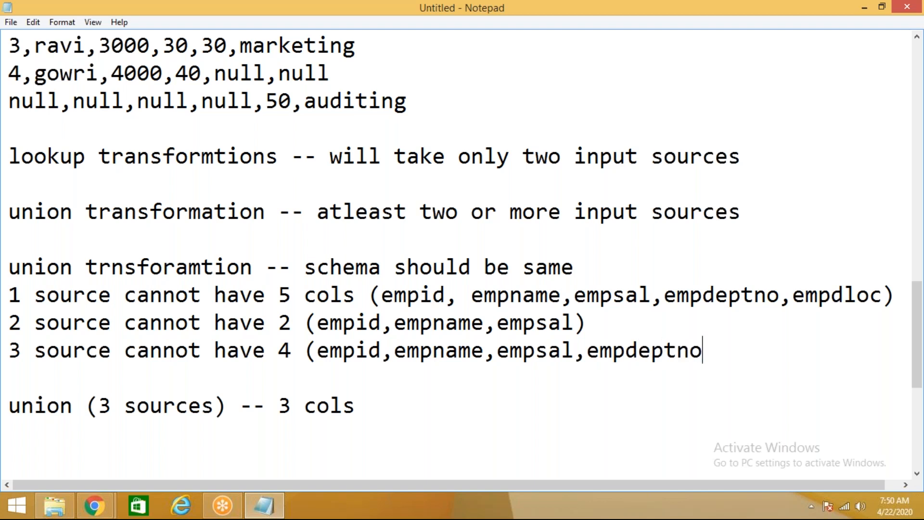
type(")")
Step: Set the "2 source" line's column count to 3 and add "empid,empname,empsal" below the "union (3 sources)" note, after a blank line
double_click(284, 324)
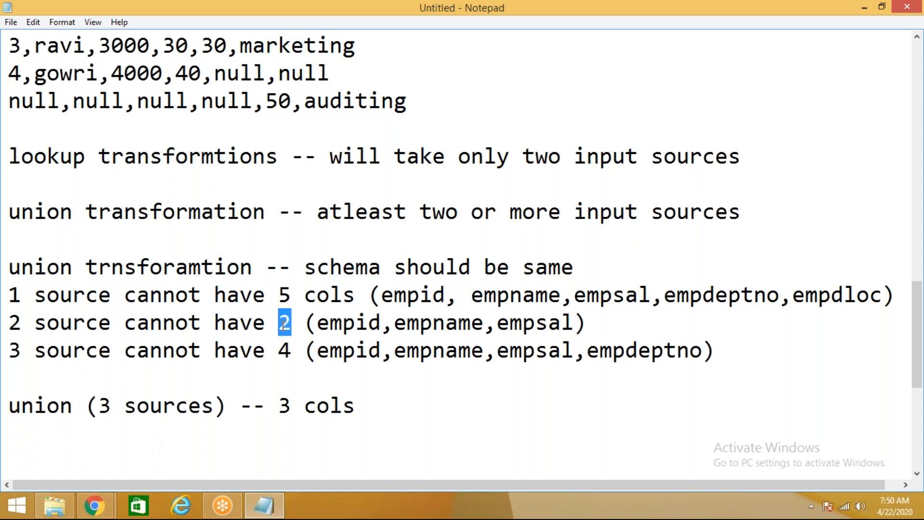
type("3")
scroll(290, 341, "down", 1)
left_click(362, 324)
key("Return")
key("Return")
type("emp")
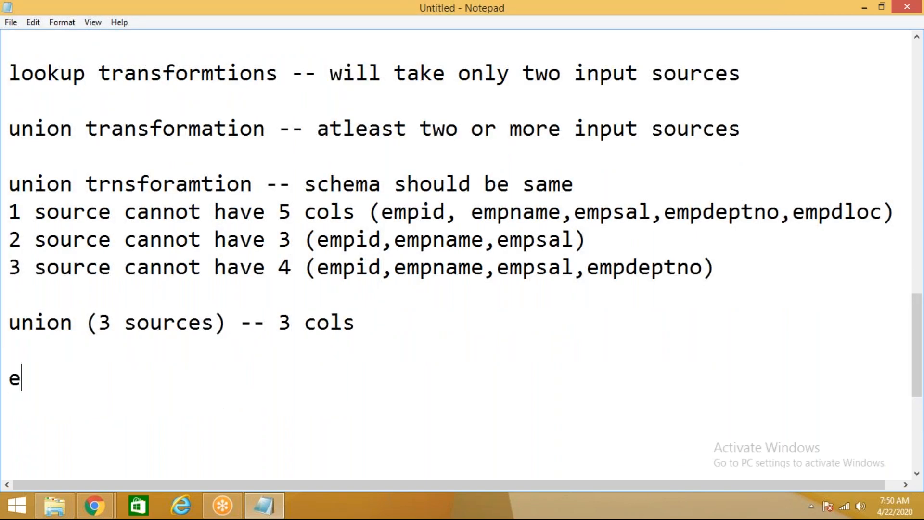
key("BackSpace")
key("BackSpace")
key("BackSpace")
key("BackSpace")
type("empid,")
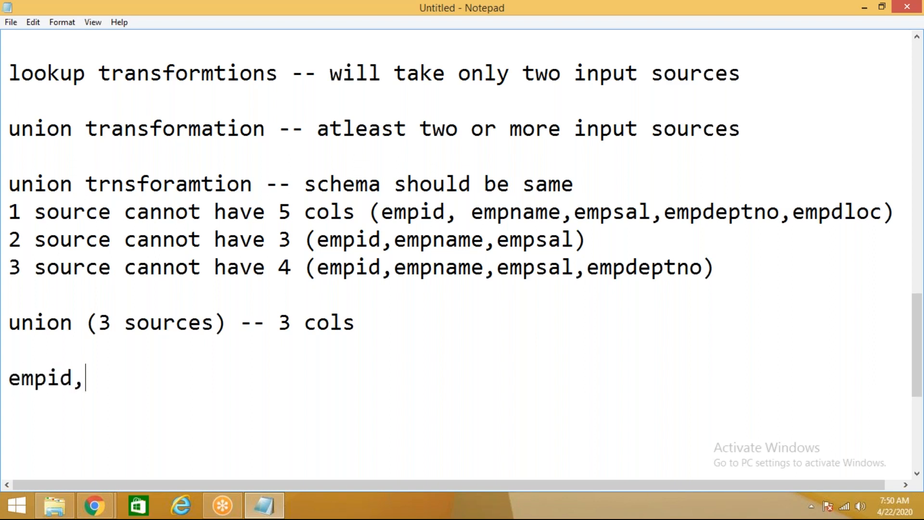
type("emps")
key("BackSpace")
type("name,empsal")
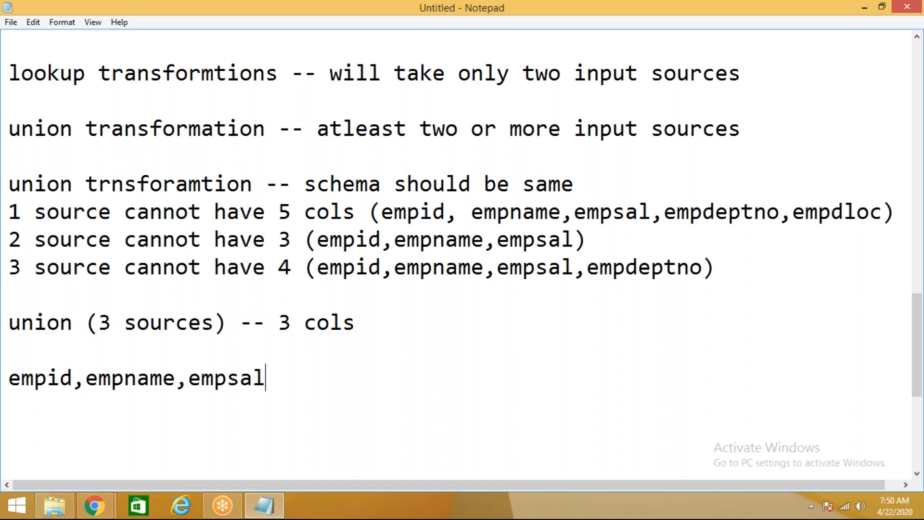
Step: Start a new line with "1 source -- select transformation (" below the column list, separated by a blank line
key("Return")
key("Return")
type("1")
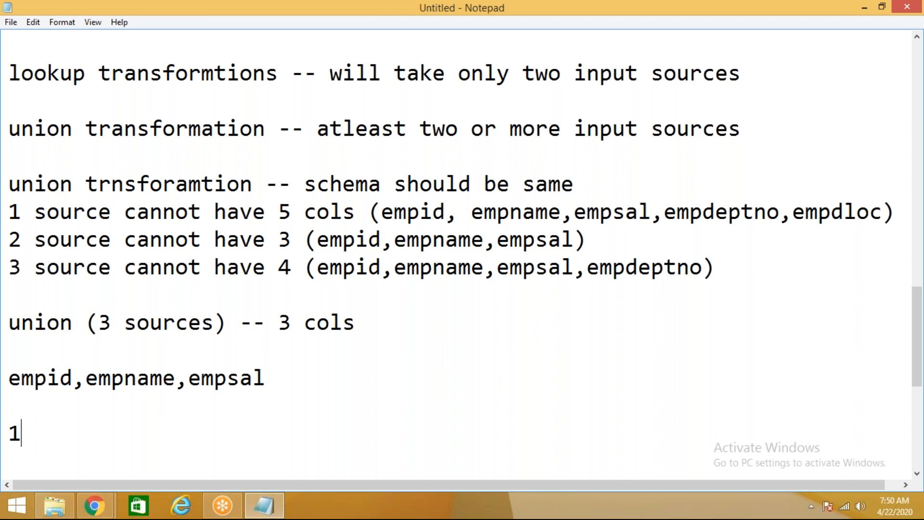
type(" sour")
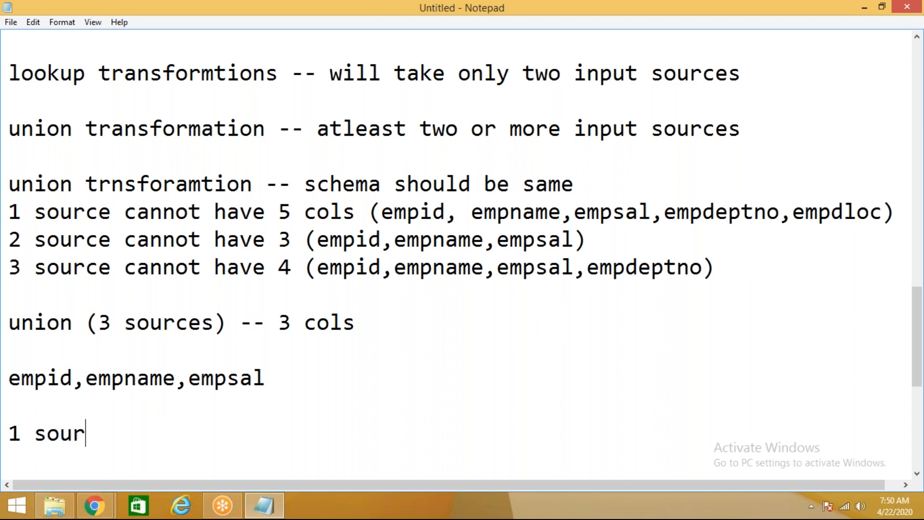
type("ce -- select transformation")
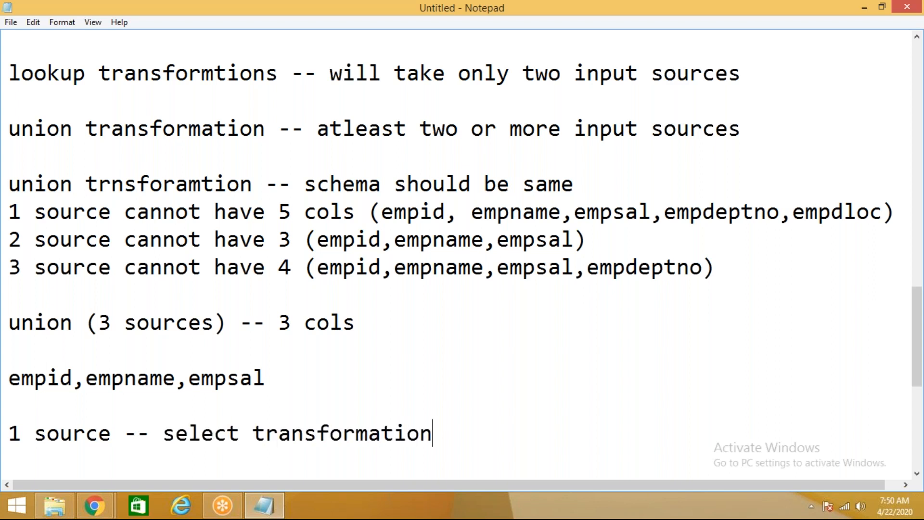
type(" (")
Step: Copy "empid, empname,empsal" from the 5-column source line into the "1 source -- select transformation" line and close the parenthesis
left_click_drag(382, 211, 652, 219)
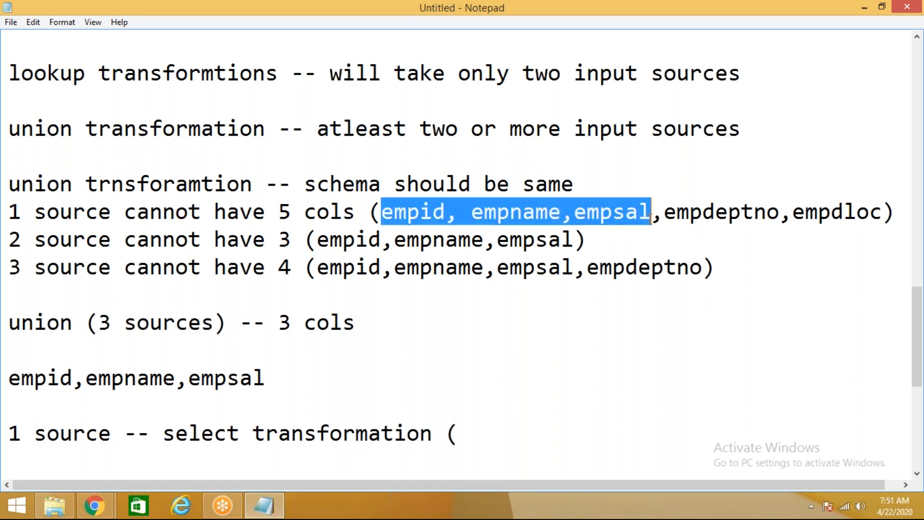
left_click_drag(317, 240, 576, 240)
left_click_drag(317, 268, 579, 267)
scroll(579, 272, "down", 1)
left_click_drag(381, 129, 653, 130)
key("ctrl+c")
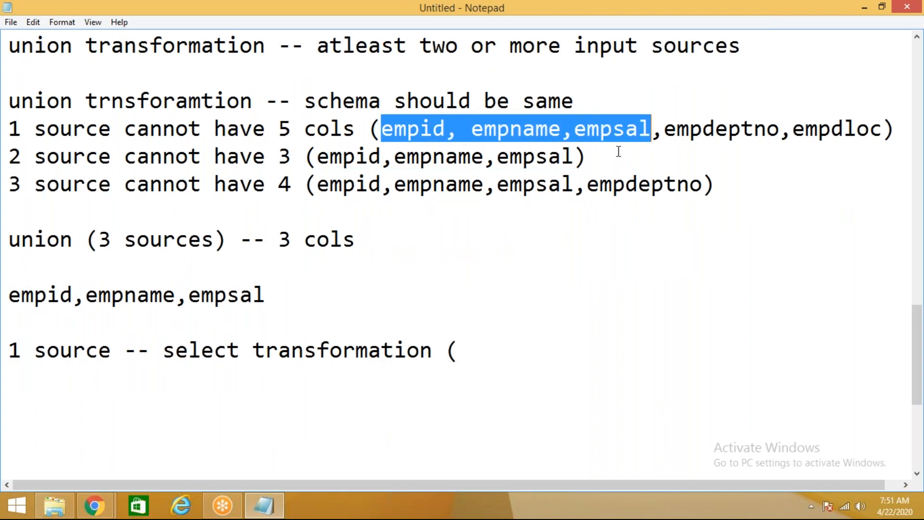
left_click(457, 355)
key("ctrl+v")
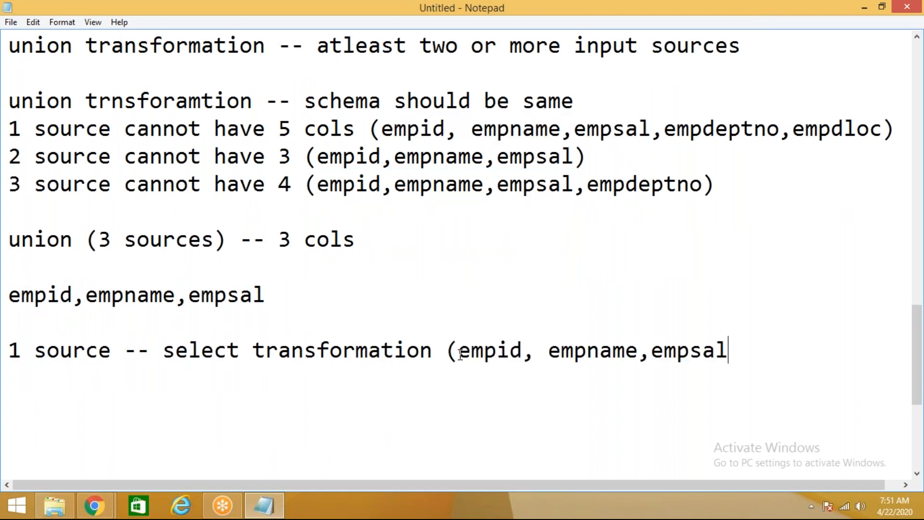
type(")")
Step: Add the line "2 source -- select transformation (empid, empname,empsal)", reusing the copied column list
key("Return")
type("2 sour")
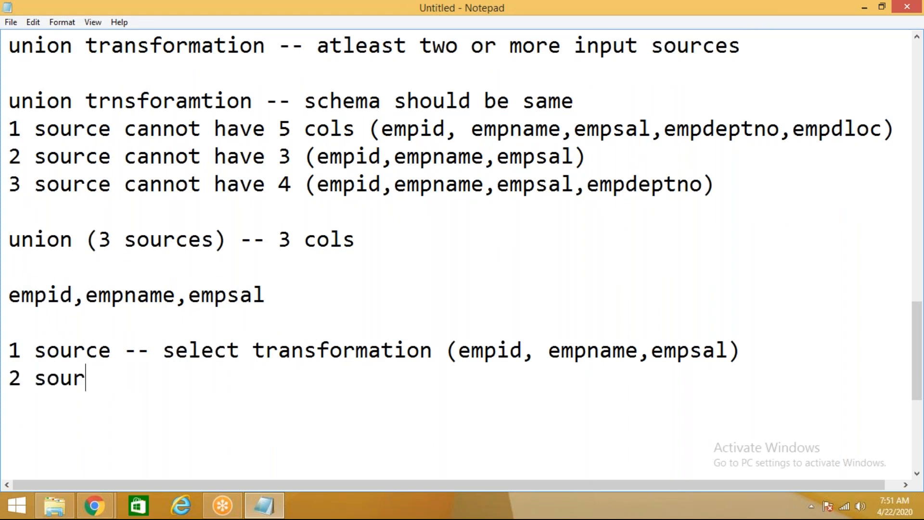
type("ce -- s")
key("BackSpace")
type("select")
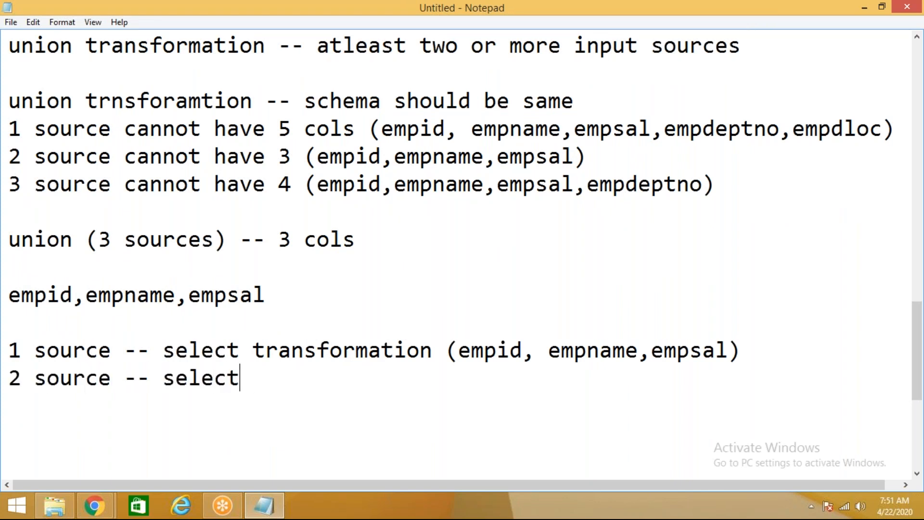
type(" transformati")
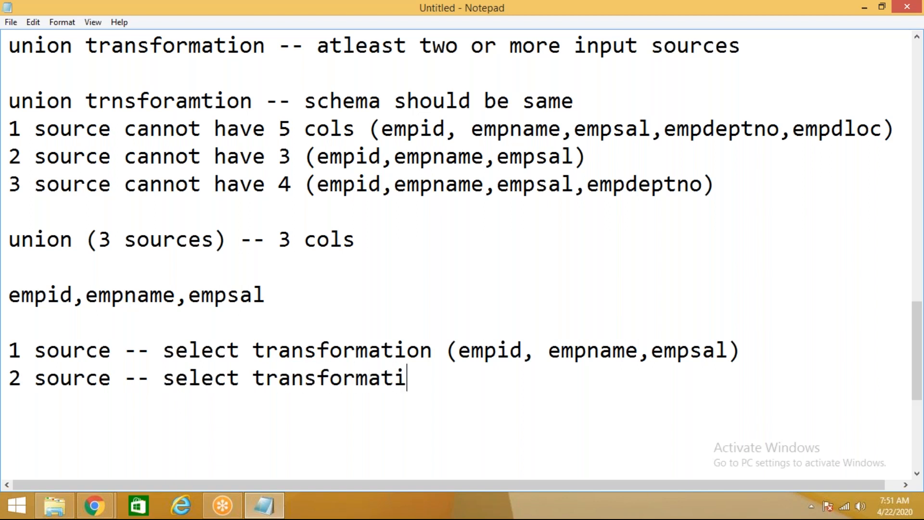
type("on (")
key("ctrl+v")
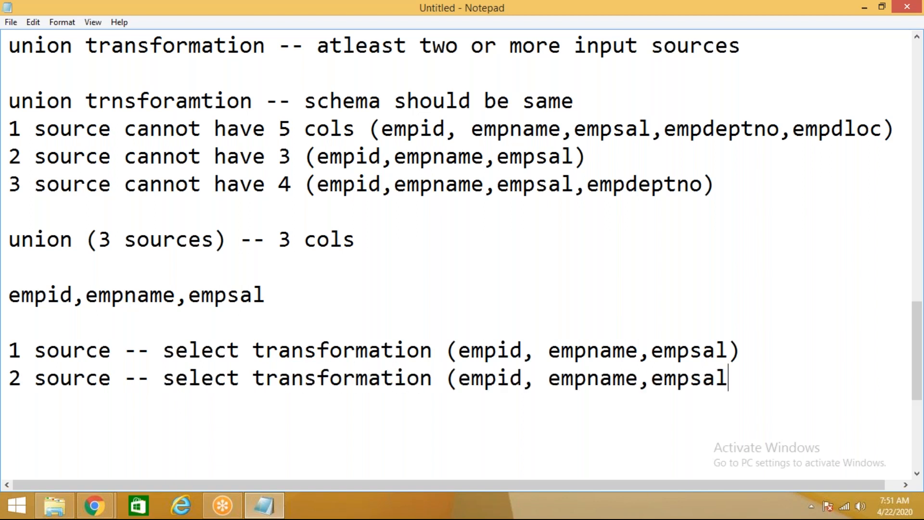
type(")")
Step: Add the line "3 source -- select transformation (empid, empname,empsal)" with the same copied columns
key("Return")
type("3 source ")
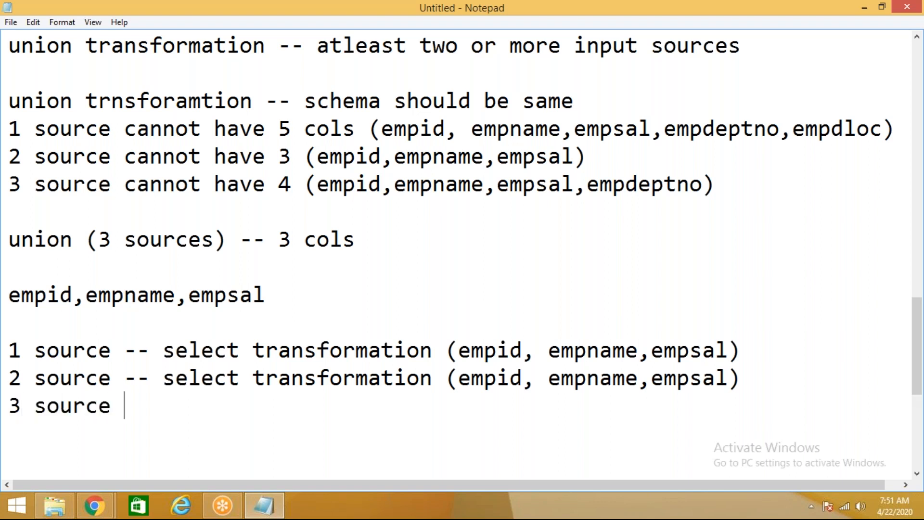
type("-- select ")
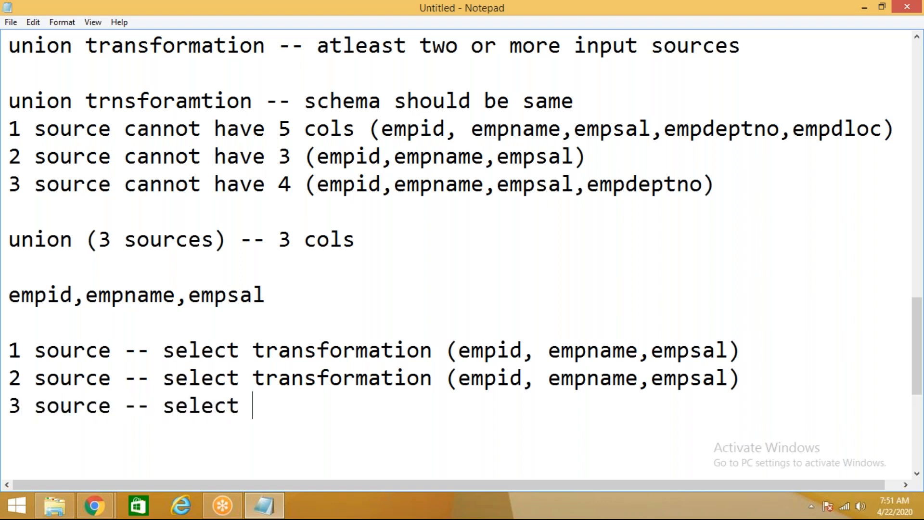
type("transformatio")
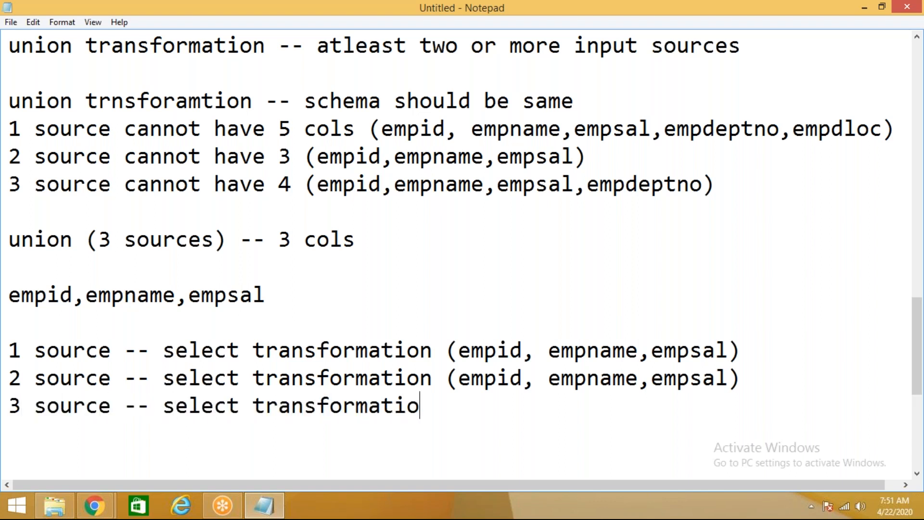
type("n (")
key("ctrl+v")
type(")")
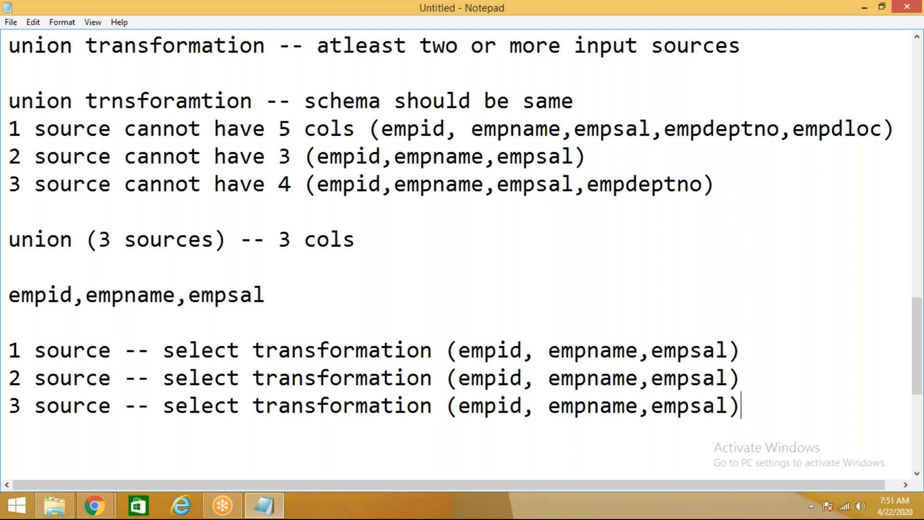
Step: Add the line "union transformation" below the three select transformation lines, separated by a blank line
key("Return")
key("Return")
key("Return")
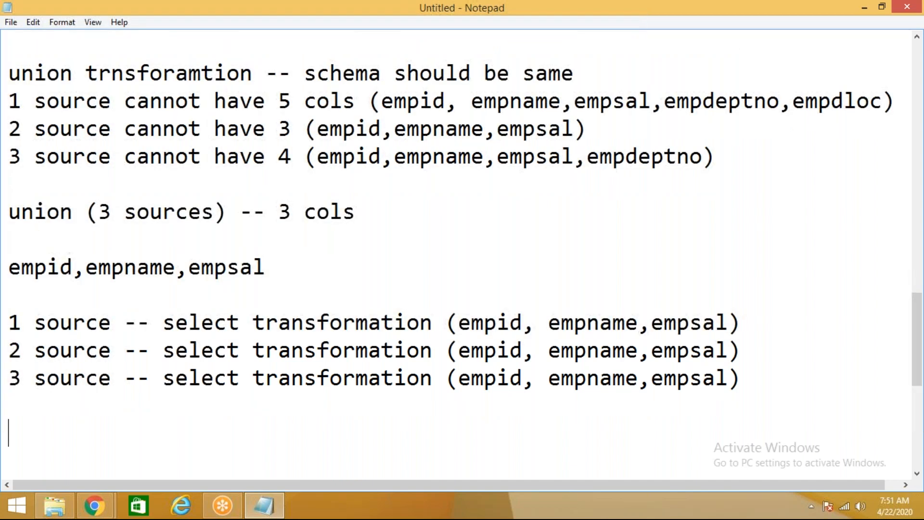
type("union tra")
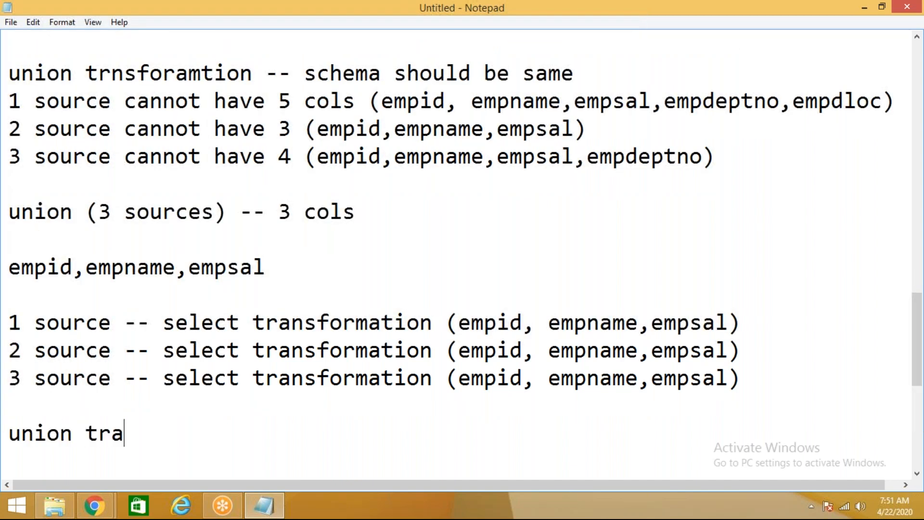
type("nsformation")
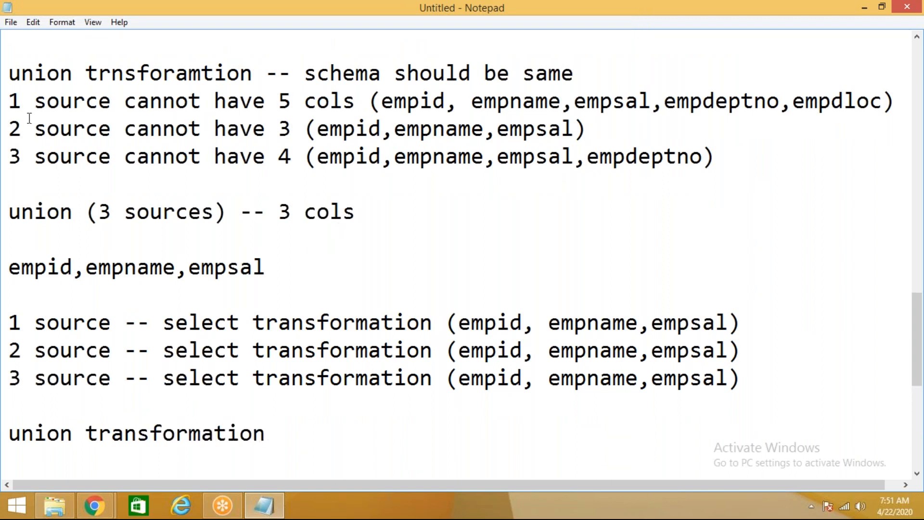
Step: Highlight the source schemas, the "union" note and the first source's select transformation to review the column-matching rule
left_click_drag(10, 101, 885, 103)
left_click_drag(588, 129, 753, 161)
left_click(414, 213)
double_click(83, 217)
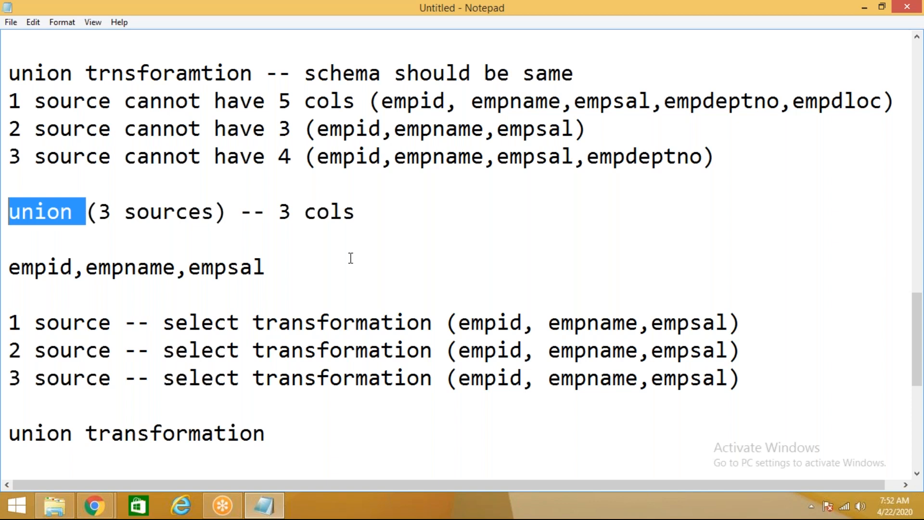
left_click_drag(9, 321, 444, 321)
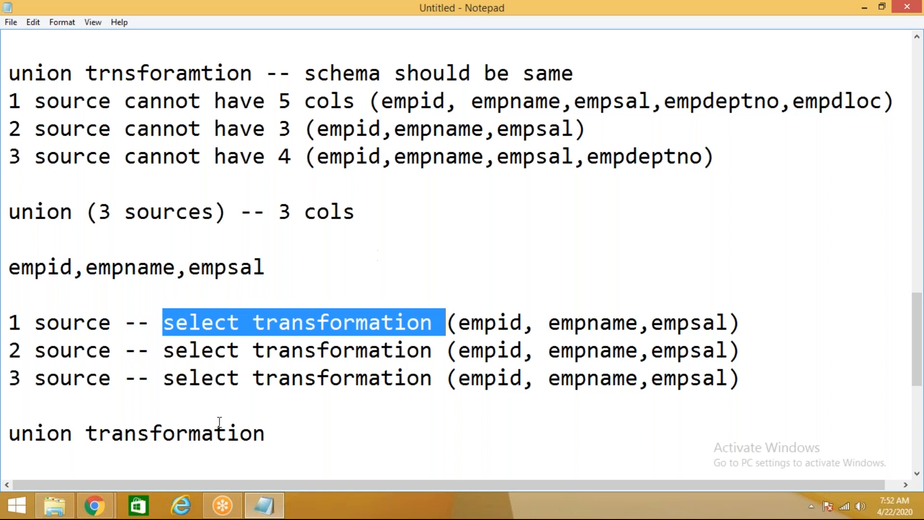
Step: Switch to the Azure Data Factory window in Chrome and examine the remaining columns in Select1's data preview
left_click(102, 514)
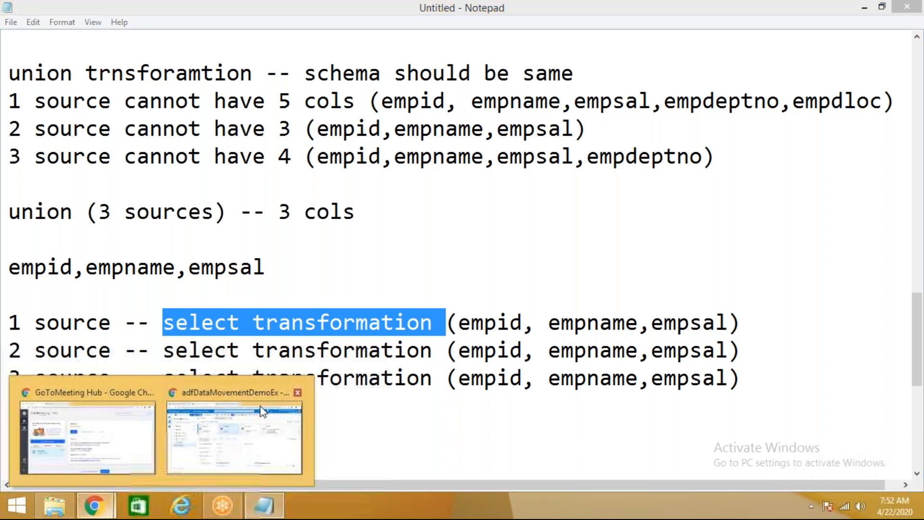
left_click(243, 399)
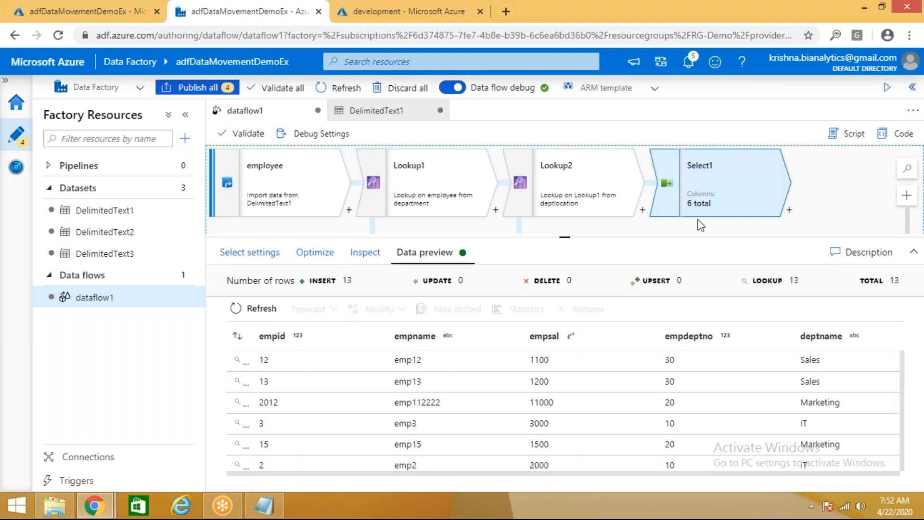
left_click_drag(698, 236, 701, 198)
left_click_drag(744, 475, 862, 474)
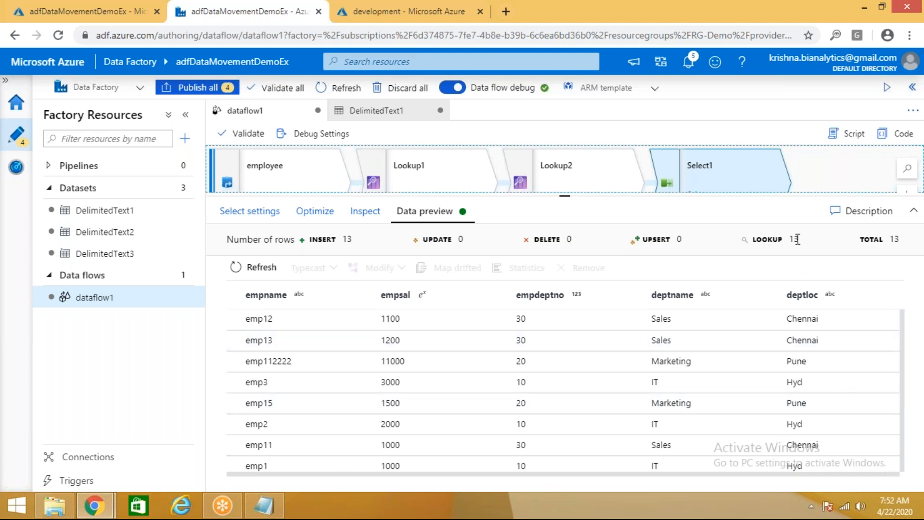
left_click_drag(791, 198, 787, 267)
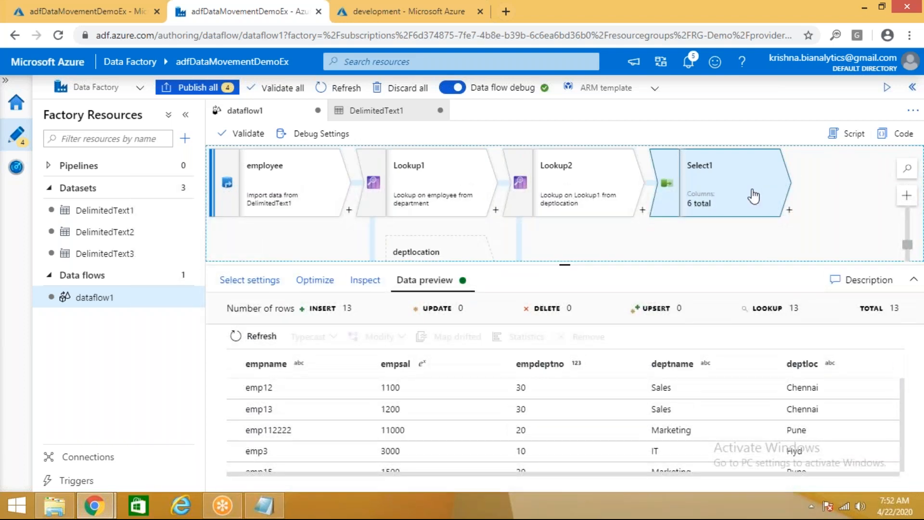
Step: Add a Sink destination after Select1 in the data flow and dismiss the guidance tip
left_click(790, 211)
scroll(702, 299, "down", 3)
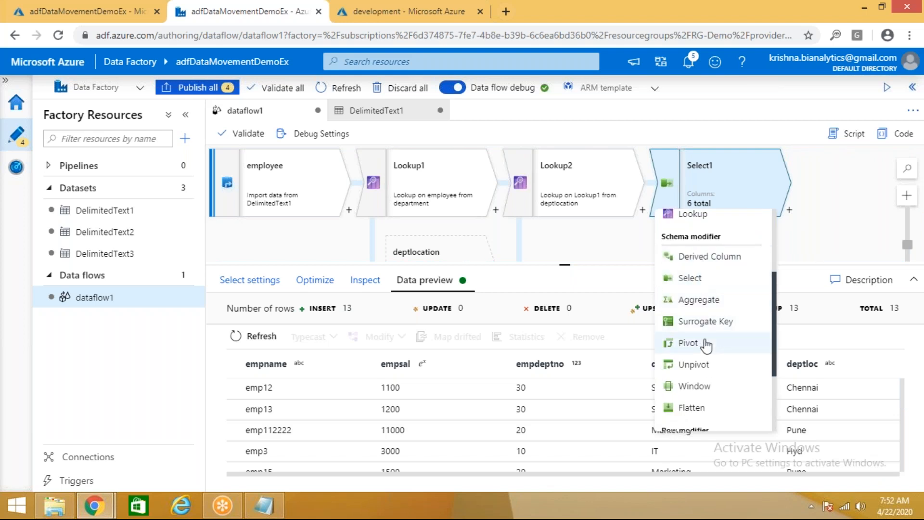
scroll(708, 344, "down", 3)
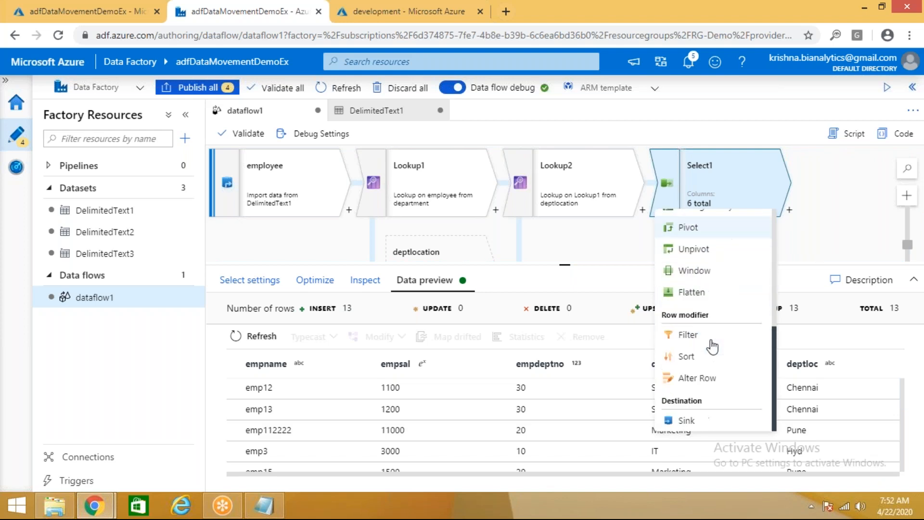
left_click(687, 422)
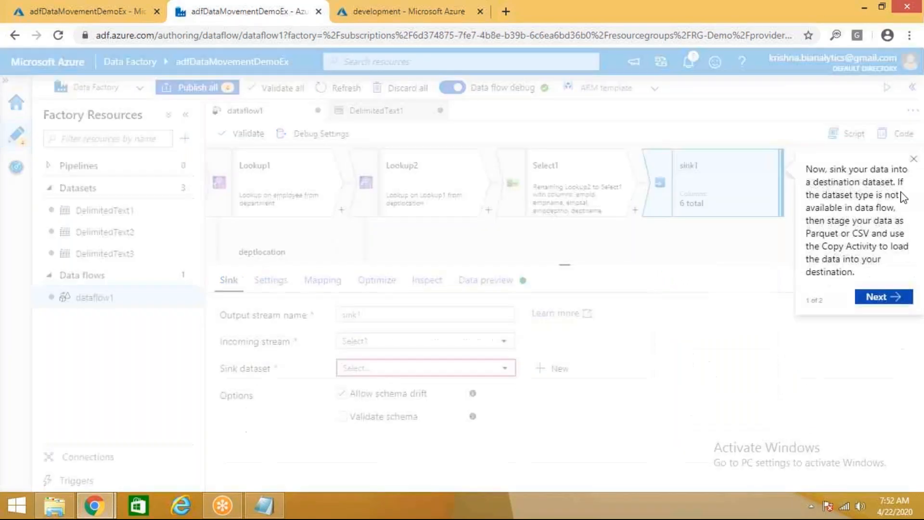
left_click(914, 158)
Step: Inspect the sink's incoming stream choices without changing them, and view the Select1 transformation that feeds it
scroll(711, 212, "down", 1)
scroll(711, 212, "up", 1)
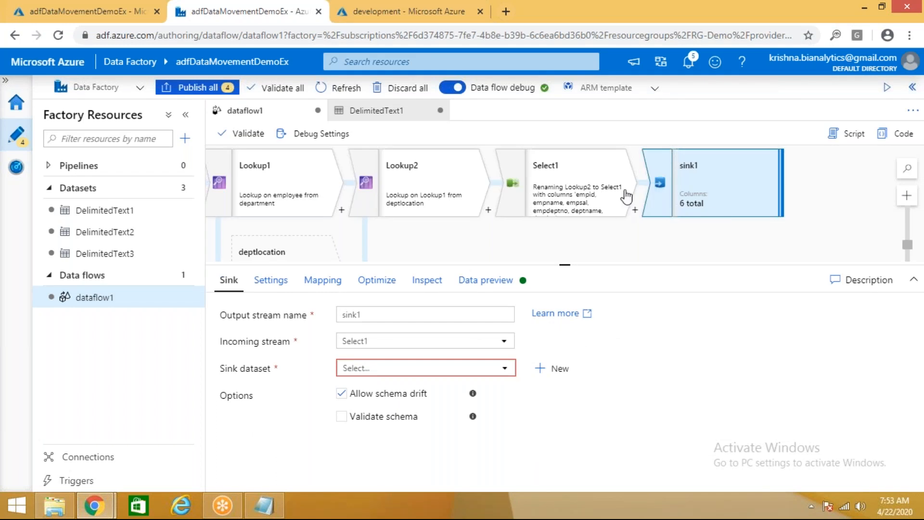
left_click(676, 186)
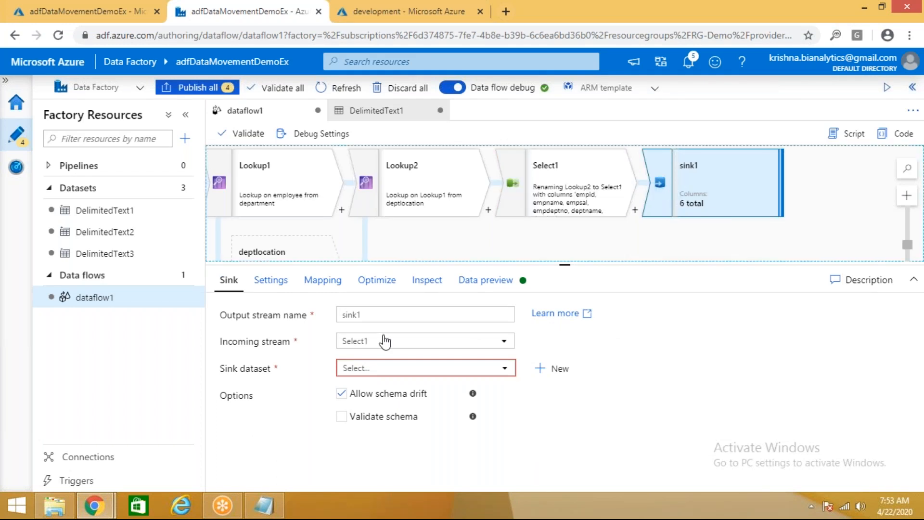
left_click(410, 347)
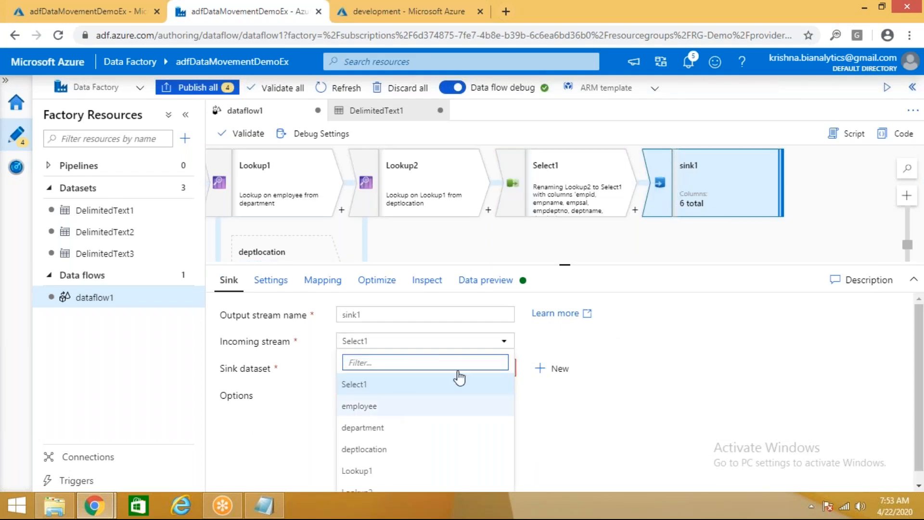
left_click(600, 368)
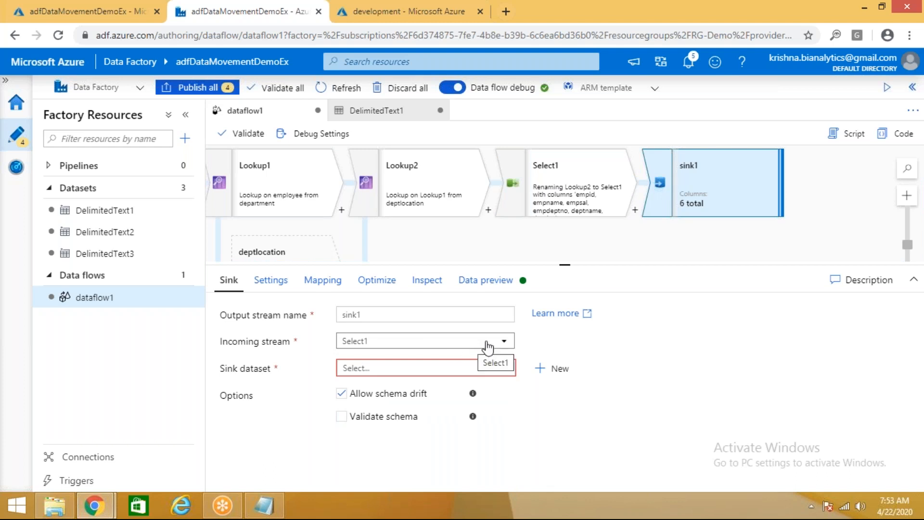
left_click(571, 182)
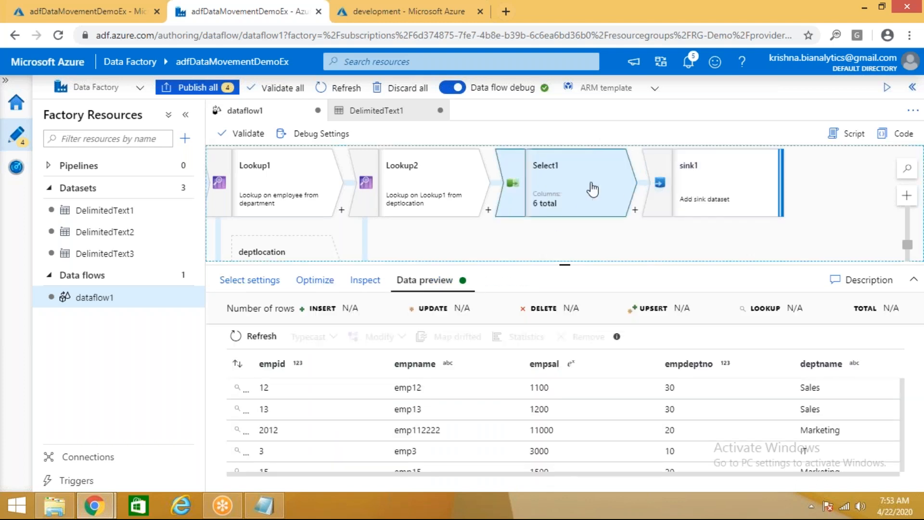
Step: Start a new sink dataset for sink1, choosing Azure Blob Storage as the data store and DelimitedText as the format
left_click(693, 182)
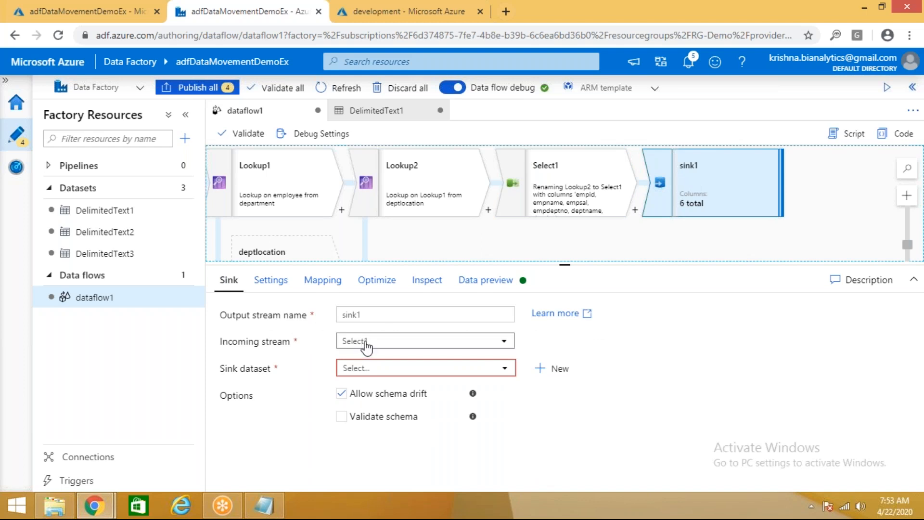
left_click(420, 373)
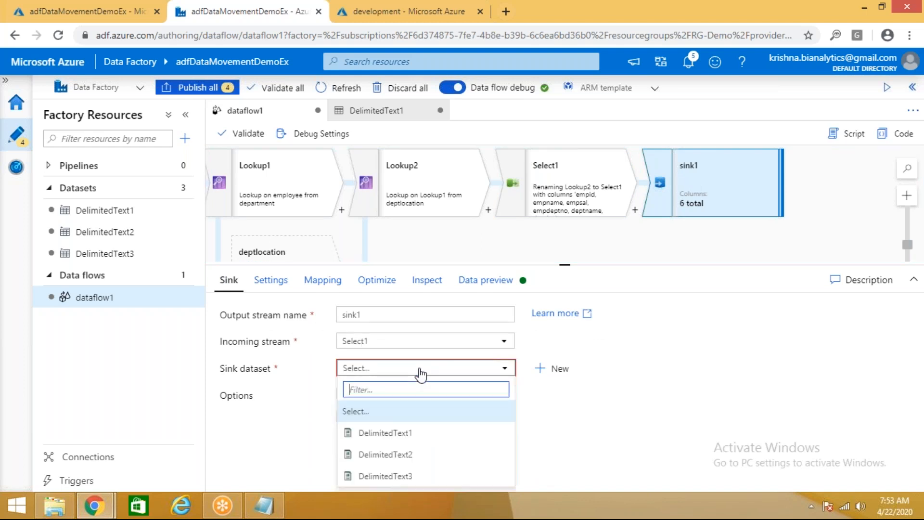
left_click(543, 369)
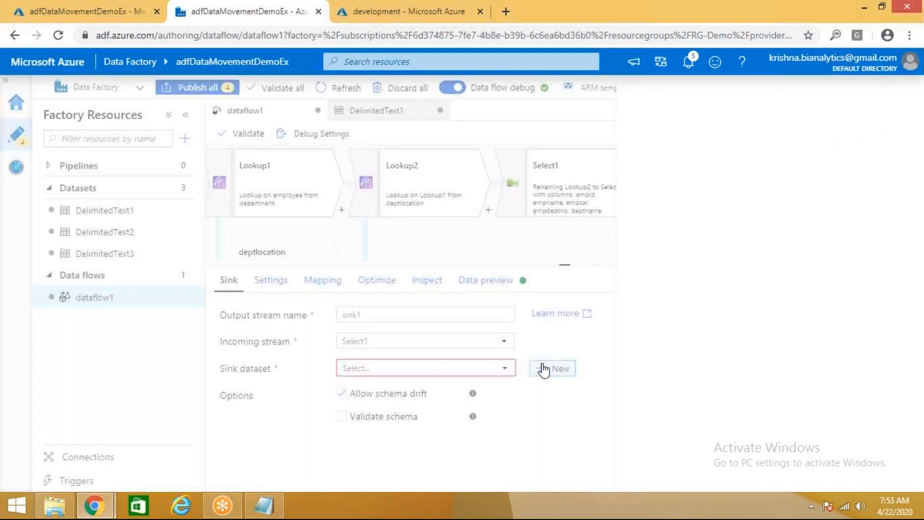
left_click(588, 264)
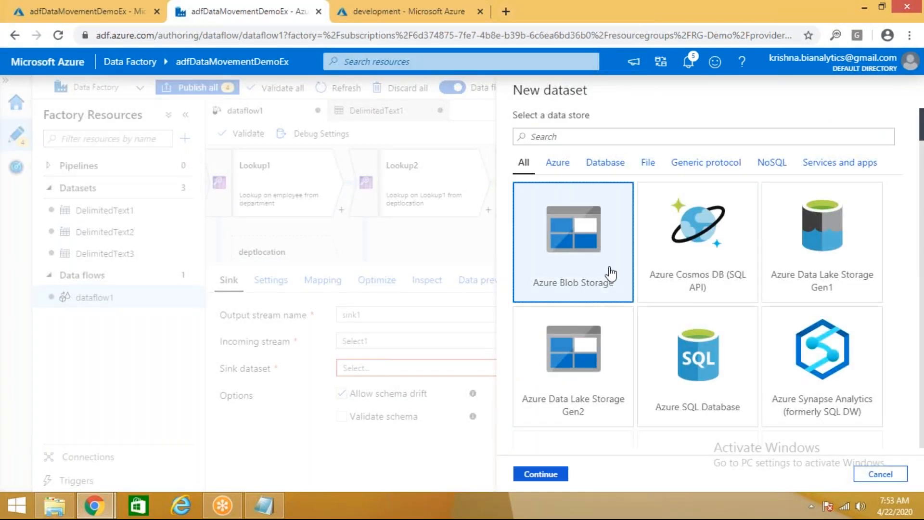
left_click(540, 475)
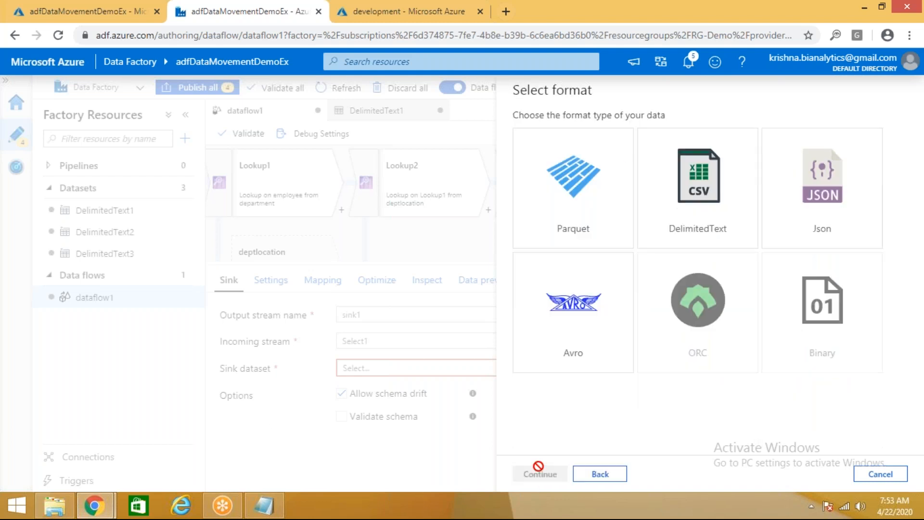
left_click(723, 226)
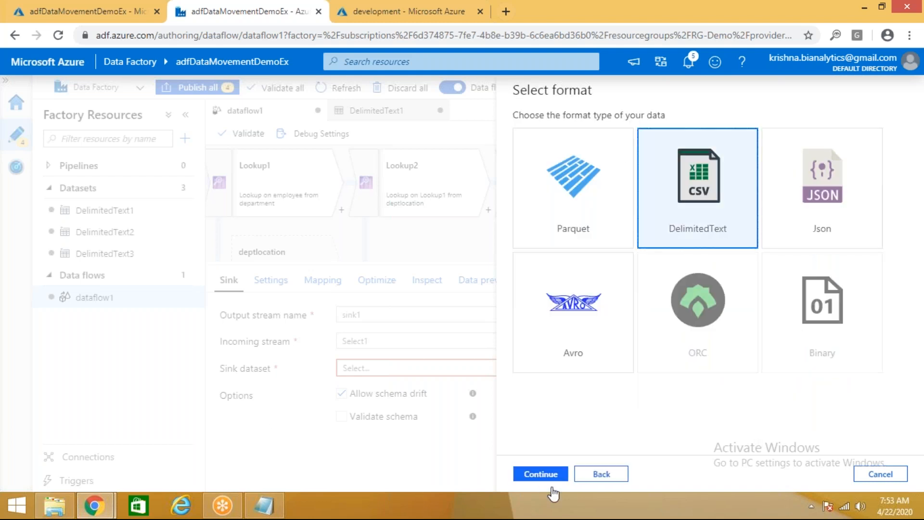
left_click(541, 474)
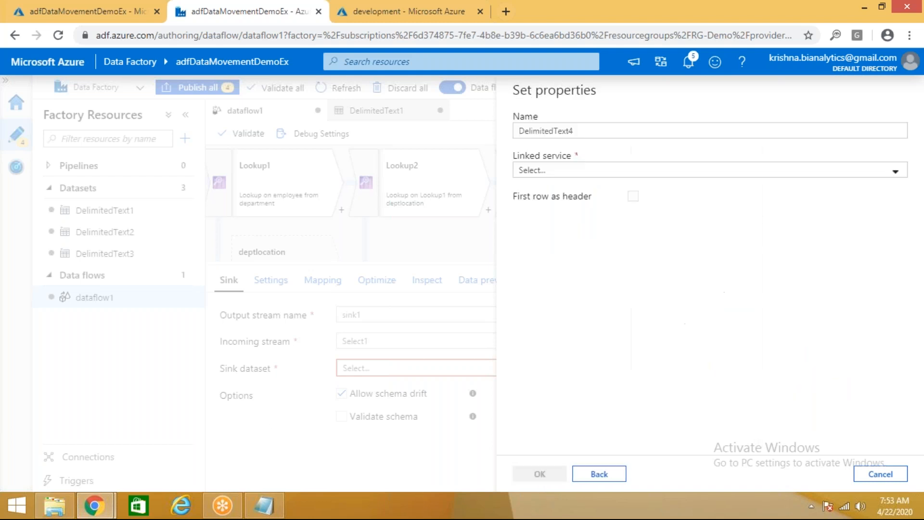
Step: Link the new dataset to AzureBlobStorage1, point it to the development/datafiles folder and create it
left_click(586, 173)
left_click(580, 260)
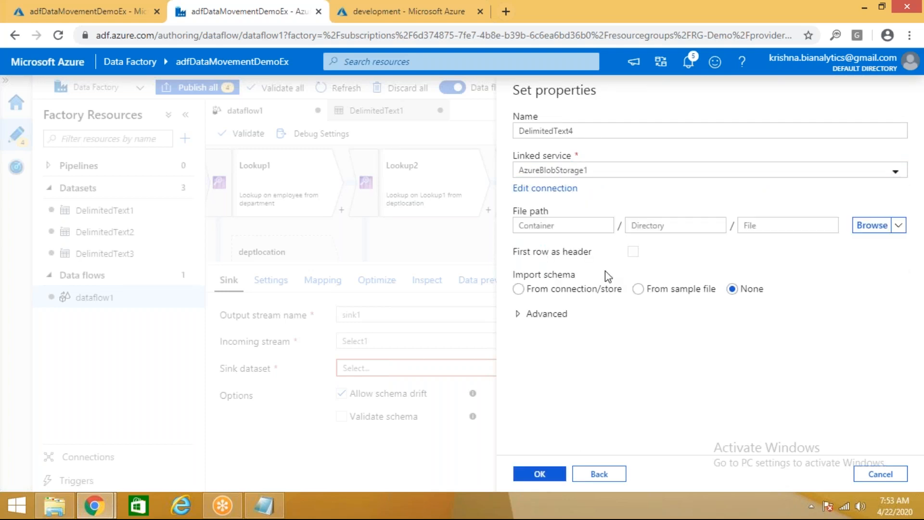
left_click(871, 225)
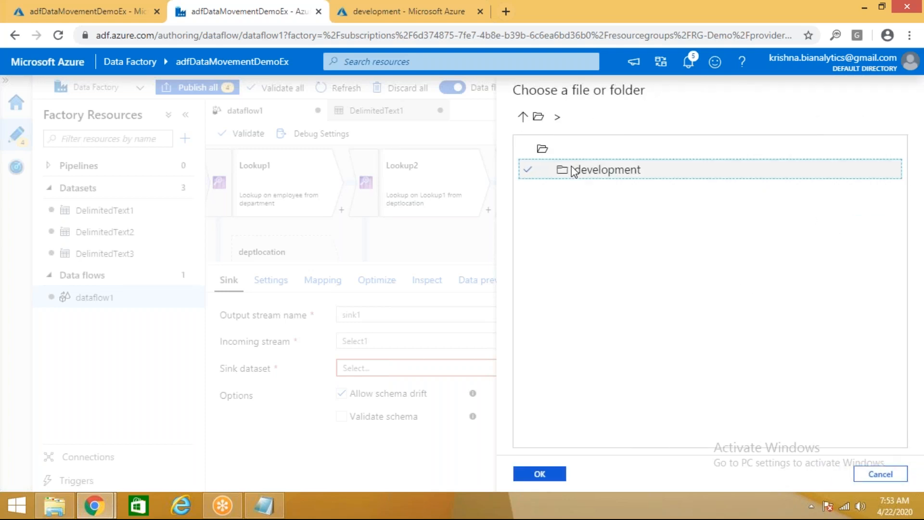
double_click(616, 169)
left_click(614, 171)
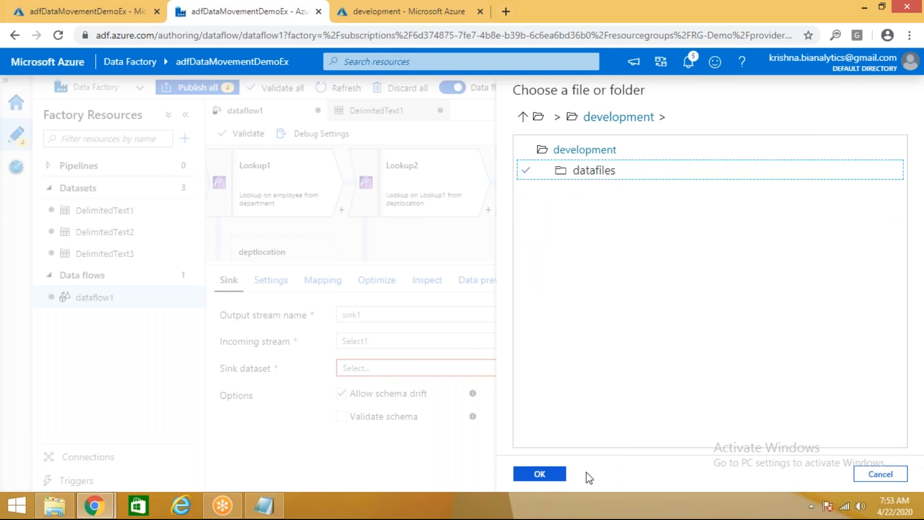
left_click(540, 479)
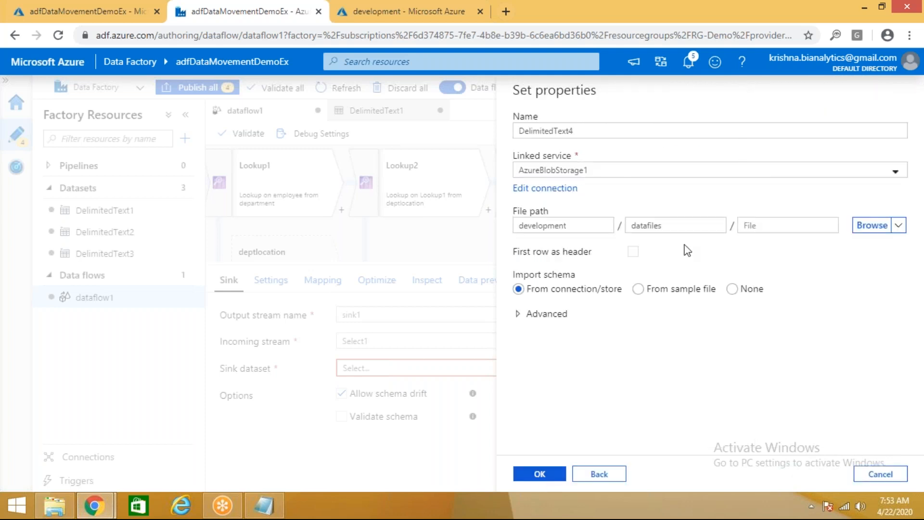
left_click(540, 475)
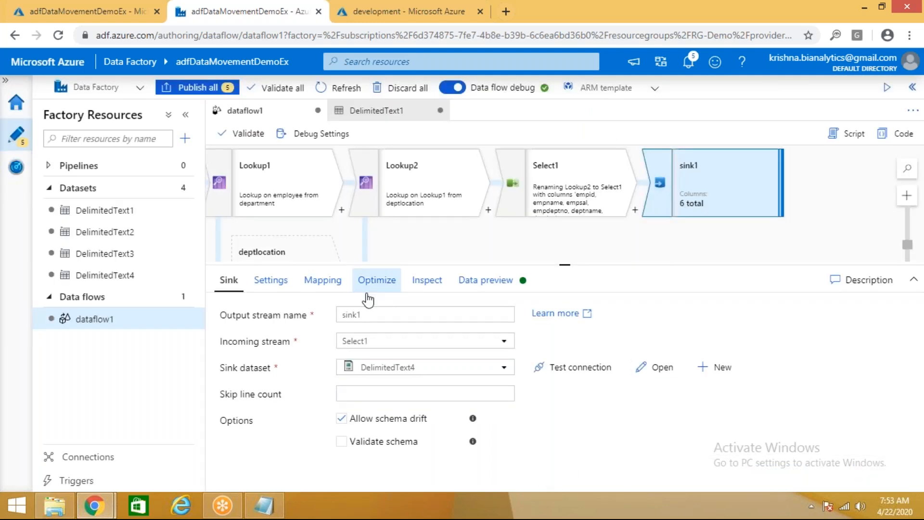
Step: Configure sink1 to output to a single file named empl_dept_deptloc.txt
left_click(284, 285)
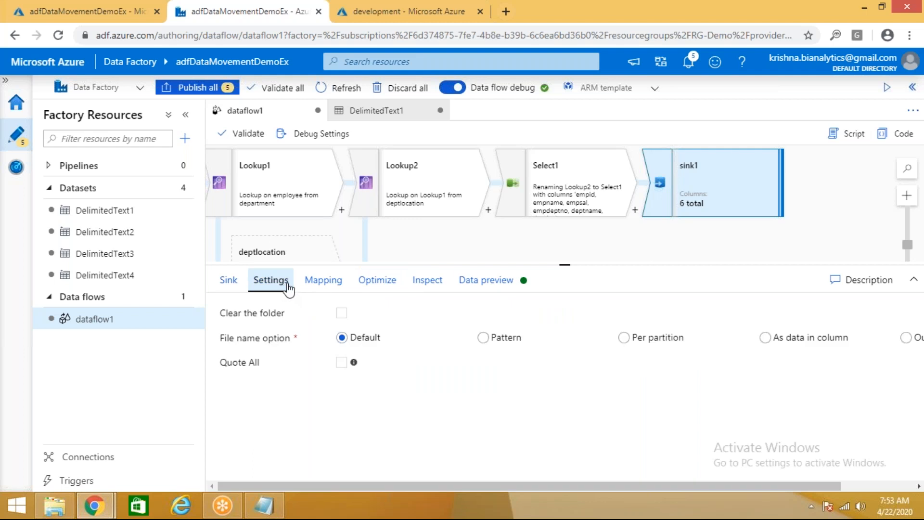
left_click_drag(479, 486, 554, 478)
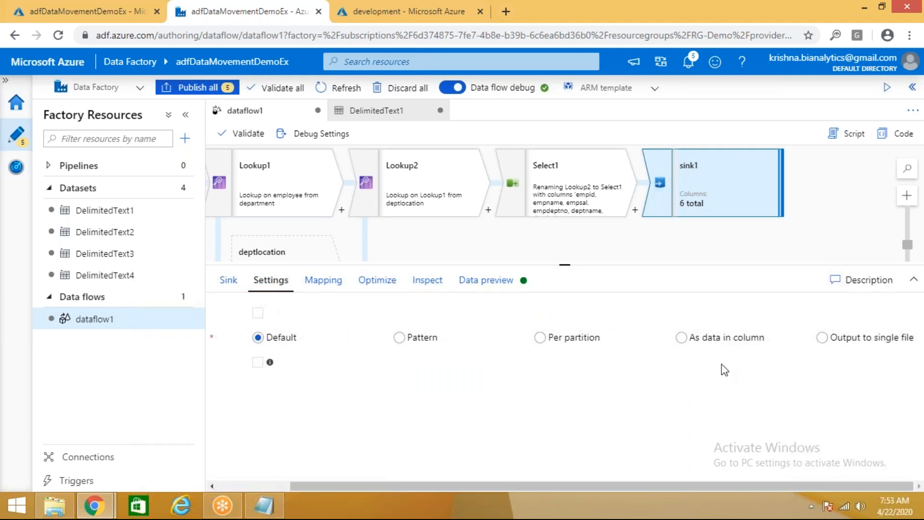
left_click(822, 338)
left_click(392, 400)
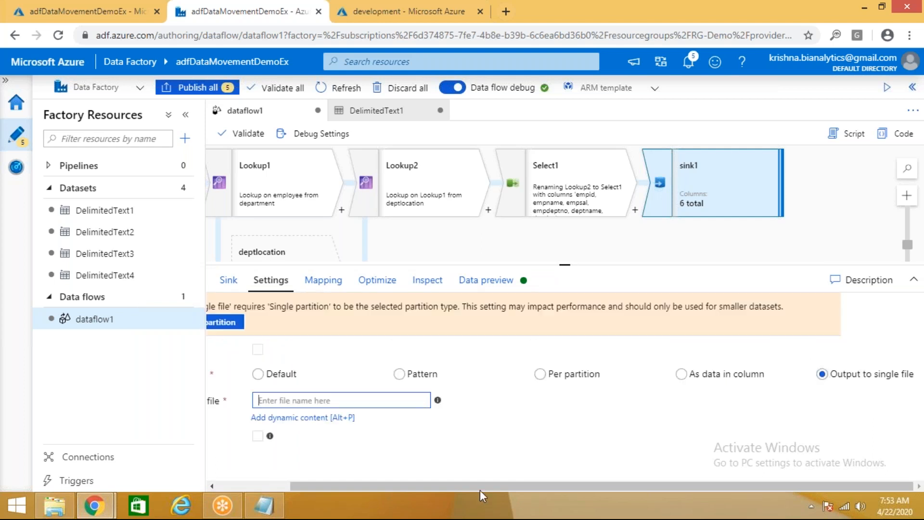
left_click_drag(466, 483, 397, 488)
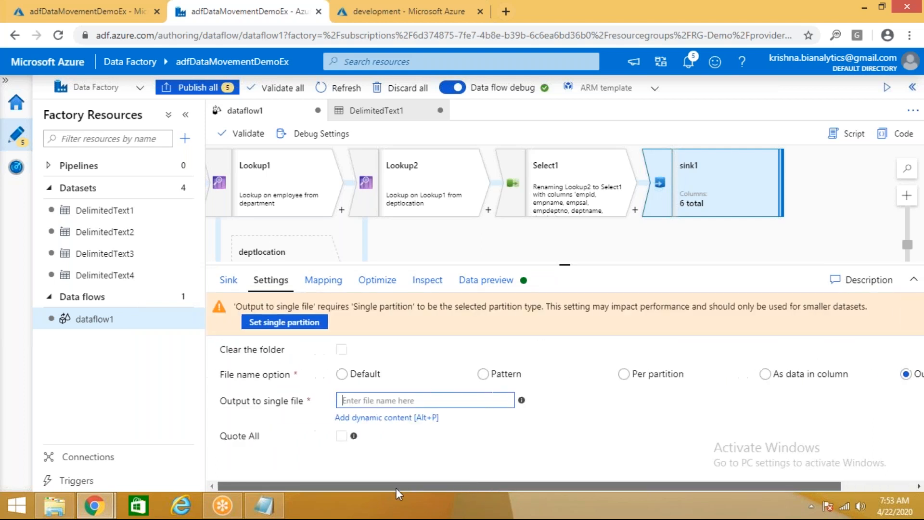
type("empl_dep")
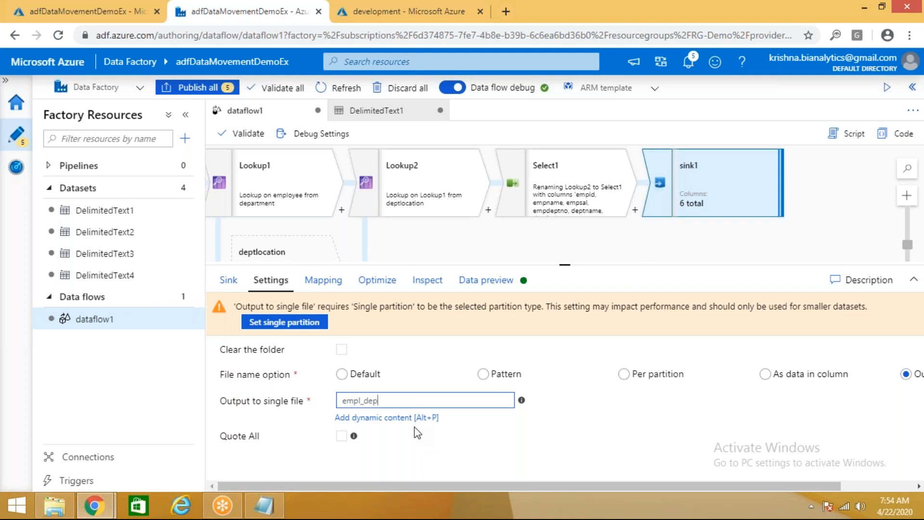
type("t_deptloc.txt")
left_click(417, 433)
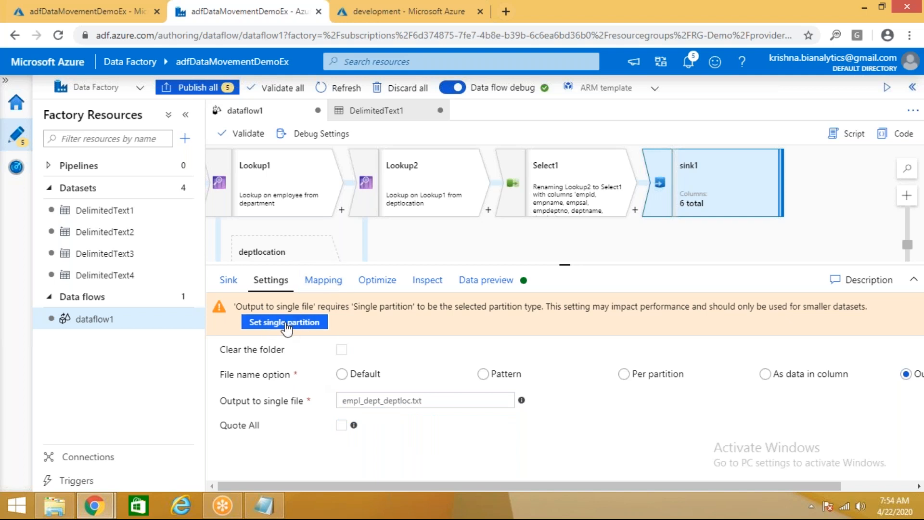
Step: Set sink1's partition option to Single partition, checking its column mapping on the way
left_click(334, 288)
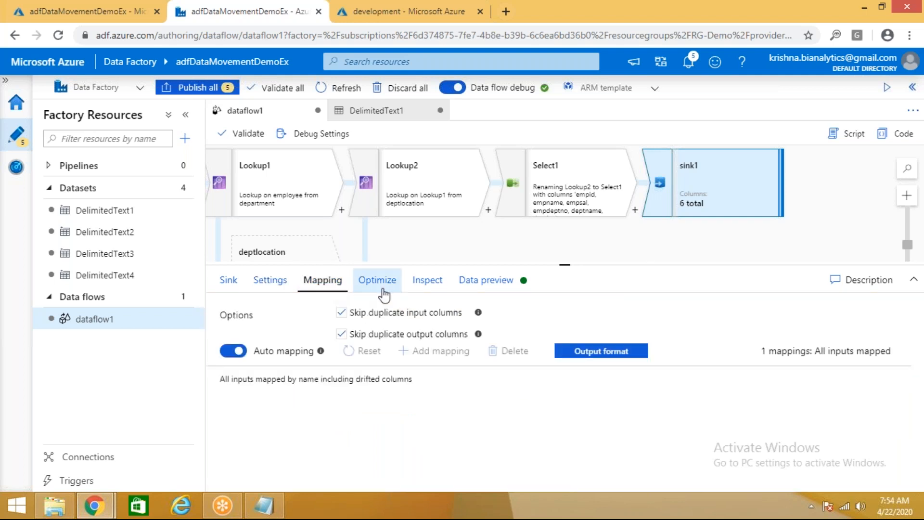
left_click(381, 289)
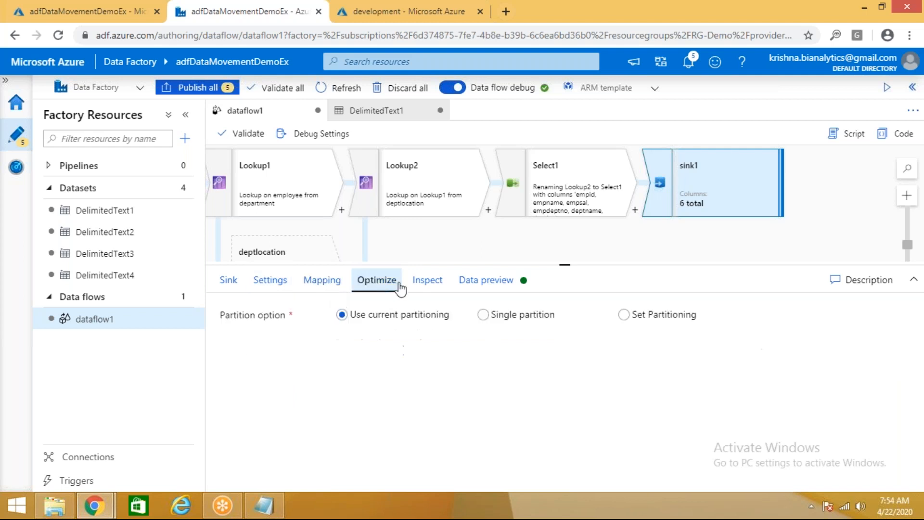
left_click(483, 316)
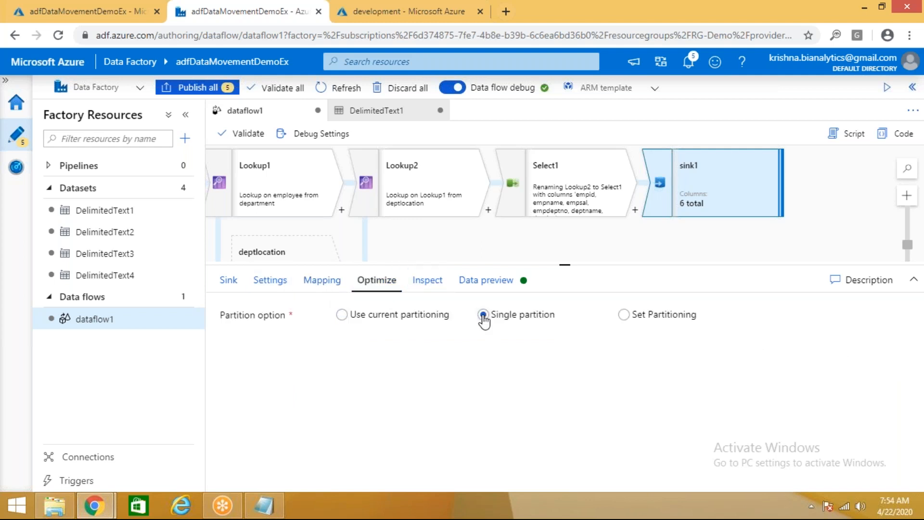
Step: Review sink1's settings, mapping, partitioning and output schema, and examine its data preview
left_click(270, 284)
left_click(337, 284)
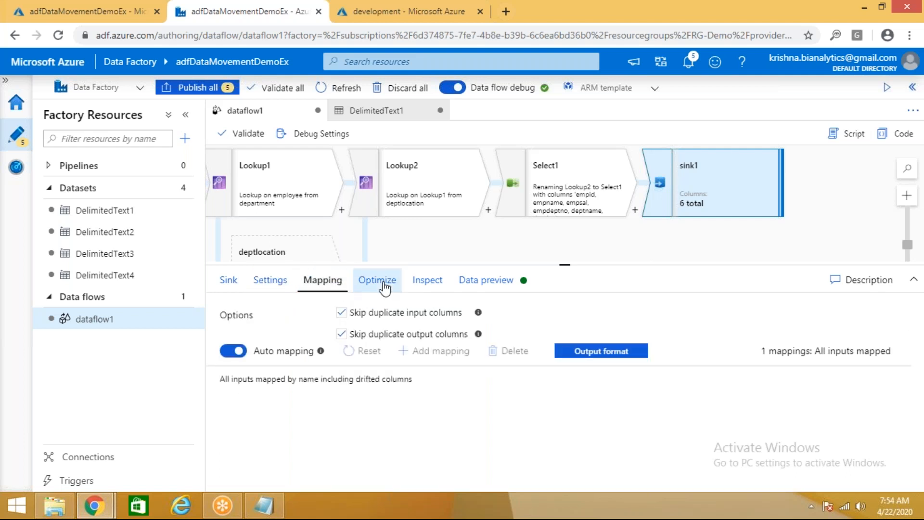
left_click(385, 285)
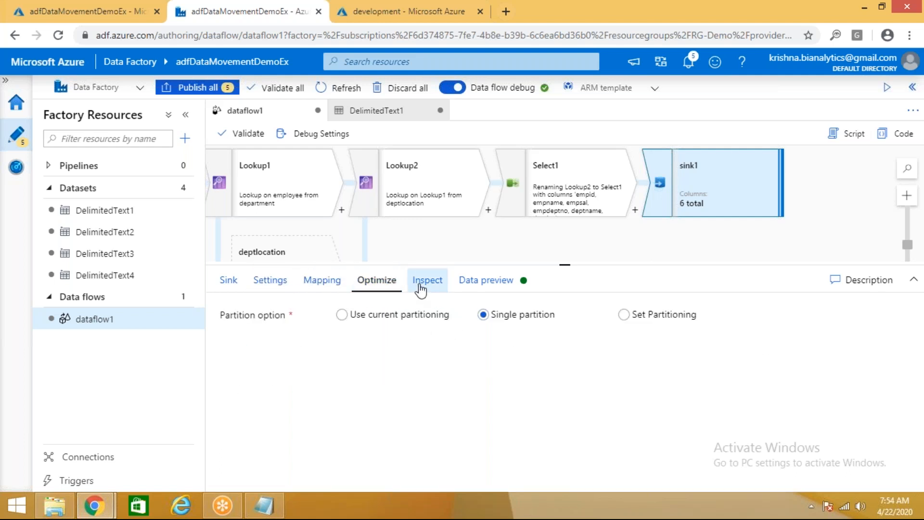
left_click(419, 284)
scroll(516, 383, "down", 1)
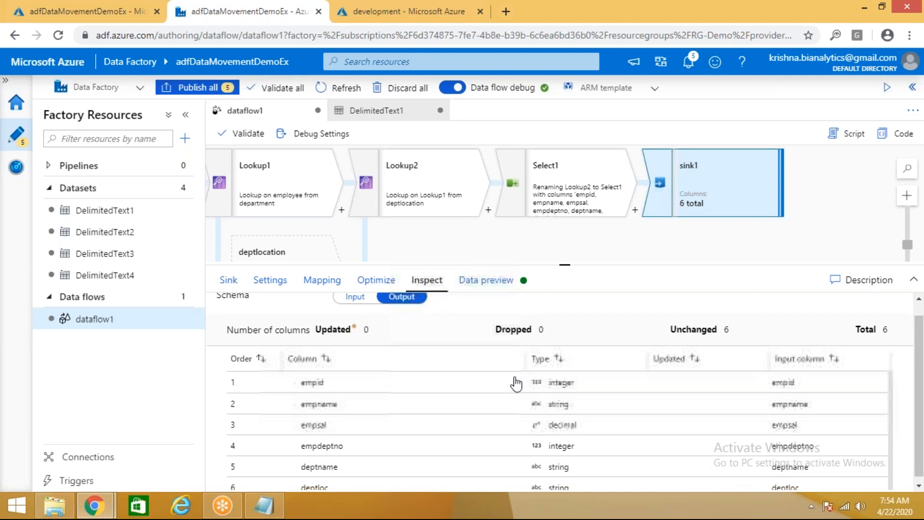
left_click(487, 279)
left_click_drag(611, 252, 621, 209)
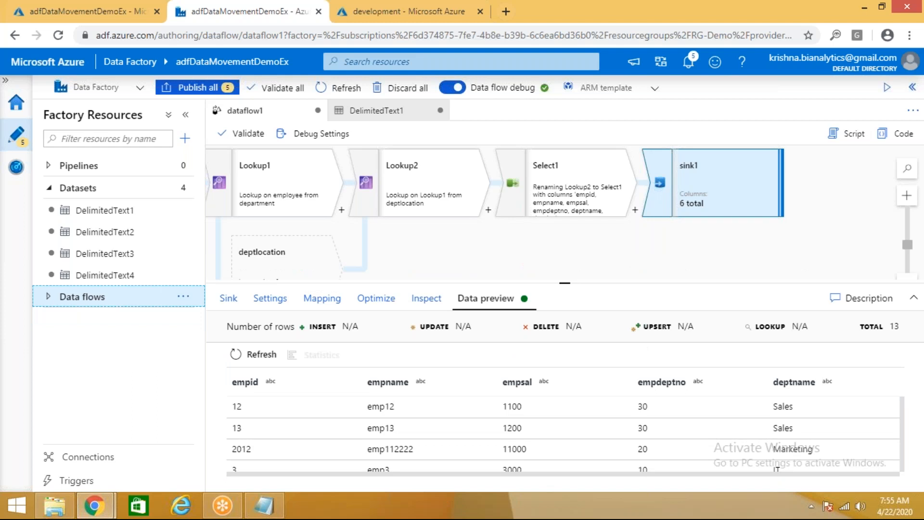
Step: Create a new pipeline and add a Data flow activity to its canvas that uses the existing dataflow1
left_click(49, 297)
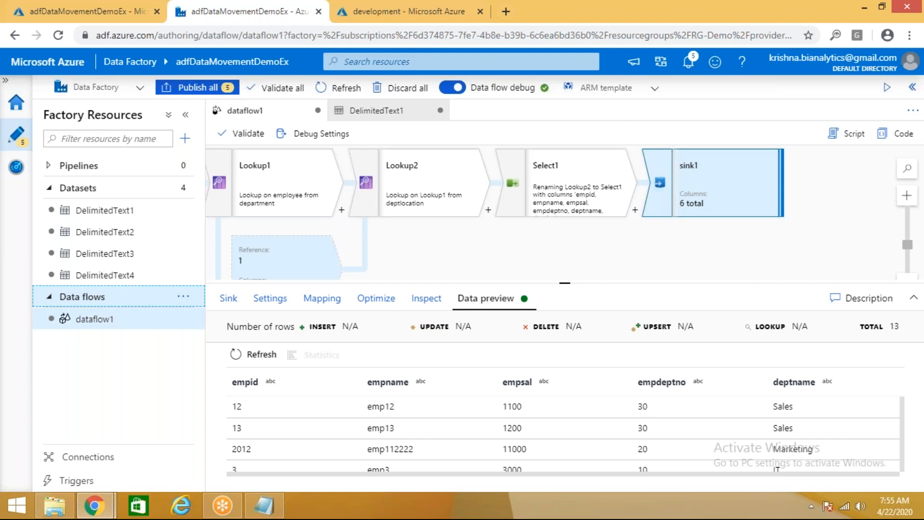
left_click(187, 167)
left_click(191, 168)
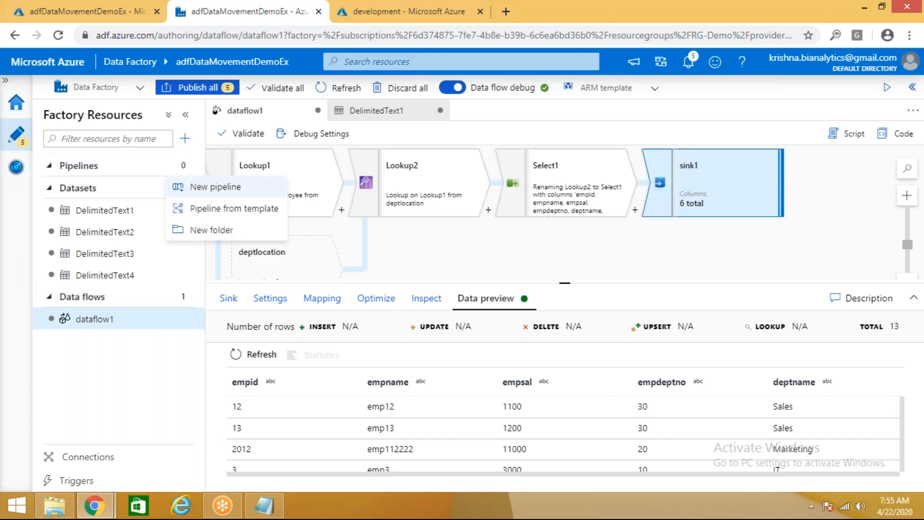
left_click(205, 189)
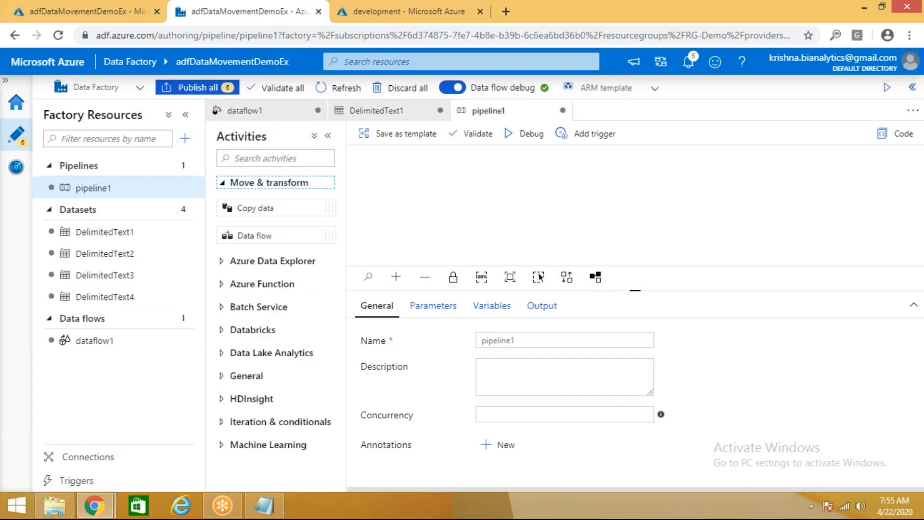
left_click_drag(269, 236, 555, 193)
key("Return")
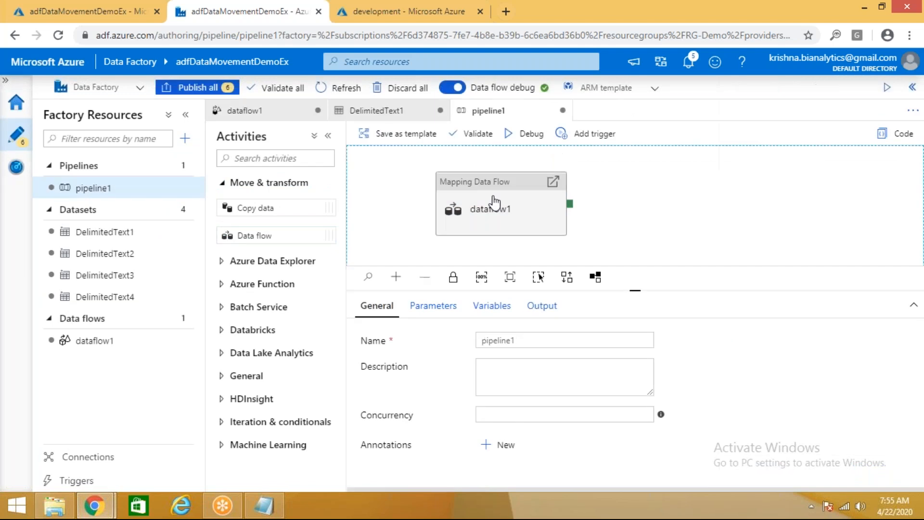
Step: Validate the pipeline, dismiss the validation result and run the pipeline in debug mode
left_click(479, 138)
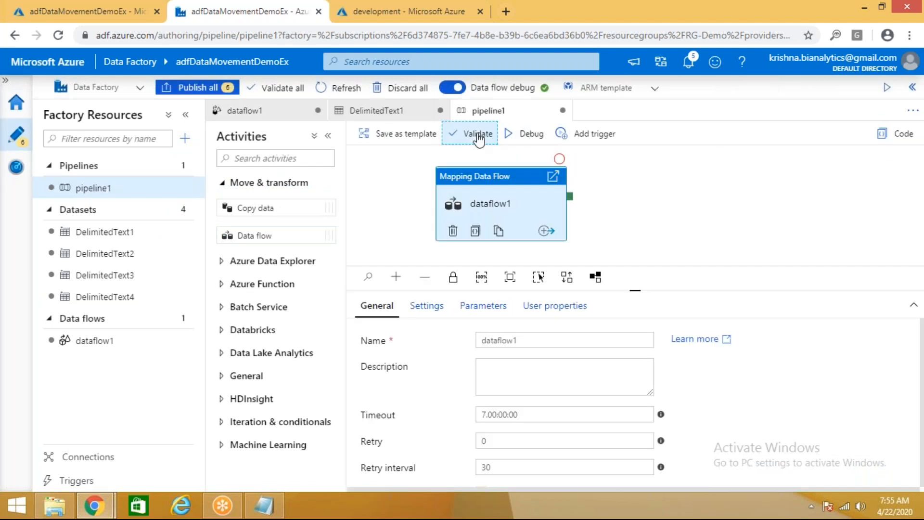
left_click(911, 89)
left_click(529, 140)
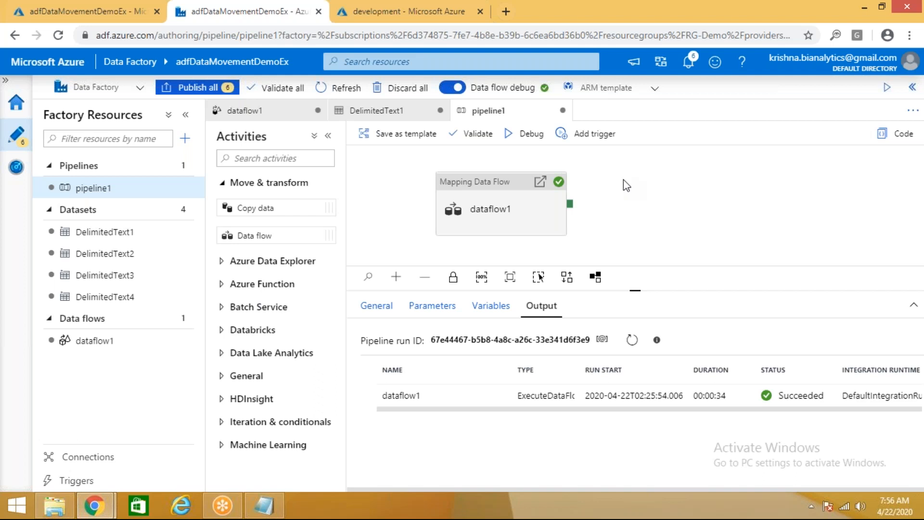
Step: Switch to the Azure portal's development container and open the contents of empl_dept_deptloc.txt in the datafiles folder
left_click(350, 15)
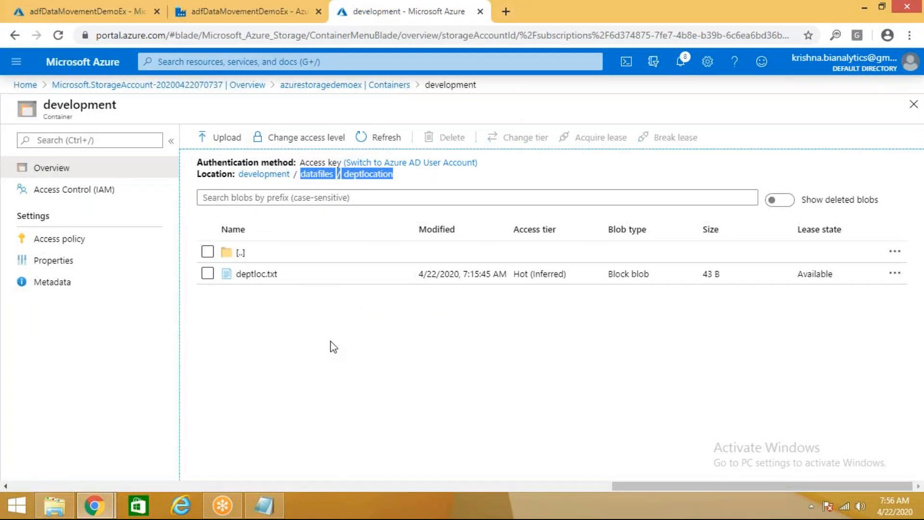
left_click(282, 176)
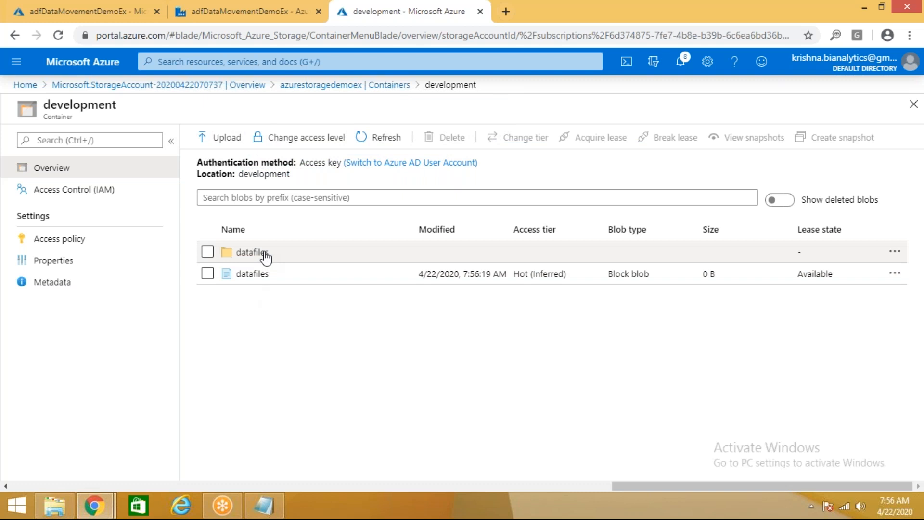
left_click(264, 256)
left_click(293, 339)
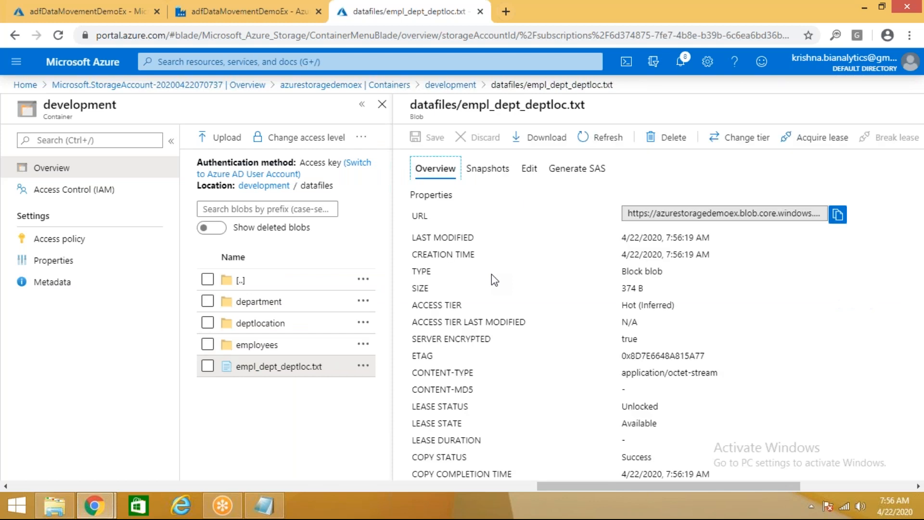
left_click(530, 168)
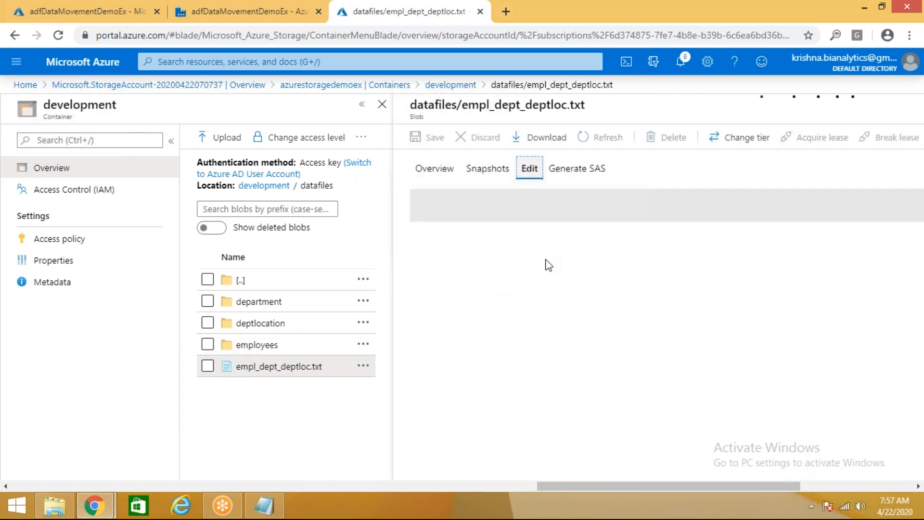
Step: Examine the department name and location values in the output file's first record, and return to the Data Factory pipeline
left_click(584, 231)
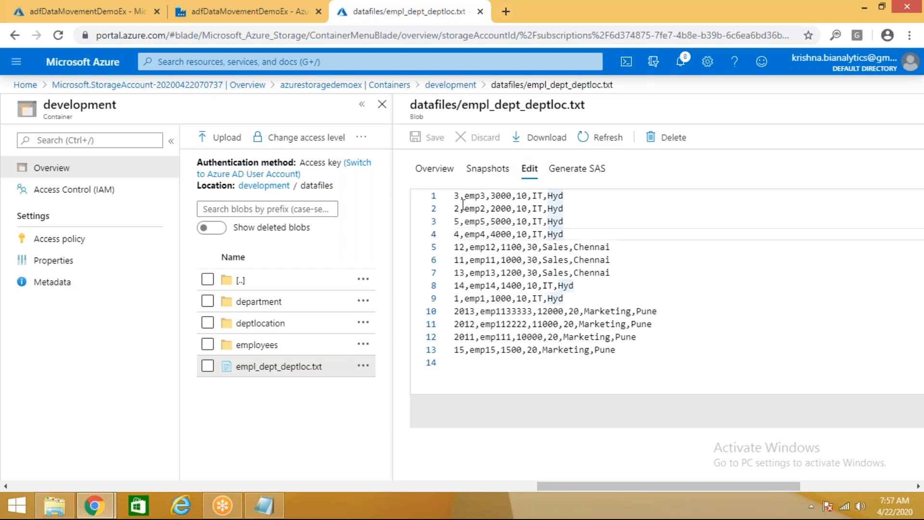
double_click(537, 195)
double_click(555, 197)
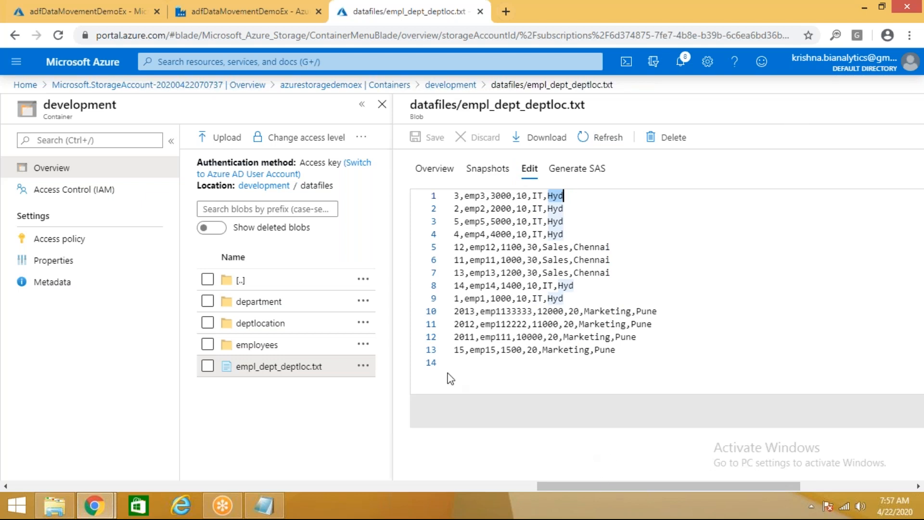
left_click(362, 414)
left_click(293, 9)
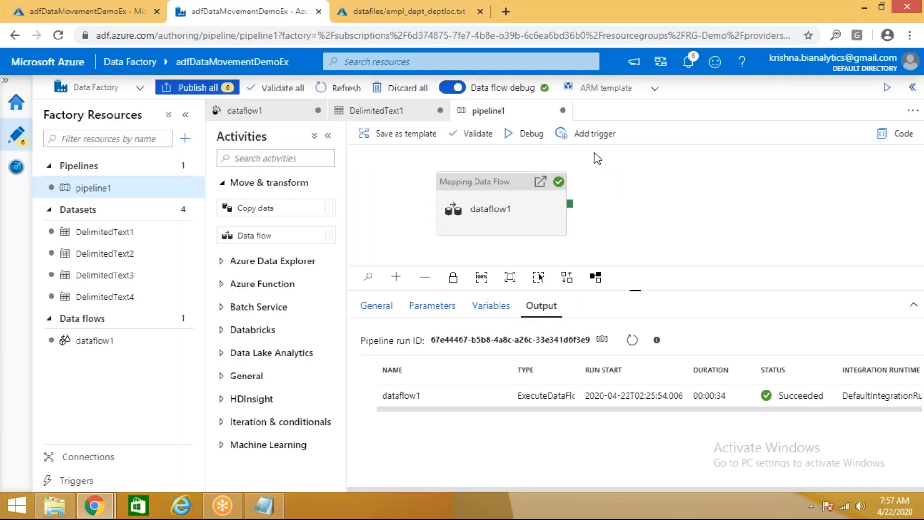
Step: Try to trigger an immediate run of the unpublished pipeline1, then dismiss the pipeline run prompt
left_click(601, 137)
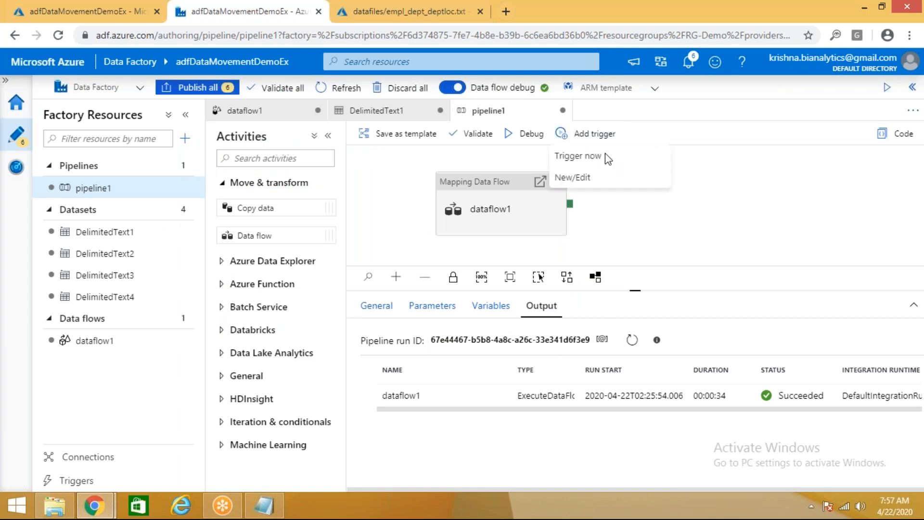
left_click(644, 224)
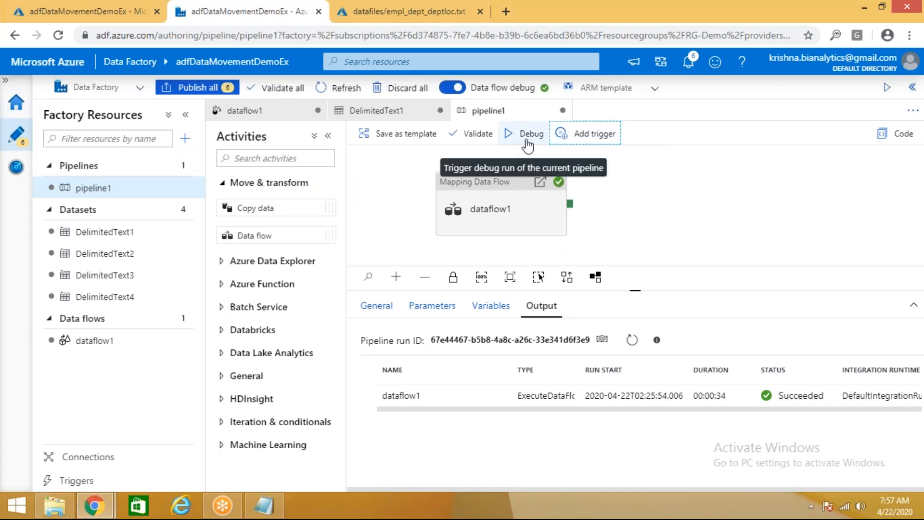
left_click(609, 140)
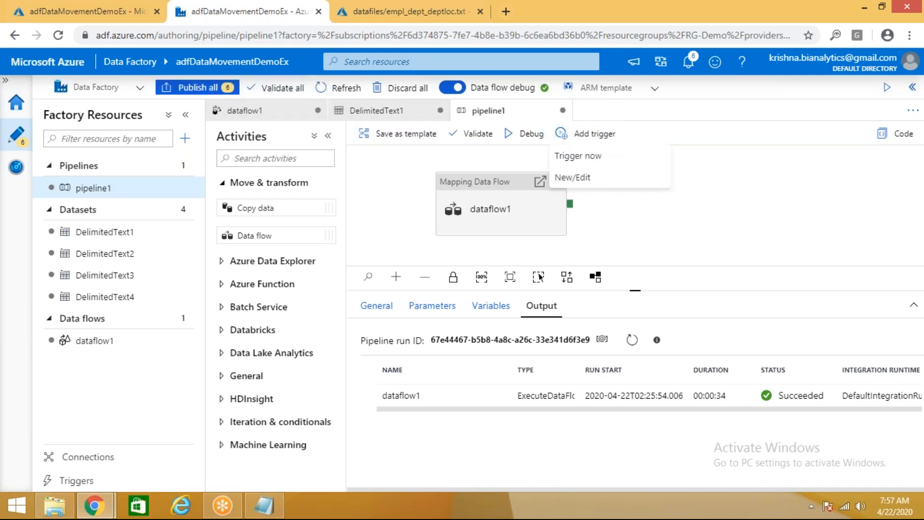
left_click(579, 159)
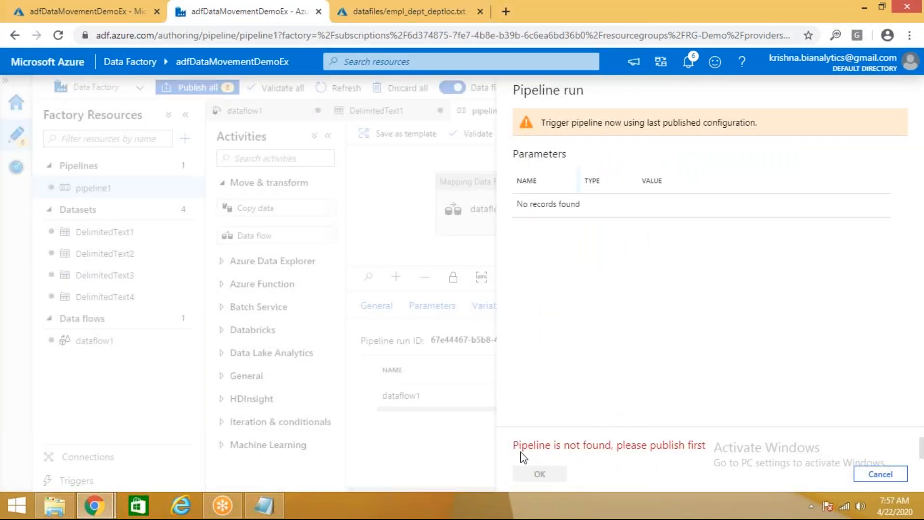
left_click_drag(513, 445, 714, 452)
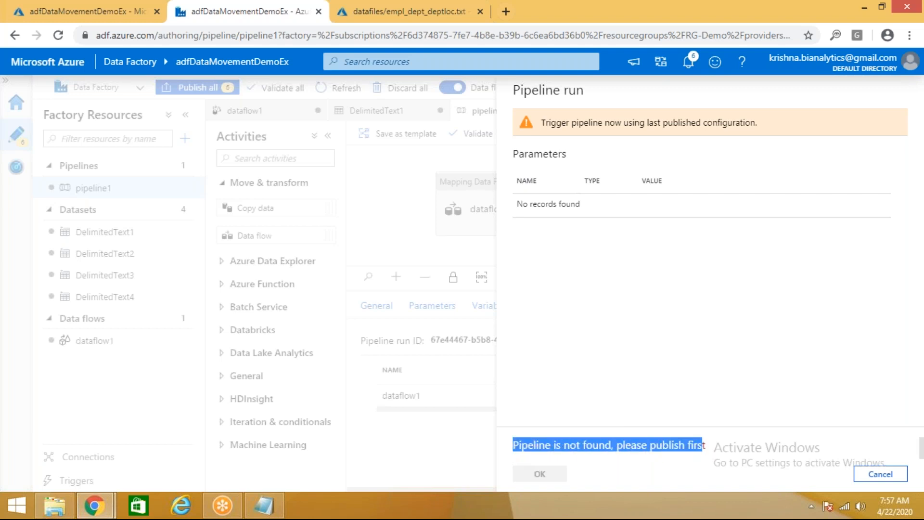
left_click(875, 475)
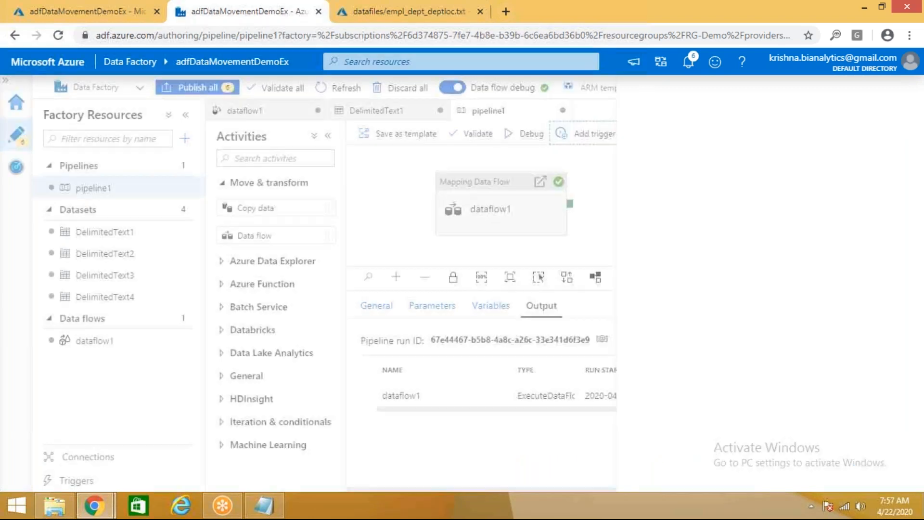
left_click(584, 136)
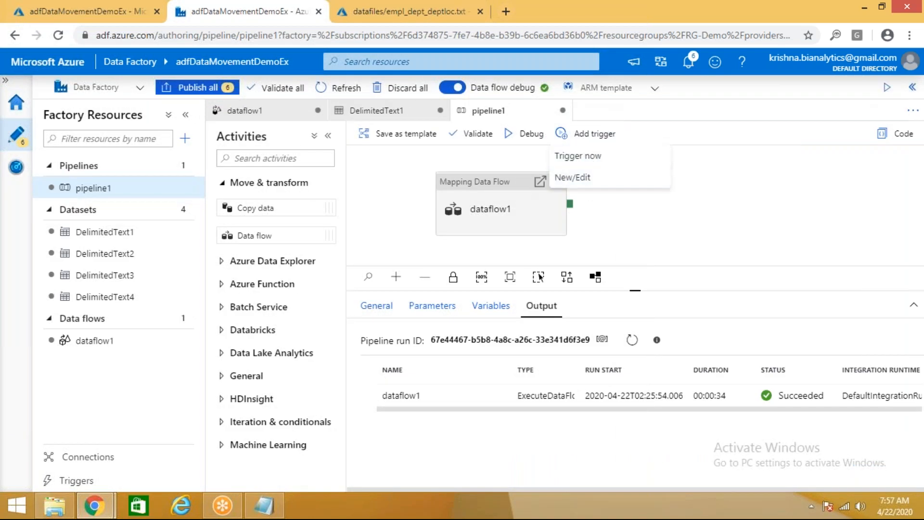
left_click(578, 155)
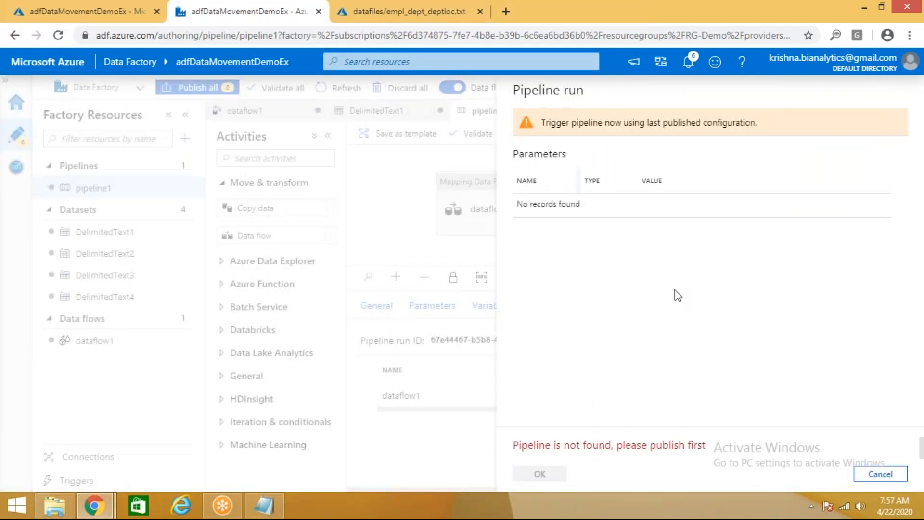
left_click_drag(523, 444, 678, 443)
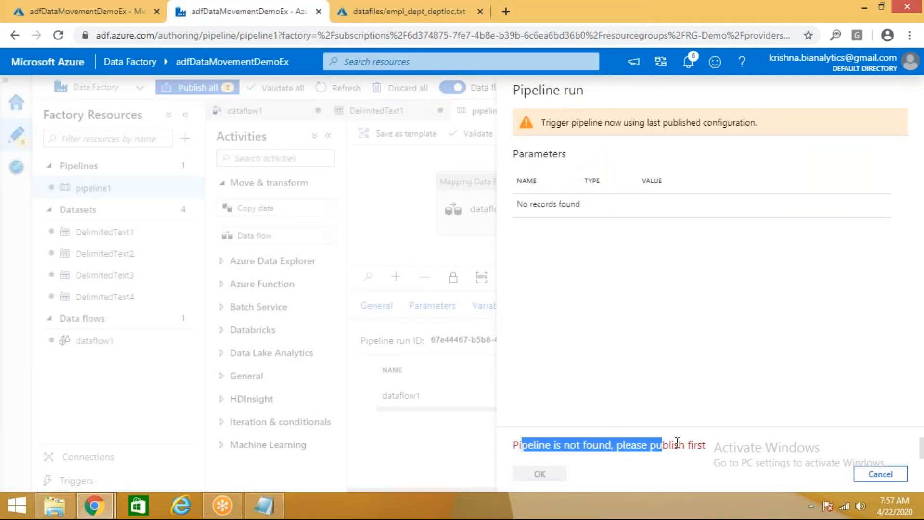
left_click(880, 474)
Step: Review the schedule, recurrence and end options for a new pipeline1 trigger, and leave without creating it
left_click(589, 133)
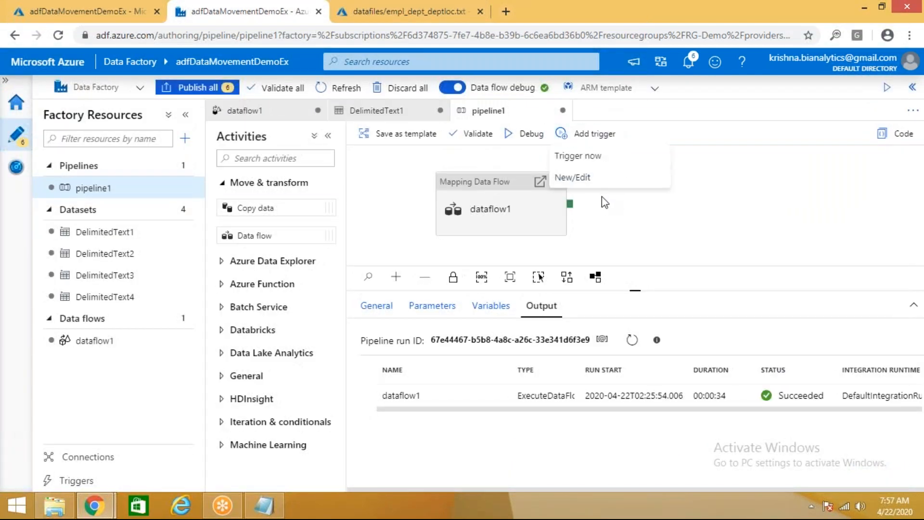
left_click(586, 179)
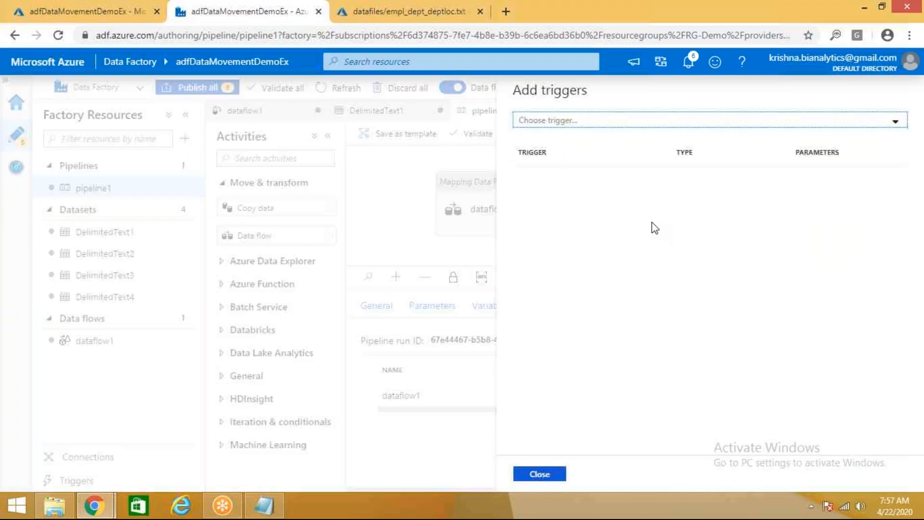
left_click(655, 127)
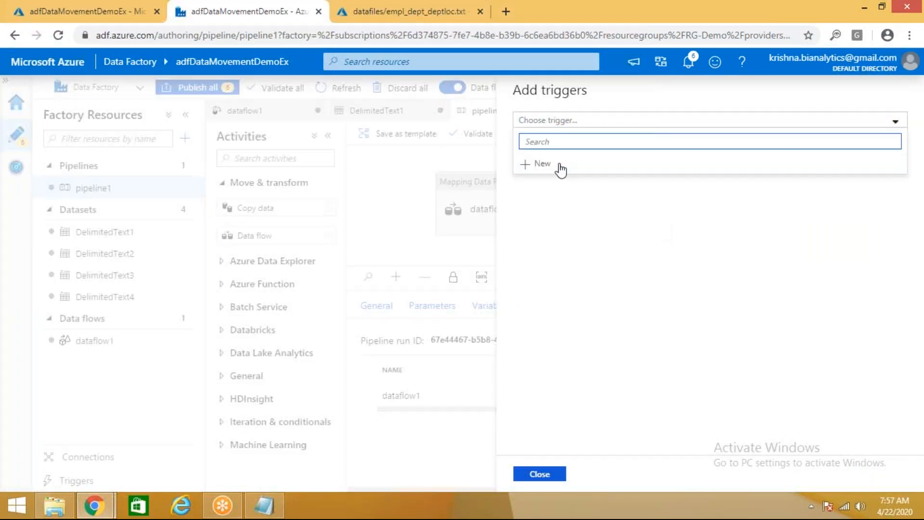
left_click(541, 163)
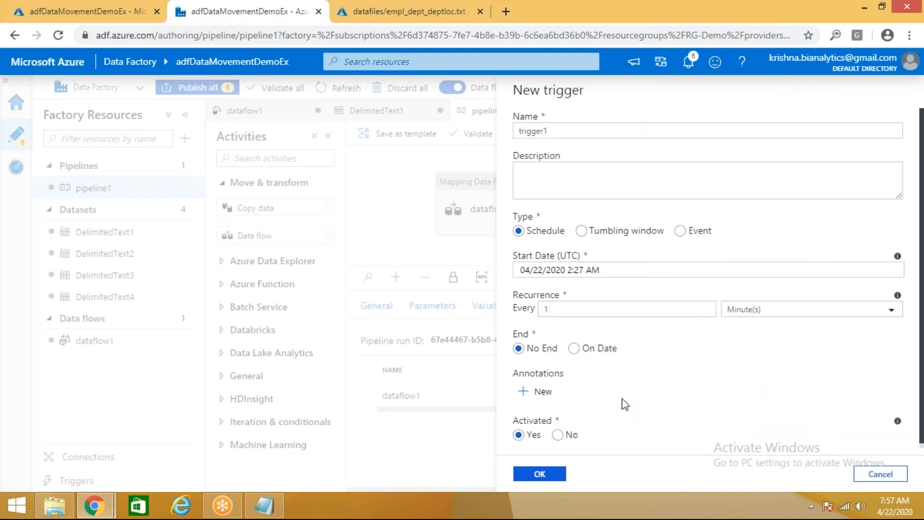
left_click(874, 478)
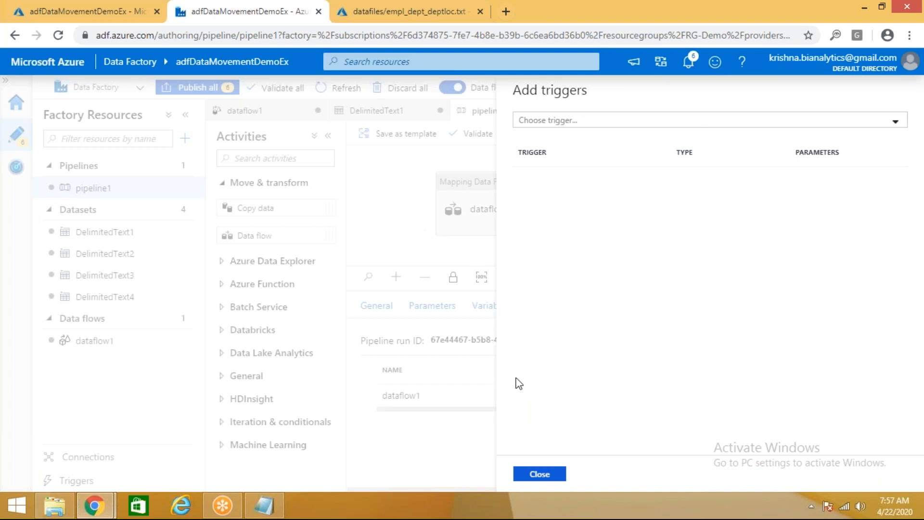
left_click(539, 476)
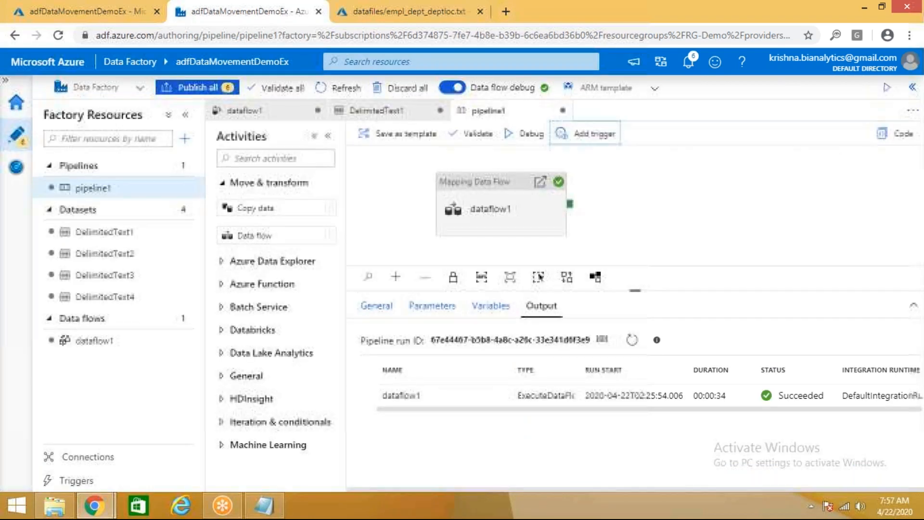
Step: Validate the whole factory and publish all pending changes, including pipeline1, its datasets and dataflow1
left_click(282, 94)
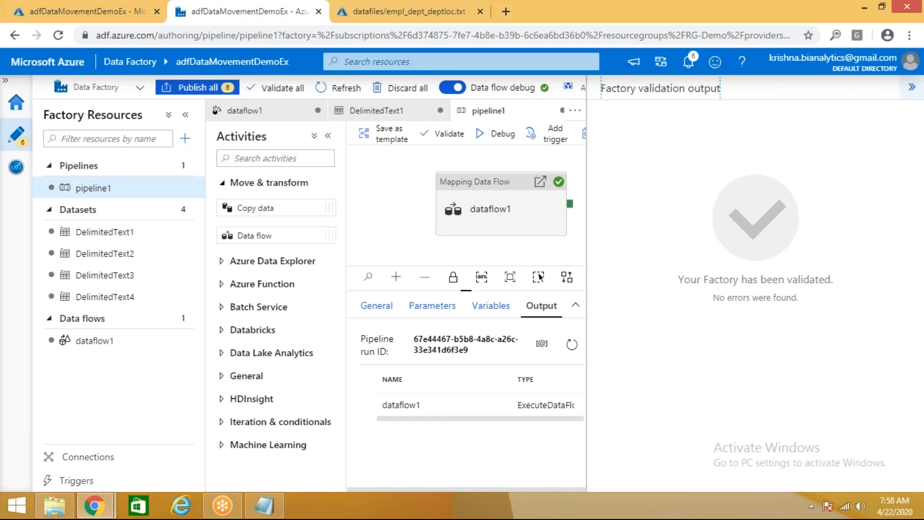
left_click(912, 87)
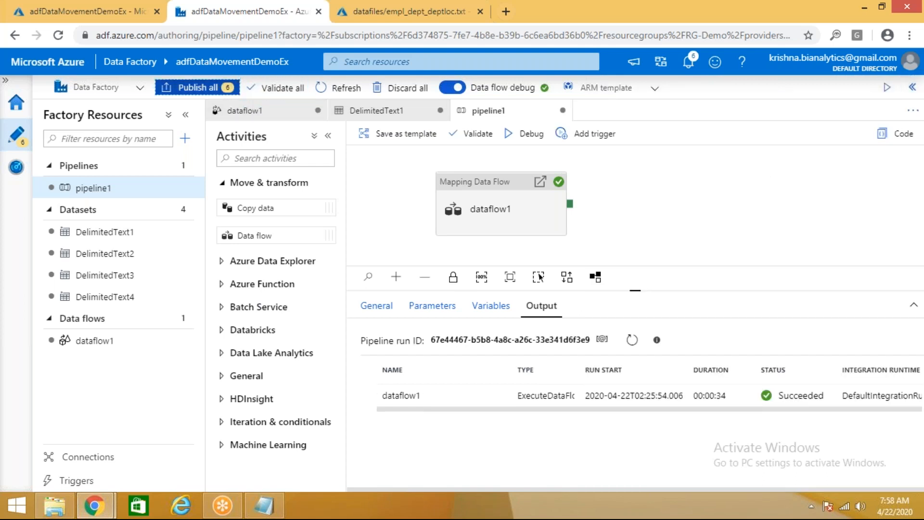
left_click(222, 94)
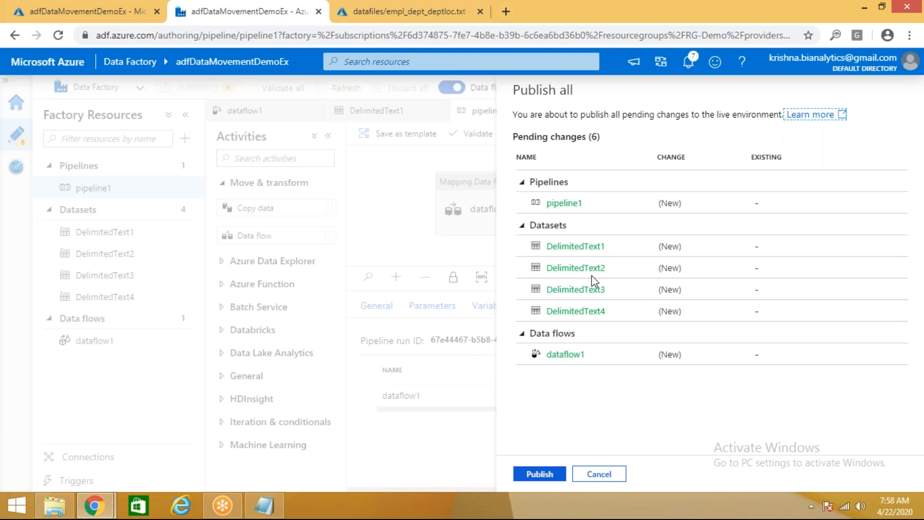
left_click(545, 476)
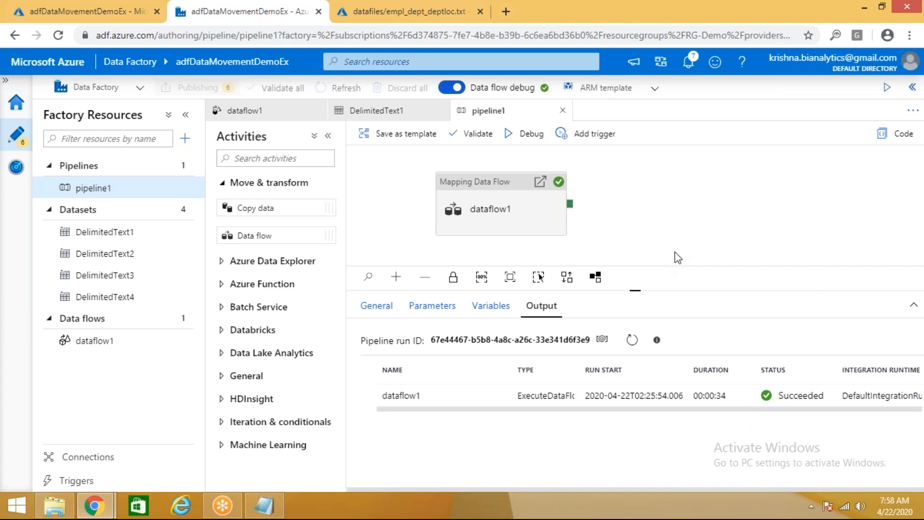
left_click(690, 62)
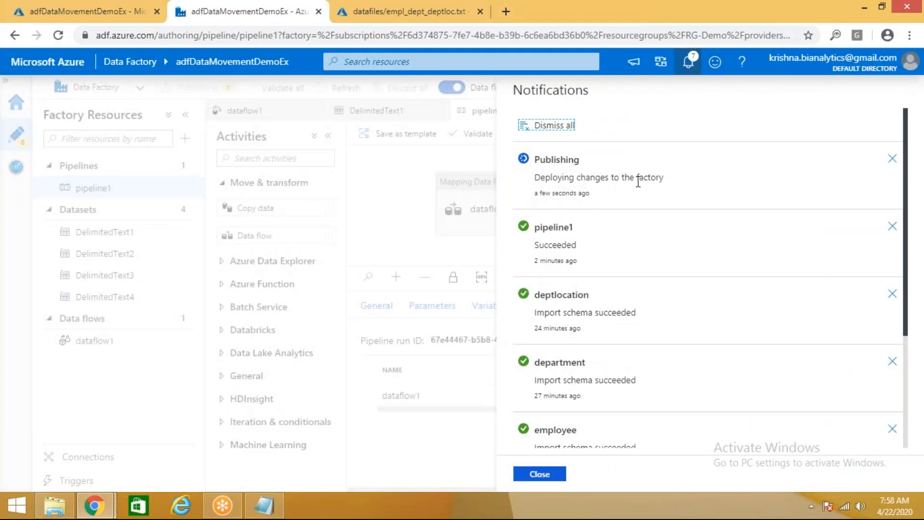
Step: In Notepad, add the note "scheduling pipeline -- this to run at regular intervals" below the union transformation line
left_click(264, 505)
scroll(383, 383, "down", 2)
left_click(429, 138)
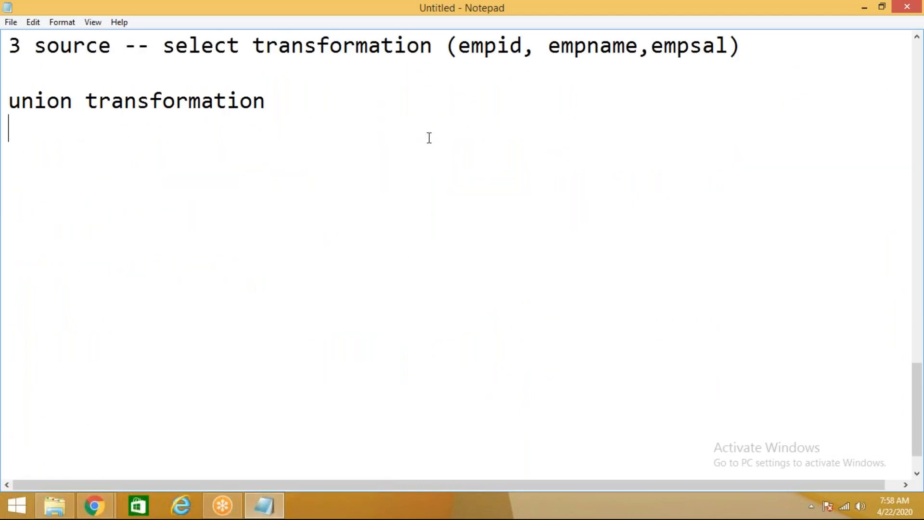
key("Return")
key("Return")
type("scheduling pipeline")
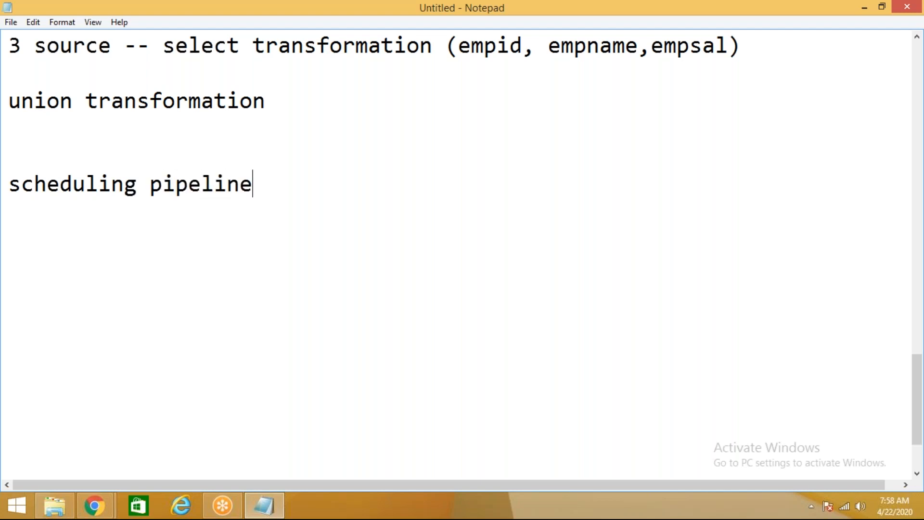
type(" -- this to ")
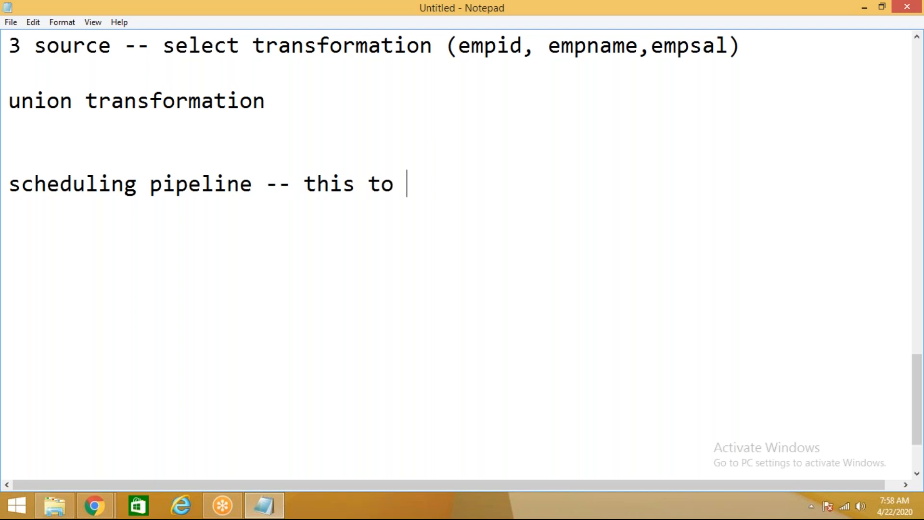
type("run at")
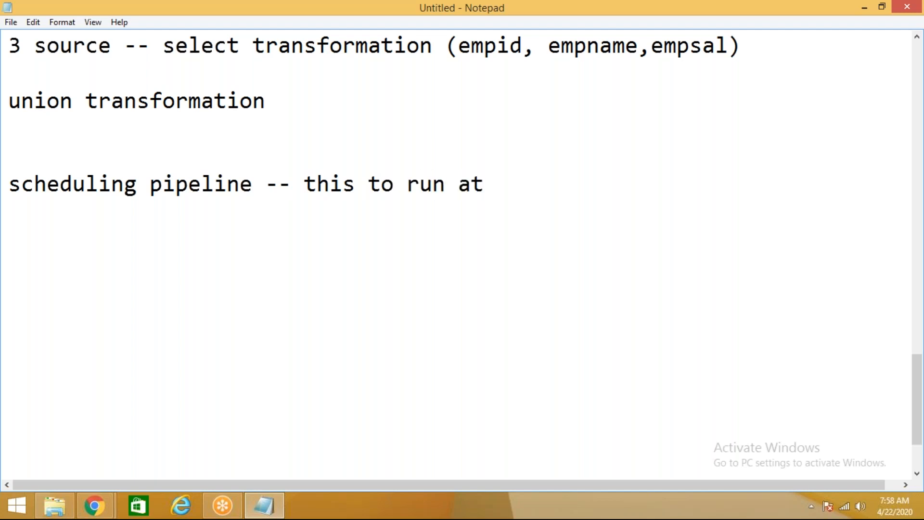
type(" regular inte")
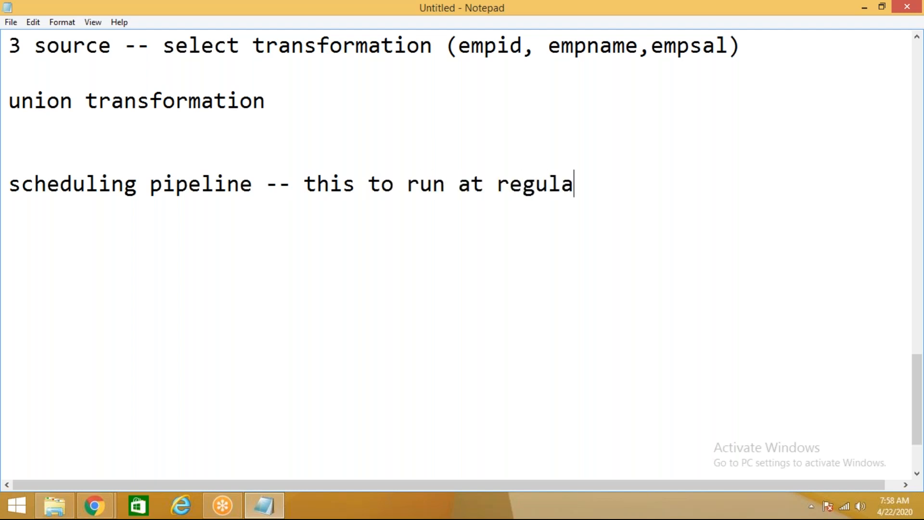
type("als")
Step: Add the line "-- triggering @ 11:55 pm" below the scheduling pipeline note, separated by a blank line
key("Return")
key("Return")
type("-- ")
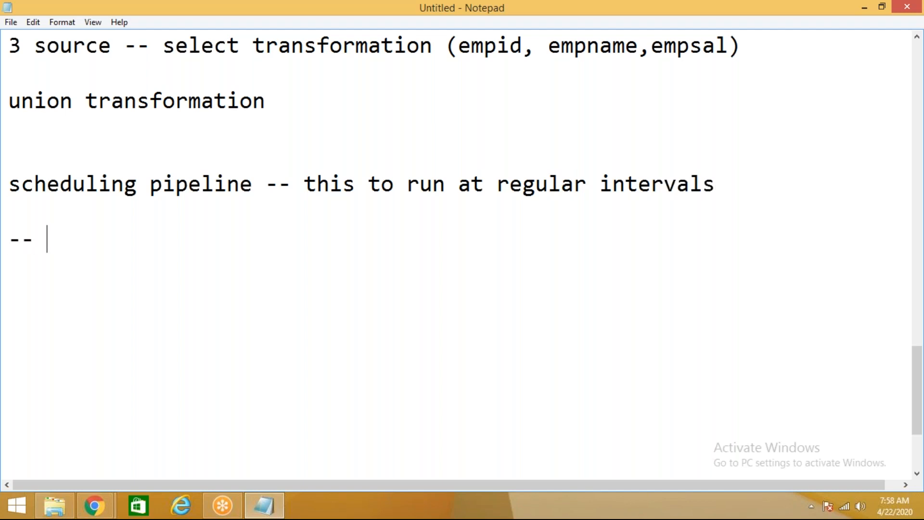
type("triggering")
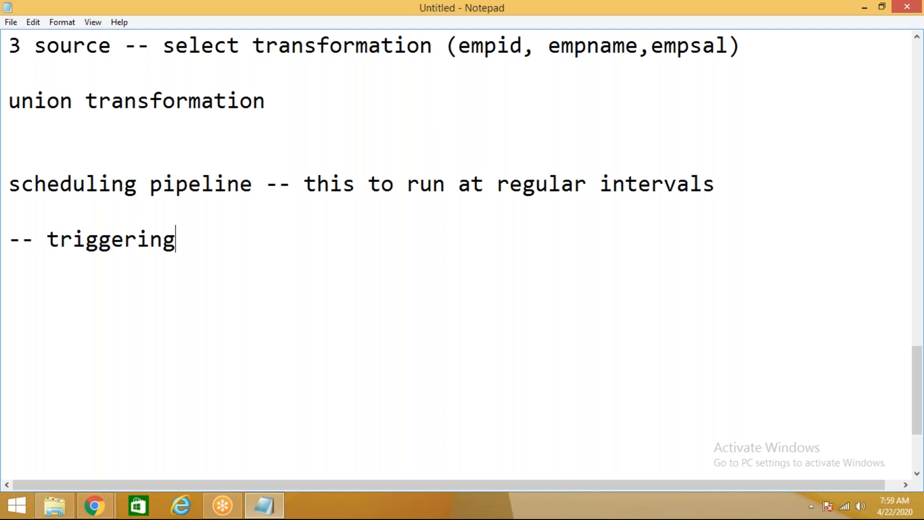
type(" @ 11:55 pm")
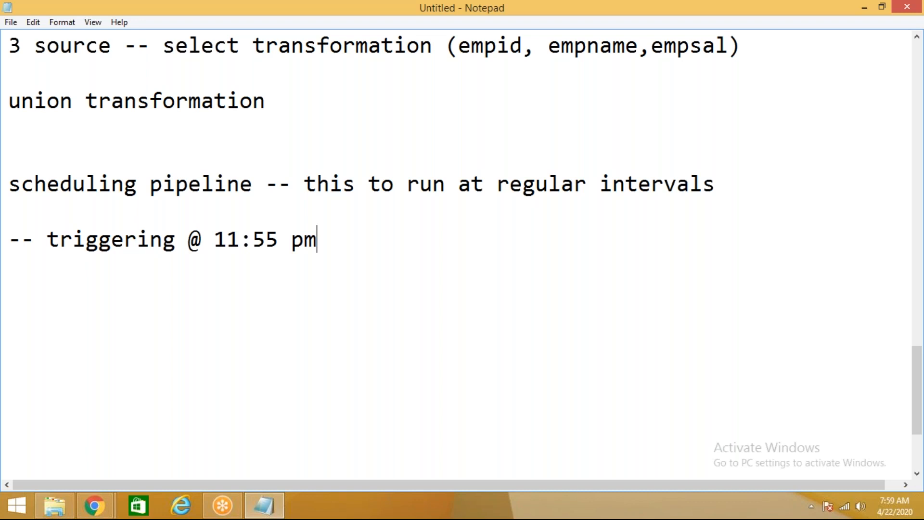
key("Return")
Step: Return to Azure Data Factory in Chrome and trigger an immediate run of pipeline1 using its last published configuration
left_click(105, 507)
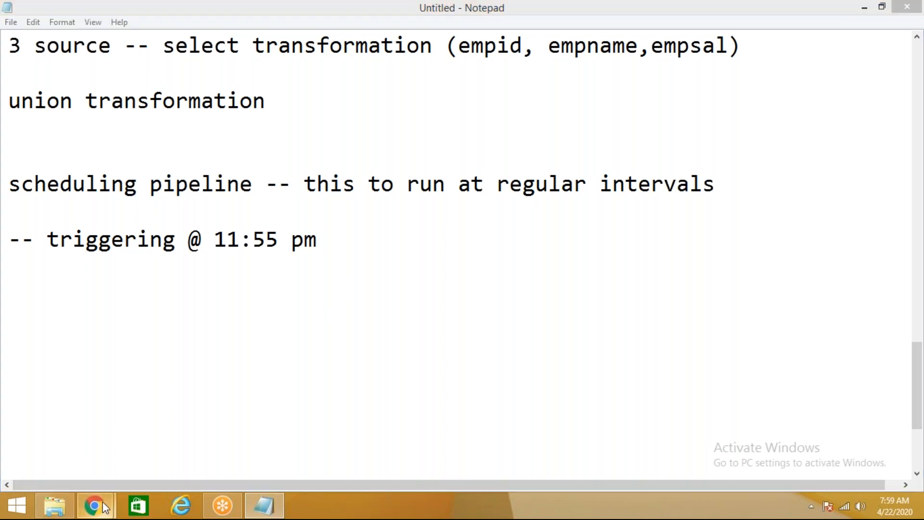
left_click(208, 399)
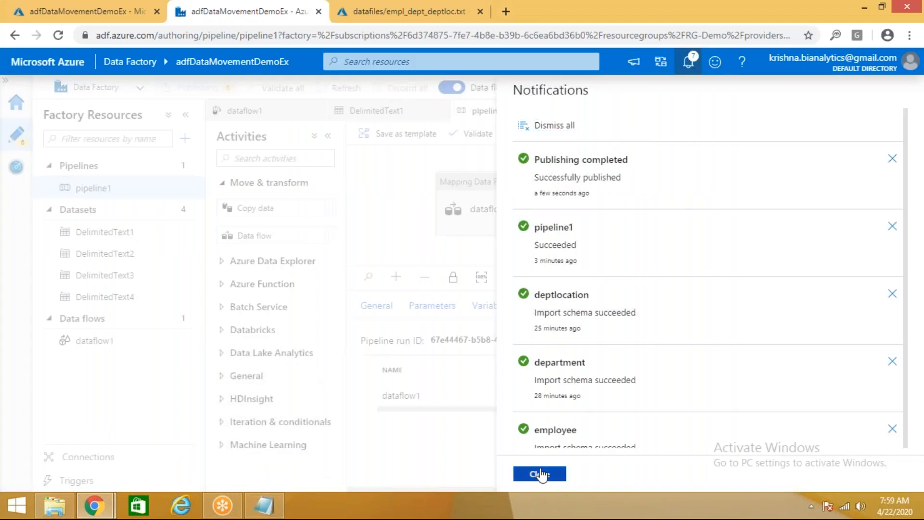
left_click(539, 474)
left_click(588, 134)
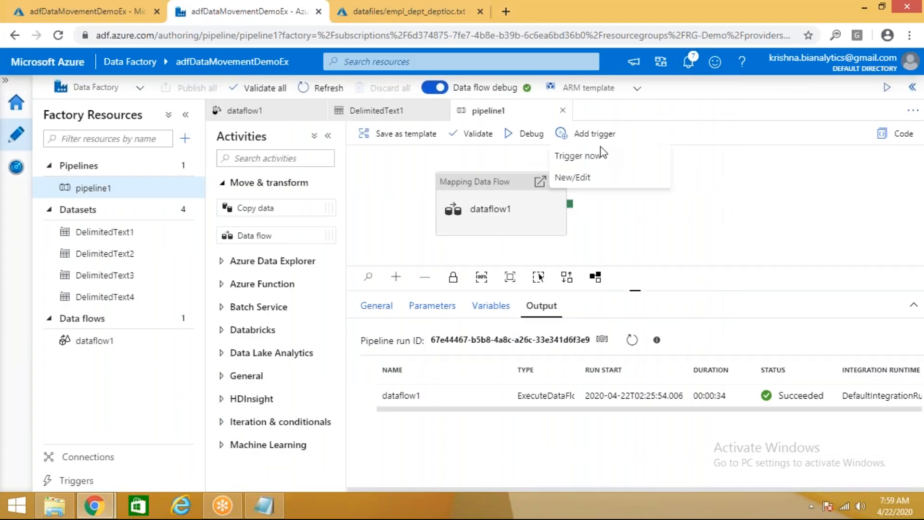
left_click(578, 155)
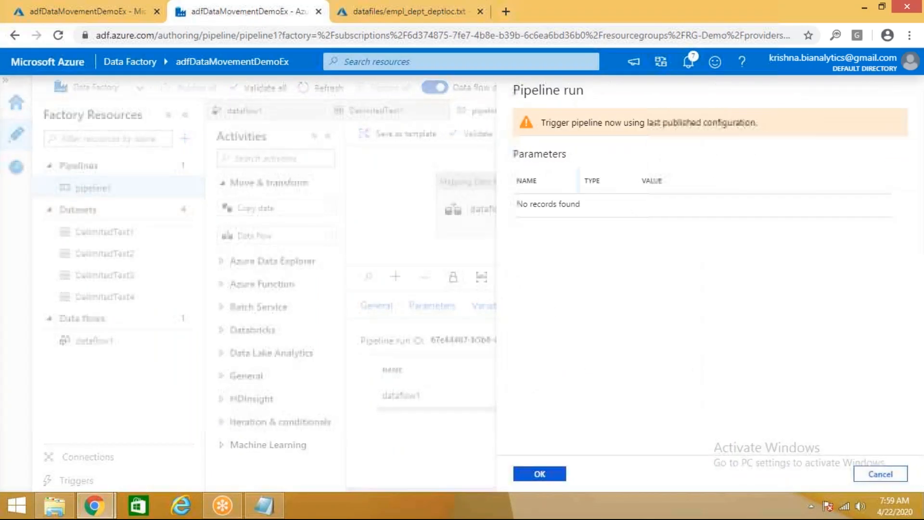
left_click(539, 474)
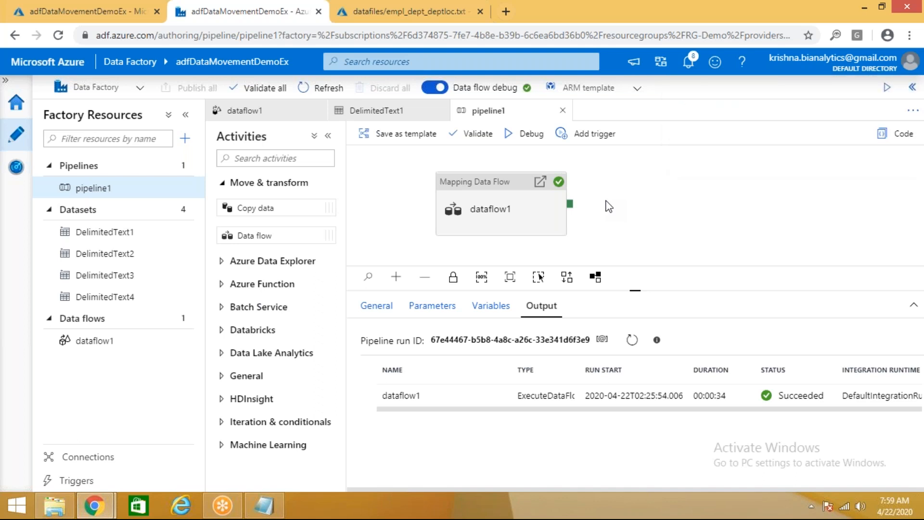
Step: Check the pipeline1 run status in the notifications and switch to the data factory's overview page in the Azure portal
left_click(689, 62)
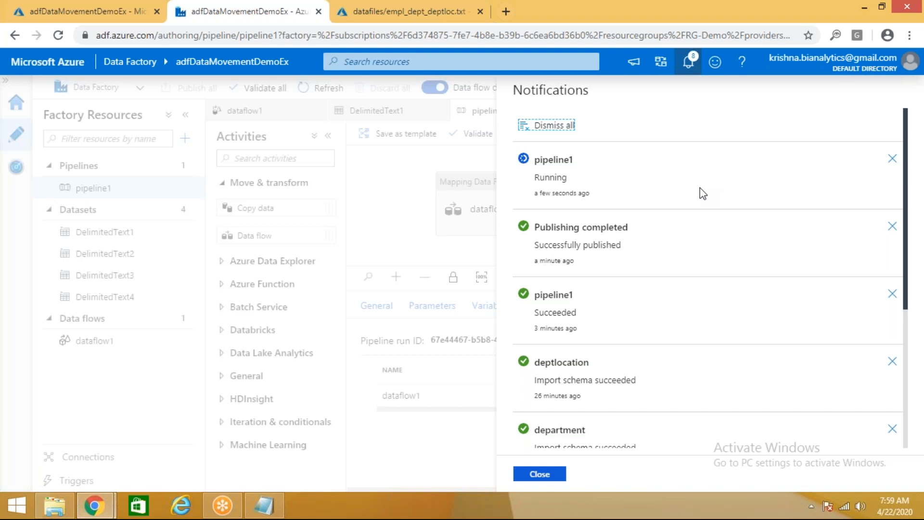
left_click(134, 17)
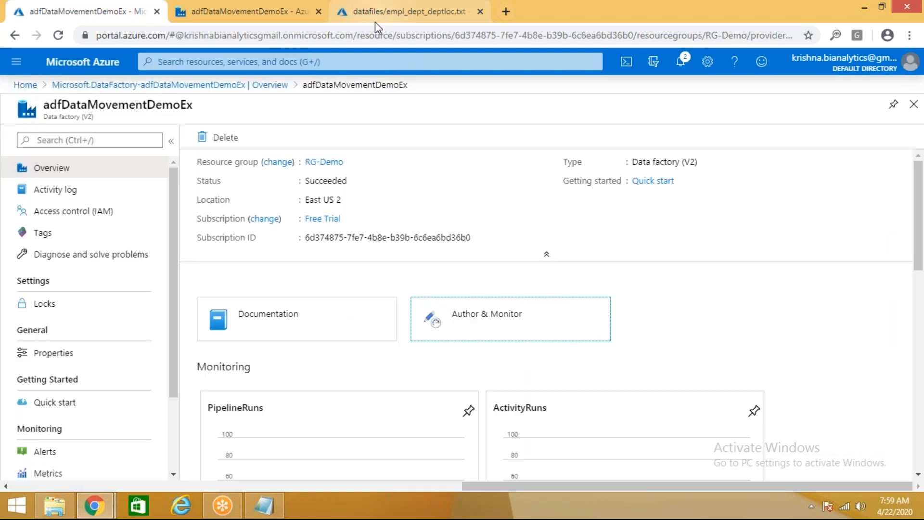
Step: Switch to the storage account tab, close the empl_dept_deptloc.txt blob and refresh the datafiles folder listing in the development container
left_click(374, 21)
left_click_drag(780, 487, 892, 488)
left_click(914, 104)
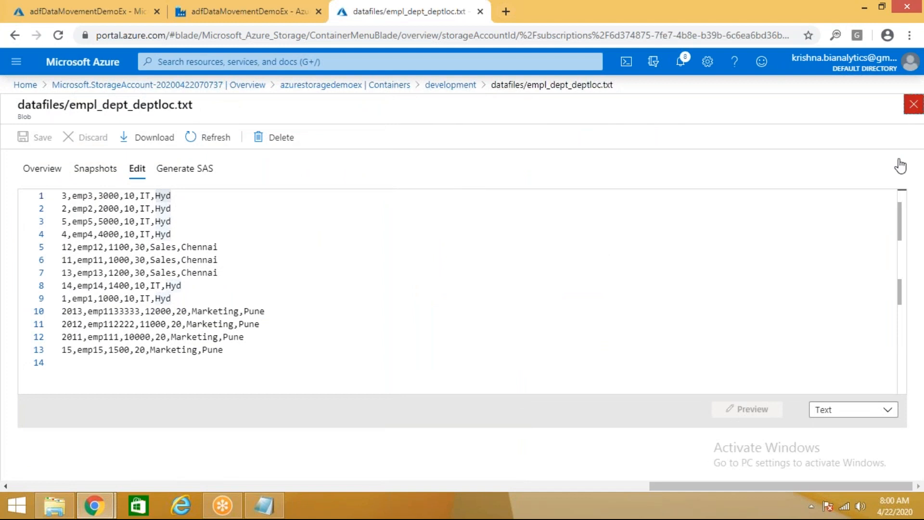
left_click(362, 139)
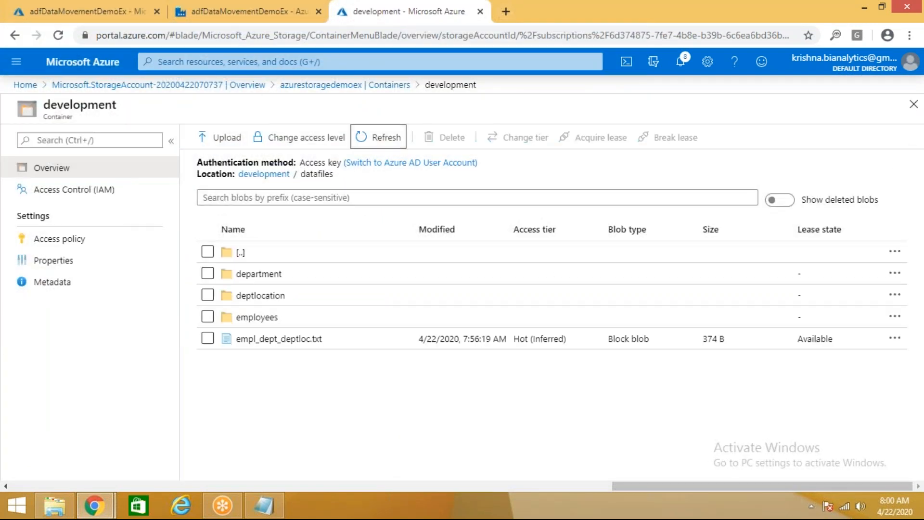
Step: Return to the Data Factory authoring page and check the pipeline1 run status in the notifications
left_click(265, 12)
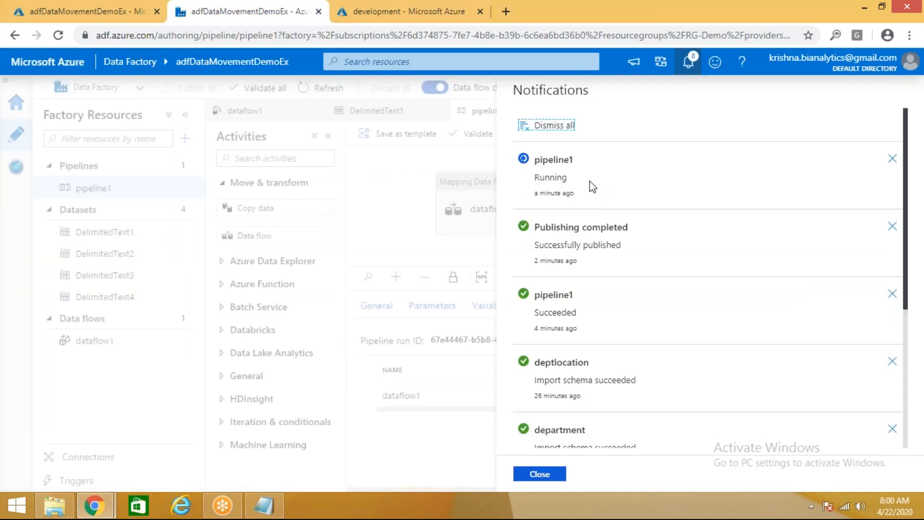
left_click(689, 65)
left_click(690, 66)
scroll(684, 209, "down", 4)
scroll(682, 233, "up", 4)
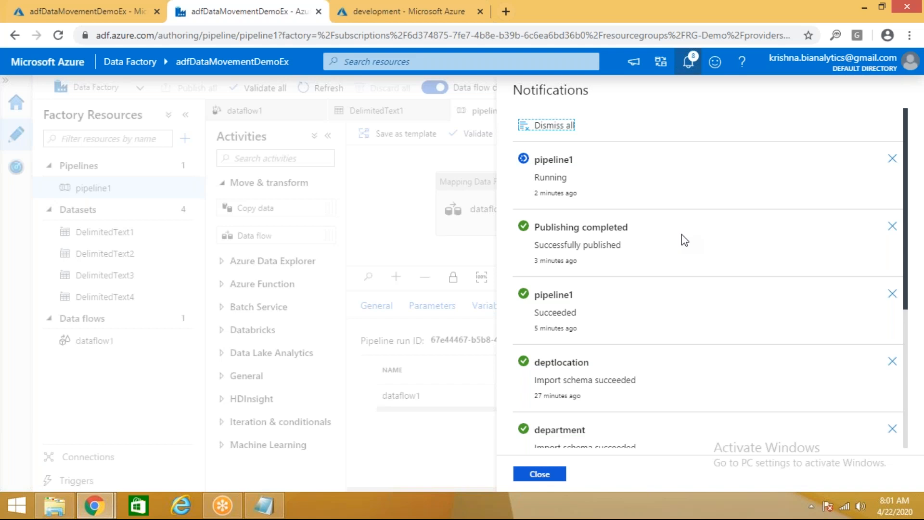
Step: Reload the Data Factory authoring page and clear the data flow debug notification
left_click(539, 474)
left_click(58, 36)
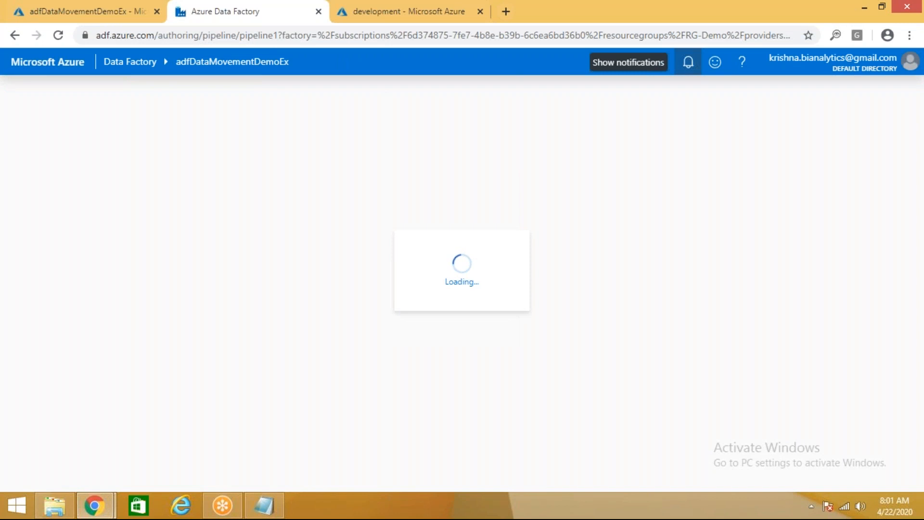
left_click(688, 61)
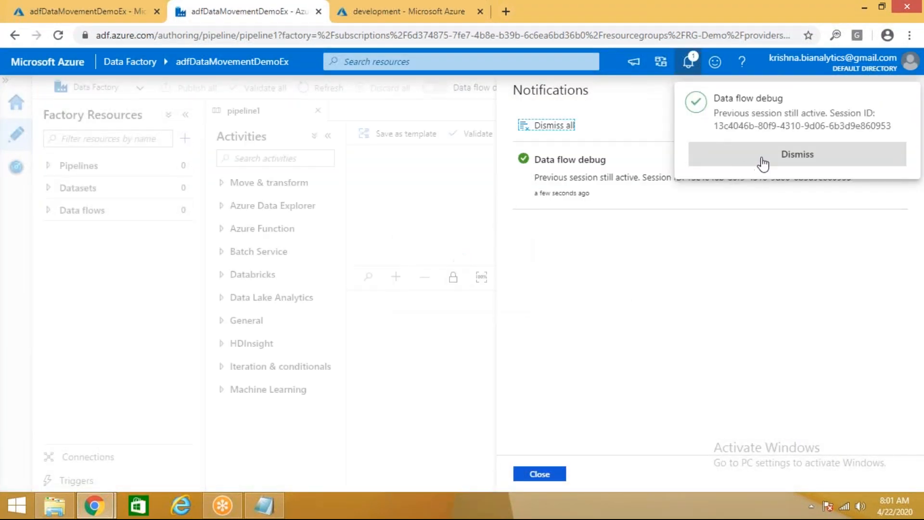
left_click(763, 162)
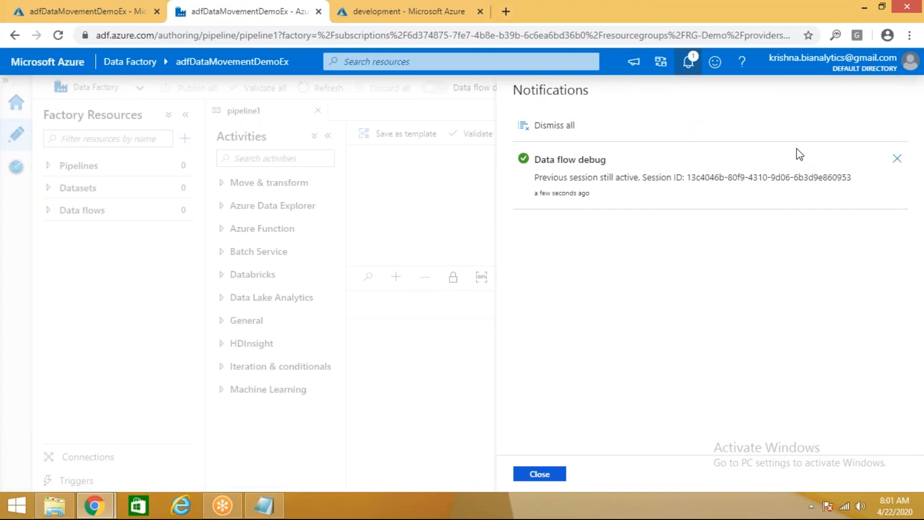
left_click(896, 159)
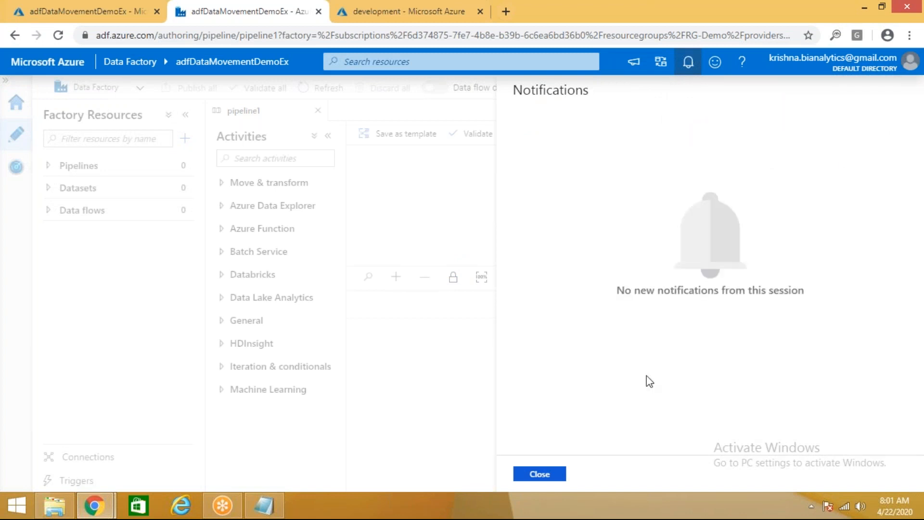
left_click(550, 477)
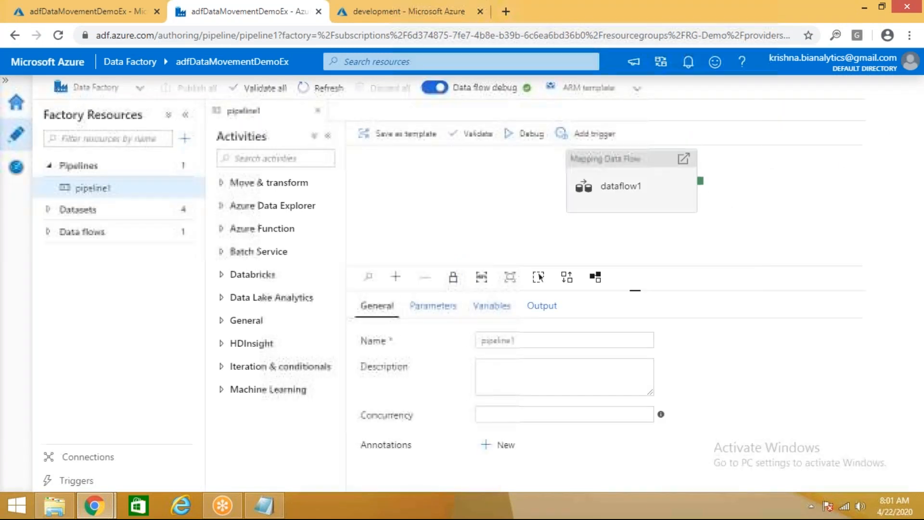
Step: Select and deselect the dataflow1 activity on the canvas, and check the notifications again for the pipeline run
left_click(637, 178)
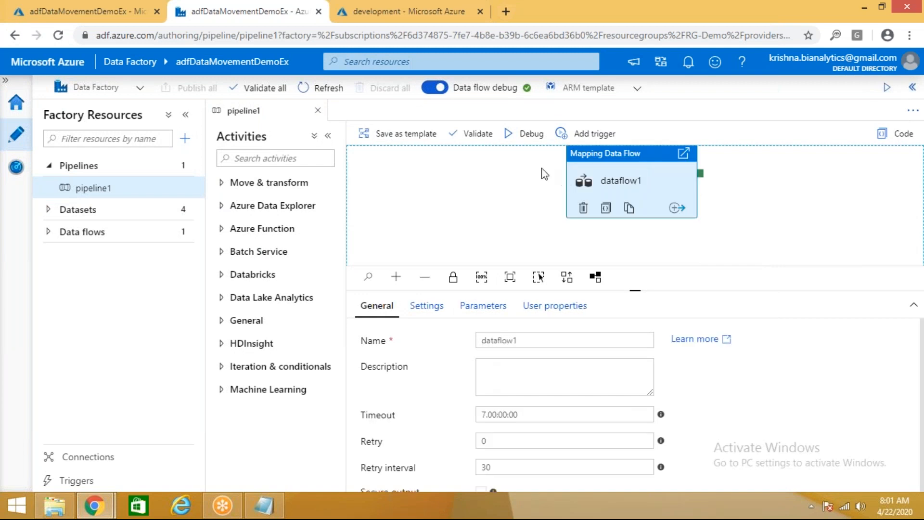
left_click(506, 189)
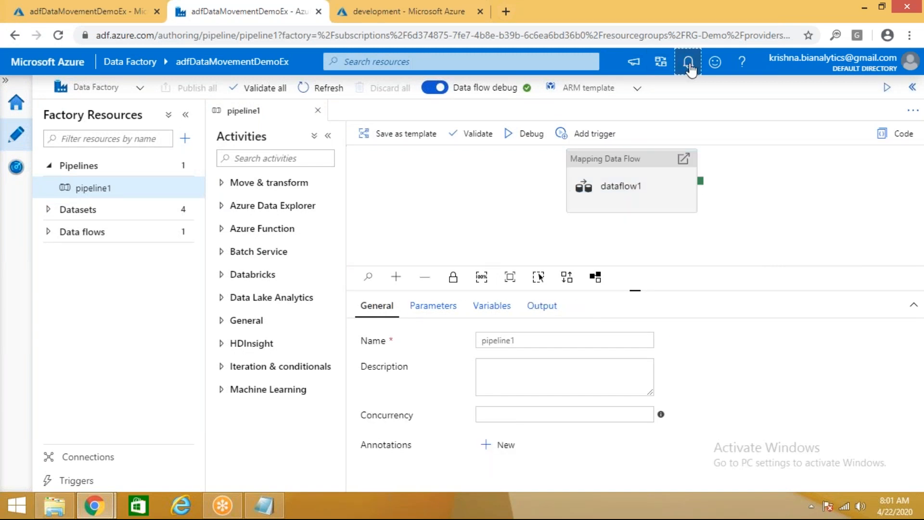
left_click(688, 63)
left_click(551, 474)
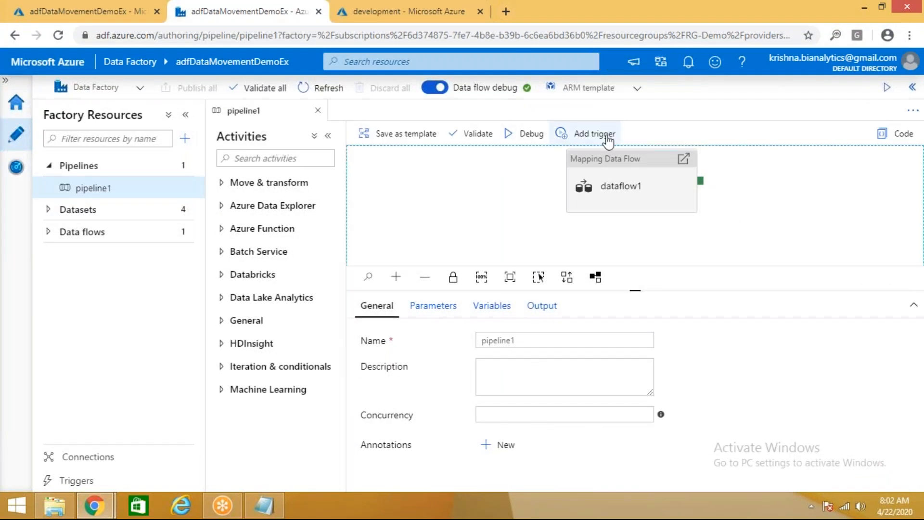
Step: Start creating a new trigger for pipeline1 and look over its settings
left_click(592, 134)
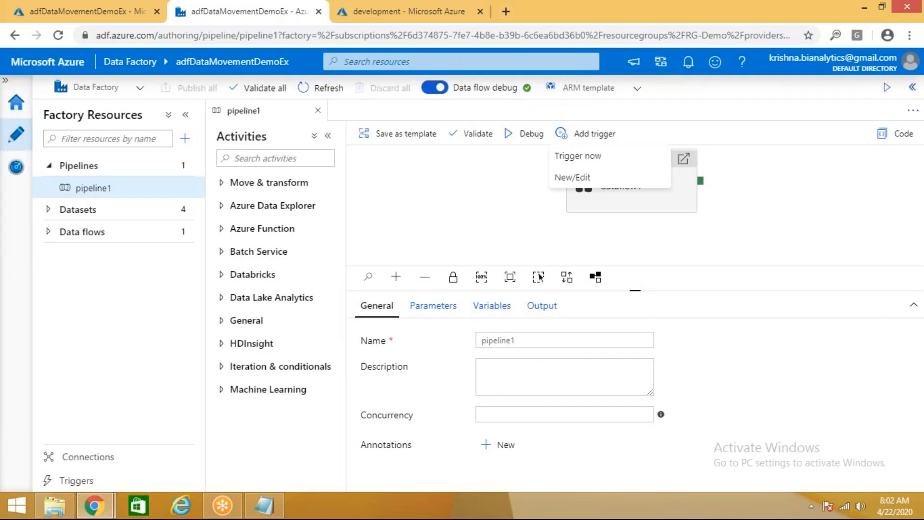
left_click(578, 182)
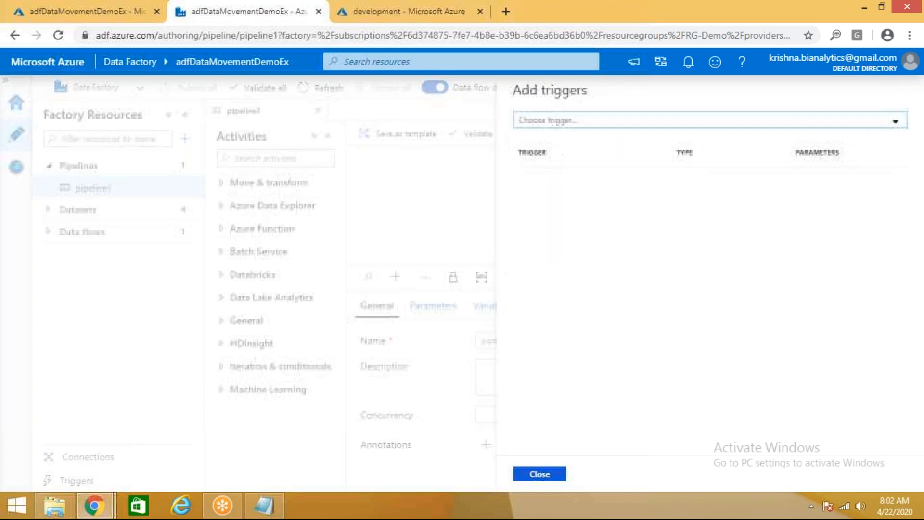
left_click(599, 127)
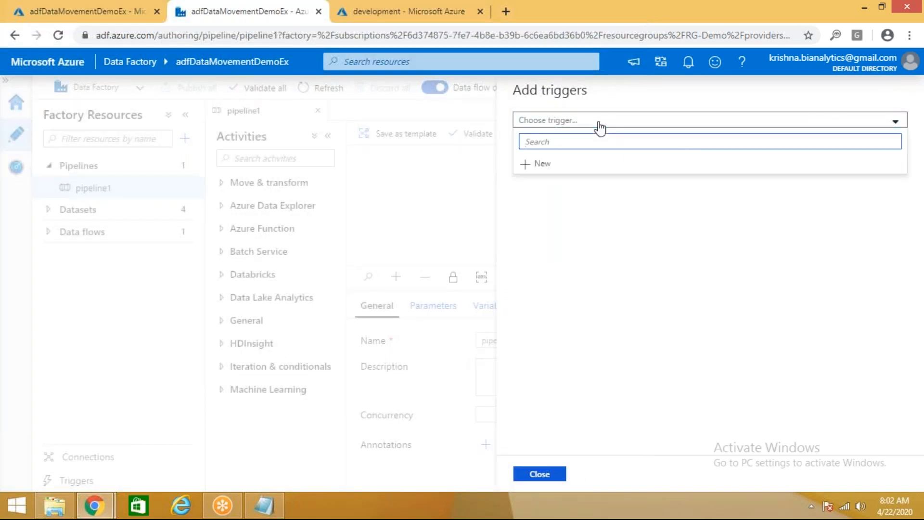
left_click(542, 169)
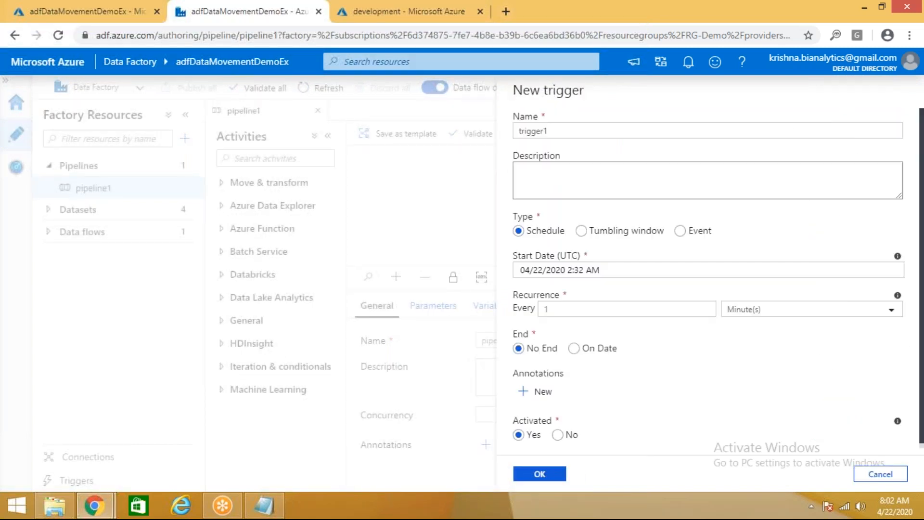
scroll(585, 314, "down", 1)
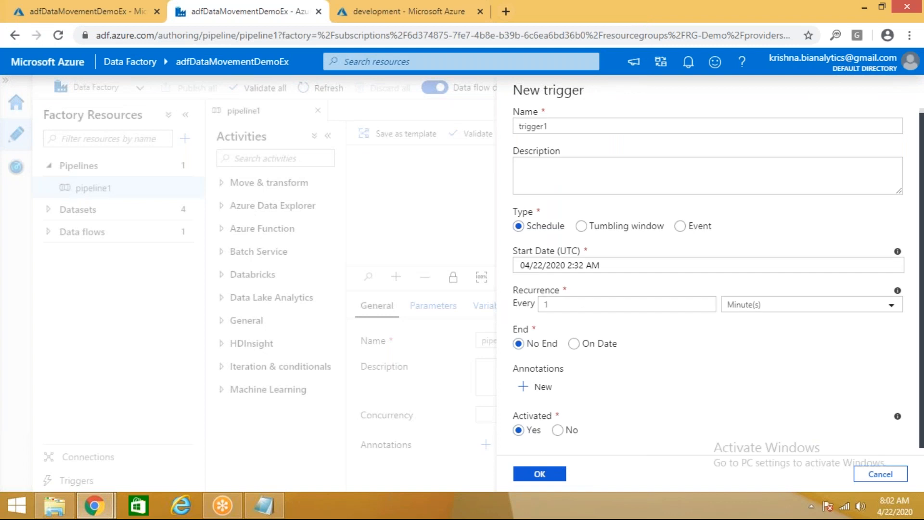
scroll(670, 305, "up", 1)
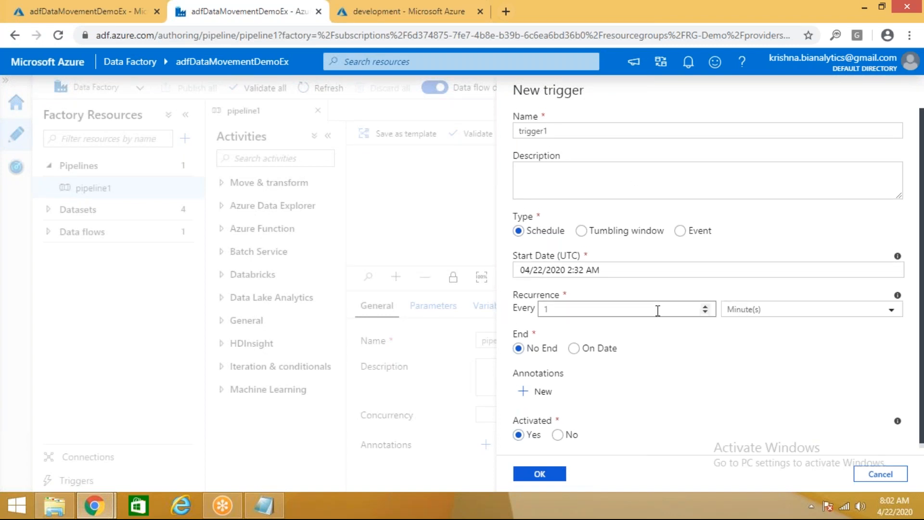
Step: Set the new trigger's recurrence to every 1 hour
left_click(753, 312)
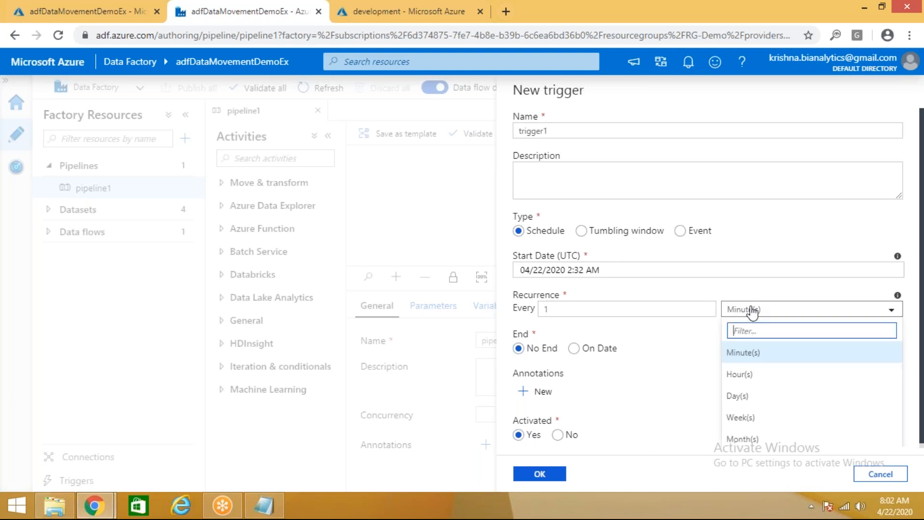
left_click(749, 378)
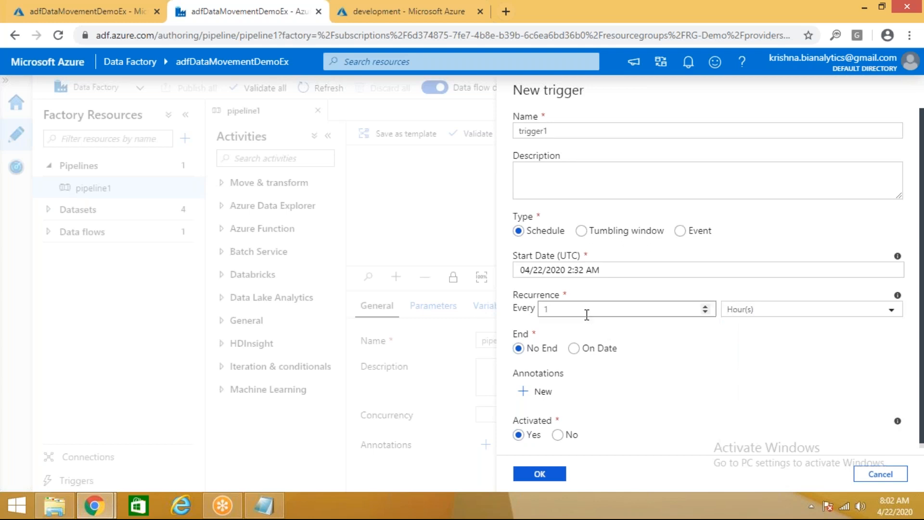
left_click(706, 312)
left_click(705, 309)
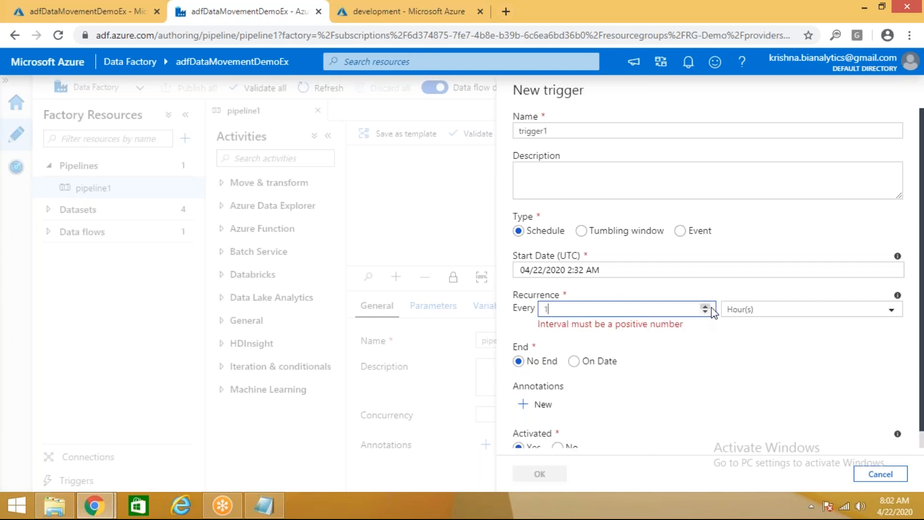
Step: Set the trigger's recurrence unit to Day(s) and go to the execution hours in the advanced recurrence options
left_click(727, 309)
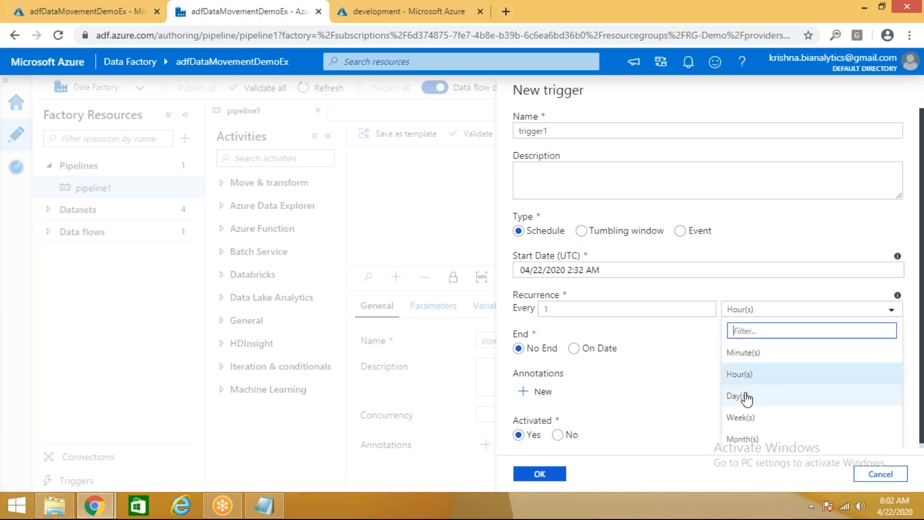
left_click(745, 397)
scroll(753, 374, "down", 2)
left_click(755, 311)
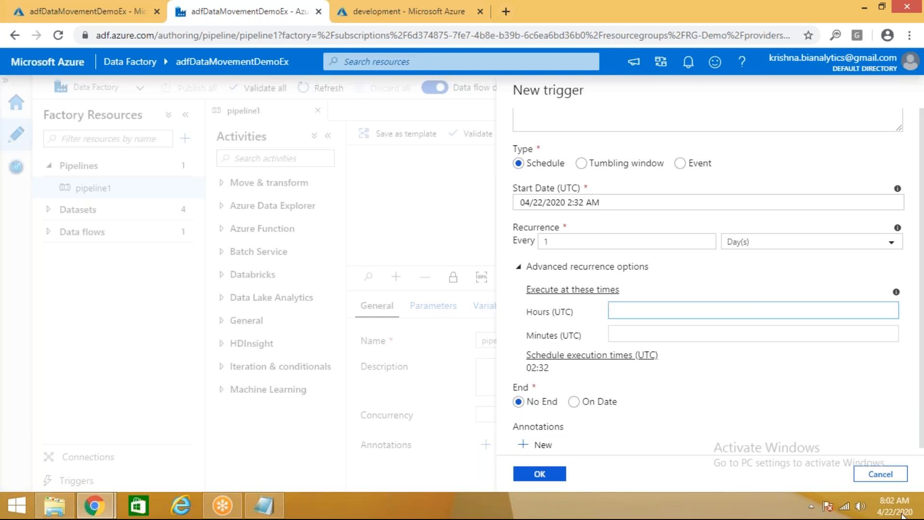
Step: Compare the trigger's scheduled UTC execution time with the system clock and review the remaining trigger settings
mouse_move(890, 510)
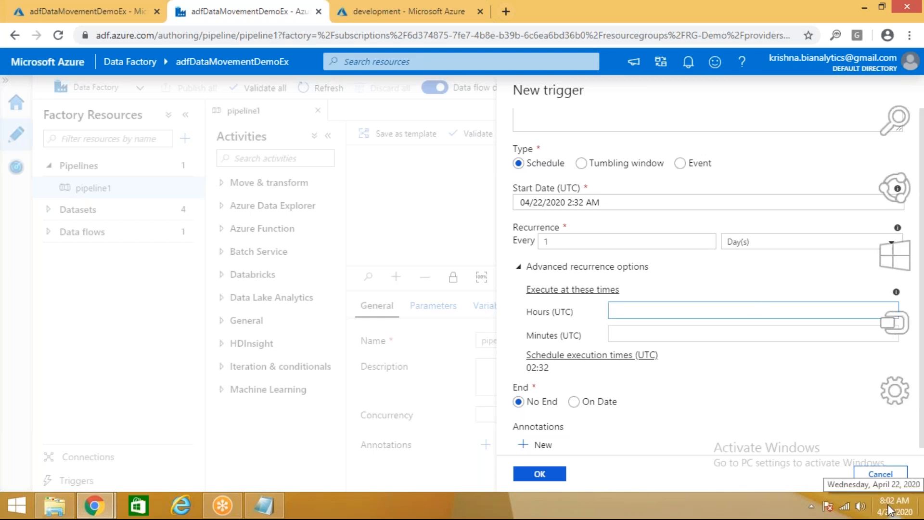
left_click_drag(556, 370, 529, 372)
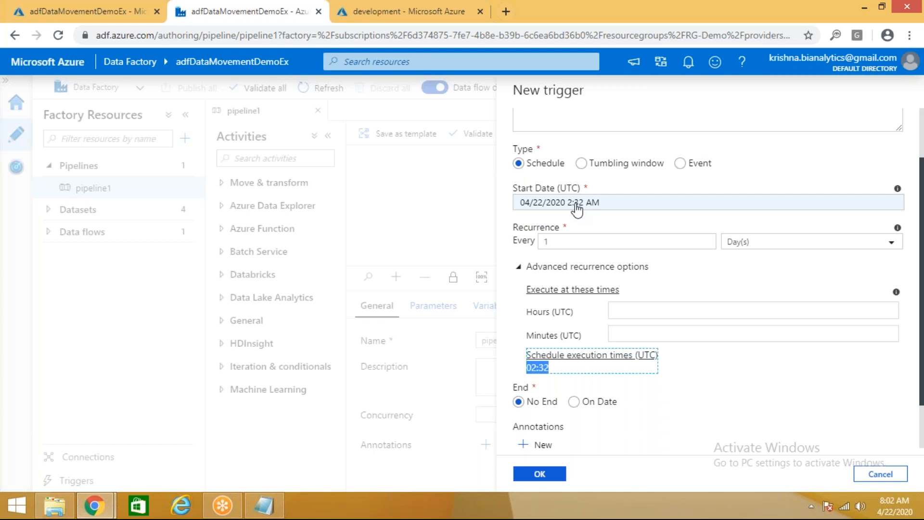
scroll(691, 369, "down", 1)
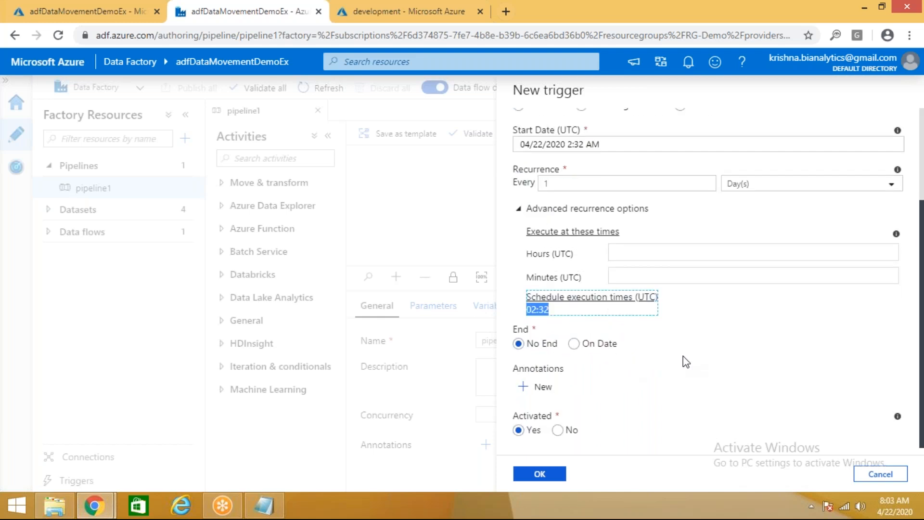
scroll(686, 362, "up", 2)
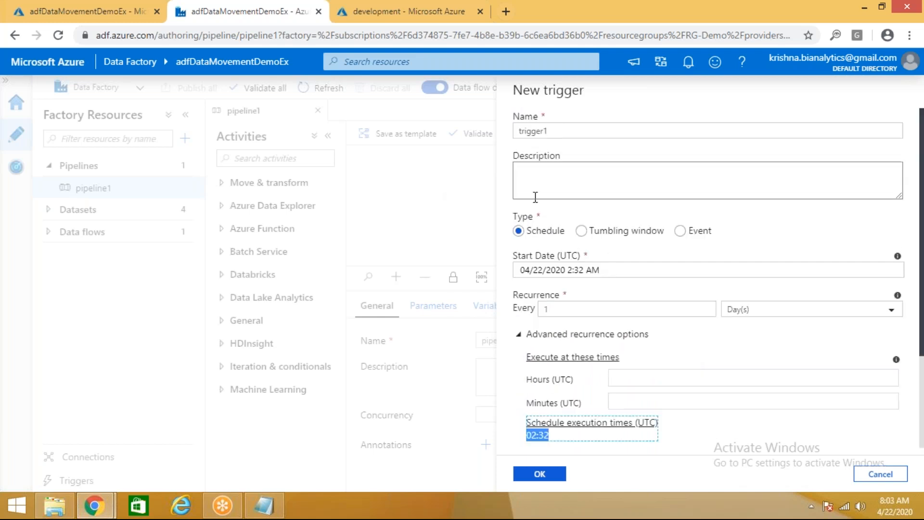
scroll(610, 390, "down", 2)
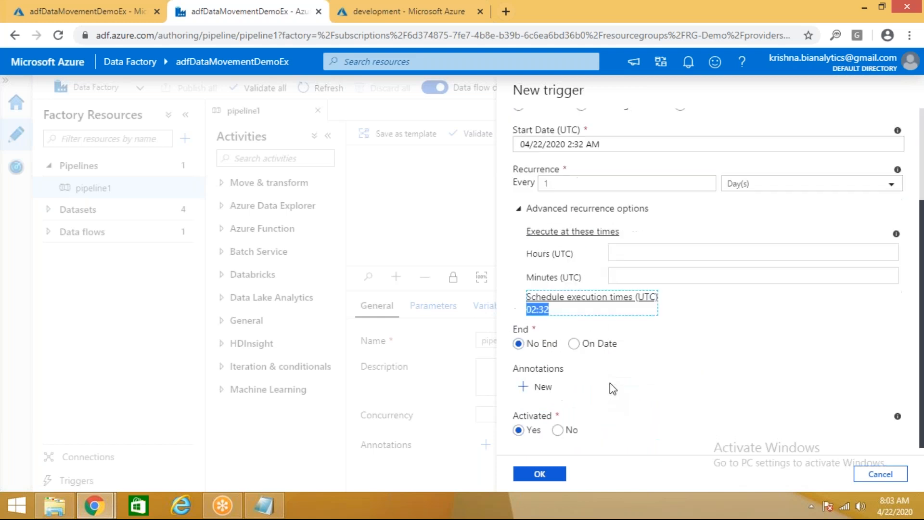
Step: Change the trigger's recurrence unit to Hour(s)
left_click(636, 254)
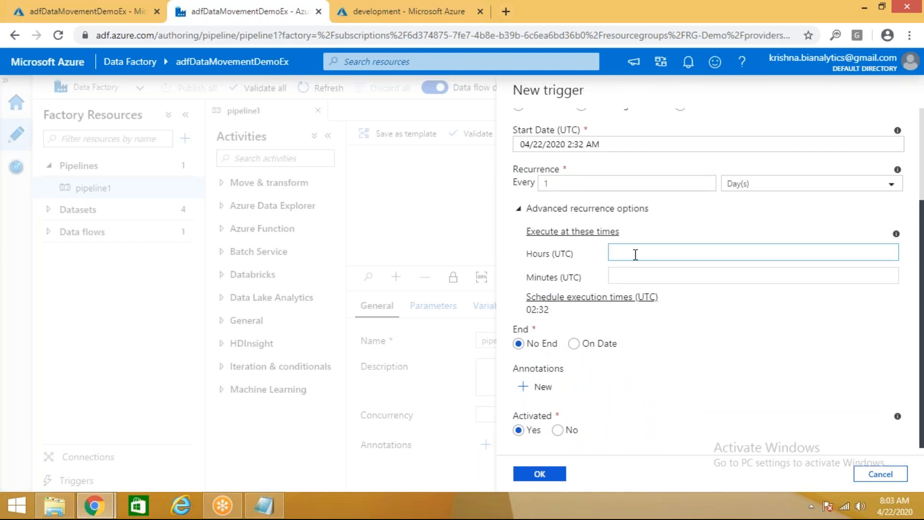
left_click(762, 185)
left_click(750, 247)
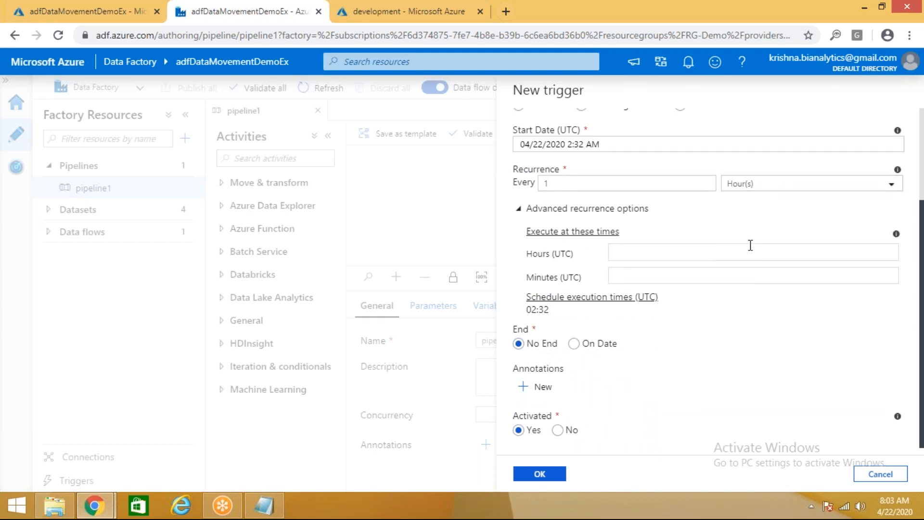
Step: Set the trigger to end on 04/30/2020 at 2:32 AM and finish creating it for pipeline1
left_click(578, 349)
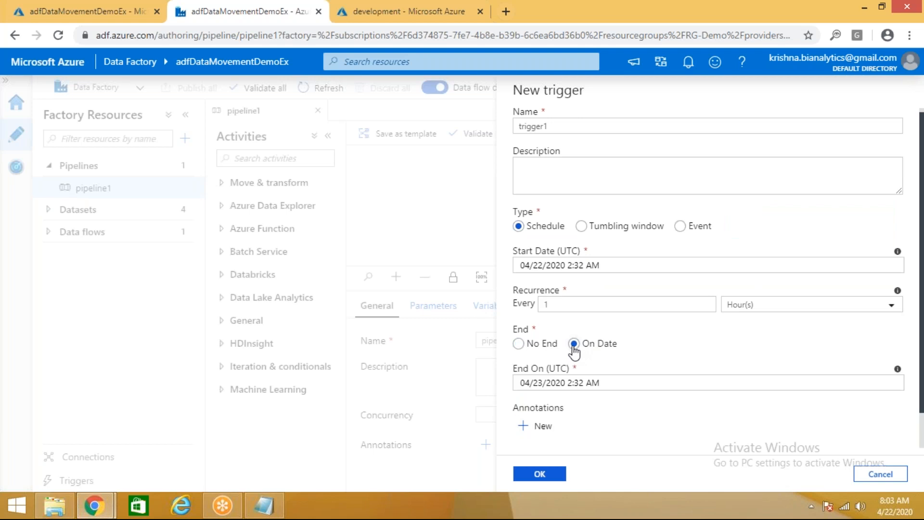
left_click(518, 343)
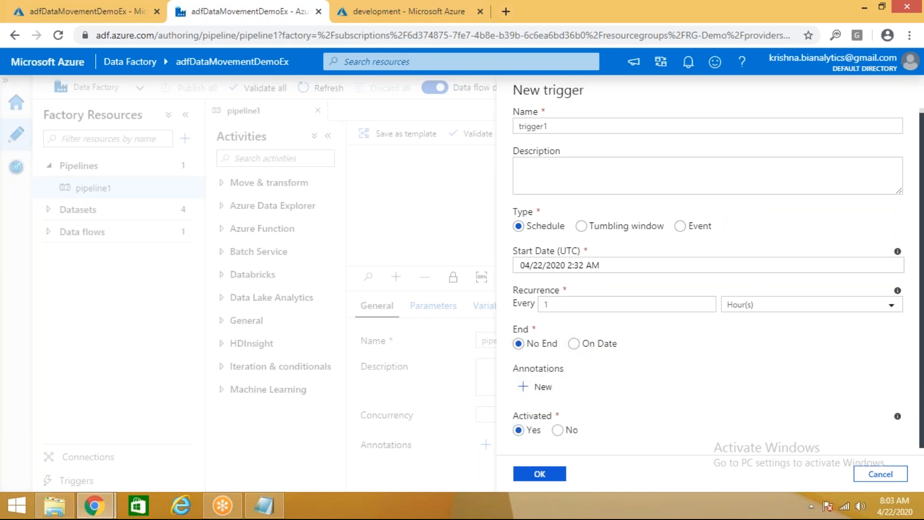
left_click(574, 348)
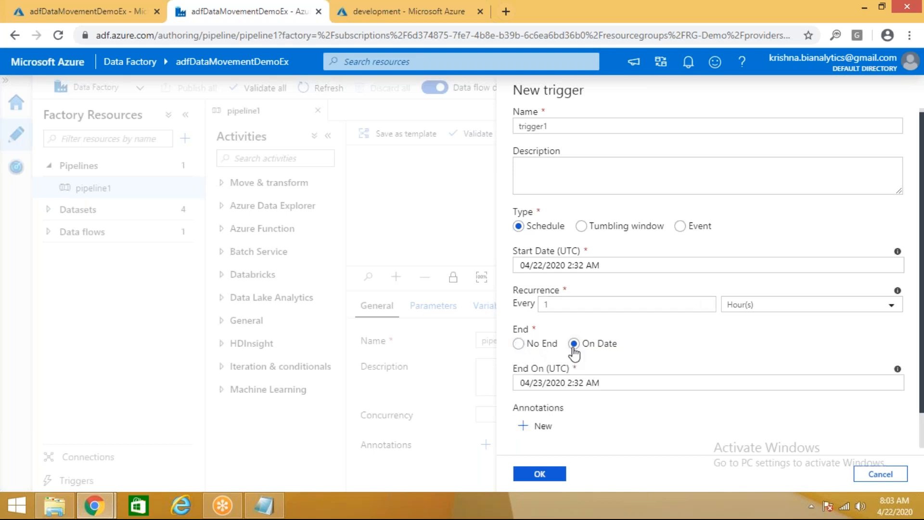
left_click(604, 385)
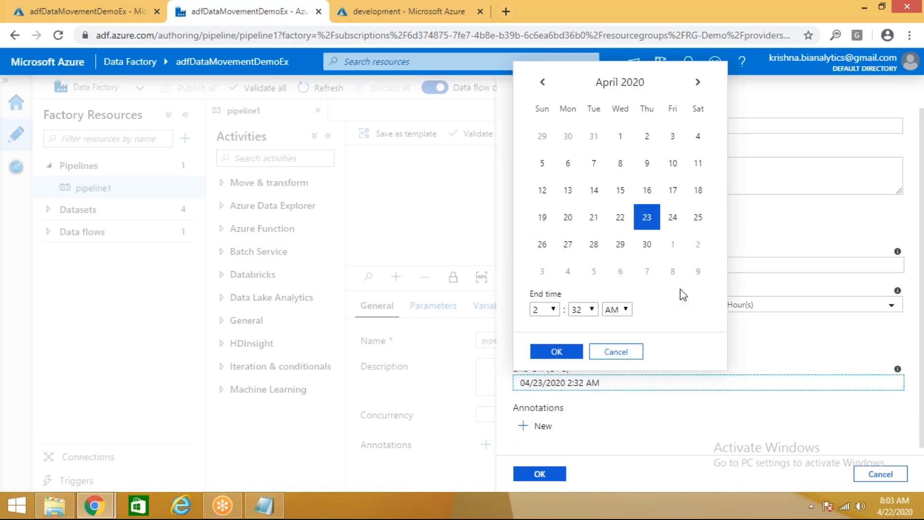
left_click(647, 245)
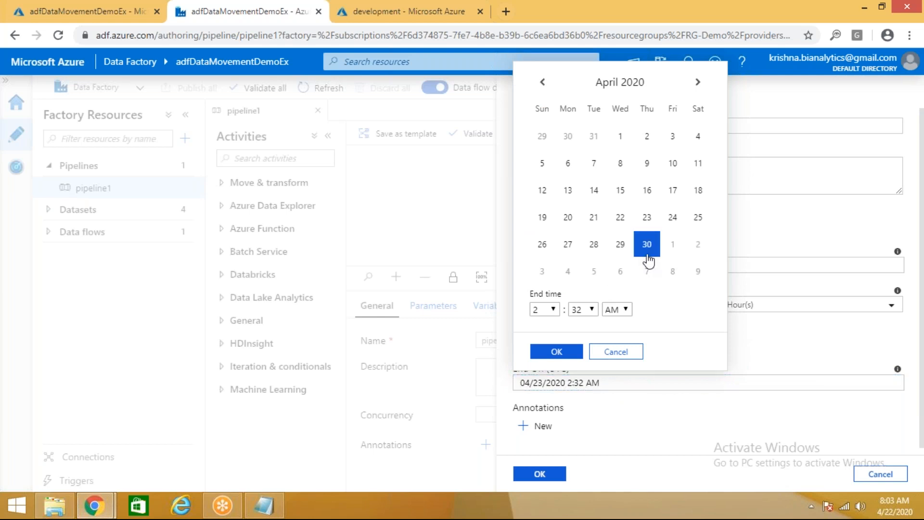
left_click(573, 351)
scroll(617, 412, "down", 1)
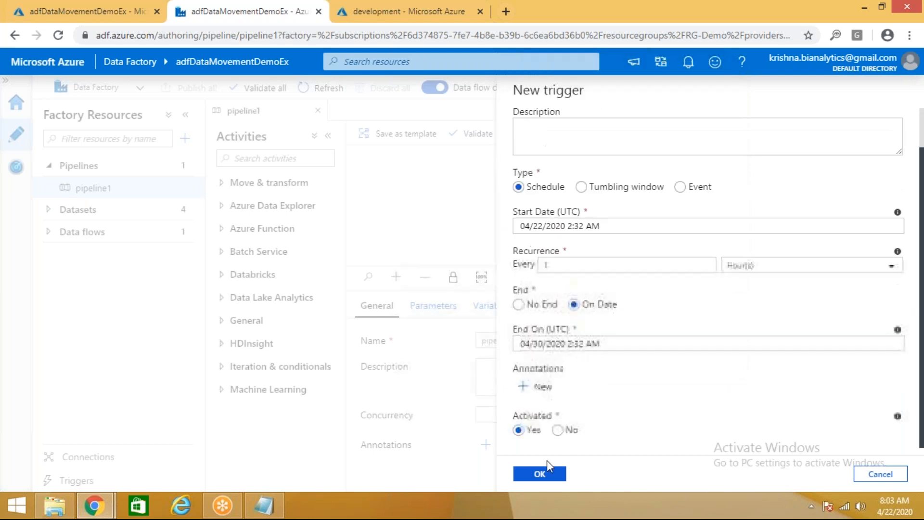
left_click(540, 473)
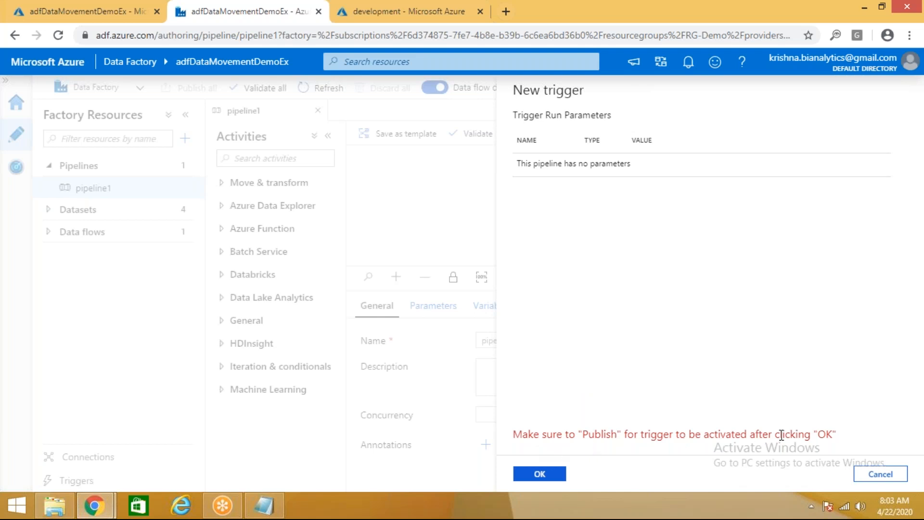
left_click(549, 478)
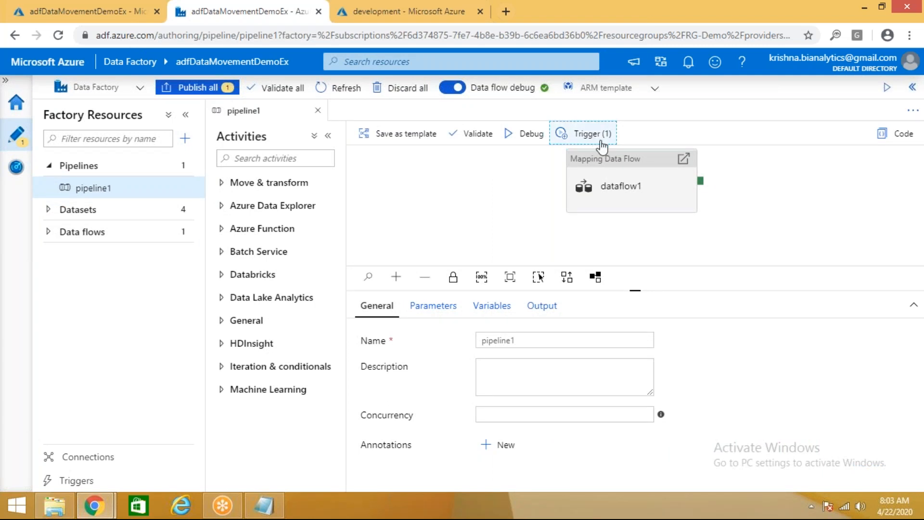
Step: Reopen trigger1 from pipeline1's triggers, review its schedule, recurrence and end date, and leave it without changes
left_click(400, 169)
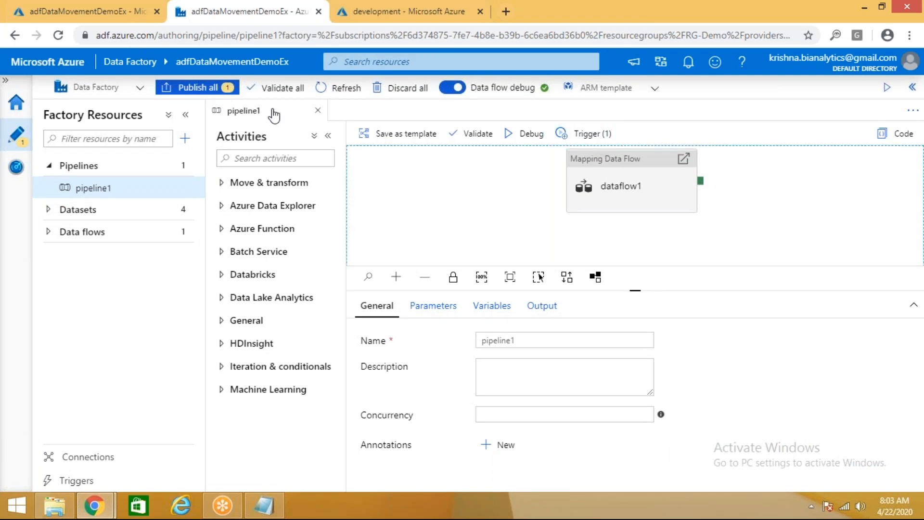
left_click(583, 139)
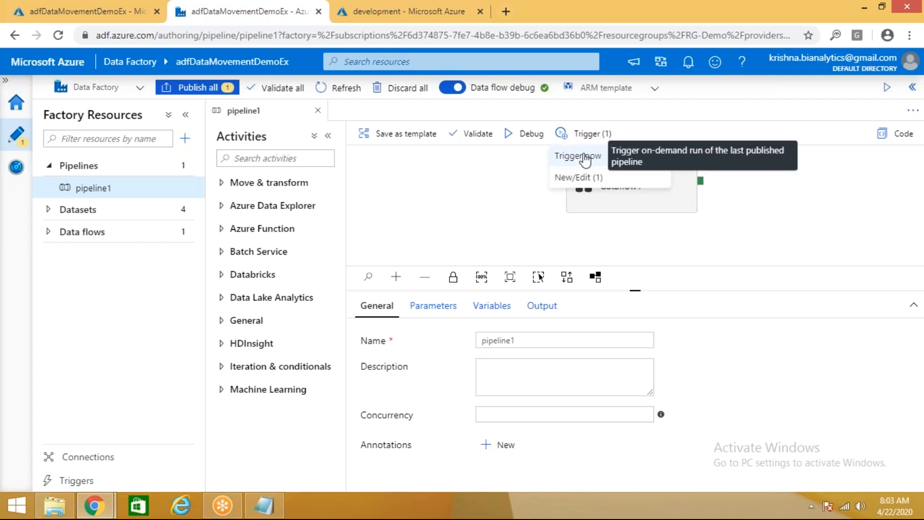
left_click(586, 182)
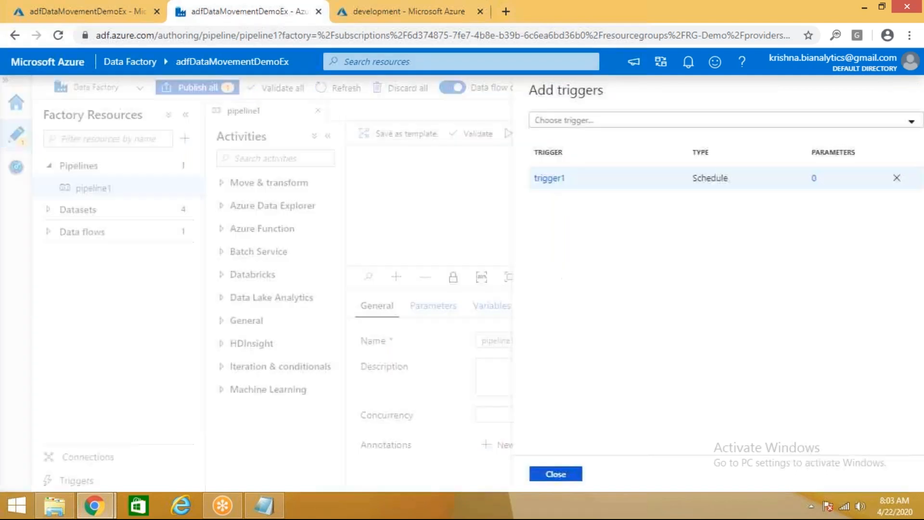
left_click(538, 182)
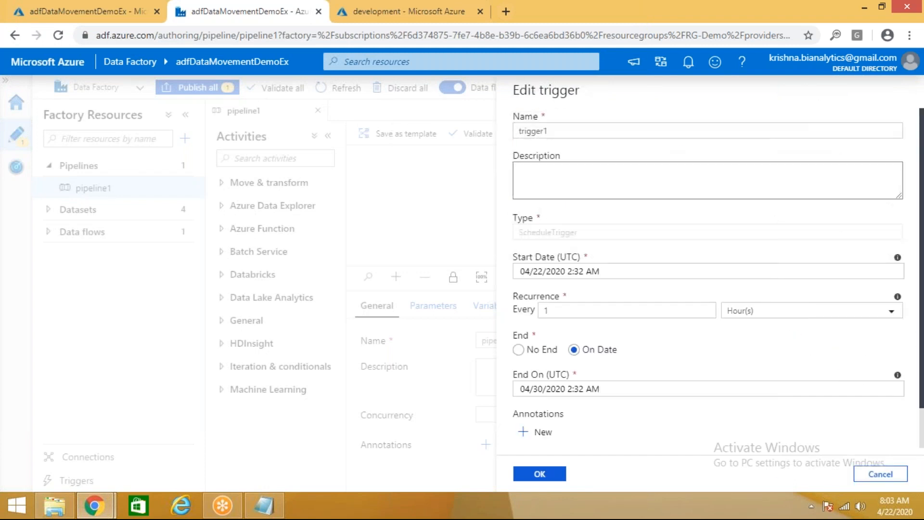
scroll(579, 245, "down", 2)
scroll(579, 245, "up", 2)
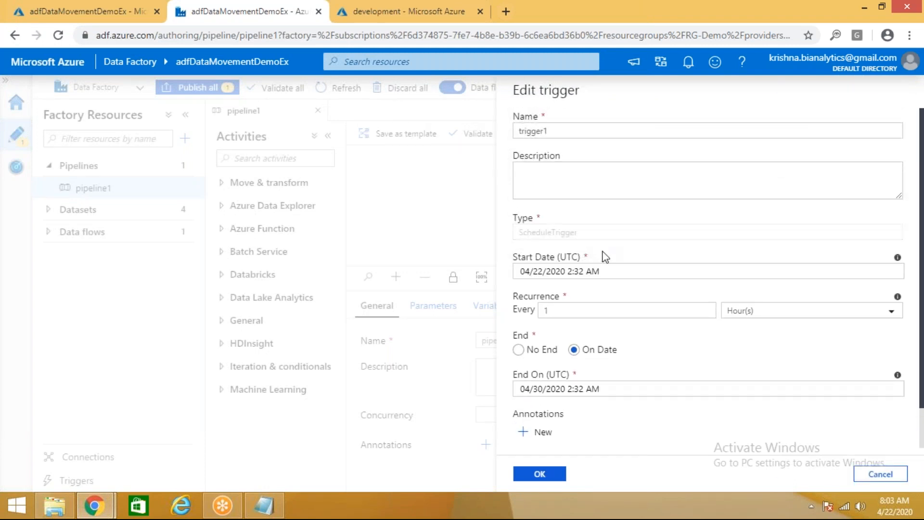
scroll(600, 376, "down", 1)
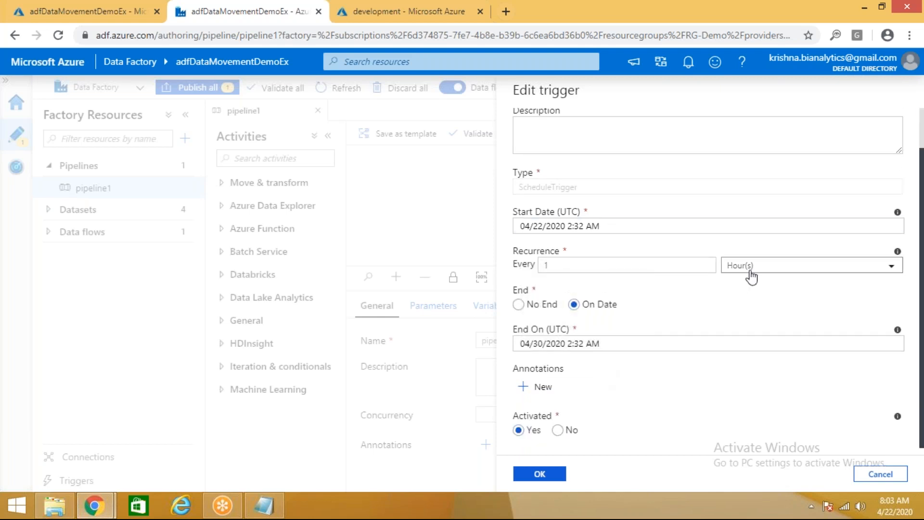
left_click(873, 475)
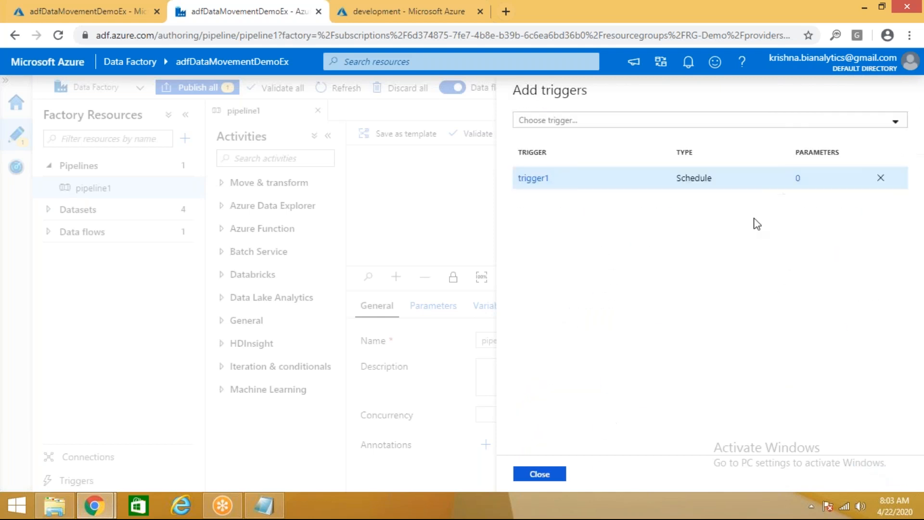
Step: Remove trigger1 from pipeline1 and begin a new trigger of type Event
left_click(882, 180)
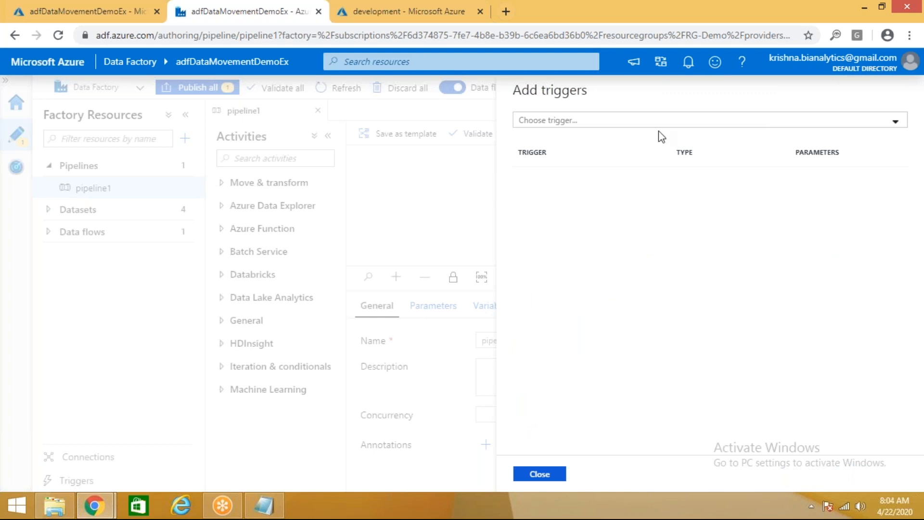
left_click(623, 123)
left_click(544, 164)
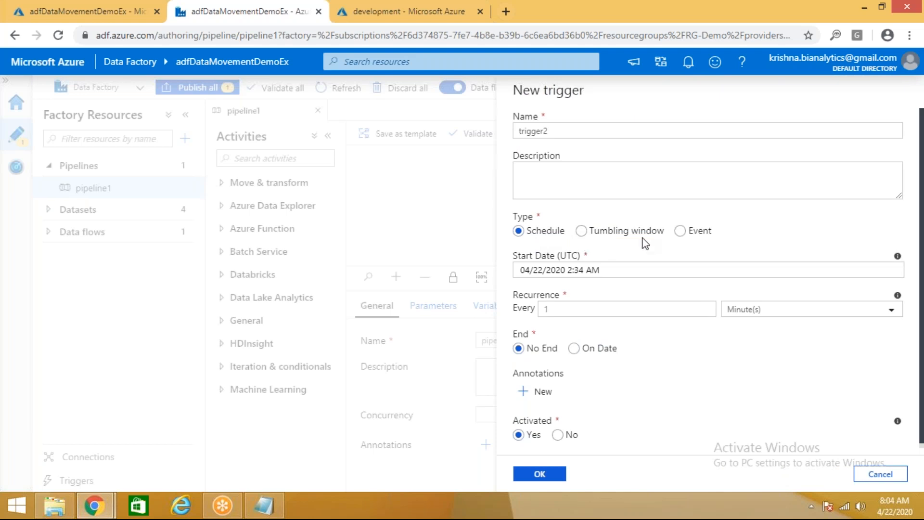
left_click(681, 231)
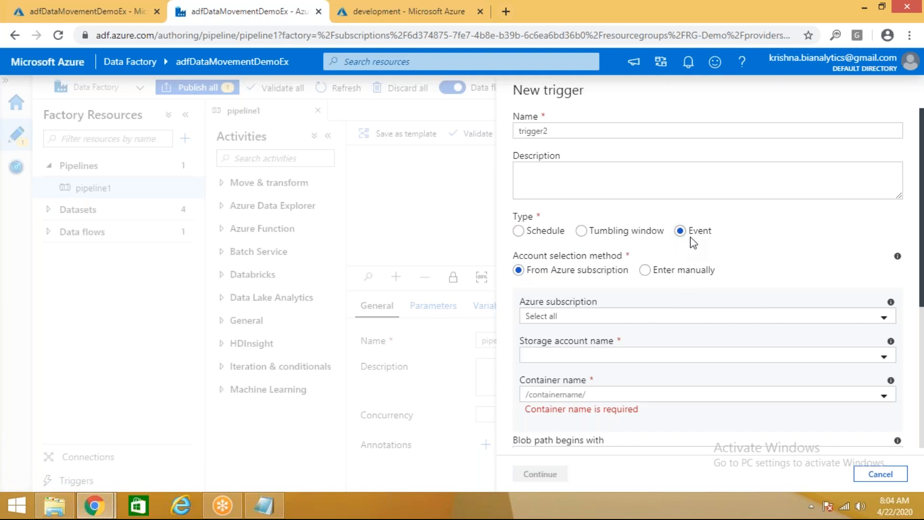
Step: Switch to the untitled Notepad notes and add the heading "event triggering" underlined with dashes below the existing text
left_click(264, 506)
scroll(345, 315, "down", 2)
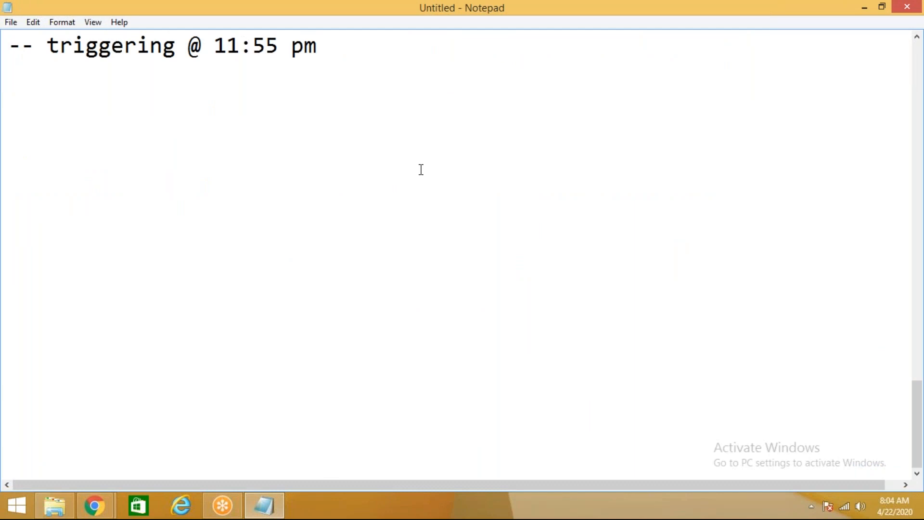
key("Return")
key("Return")
type("event triggering")
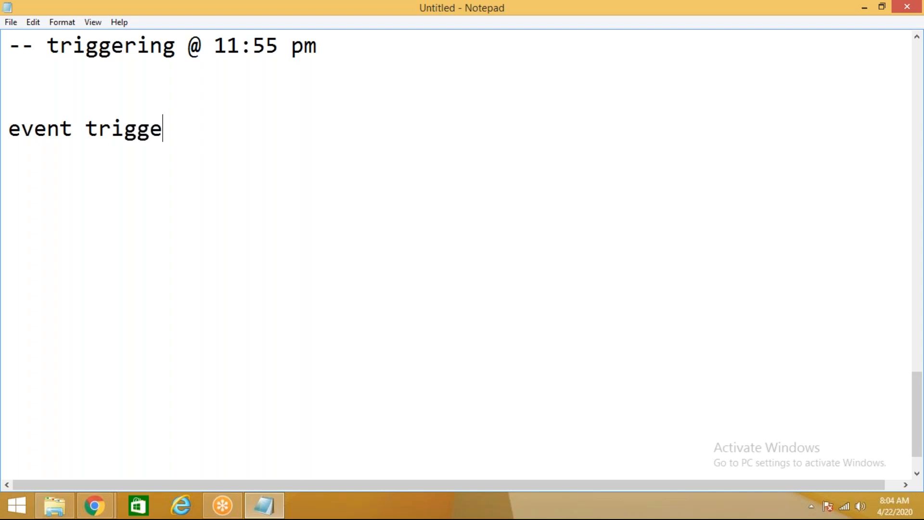
key("Return")
type("--")
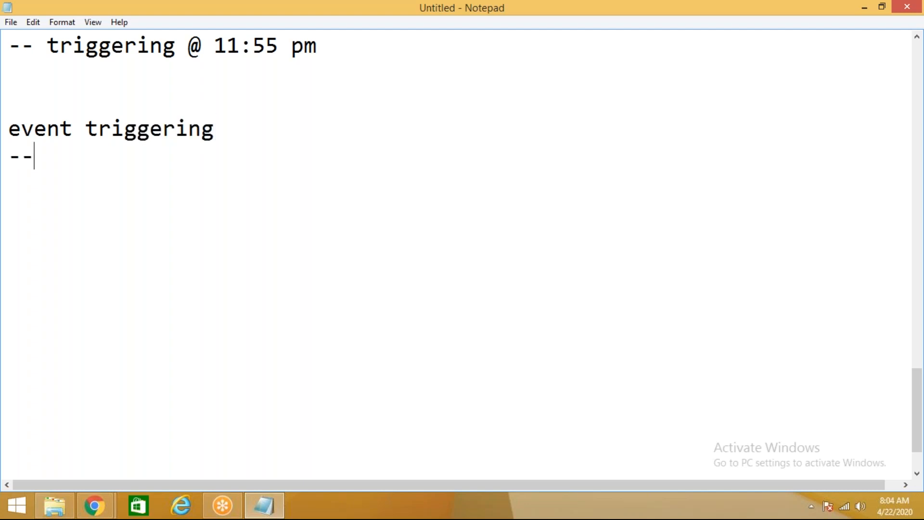
type("-------------")
Step: Switch to File Explorer, copy all rows of Employee-2020-03-28 from the employees folder, and close the file
left_click(54, 506)
double_click(161, 177)
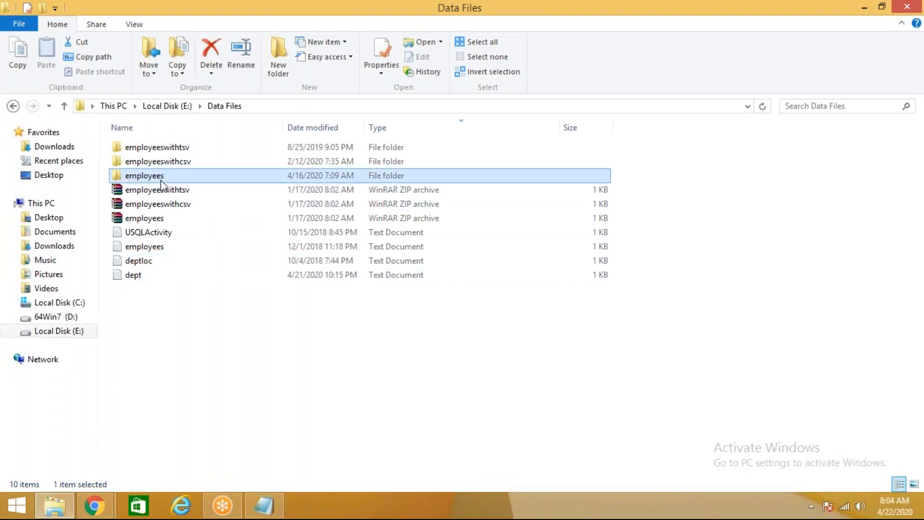
double_click(184, 180)
left_click(240, 171)
left_click_drag(240, 171, 8, 57)
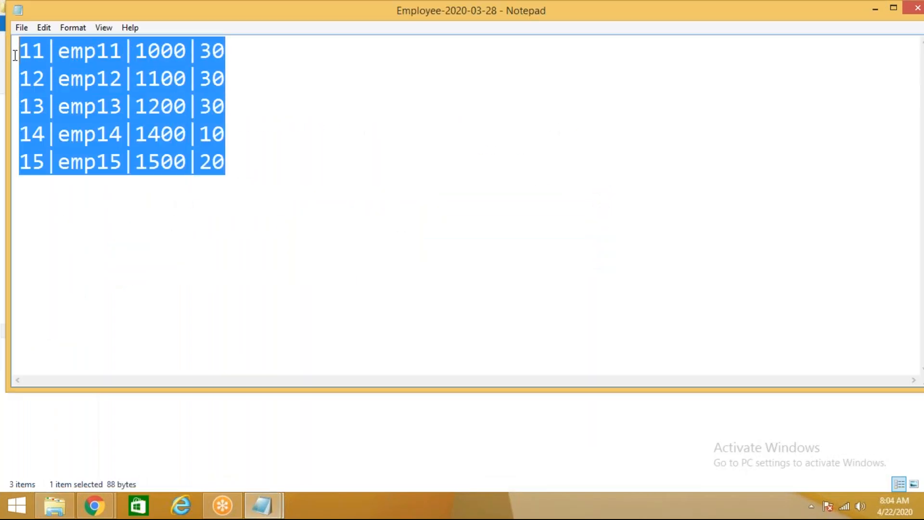
left_click(266, 157)
key("ctrl+a")
right_click(367, 14)
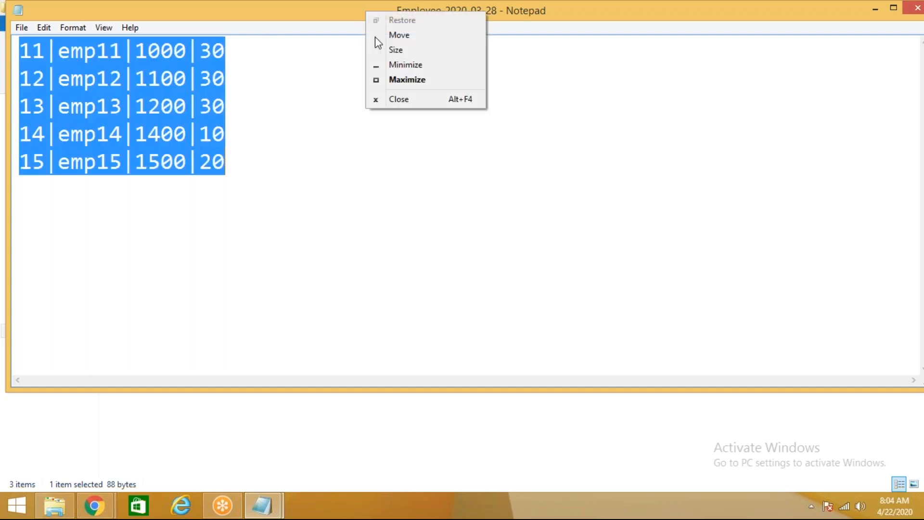
left_click(387, 97)
Step: Create a new text document in the employees folder with its default name and paste the copied employee rows into it
right_click(208, 230)
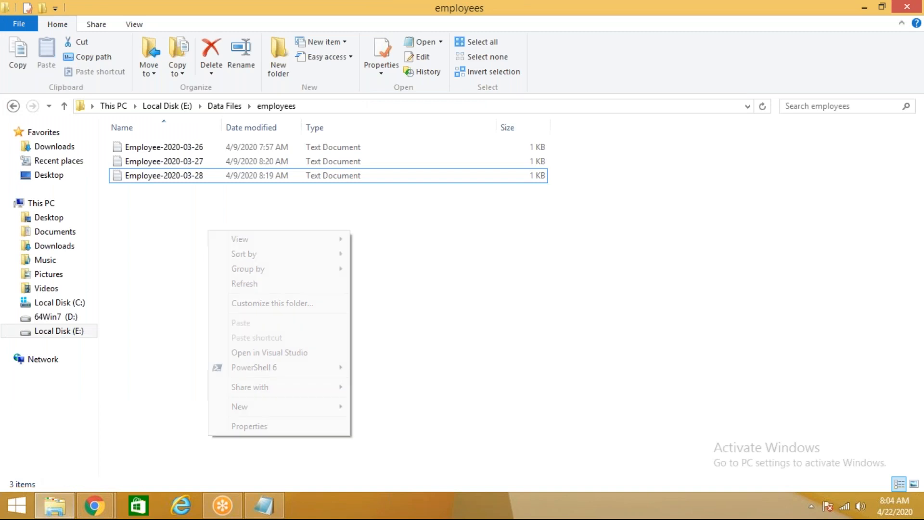
mouse_move(289, 413)
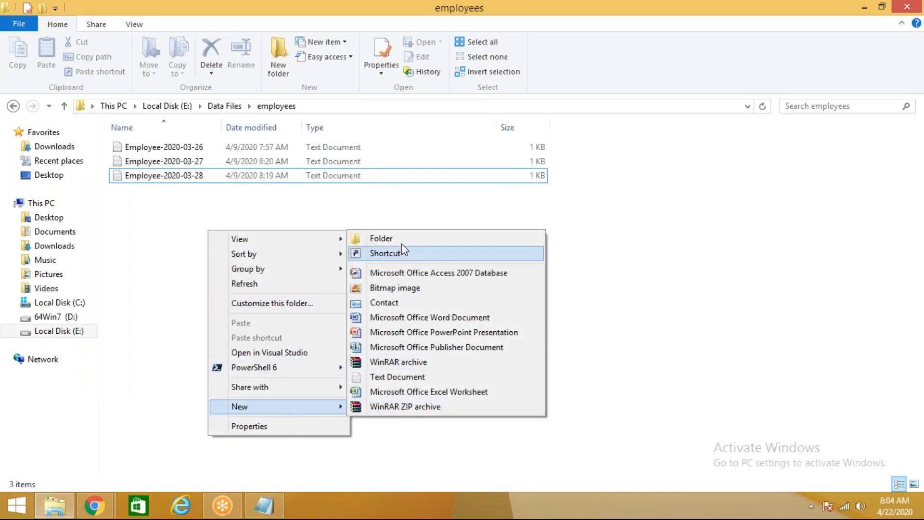
left_click(395, 376)
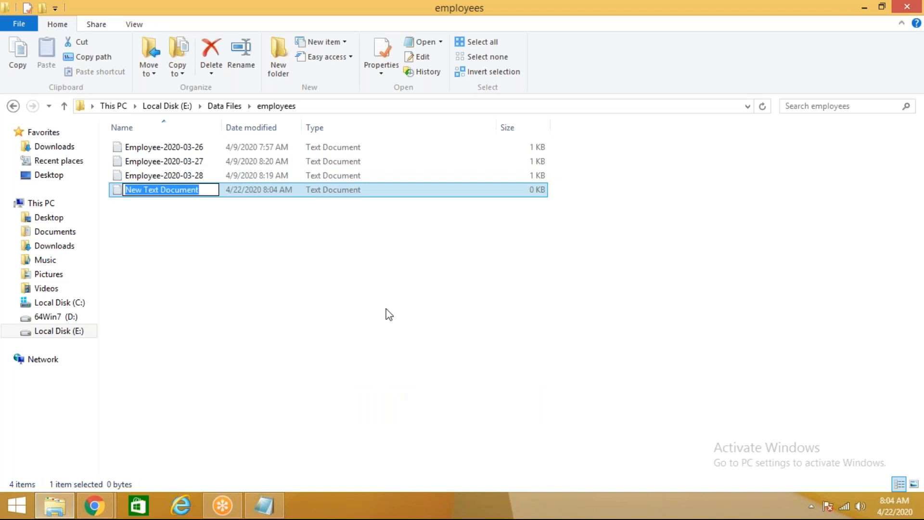
left_click(355, 294)
double_click(183, 193)
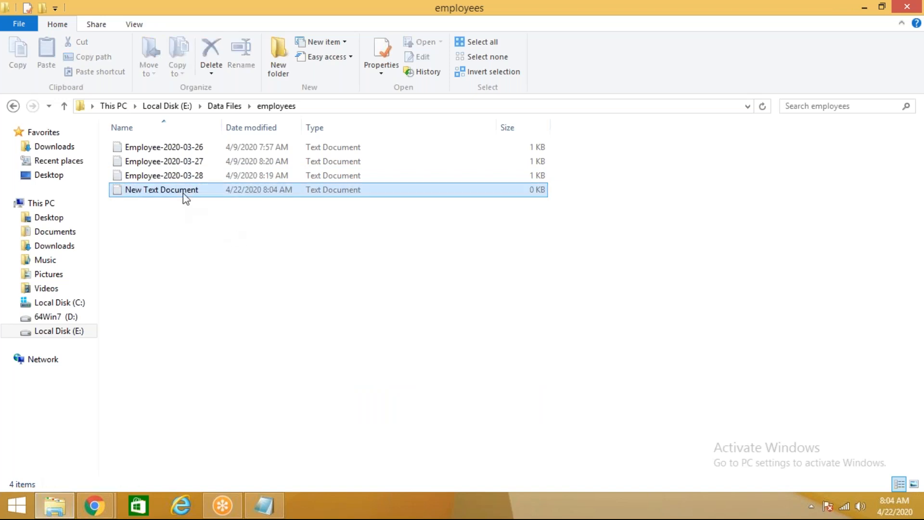
key("ctrl+v")
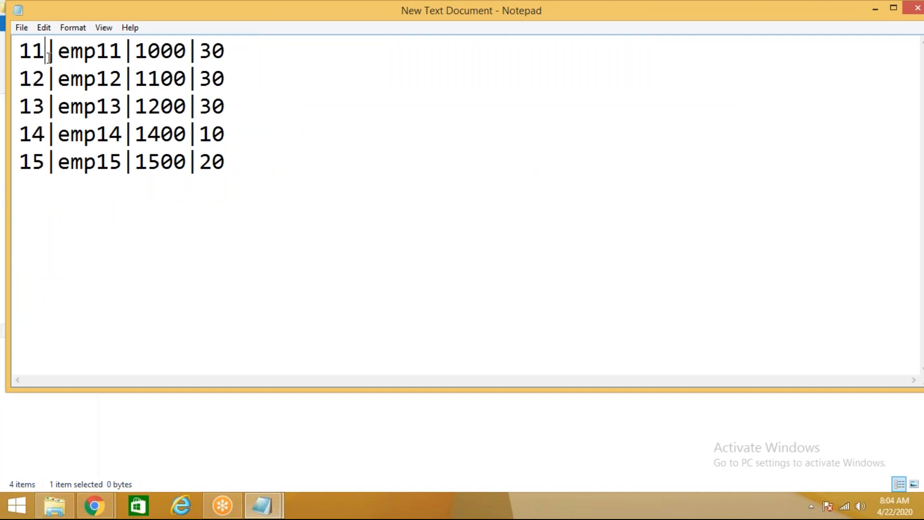
Step: Change the employee IDs in the first column of the five rows to 71, 72, 73, 74 and 75
left_click_drag(32, 55, 26, 54)
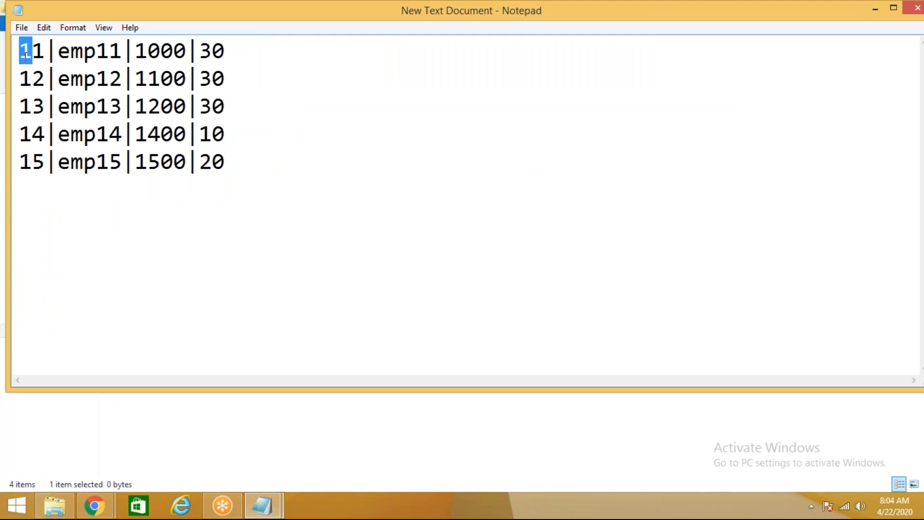
type("7")
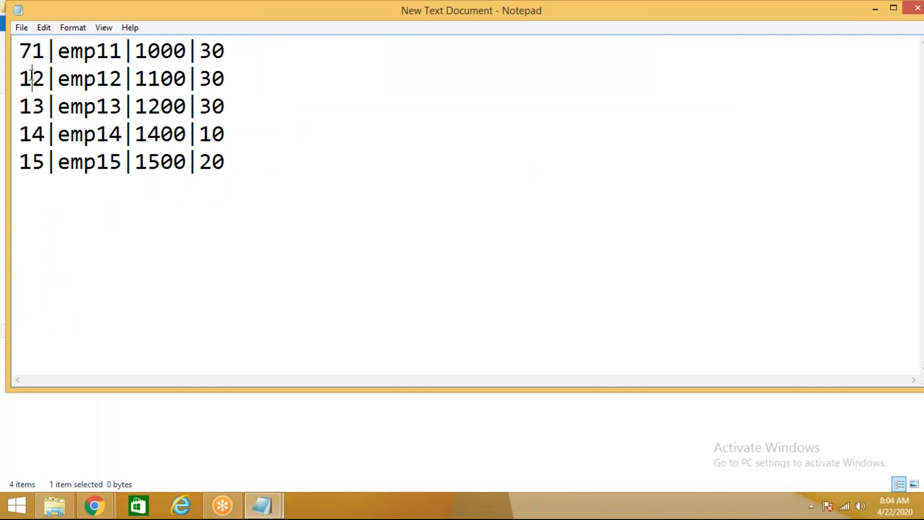
left_click(30, 76)
key("BackSpace")
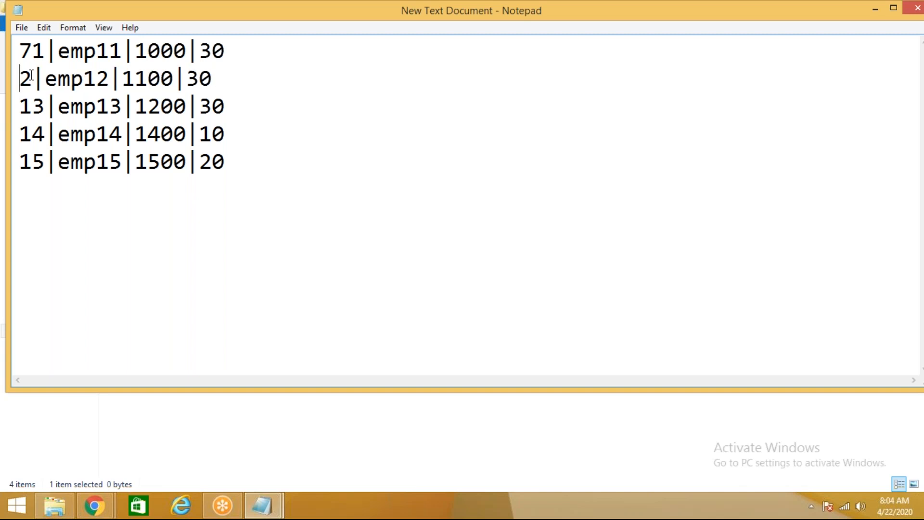
type("7")
left_click(32, 105)
key("BackSpace")
type("7")
key("Down")
key("BackSpace")
type("7")
key("Down")
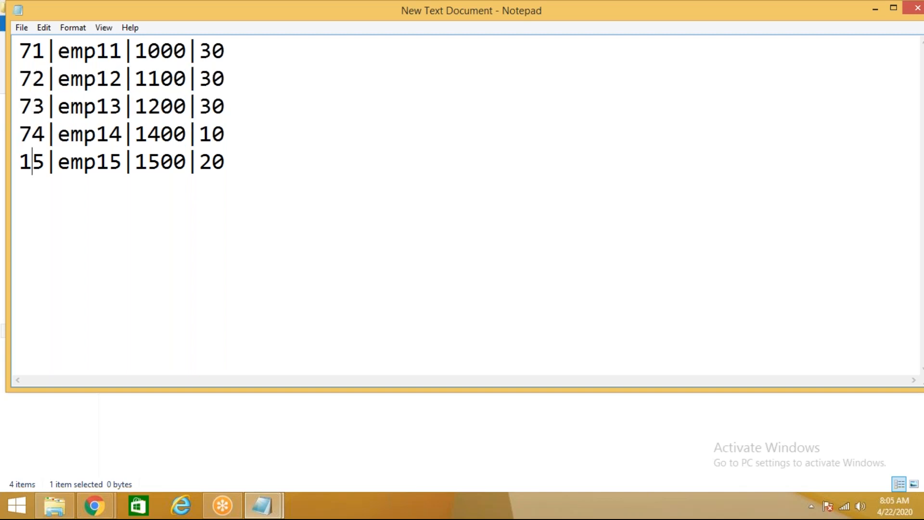
key("BackSpace")
type("7")
Step: Change the department numbers in the last column of the five rows to 80, 90, 80, 90 and 80, and close the file
key("Up")
key("Up")
key("Up")
key("Up")
key("End")
key("Left")
key("shift+Left")
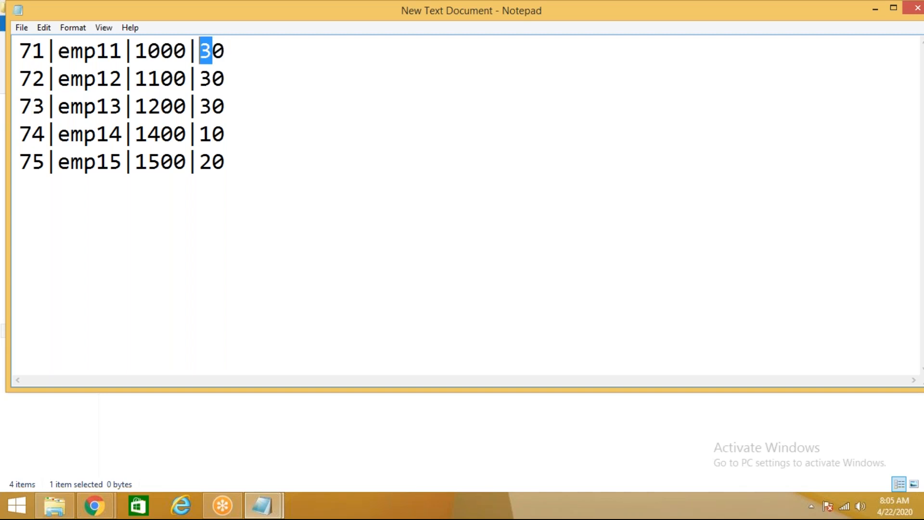
type("8")
key("Down")
key("BackSpace")
type("9")
key("Down")
key("BackSpace")
type("8")
key("Down")
key("BackSpace")
type("9")
key("Down")
key("BackSpace")
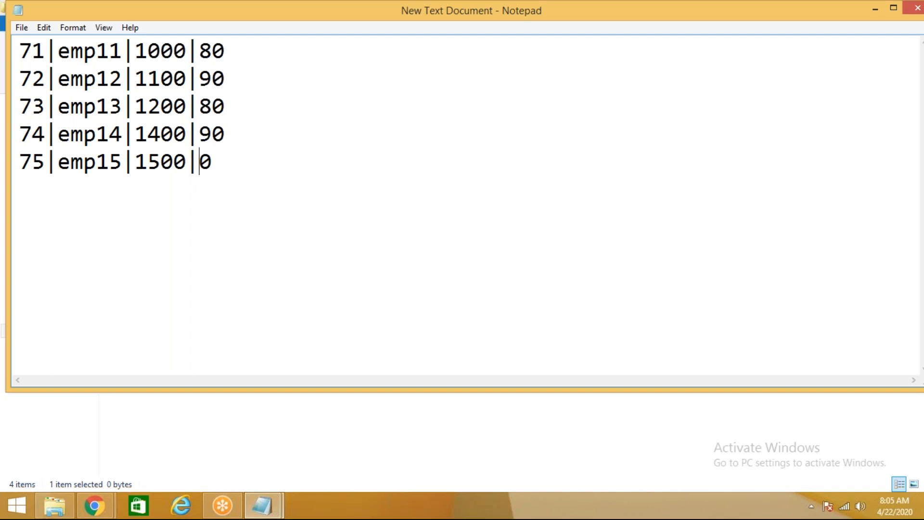
type("8")
right_click(173, 11)
left_click(207, 99)
Step: Rename the new text document as Employee-2020-03-29, reusing the name of the Employee-2020-03-28 file
left_click(202, 175)
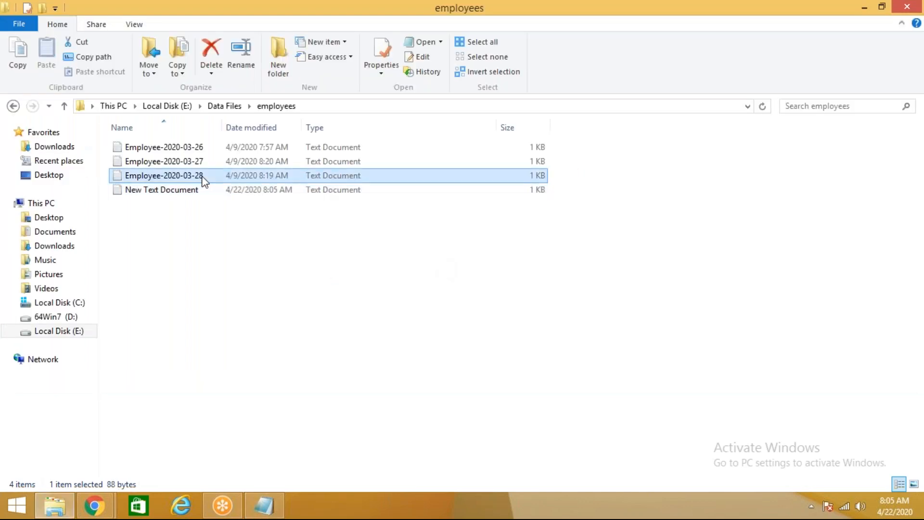
key("F2")
key("ctrl+c")
left_click(188, 192)
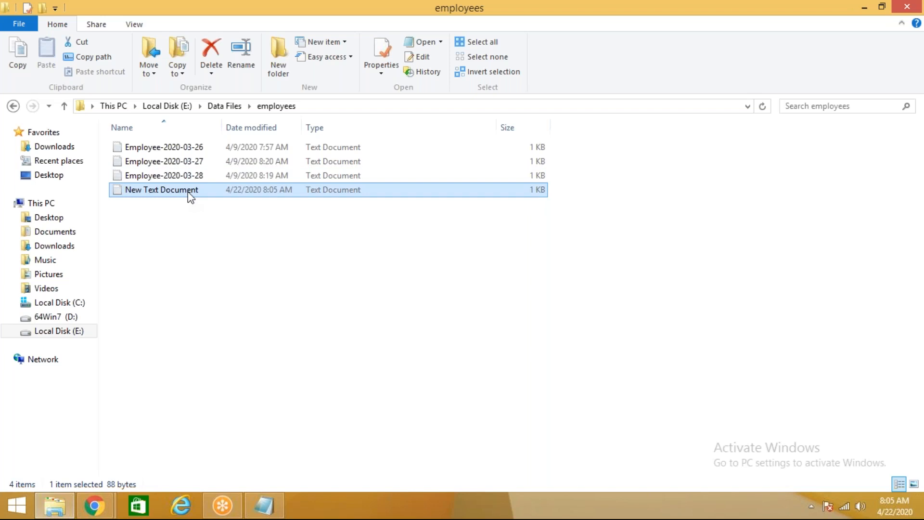
key("F2")
key("ctrl+v")
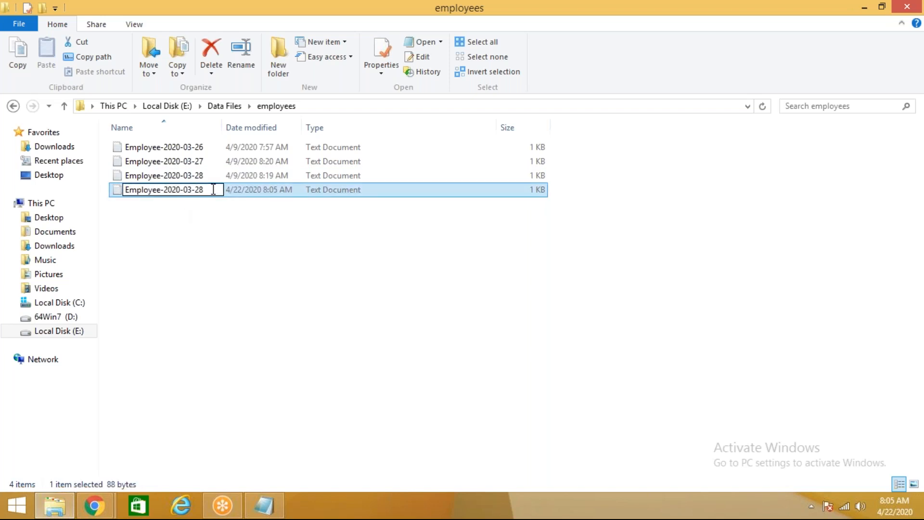
key("BackSpace")
type("9")
left_click(216, 226)
Step: Add the row "40,Auditing" at the end of the dept file in the Data Files folder, then save and close it
left_click(236, 107)
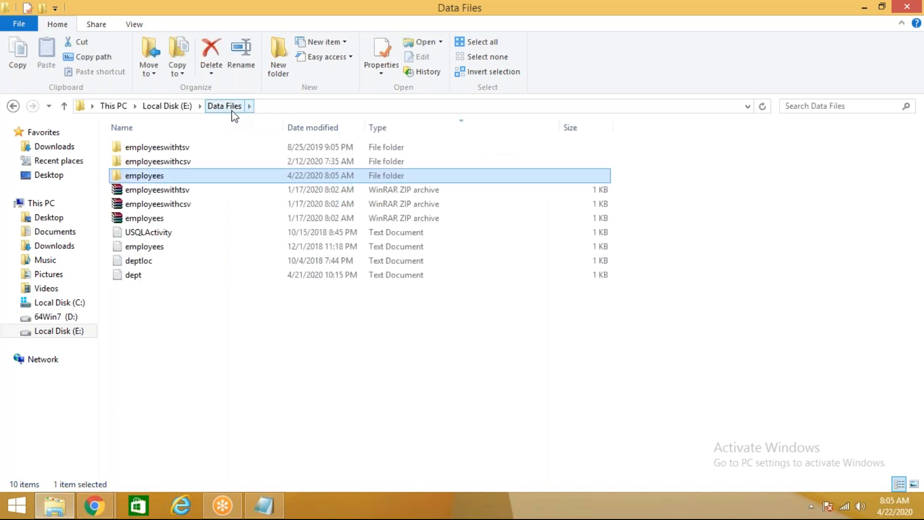
double_click(141, 280)
left_click(200, 145)
key("Return")
type(",")
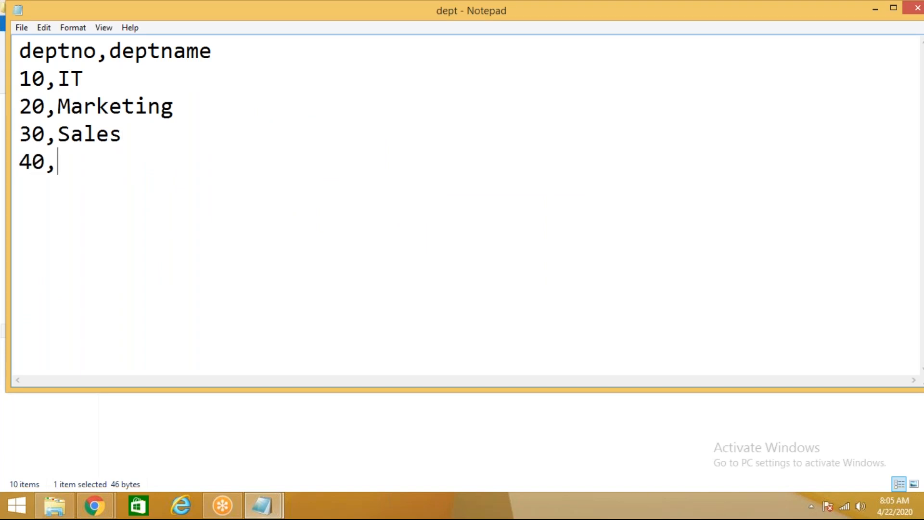
type("Audi")
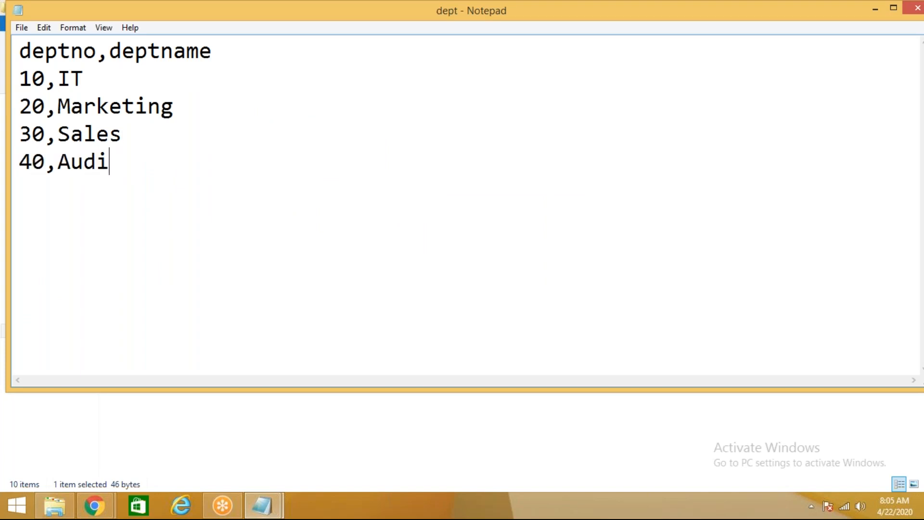
type("ting")
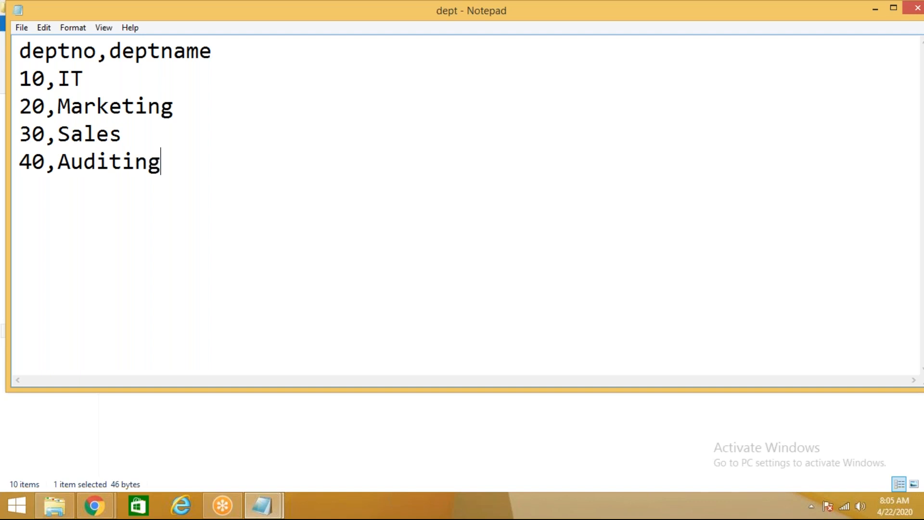
right_click(299, 9)
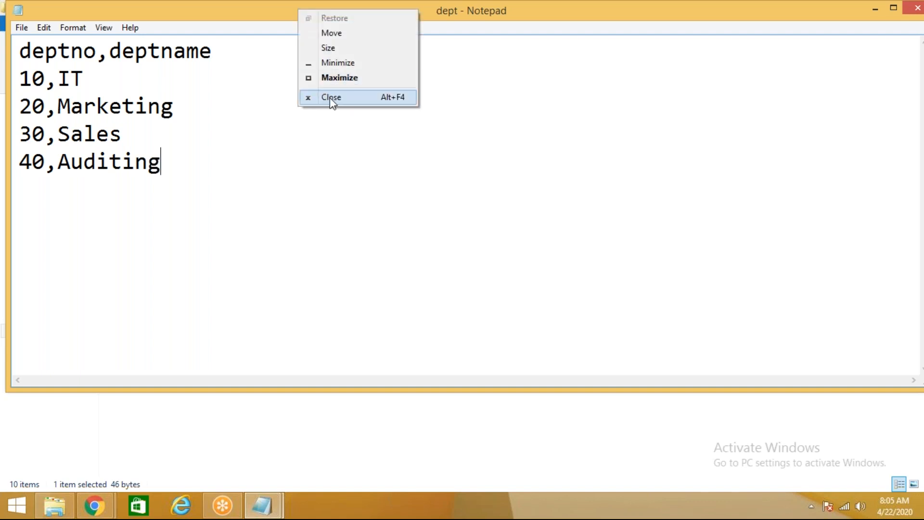
left_click(330, 97)
left_click(428, 260)
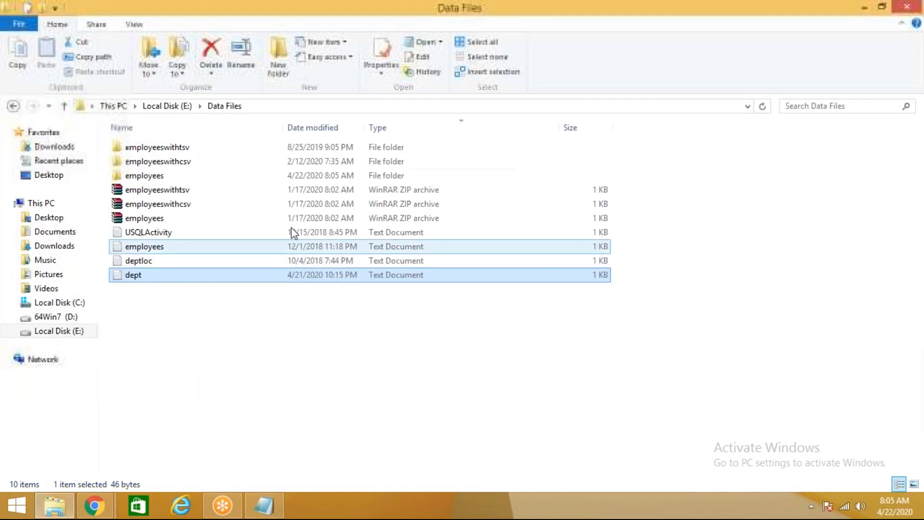
Step: Add the row "50,Mumbai" at the end of the deptloc file, then save and close it
double_click(151, 262)
left_click(182, 141)
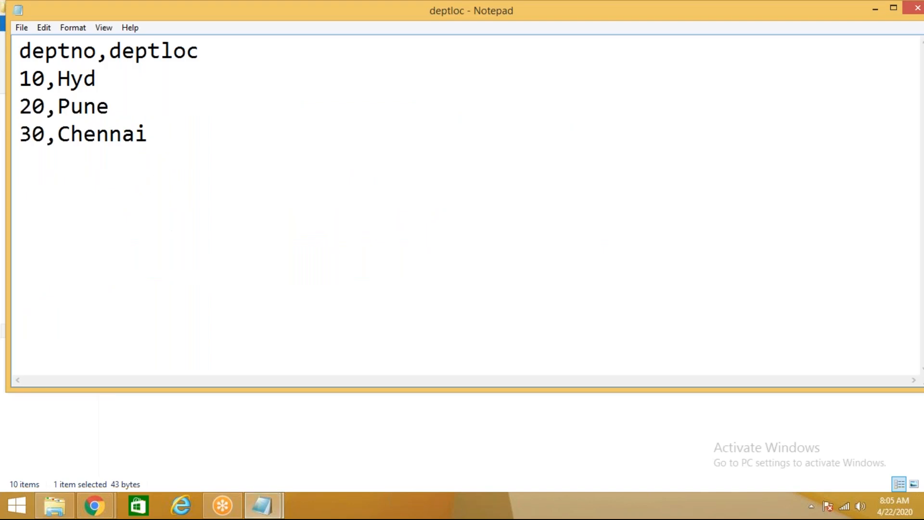
type("50,Mumbai")
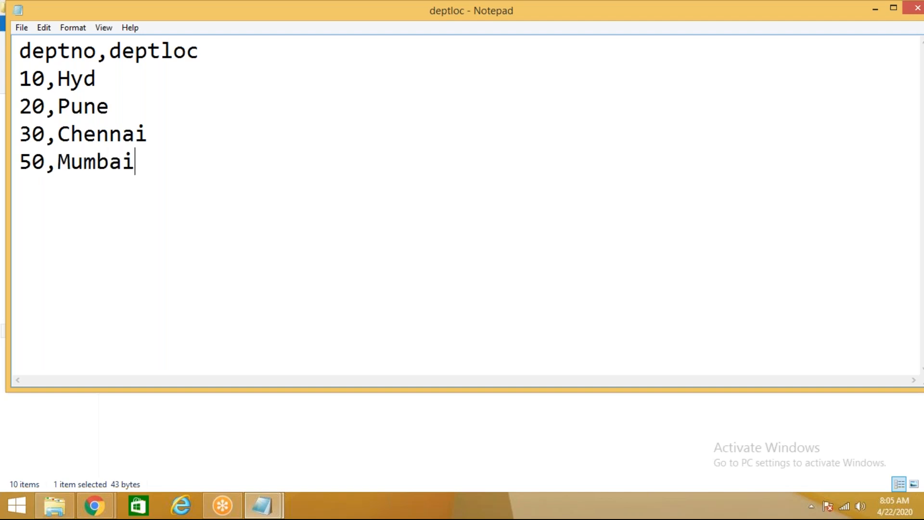
right_click(288, 13)
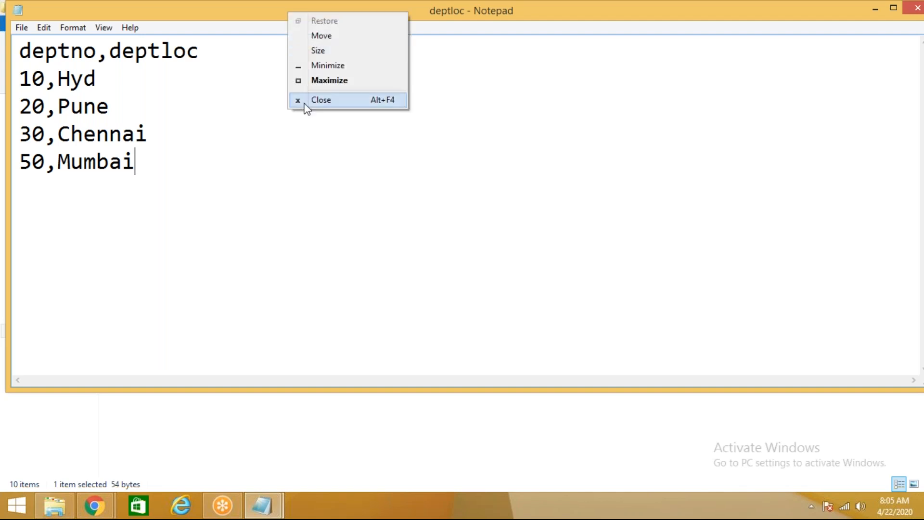
left_click(305, 102)
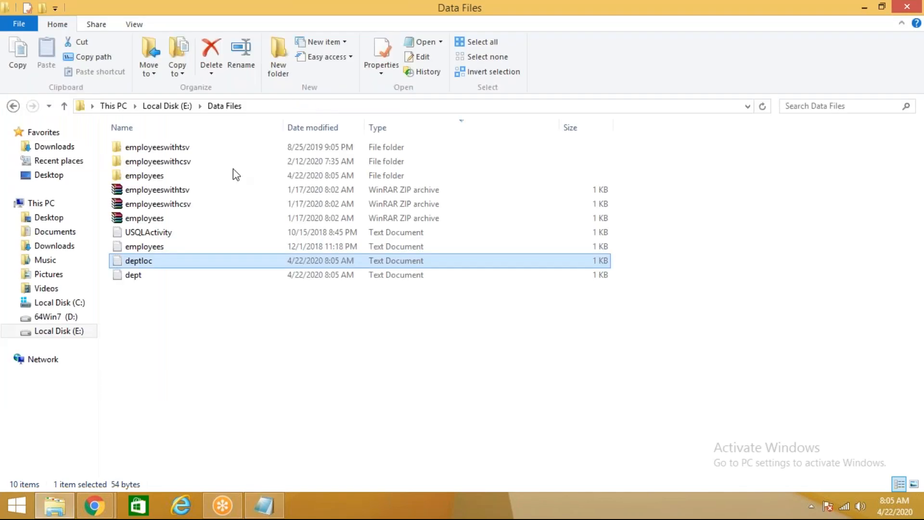
Step: Reopen the deptloc and dept files and place their windows side by side with both row lists visible
double_click(150, 259)
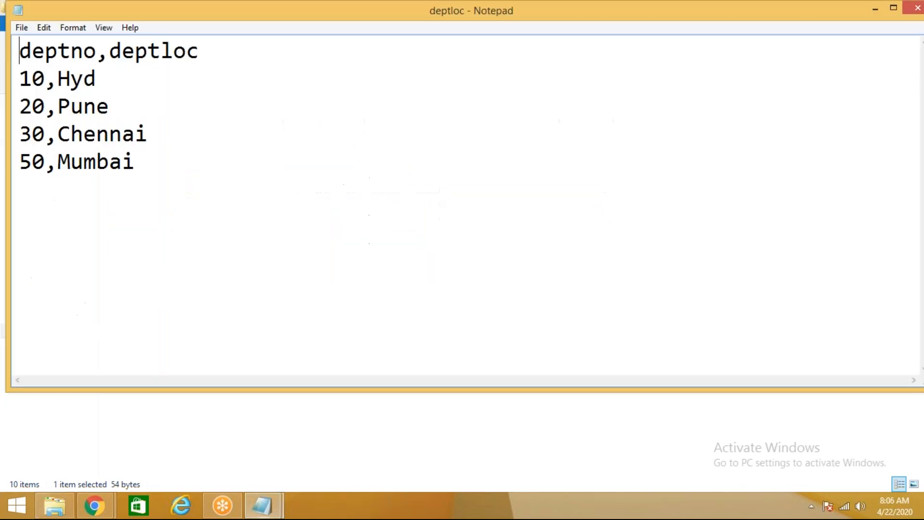
left_click(131, 431)
double_click(143, 276)
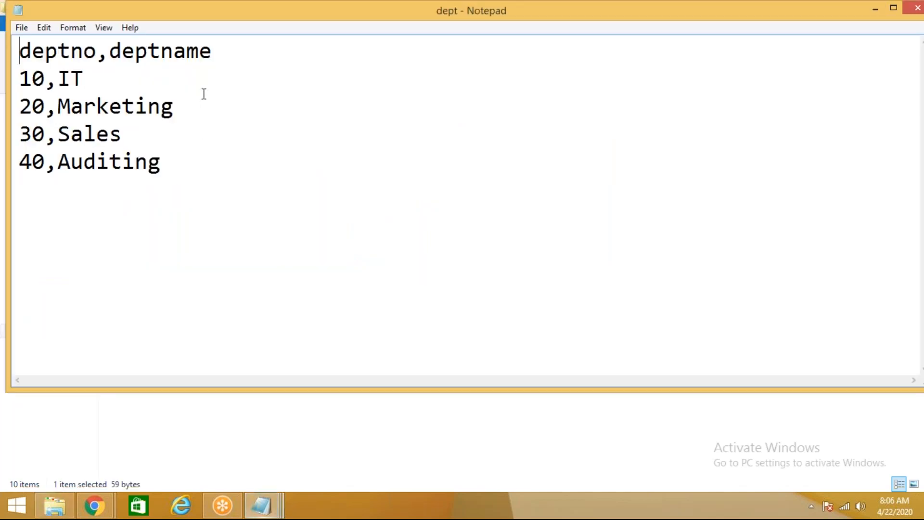
left_click_drag(235, 22, 520, 62)
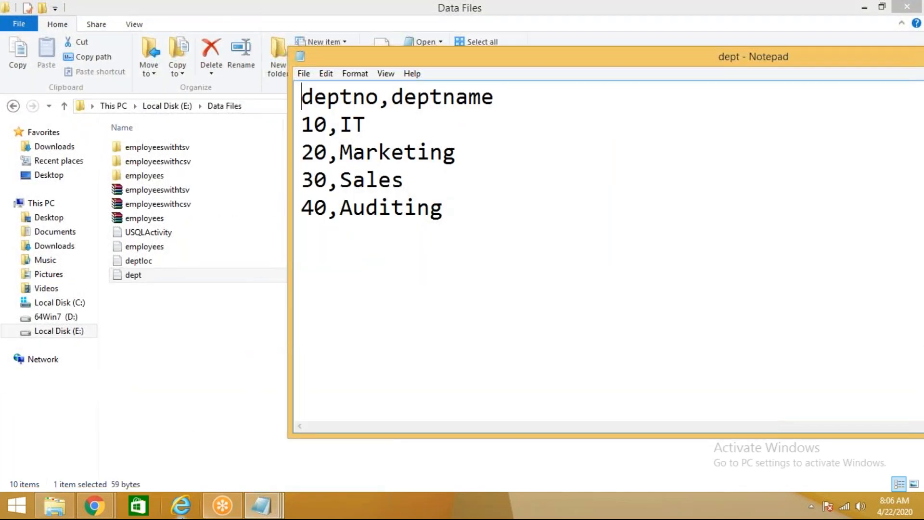
mouse_move(261, 505)
left_click(283, 409)
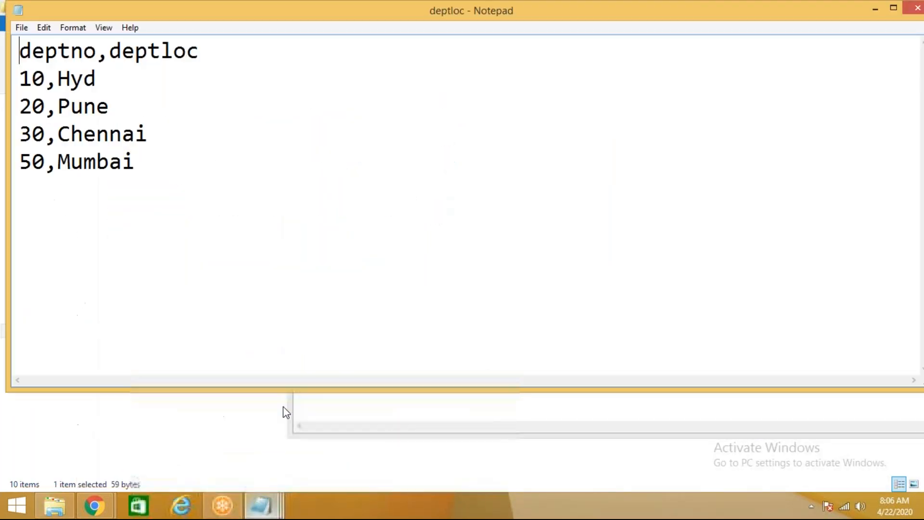
left_click(377, 433)
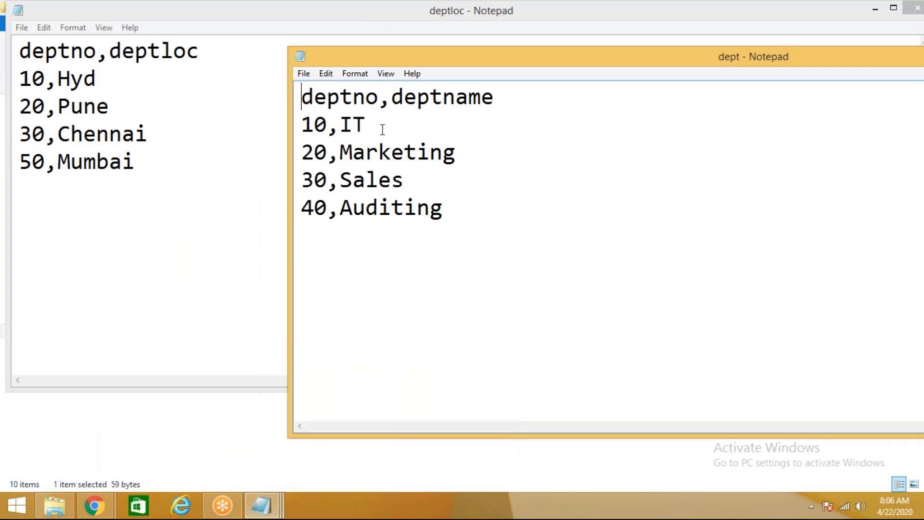
left_click_drag(394, 53, 392, 28)
Step: Compare the department numbers in dept and deptloc, checking rows 10 to 30 and the Auditing row for matches
left_click_drag(423, 154, 392, 154)
left_click_drag(335, 138, 300, 92)
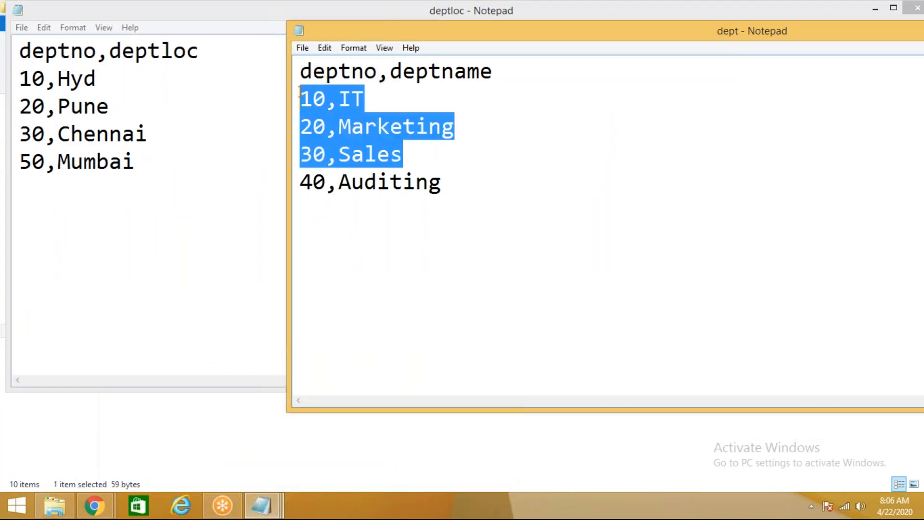
left_click(72, 78)
left_click(82, 117)
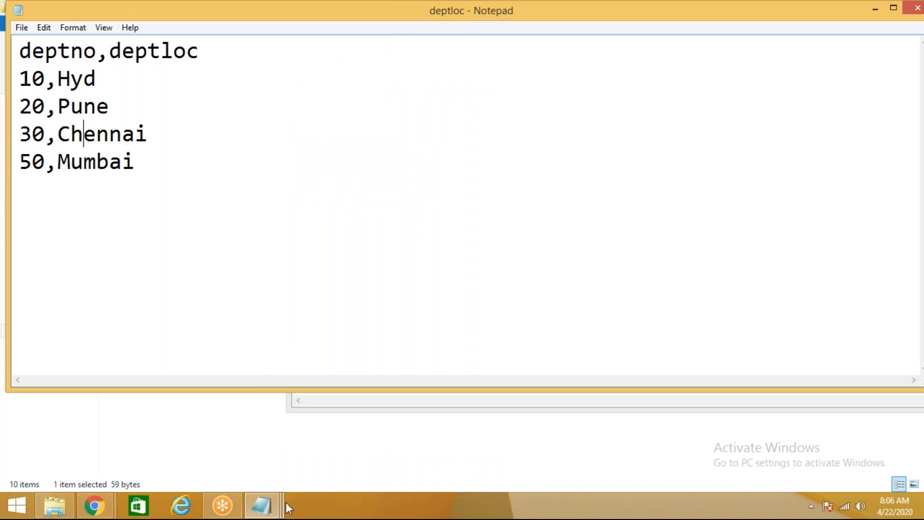
left_click(263, 505)
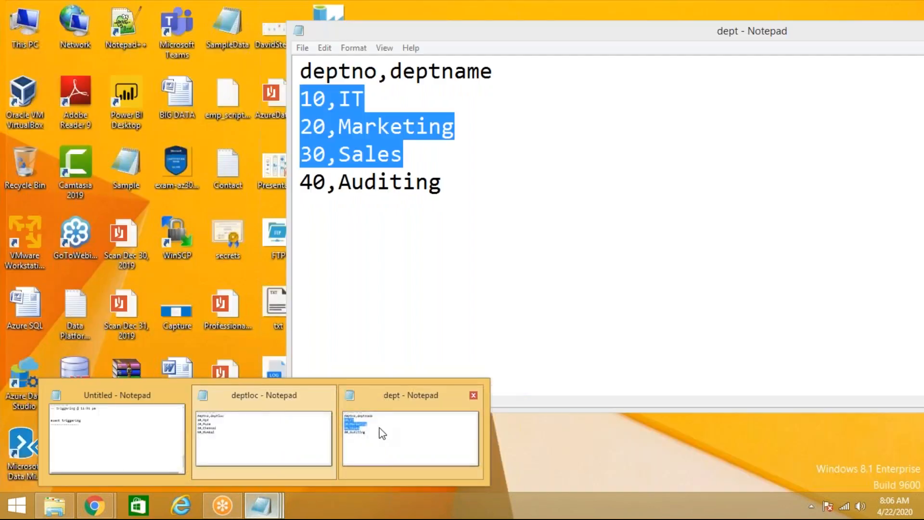
left_click(380, 436)
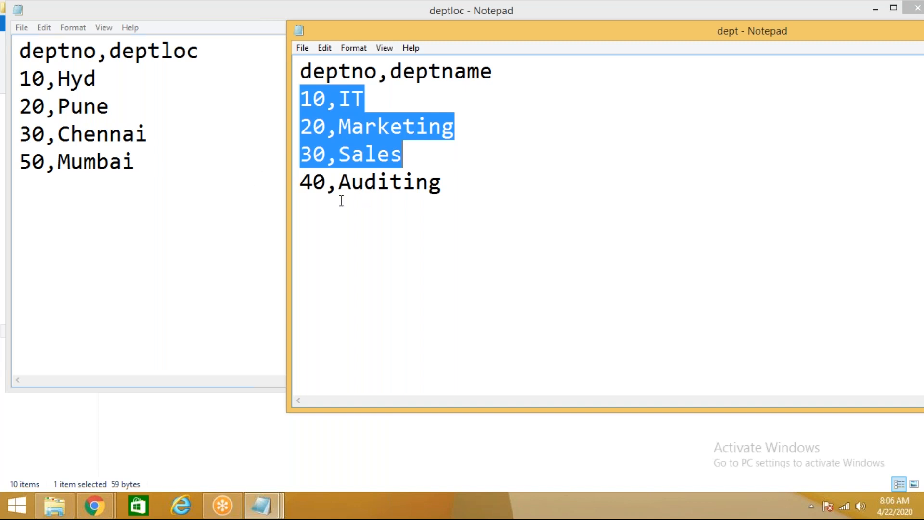
left_click_drag(301, 182, 464, 188)
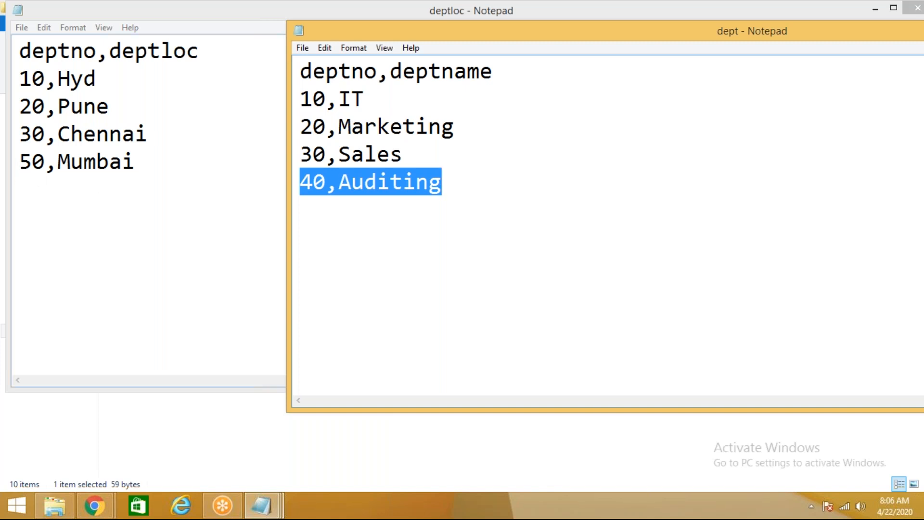
left_click(471, 208)
left_click_drag(309, 182, 299, 183)
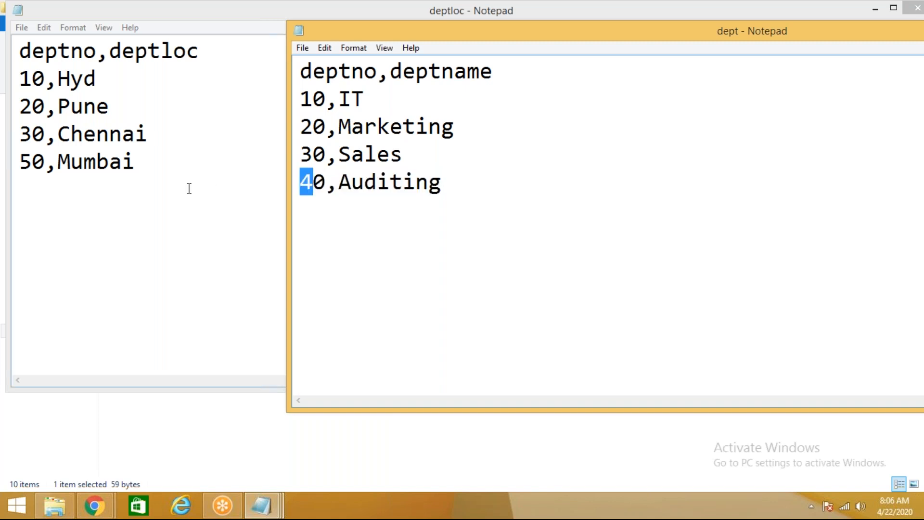
left_click(450, 190)
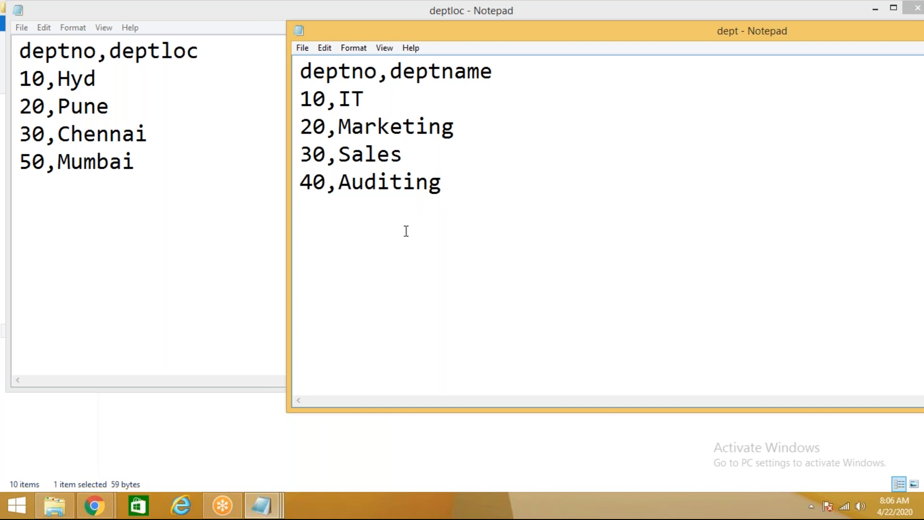
Step: Open Employee-2020-03-29 from the employees folder and examine the department numbers in its last column
left_click(56, 506)
double_click(169, 177)
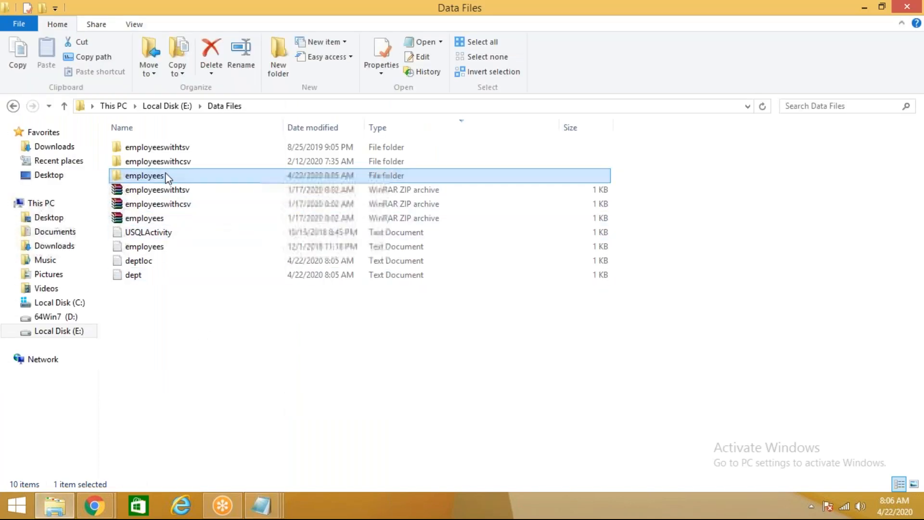
left_click(182, 192)
double_click(182, 192)
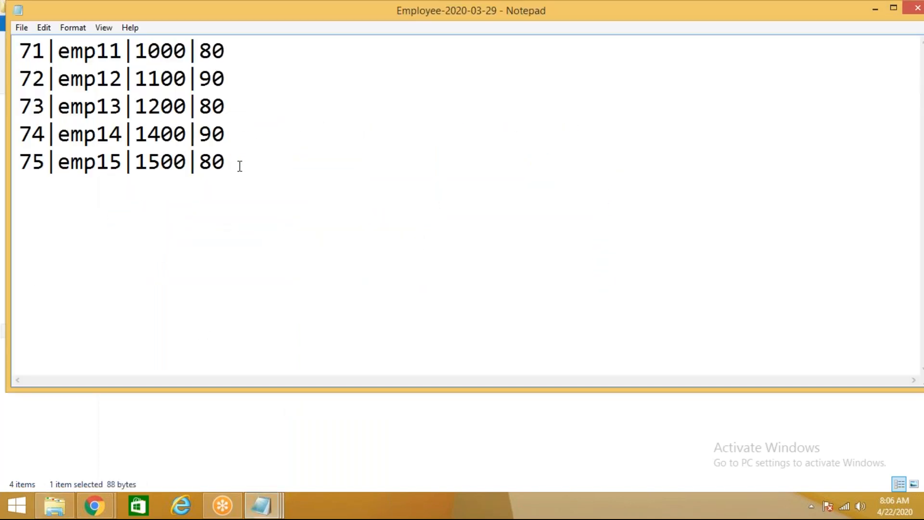
double_click(214, 51)
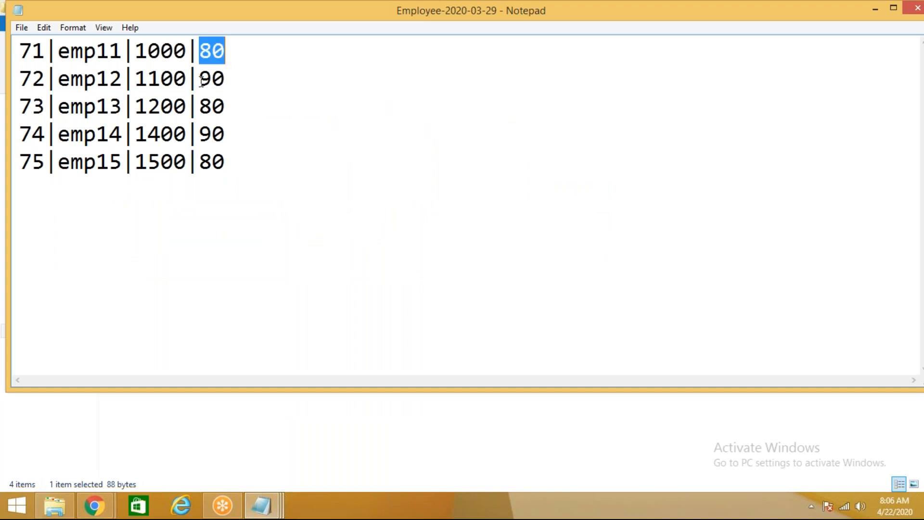
double_click(216, 84)
Step: Bring up dept beside the employee file and move the deptloc window below them so all three files are visible
mouse_move(261, 505)
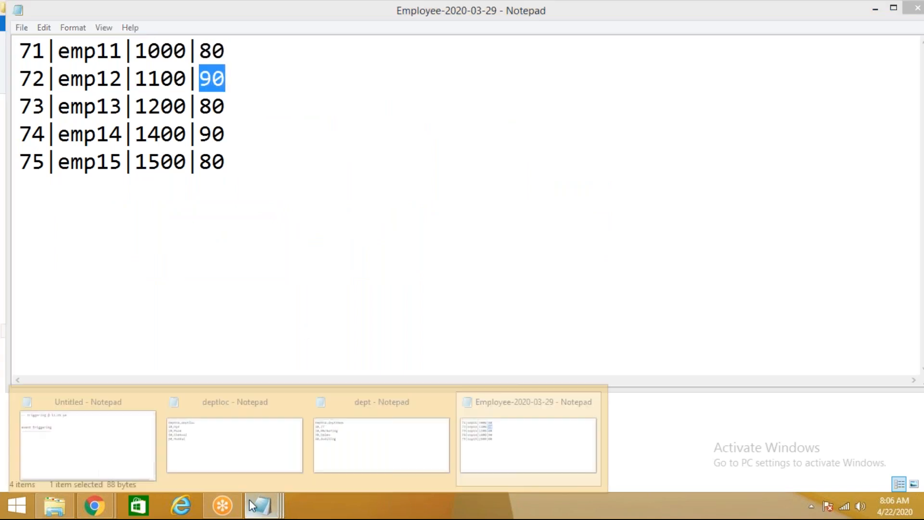
left_click(365, 425)
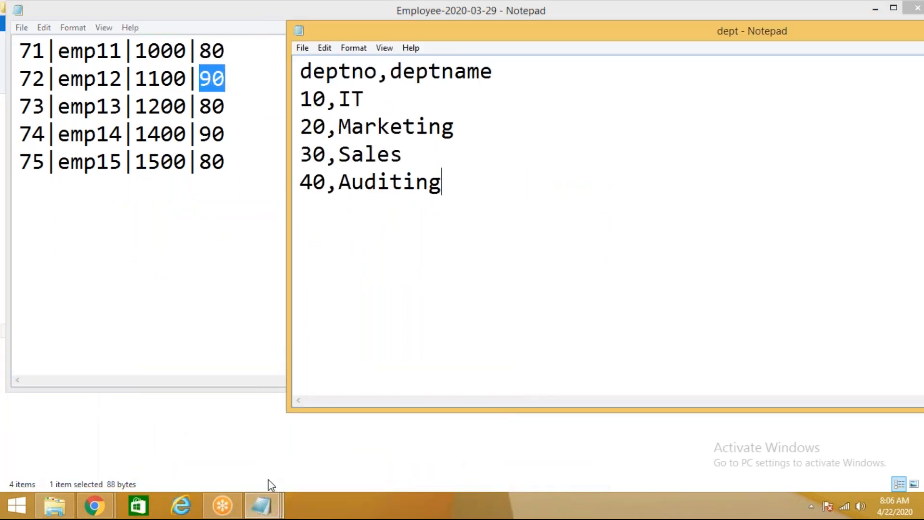
mouse_move(261, 505)
left_click(522, 457)
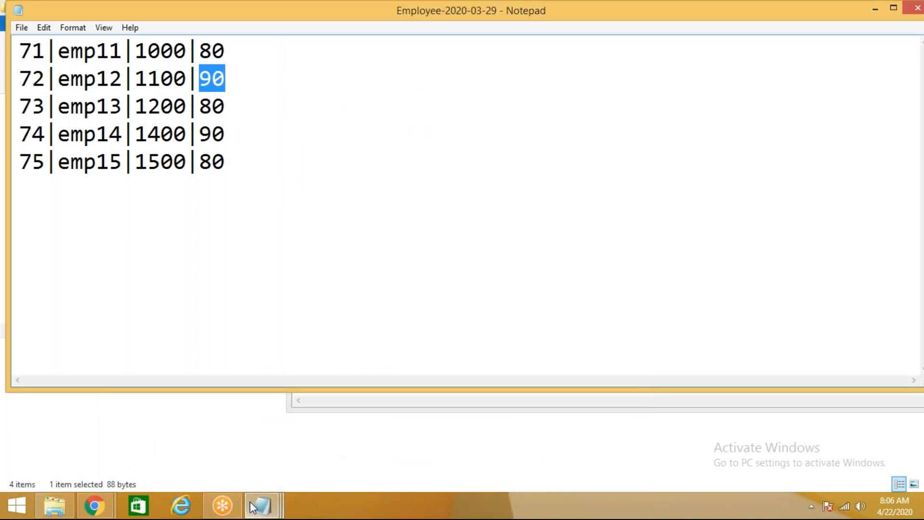
left_click(370, 451)
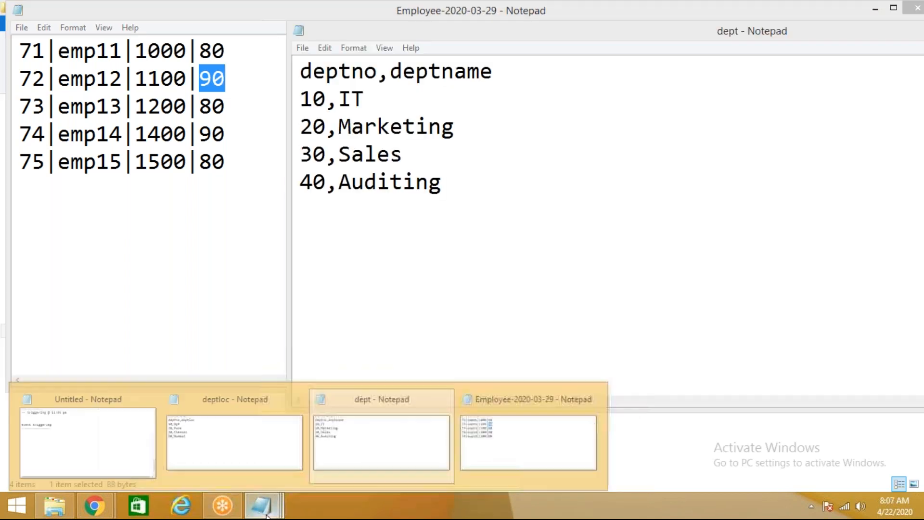
left_click(255, 445)
left_click_drag(226, 19, 247, 241)
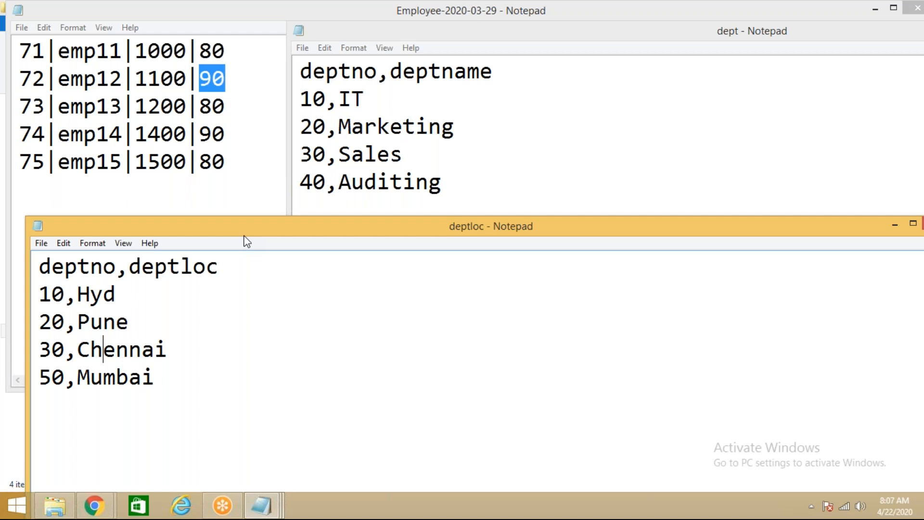
Step: Close the deptloc, dept and Employee-2020-03-29 text files
right_click(342, 227)
left_click(365, 314)
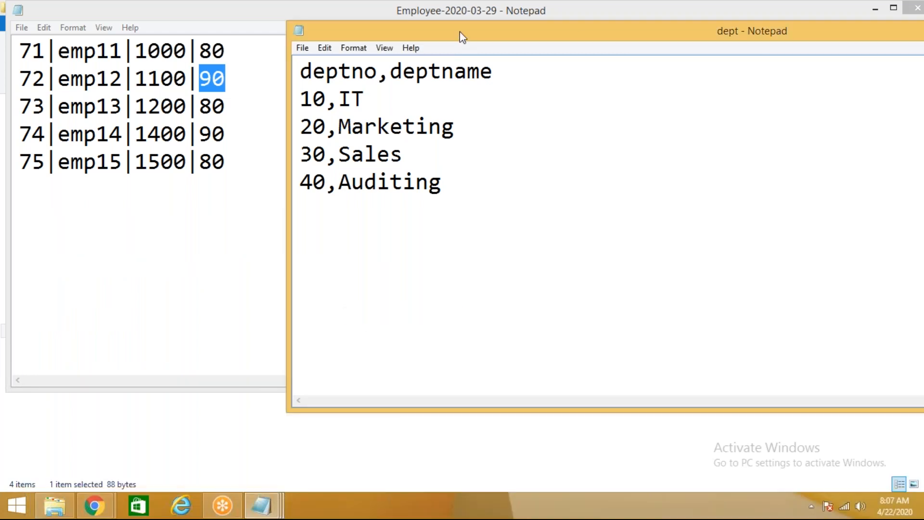
right_click(458, 35)
left_click(486, 119)
right_click(397, 12)
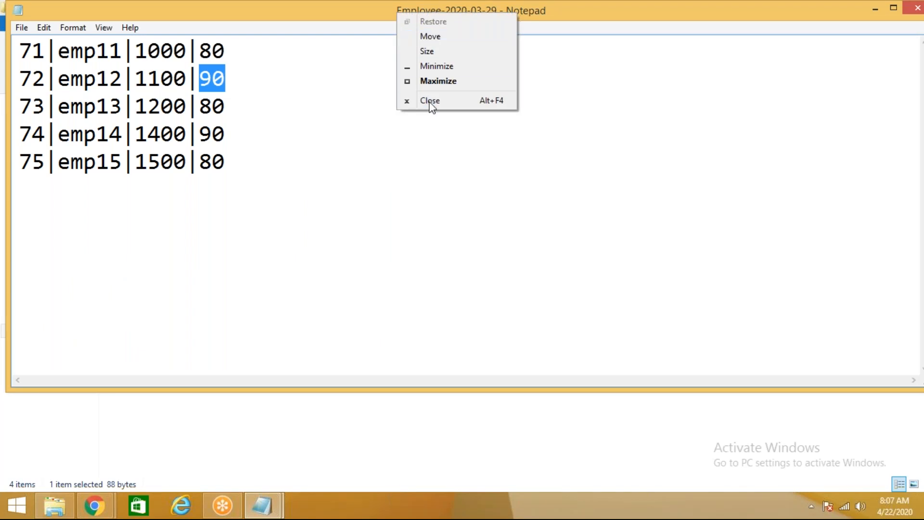
left_click(429, 99)
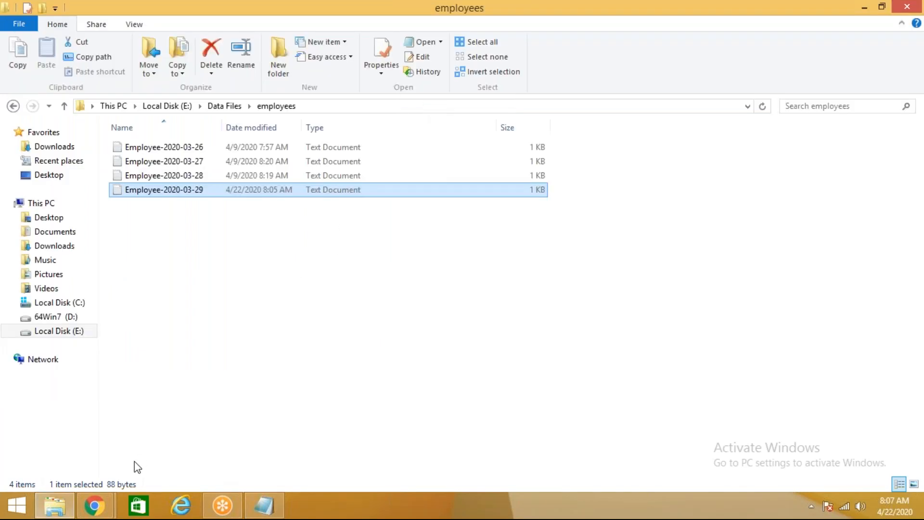
Step: Switch to the development container in the Azure portal in Chrome and open the contents of empl_dept_deptloc.txt in the datafiles folder
mouse_move(95, 505)
left_click(246, 395)
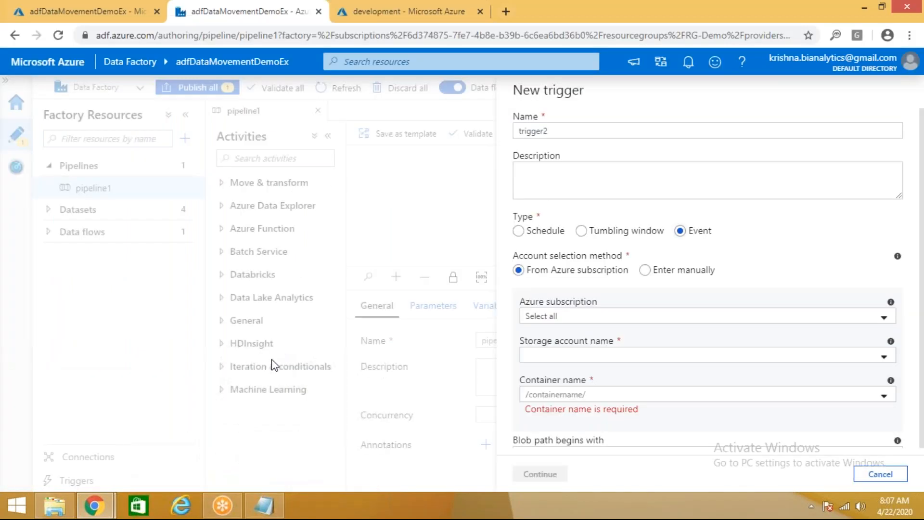
left_click(380, 9)
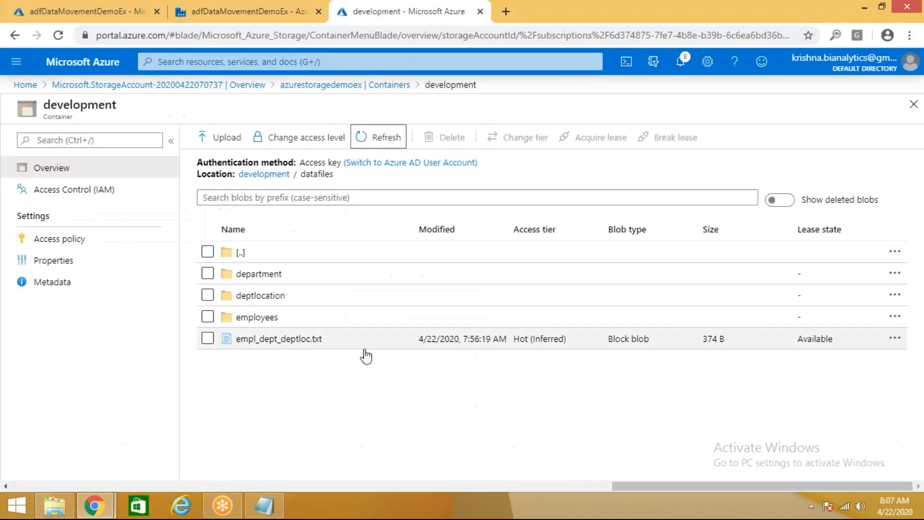
left_click(303, 340)
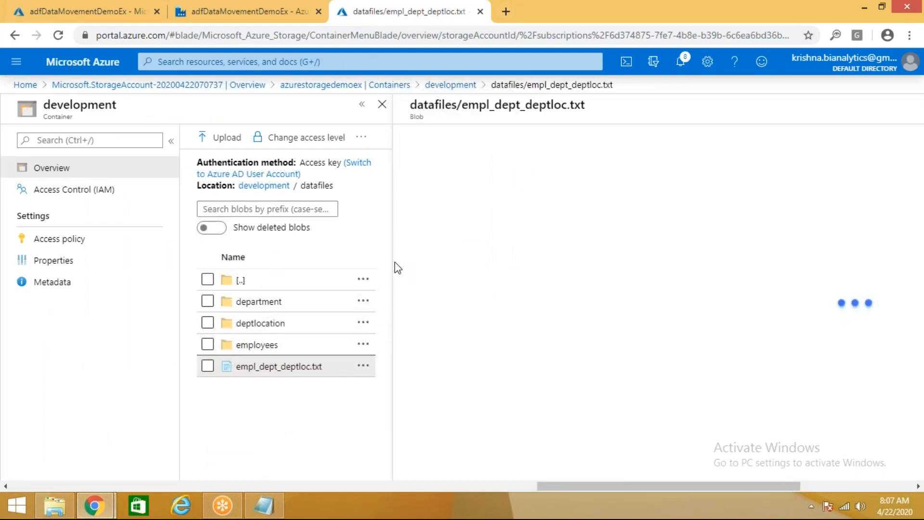
left_click(529, 169)
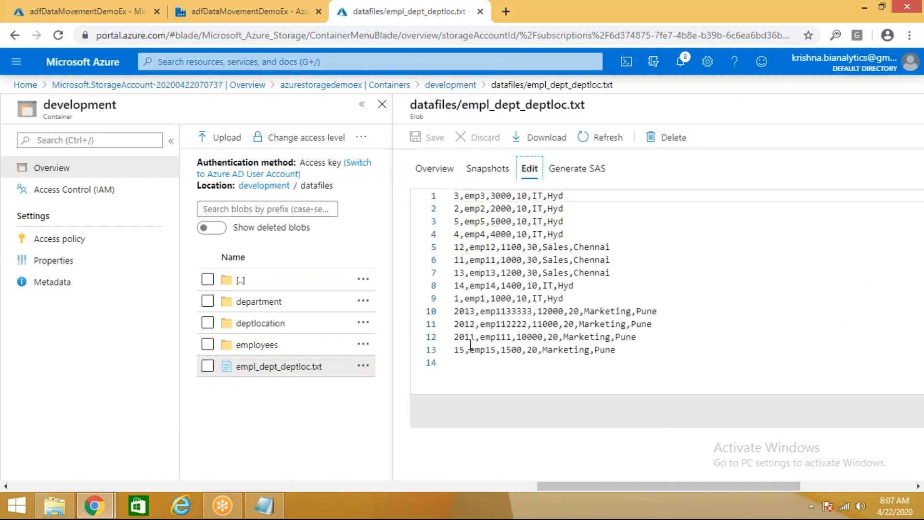
Step: Examine the department numbers, names and locations in the rows of empl_dept_deptloc.txt, and close the blob
left_click_drag(628, 352, 454, 208)
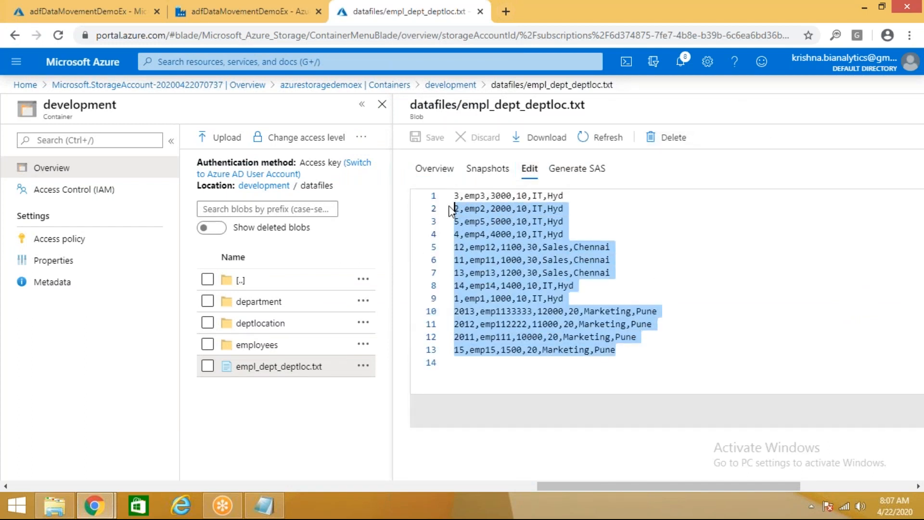
left_click(490, 197)
double_click(522, 196)
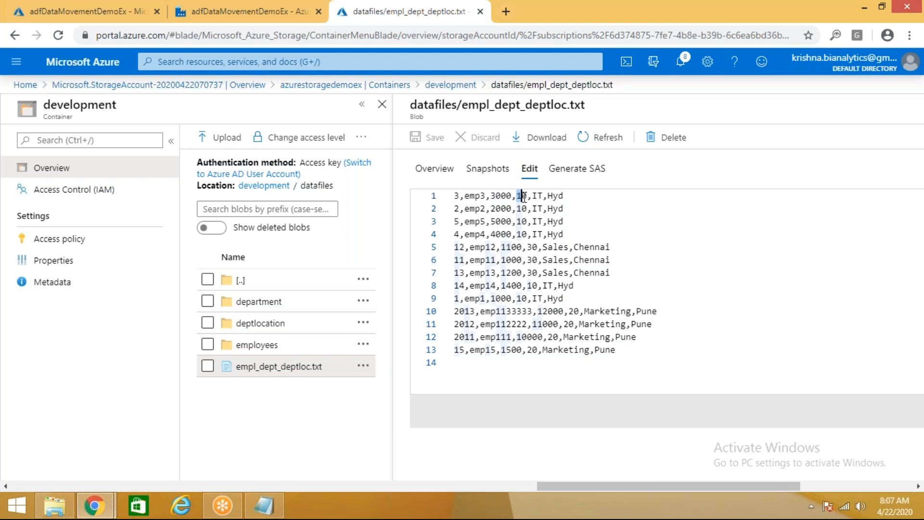
double_click(531, 247)
left_click(573, 247)
double_click(591, 247)
double_click(574, 311)
left_click(616, 311)
double_click(616, 311)
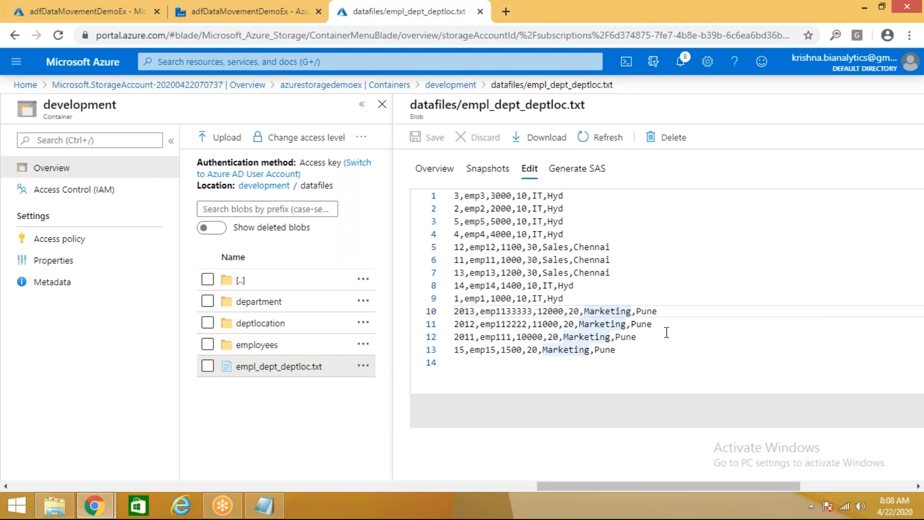
left_click(666, 333)
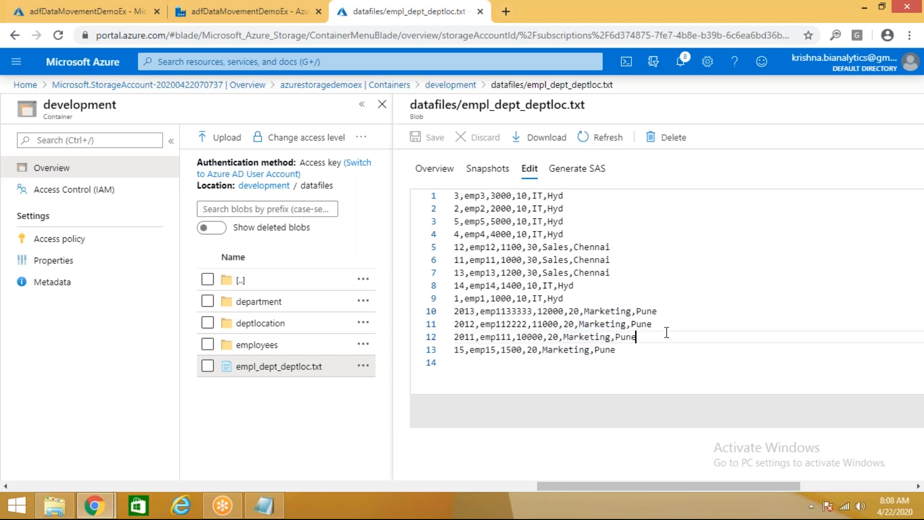
left_click_drag(766, 488, 875, 488)
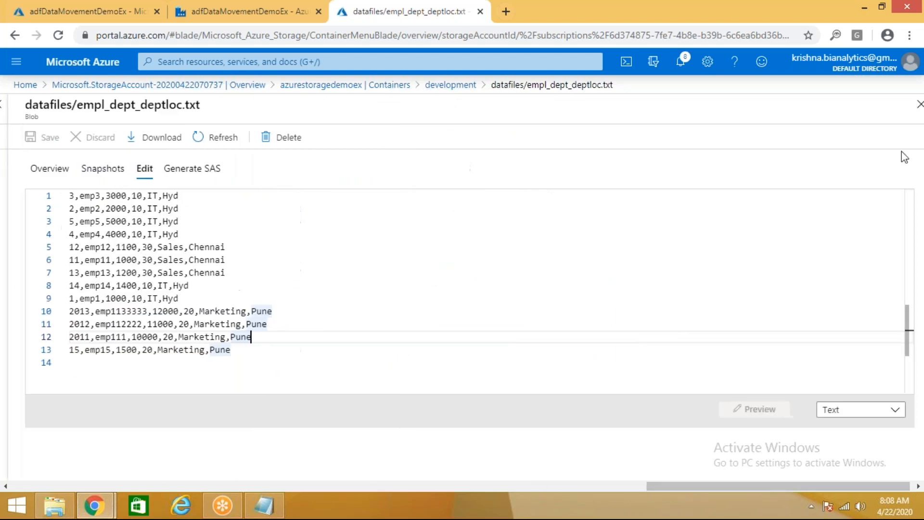
left_click(917, 105)
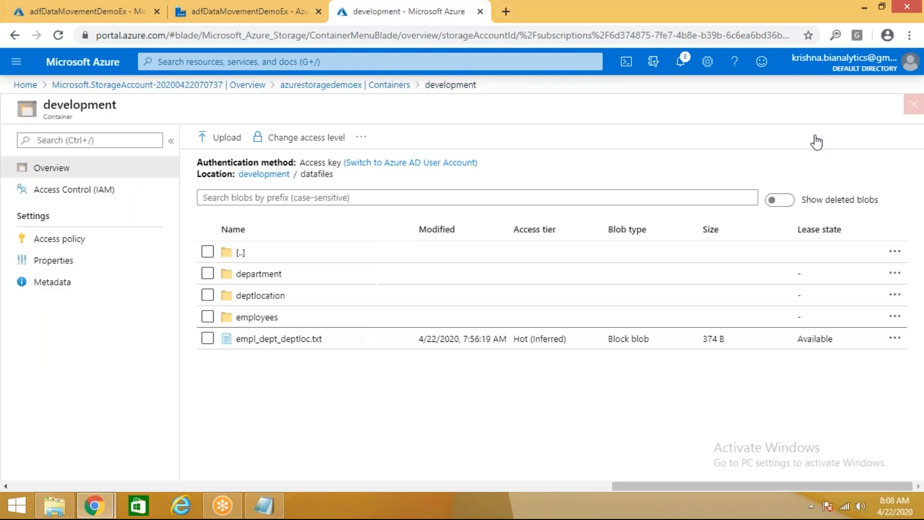
Step: Upload the local dept.txt from Data Files to the datafiles/department folder, overwriting the existing file
left_click(241, 274)
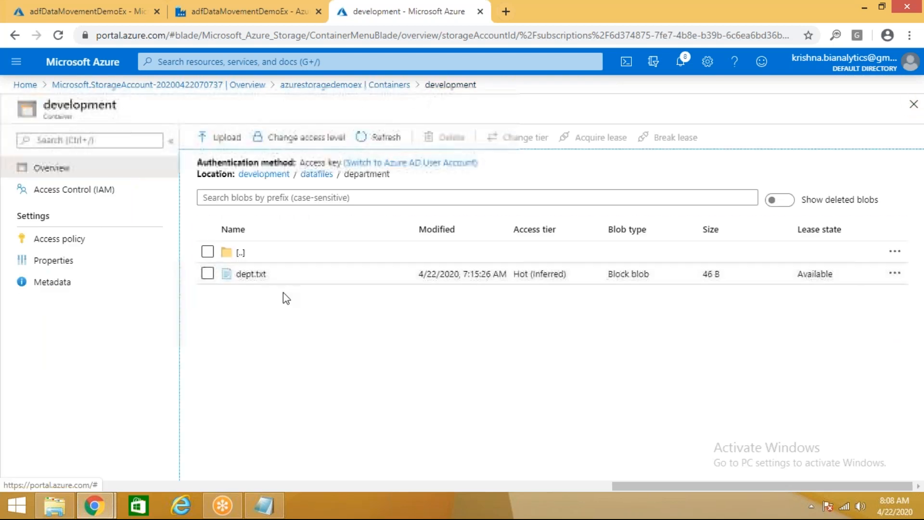
left_click(223, 139)
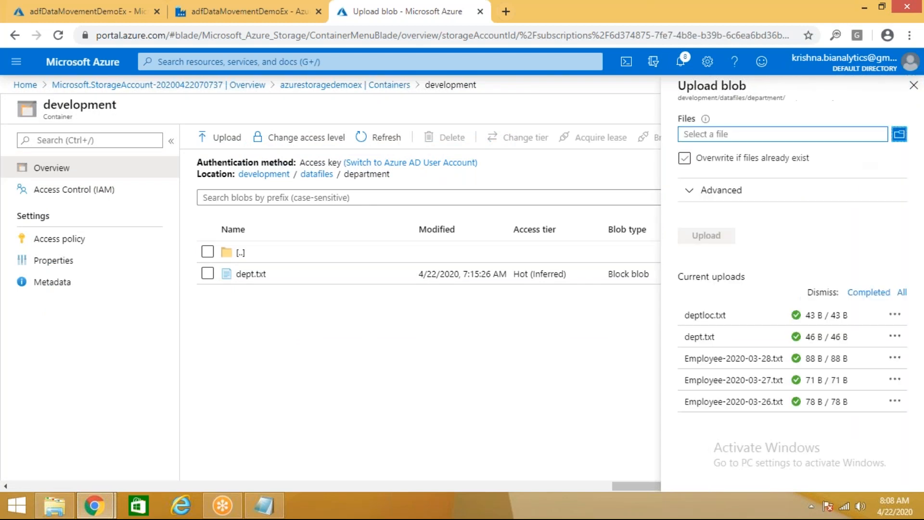
left_click(900, 133)
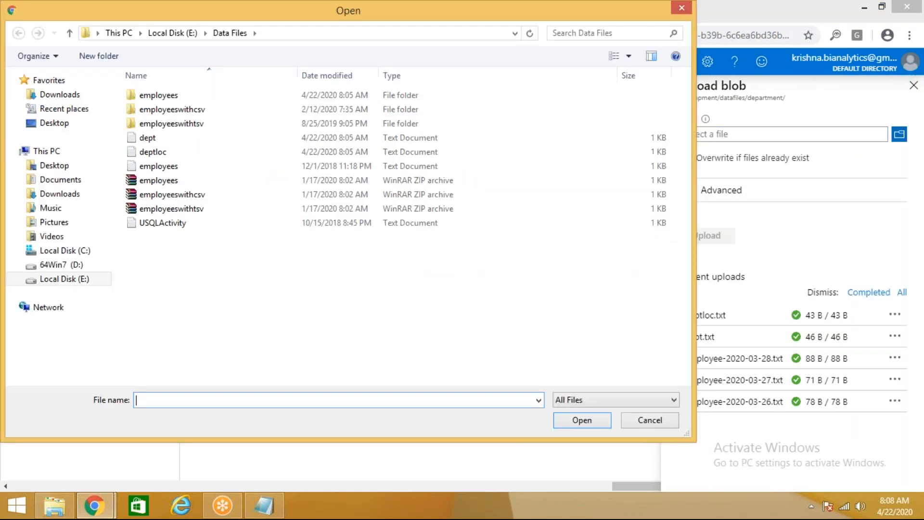
double_click(169, 143)
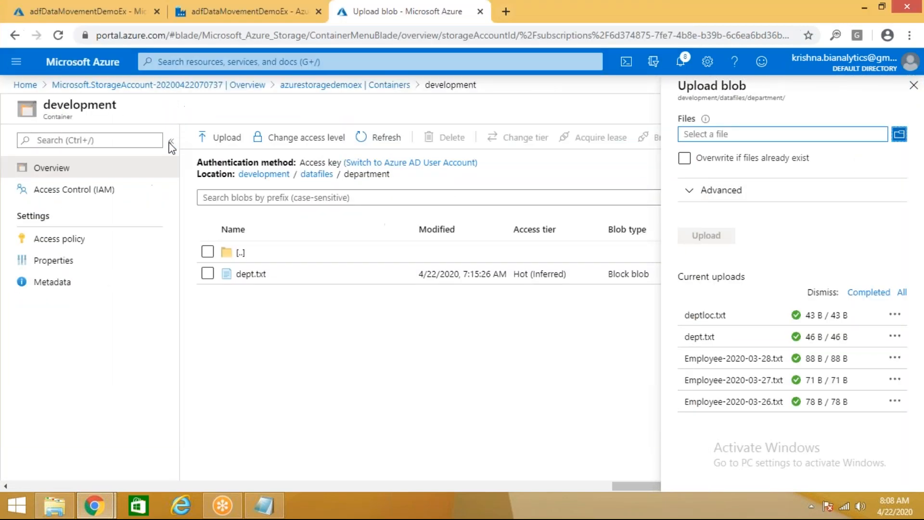
left_click(684, 172)
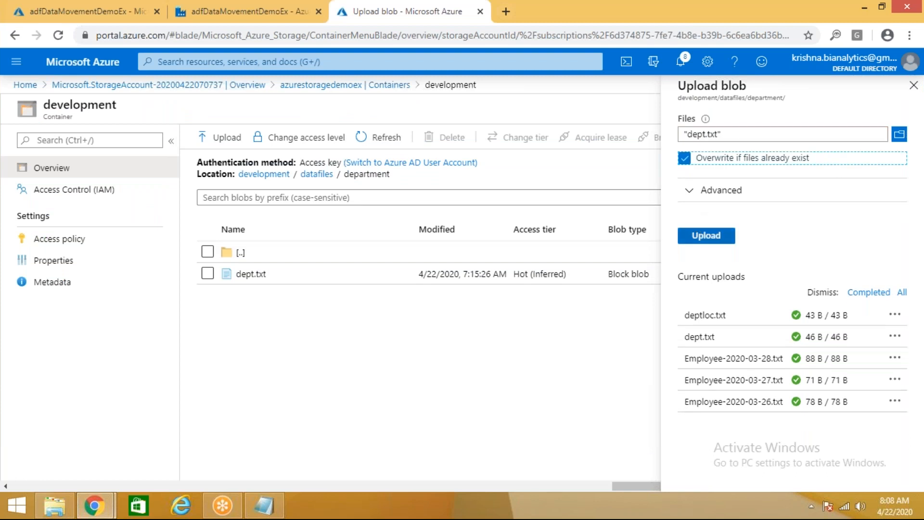
left_click(706, 235)
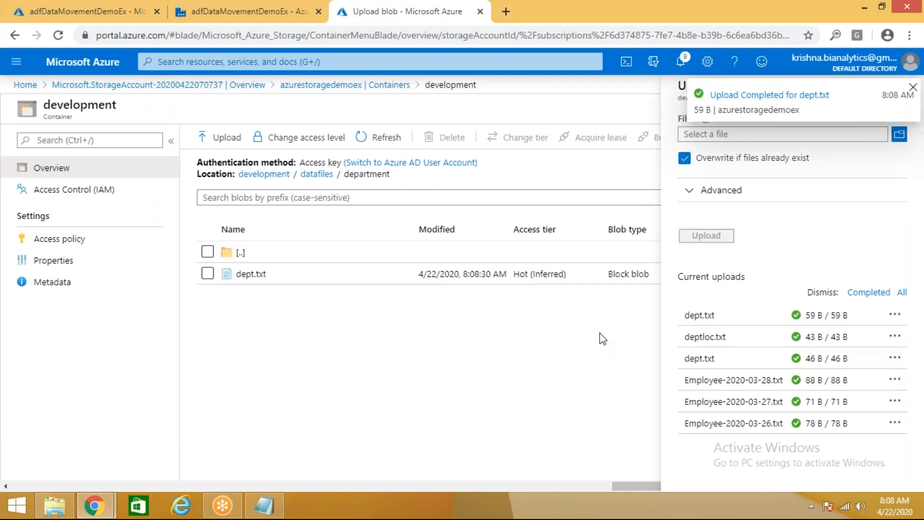
left_click(914, 90)
left_click(913, 91)
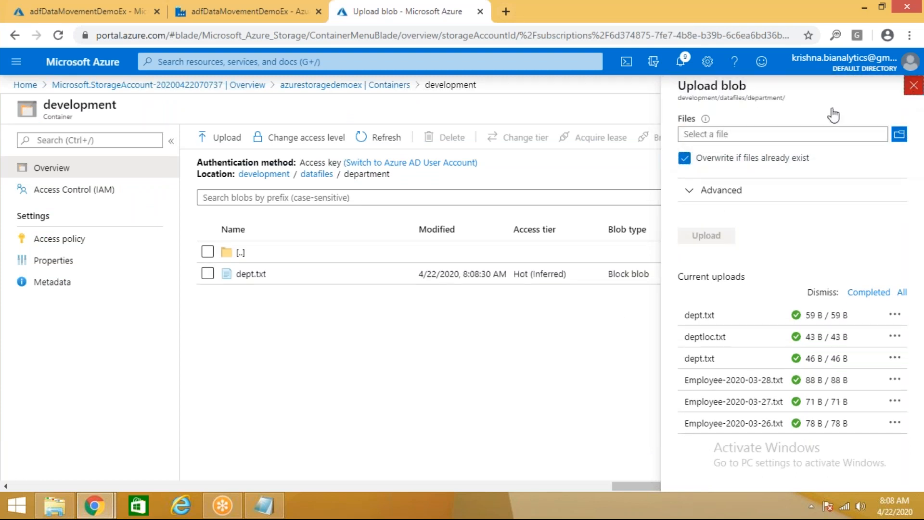
Step: Upload the local deptloc.txt to the datafiles/deptlocation folder, overwriting the existing file
left_click(316, 174)
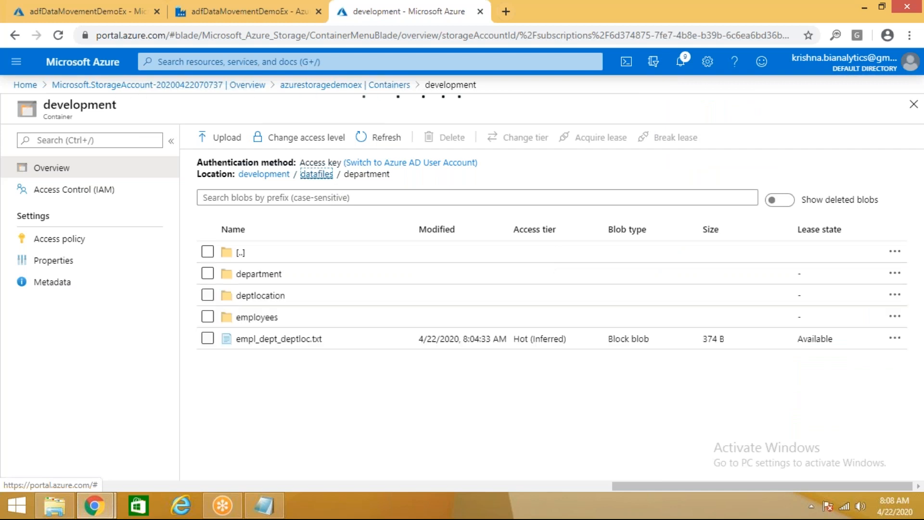
left_click(268, 296)
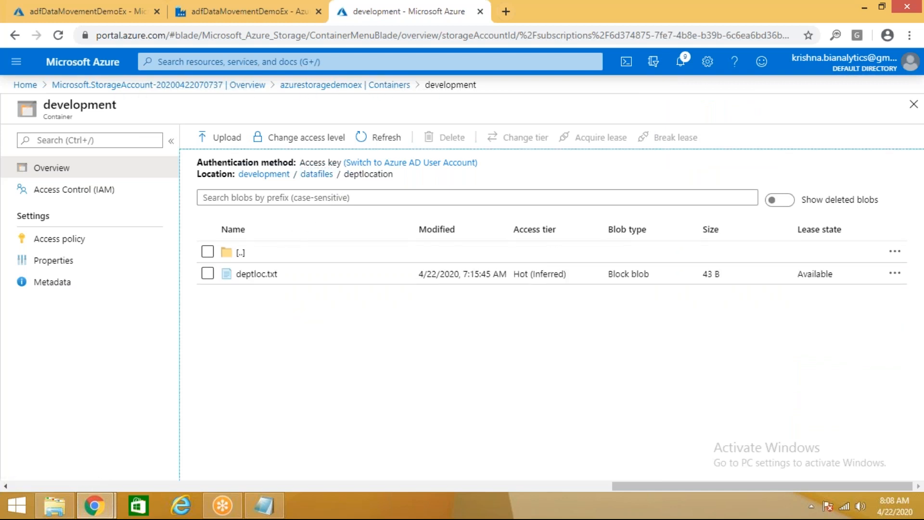
left_click(227, 143)
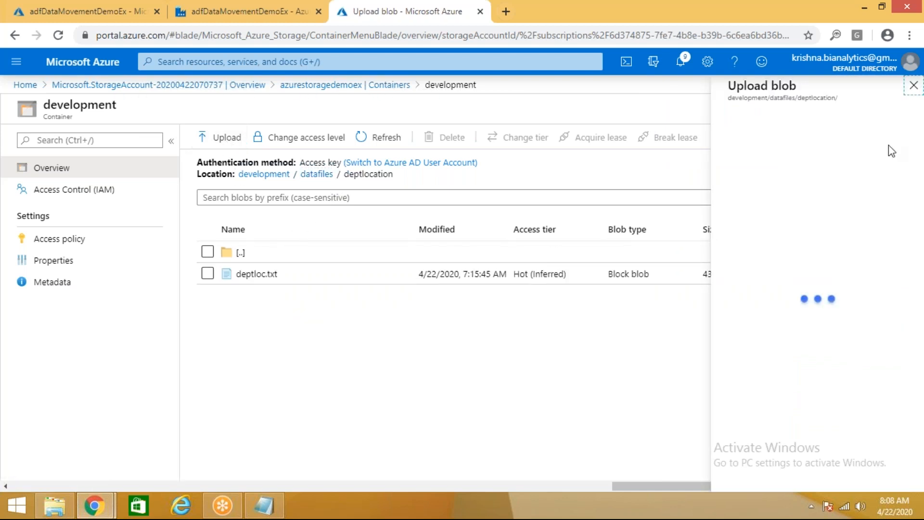
left_click(899, 134)
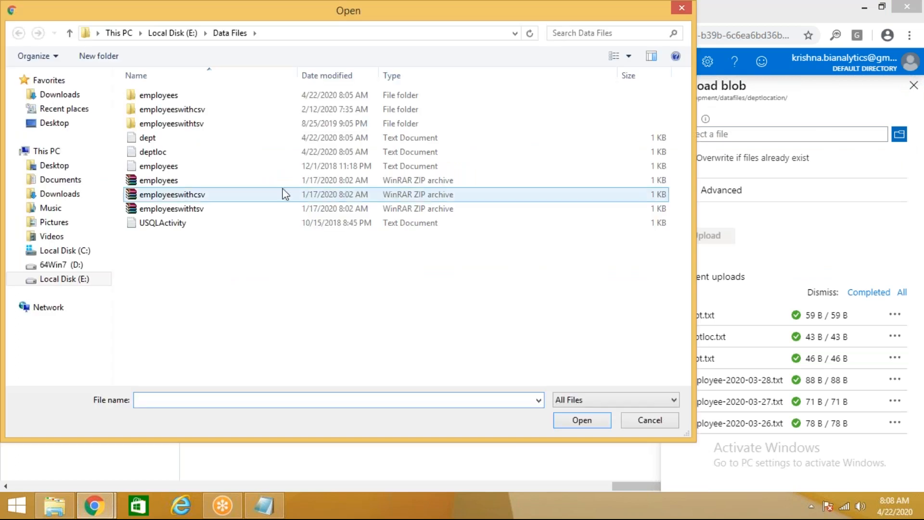
double_click(316, 152)
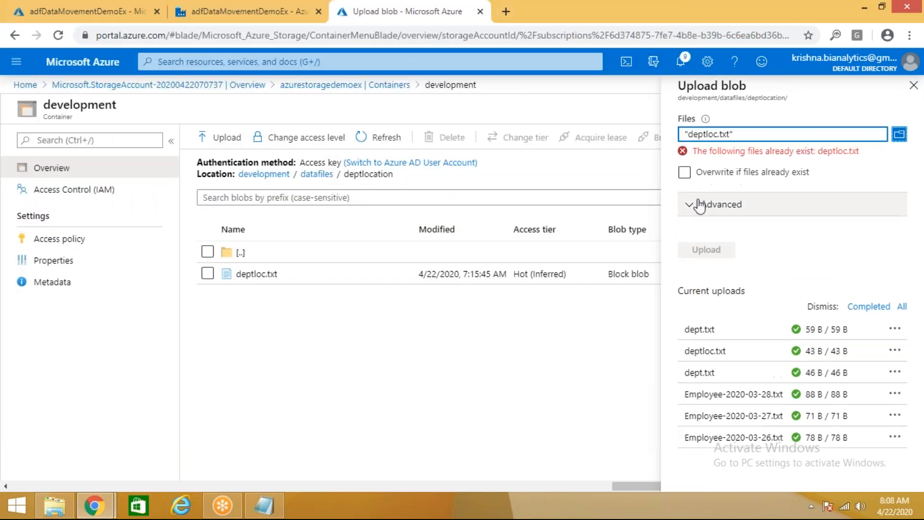
left_click(688, 172)
left_click(704, 239)
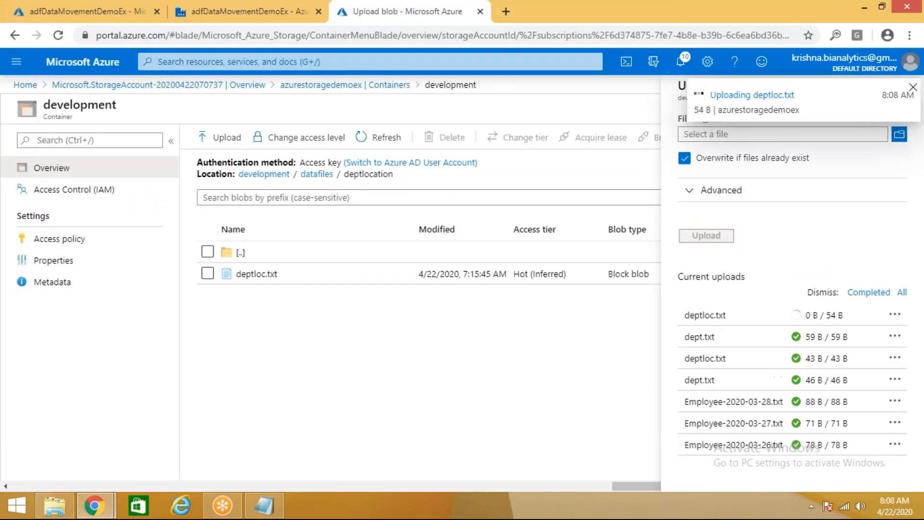
left_click(914, 87)
left_click(913, 86)
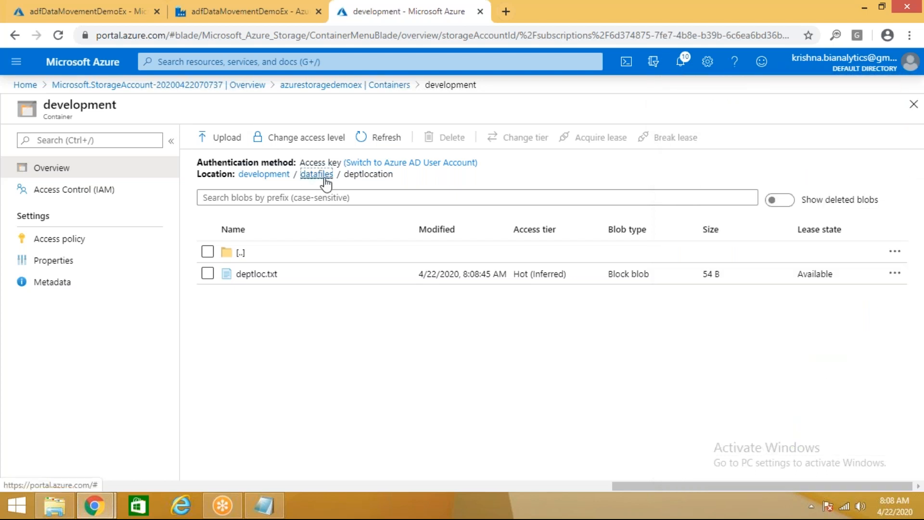
Step: Upload Employee-2020-03-26 through Employee-2020-03-29 to datafiles/employees with overwriting enabled, and return to the Data Factory new trigger form
left_click(319, 176)
left_click(273, 318)
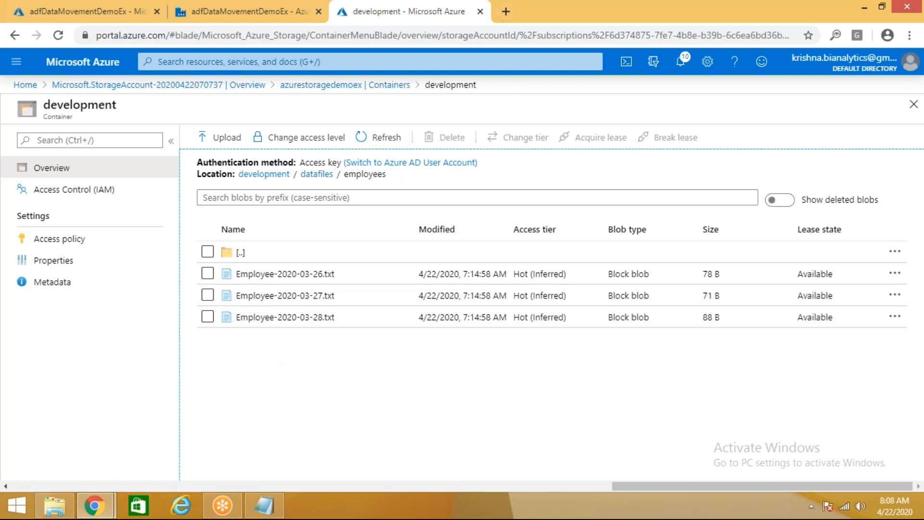
left_click(225, 137)
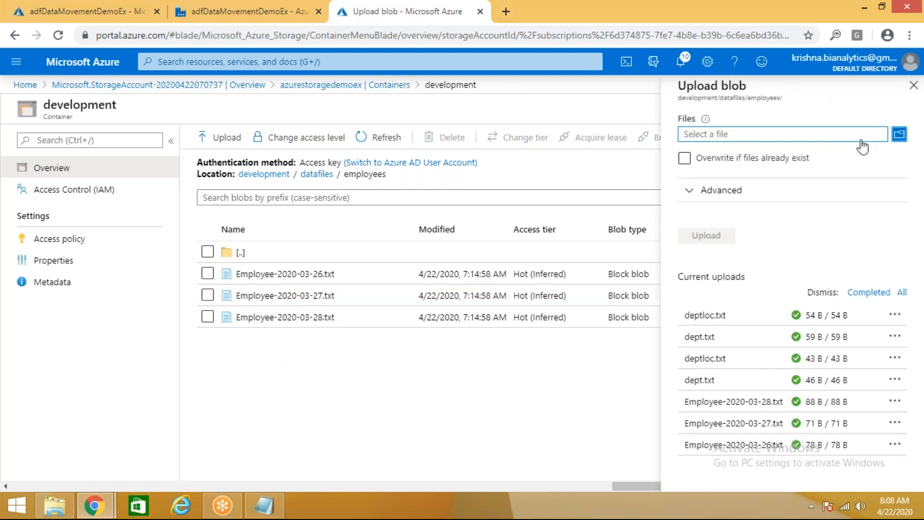
left_click(899, 134)
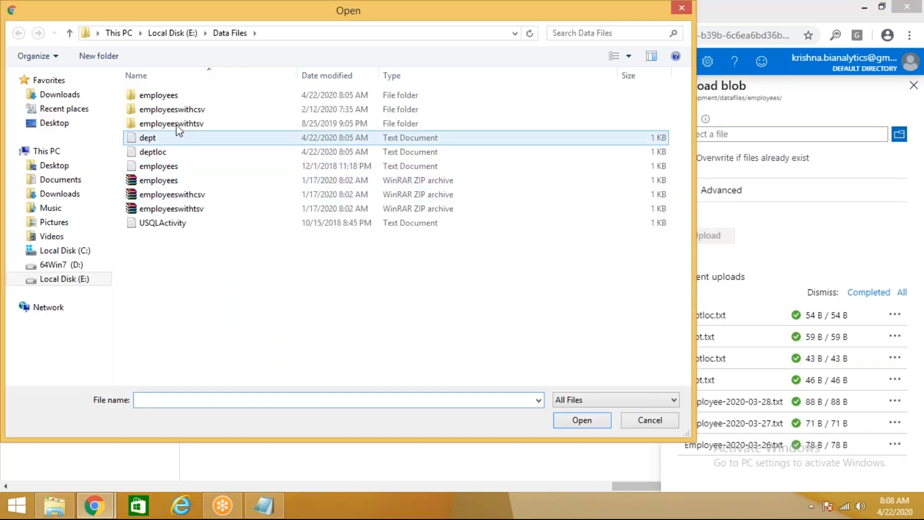
double_click(178, 97)
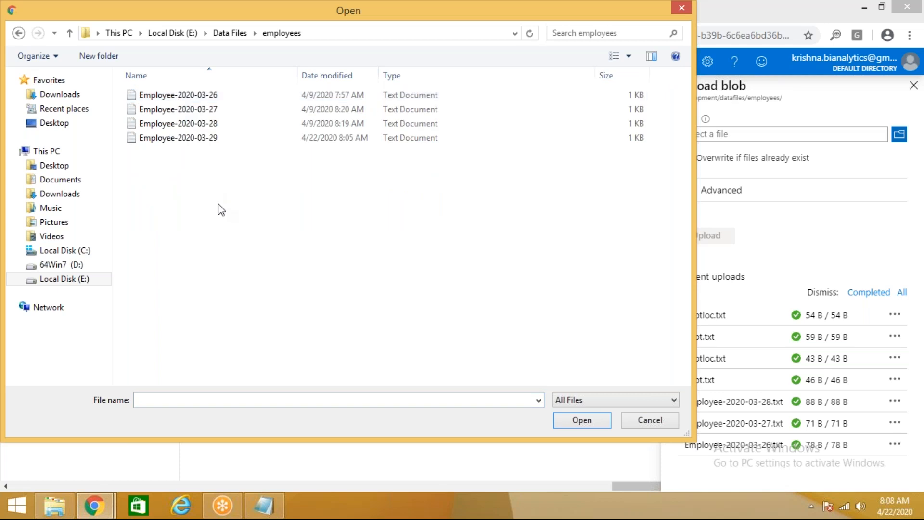
key("ctrl+a")
left_click(568, 420)
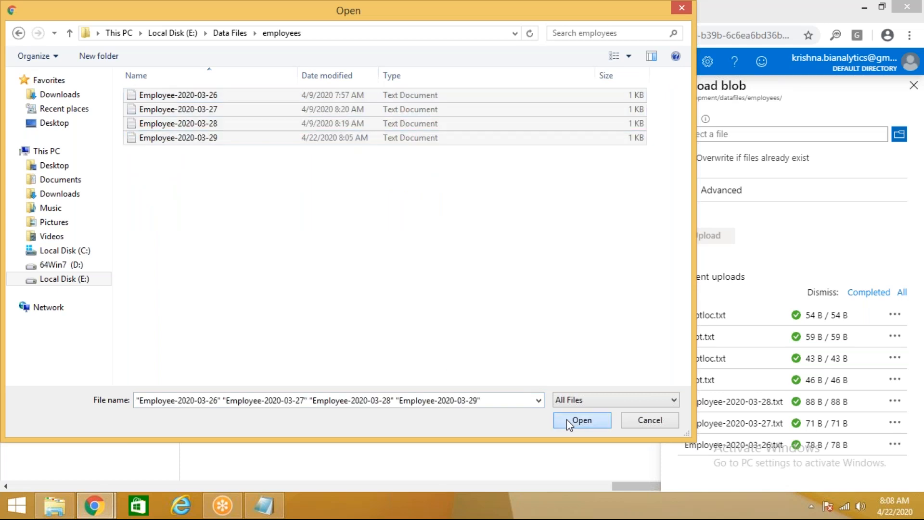
left_click(664, 173)
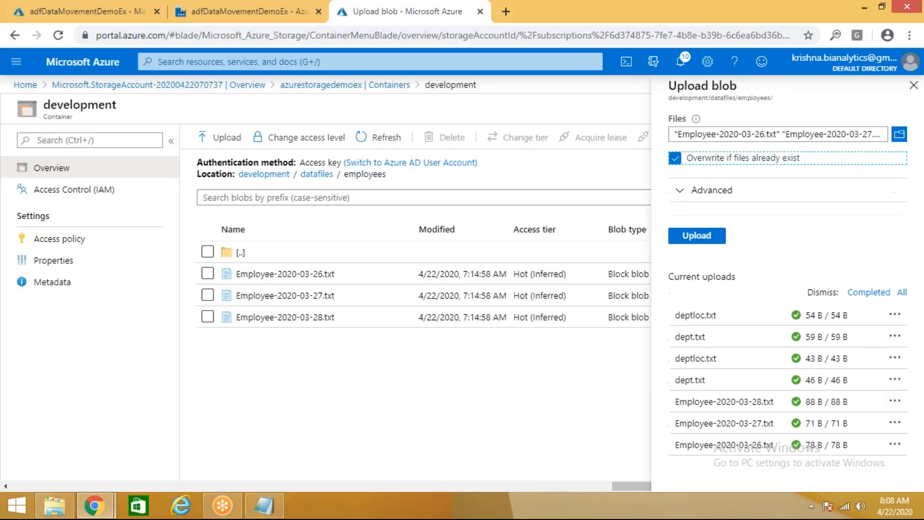
left_click(698, 236)
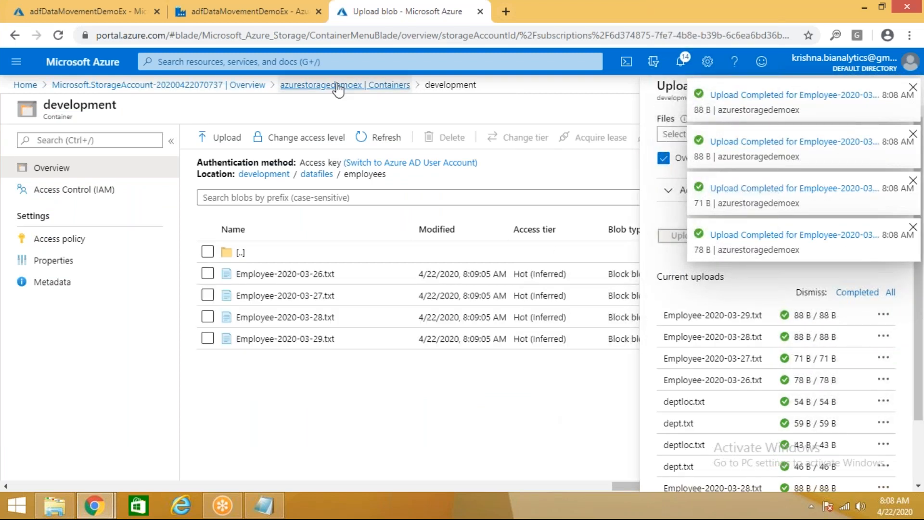
left_click(278, 17)
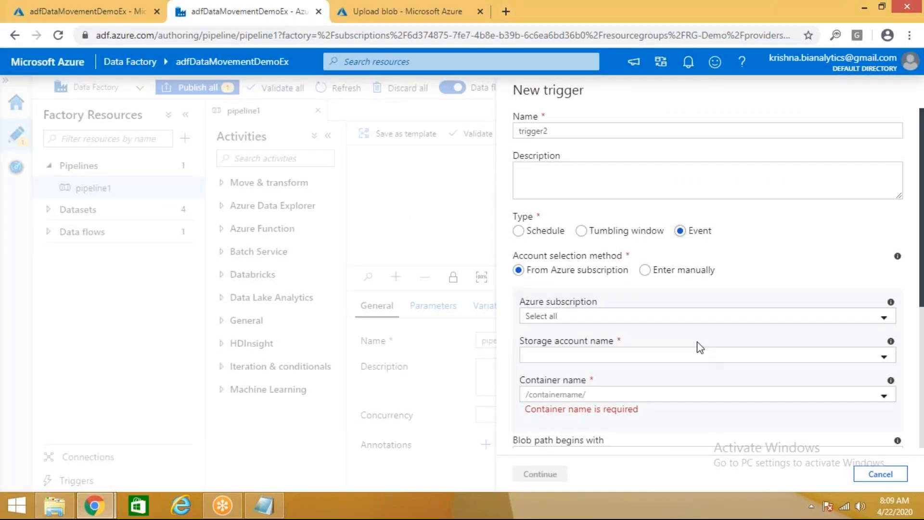
Step: Discard the new trigger form, close the Add triggers pane and open the dataflow1 data flow
left_click(881, 479)
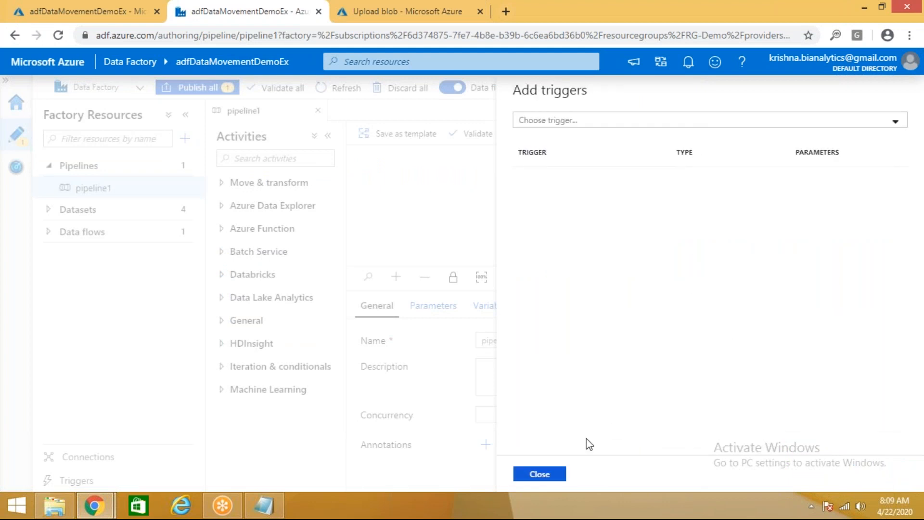
left_click(553, 476)
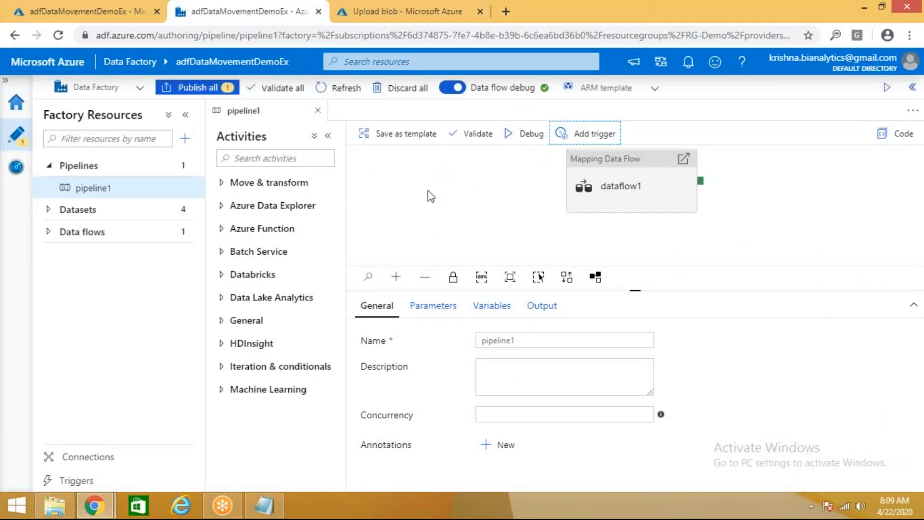
left_click(48, 232)
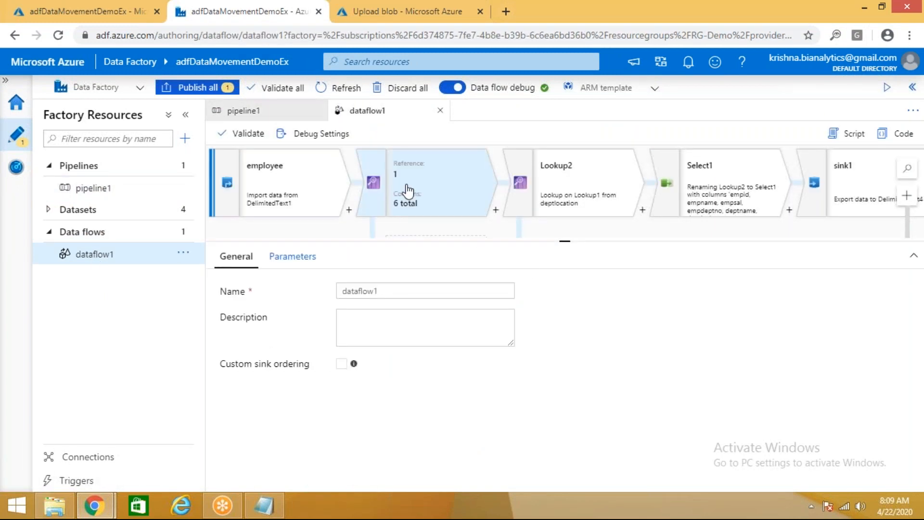
Step: Review the Lookup1 settings in dataflow1 together with the employee, department and deptlocation streams in the graph
left_click(408, 190)
left_click_drag(592, 240, 593, 292)
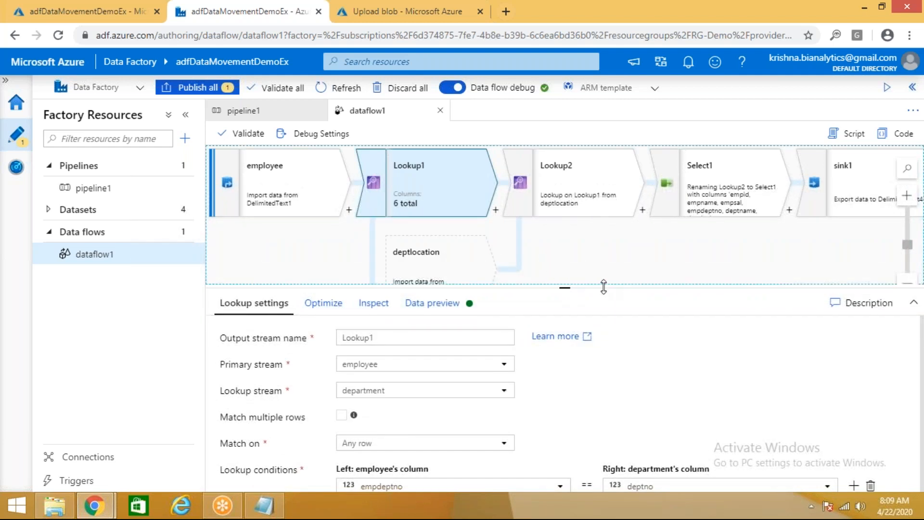
left_click_drag(604, 287, 602, 364)
left_click_drag(300, 340, 310, 309)
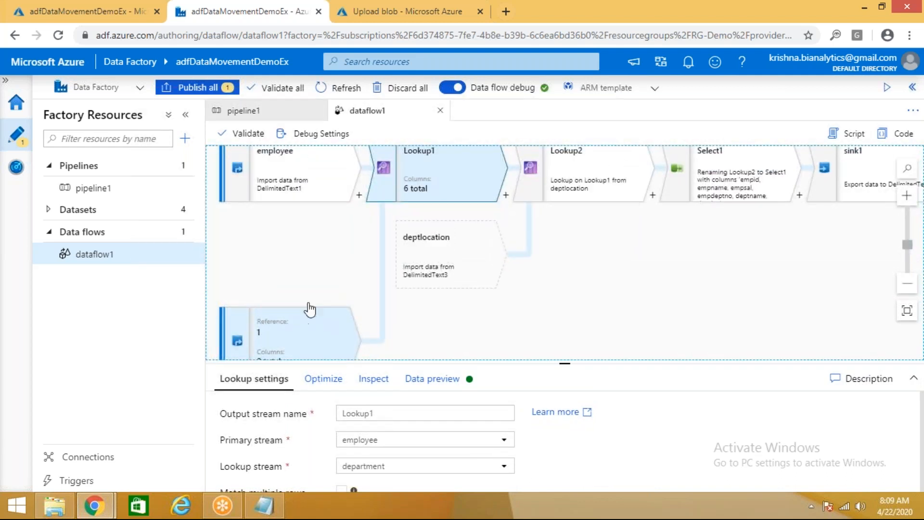
left_click(289, 182)
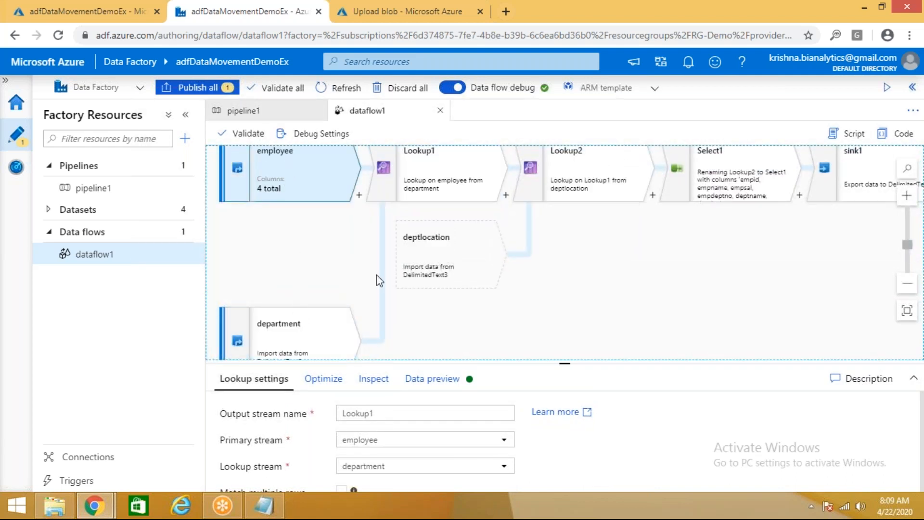
left_click(423, 255)
left_click(427, 188)
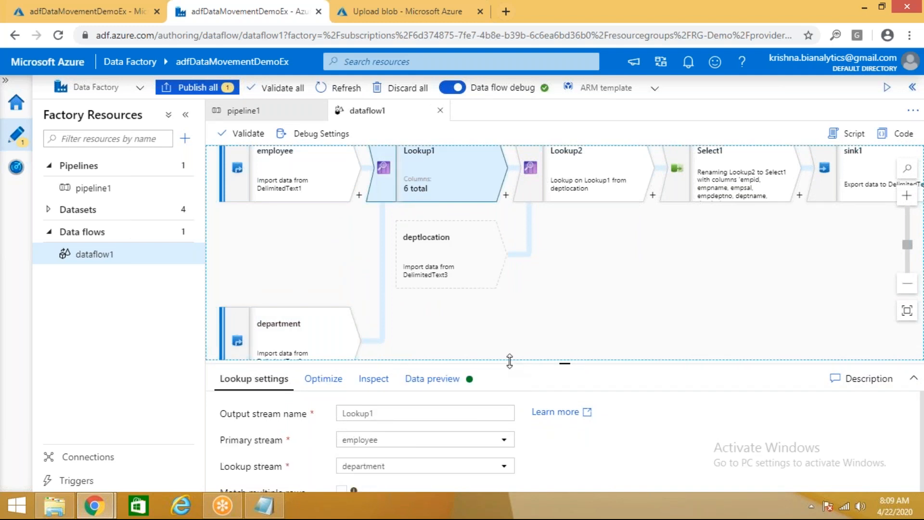
left_click_drag(515, 363, 511, 224)
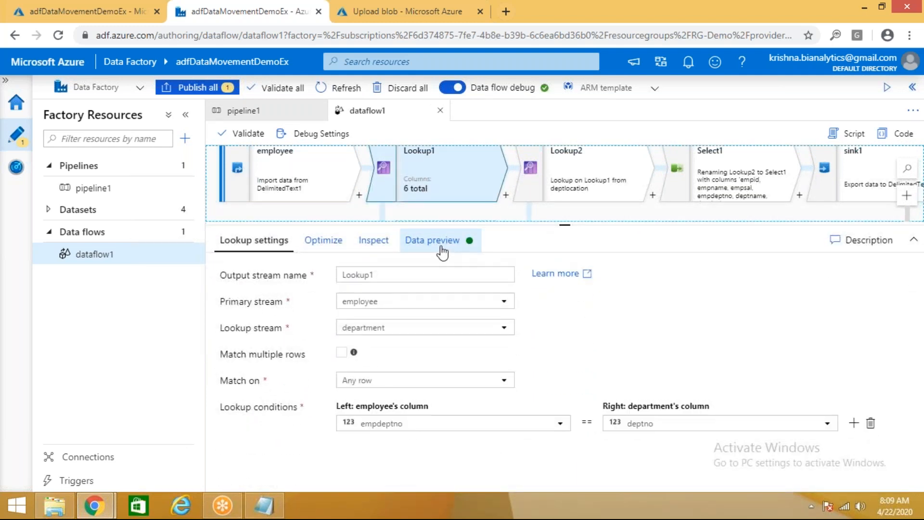
Step: Fetch the data preview for Lookup1 and enlarge the preview area
left_click(442, 251)
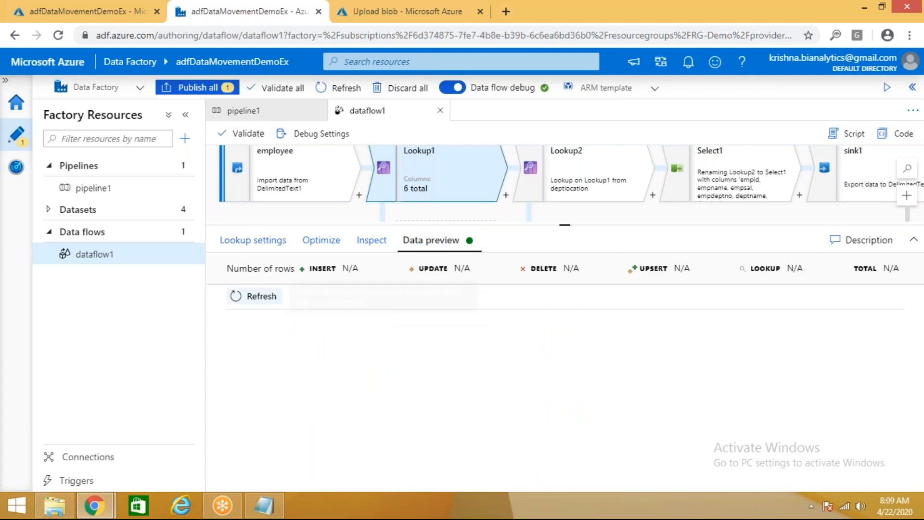
left_click(243, 297)
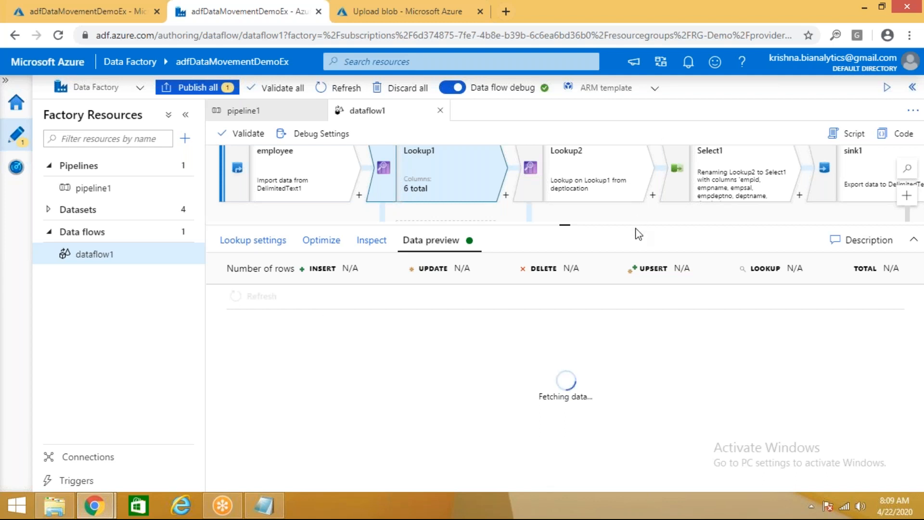
left_click_drag(635, 224, 650, 157)
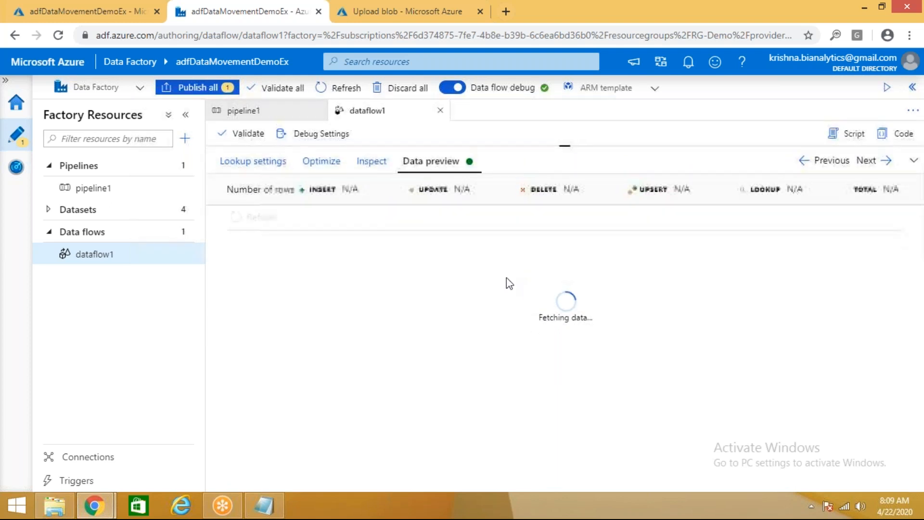
left_click_drag(613, 147, 614, 162)
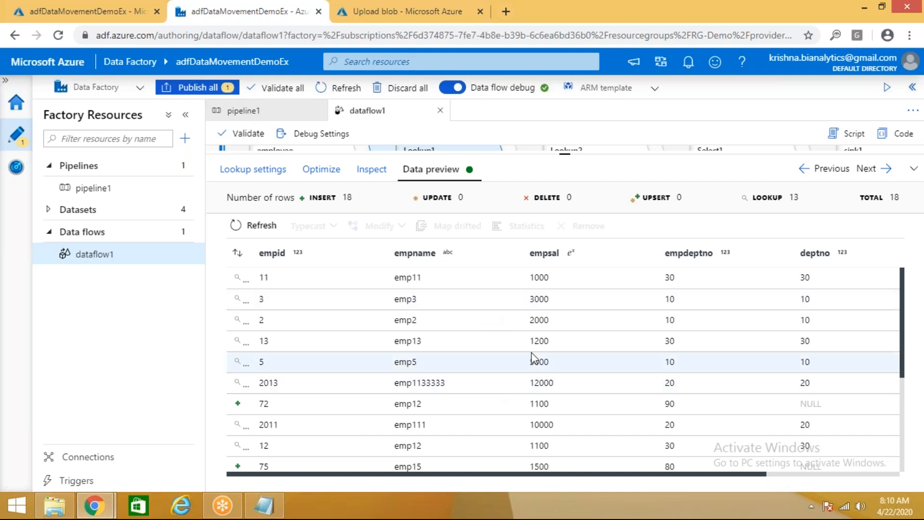
Step: Compare the empdeptno, deptno and deptname values across the rows of the Lookup1 preview, particularly for departments 80 and 90
scroll(534, 361, "down", 2)
double_click(670, 336)
double_click(810, 336)
left_click_drag(752, 475, 867, 474)
double_click(794, 337)
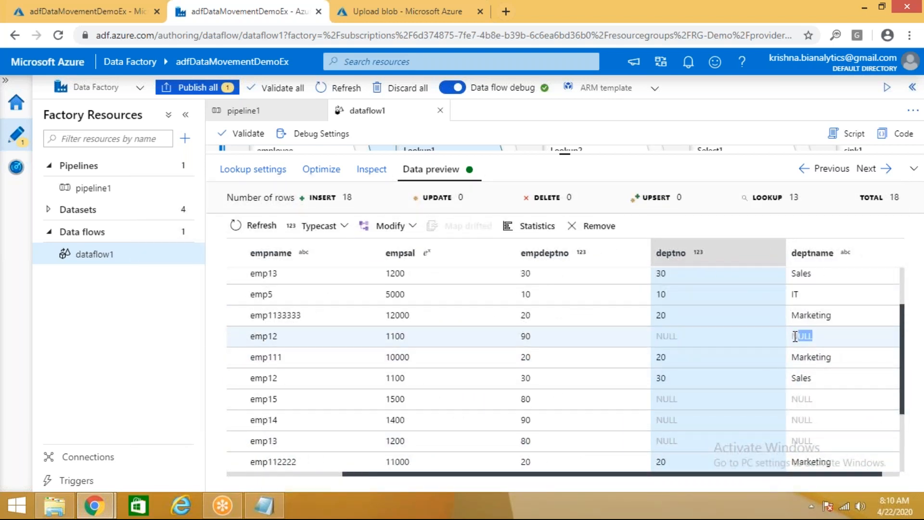
double_click(523, 401)
double_click(650, 401)
left_click_drag(799, 399, 820, 395)
scroll(820, 396, "down", 3)
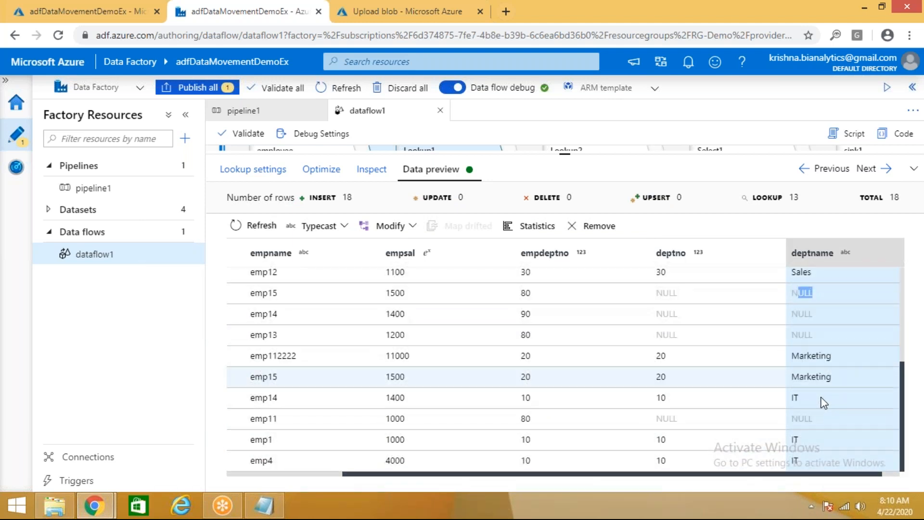
double_click(666, 419)
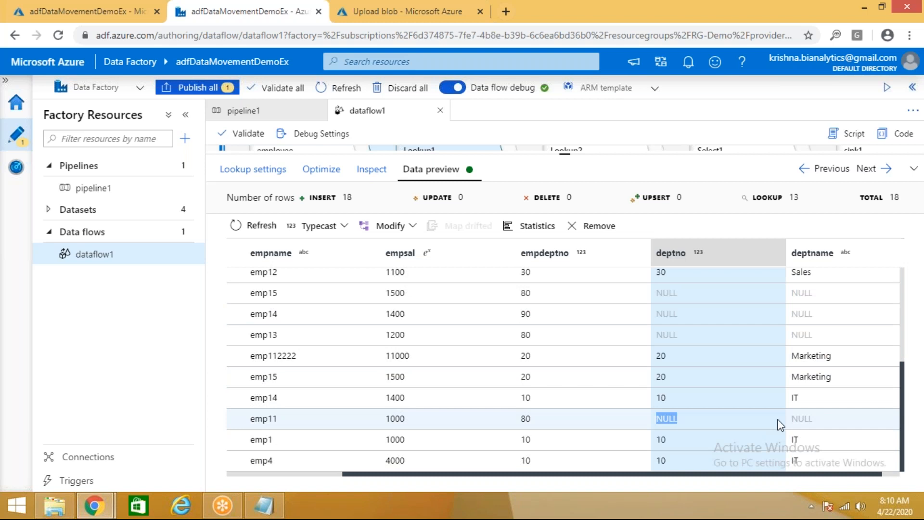
double_click(802, 418)
scroll(813, 418, "up", 5)
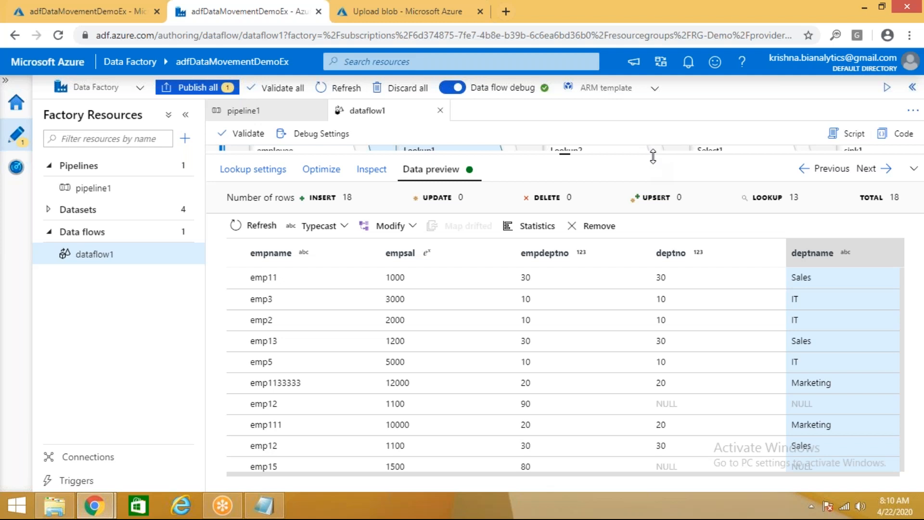
Step: Move on to Lookup2 and review its settings and how Lookup1 and deptlocation feed into it
left_click(868, 170)
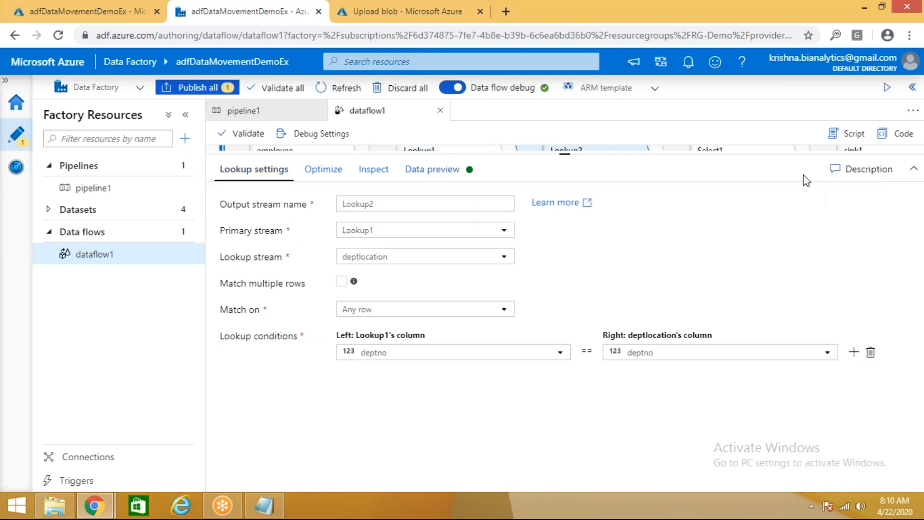
left_click_drag(636, 153, 637, 299)
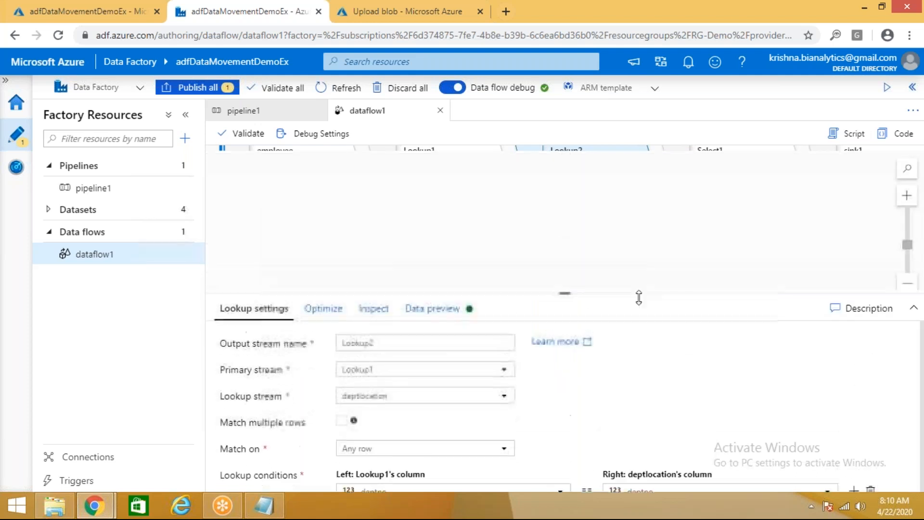
left_click(632, 259)
left_click(584, 188)
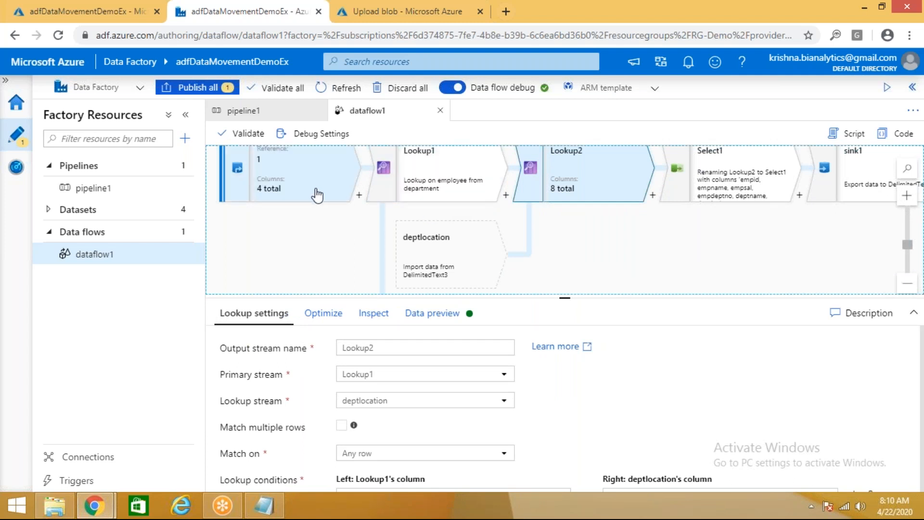
scroll(306, 272, "down", 2)
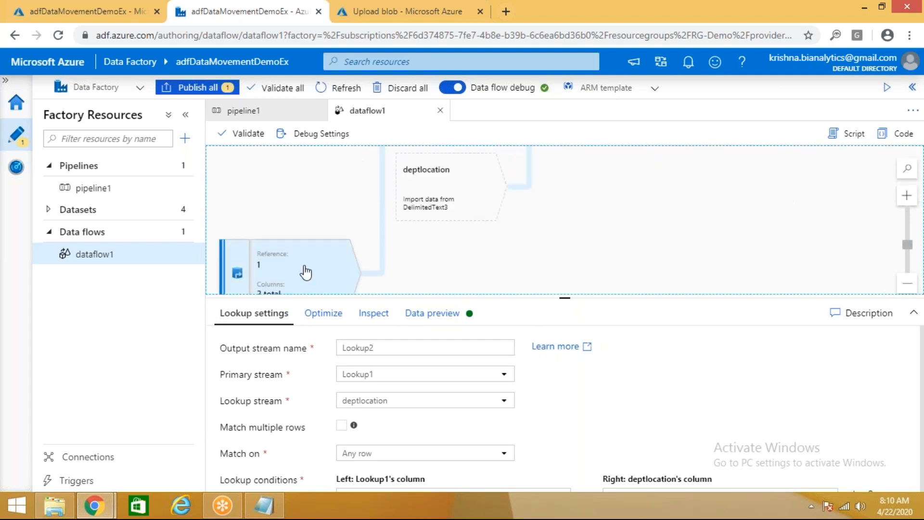
scroll(306, 272, "up", 2)
left_click(432, 233)
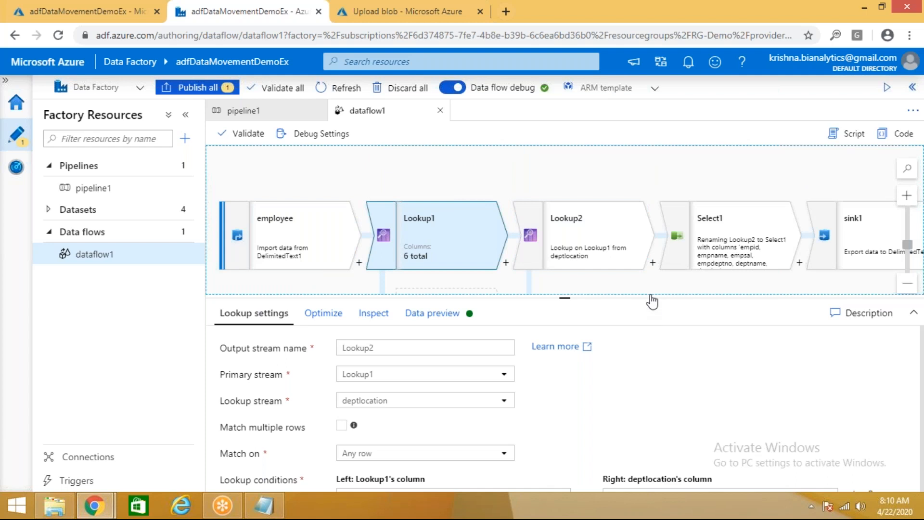
left_click_drag(655, 299, 640, 350)
left_click(597, 241)
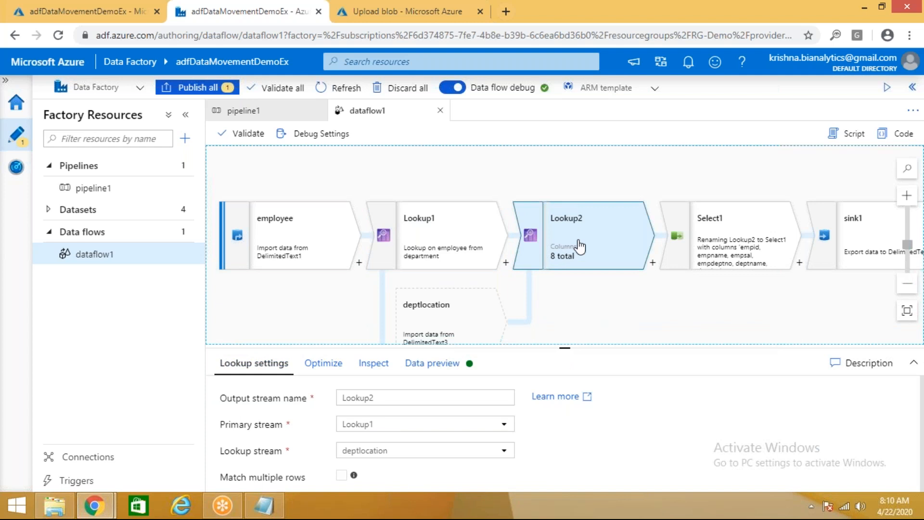
Step: Fetch the data preview for Lookup2 in an enlarged preview area
left_click_drag(612, 345, 629, 210)
left_click(446, 238)
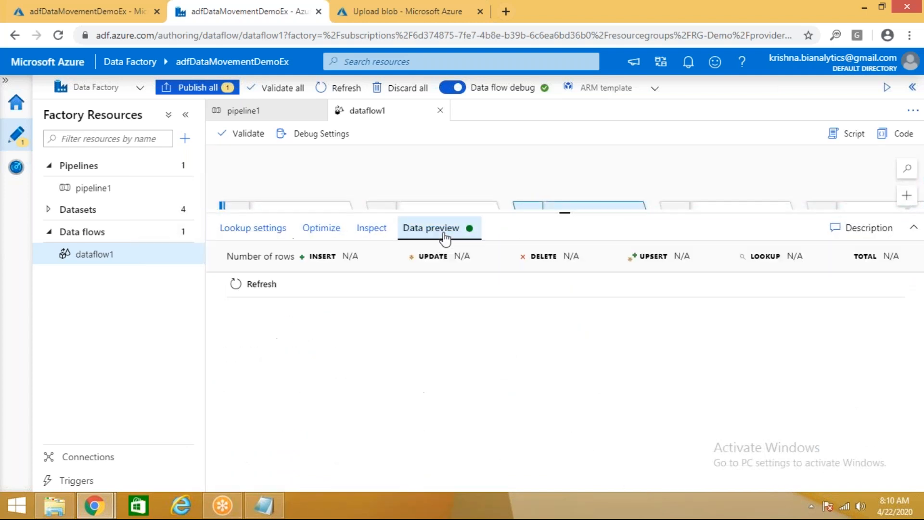
left_click_drag(648, 195, 654, 157)
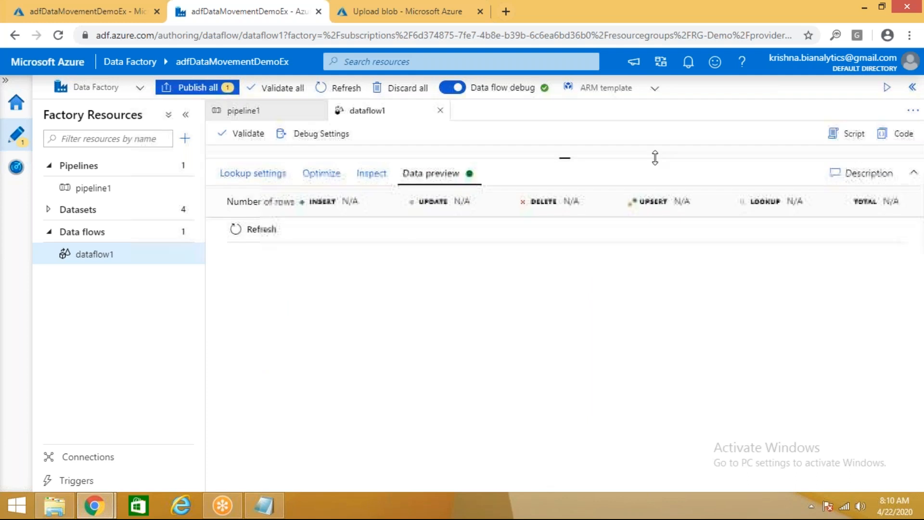
left_click(264, 222)
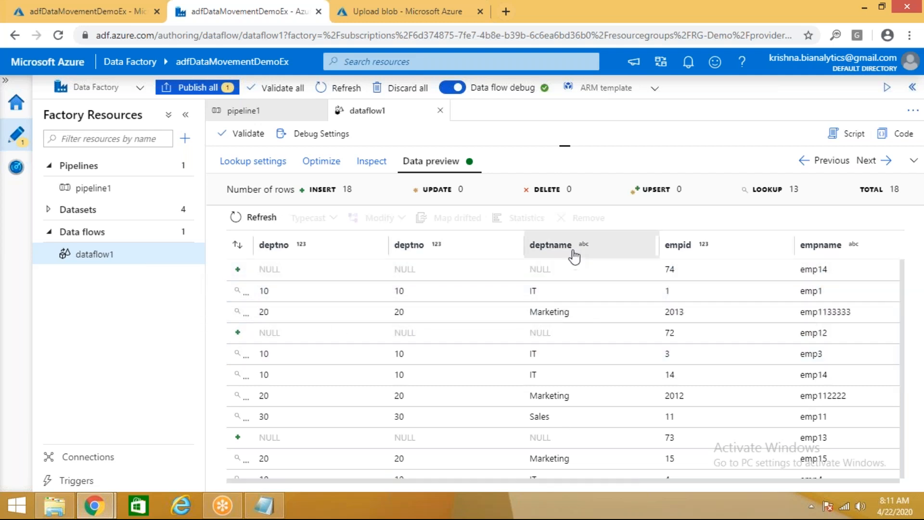
Step: Compare empdeptno with deptloc in the Lookup2 preview rows, particularly for departments 80 and 90
left_click_drag(552, 481, 813, 490)
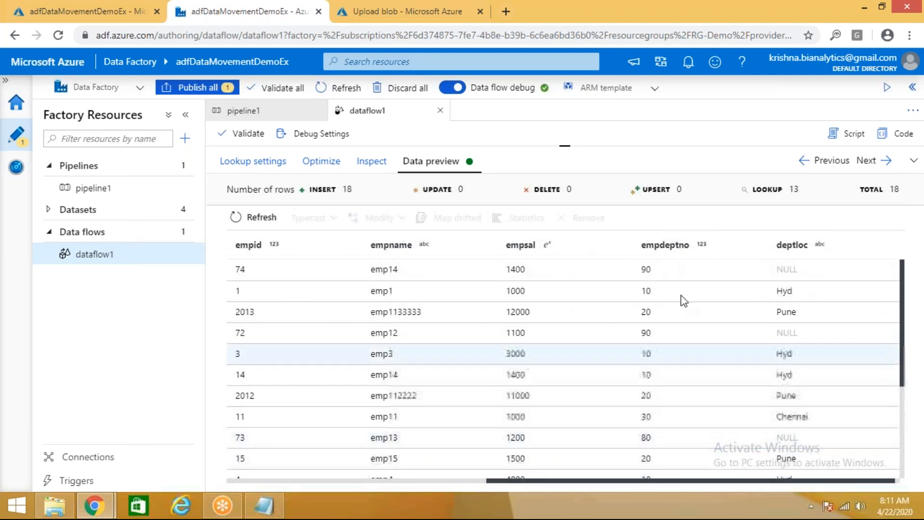
double_click(646, 269)
left_click_drag(783, 268, 811, 277)
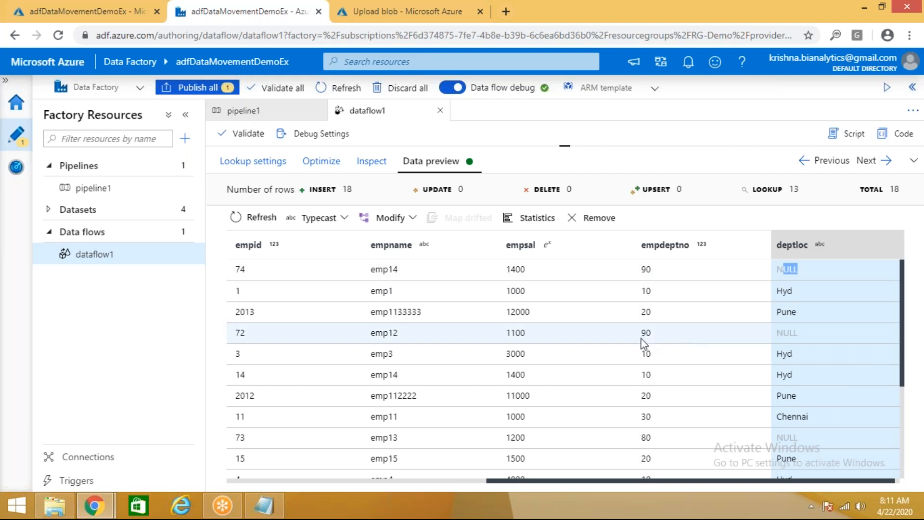
double_click(644, 439)
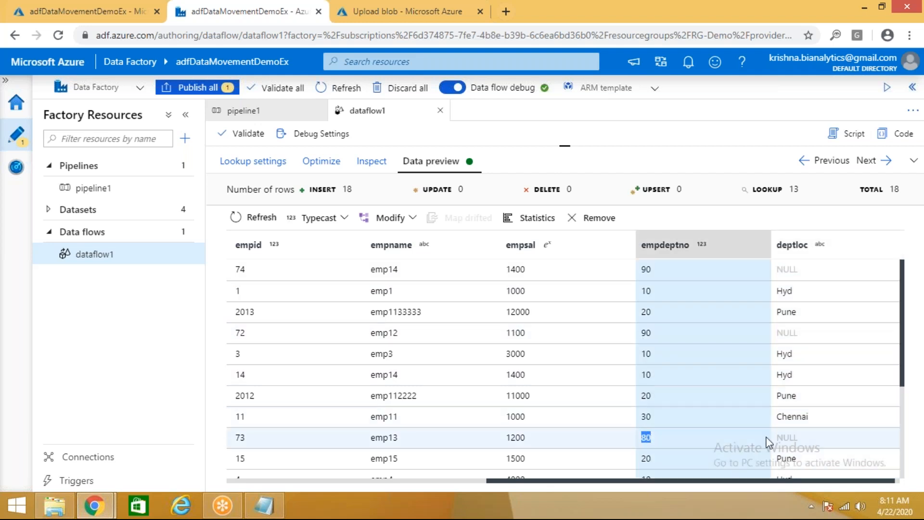
left_click_drag(777, 437, 799, 438)
scroll(865, 355, "down", 3)
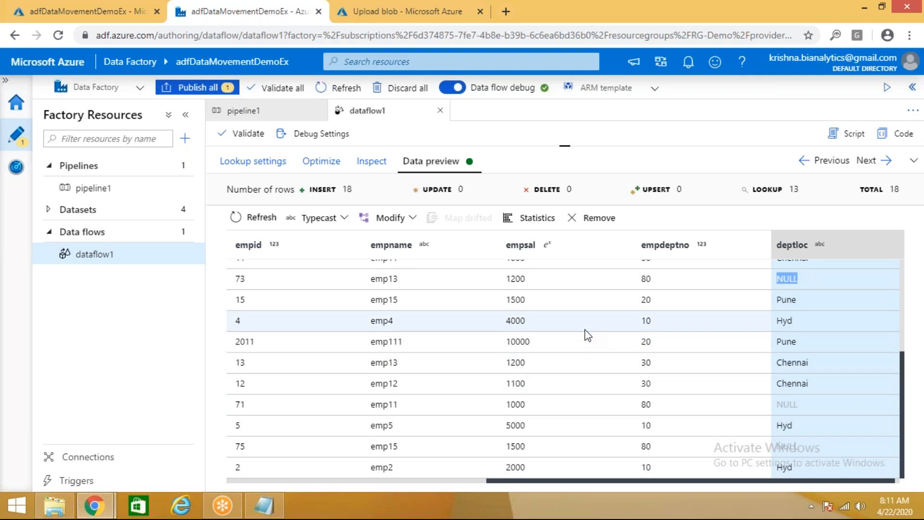
Step: Select the Select1 transformation and review its input column mappings from Lookup2
left_click_drag(621, 176, 711, 314)
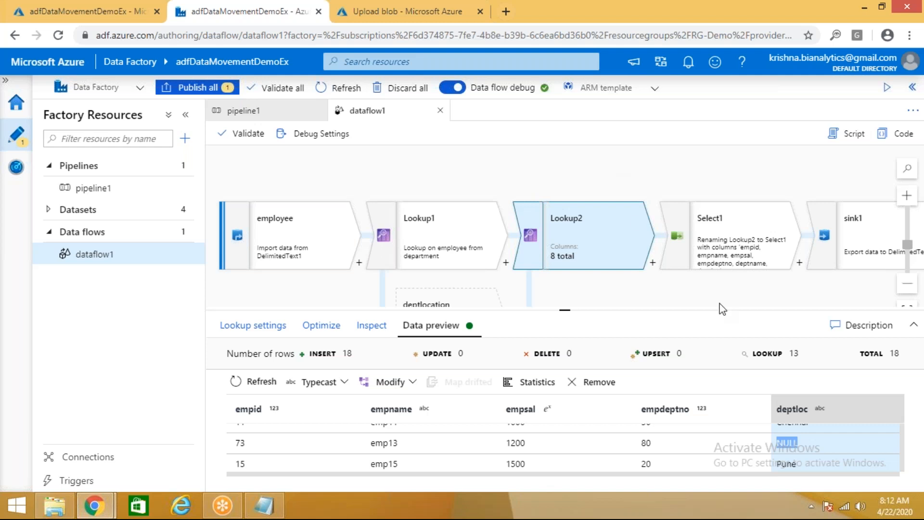
left_click(736, 250)
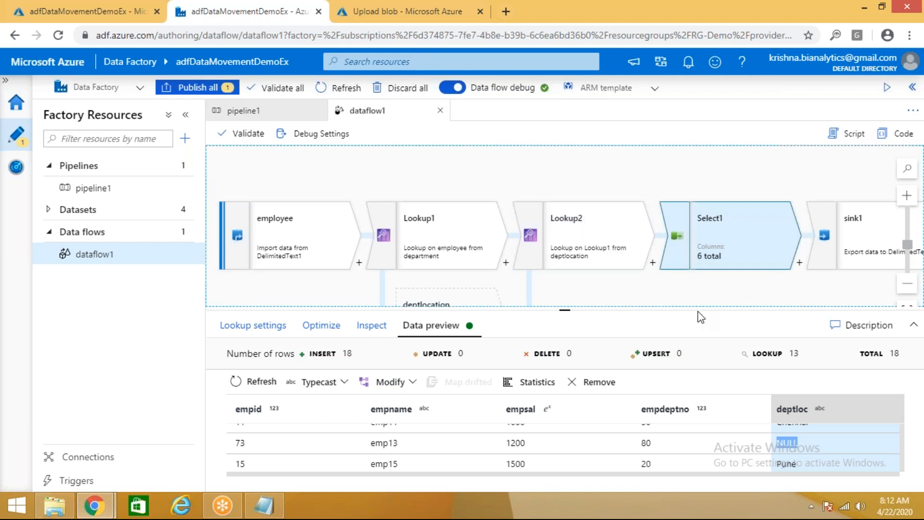
left_click_drag(714, 310, 715, 233)
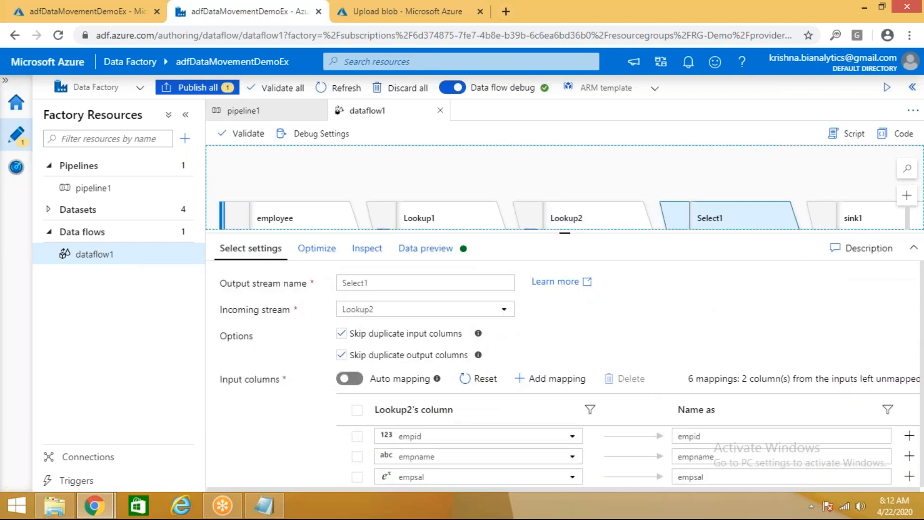
left_click_drag(728, 230, 727, 145)
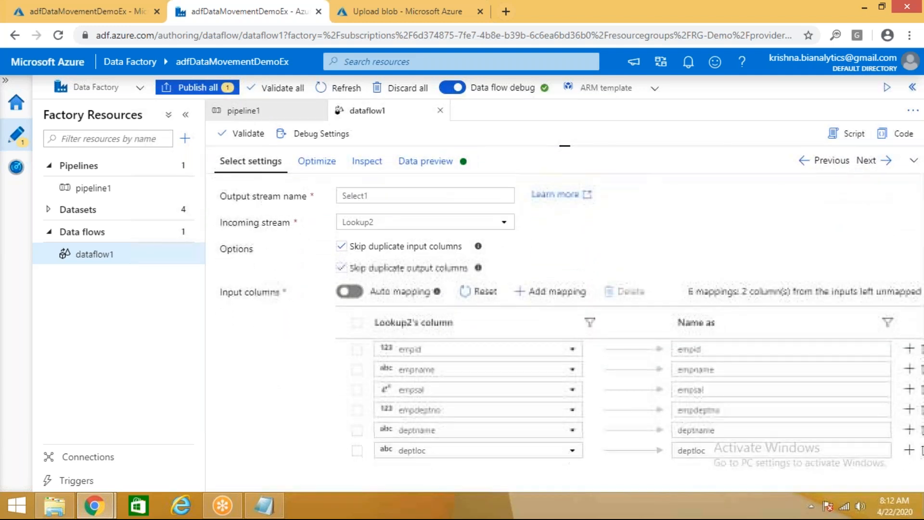
Step: Fetch the data preview for Select1 and look through its rows and columns up to deptloc
left_click(428, 162)
left_click(262, 218)
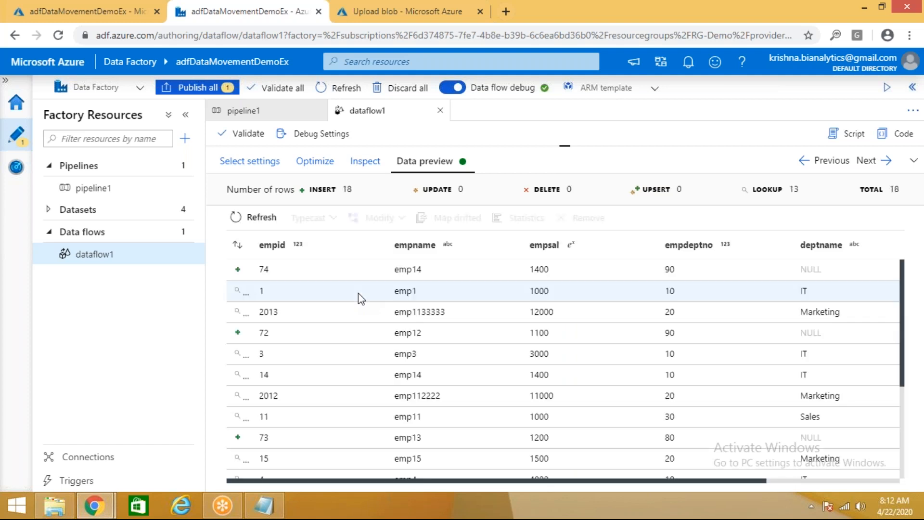
left_click_drag(613, 479, 617, 343)
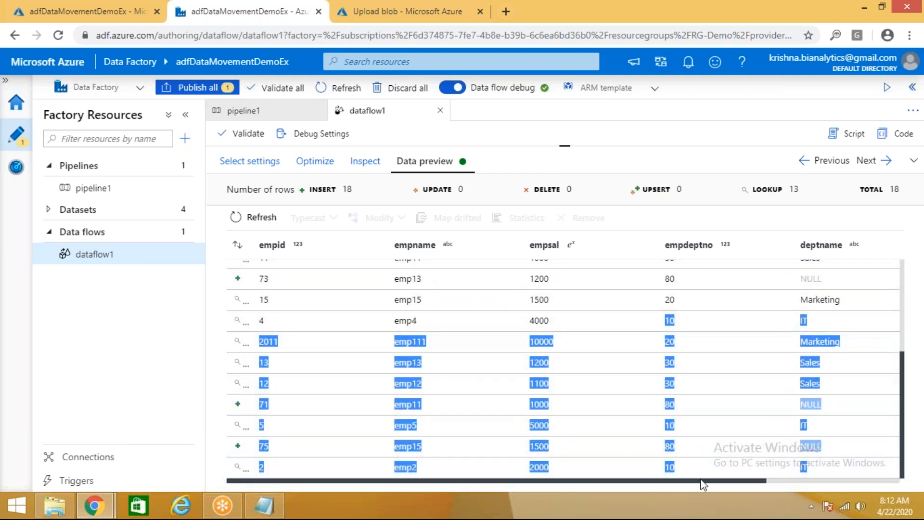
left_click_drag(674, 481, 773, 481)
left_click(747, 351)
scroll(747, 352, "up", 4)
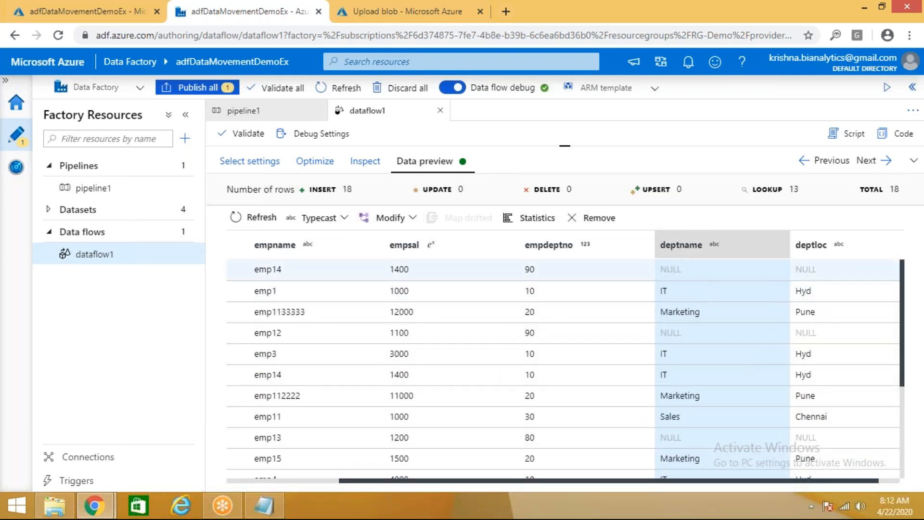
Step: Compare empdeptno with deptname and deptloc in the Select1 preview, particularly for departments 80 and 90
left_click_drag(692, 274, 661, 275)
left_click_drag(821, 272, 801, 270)
left_click_drag(683, 333, 664, 332)
left_click_drag(524, 270, 546, 277)
left_click_drag(683, 269, 666, 270)
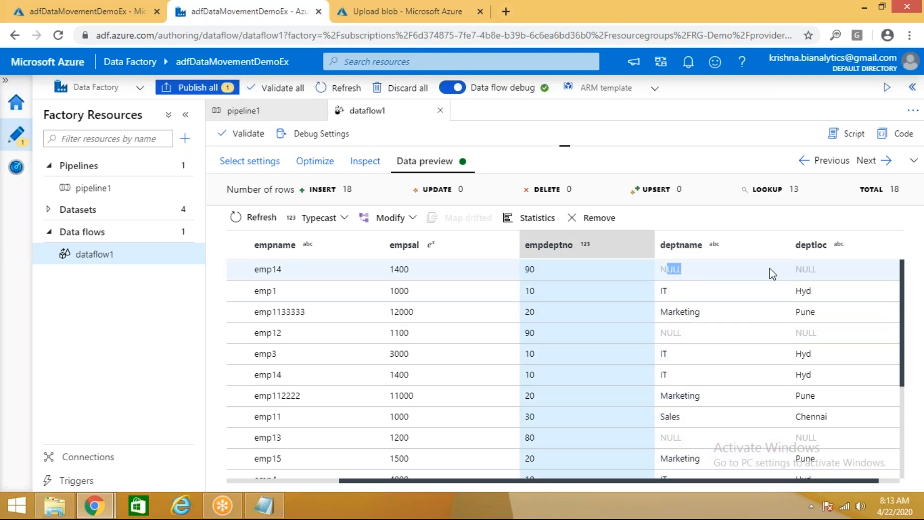
left_click_drag(524, 333, 757, 342)
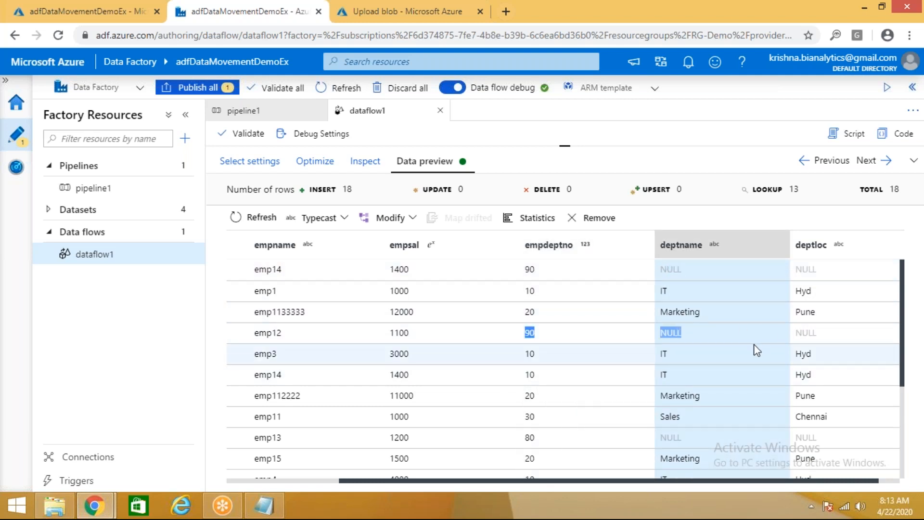
scroll(674, 358, "down", 1)
left_click_drag(524, 370, 828, 375)
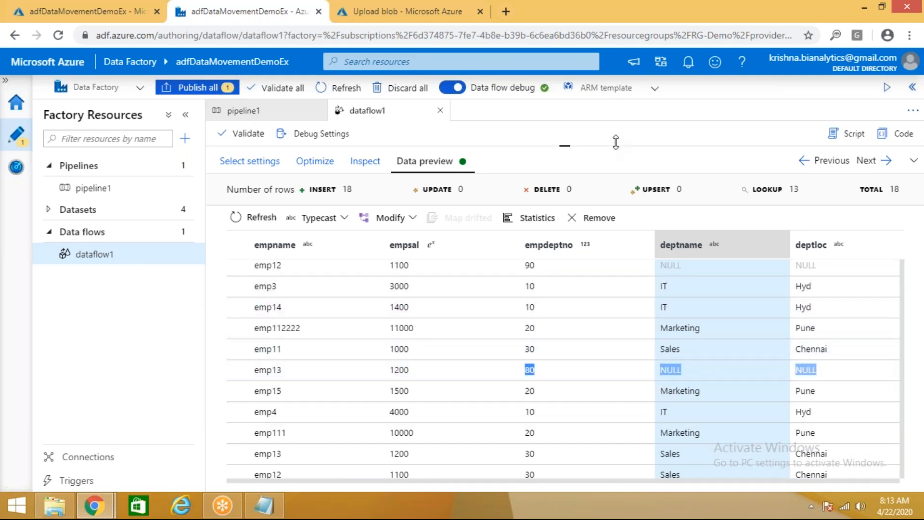
Step: Select the sink1 transformation, try to publish all pending changes, and review the factory validation output
left_click_drag(616, 148, 640, 300)
left_click(870, 232)
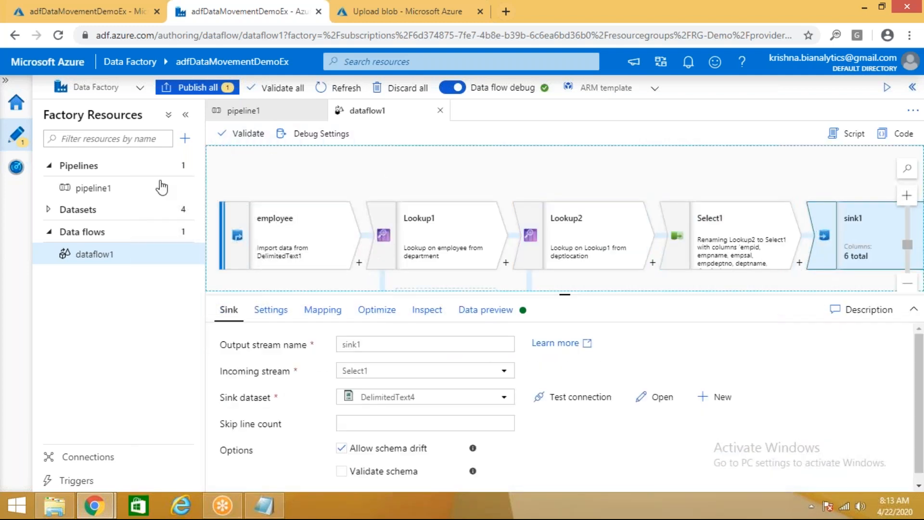
left_click(214, 96)
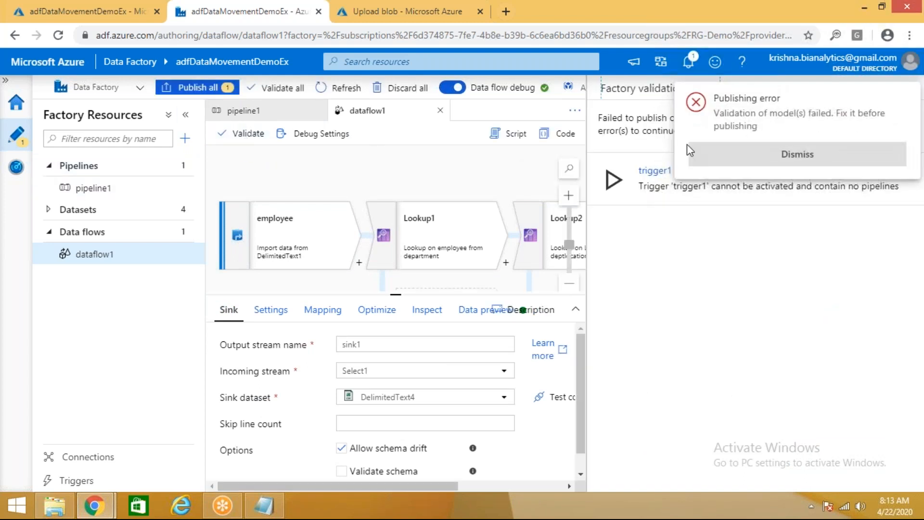
left_click(801, 162)
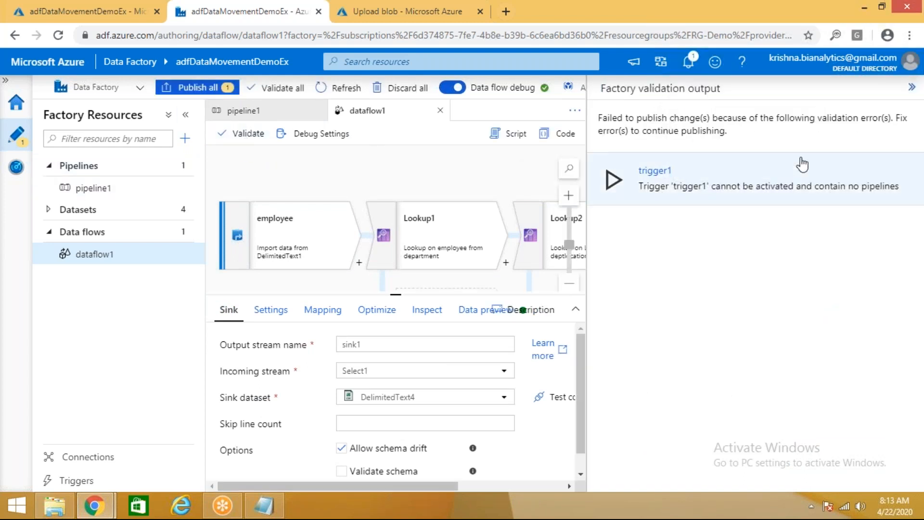
left_click(476, 171)
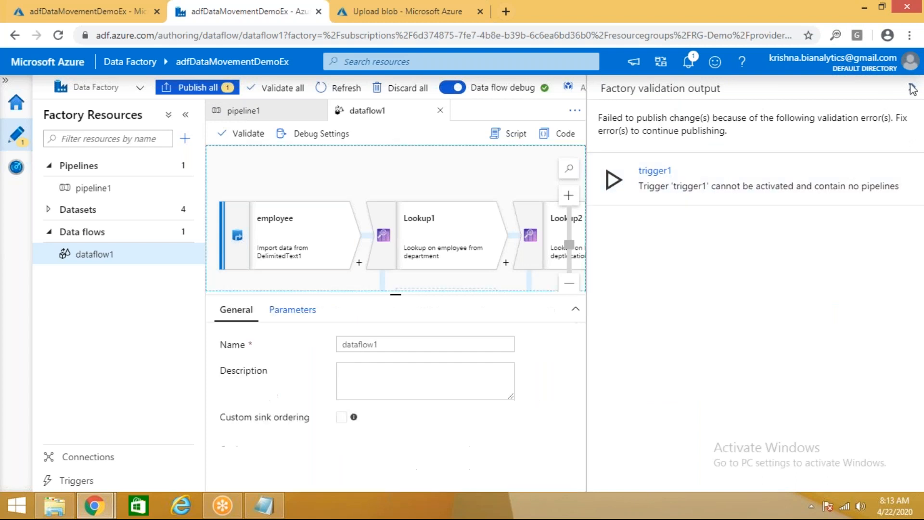
left_click(912, 89)
Step: Attach the existing schedule trigger trigger1 to pipeline1, keeping its start date, recurrence, end date and activation settings
left_click(94, 190)
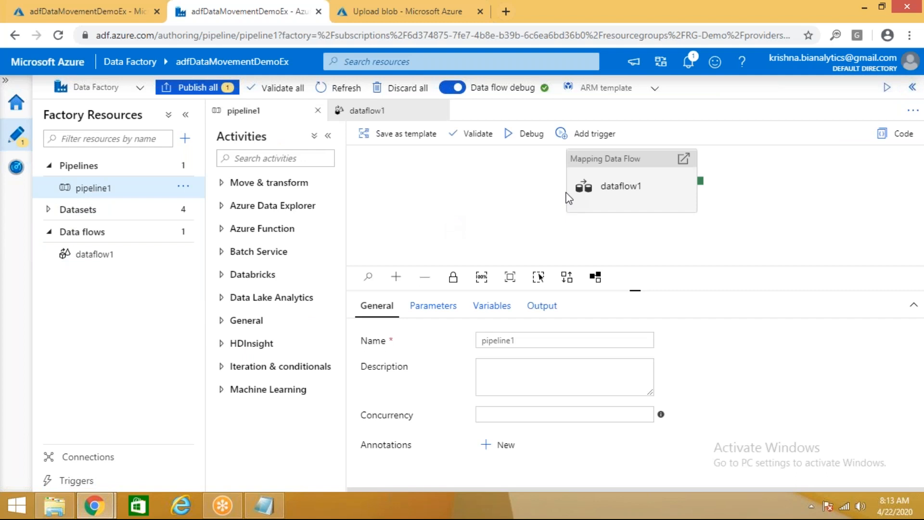
left_click_drag(586, 183, 566, 195)
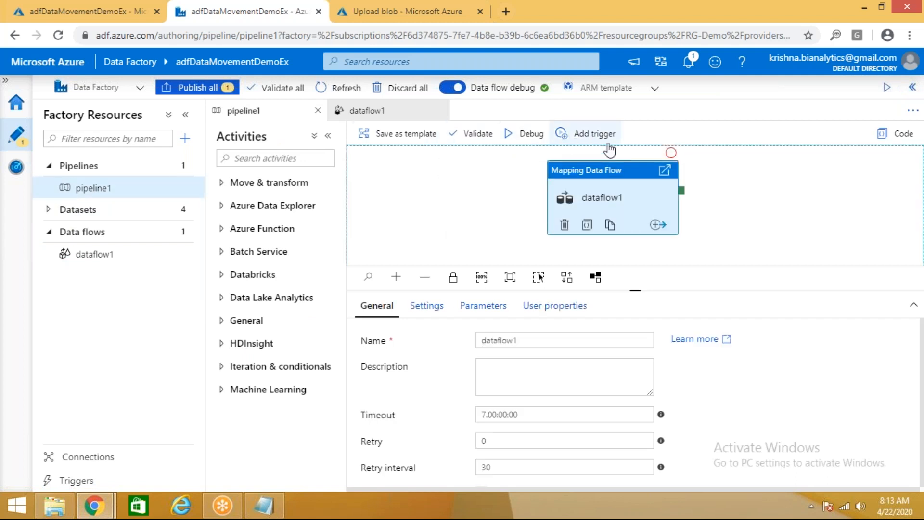
left_click(592, 134)
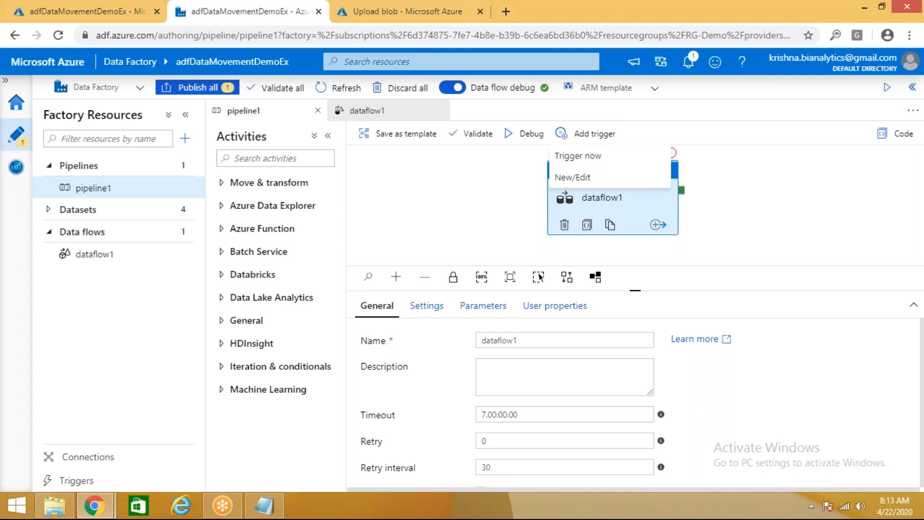
left_click(584, 176)
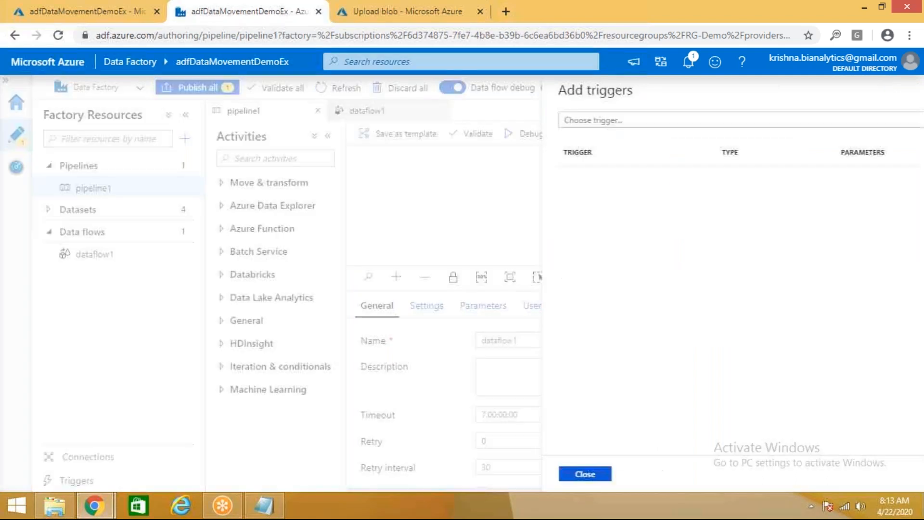
left_click(591, 128)
left_click(543, 186)
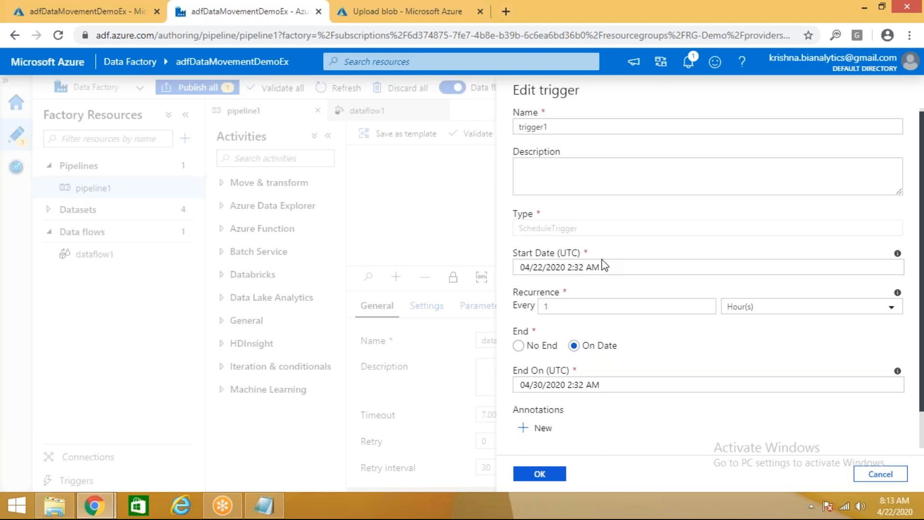
scroll(602, 260, "down", 1)
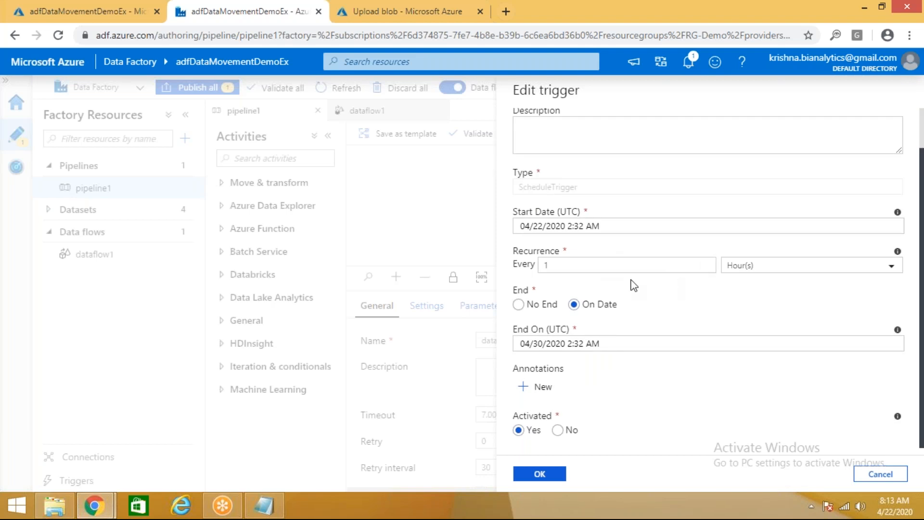
scroll(629, 257, "up", 1)
scroll(613, 336, "down", 1)
left_click(554, 474)
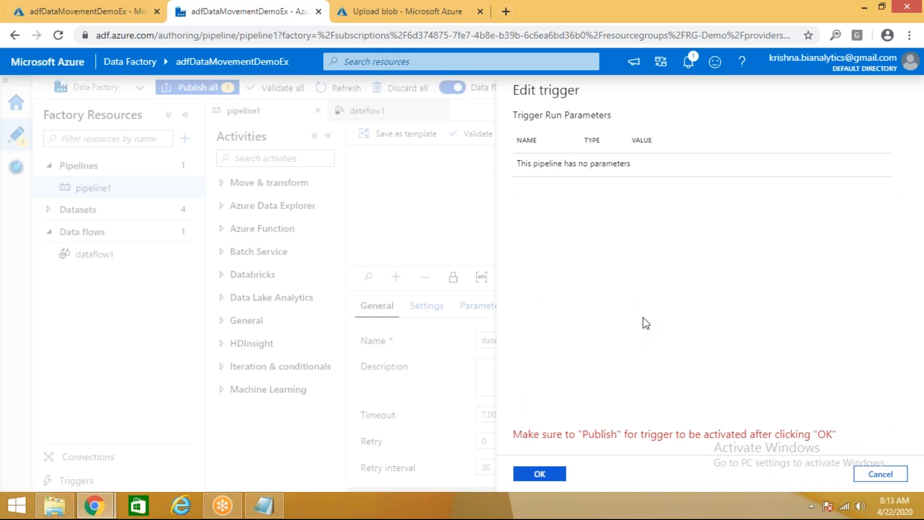
left_click(549, 474)
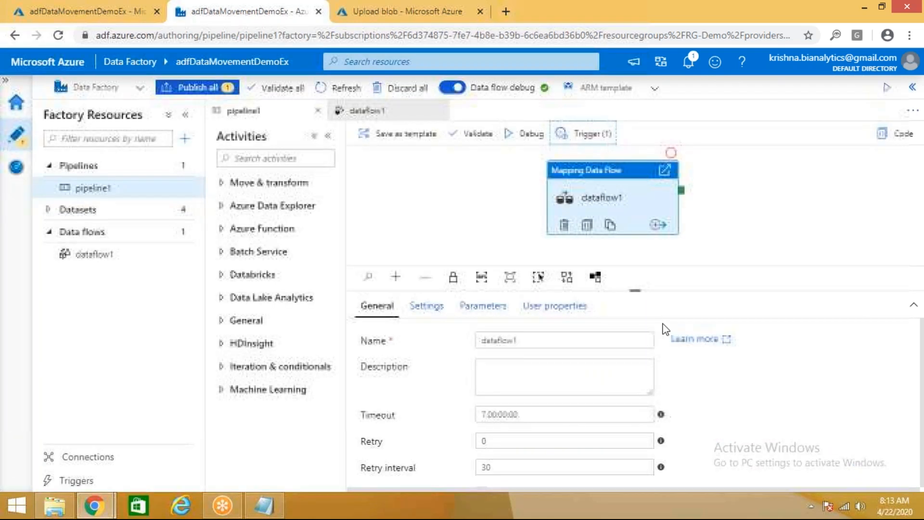
Step: Publish the pending trigger1 change and start a debug run of pipeline1
left_click(219, 88)
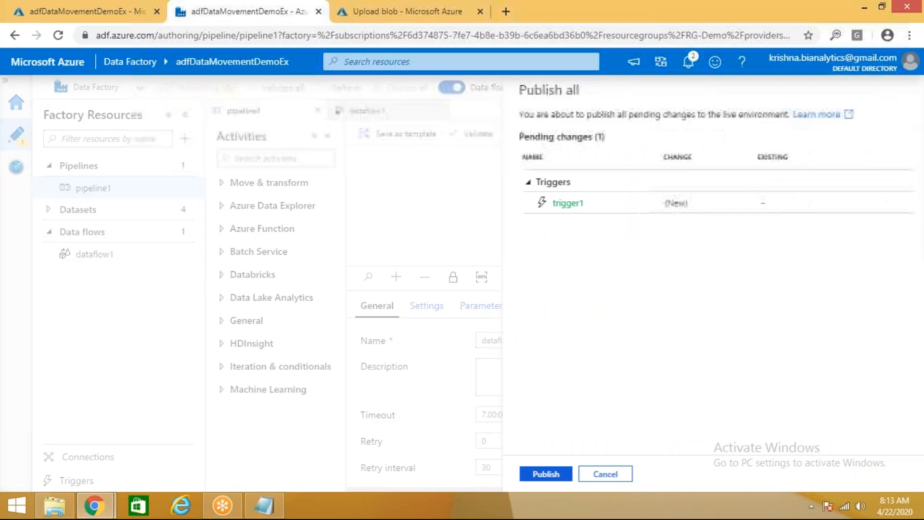
left_click(524, 471)
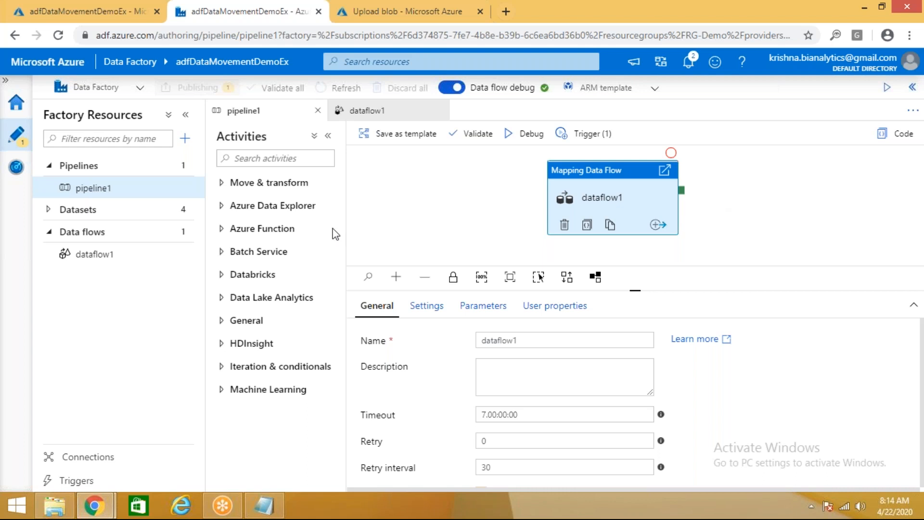
left_click(116, 259)
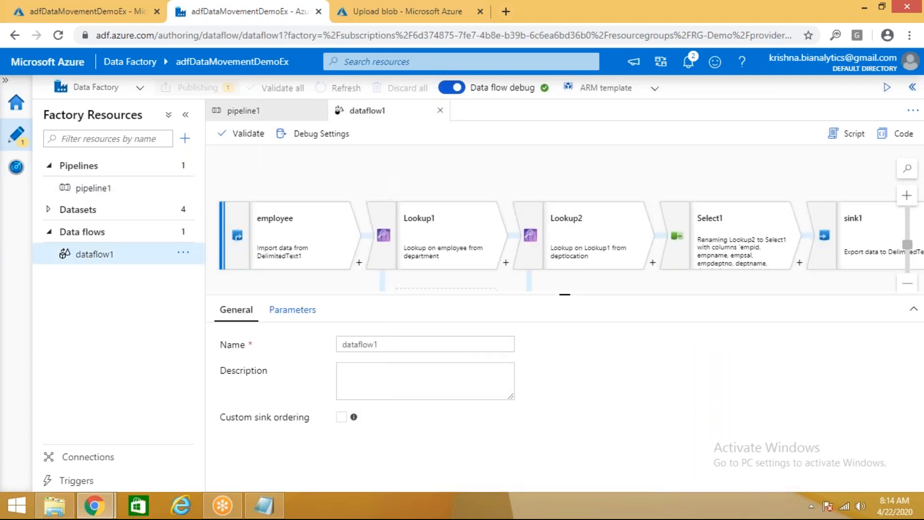
left_click(109, 198)
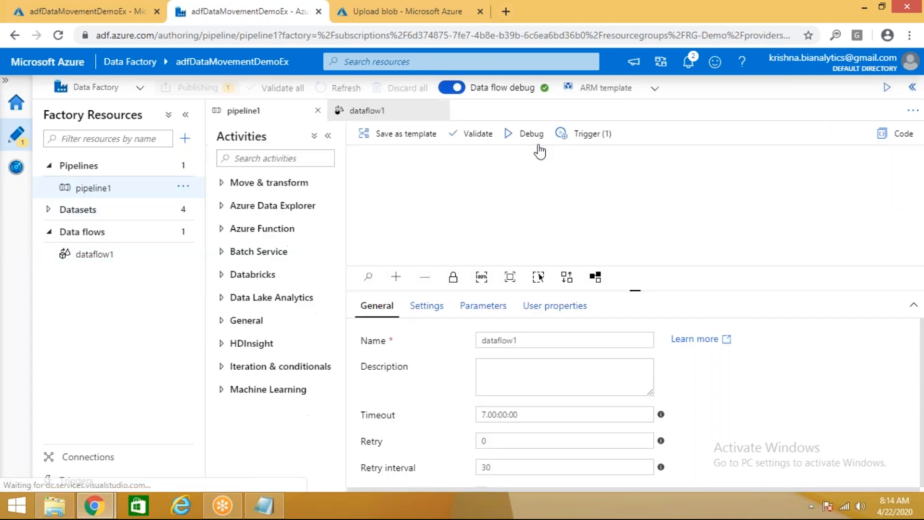
left_click(528, 138)
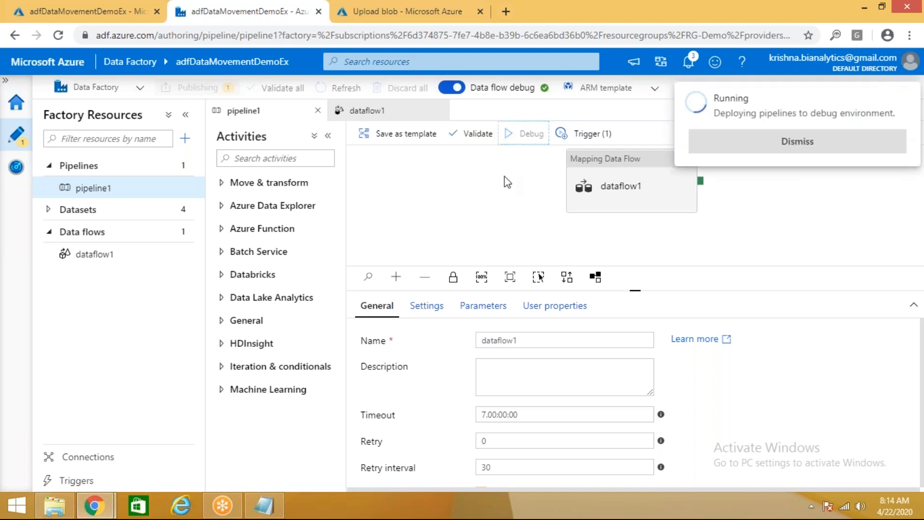
Step: Close the Upload blob pane in the development container and return to Data Factory to check pipeline1's debug run
left_click(393, 14)
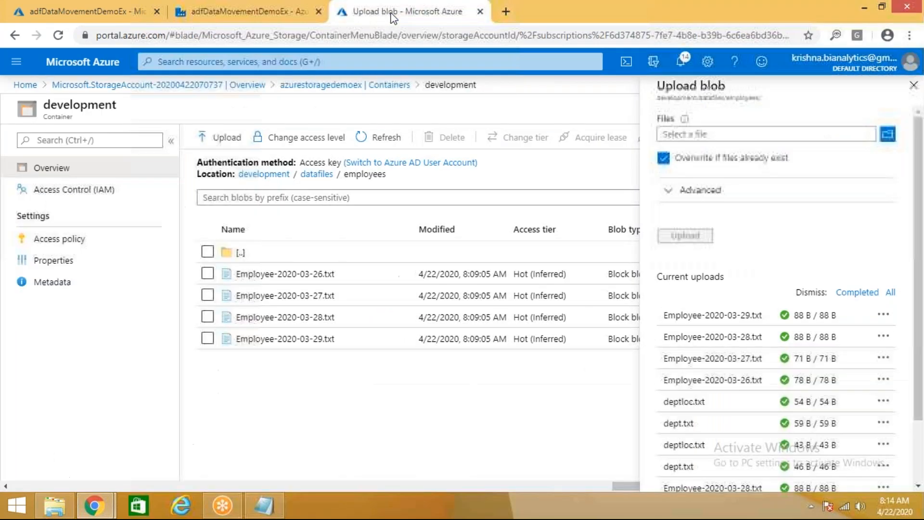
left_click(914, 86)
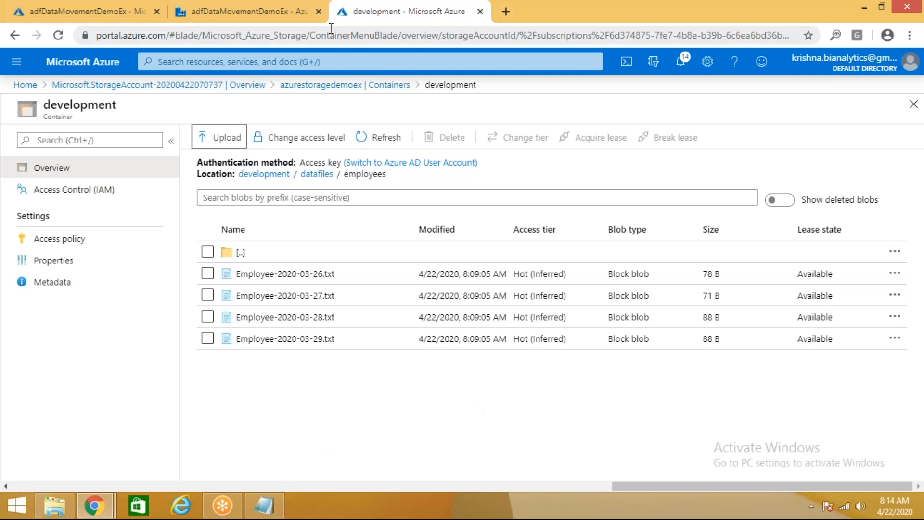
left_click(275, 13)
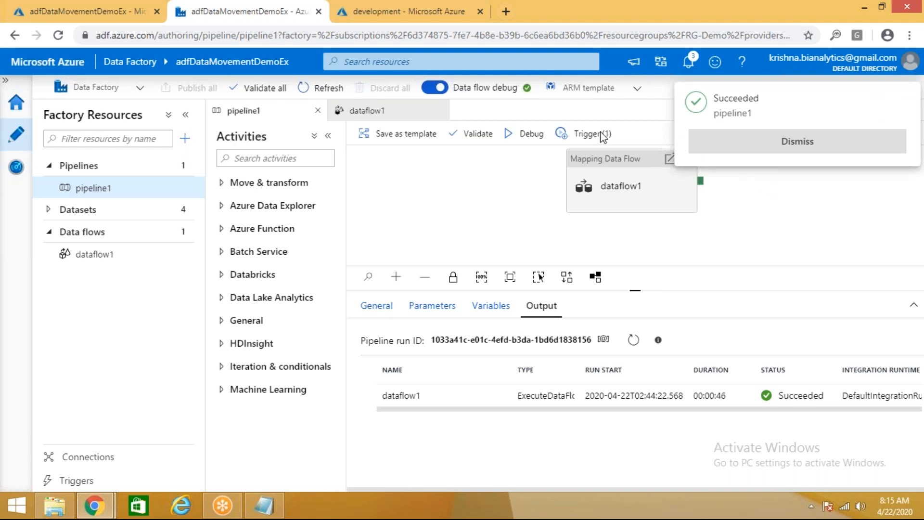
Step: Go back to the development container and open empl_dept_deptloc.txt from the datafiles folder to view its contents
left_click(421, 11)
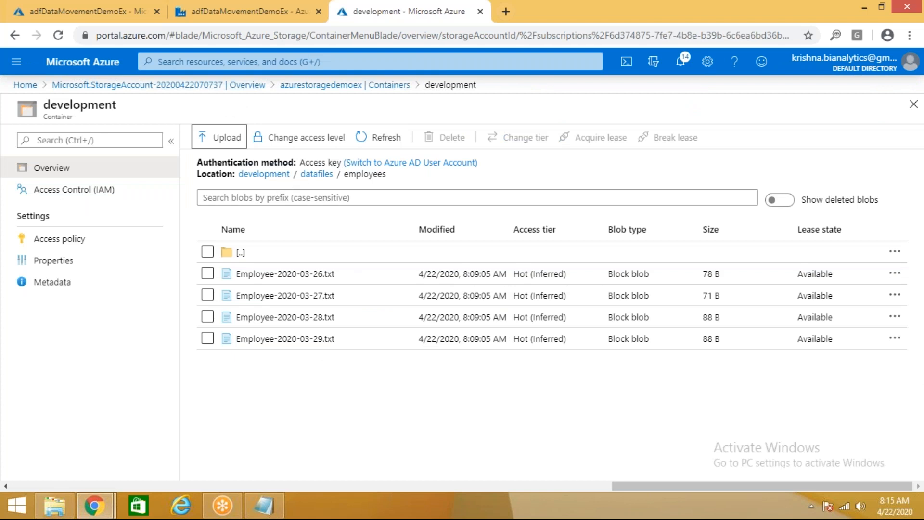
left_click(317, 174)
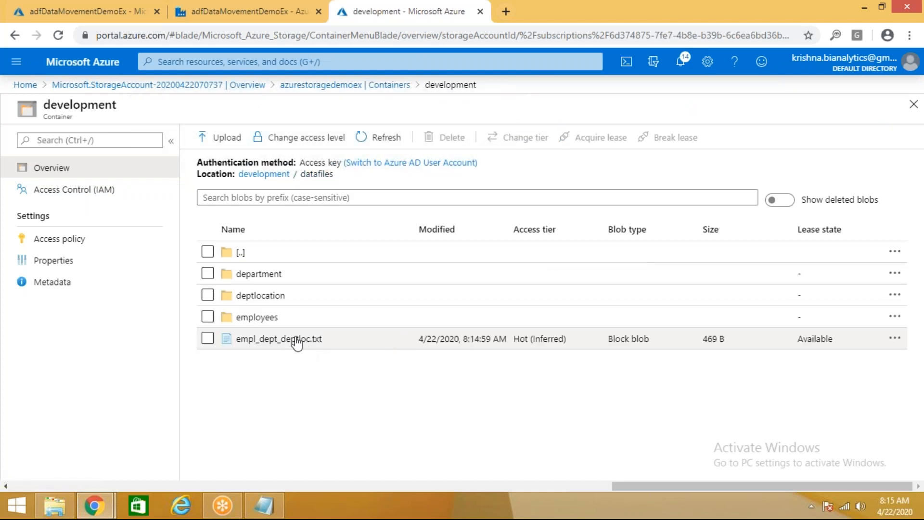
left_click(295, 343)
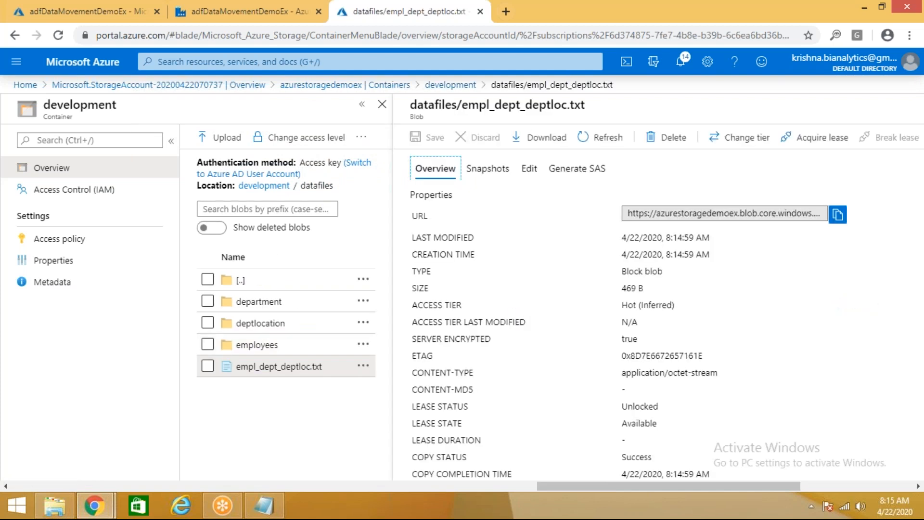
left_click(529, 168)
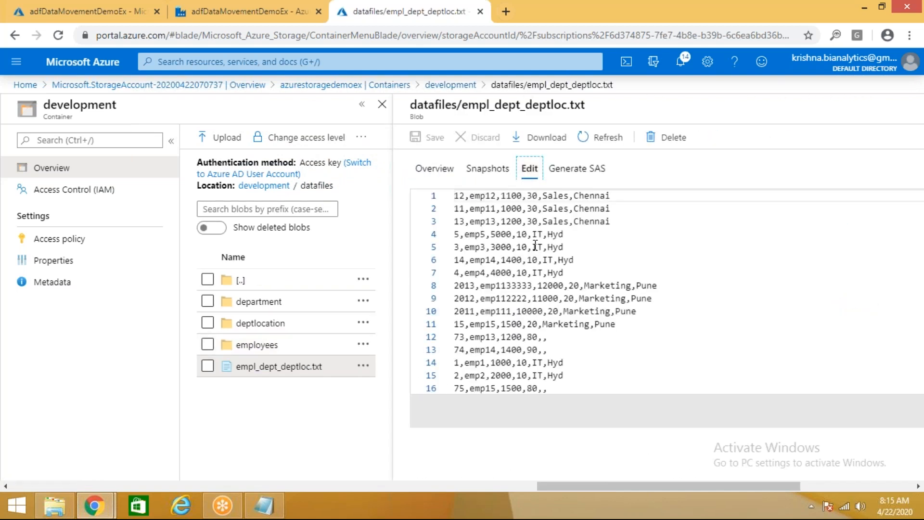
Step: Refresh empl_dept_deptloc.txt and examine its output rows, particularly the deptname and deptloc values for departments 80 and 90
left_click(575, 260)
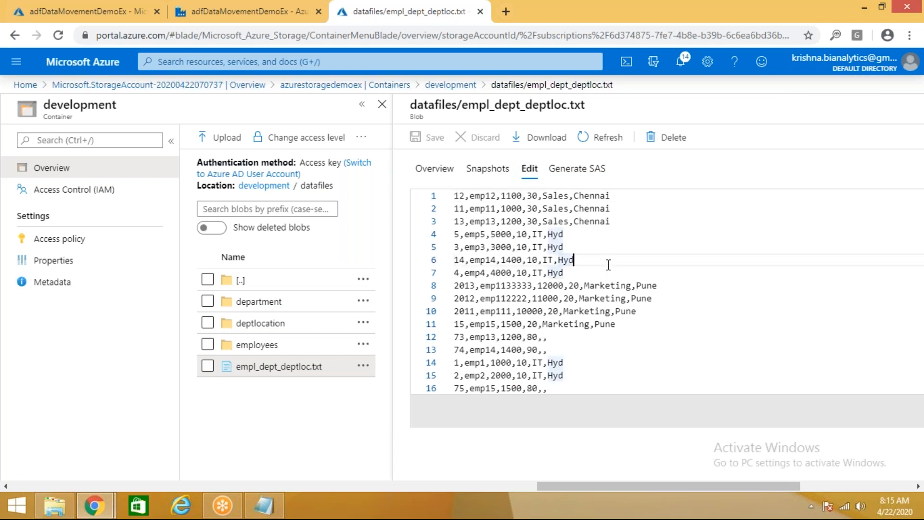
left_click(584, 141)
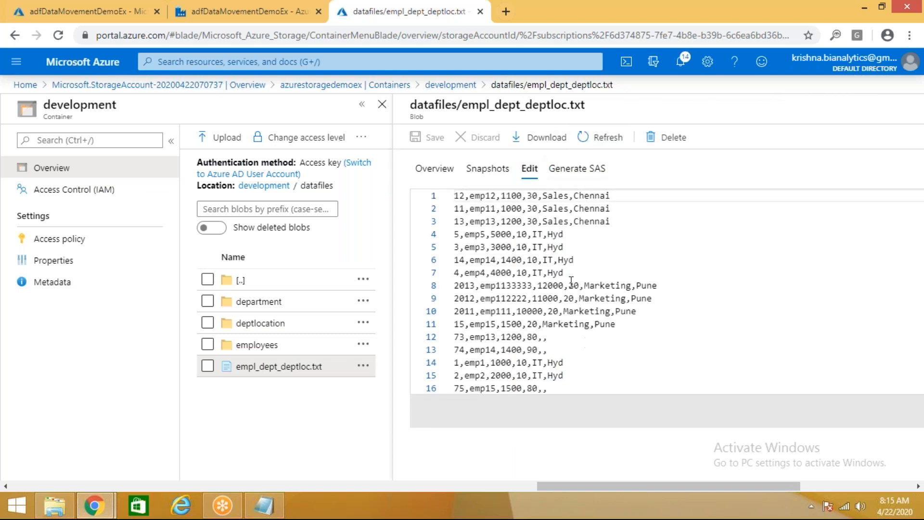
left_click(596, 258)
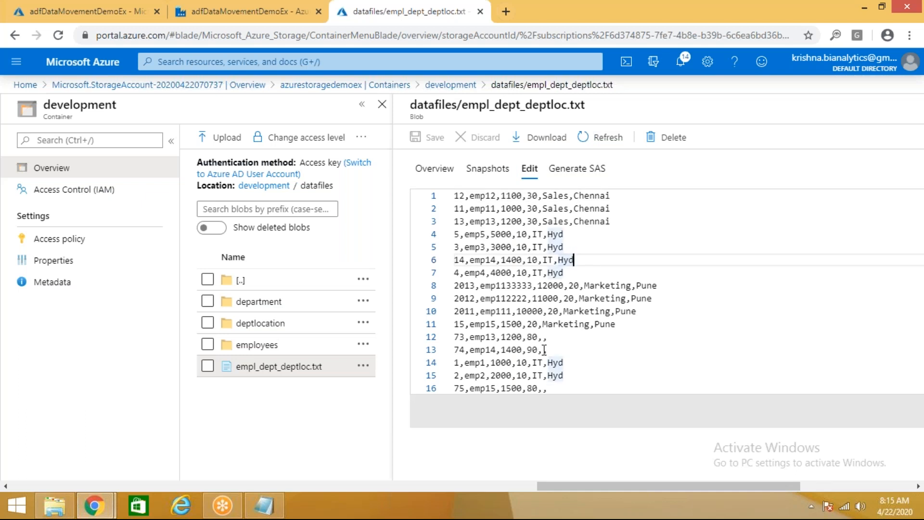
left_click(560, 339)
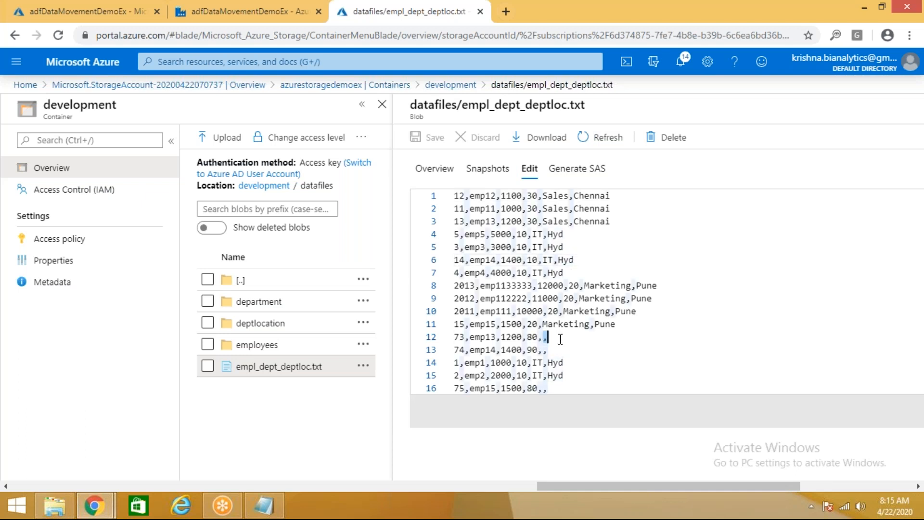
left_click_drag(547, 350, 461, 339)
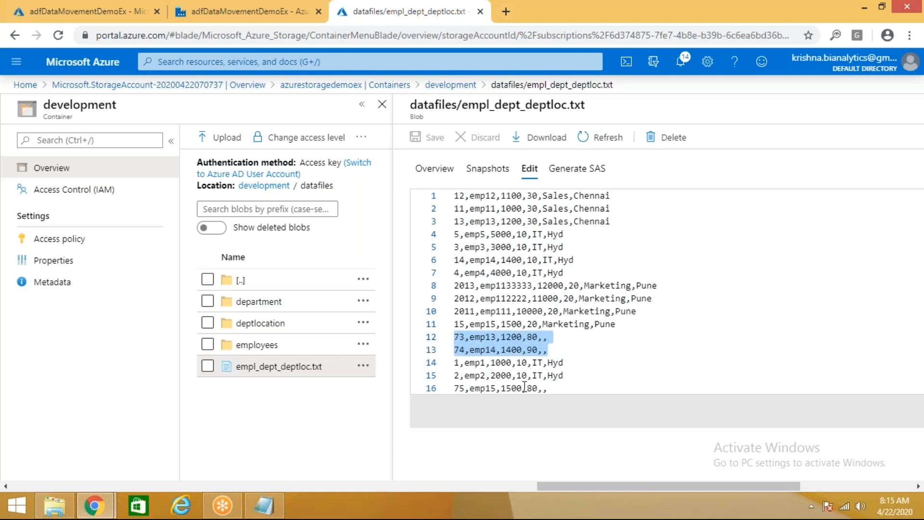
Step: Examine the remaining rows of empl_dept_deptloc.txt, comparing those for departments 80 and 90 with the rows that have department names and locations
left_click(540, 390)
left_click_drag(540, 390, 451, 376)
left_click(511, 380)
left_click(455, 387)
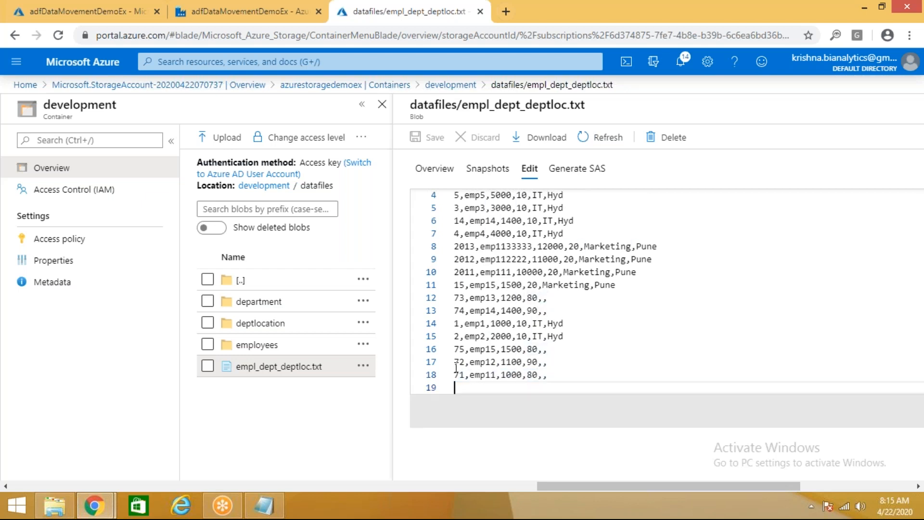
left_click(459, 374)
left_click(459, 362)
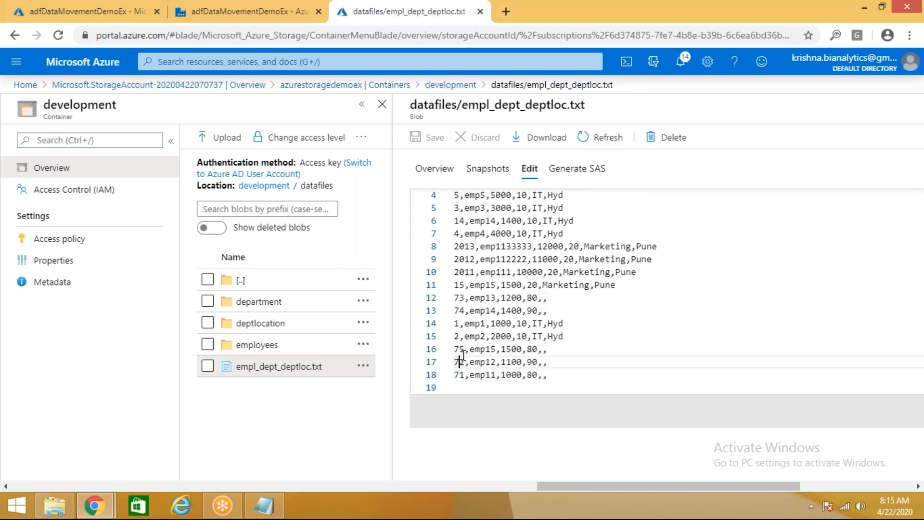
left_click(475, 310)
scroll(542, 382, "up", 1)
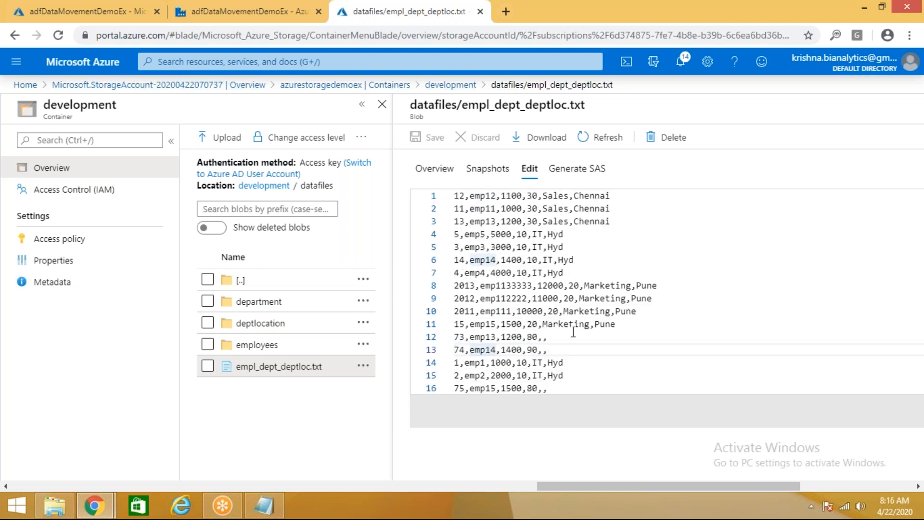
double_click(552, 340)
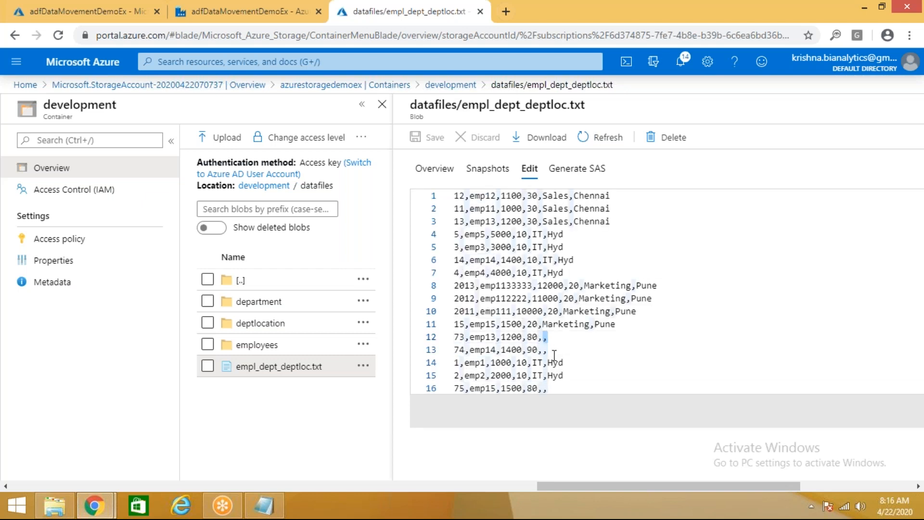
left_click(591, 327)
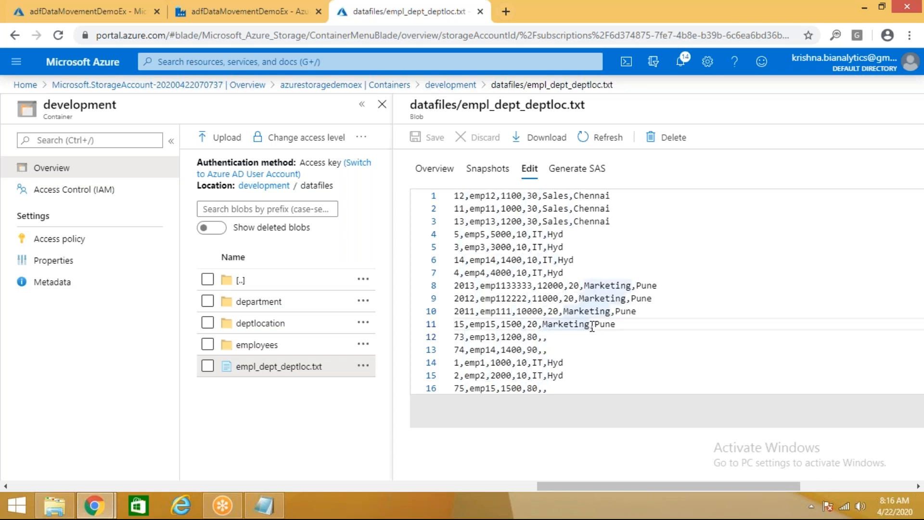
Step: Switch to the Notepad notes and add a "first day" line under the event triggering heading
left_click(278, 507)
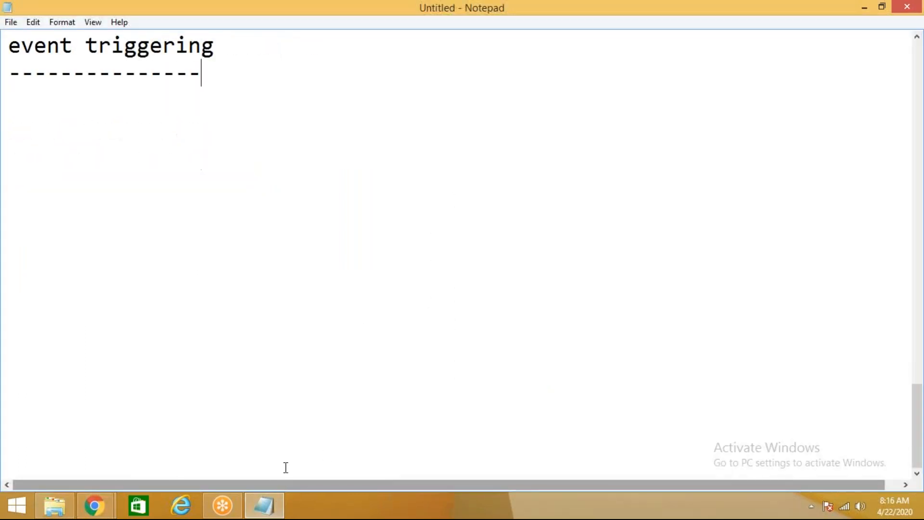
key("Return")
key("Return")
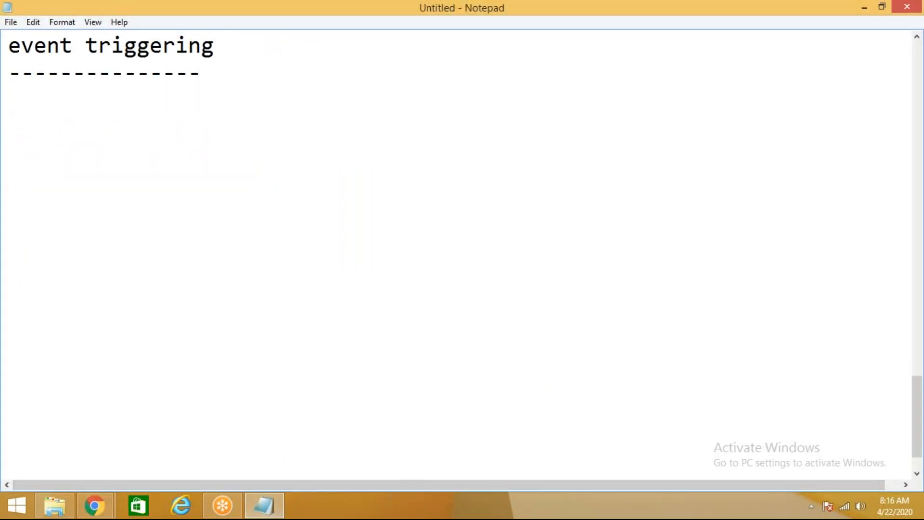
type("first day")
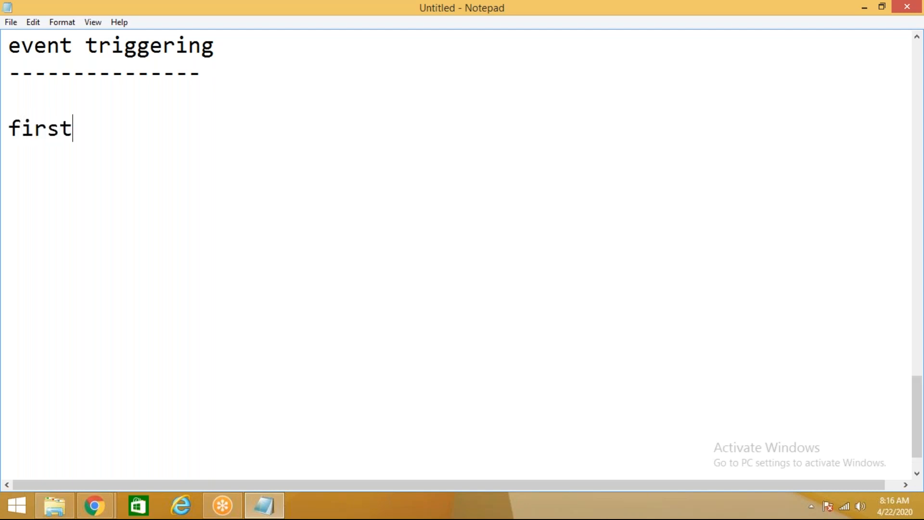
Step: Add the line "azure storage -- azure sql database" below "first day", separated by a blank line
key("Return")
key("Return")
type("azure st")
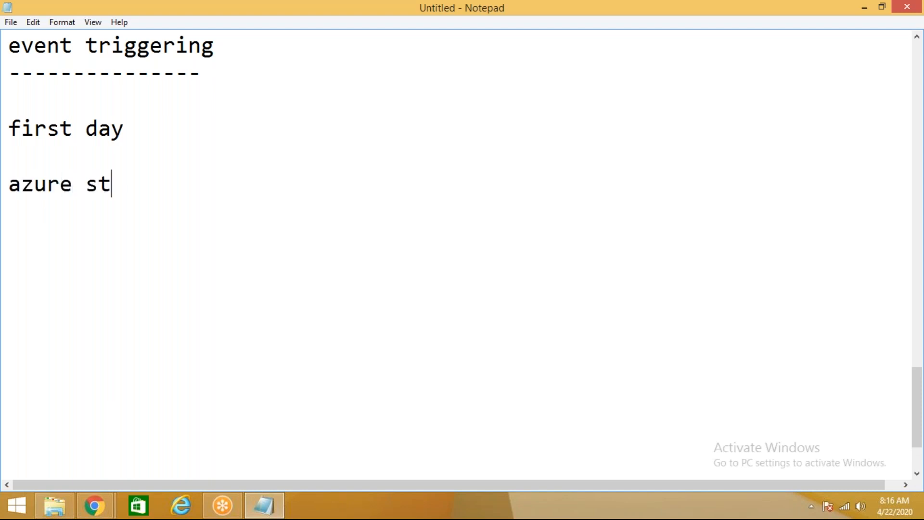
type("orage -- ")
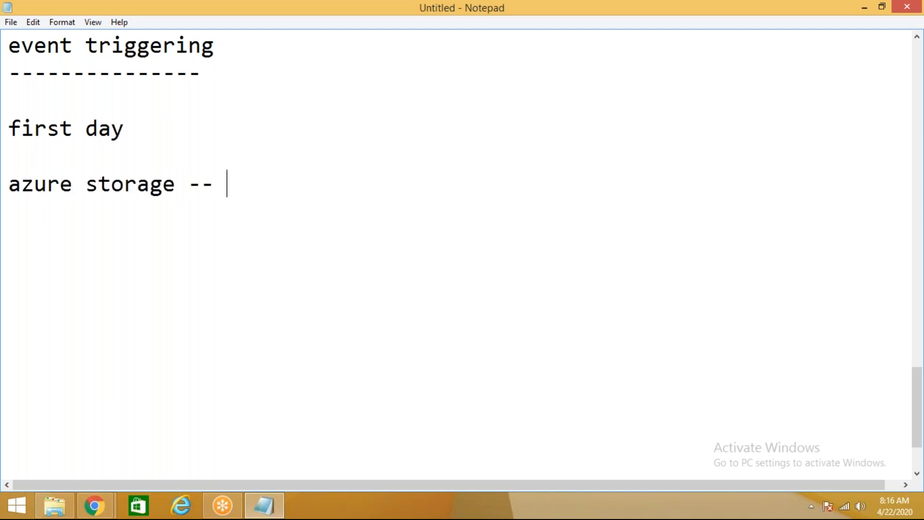
type("azure sql")
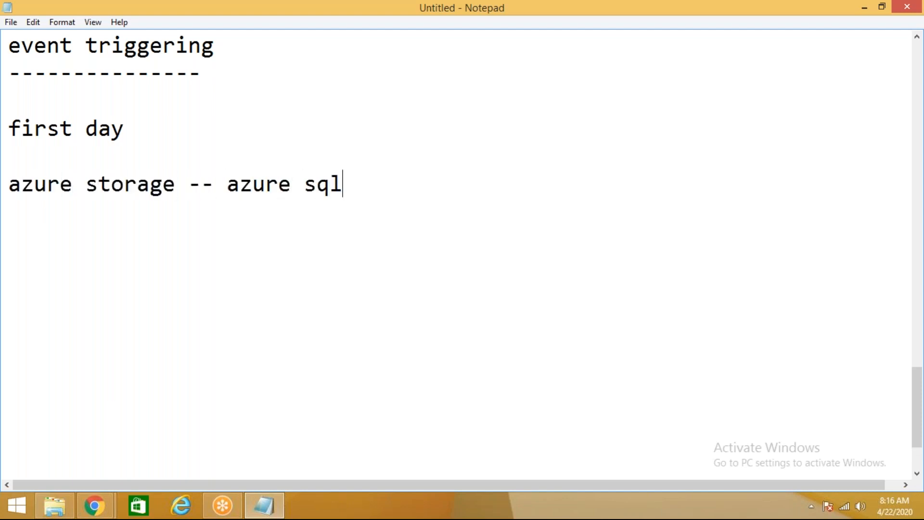
type(" database")
key("Return")
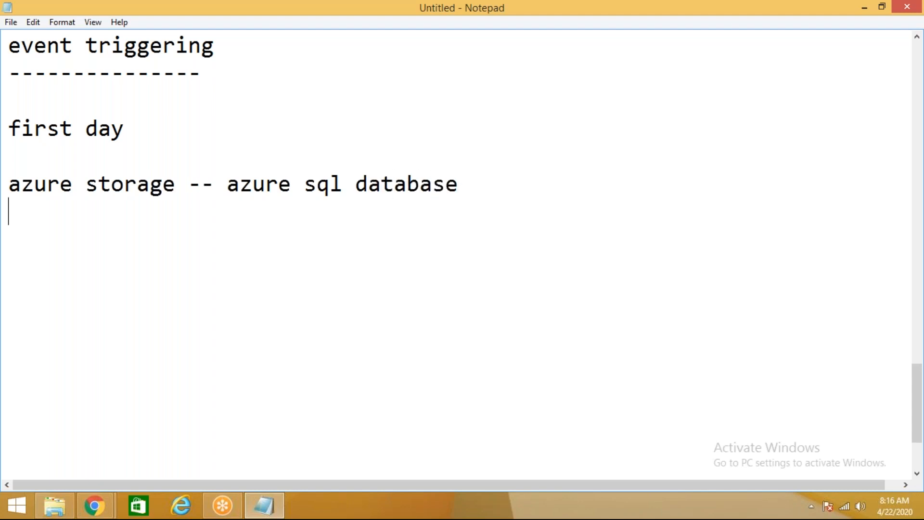
Step: Insert "(3 files)" directly after "azure storage" in the first day's line
key("Return")
key("Up")
key("Up")
key("Down")
key("Up")
key("Right")
key("Right")
key("Right")
key("Right")
key("Right")
key("Right")
key("Right")
key("Right")
key("Right")
key("Right")
key("Right")
key("Right")
key("Right")
key("Right")
key("Right")
key("Right")
key("Left")
key("Left")
key("Left")
type("(")
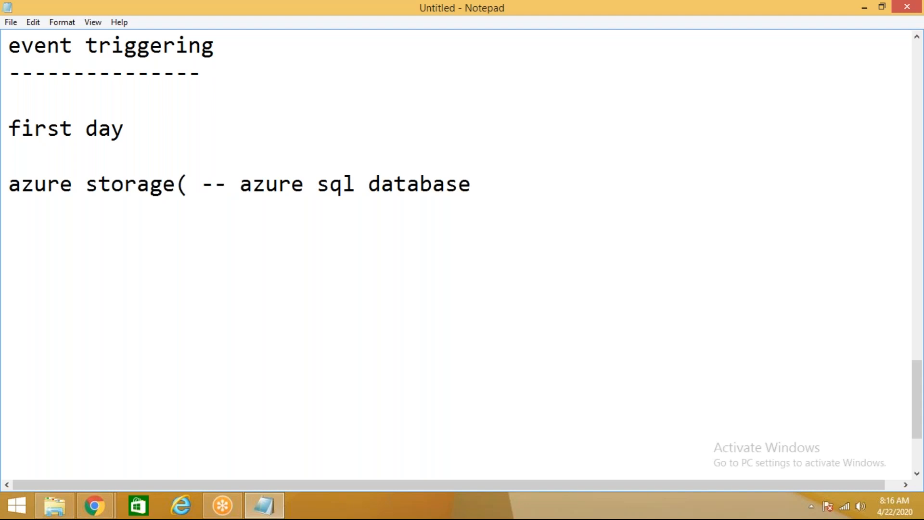
type("3 files)")
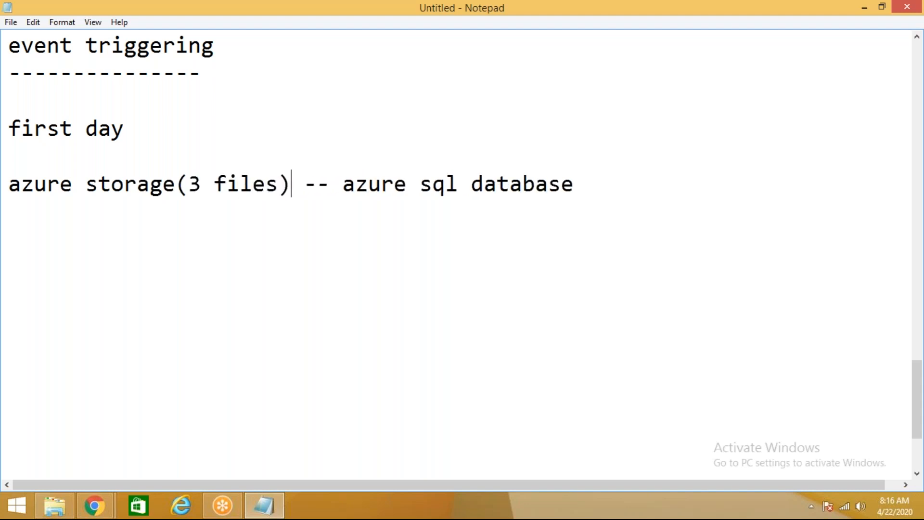
Step: Add a "second day" line below the first day's storage-to-database line, leaving a blank line between them
key("Return")
key("Return")
type("se")
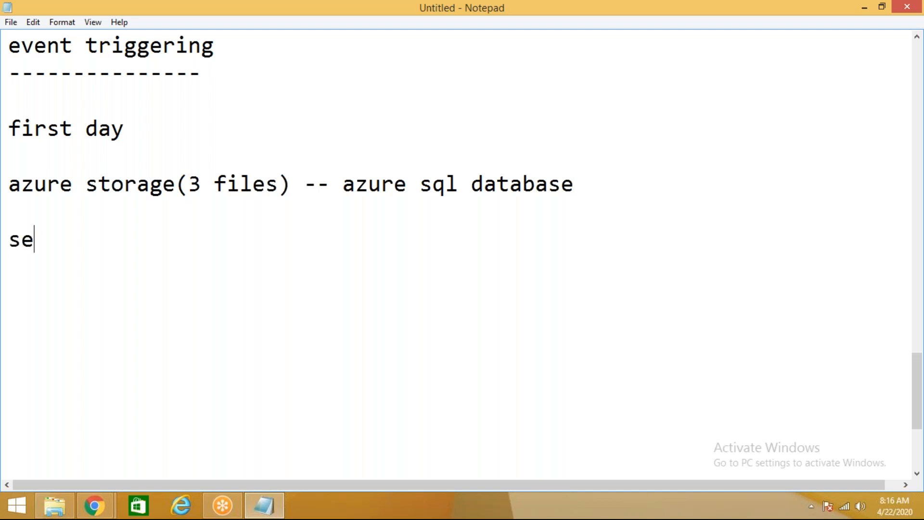
type("cond day")
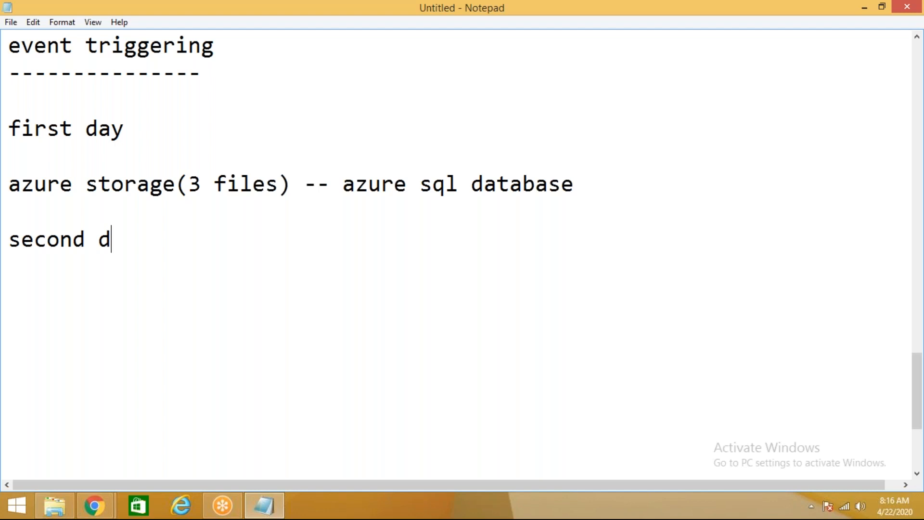
Step: Copy the line "azure storage(3 files) -- azure sql database" and paste it below "second day"
key("Up")
key("shift+End")
key("ctrl+c")
key("Down")
key("Down")
key("Down")
key("Return")
key("ctrl+v")
key("Up")
key("Down")
key("Right")
key("Right")
key("Right")
key("Right")
key("Right")
key("Right")
key("Right")
key("Right")
key("Right")
key("Right")
key("Right")
key("Right")
key("Right")
key("Right")
key("Right")
key("Right")
key("Right")
key("Right")
key("Right")
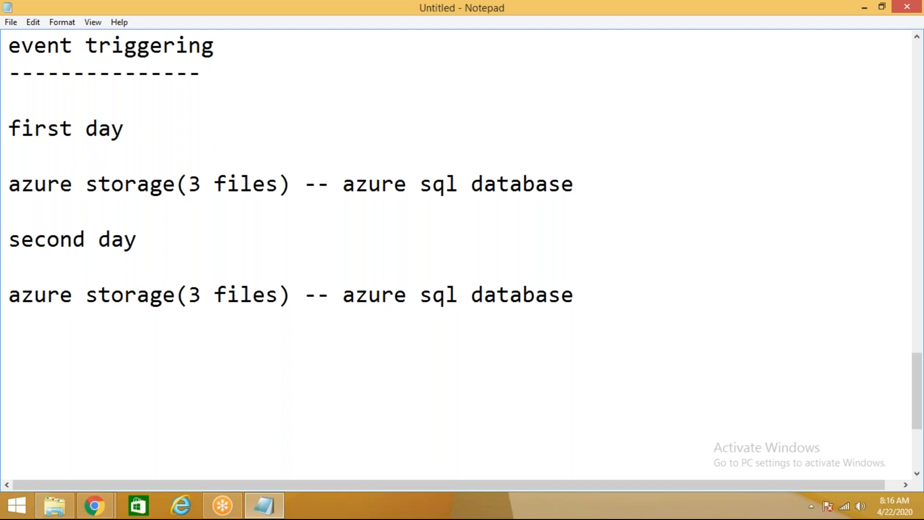
Step: List emp.txt, dept.txt and deptloc.txt on separate lines below the second day's storage-to-database line
key("End")
key("Return")
type("emp")
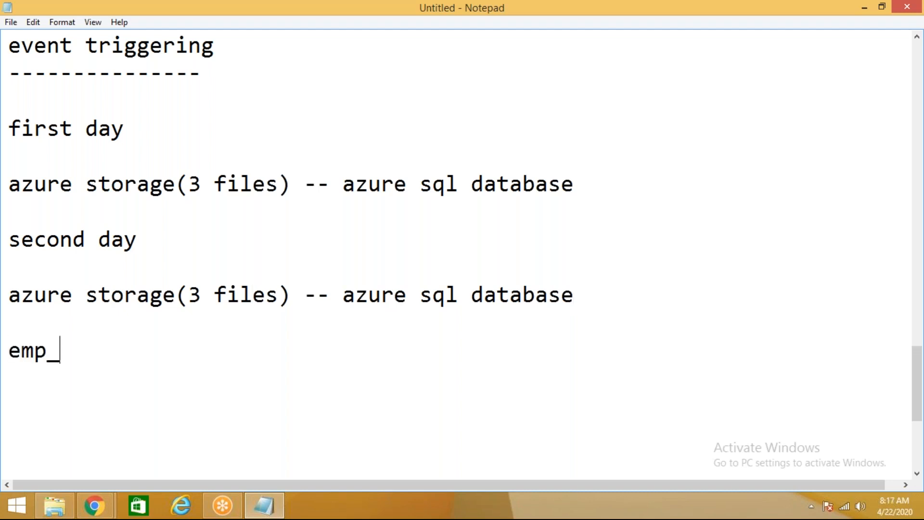
key("BackSpace")
type(".txt")
key("Return")
type("dep.t")
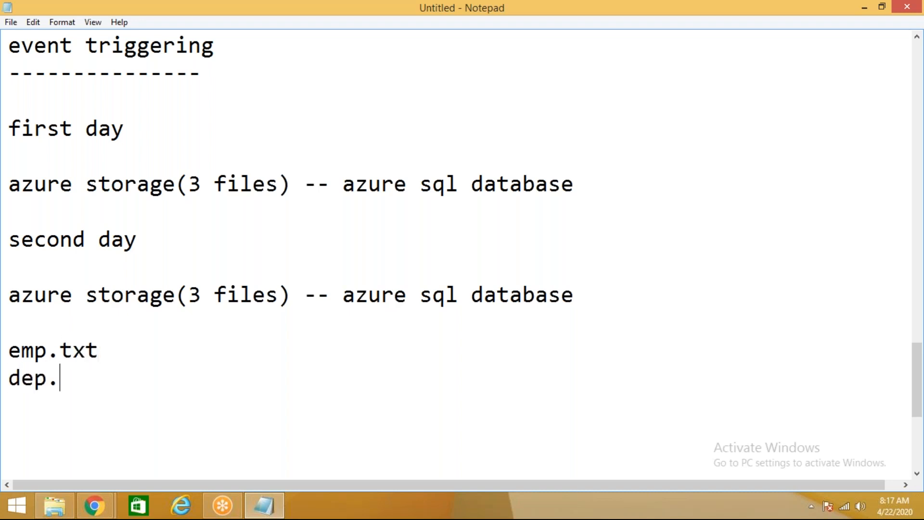
key("BackSpace")
key("BackSpace")
type("t.txt")
key("Return")
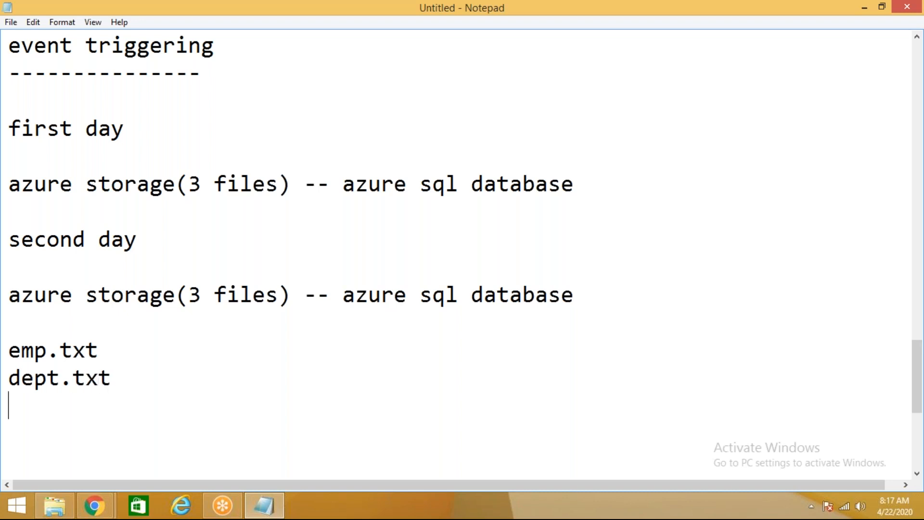
type("dep")
type("t")
key("BackSpace")
type("ptloc.txt")
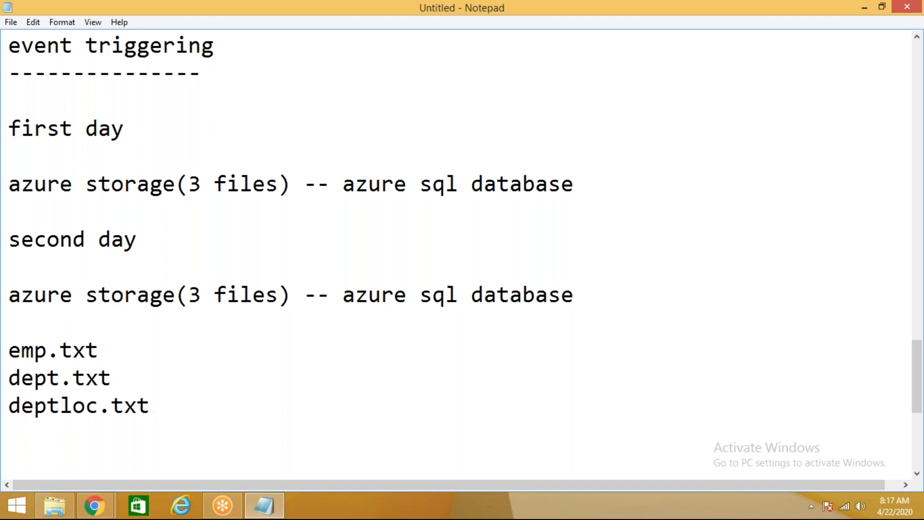
Step: Add the heading "third day (customer)" below the list of file names
key("Return")
key("Return")
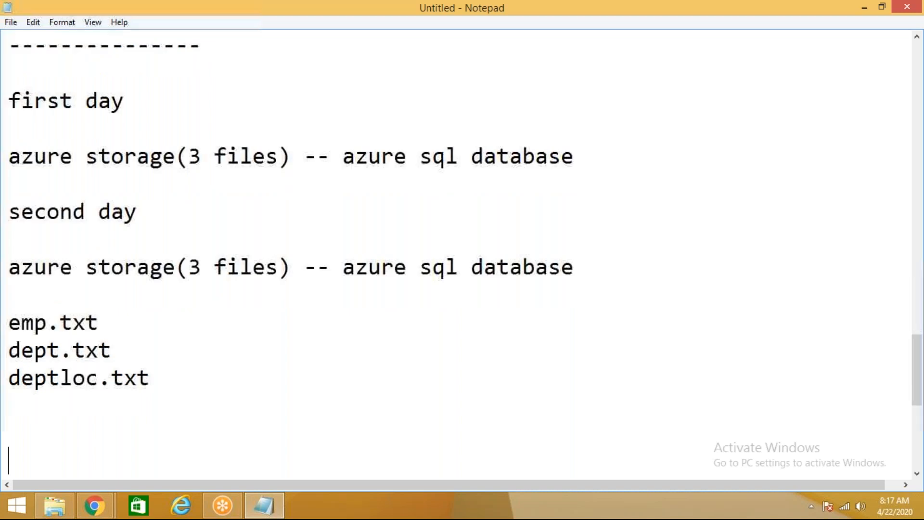
type("thri")
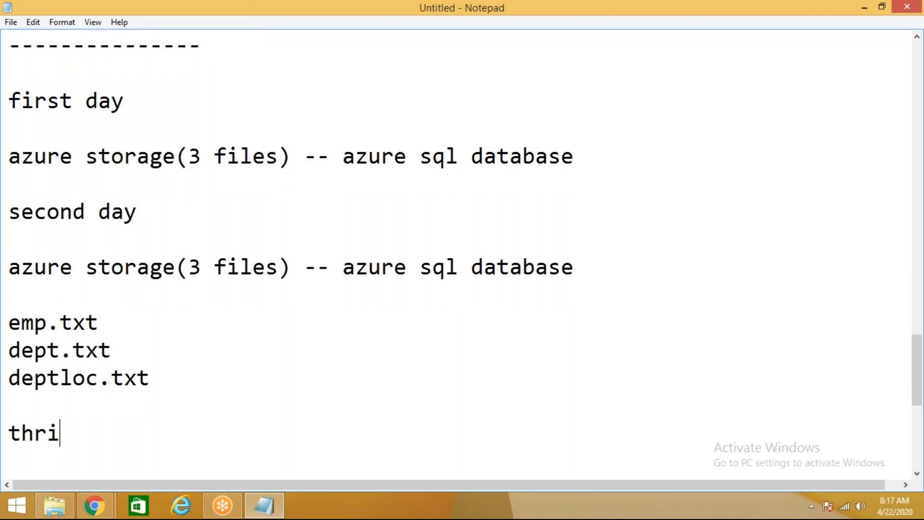
key("BackSpace")
key("BackSpace")
type("ird day (customer")
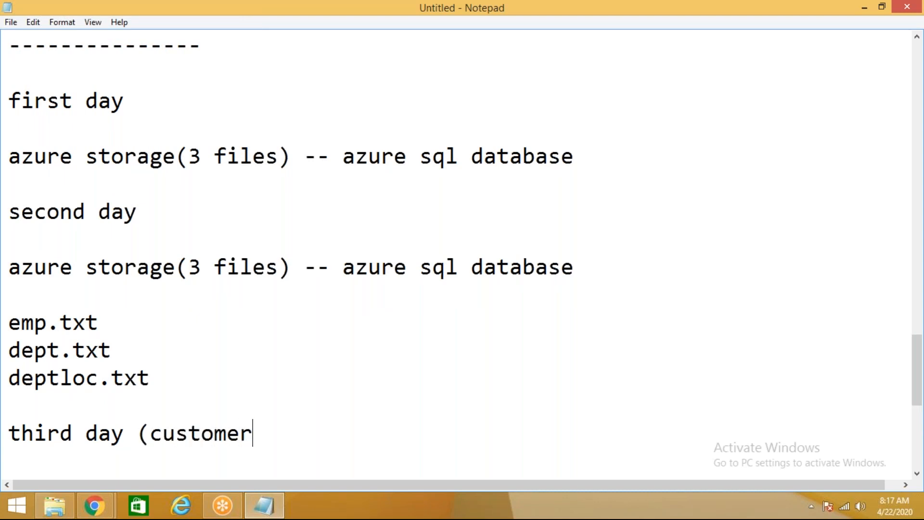
type(")")
Step: Write "first day -- not properly loaded into azure sql database" under the third day heading
key("Return")
key("Return")
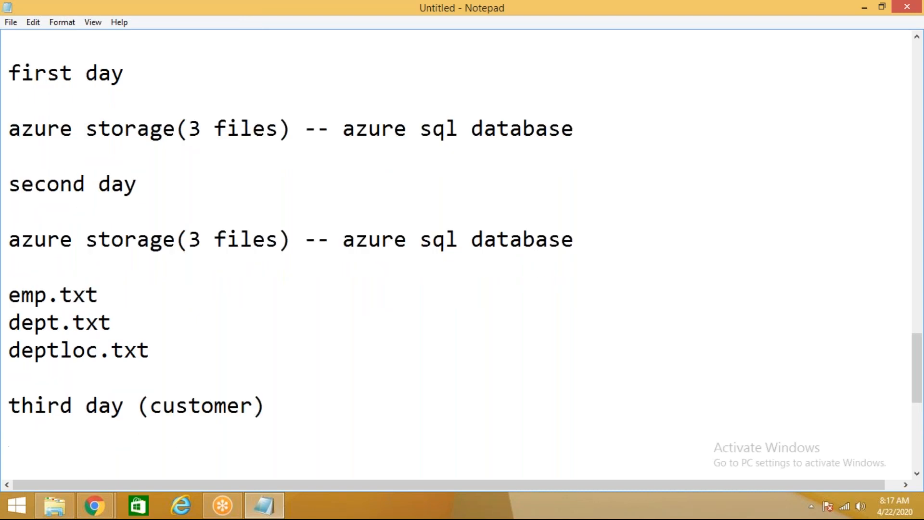
type("first ")
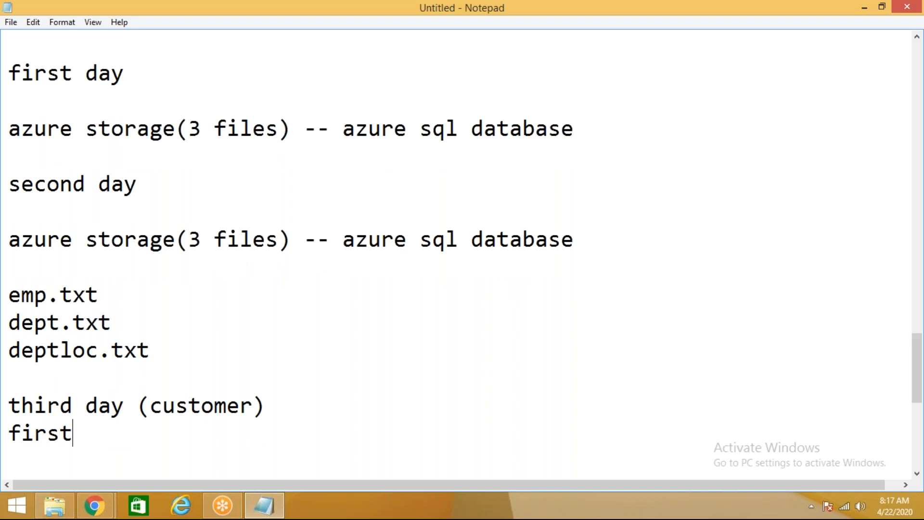
type("day")
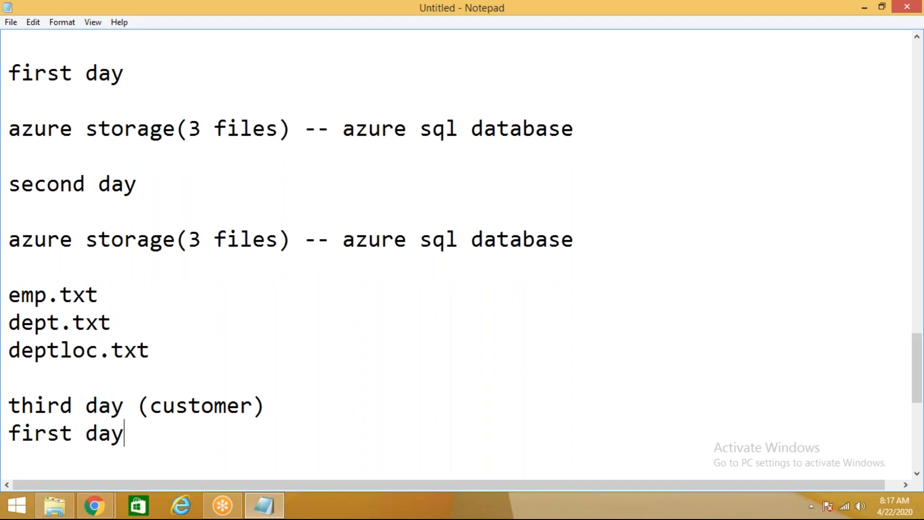
type(" -- not properly l;oa")
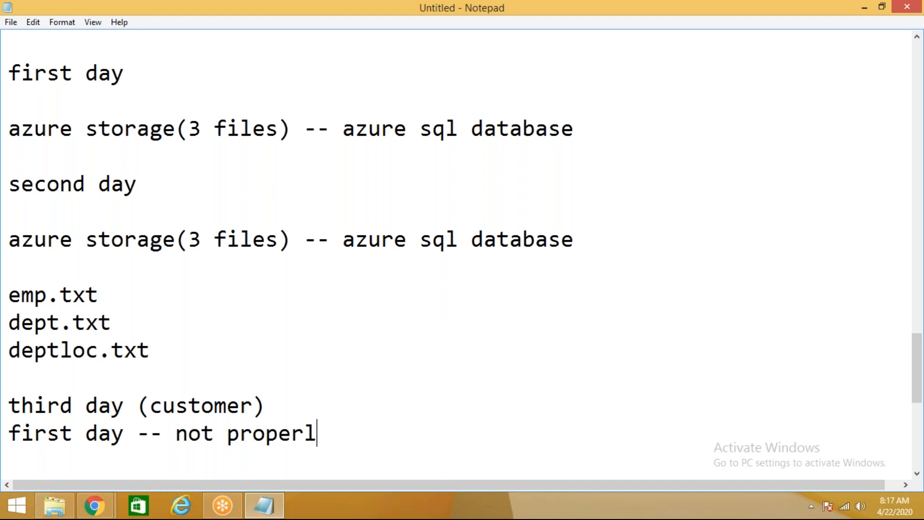
key("BackSpace")
key("BackSpace")
key("BackSpace")
type("oa")
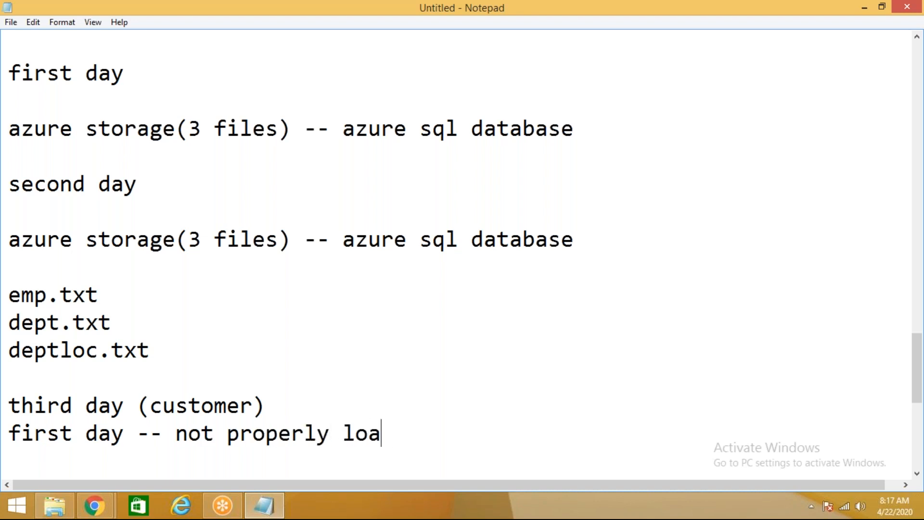
type("ded into azu")
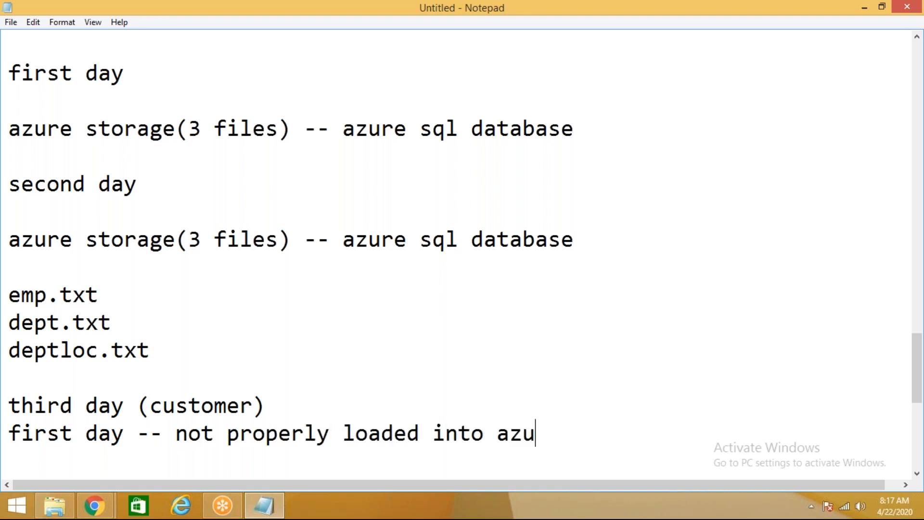
type("re sql database")
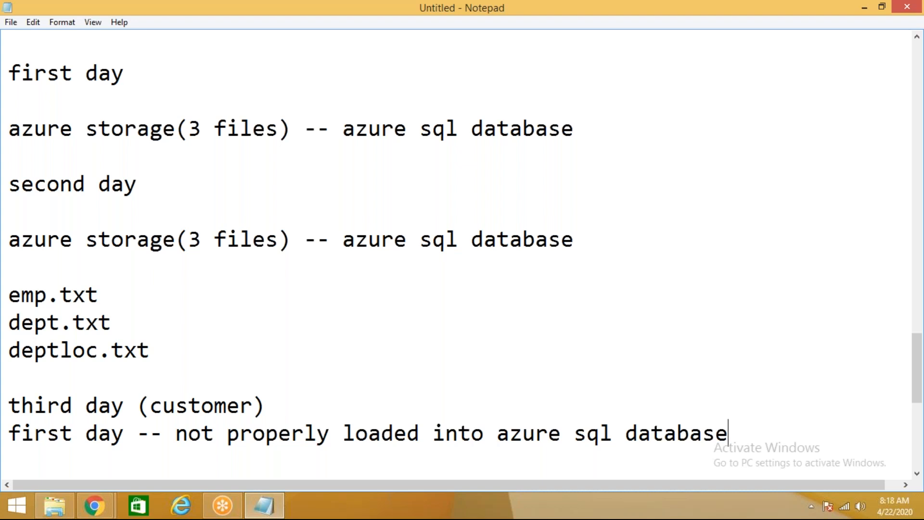
Step: Add the heading "pipeline" a few lines below the third day note about improper loading
key("Return")
key("Return")
key("Return")
key("Return")
key("Return")
key("Return")
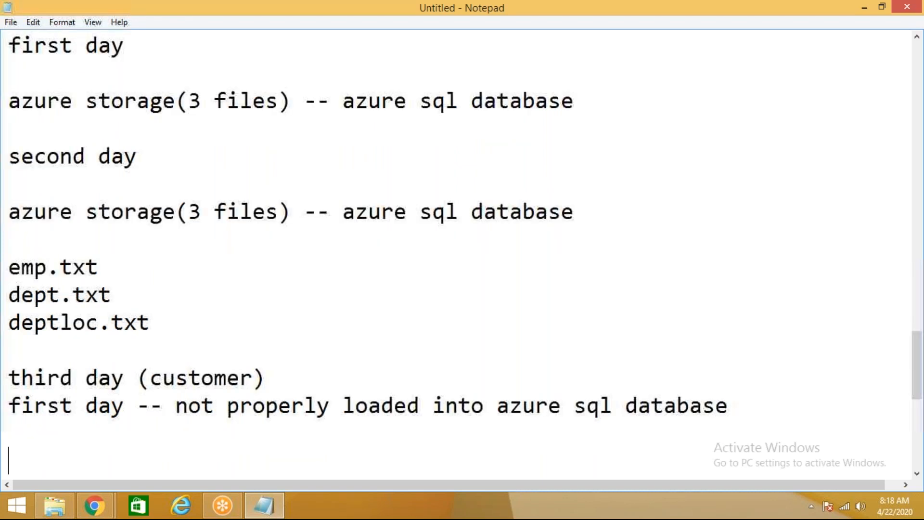
key("Up")
key("Up")
key("Up")
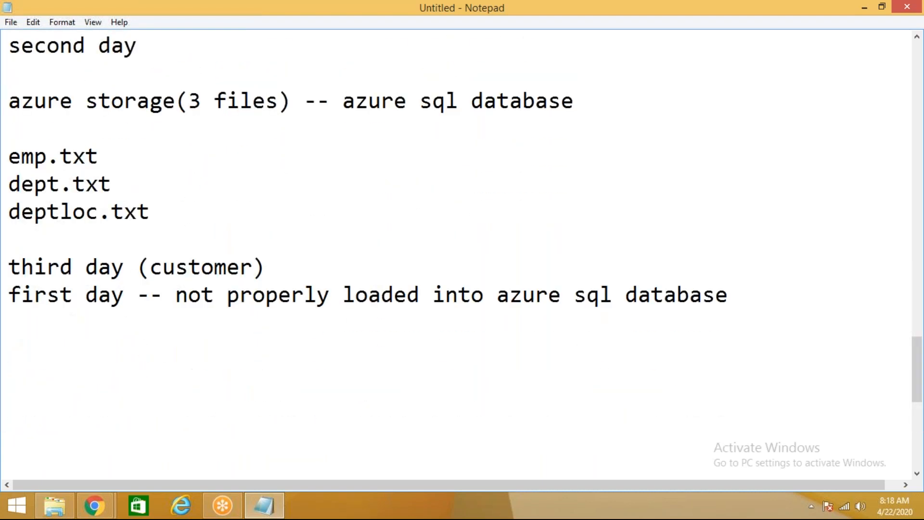
type("pe")
key("BackSpace")
type("ipeline")
Step: Write "azure storage to azure sql database -- completed" directly under the pipeline heading
key("Return")
type("azu")
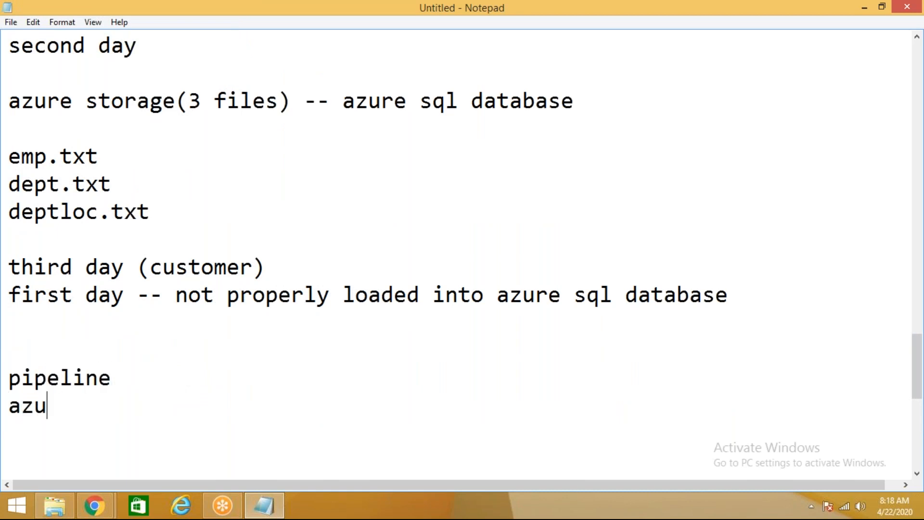
type("re storage to")
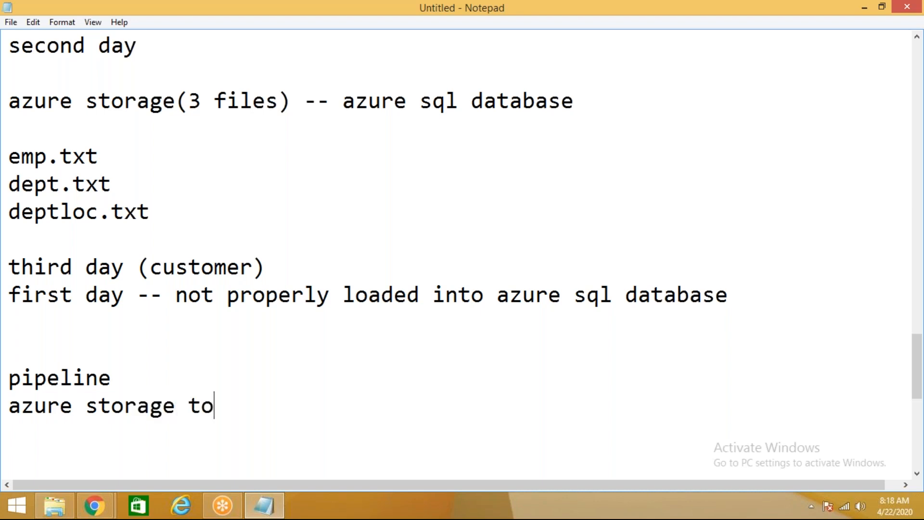
type(" azure sql ")
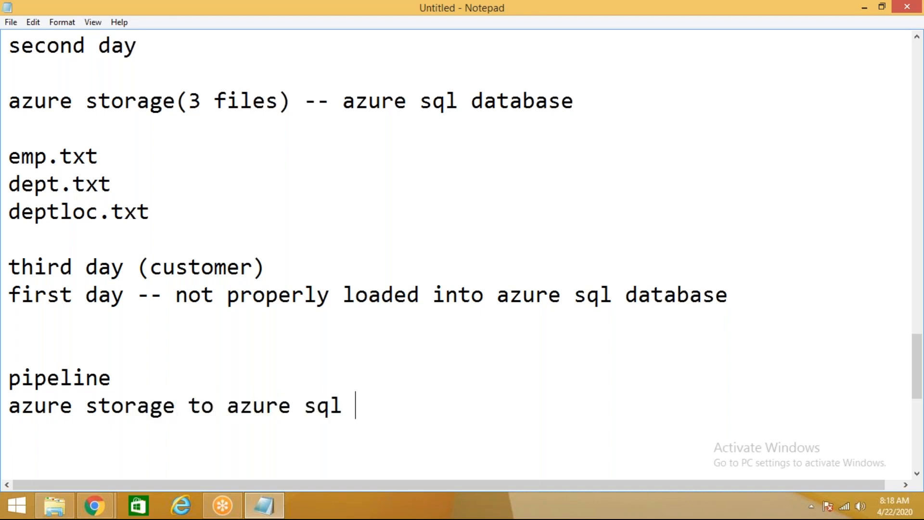
type("database -- co")
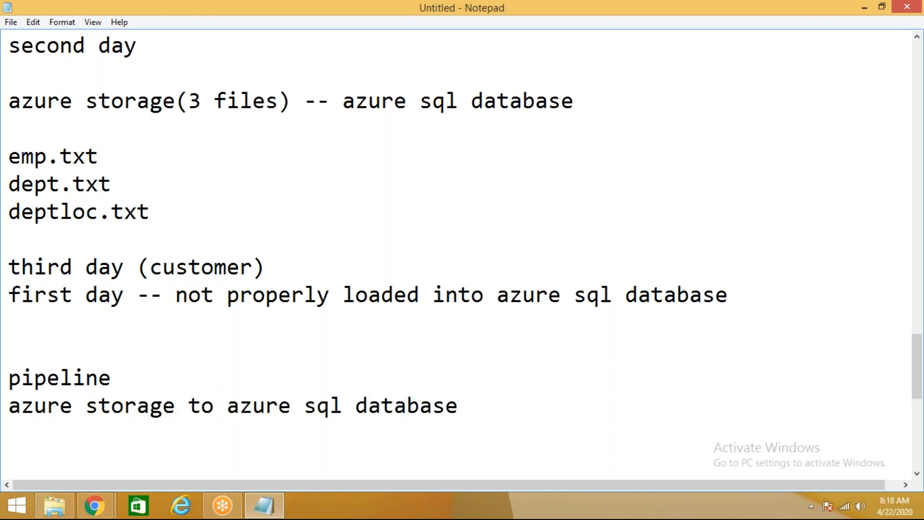
key("BackSpace")
key("BackSpace")
type("completed")
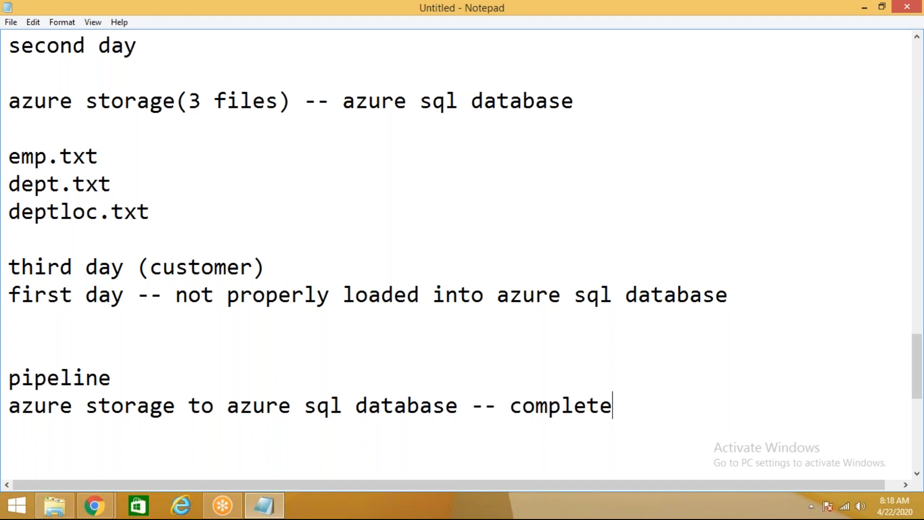
Step: List the folder paths datafiles/employees, /dept and /deptloc below the pipeline line, indenting the last two under datafiles
key("Return")
key("Return")
key("Return")
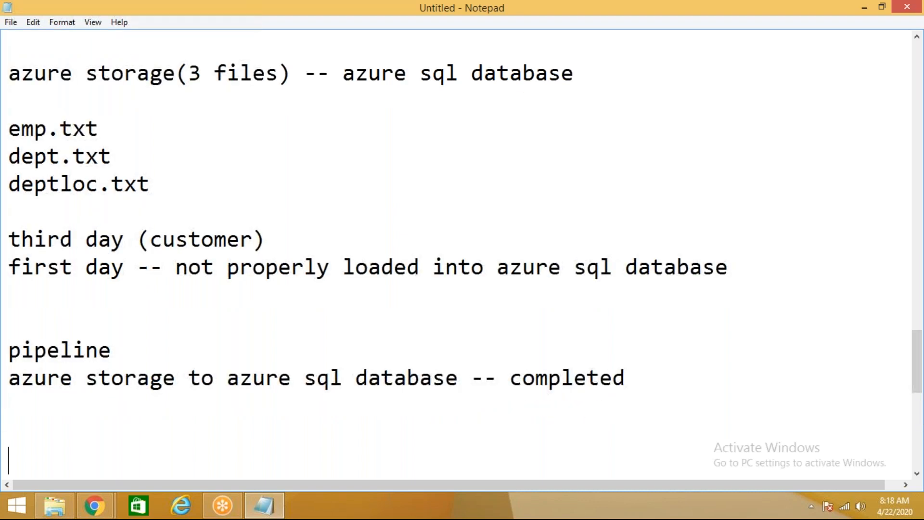
key("BackSpace")
type("datafiles/employees")
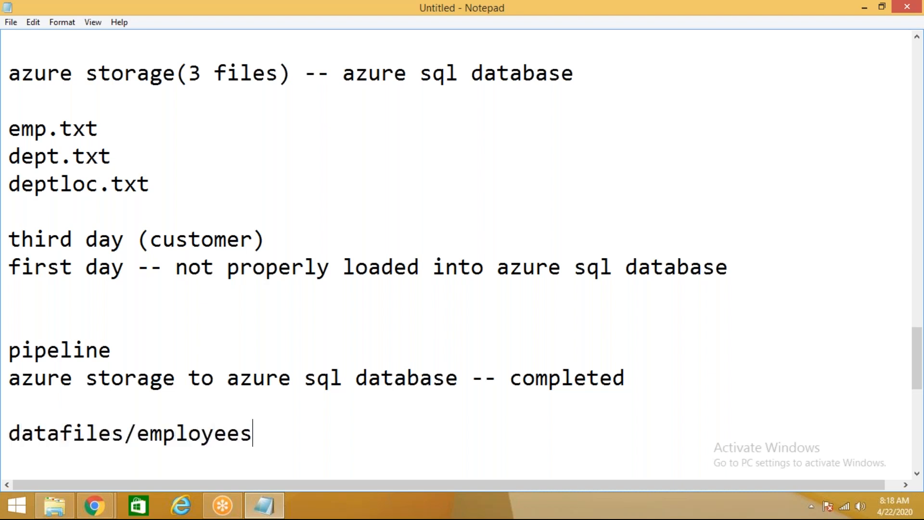
key("Return")
type("/dept")
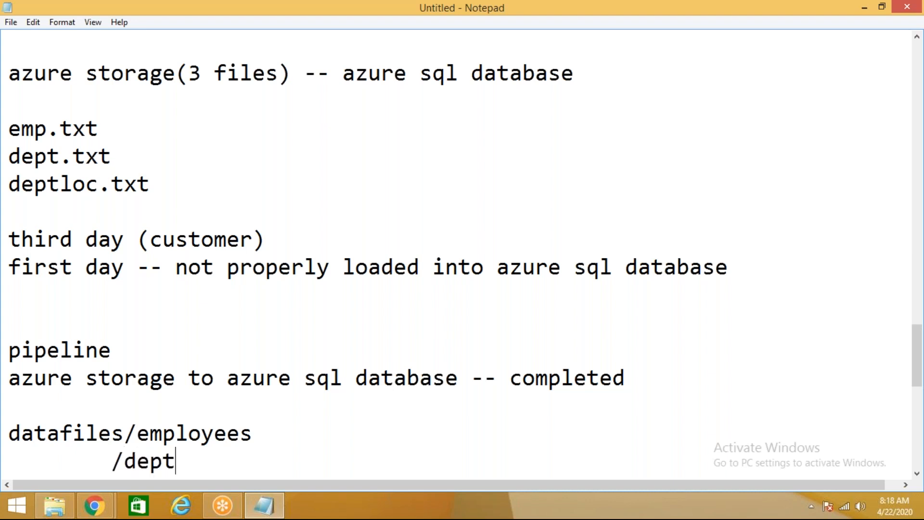
key("Return")
key("Tab")
type("/dept")
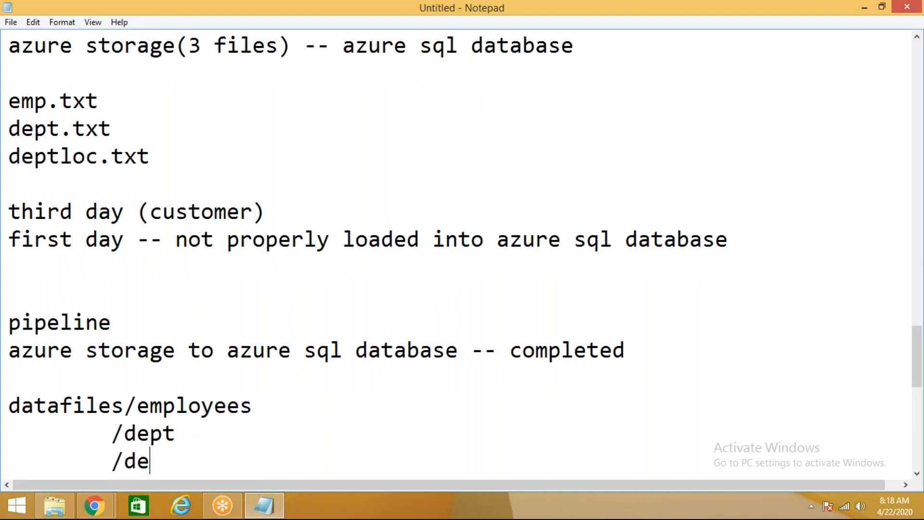
type("loc")
Step: Add the heading "archive folder" below the datafiles paths, leaving blank lines between them
key("Return")
key("Return")
key("Return")
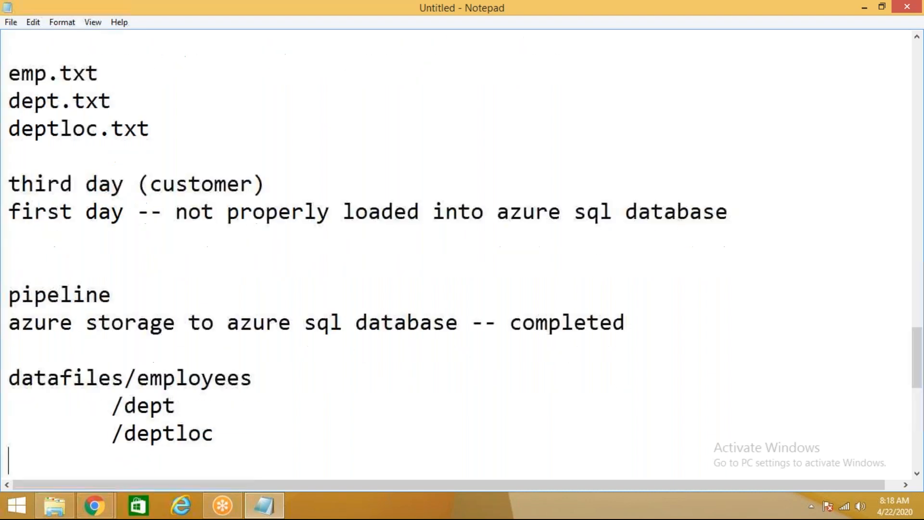
type("archiev")
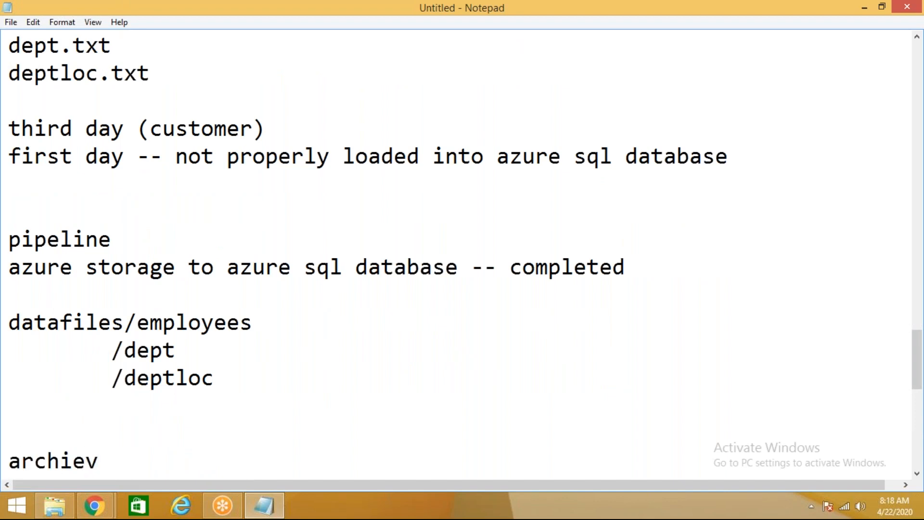
type("e")
key("BackSpace")
key("BackSpace")
type("ve folder")
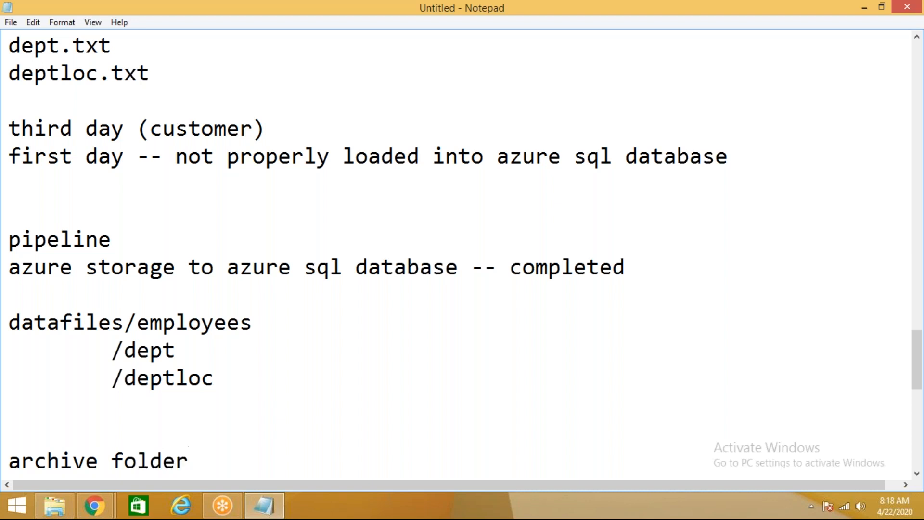
Step: Write "2020" indented under the archive folder heading, with "april" indented one level deeper below it
key("Return")
key("Tab")
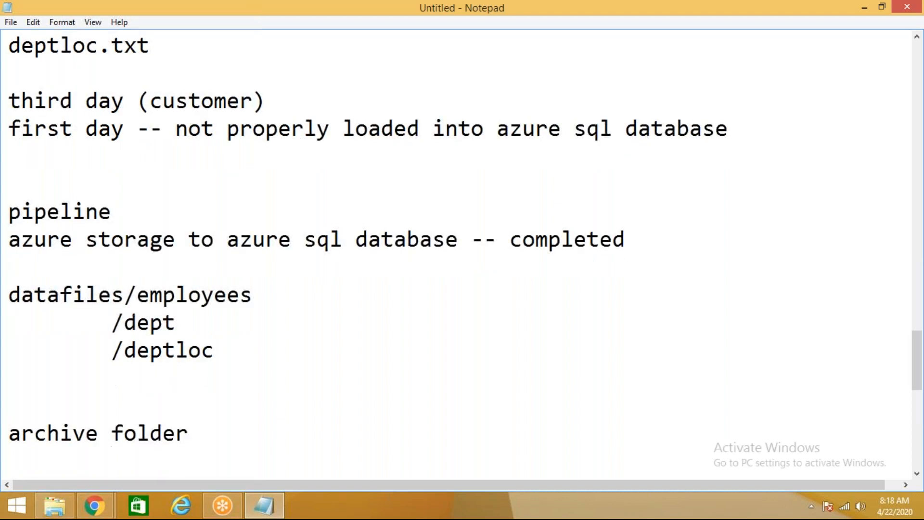
type("2020")
key("Return")
key("Tab")
key("Tab")
type("april")
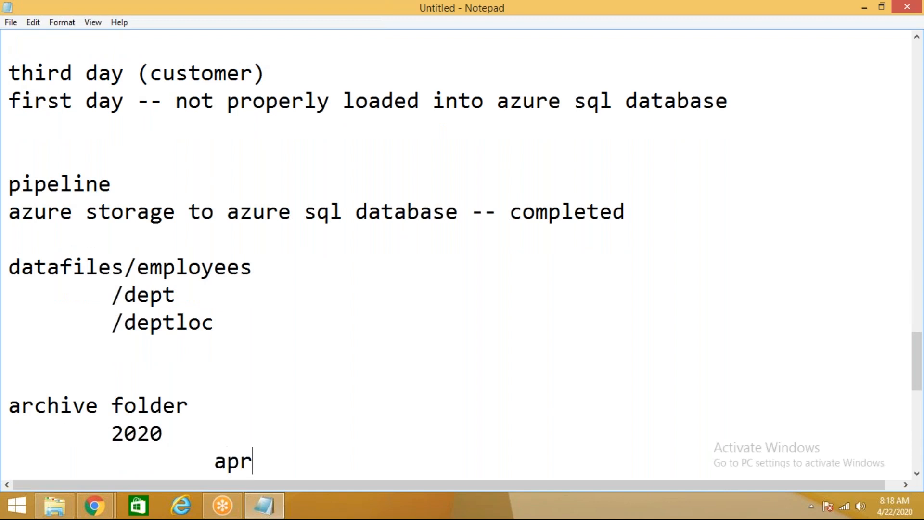
Step: List the days 22, 23 and 24 on separate lines, indented one level deeper under "april"
key("Return")
key("Tab")
key("Tab")
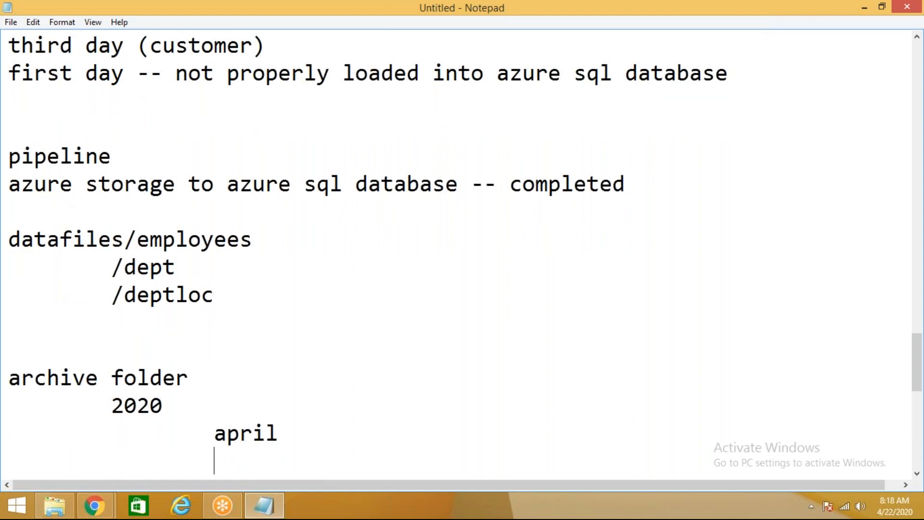
type("22")
key("Return")
key("Tab")
type("23")
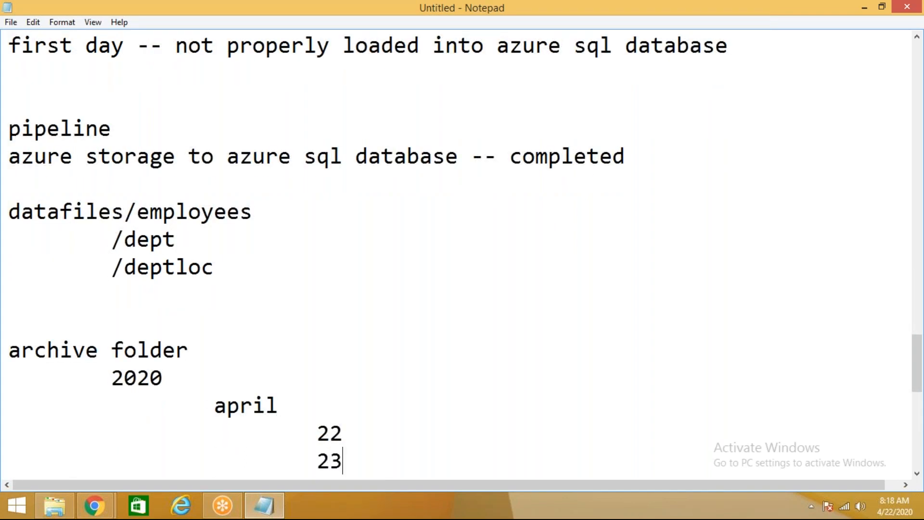
key("Return")
key("Tab")
key("Tab")
key("Tab")
type("24")
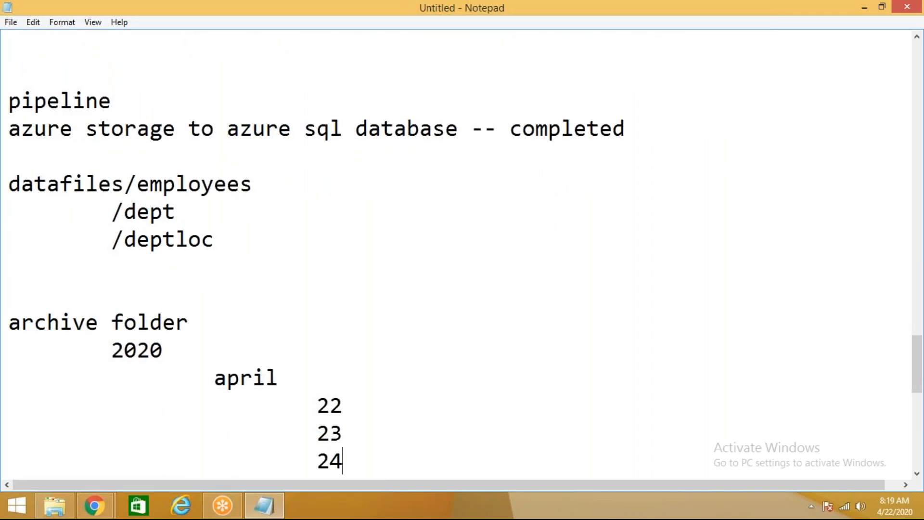
key("Return")
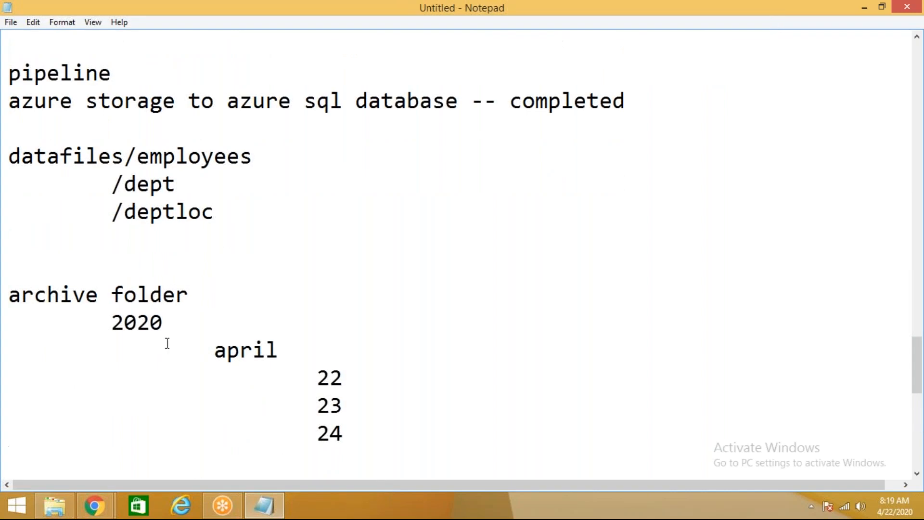
Step: Review the notes from the archive folder structure back to the "event triggering" heading and the 11:55 pm triggering line
left_click_drag(361, 433, 79, 192)
scroll(99, 219, "up", 3)
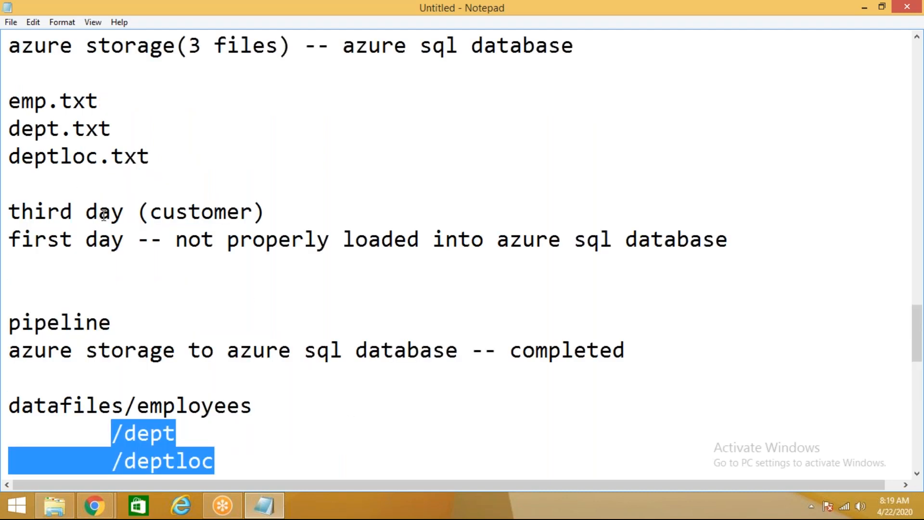
scroll(103, 216, "up", 2)
scroll(103, 216, "up", 3)
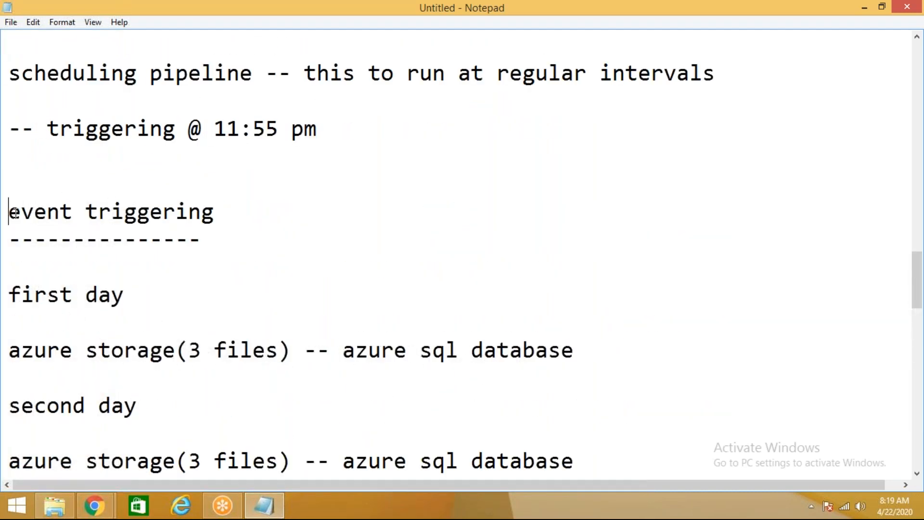
left_click_drag(9, 212, 253, 252)
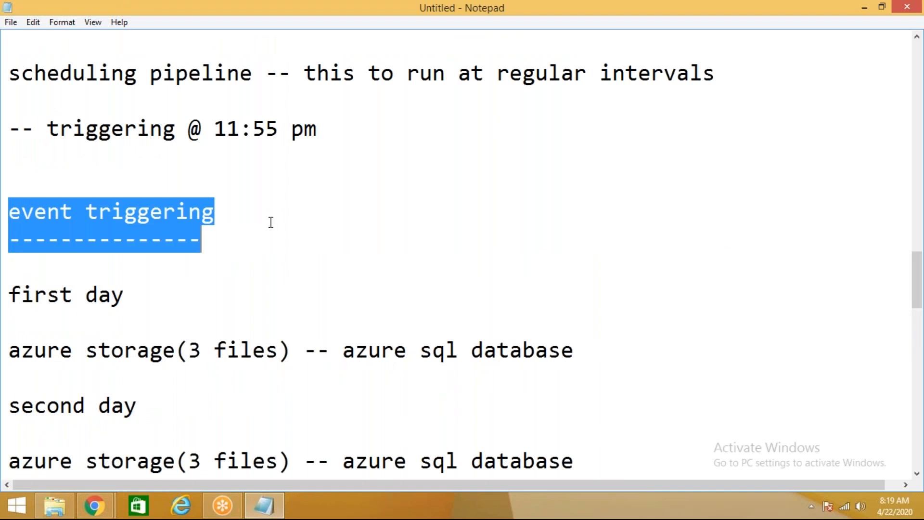
left_click_drag(336, 128, 47, 143)
left_click(140, 178)
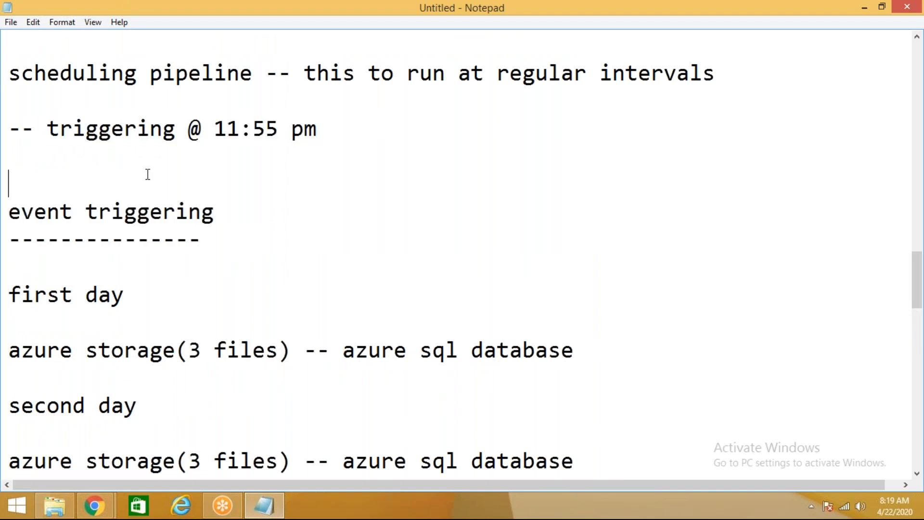
scroll(274, 260, "down", 12)
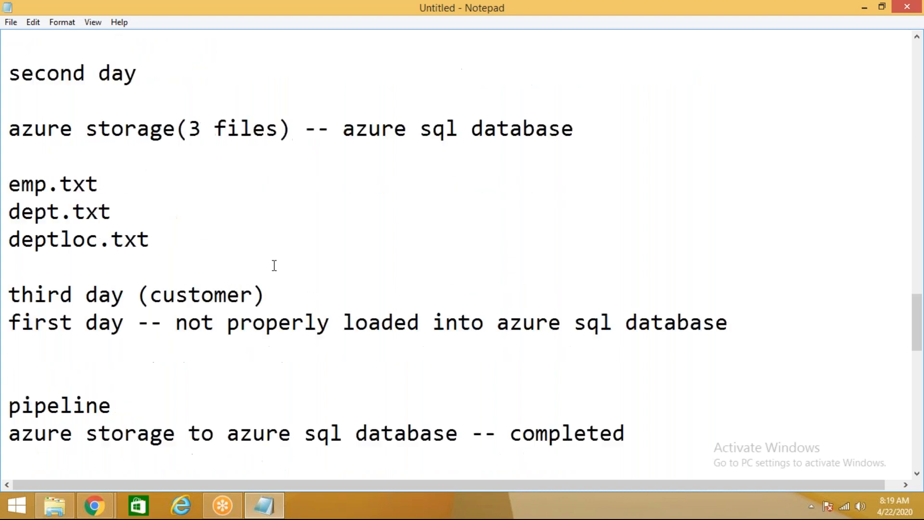
Step: Write "scheduled this pipelien to run at midnight" a few lines below the archive folder's day list
left_click(326, 237)
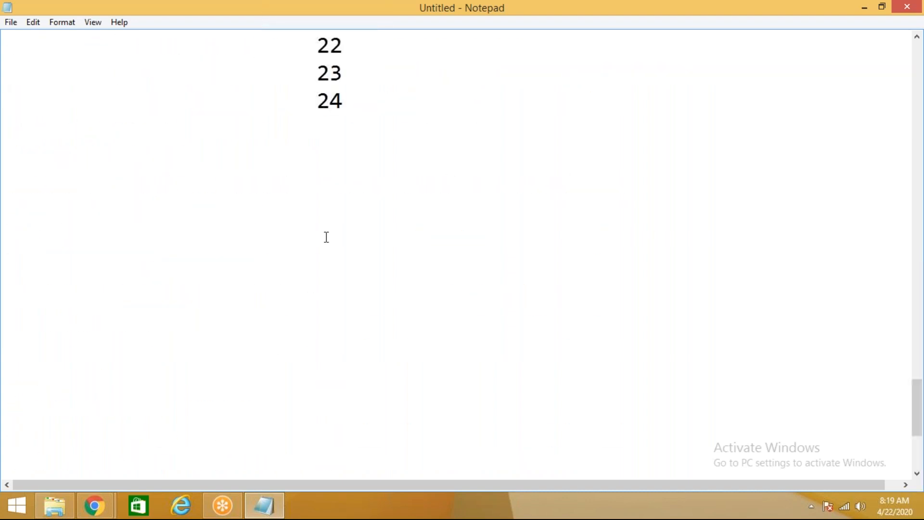
type("sched")
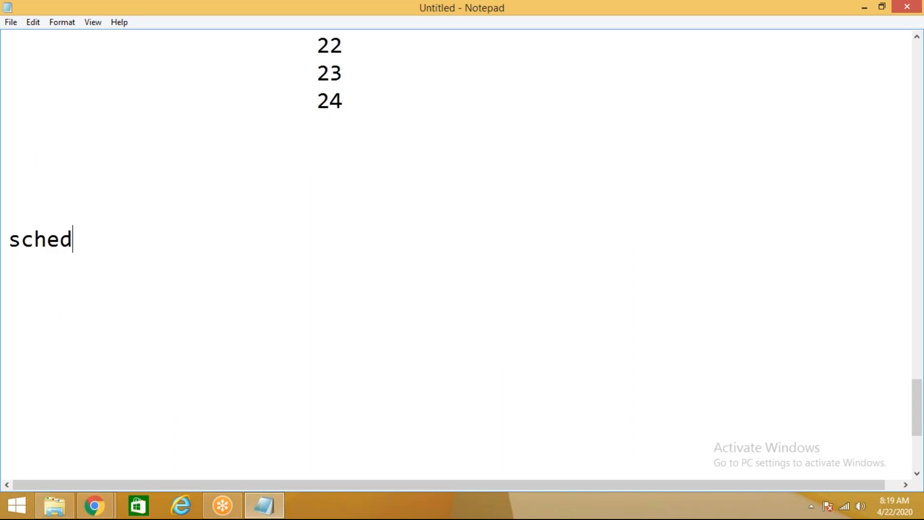
type("uled this po")
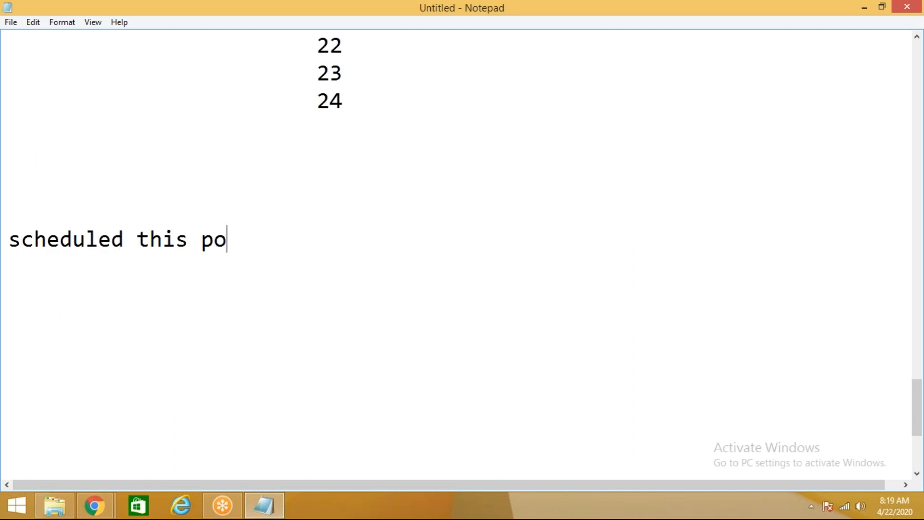
key("BackSpace")
type("ipelient to")
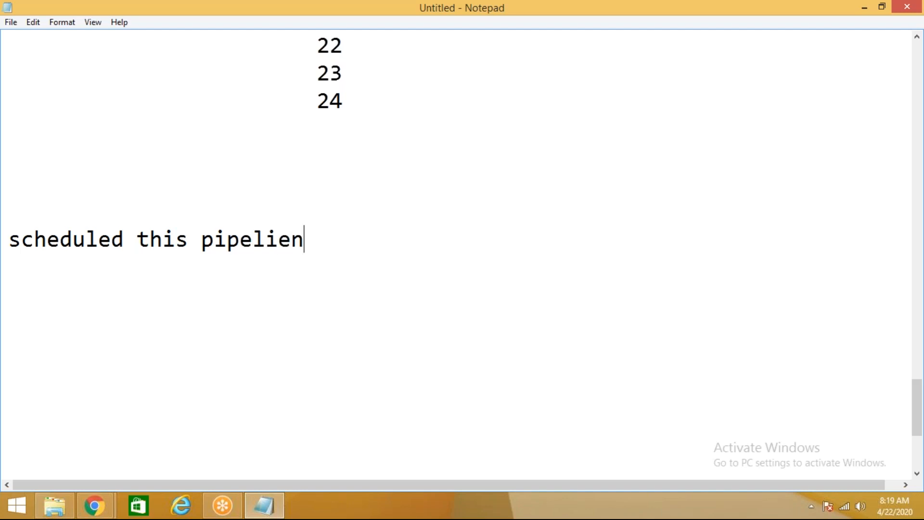
key("BackSpace")
key("BackSpace")
key("BackSpace")
key("BackSpace")
type("to run ")
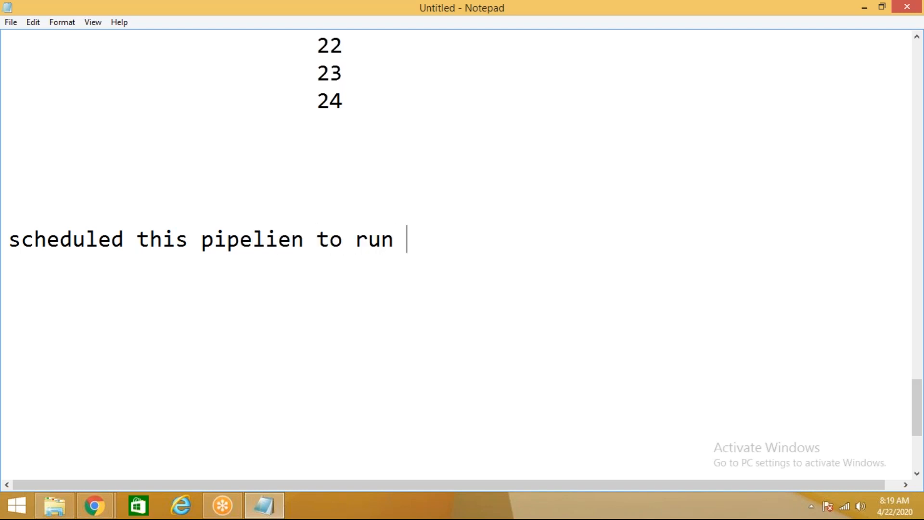
type("at mi")
type("dnight")
key("Return")
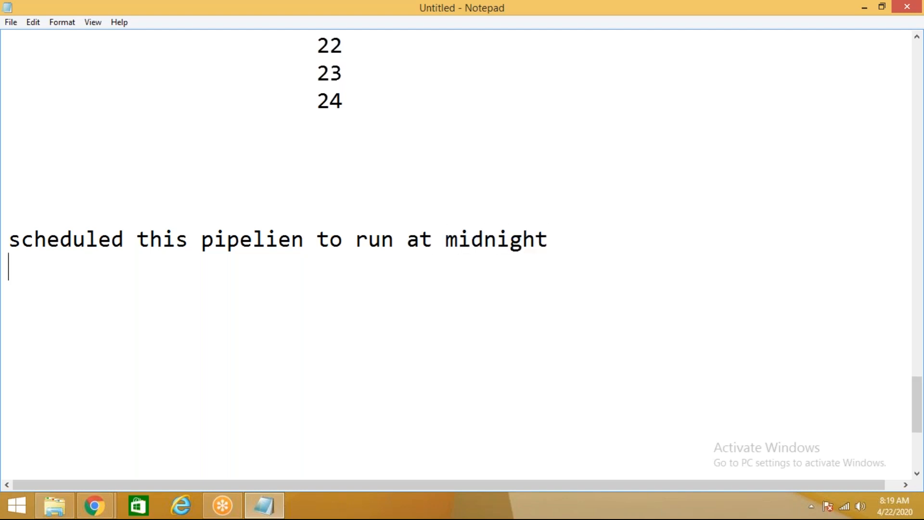
Step: Add the line "but files didnt come" below the midnight schedule note, separated by a blank line
key("Return")
type("but")
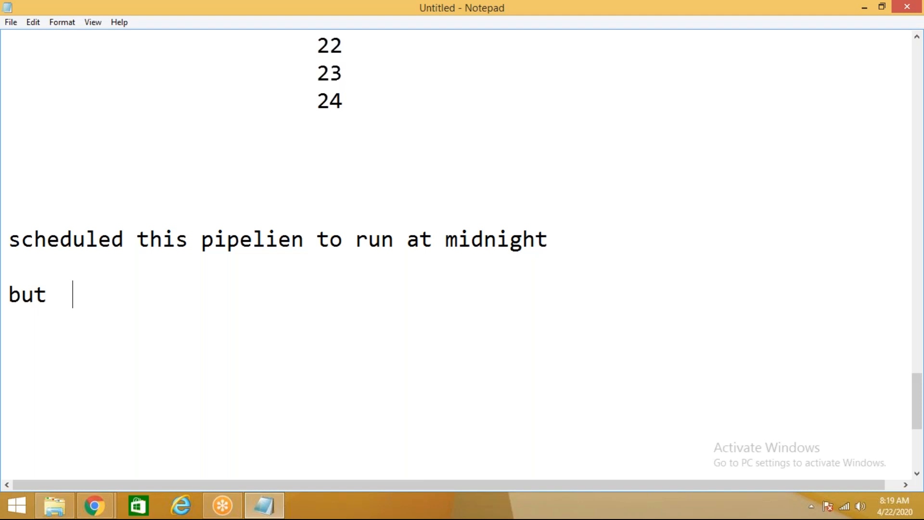
type("  files ")
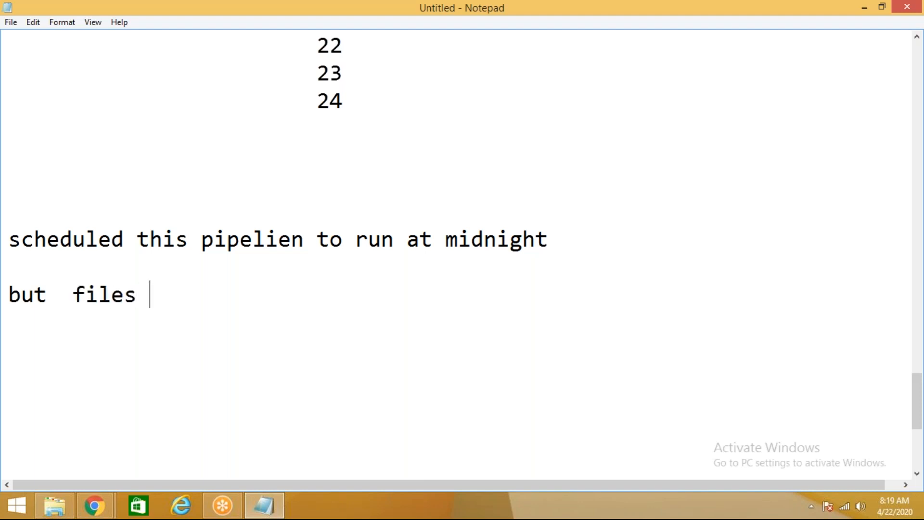
type("didnt come")
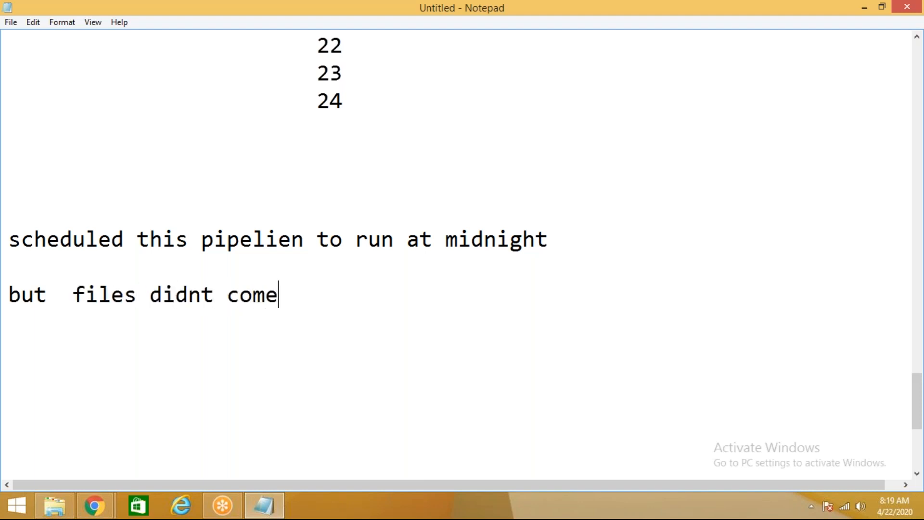
Step: Add the line "i want to pipeline to execute once files are landed into azure storage" below "but files didnt come", separated by a blank line
key("Return")
key("Return")
type("i want to")
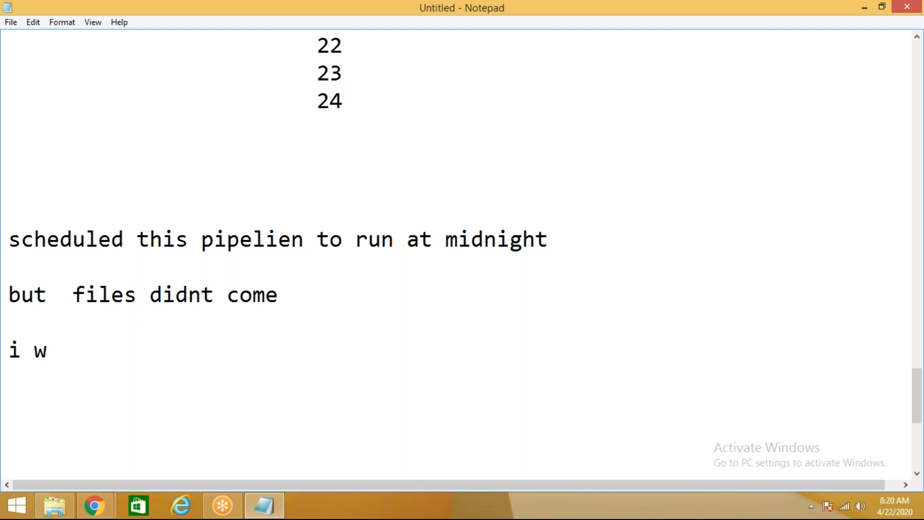
type(" pi")
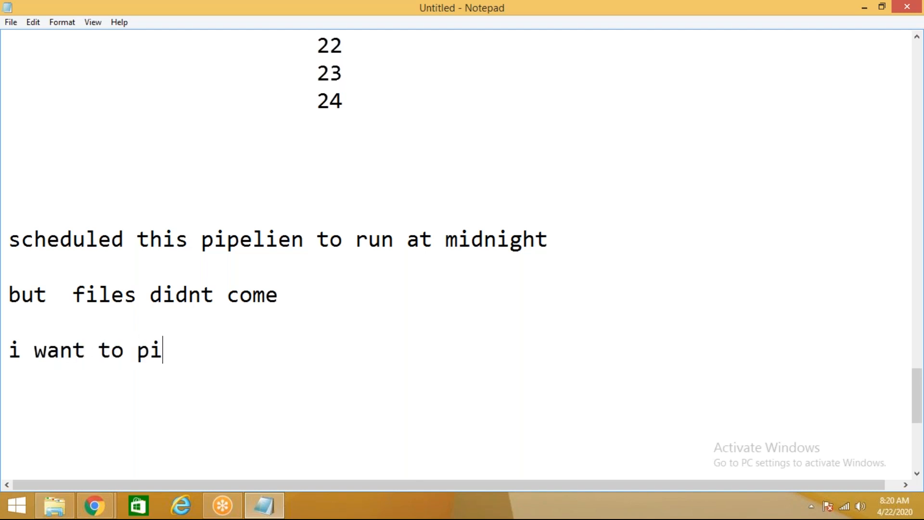
type("e")
key("BackSpace")
type("peline to")
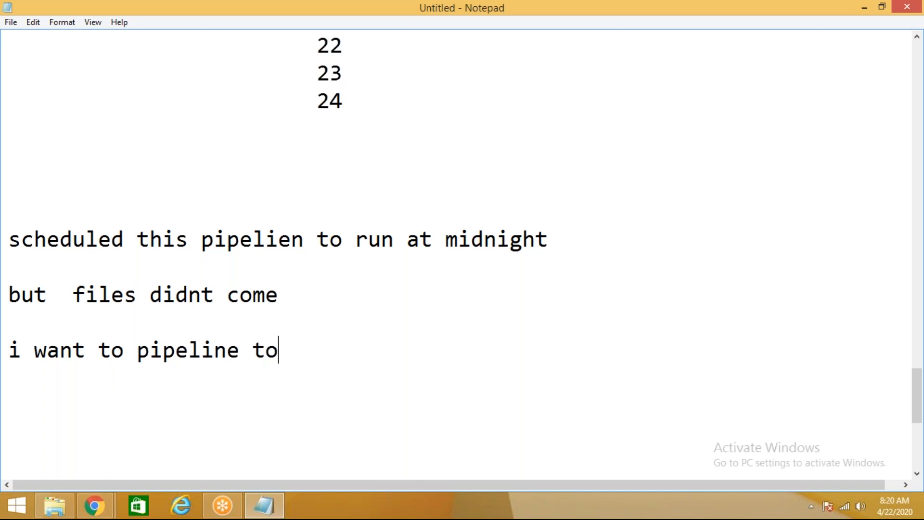
type(" execute ")
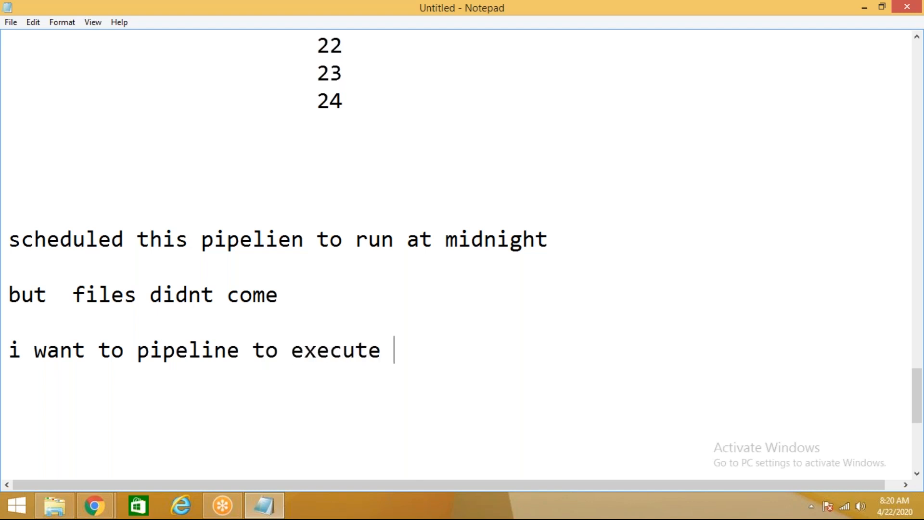
type("once files ")
type("are")
key("BackSpace")
type("re landed ")
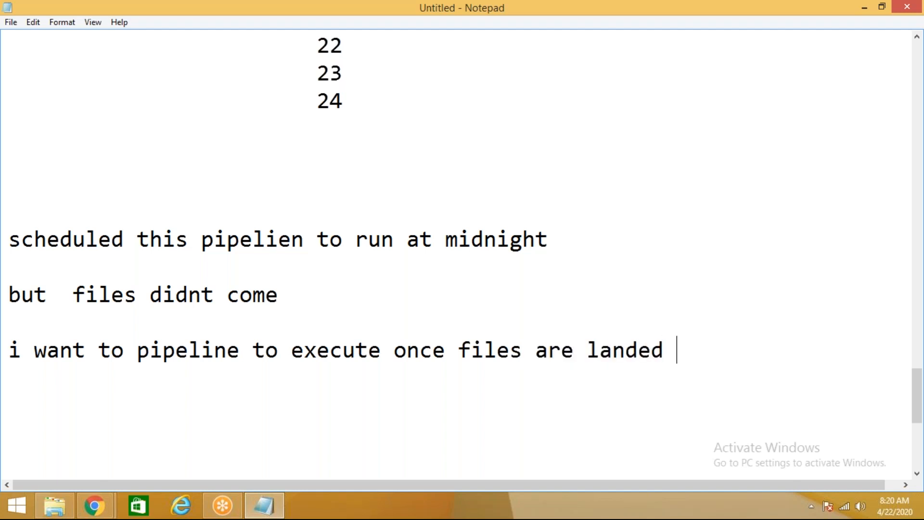
type("into azure storage")
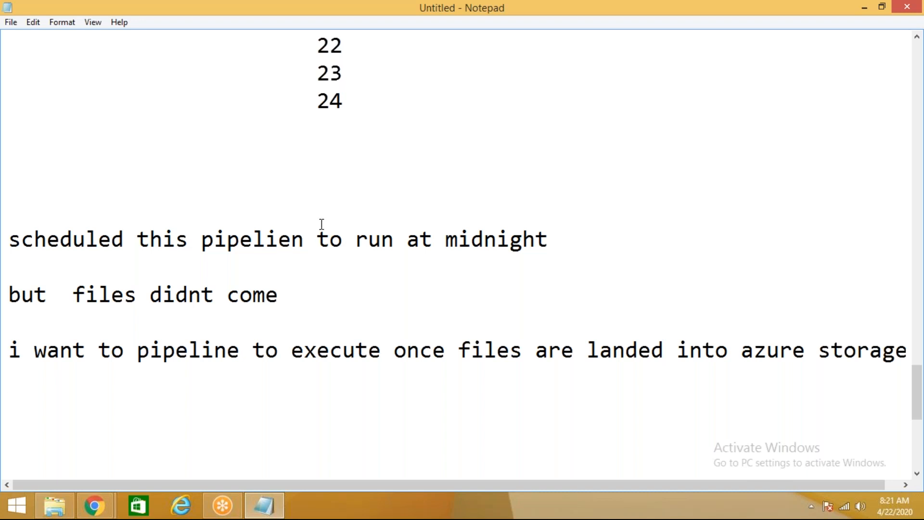
Step: Save the notes as a text document named "22nd April 2020" in the "March -- weekday" folder
key("ctrl+s")
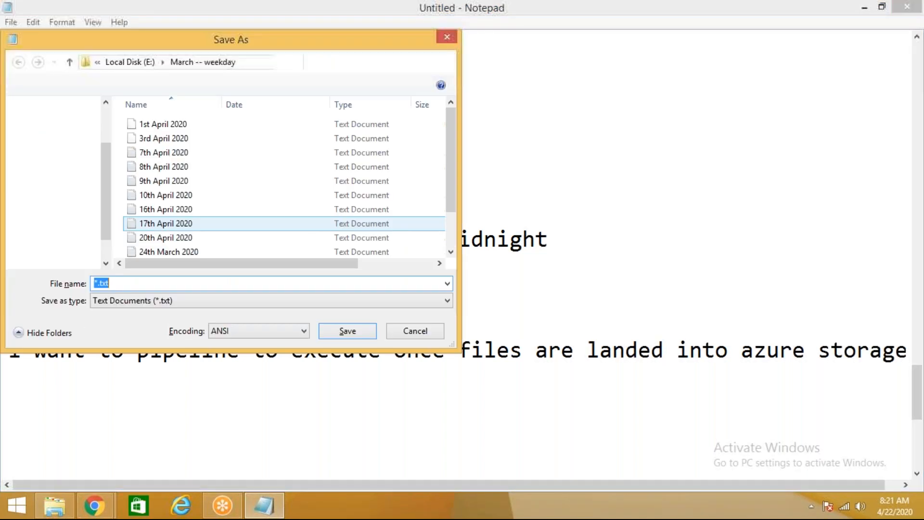
left_click(229, 282)
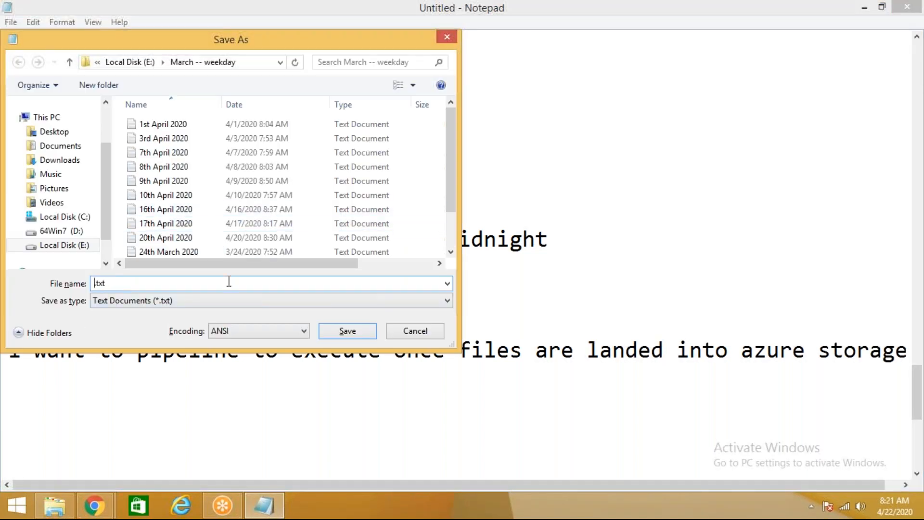
type("22nd April 2020")
key("Return")
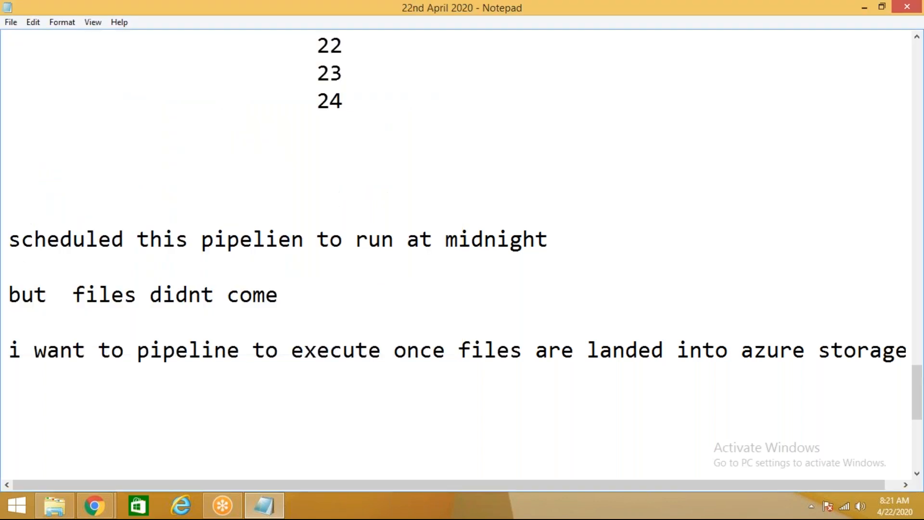